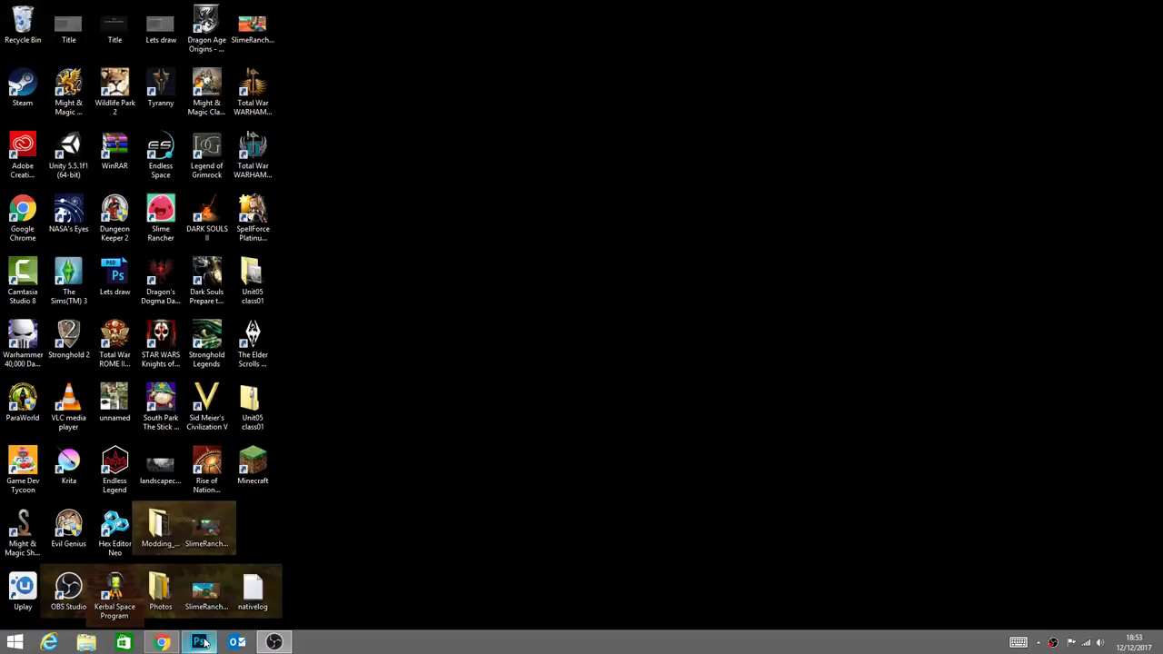
Switch to Photoshop and handwrite "Starting Soon! :)" with the brush on a new layer, in the empty background beside the figure's cape
click(199, 643)
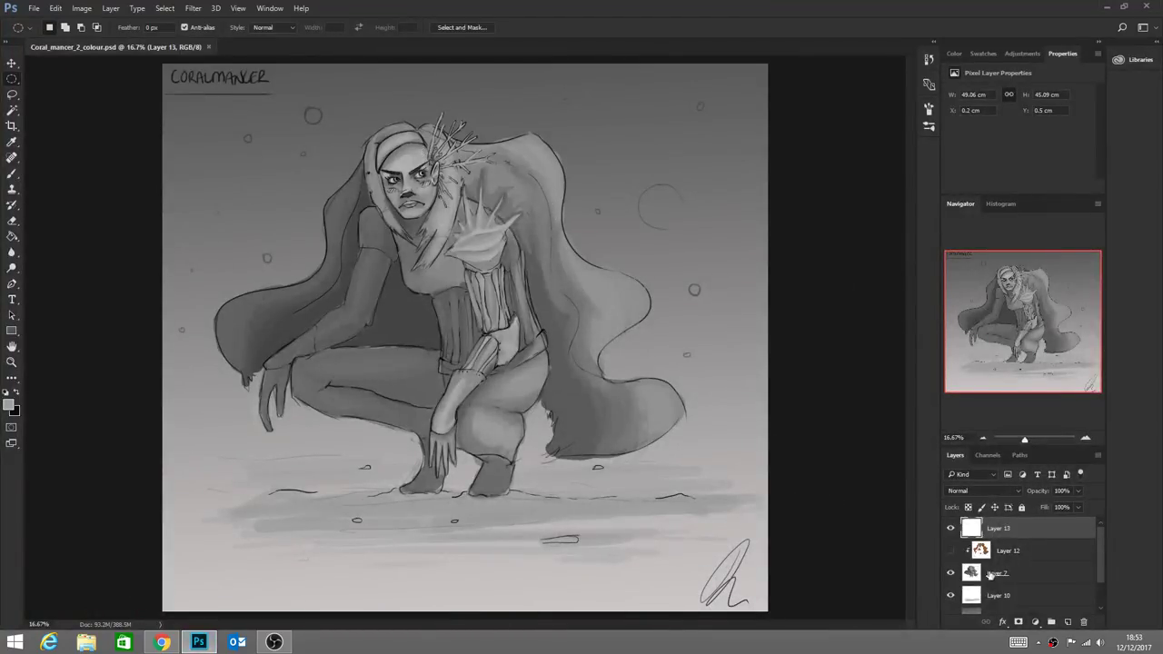
click(1068, 622)
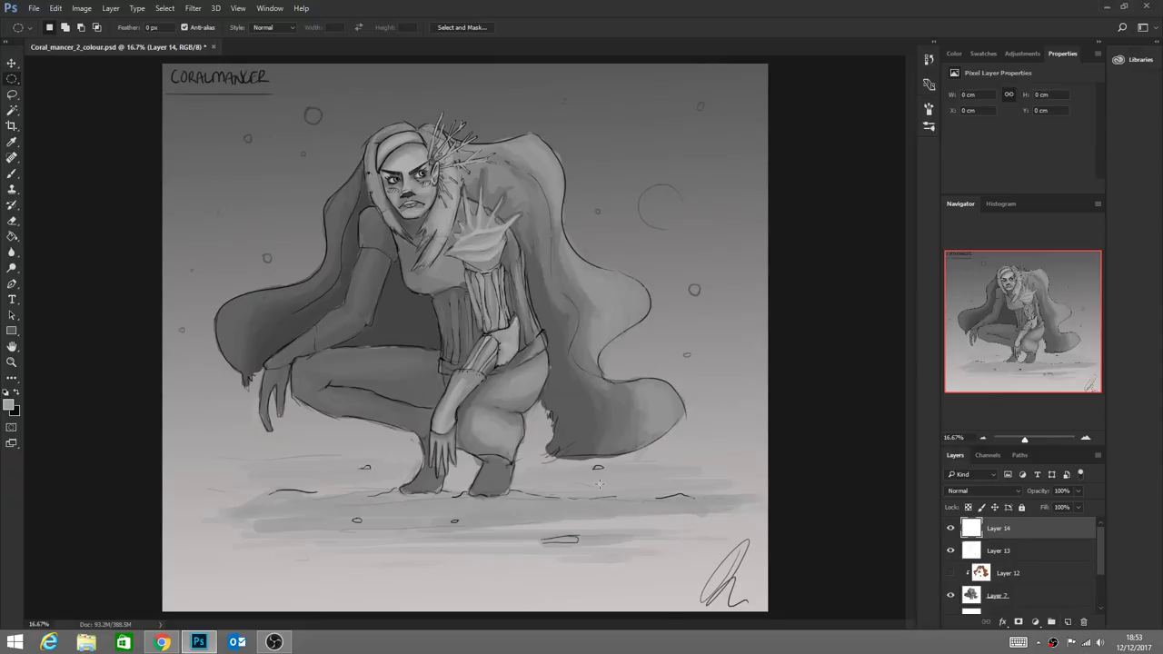
click(11, 173)
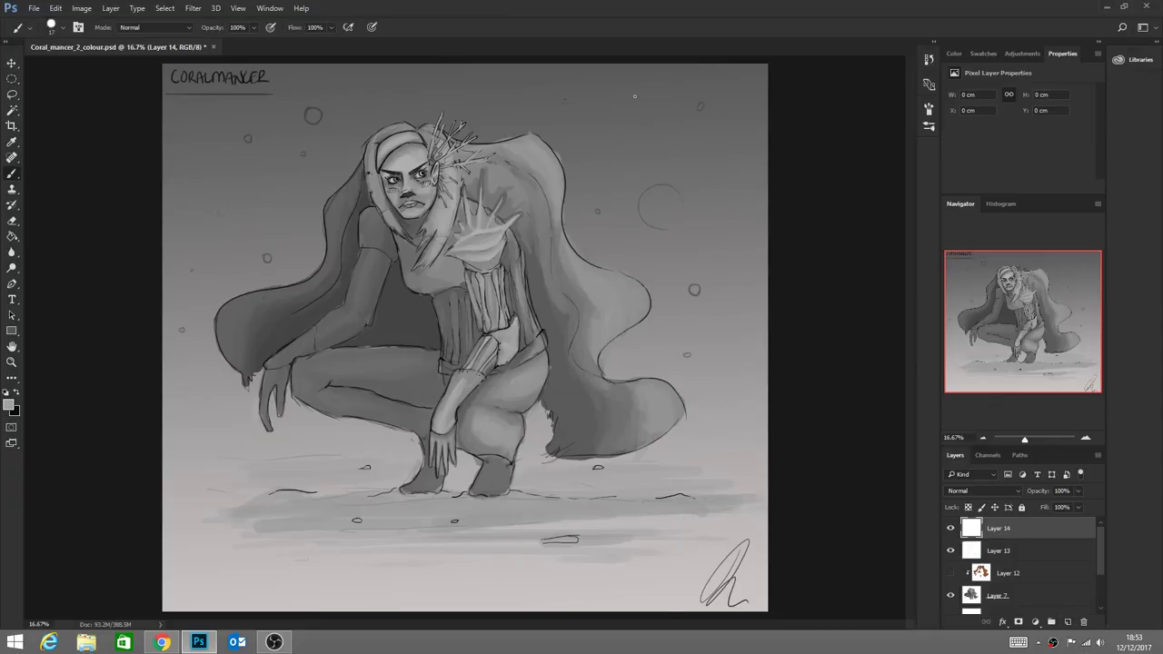
mouse_move(596, 98)
mouse_down()
mouse_move(619, 118)
mouse_move(629, 91)
mouse_move(635, 115)
mouse_move(668, 103)
mouse_move(658, 142)
mouse_move(613, 186)
mouse_move(628, 165)
mouse_move(667, 168)
mouse_up()
drag(683, 123, 706, 168)
click(681, 164)
click(708, 130)
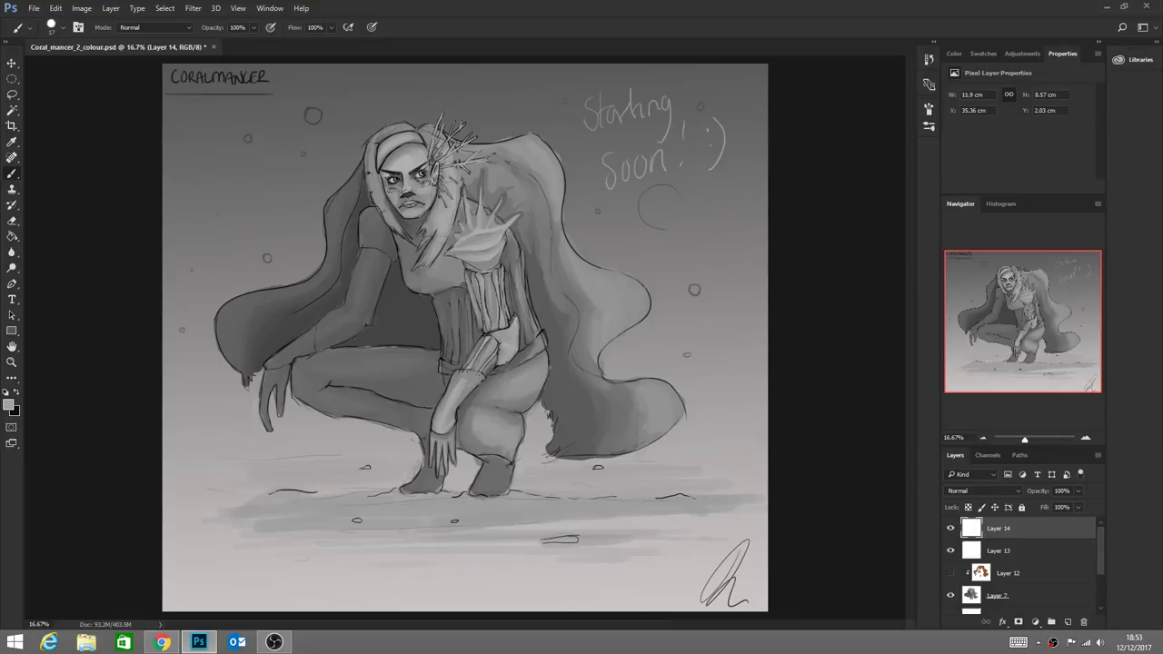
Delete the layer holding the handwritten "Starting Soon! :)" message
key(alt+Tab)
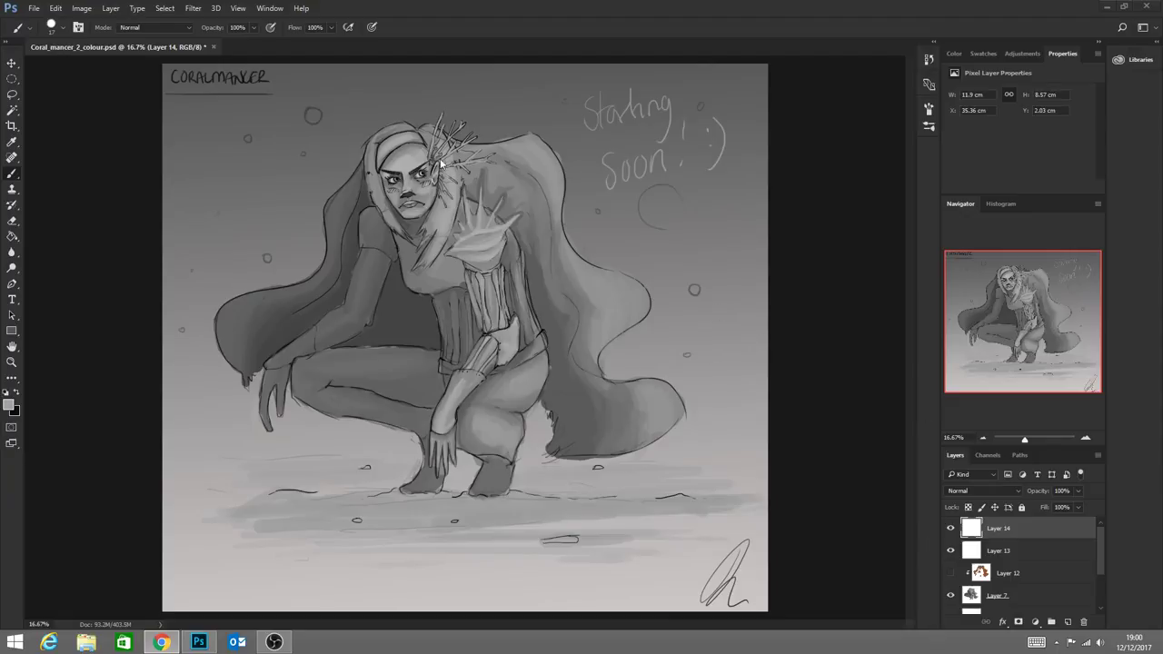
click(435, 222)
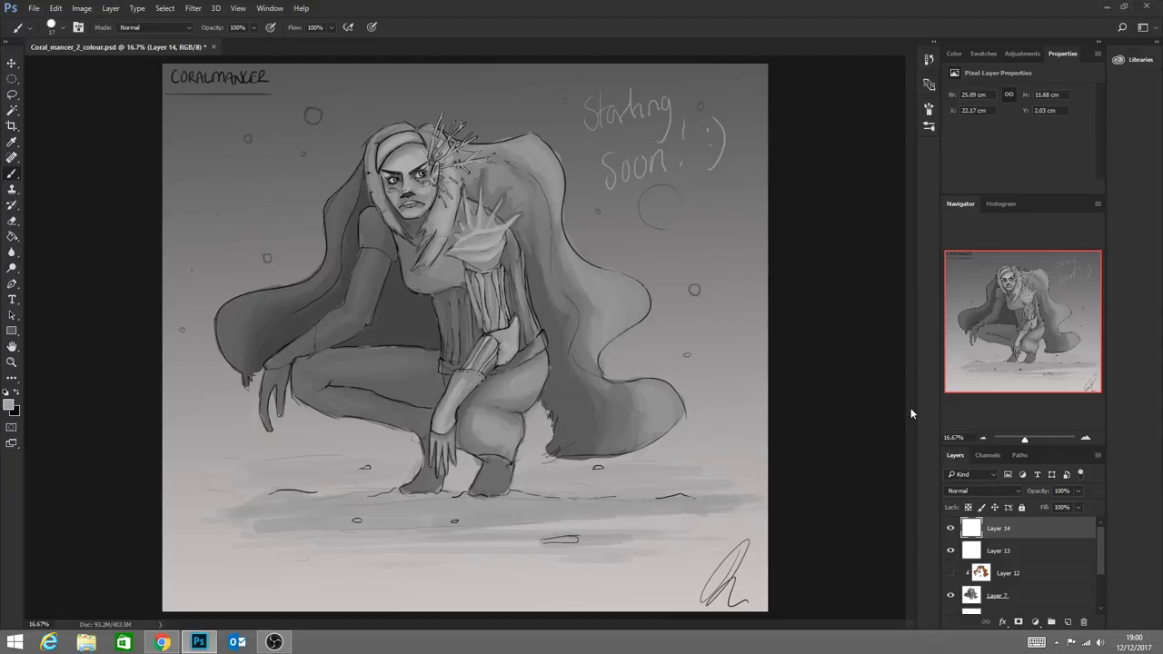
click(951, 528)
click(950, 527)
click(950, 528)
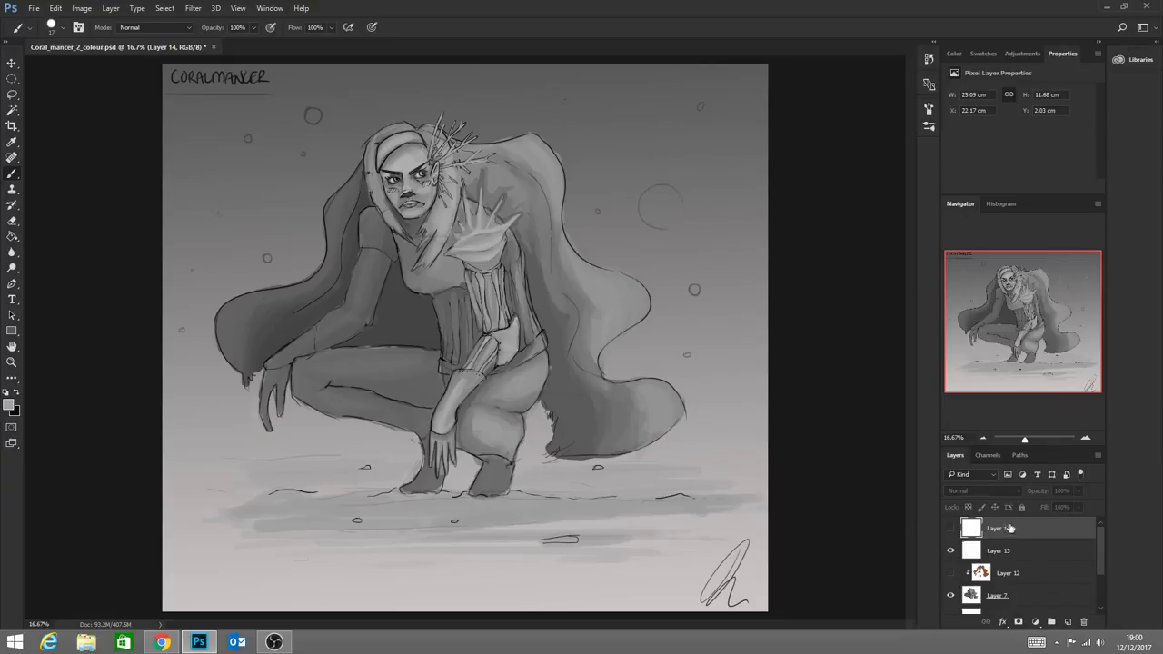
drag(1071, 574, 1083, 623)
Hide Layer 13 with the title and signature, and check the background gradient by toggling Layer 8 off and on
click(952, 530)
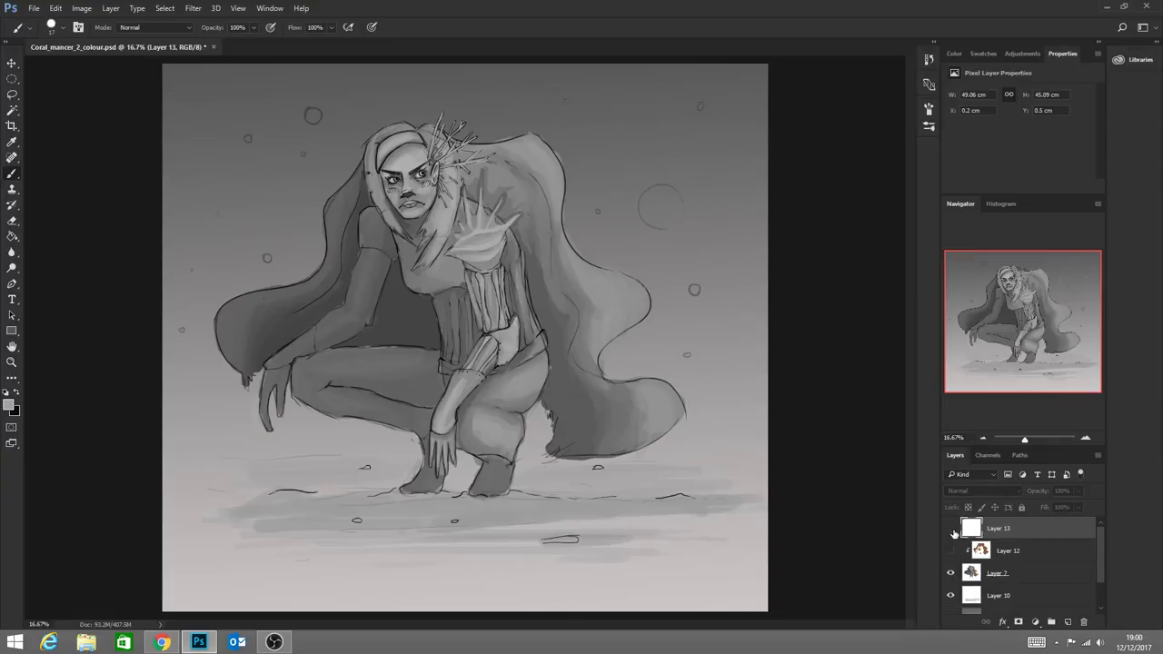
click(952, 530)
click(951, 530)
click(951, 530)
drag(1100, 558, 1100, 591)
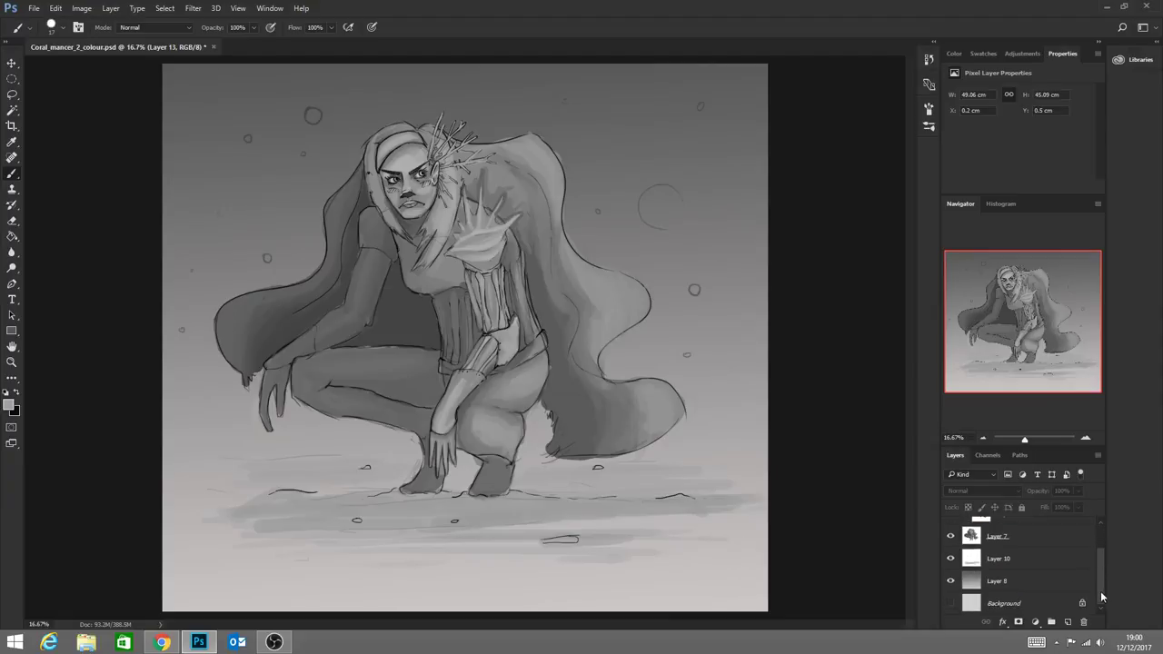
click(951, 580)
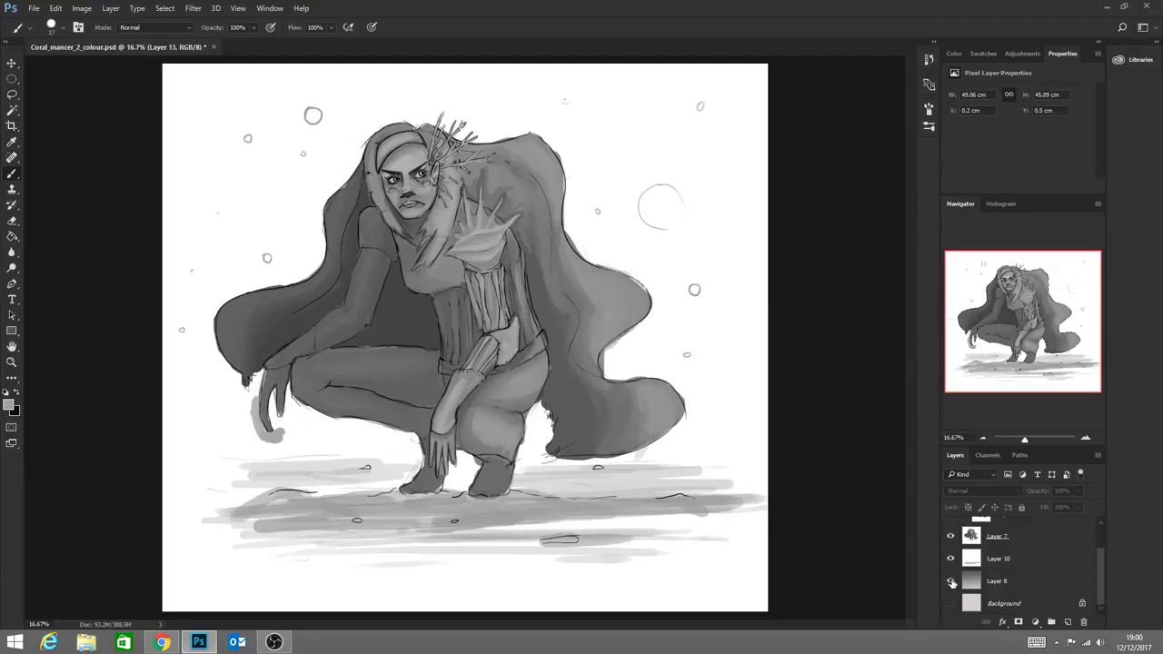
click(951, 581)
drag(1099, 574, 1103, 542)
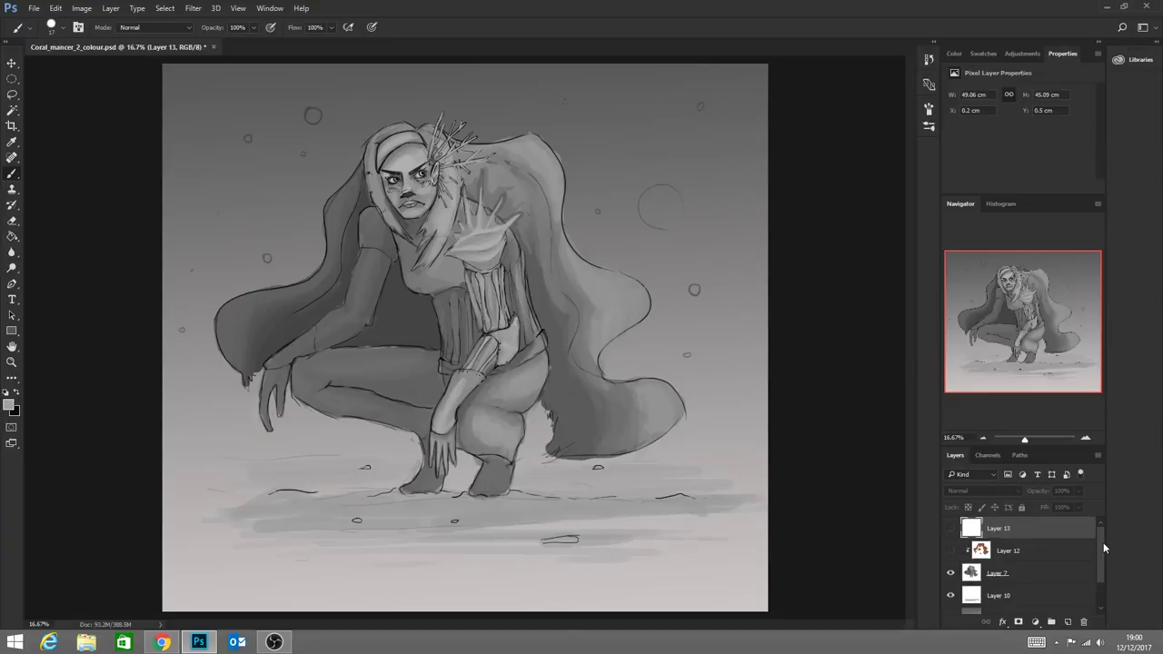
Create a new layer clipped to Layer 7, just above it, and set the hard round brush to 40 px
click(1003, 574)
click(1068, 622)
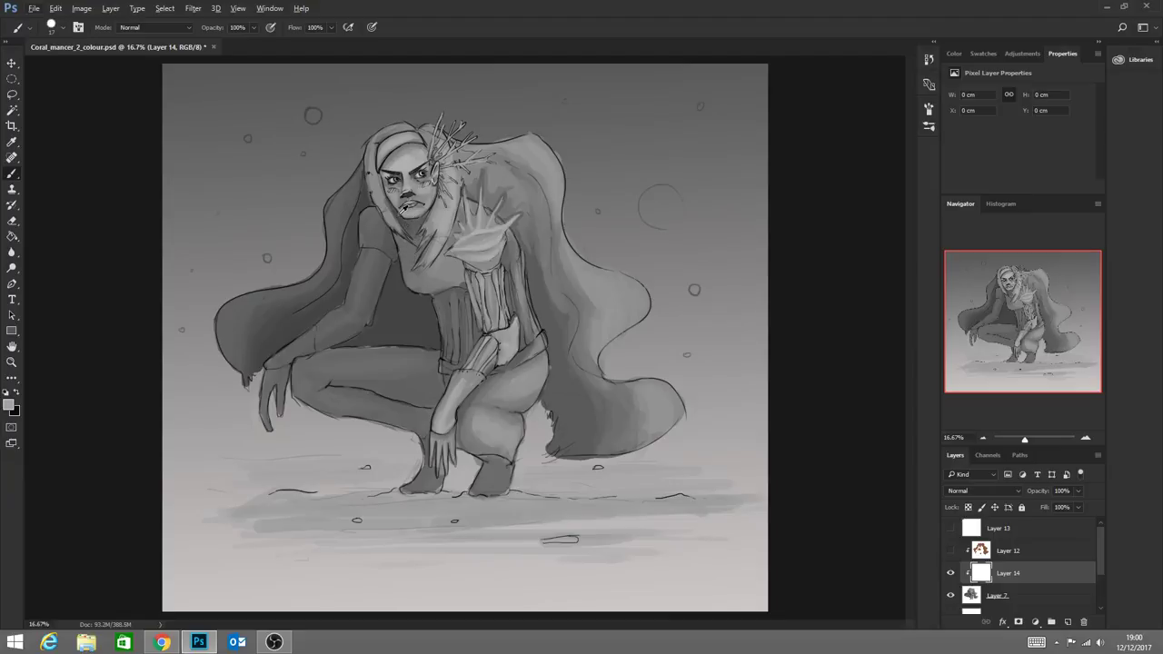
drag(399, 207, 409, 212)
click(64, 28)
click(78, 27)
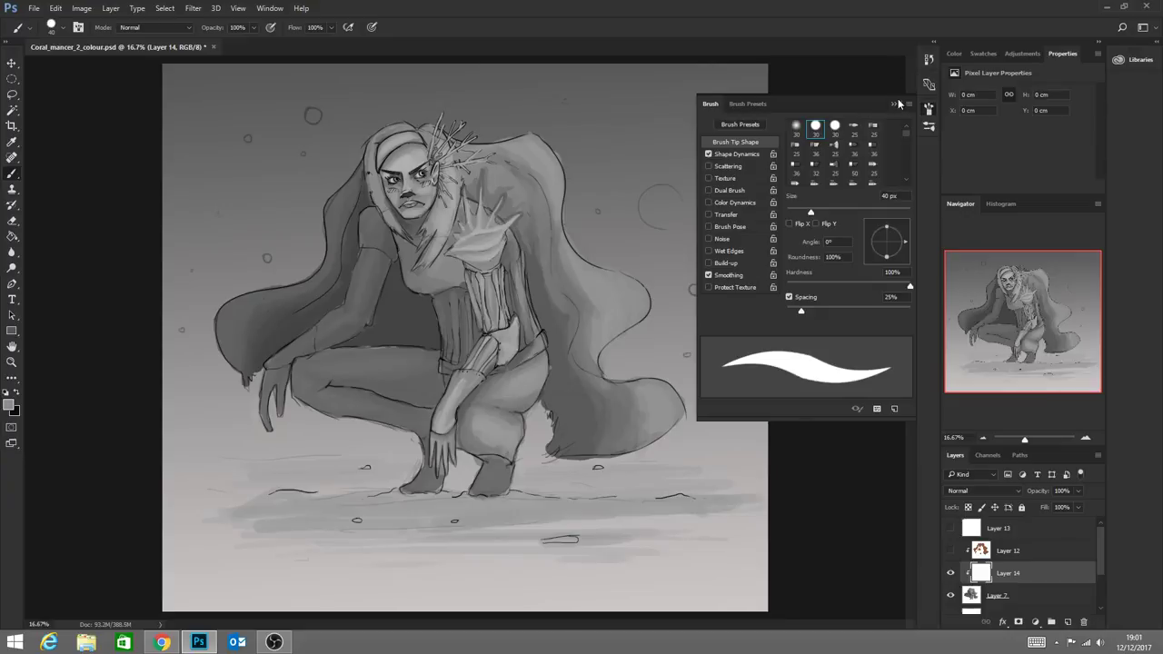
click(896, 107)
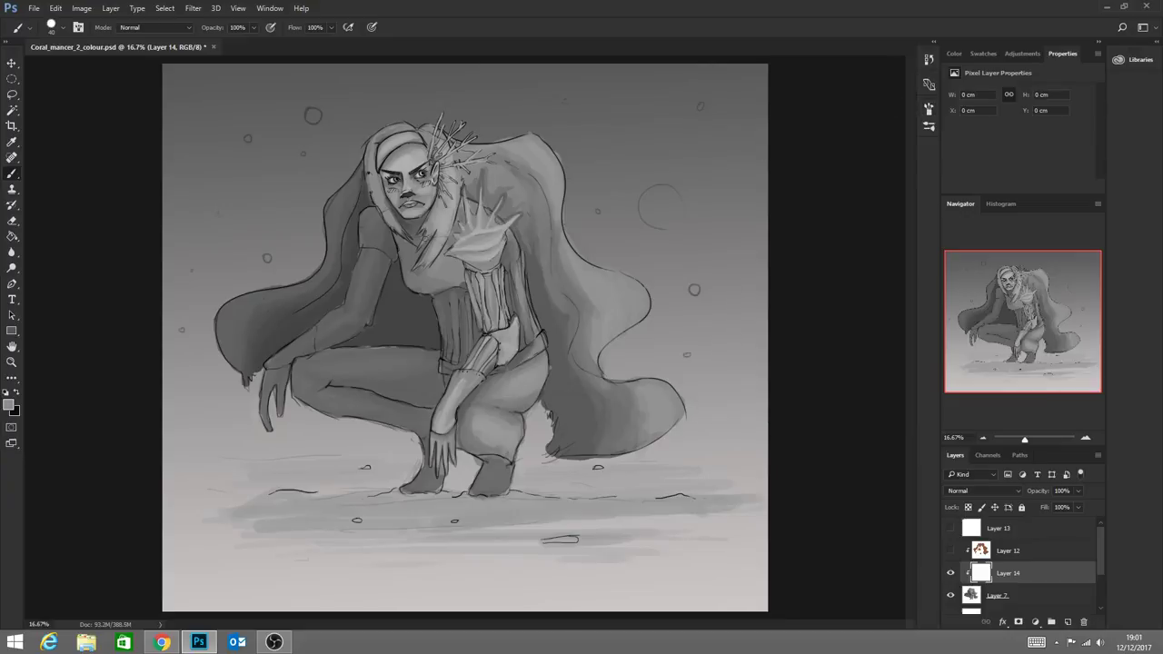
Sample the dark outline colour and sketch loose hair strands falling beside the face and sweeping back over the cape
alt+right_click(356, 179)
alt+click(350, 175)
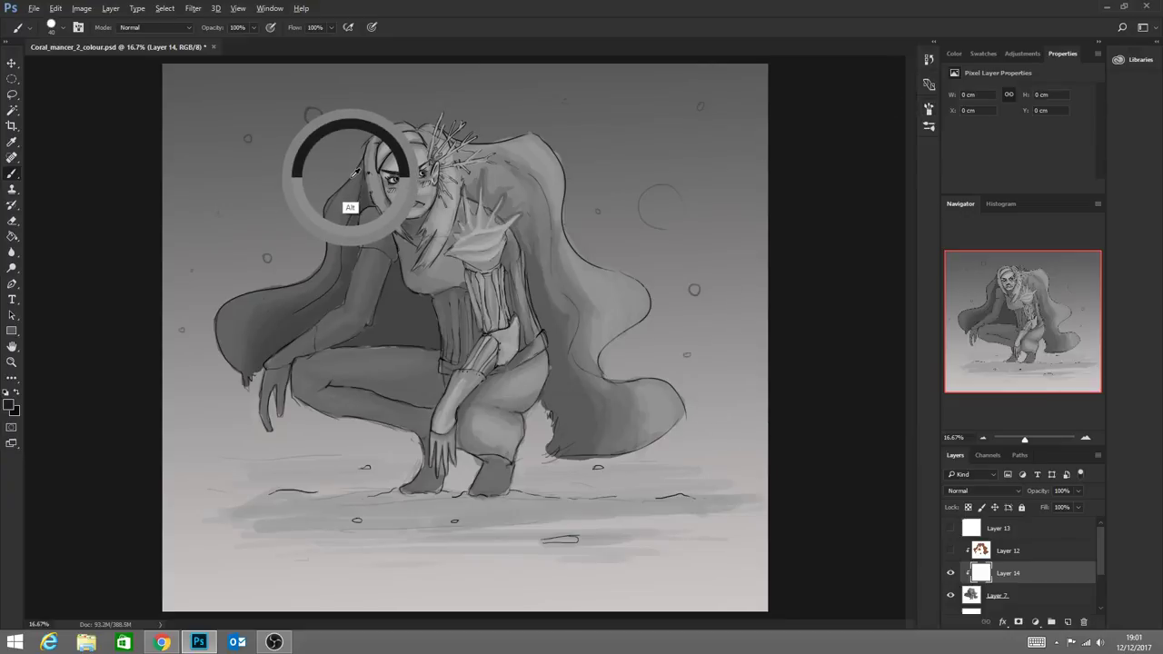
drag(341, 218, 337, 252)
mouse_move(362, 167)
mouse_down()
mouse_move(326, 236)
mouse_move(334, 276)
mouse_move(373, 213)
mouse_move(385, 222)
mouse_move(375, 173)
mouse_up()
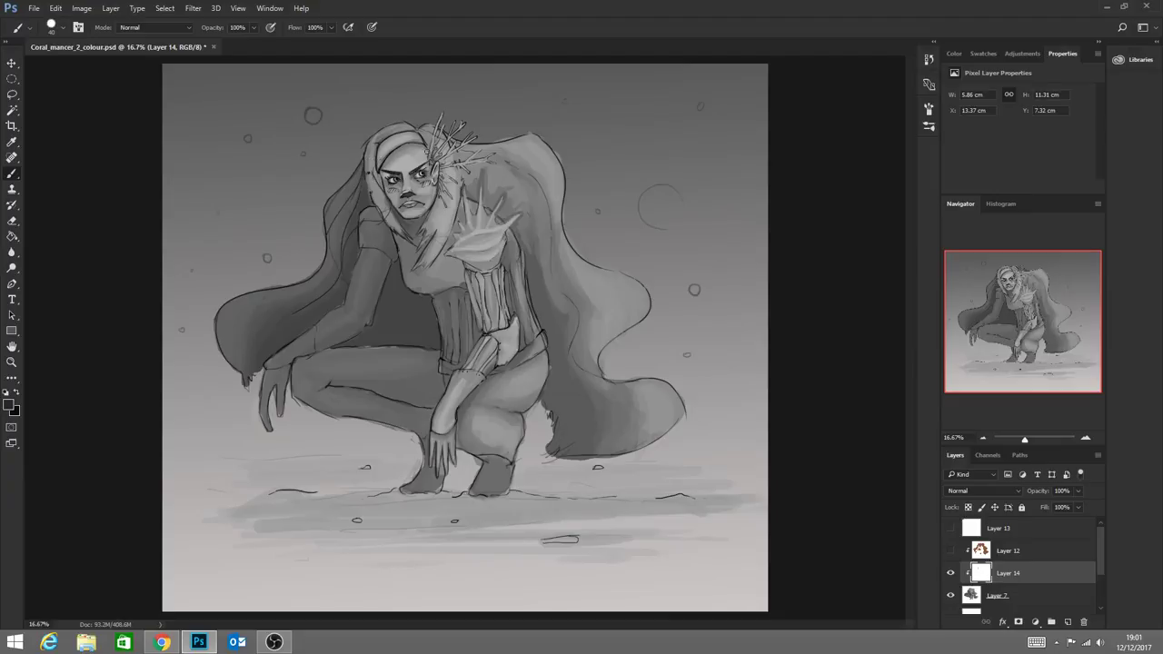
mouse_move(437, 191)
mouse_down()
mouse_move(442, 224)
mouse_move(553, 203)
mouse_move(585, 215)
mouse_up()
Release Layer 14 from its clipping mask and extend the sketched hair strands beyond the cape's outline and up towards the coral
right_click(1035, 584)
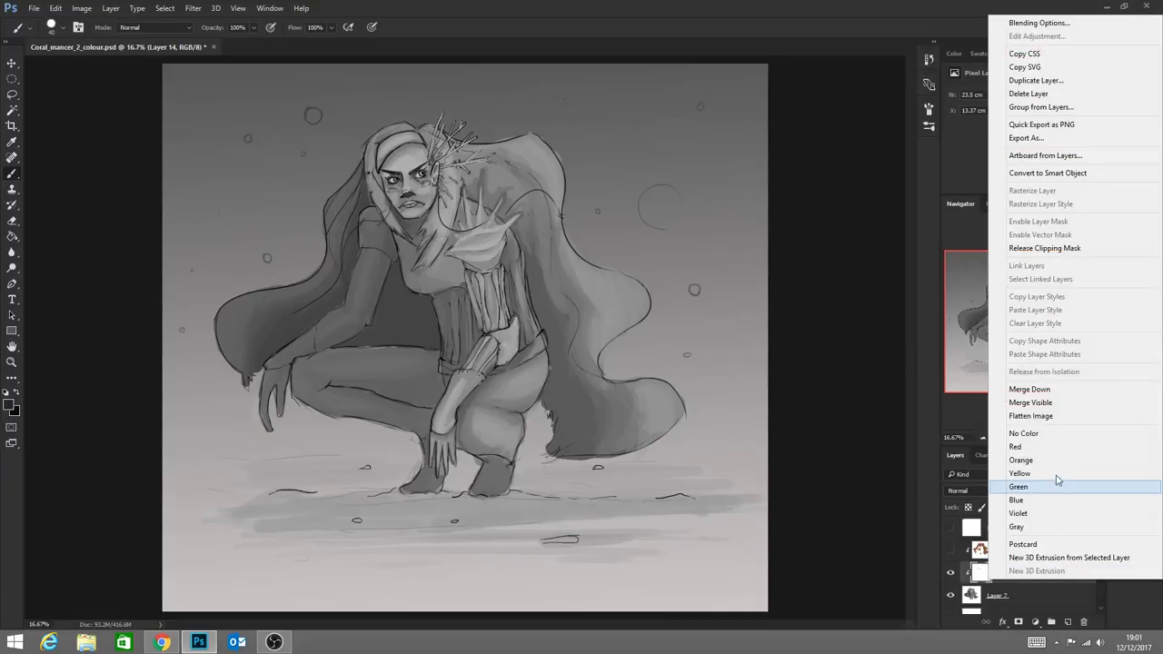
click(1038, 249)
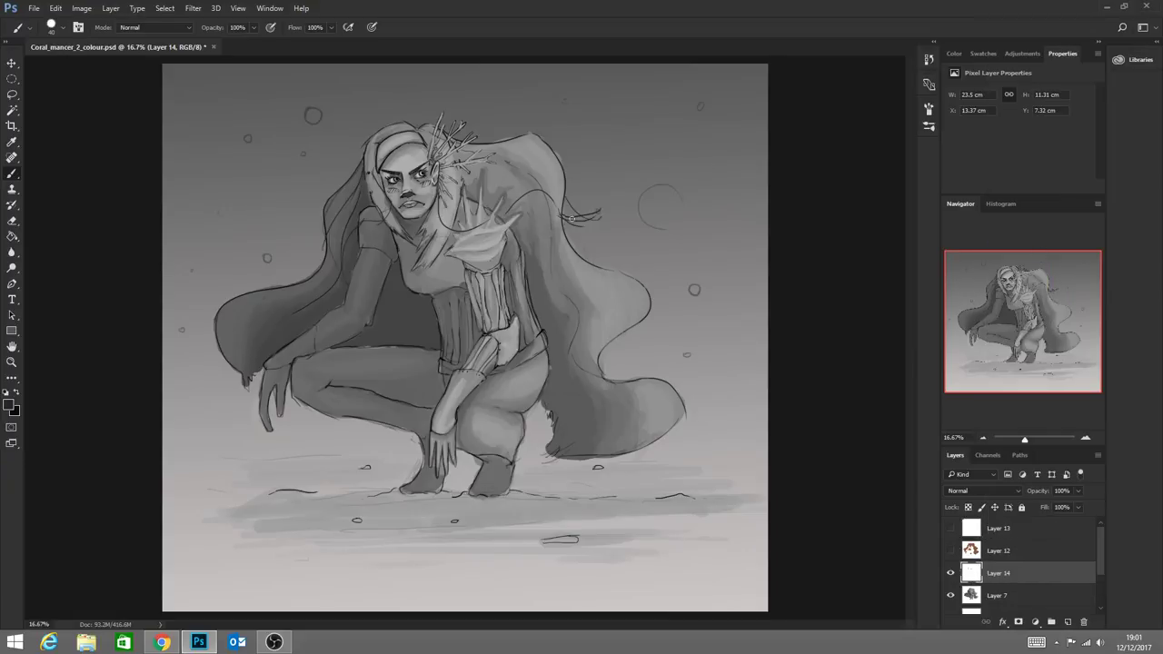
key(ctrl+z)
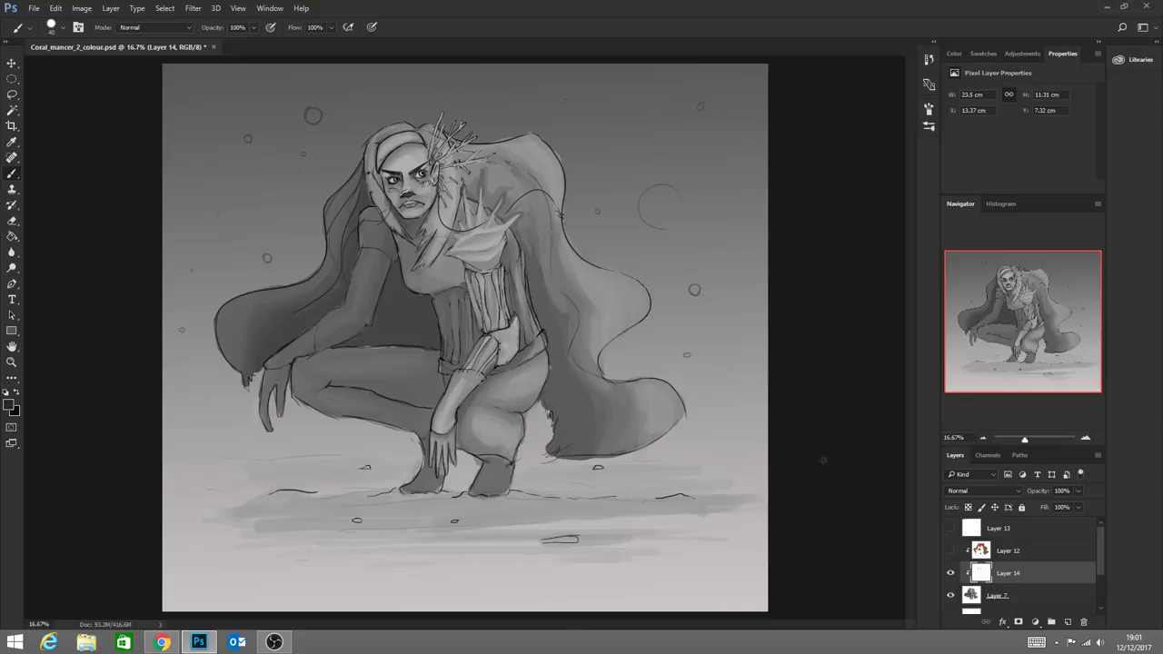
right_click(1022, 582)
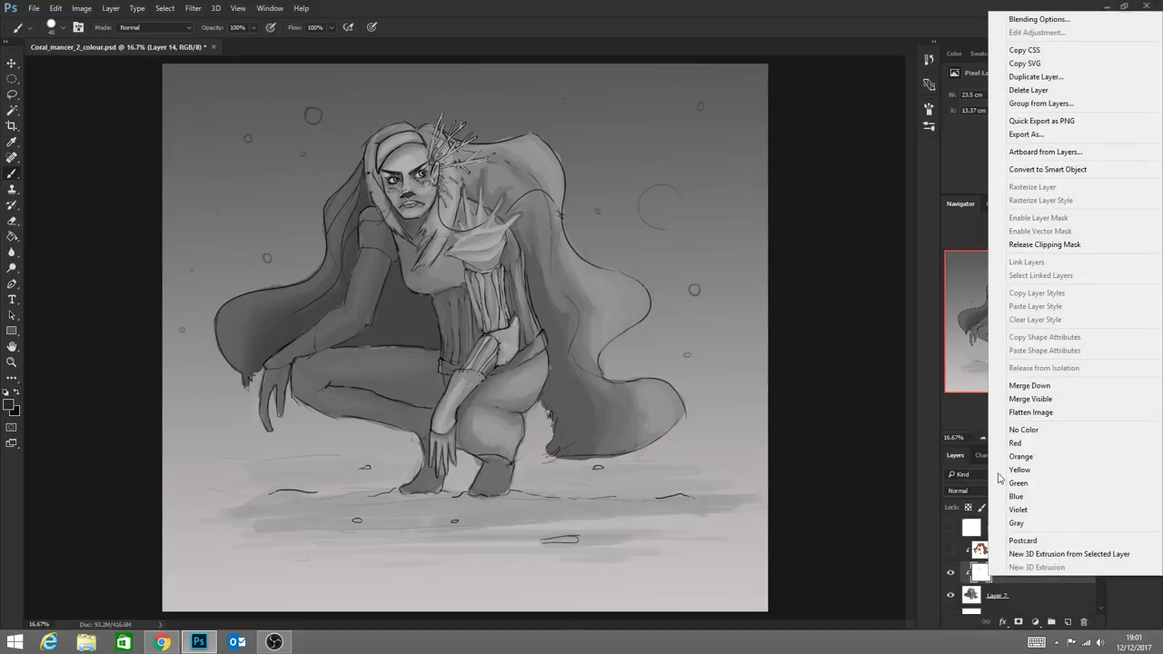
click(1013, 245)
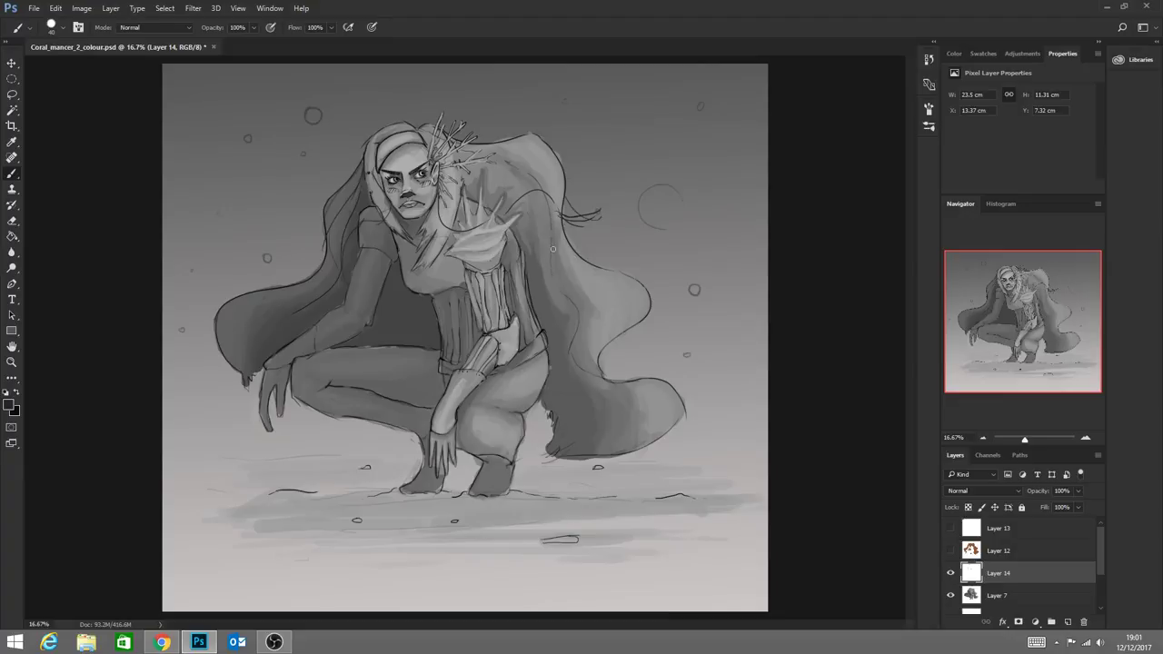
drag(563, 211, 612, 215)
drag(494, 174, 444, 132)
Enlarge the brush and block in the loose hair on both sides of the head with grey sampled from the drawing
click(62, 27)
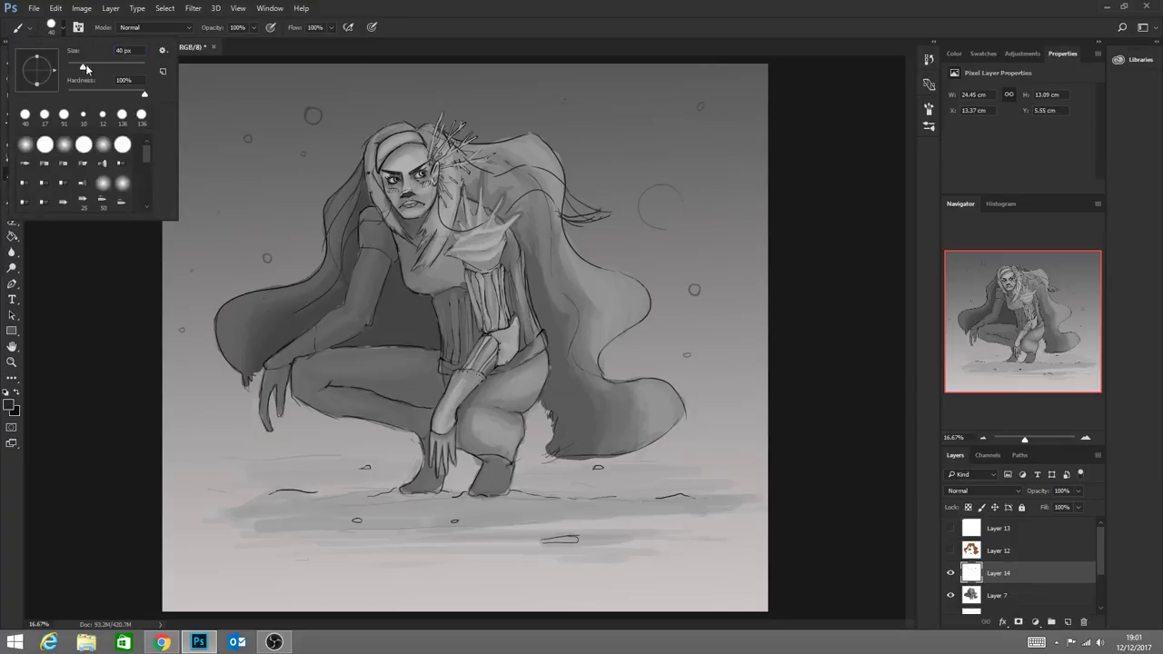
drag(88, 68, 100, 67)
alt+click(414, 240)
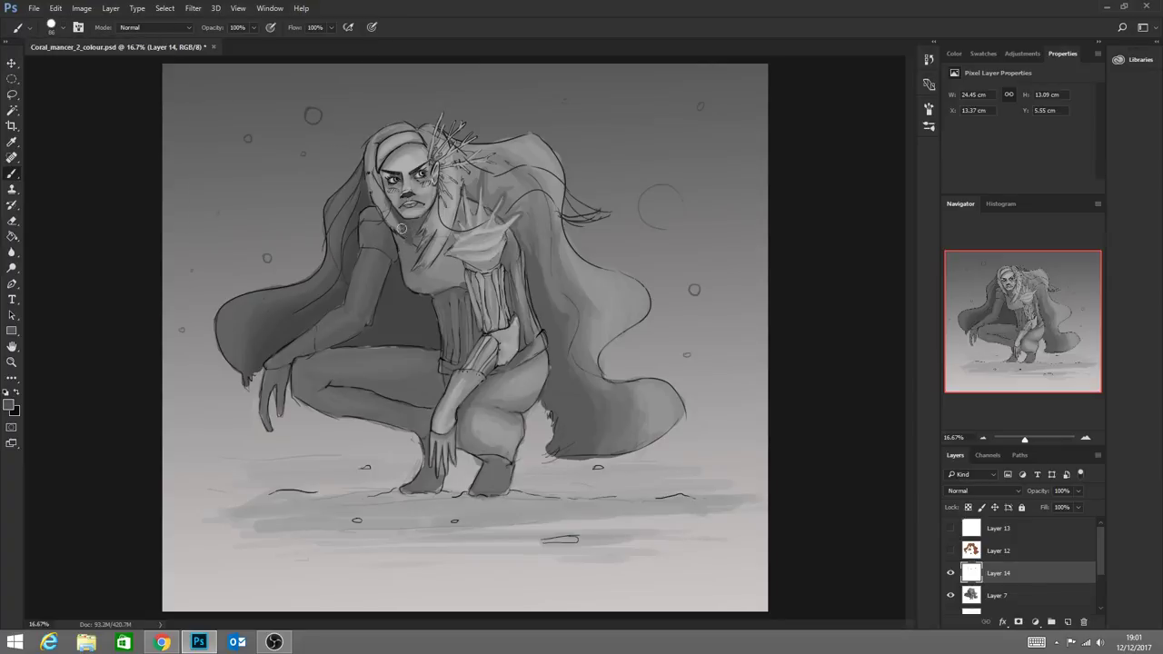
mouse_move(397, 226)
mouse_down()
mouse_move(367, 186)
mouse_move(357, 202)
mouse_move(364, 174)
mouse_move(331, 231)
mouse_move(356, 210)
mouse_move(353, 196)
mouse_move(336, 251)
mouse_move(340, 289)
mouse_move(337, 268)
mouse_move(294, 316)
mouse_up()
alt+click(372, 159)
mouse_move(338, 261)
mouse_down()
mouse_move(370, 212)
mouse_move(339, 254)
mouse_up()
mouse_move(384, 208)
mouse_down()
mouse_move(364, 218)
mouse_move(377, 216)
mouse_move(370, 174)
mouse_move(378, 191)
mouse_move(359, 213)
mouse_move(373, 201)
mouse_move(359, 223)
mouse_move(343, 218)
mouse_move(353, 221)
mouse_move(371, 163)
mouse_move(376, 180)
mouse_up()
mouse_move(449, 195)
mouse_down()
mouse_move(512, 209)
mouse_move(496, 213)
mouse_move(528, 191)
mouse_move(558, 196)
mouse_move(545, 183)
mouse_move(561, 211)
mouse_move(603, 213)
mouse_move(565, 199)
mouse_move(591, 218)
mouse_move(564, 194)
mouse_move(610, 214)
mouse_up()
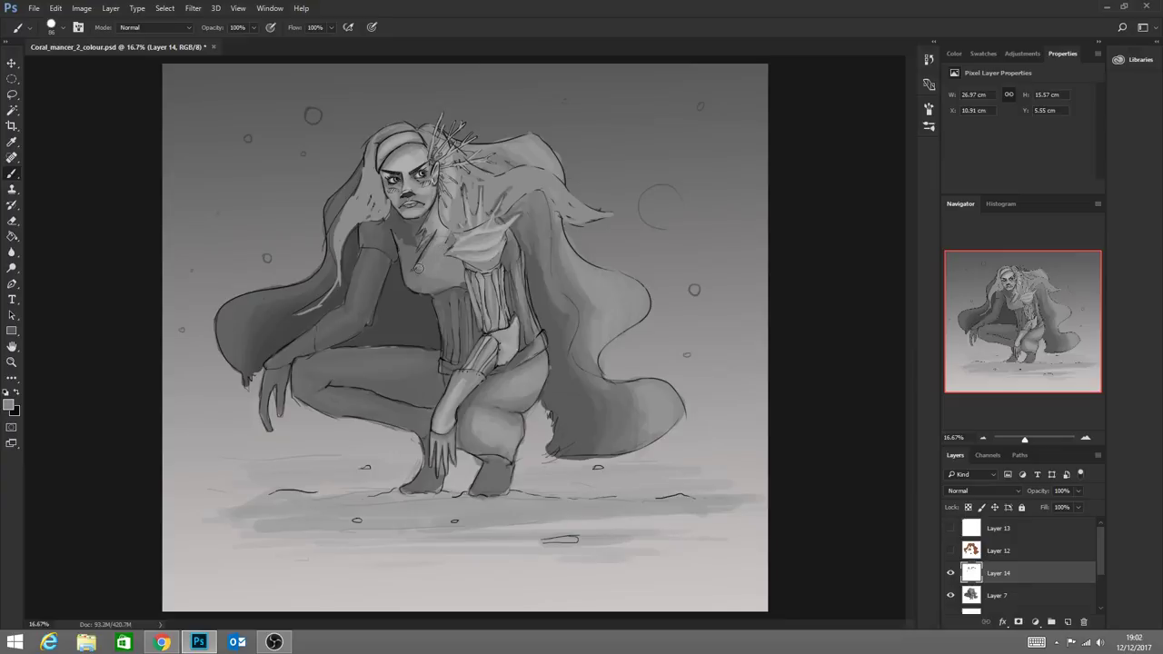
Paint over the old lock hanging across the chest with sampled suit greys, and lengthen the hair strand trailing over the arm
alt+click(418, 225)
mouse_move(443, 232)
mouse_down()
mouse_move(430, 247)
mouse_move(446, 238)
mouse_up()
alt+click(408, 253)
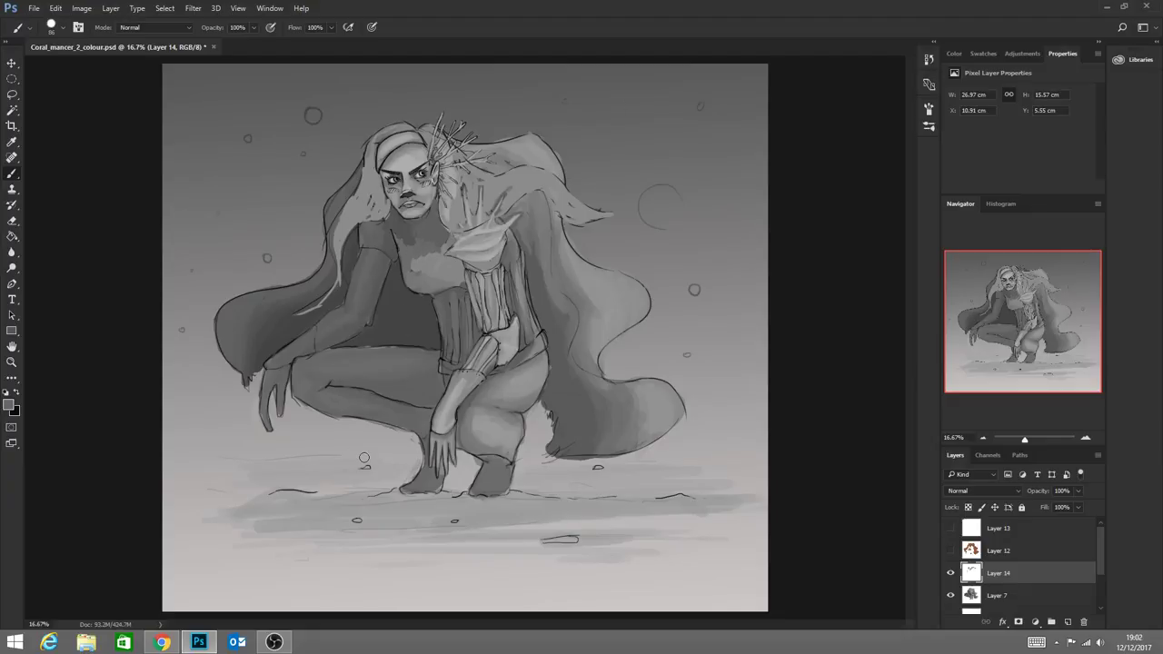
alt+click(364, 191)
drag(320, 306, 280, 313)
key(alt+Tab)
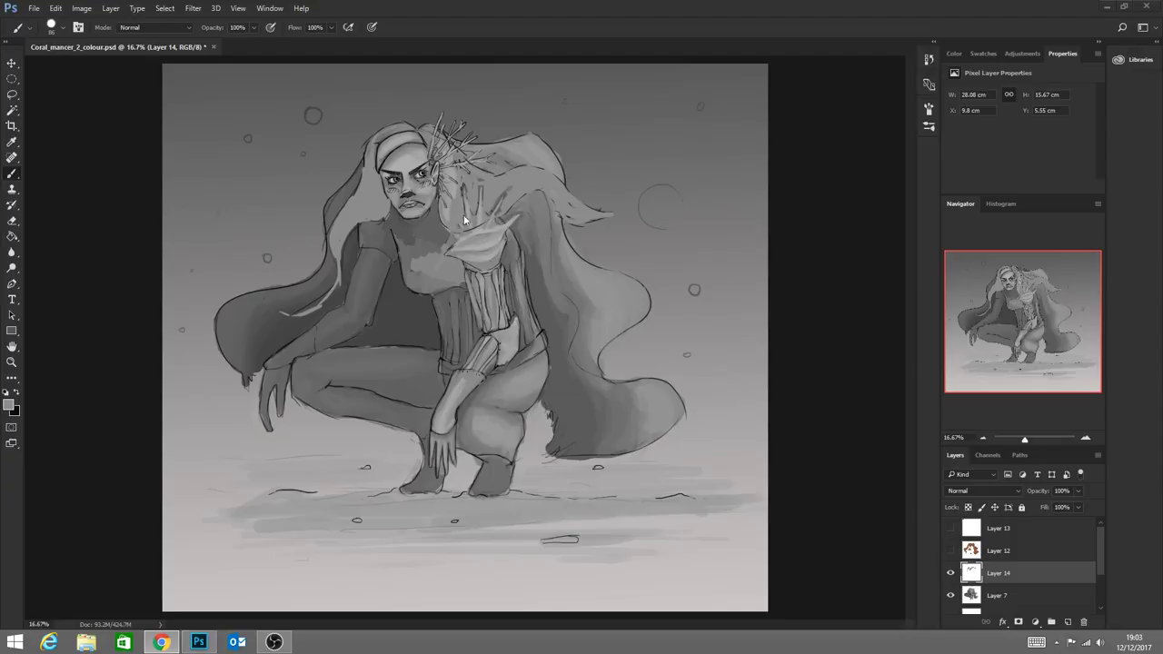
click(472, 243)
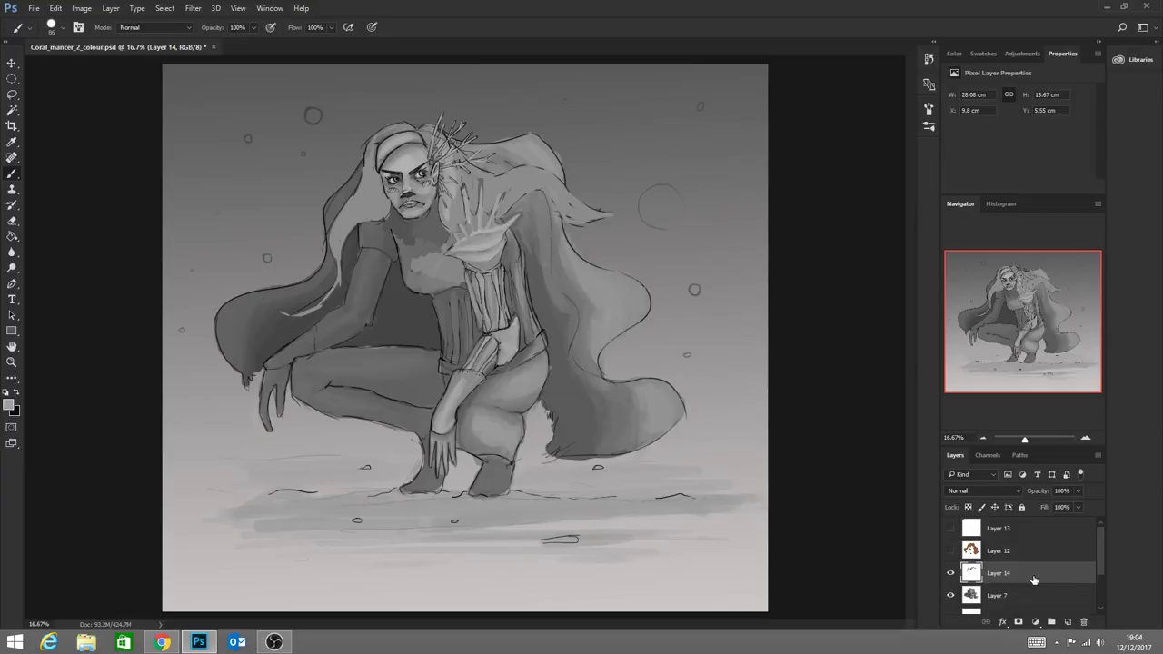
Add a new layer above Layer 14 and paint light coral spikes radiating from the shell piece at the hip
click(1067, 622)
click(12, 362)
drag(626, 474, 565, 455)
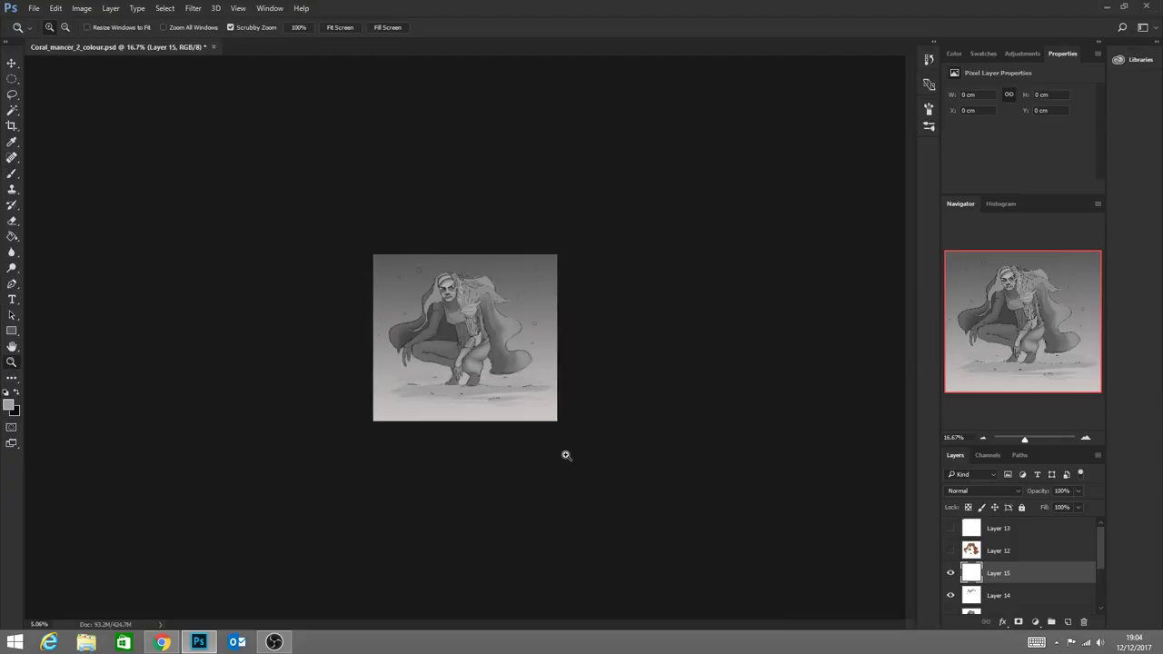
click(951, 600)
click(429, 295)
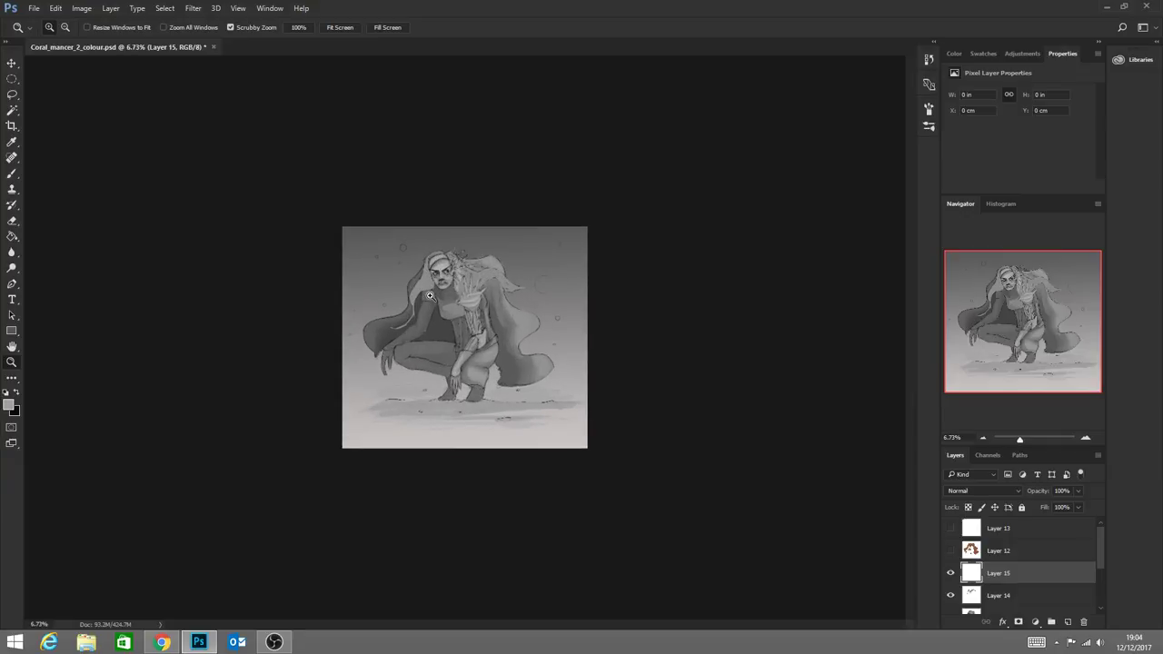
drag(430, 295, 430, 295)
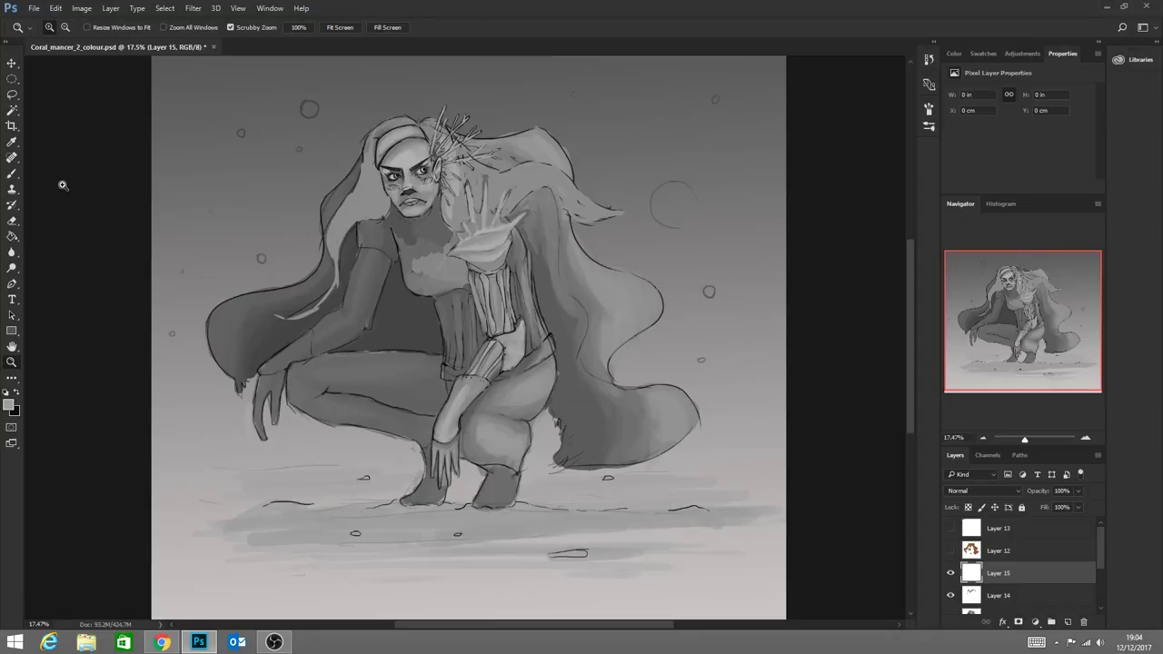
click(12, 173)
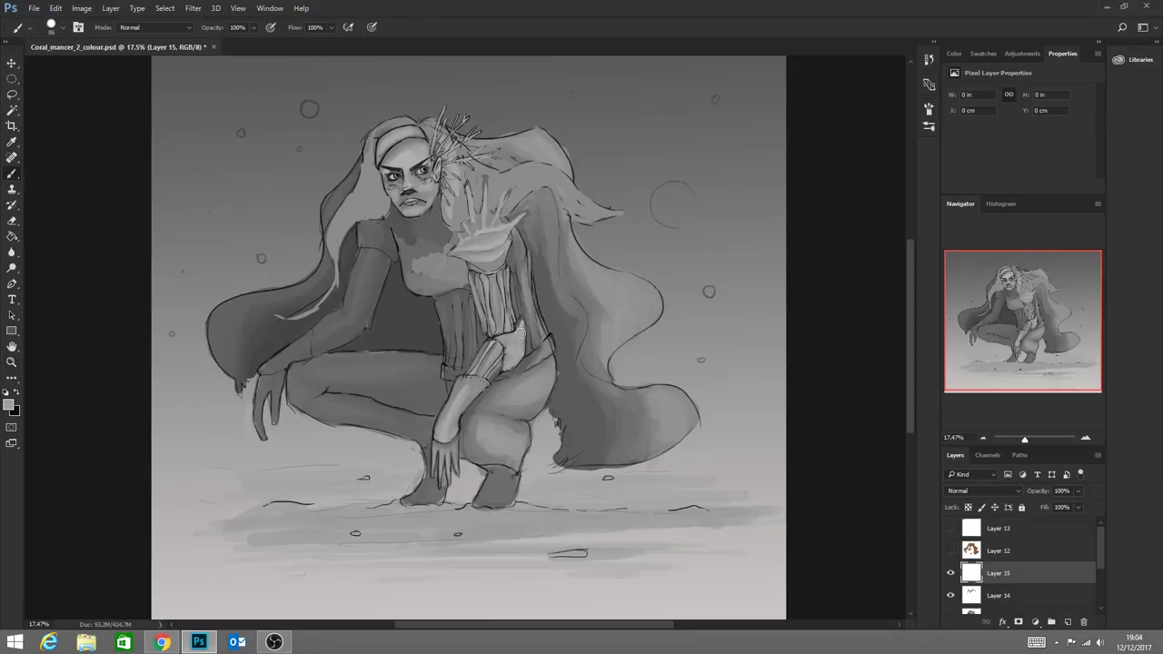
key(alt)
mouse_move(522, 324)
mouse_down()
mouse_move(516, 332)
mouse_move(518, 315)
mouse_move(524, 328)
mouse_up()
mouse_move(511, 360)
mouse_down()
mouse_move(512, 360)
mouse_move(516, 392)
mouse_move(520, 349)
mouse_move(541, 372)
mouse_move(517, 352)
mouse_move(535, 368)
mouse_move(522, 344)
mouse_move(536, 334)
mouse_move(518, 346)
mouse_move(549, 317)
mouse_move(547, 354)
mouse_move(527, 360)
mouse_move(545, 361)
mouse_move(535, 367)
mouse_move(551, 383)
mouse_move(528, 361)
mouse_move(493, 385)
mouse_move(517, 405)
mouse_up()
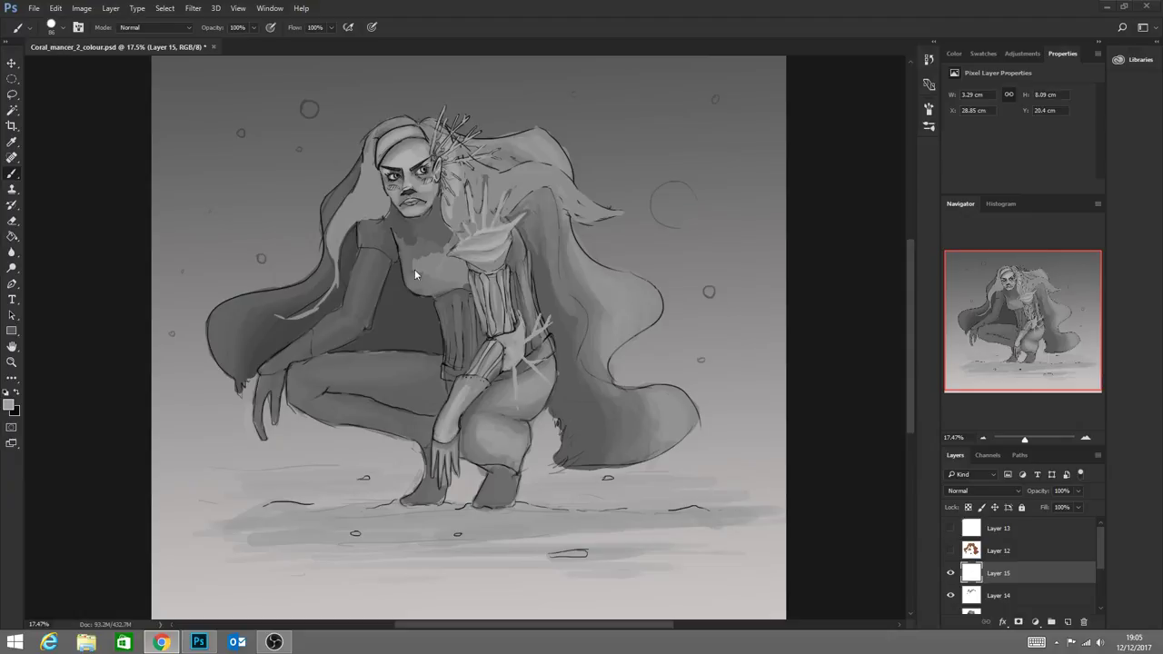
click(437, 252)
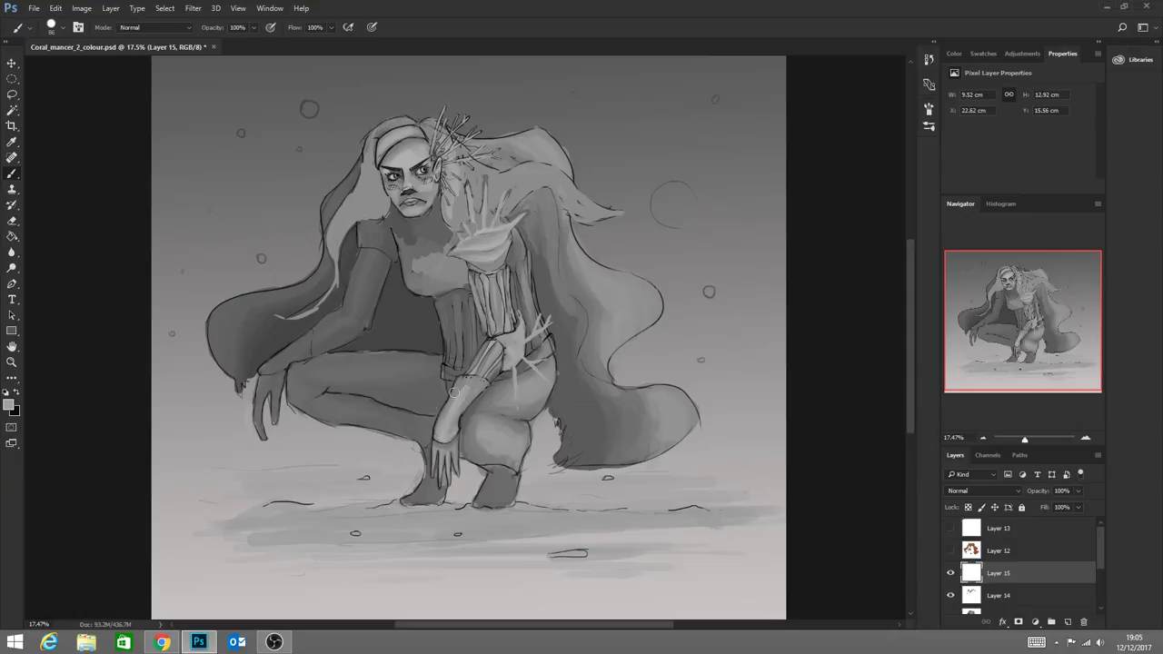
Paint touch-up strokes around the shoulder and the chest's edge with greys sampled from the forearm and sleeve
alt+click(449, 423)
key(alt)
alt+click(378, 241)
drag(364, 242, 360, 233)
Paint vertical fringe-like streaks across the collar and upper chest with grey sampled from the chest patch
key(alt)
alt+click(428, 263)
mouse_move(417, 223)
mouse_down()
mouse_move(421, 246)
mouse_move(389, 221)
mouse_move(417, 230)
mouse_move(439, 211)
mouse_up()
drag(440, 225, 444, 233)
mouse_move(398, 253)
mouse_down()
mouse_move(409, 297)
mouse_move(440, 296)
mouse_move(441, 267)
mouse_move(417, 232)
mouse_up()
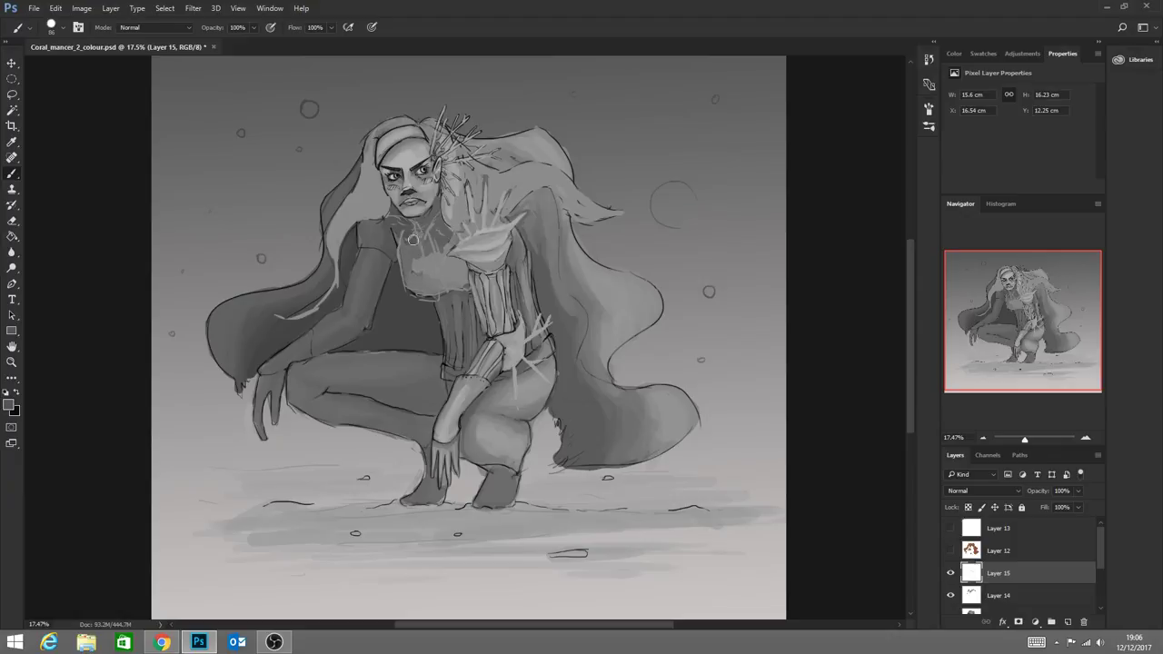
mouse_move(406, 239)
mouse_down()
mouse_move(412, 264)
mouse_move(429, 274)
mouse_up()
Extend the vertical streaks down to a ragged hem across the lower chest with another grey sampled from the chest
key(alt)
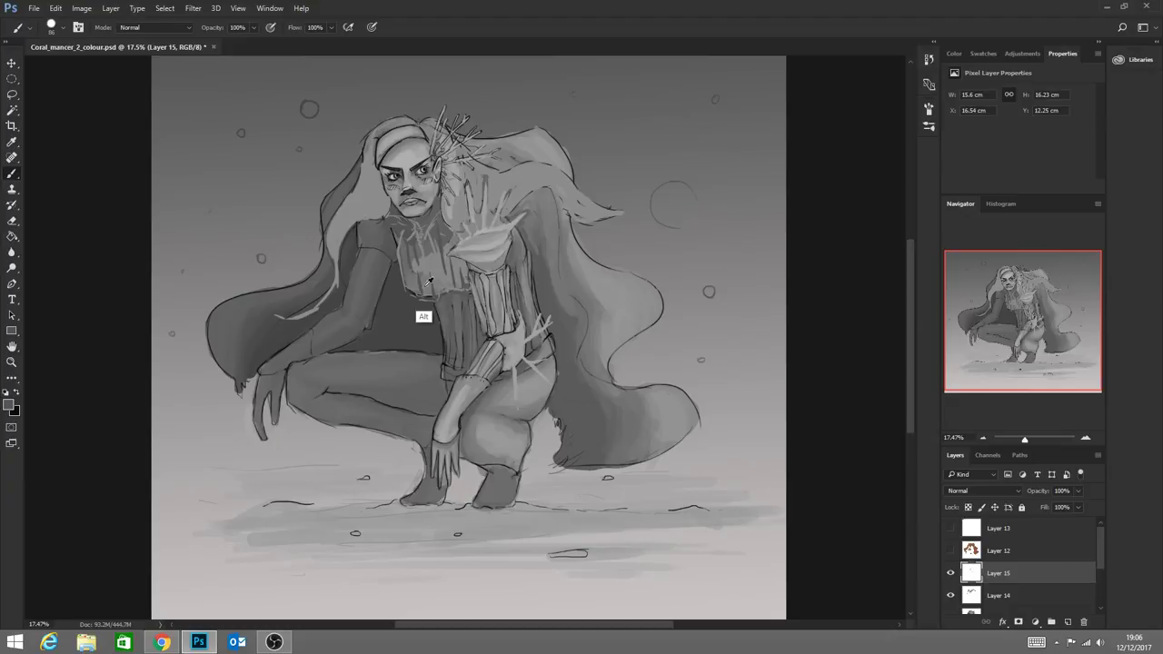
alt+click(408, 249)
drag(404, 252, 415, 303)
mouse_move(416, 262)
mouse_down()
mouse_move(422, 301)
mouse_move(426, 277)
mouse_up()
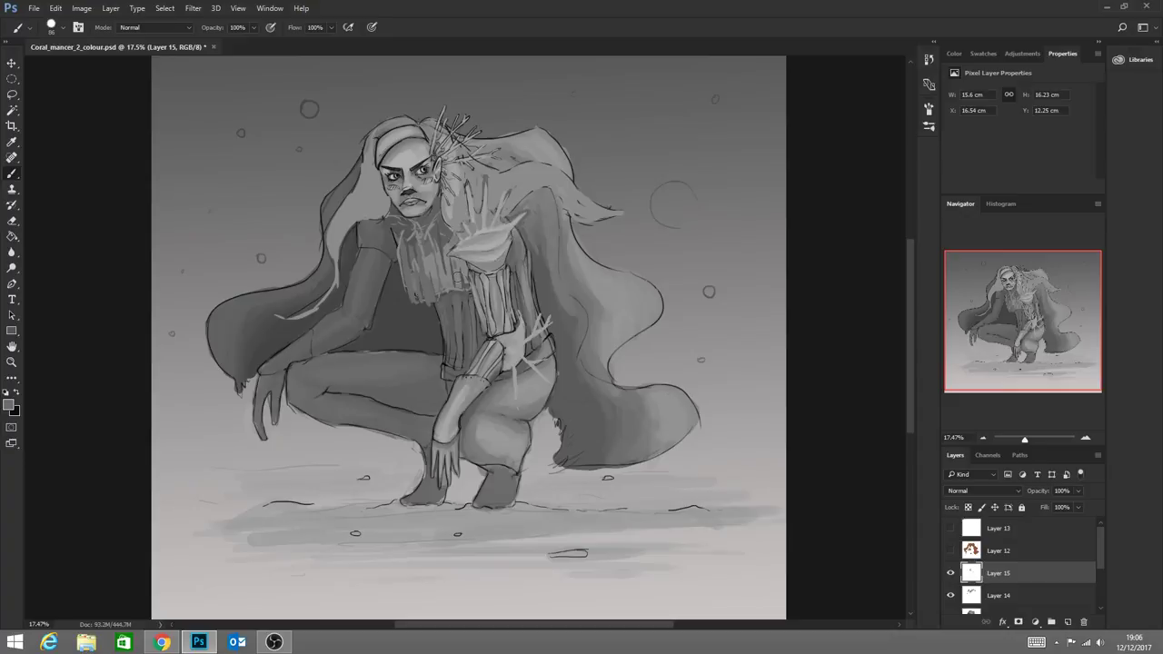
mouse_move(457, 270)
mouse_down()
mouse_move(436, 240)
mouse_move(443, 232)
mouse_move(443, 252)
mouse_up()
alt+click(424, 298)
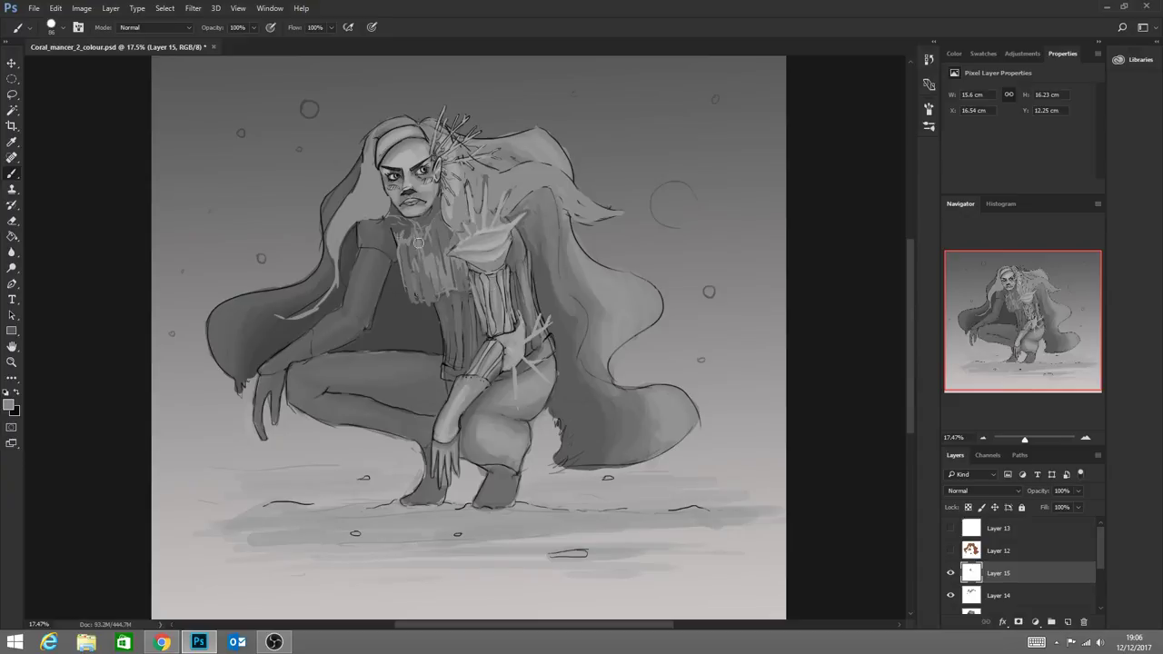
Sample greys from the chest and collar and touch up the upper edge of the streaked chest piece
key(alt)
alt+click(435, 241)
alt+click(431, 252)
alt+click(394, 224)
alt+click(398, 231)
Set the foreground colour to grey #585858, then to a darker grey, and define the neckline of the chest piece
click(9, 406)
click(426, 268)
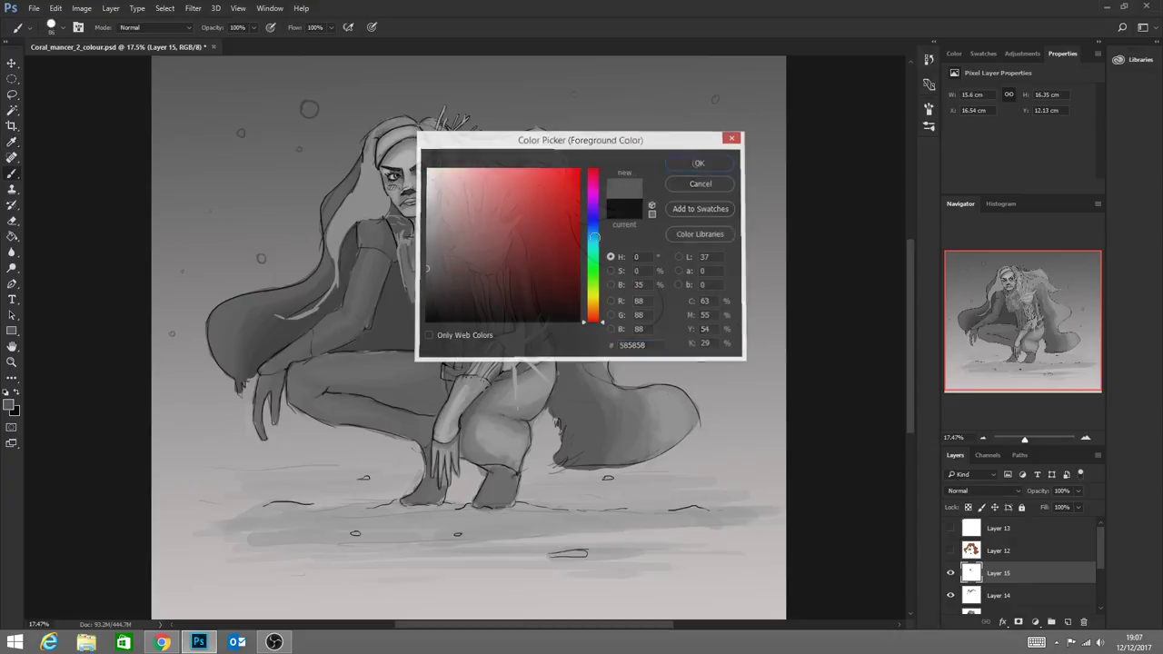
click(701, 161)
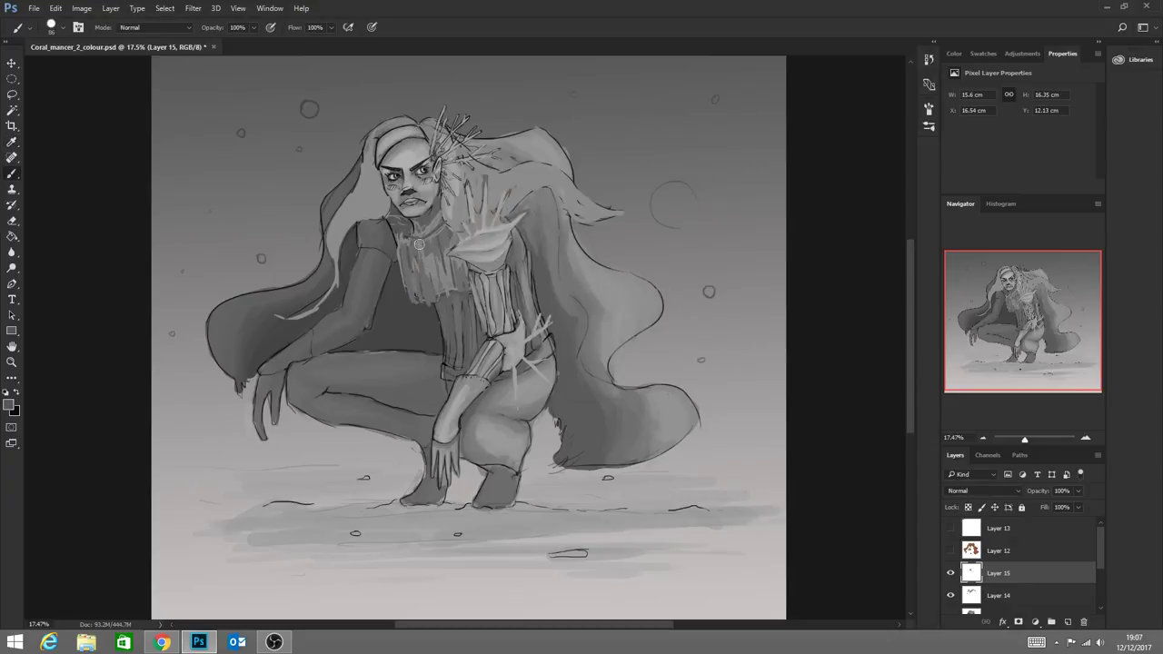
click(9, 405)
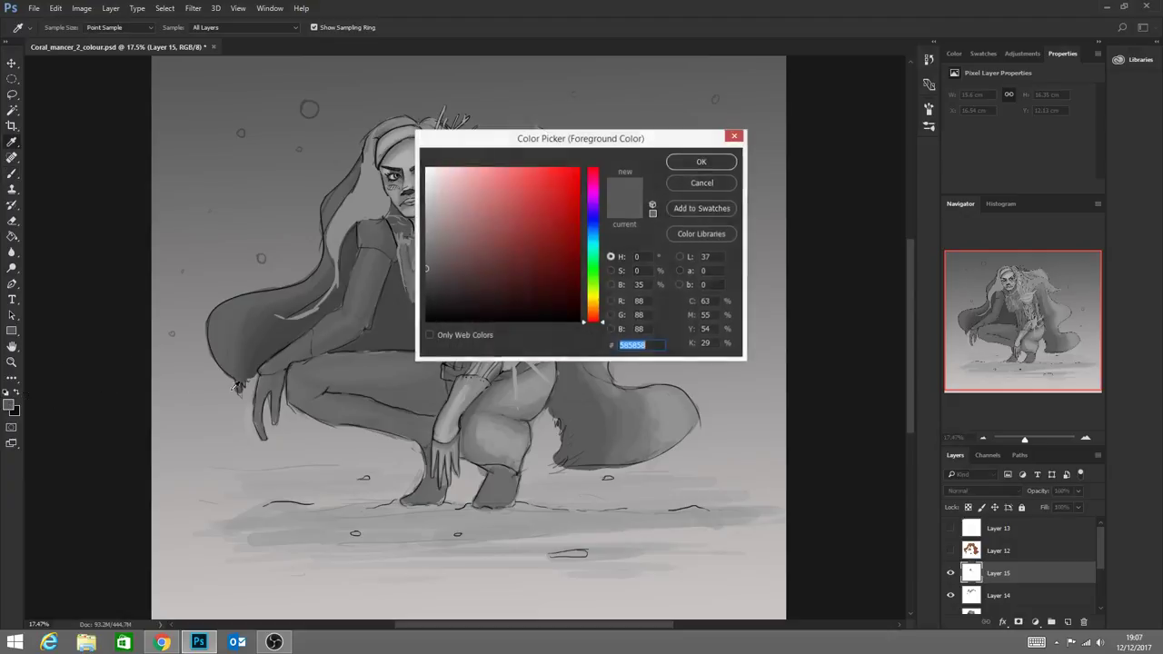
drag(425, 278, 426, 288)
click(701, 161)
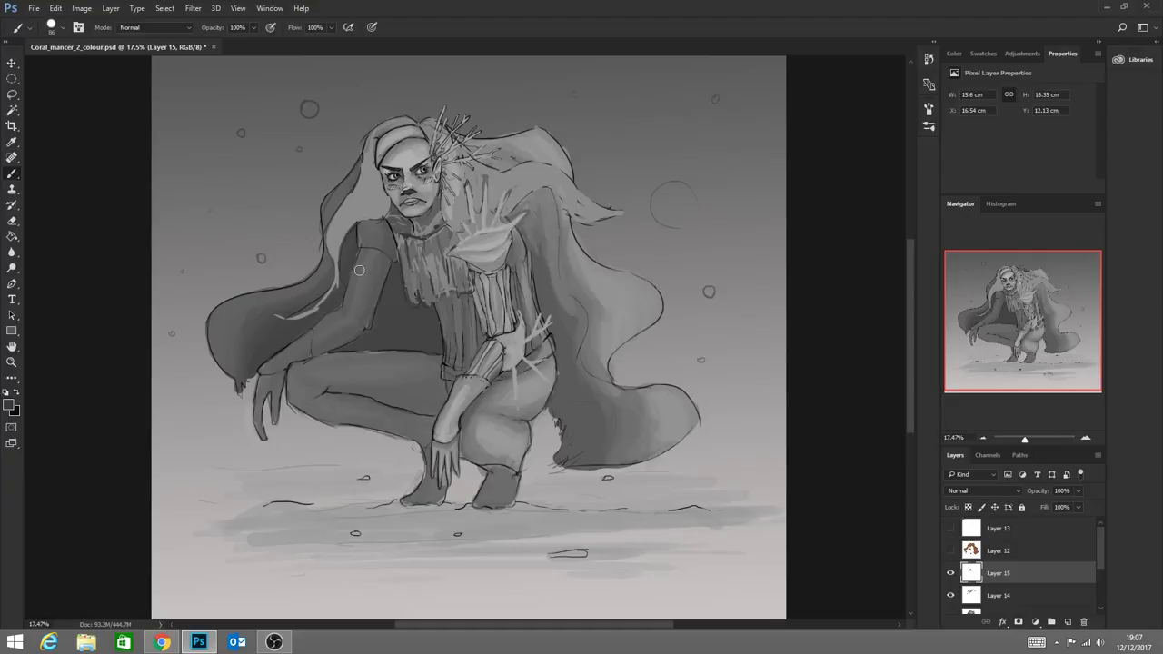
Paint darker streaks into the chest piece and below the neckline with greys sampled from the chest and cape lining
alt+click(431, 300)
alt+click(414, 230)
alt+click(417, 234)
alt+click(411, 227)
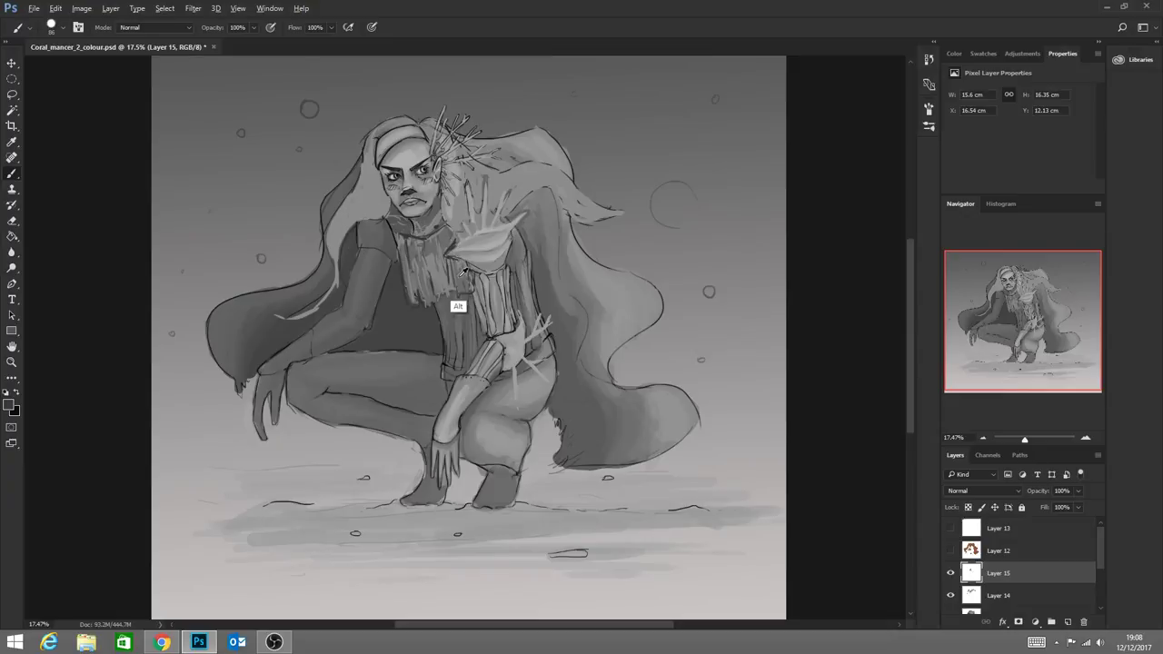
alt+click(457, 309)
key(alt)
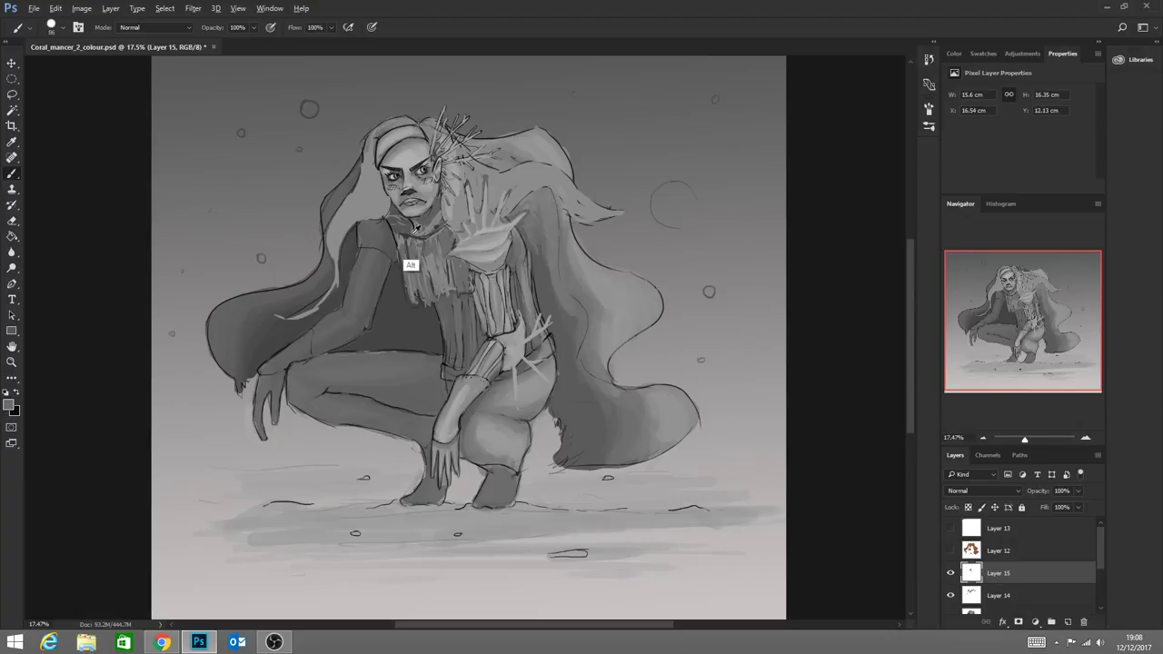
alt+click(410, 234)
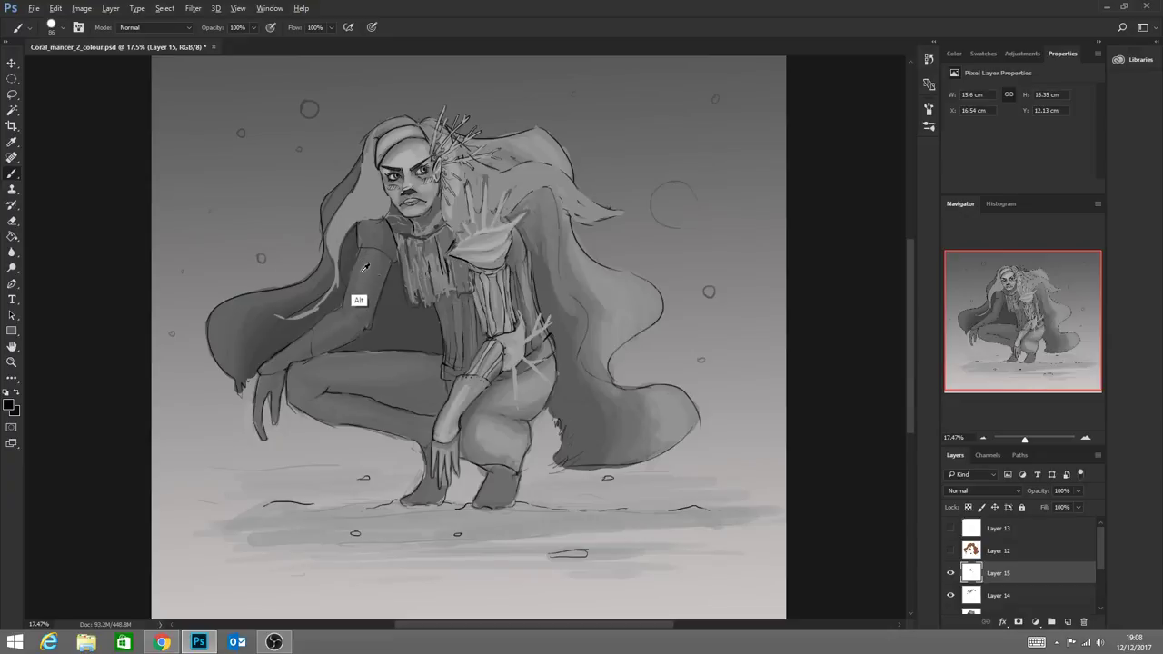
alt+click(384, 291)
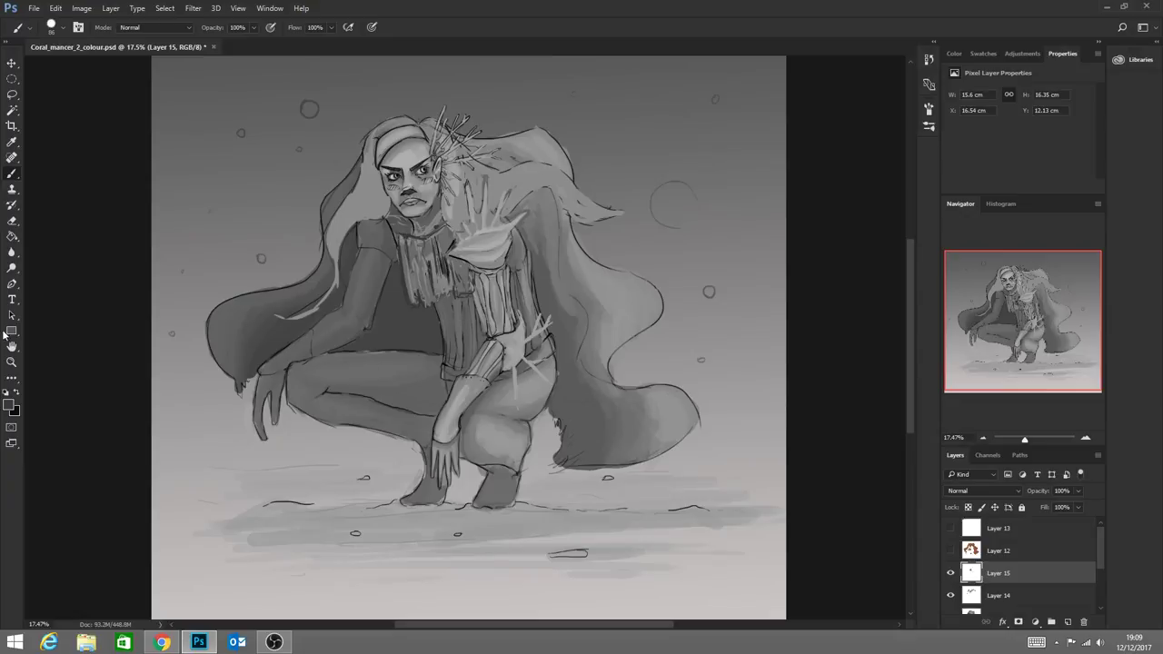
Paint over the dark streaks on the chest piece with a mid grey sampled from below the neckline
click(12, 362)
drag(491, 392, 461, 379)
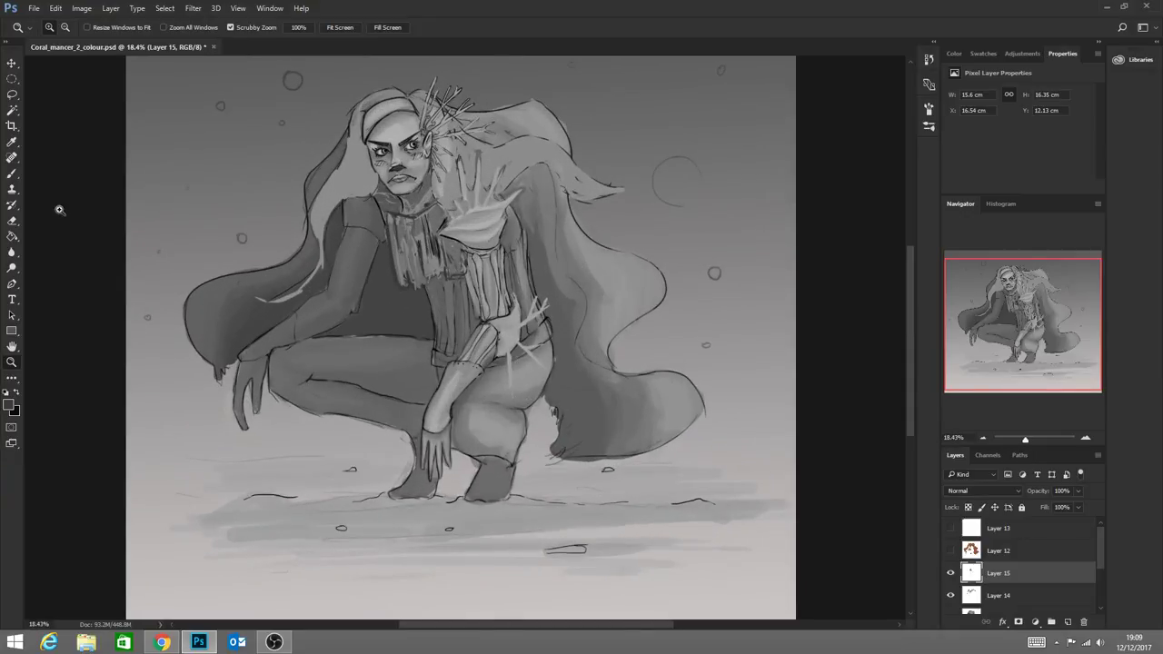
click(12, 173)
alt+click(418, 226)
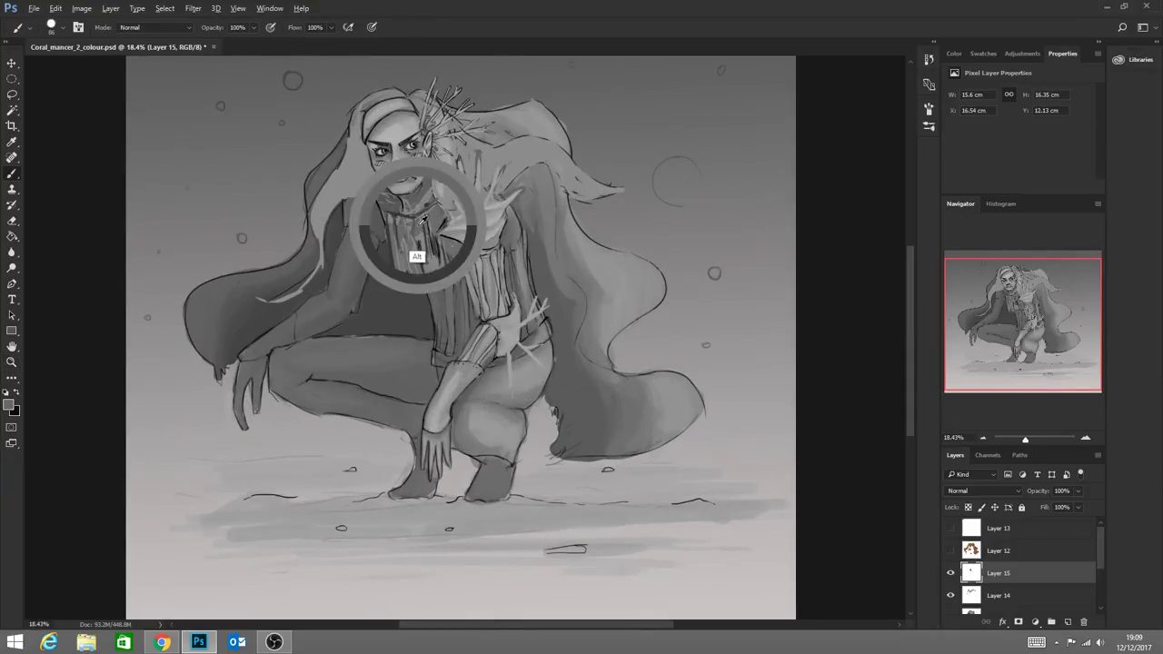
mouse_move(428, 231)
mouse_down()
mouse_move(428, 256)
mouse_move(434, 243)
mouse_up()
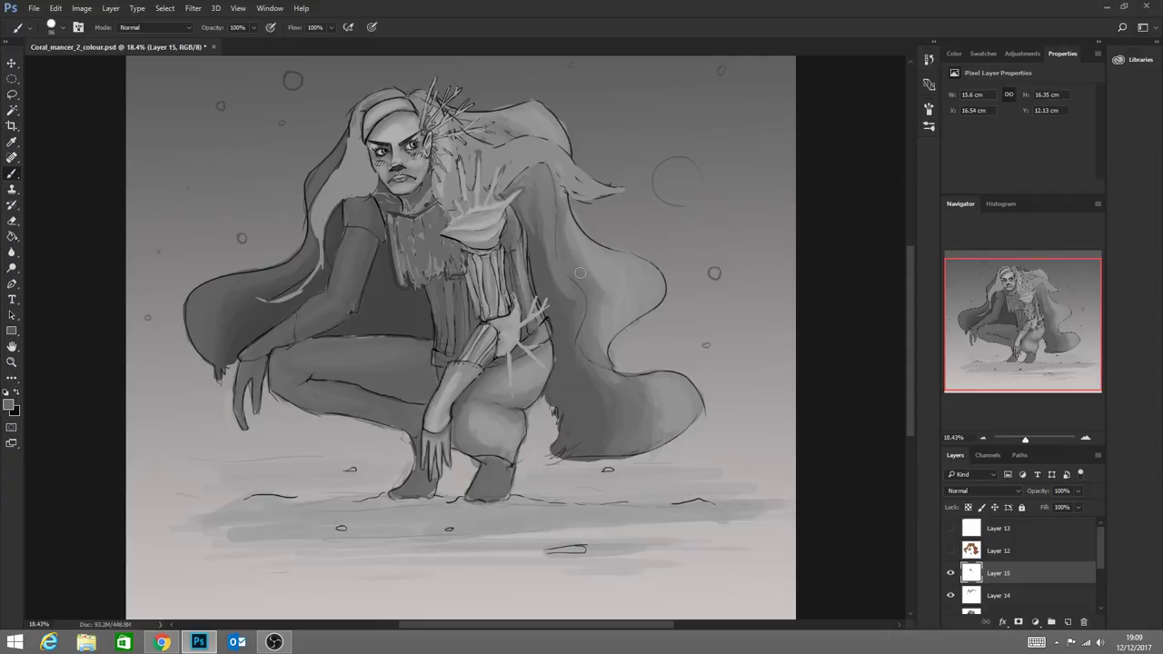
Add a new layer above Layer 15 and sketch small rounded outlines on the hair and both sides of the cape
click(1068, 622)
mouse_move(637, 279)
mouse_down()
mouse_move(642, 298)
mouse_move(641, 272)
mouse_up()
drag(642, 291, 639, 271)
drag(678, 407, 670, 406)
drag(520, 114, 522, 120)
drag(207, 294, 206, 336)
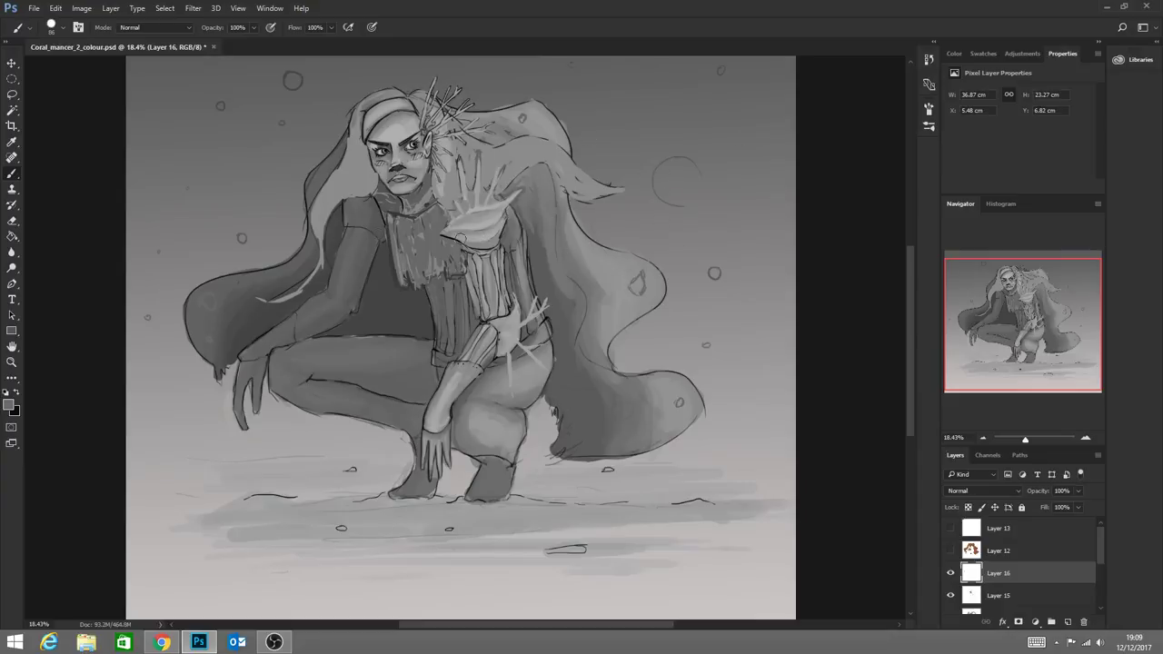
Try sketching a straight diagonal staff behind the figure on a new layer above Layer 16, using grey sampled from the chest
click(11, 362)
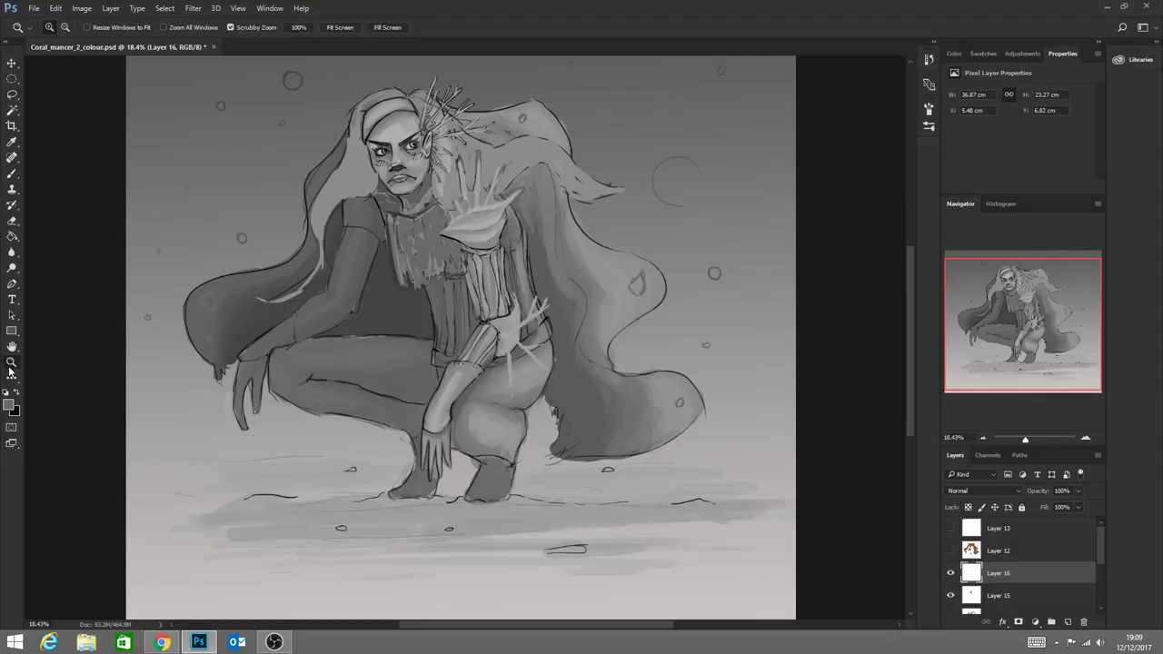
mouse_move(437, 388)
mouse_down()
mouse_move(403, 390)
mouse_move(455, 438)
mouse_up()
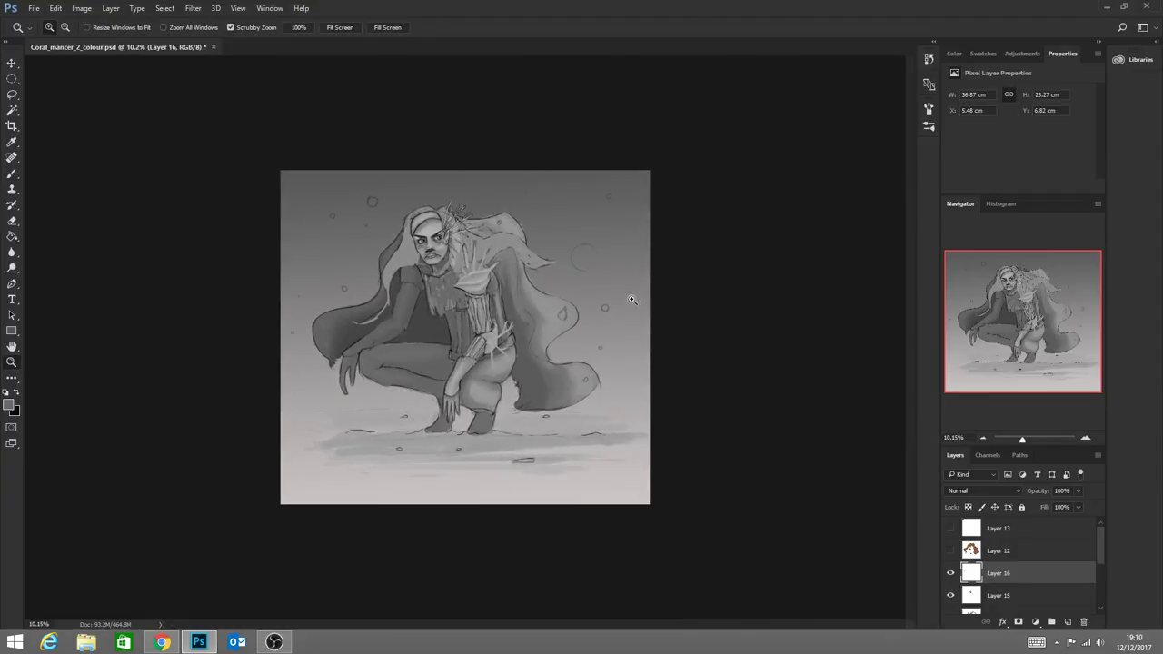
click(1068, 623)
click(12, 172)
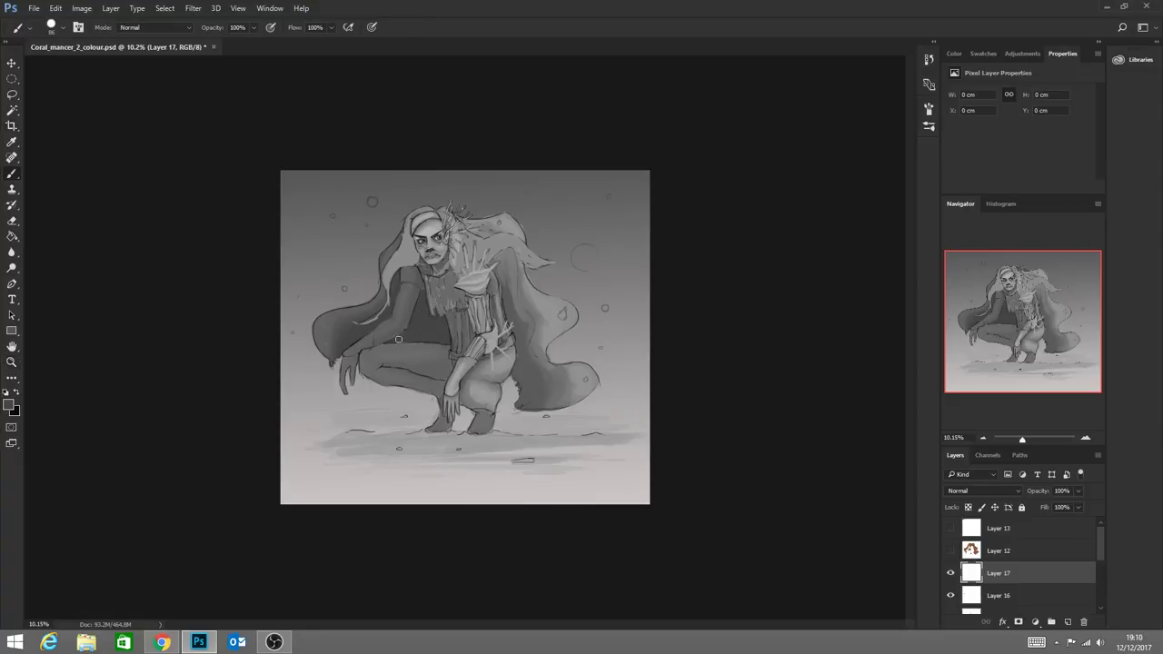
alt+click(433, 297)
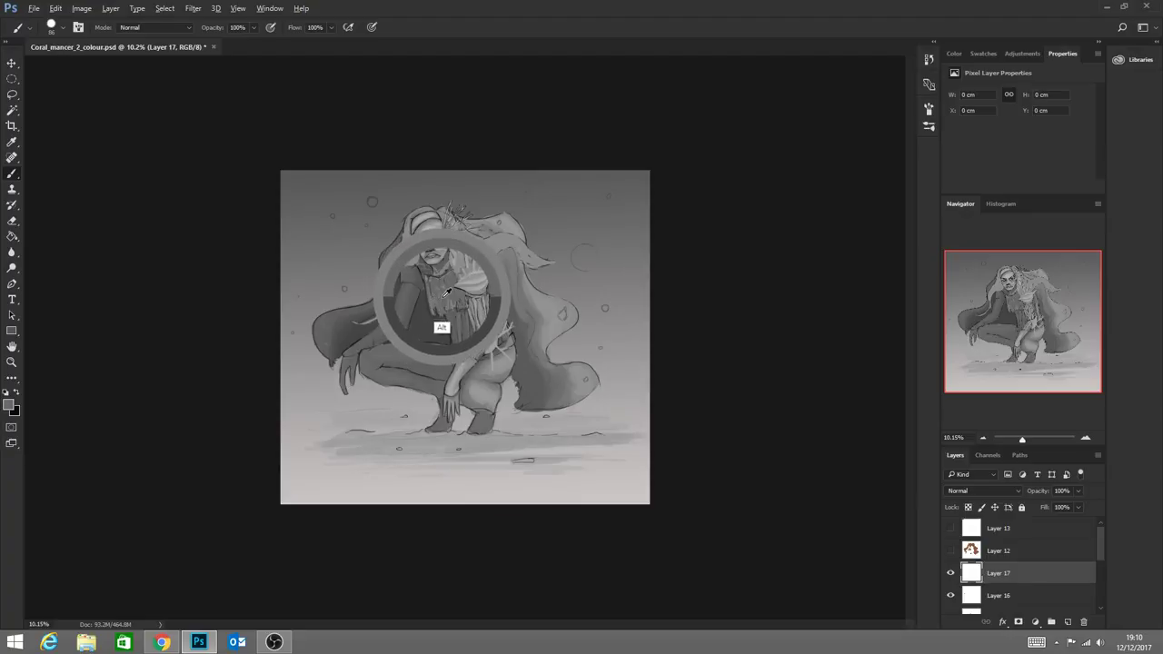
drag(415, 327, 452, 372)
click(446, 367)
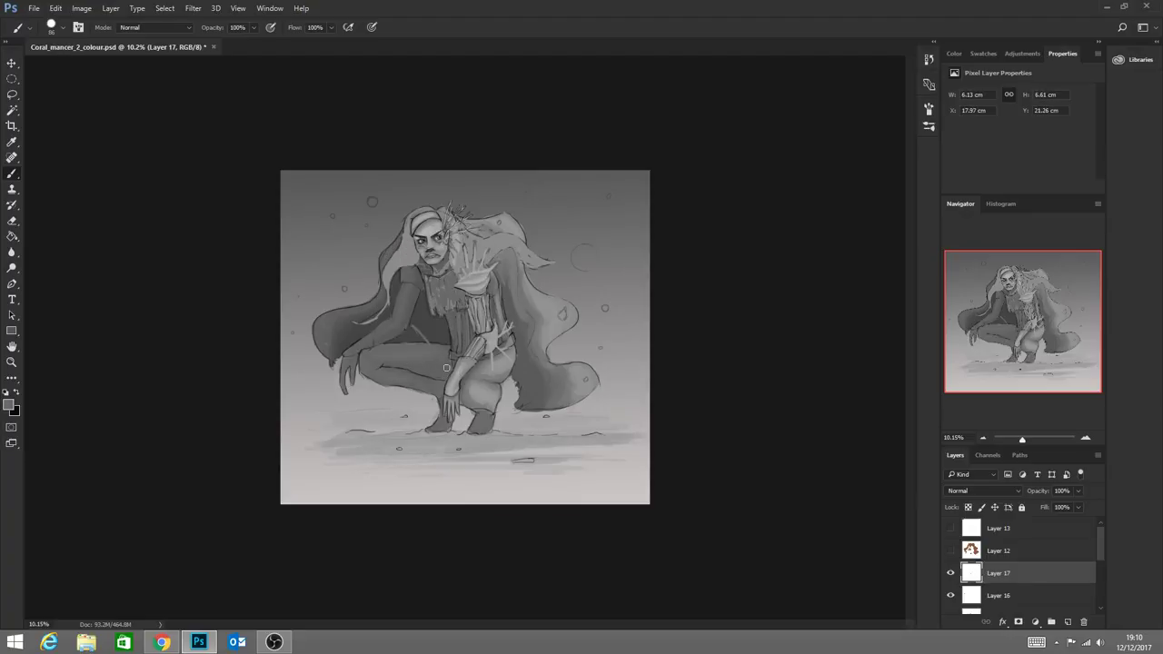
drag(415, 335, 316, 208)
drag(359, 267, 399, 315)
drag(473, 393, 531, 454)
drag(498, 418, 538, 455)
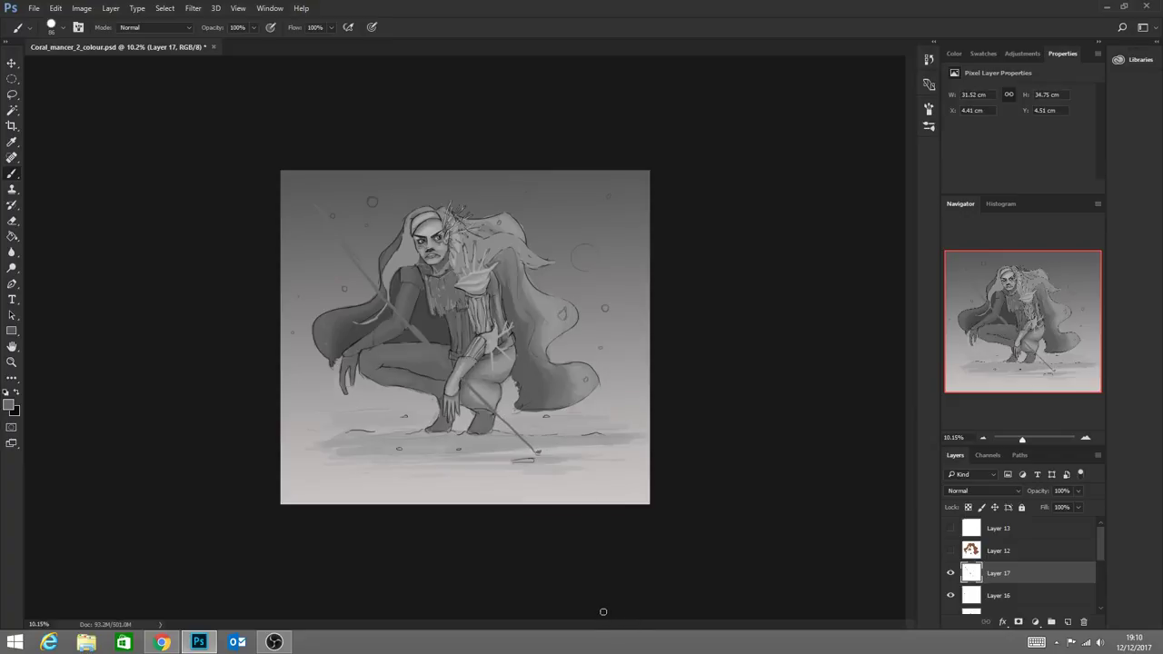
Undo the diagonal staff strokes
key(ctrl+alt+z)
key(ctrl+alt+z)
key(ctrl+alt+z)
key(ctrl+alt+z)
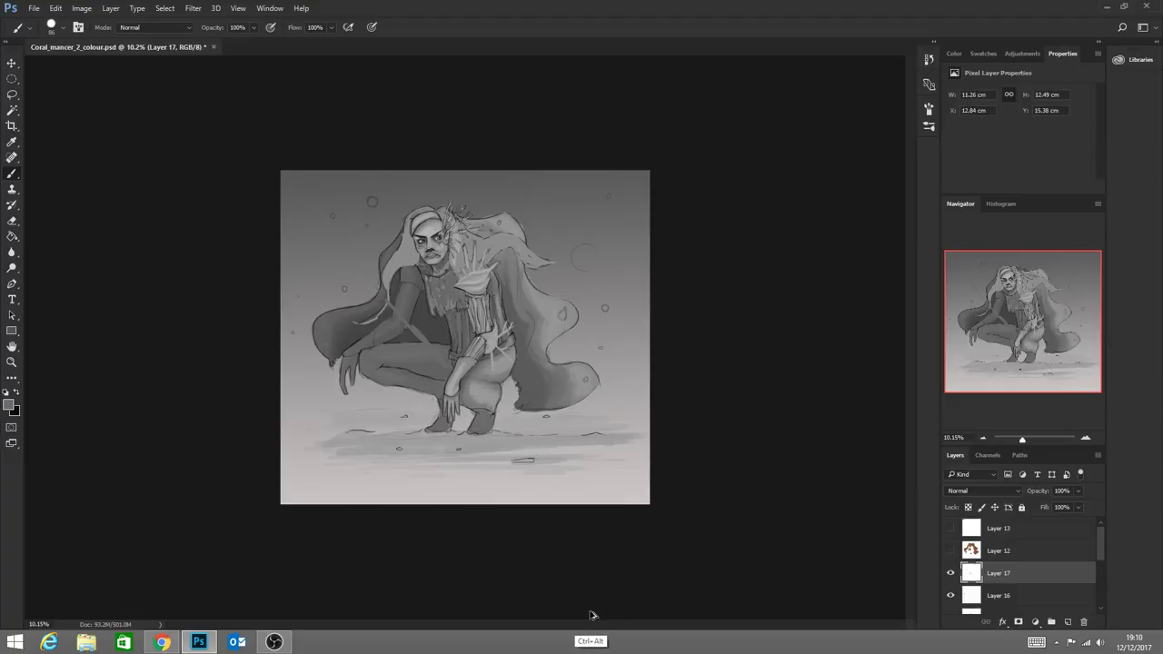
key(ctrl+alt+z)
key(ctrl+alt+z)
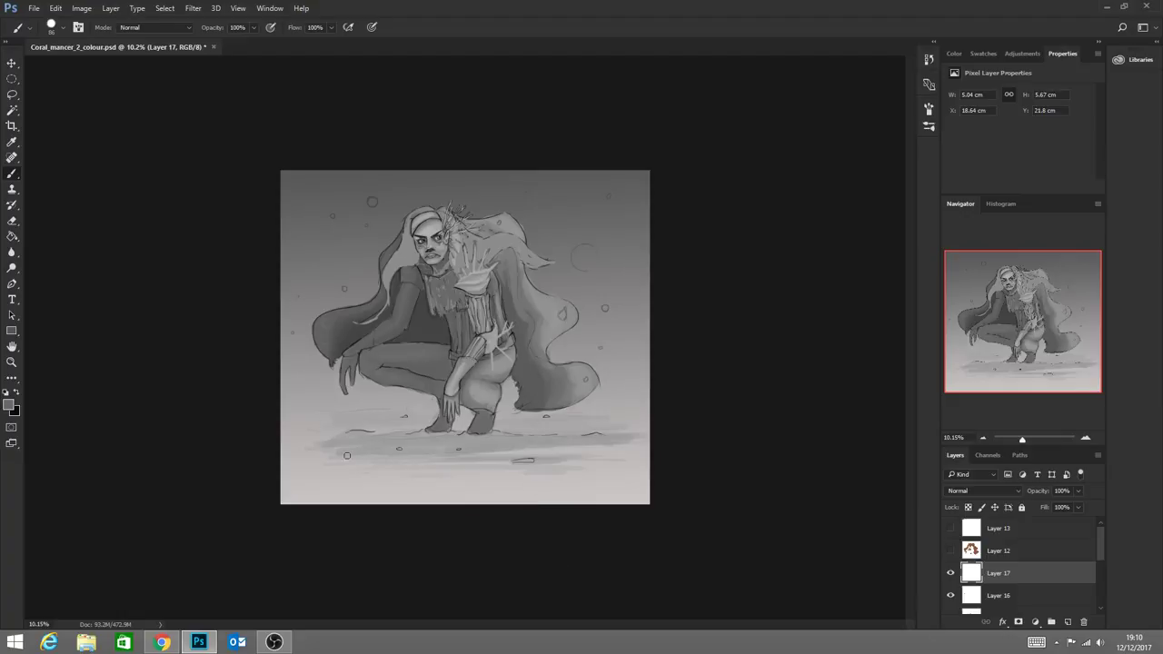
Try a horizontal line across the ground, undo it, and hide Layer 17
drag(346, 455, 651, 457)
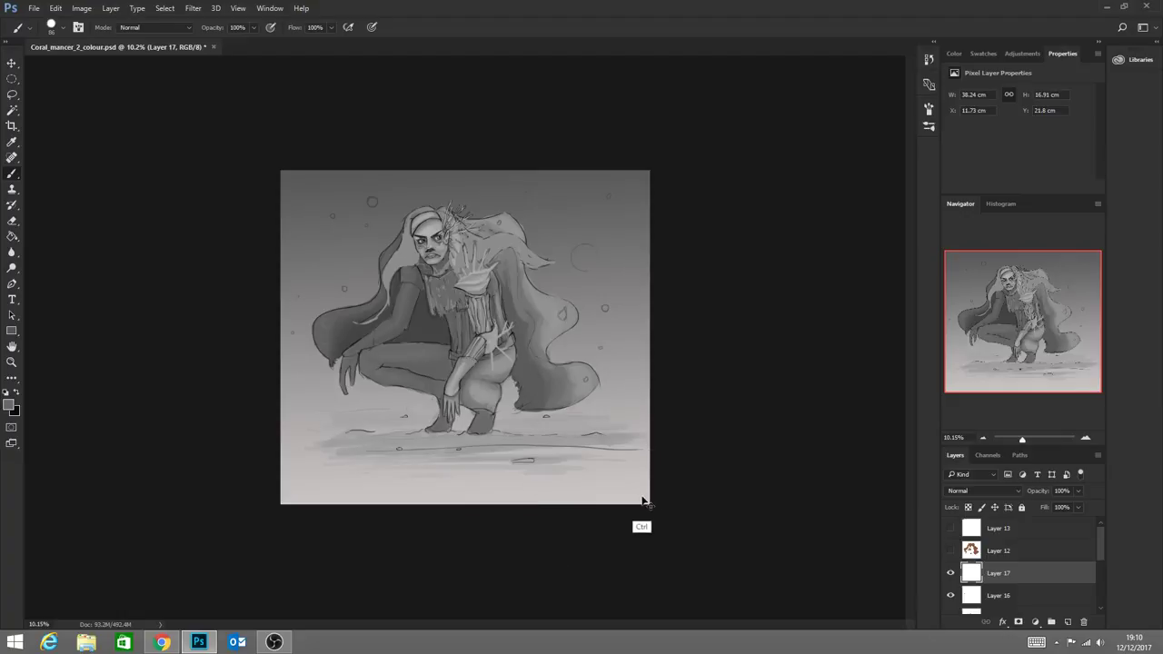
key(ctrl+alt+z)
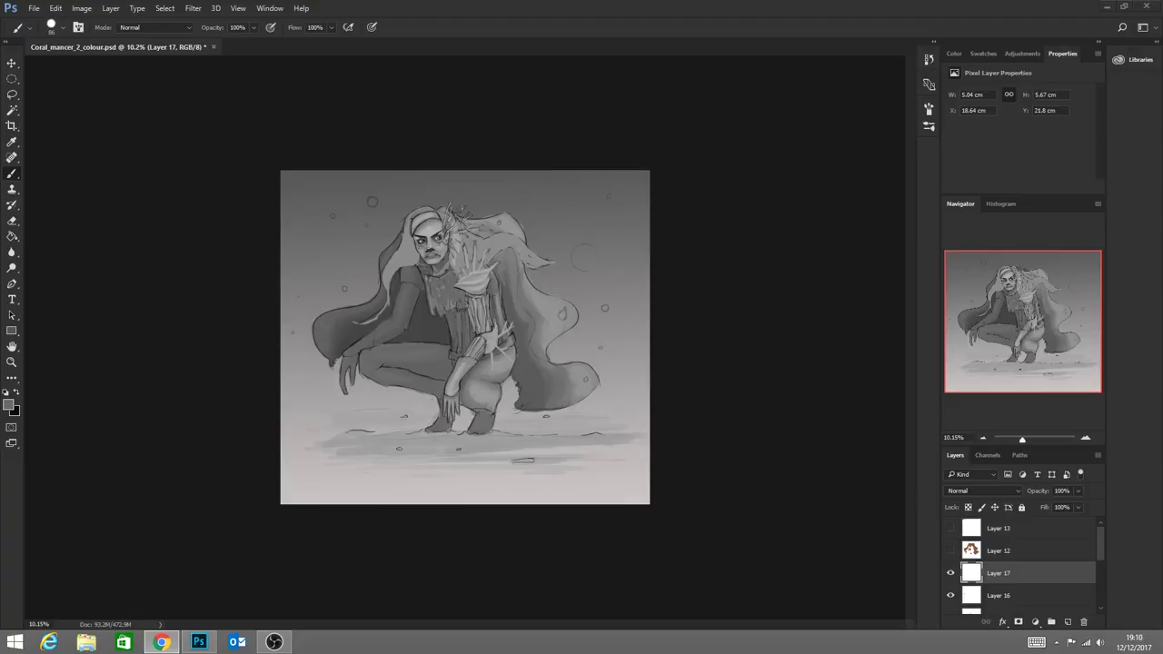
click(437, 297)
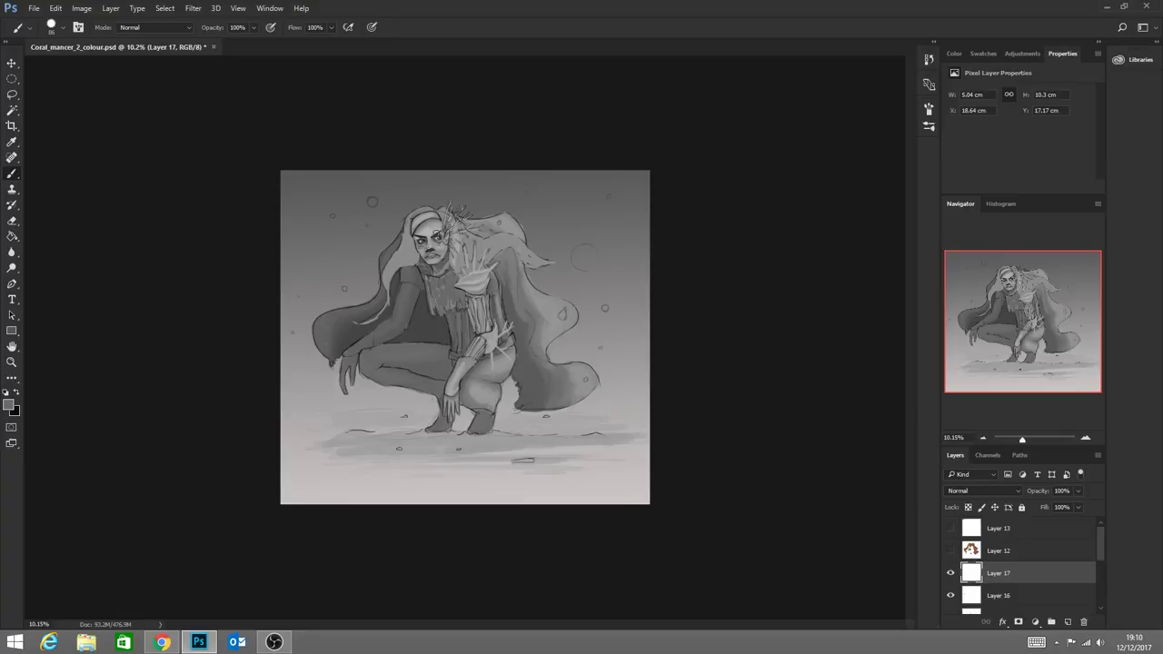
click(950, 572)
Add a new layer above Layer 17 and smooth the waistband at the hip with grey sampled from it
click(12, 362)
drag(517, 348, 555, 247)
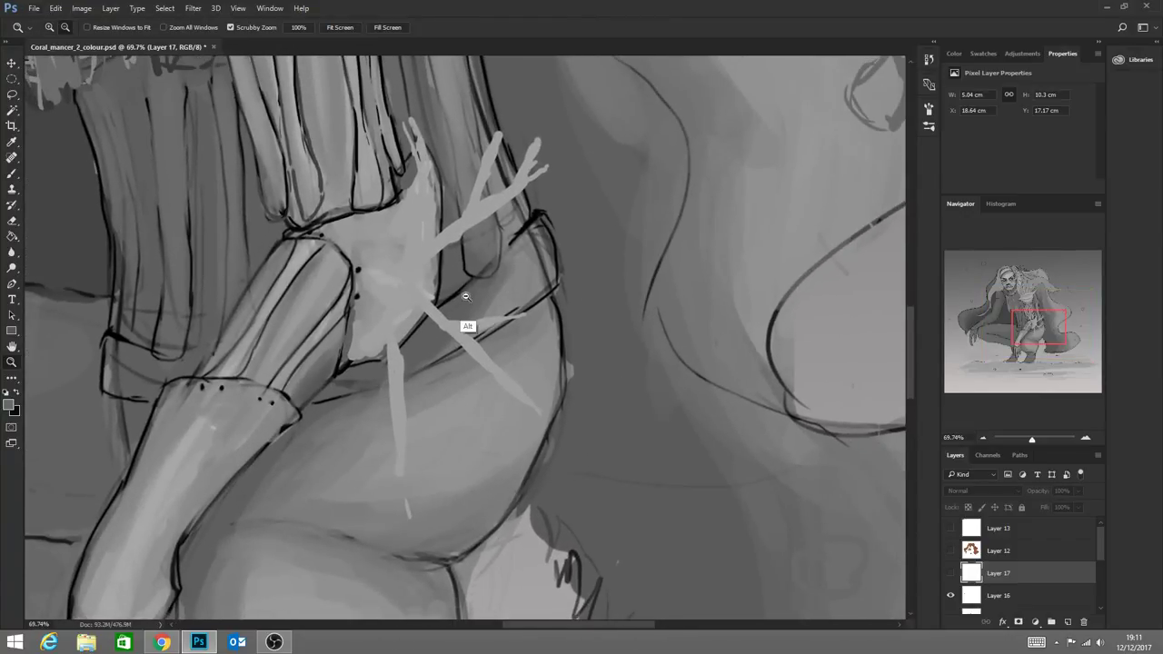
click(12, 172)
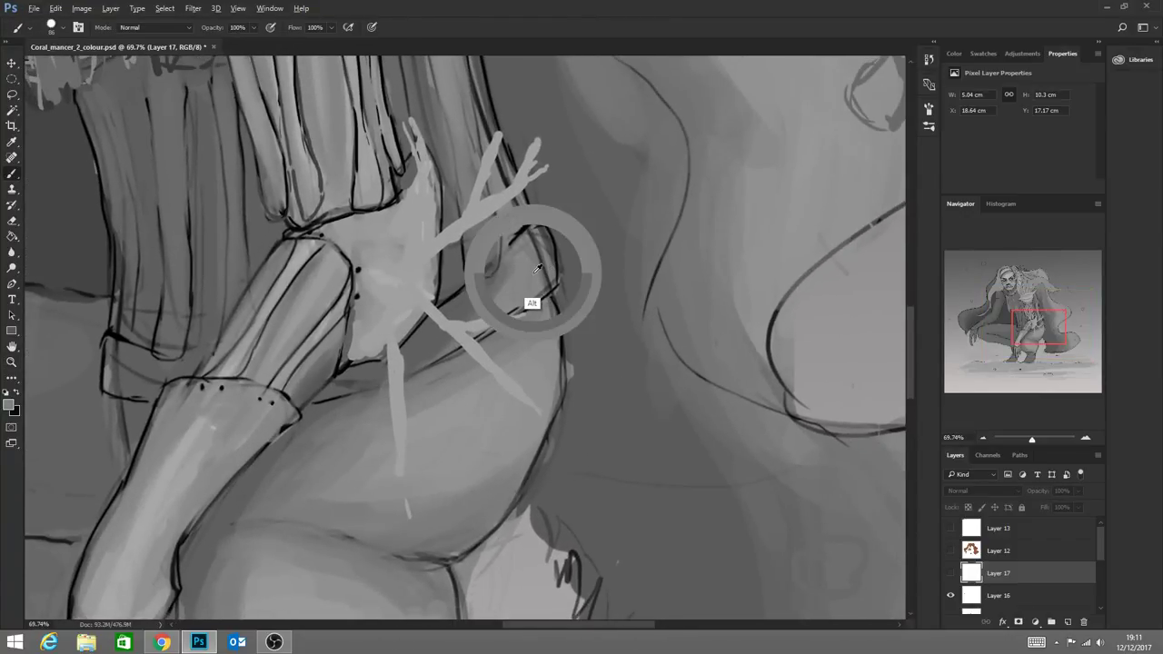
click(536, 237)
click(578, 242)
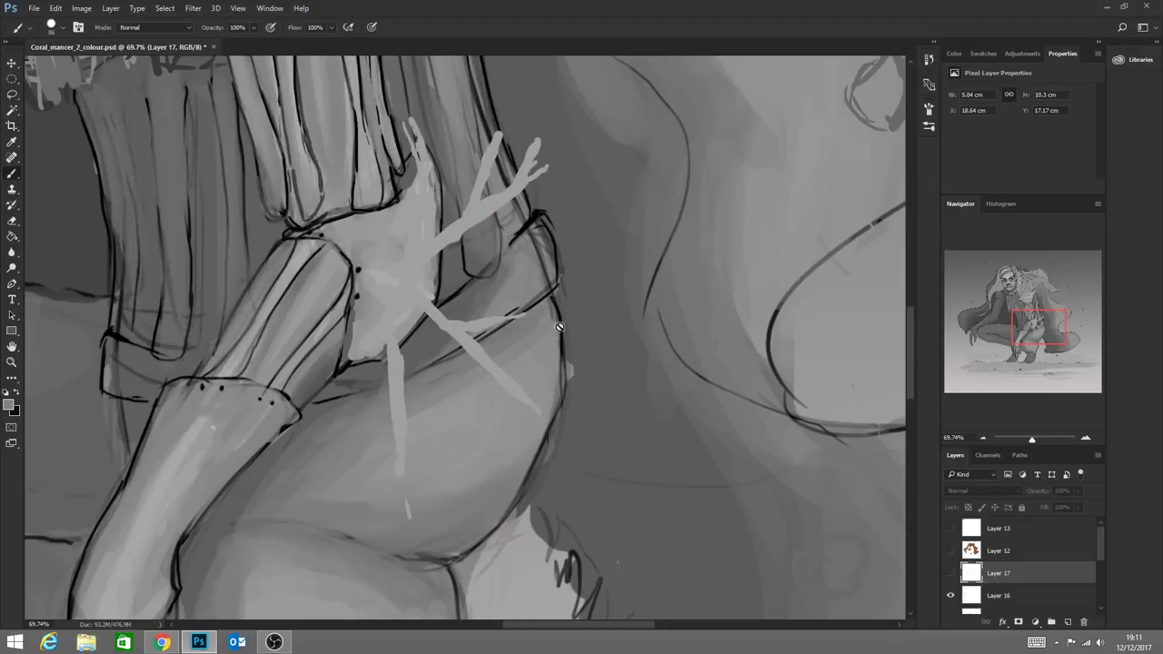
click(1067, 622)
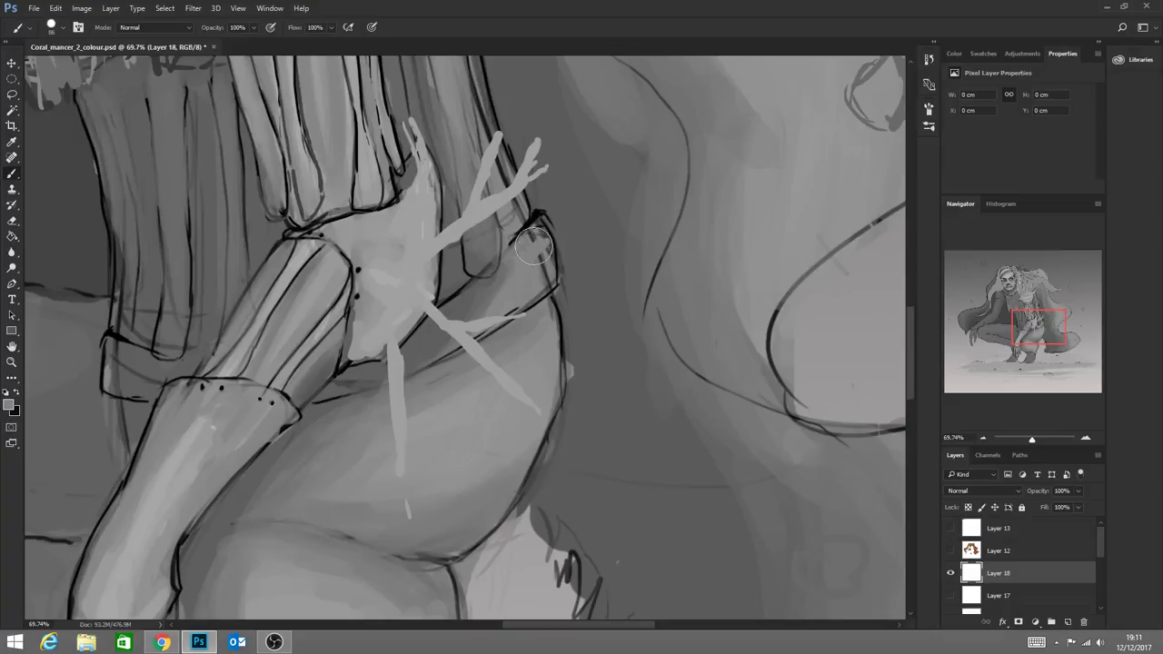
drag(533, 233, 556, 265)
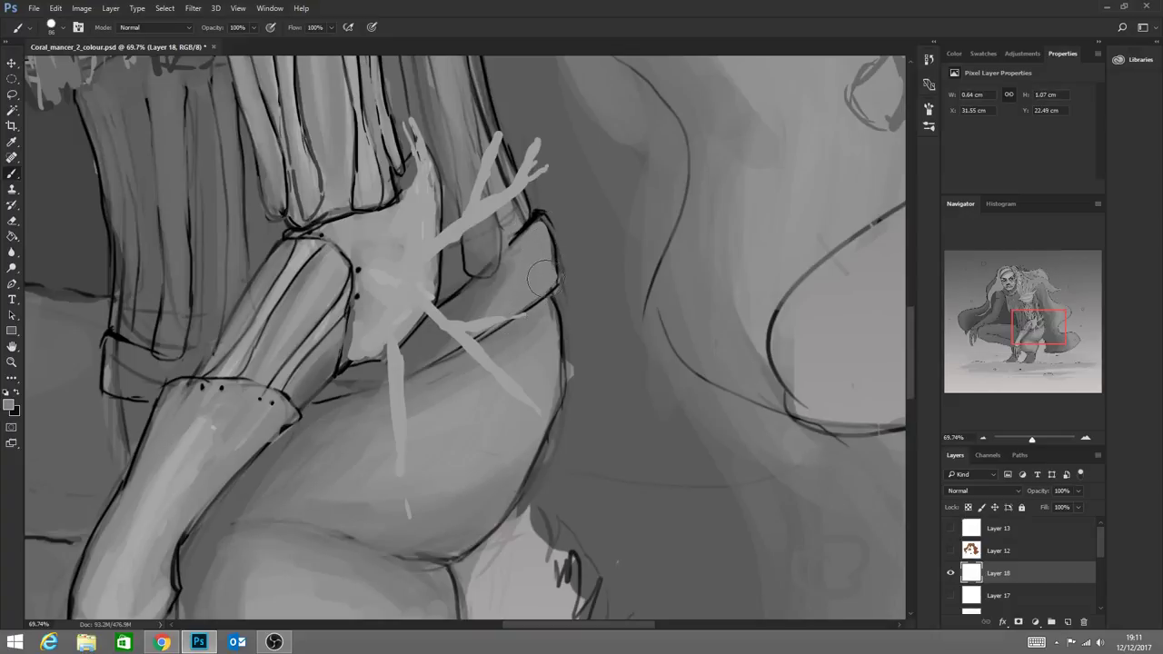
mouse_move(550, 279)
mouse_down()
mouse_move(546, 243)
mouse_move(505, 266)
mouse_move(524, 251)
mouse_move(465, 400)
mouse_move(498, 94)
mouse_move(464, 281)
mouse_move(491, 231)
mouse_up()
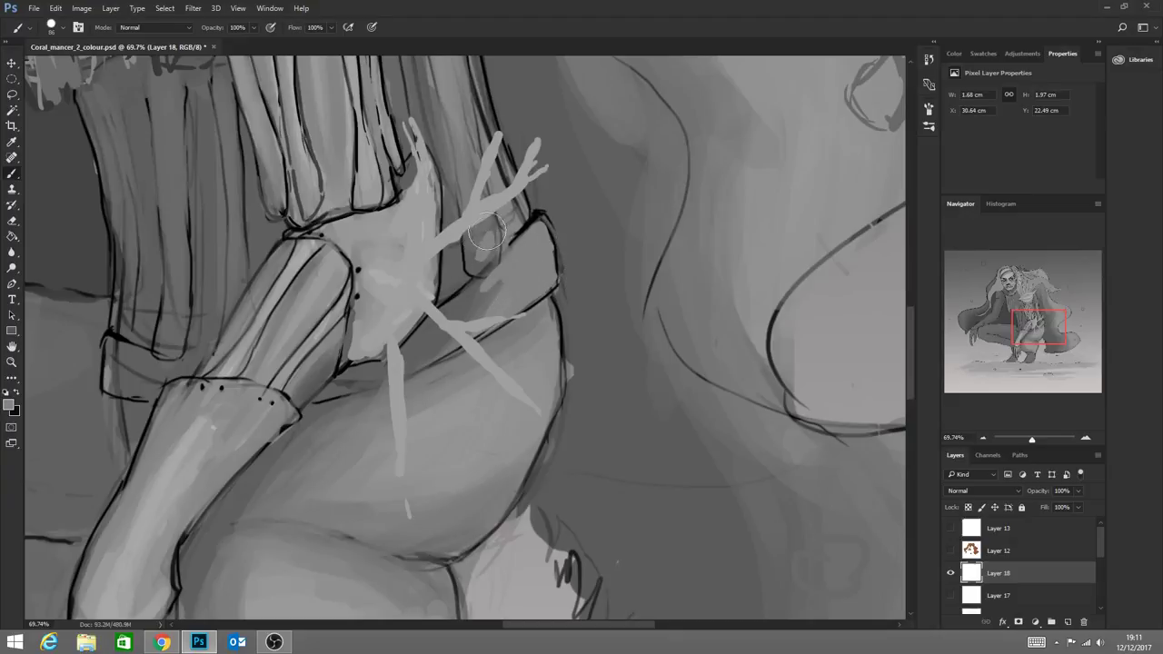
Paint long grey strokes along the ribbed side panel of the torso above the hip coral
mouse_move(464, 166)
mouse_down()
mouse_move(470, 126)
mouse_move(469, 147)
mouse_up()
drag(912, 334, 906, 287)
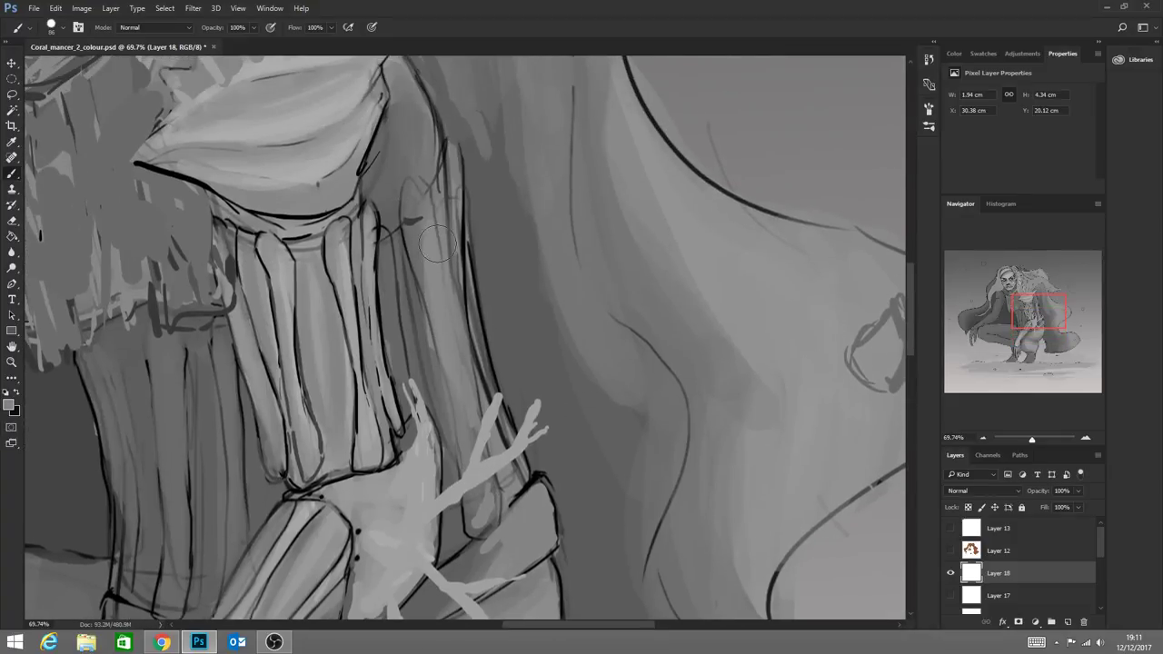
drag(429, 224, 449, 315)
drag(457, 167, 465, 371)
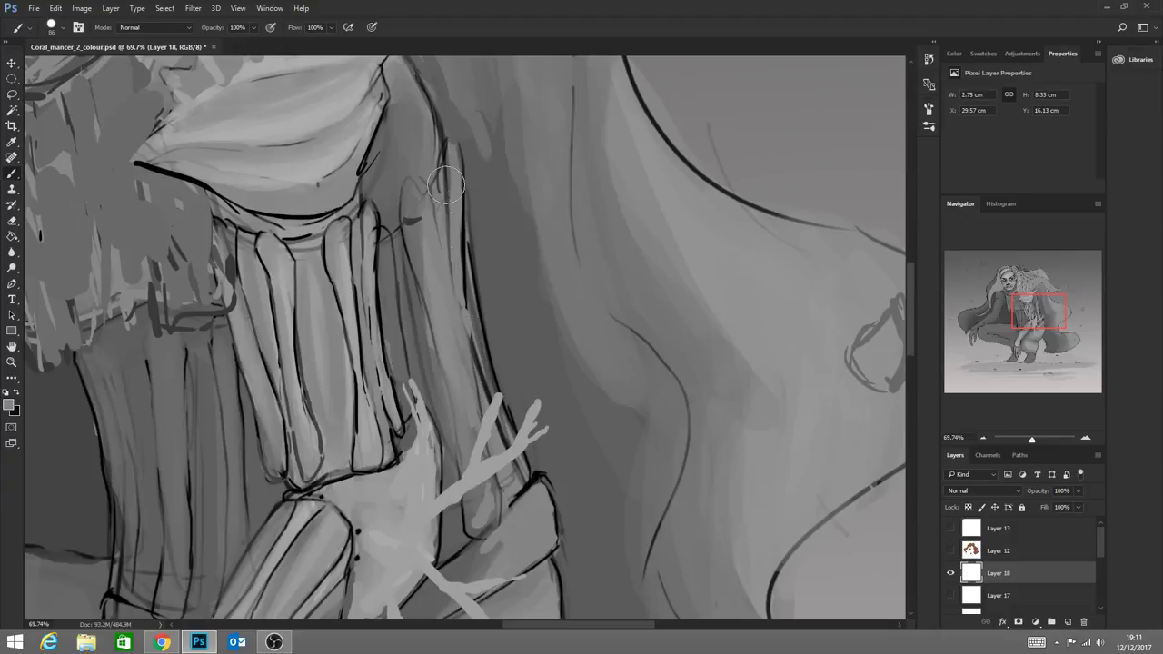
Paint short light grey strokes over the upper ends of the ribs on the torso's side panel, just below the shoulder
drag(451, 154, 454, 138)
mouse_move(418, 238)
mouse_down()
mouse_move(418, 204)
mouse_move(441, 320)
mouse_move(415, 199)
mouse_up()
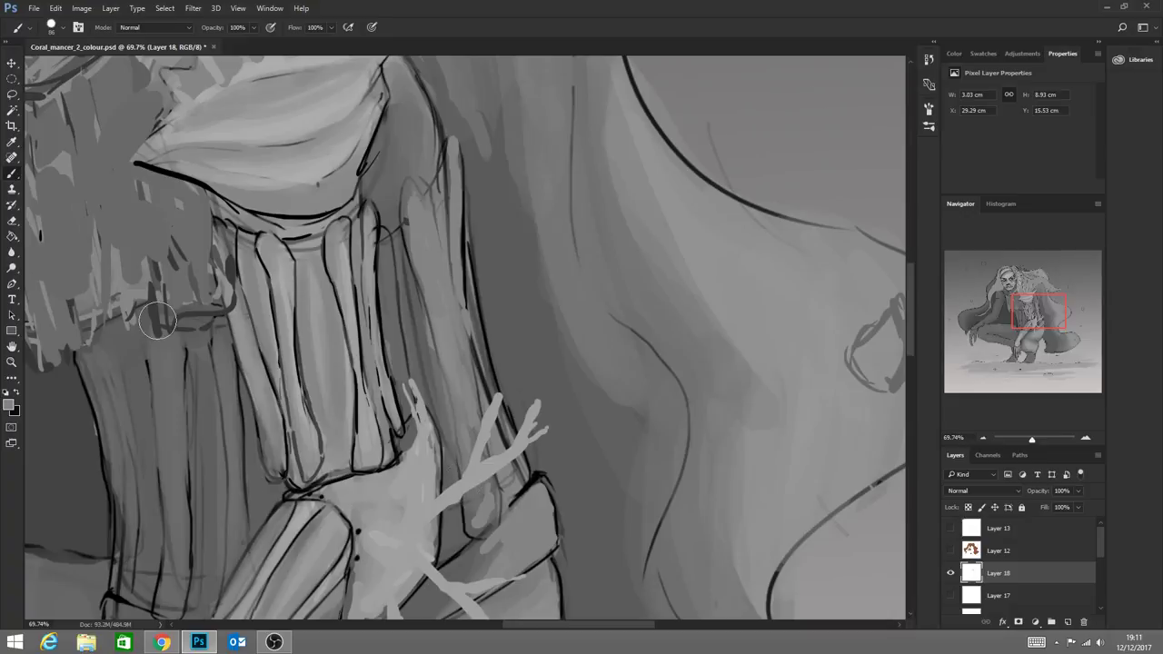
click(12, 362)
drag(336, 431, 238, 485)
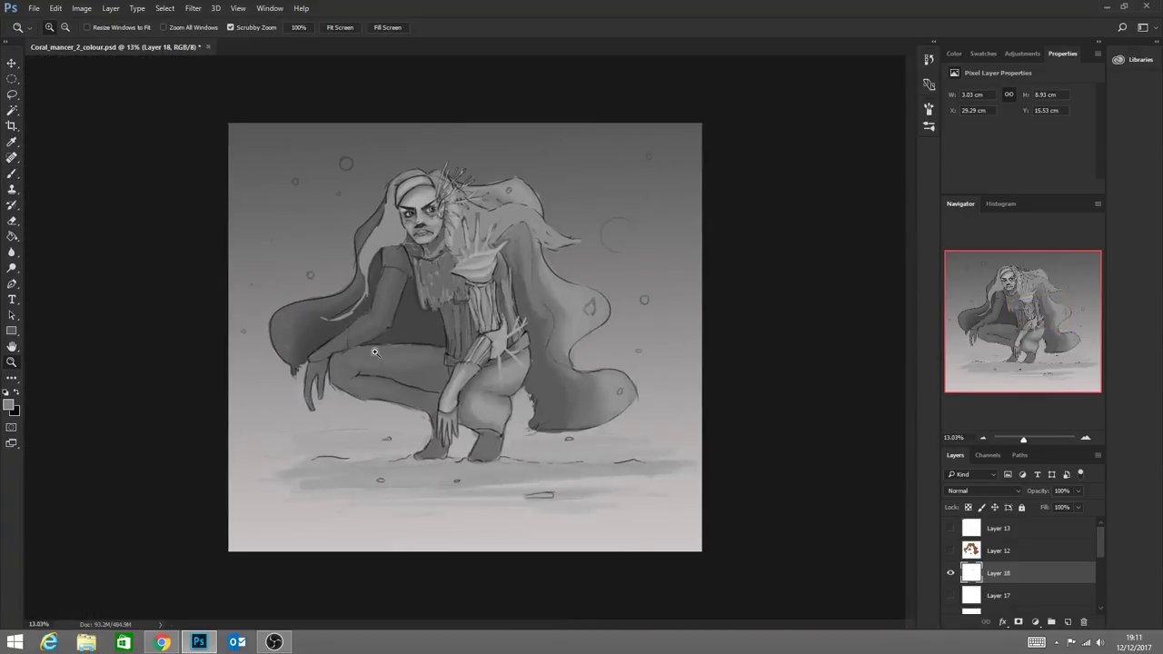
drag(436, 314, 603, 385)
click(10, 174)
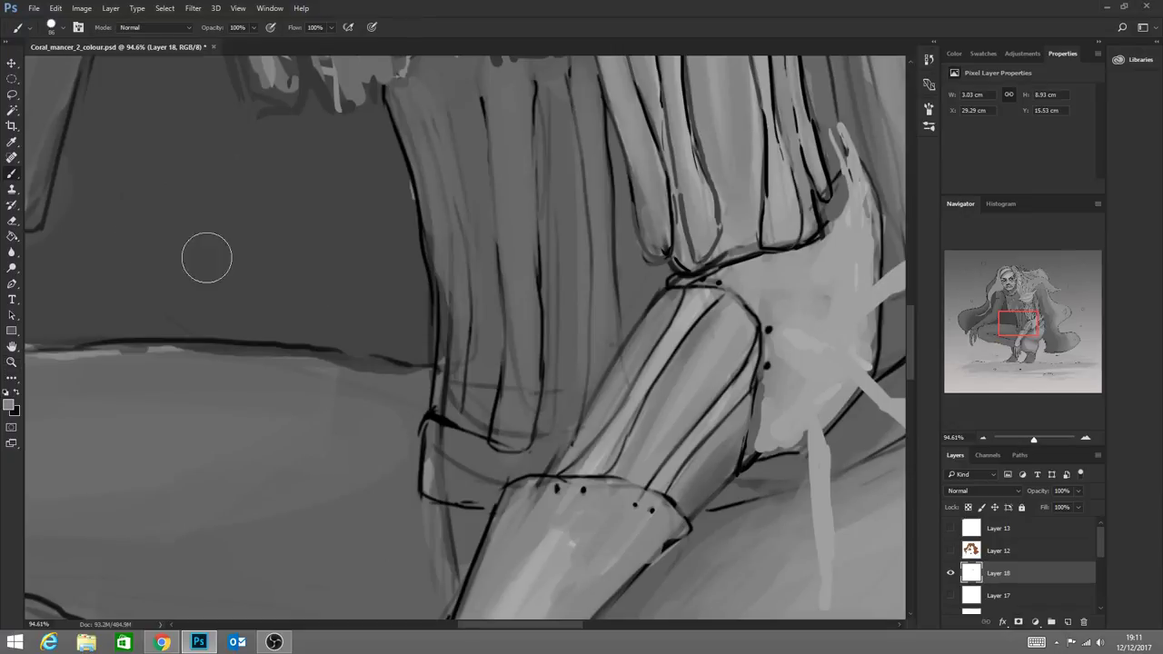
click(12, 363)
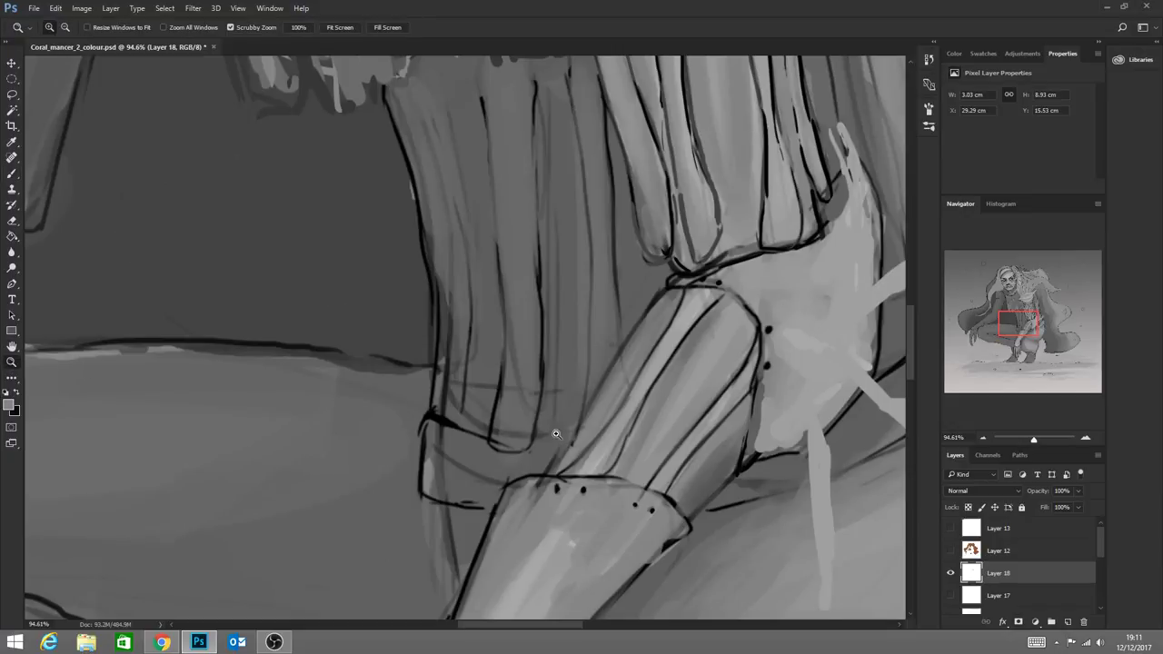
mouse_move(556, 434)
mouse_down()
mouse_move(502, 420)
mouse_move(527, 403)
mouse_up()
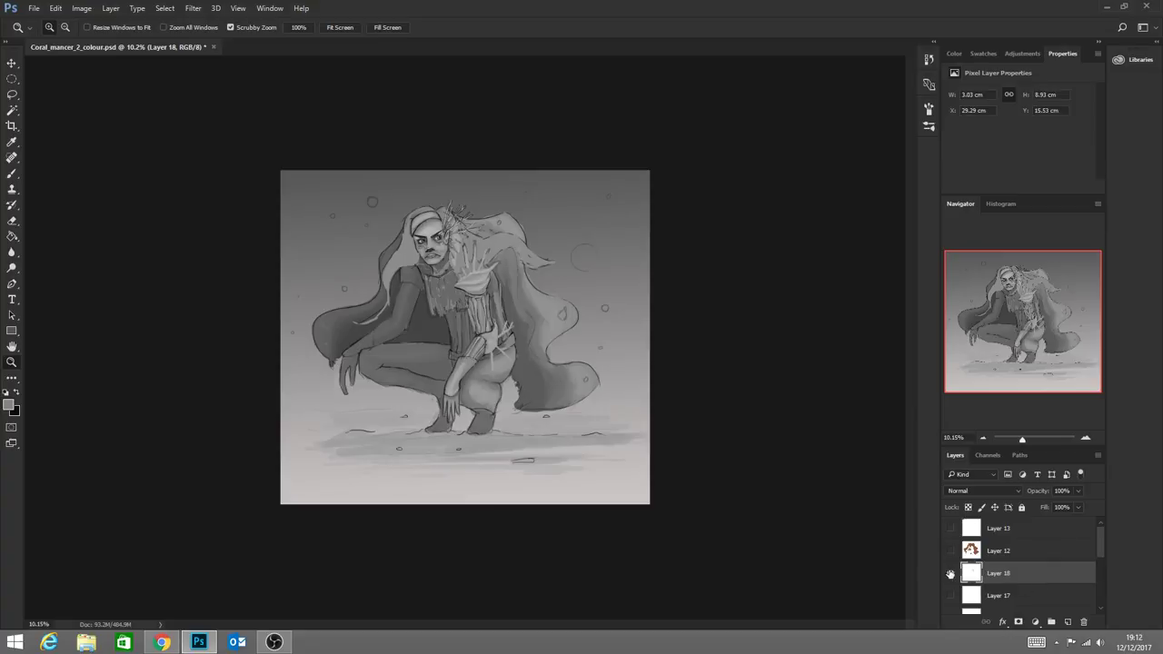
Merge Layer 14, Layer 15 and Layer 16 one after another down into Layer 7
scroll(972, 572, down, 3)
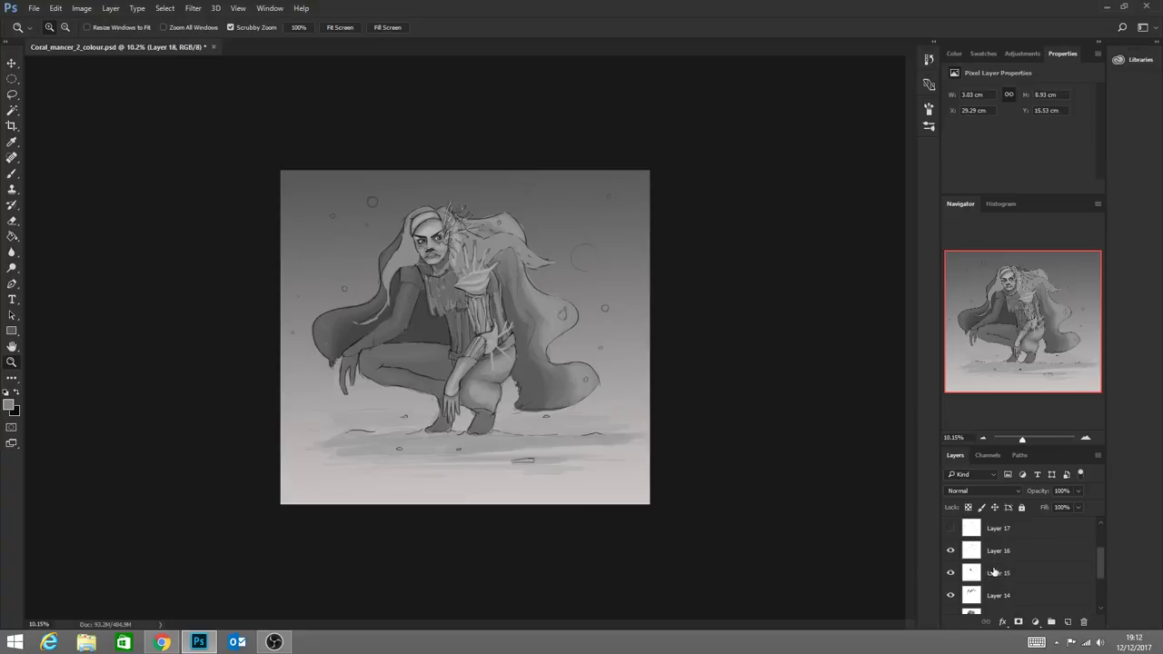
scroll(994, 571, down, 1)
right_click(999, 579)
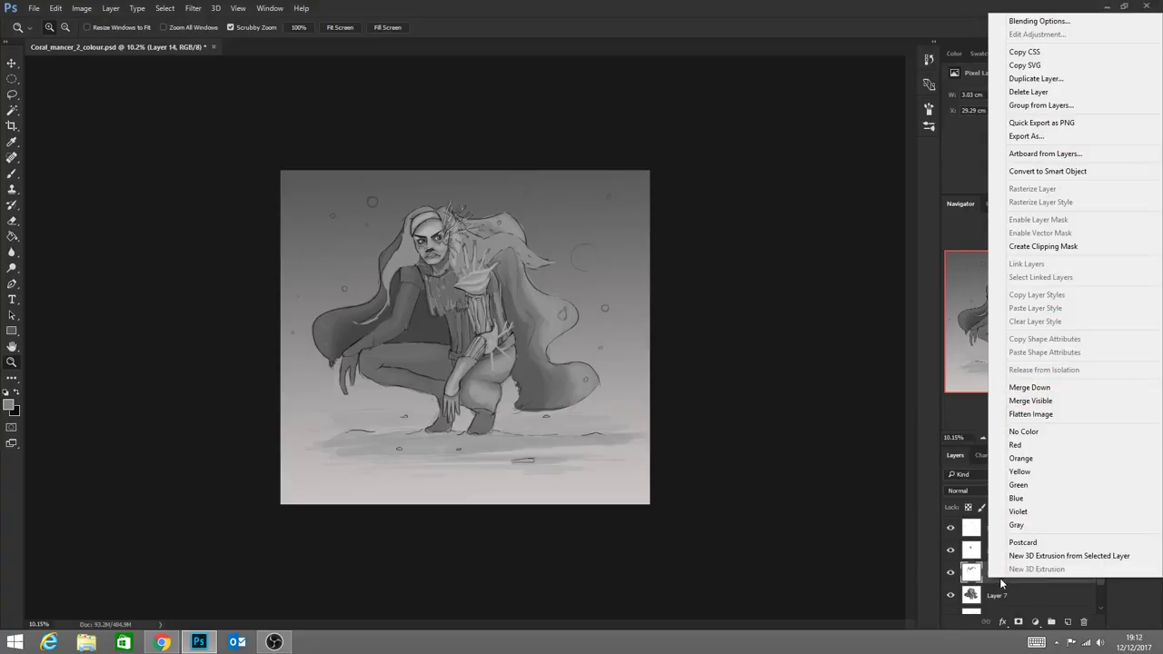
click(1044, 387)
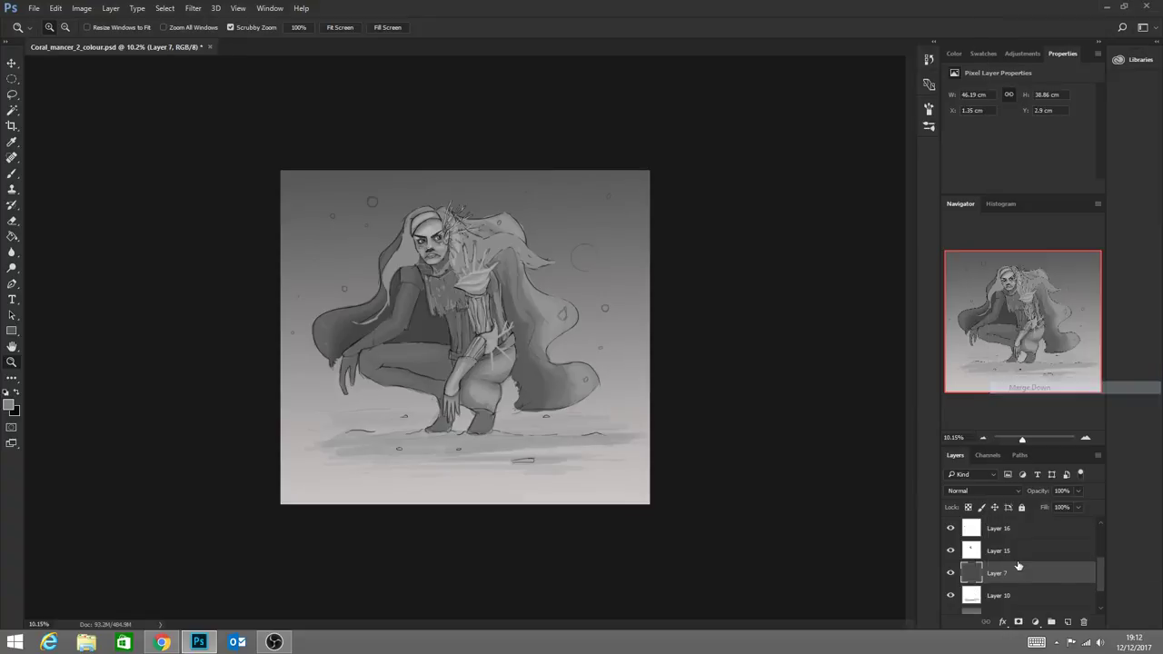
right_click(1003, 551)
click(899, 442)
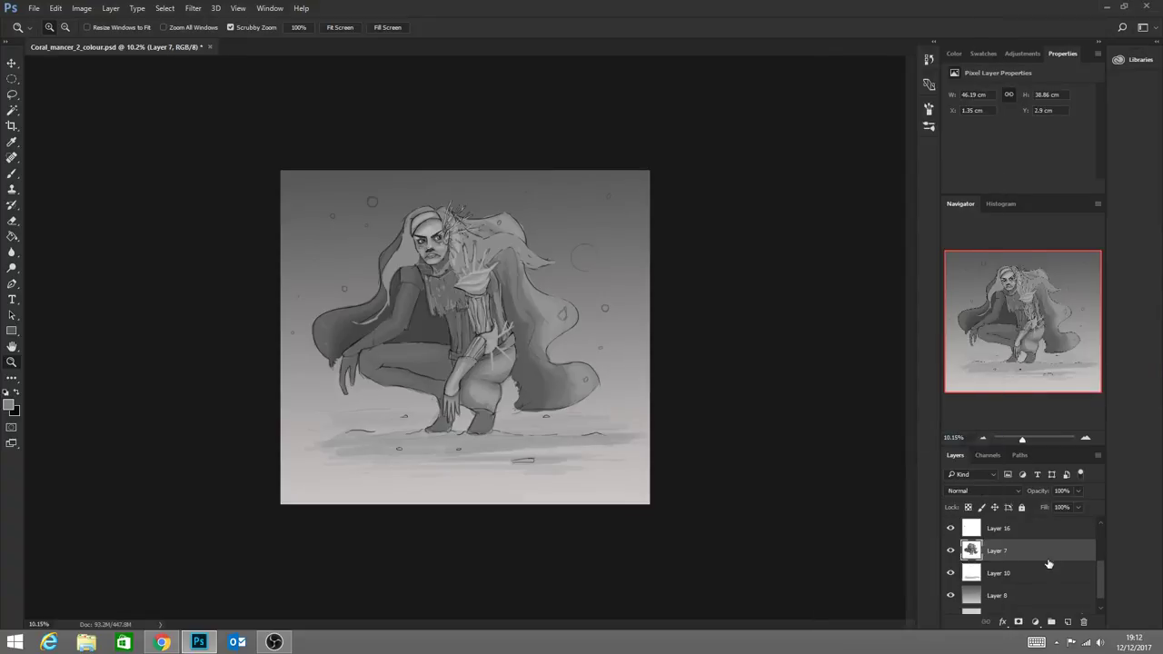
right_click(1002, 530)
click(904, 440)
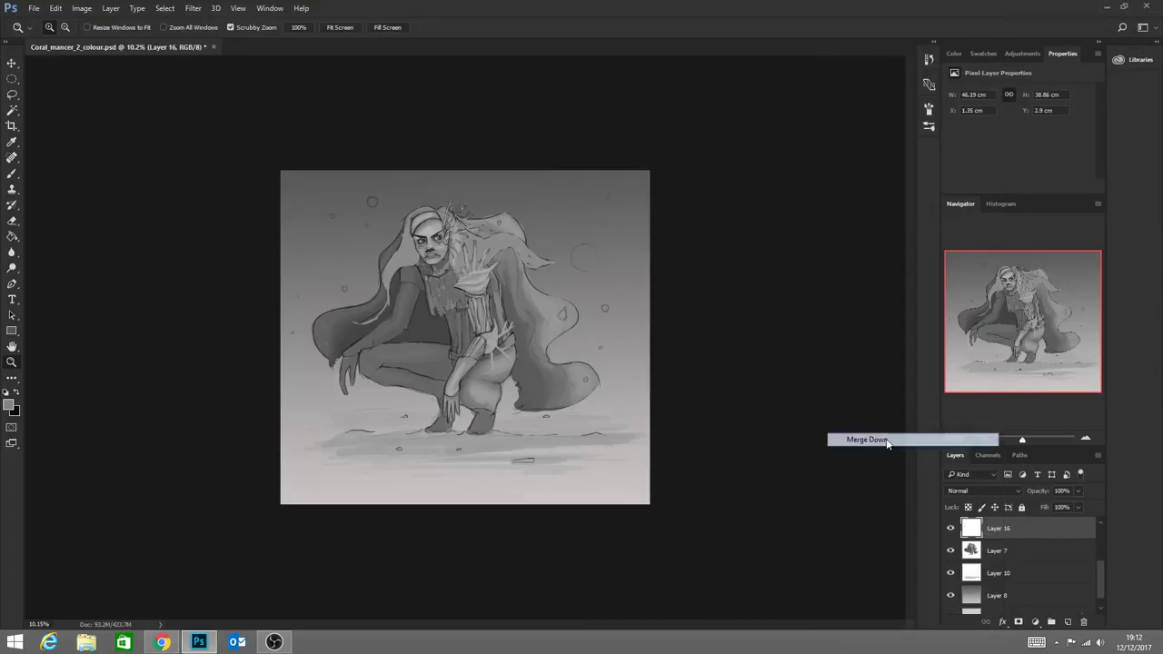
Delete the hidden Layer 17
scroll(1031, 566, up, 2)
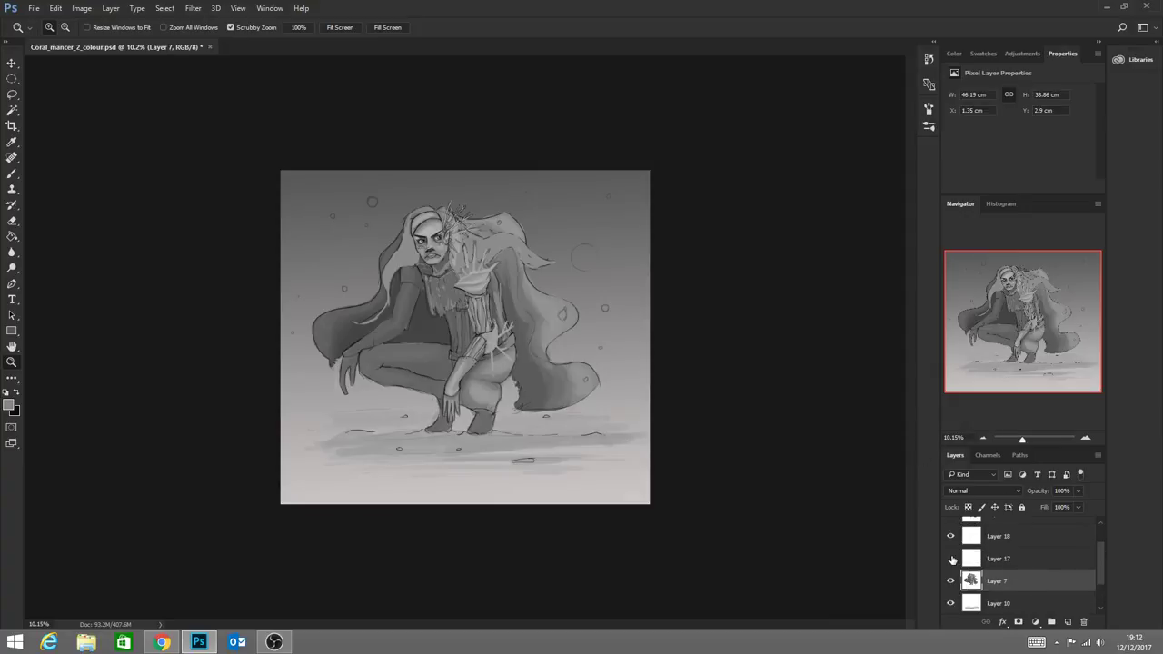
click(1007, 558)
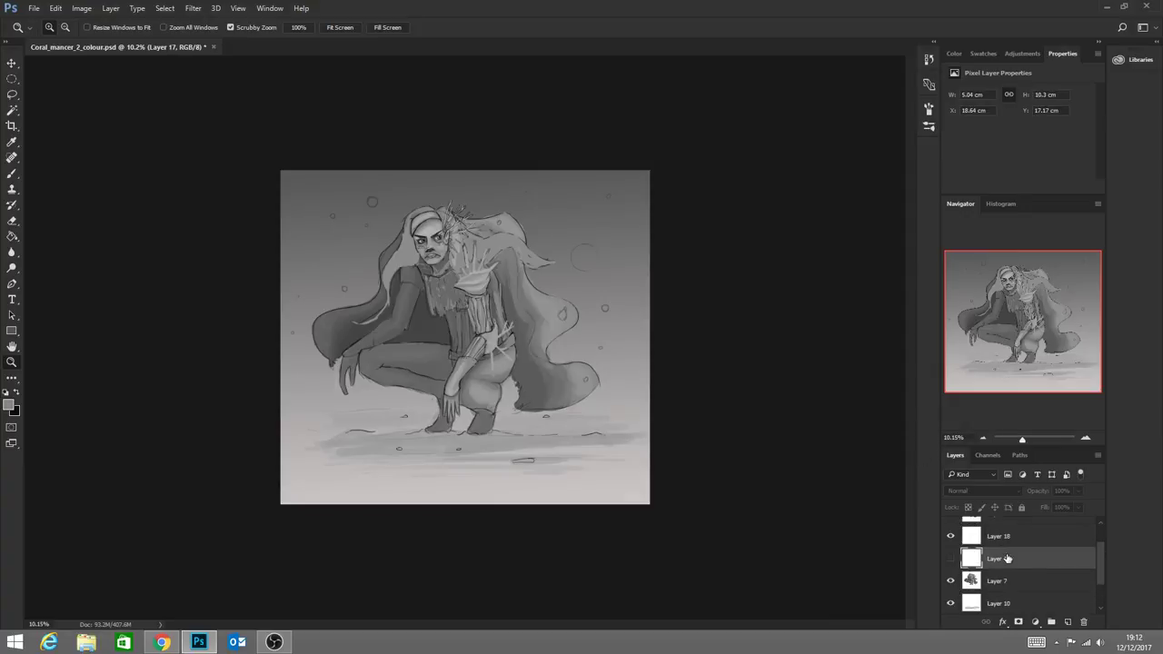
key(Delete)
Merge Layer 18 down into Layer 7, toggling the layer's visibility before and after to check its content
click(1001, 540)
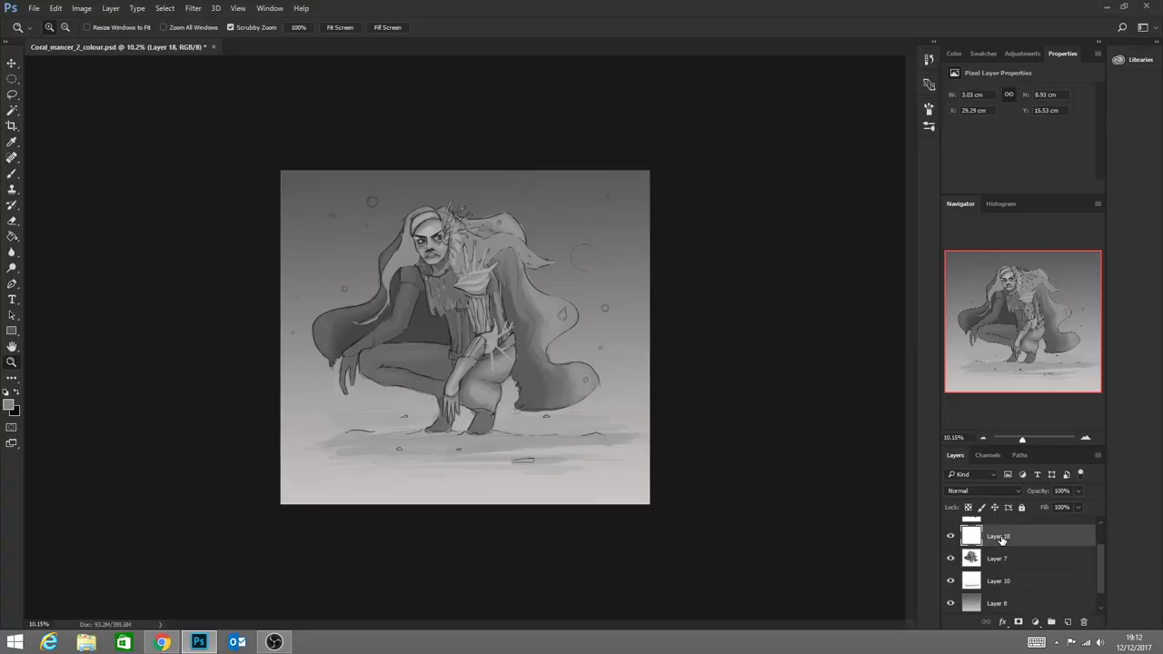
click(950, 542)
click(951, 543)
right_click(1034, 542)
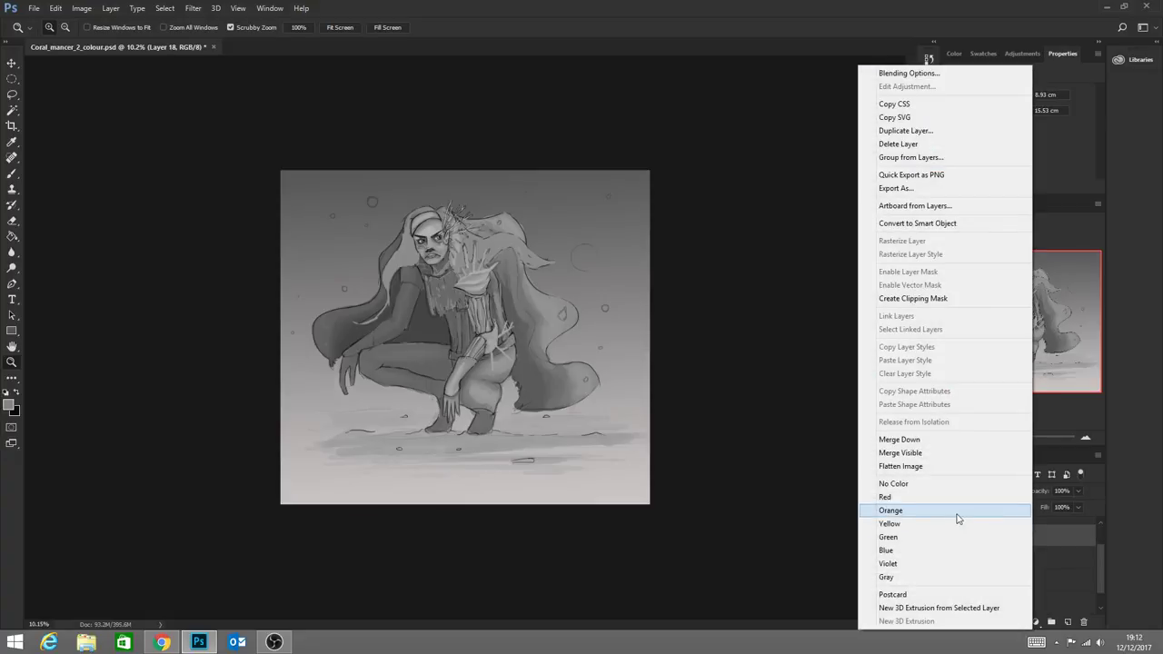
click(910, 440)
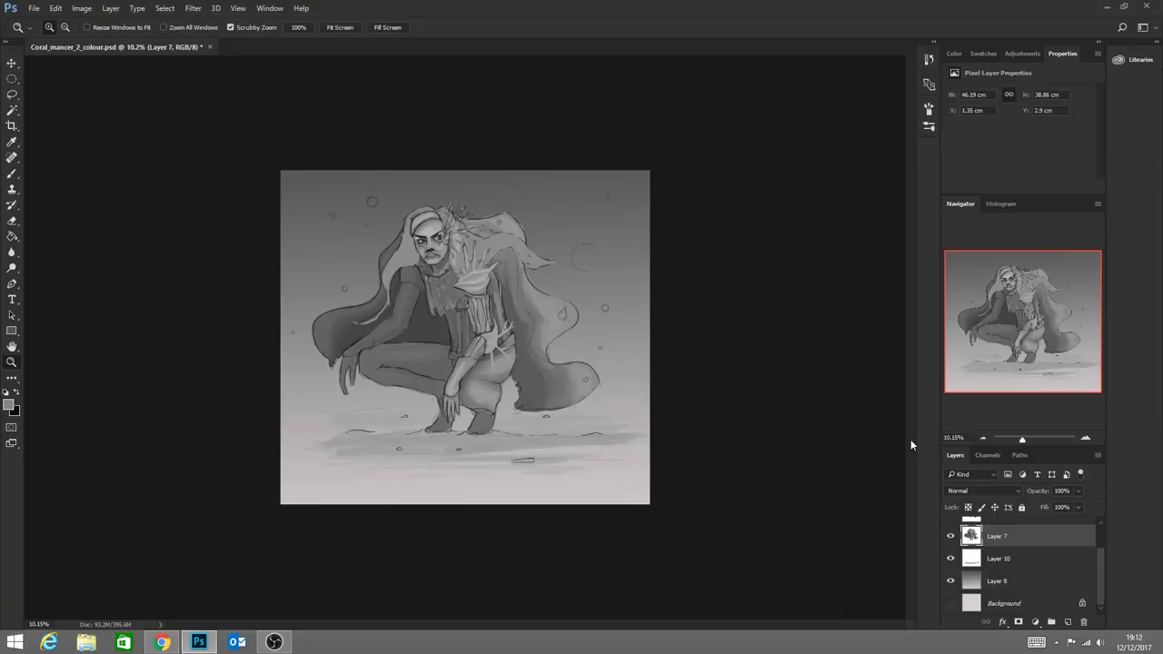
click(952, 536)
click(951, 536)
Add a new layer above Layer 7 and brush a short stroke of sampled grey under the shoulder shell's upper rim
click(437, 313)
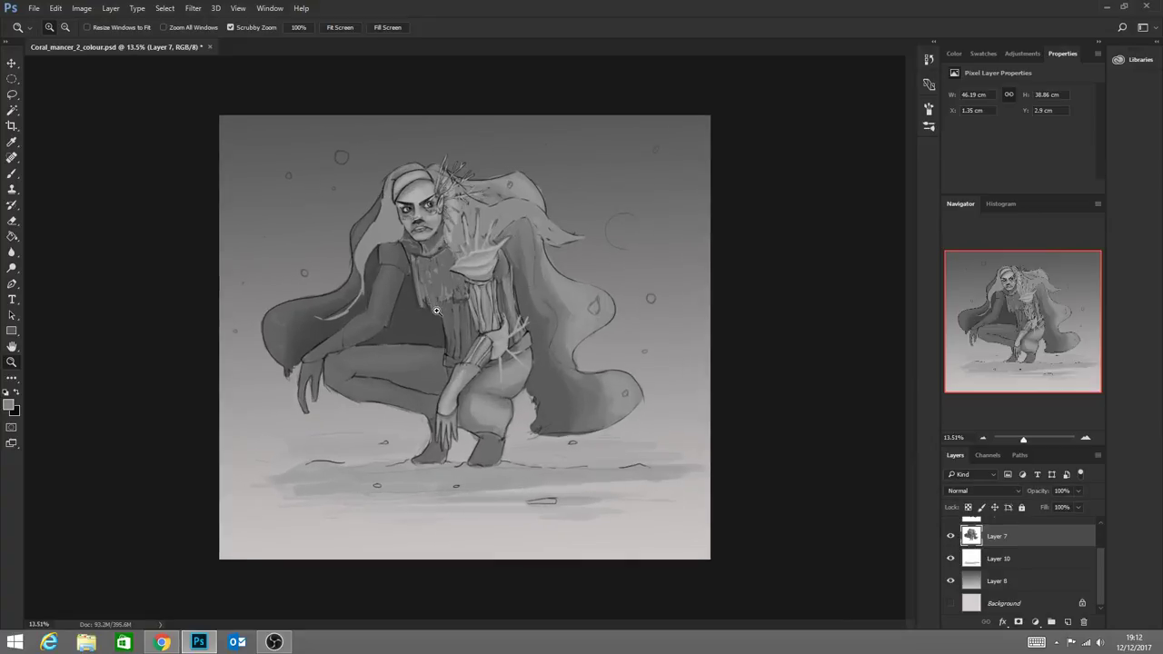
click(1067, 622)
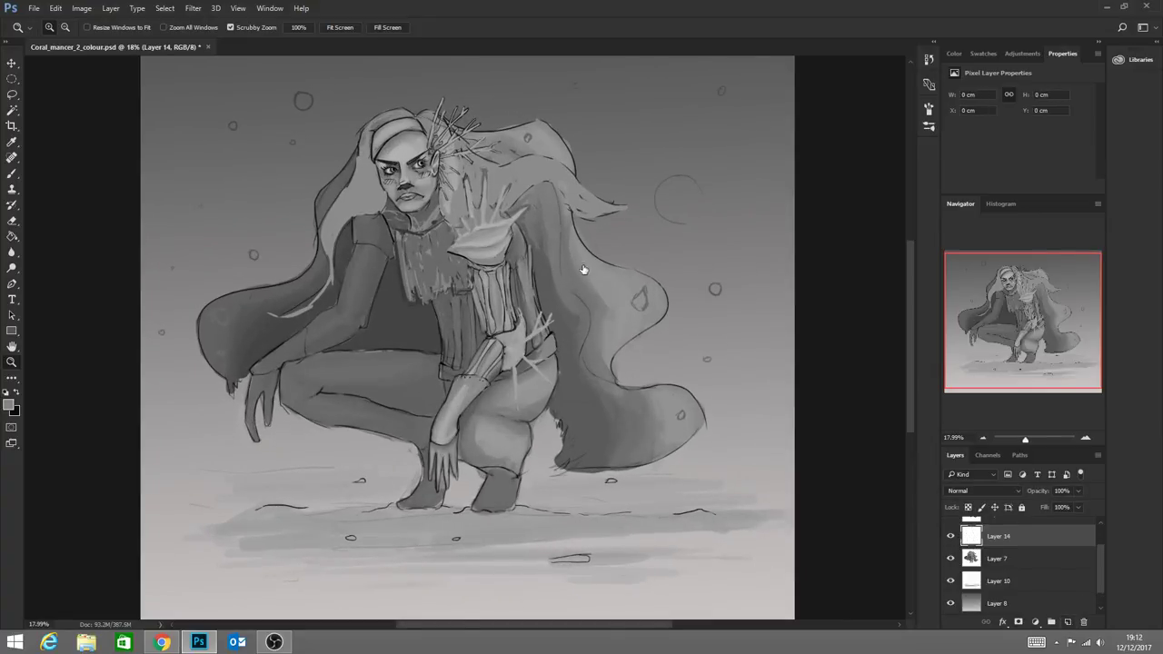
click(584, 268)
scroll(421, 267, up, 3)
scroll(494, 270, down, 5)
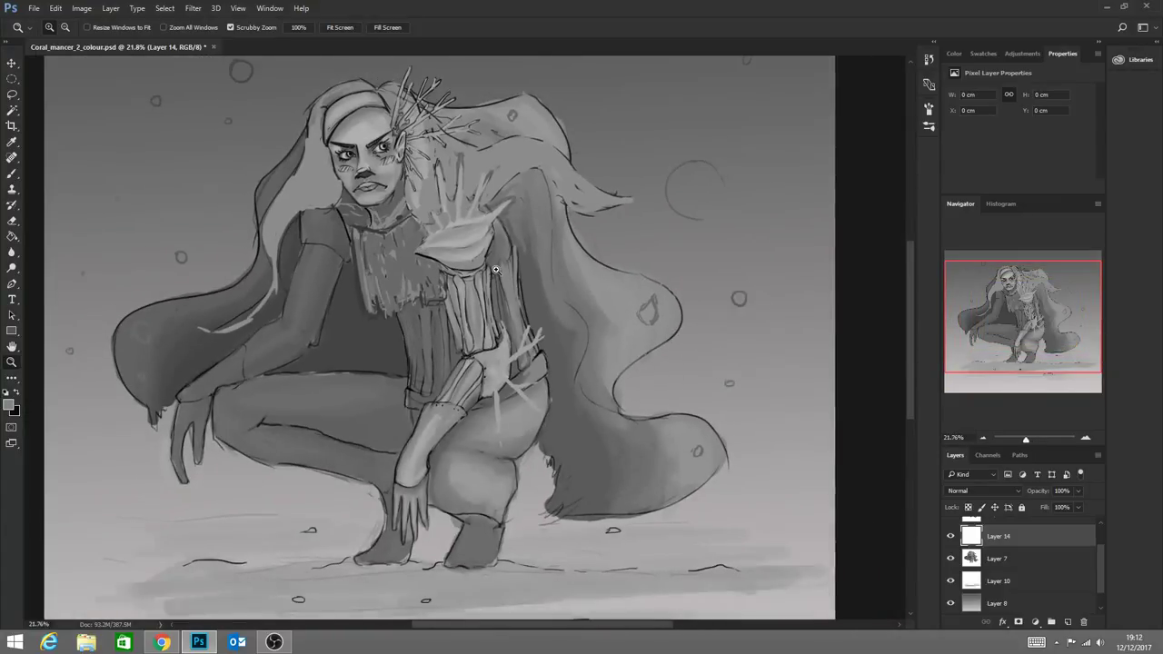
scroll(482, 324, up, 10)
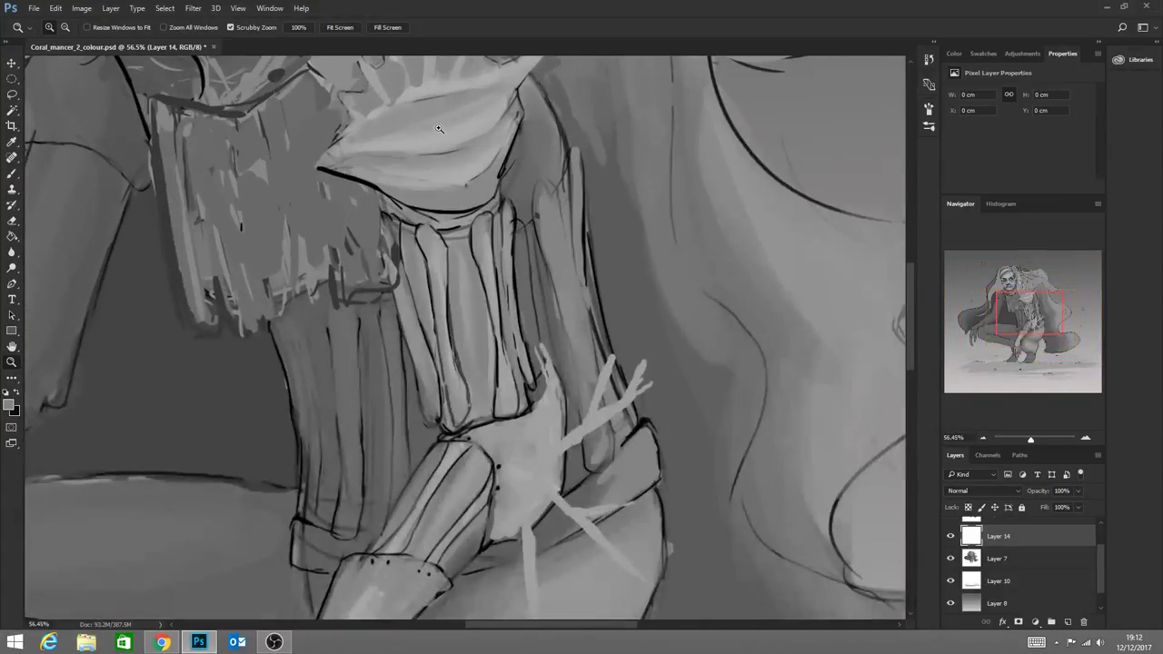
drag(912, 319, 910, 282)
scroll(463, 217, up, 4)
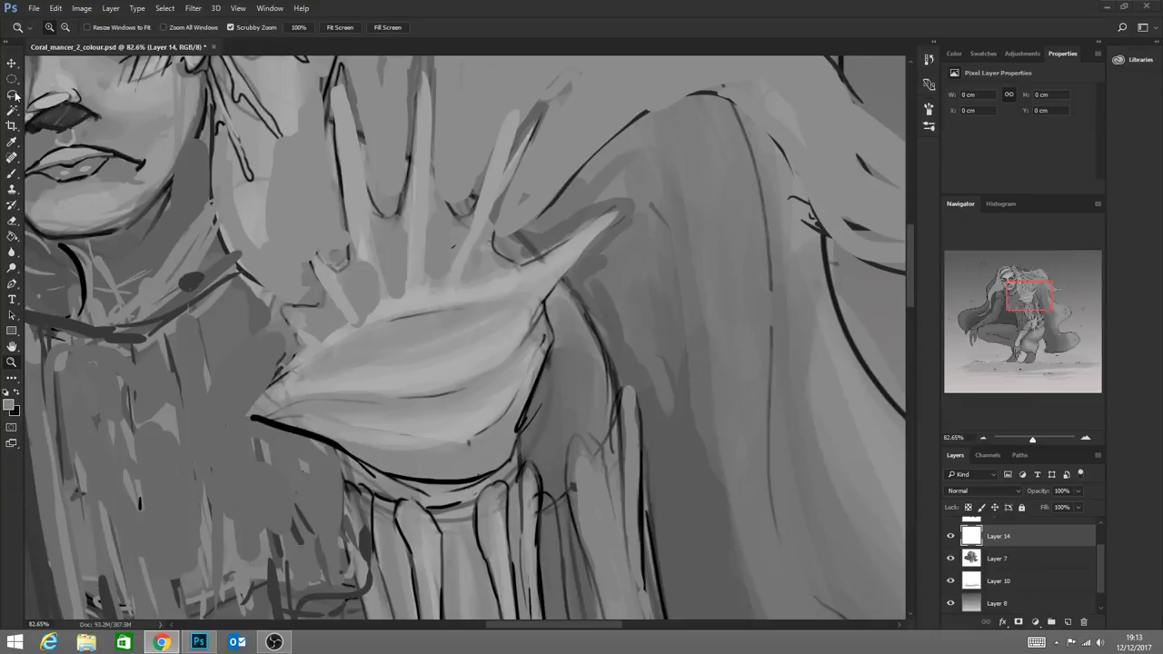
click(12, 173)
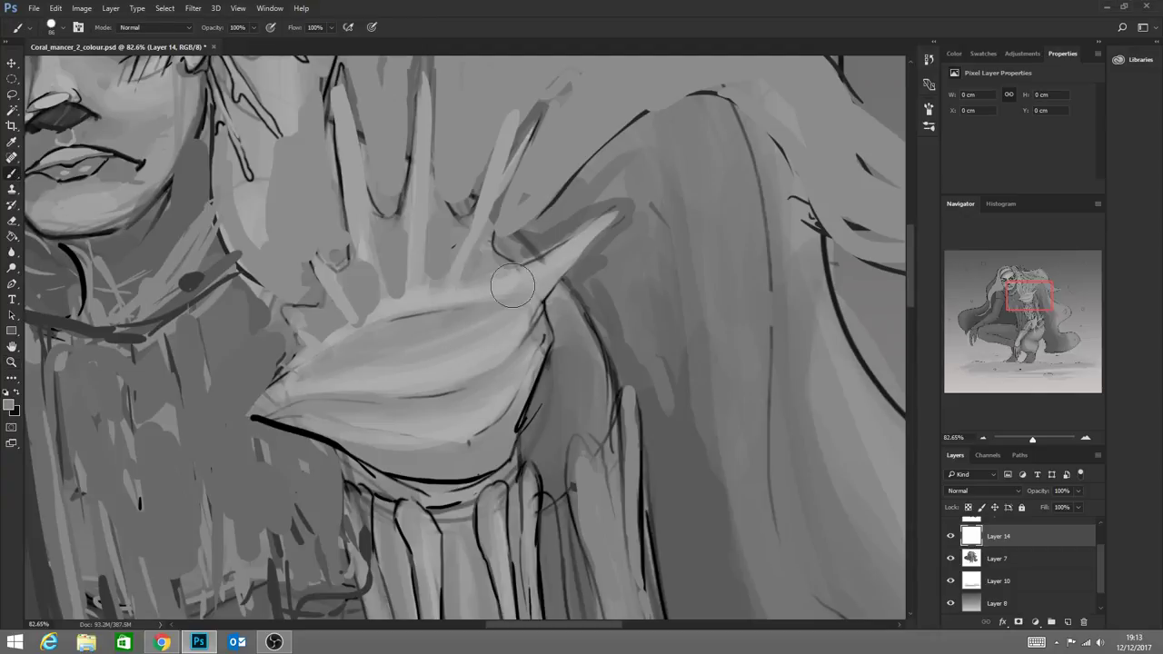
alt+click(420, 311)
drag(448, 316, 412, 319)
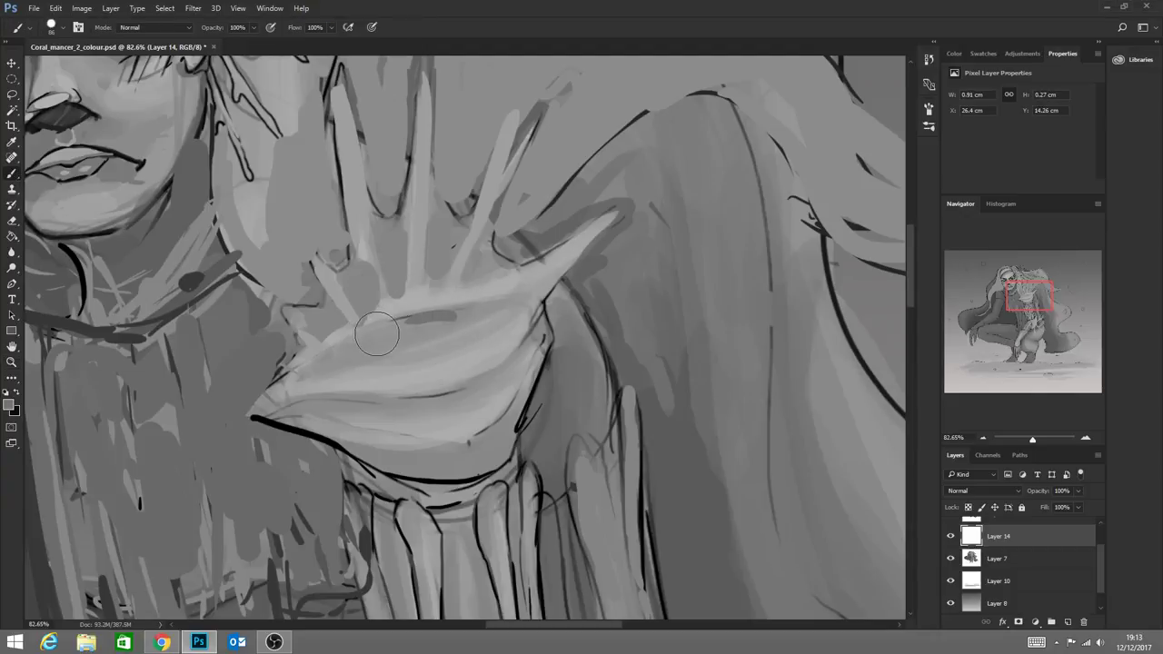
click(8, 405)
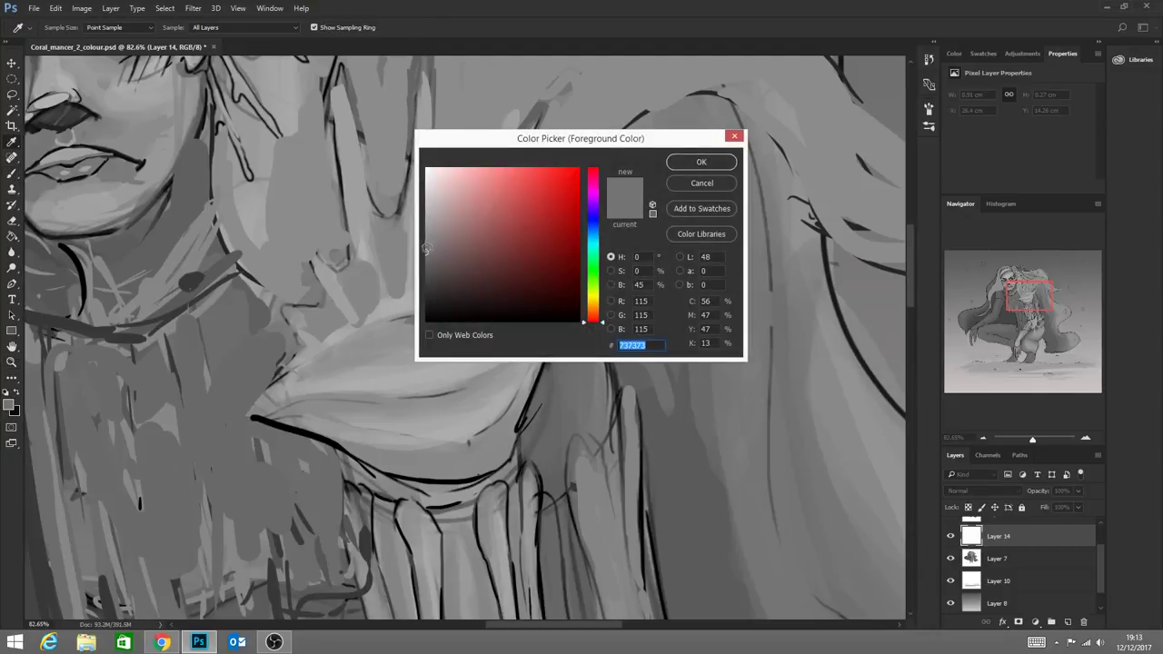
click(54, 8)
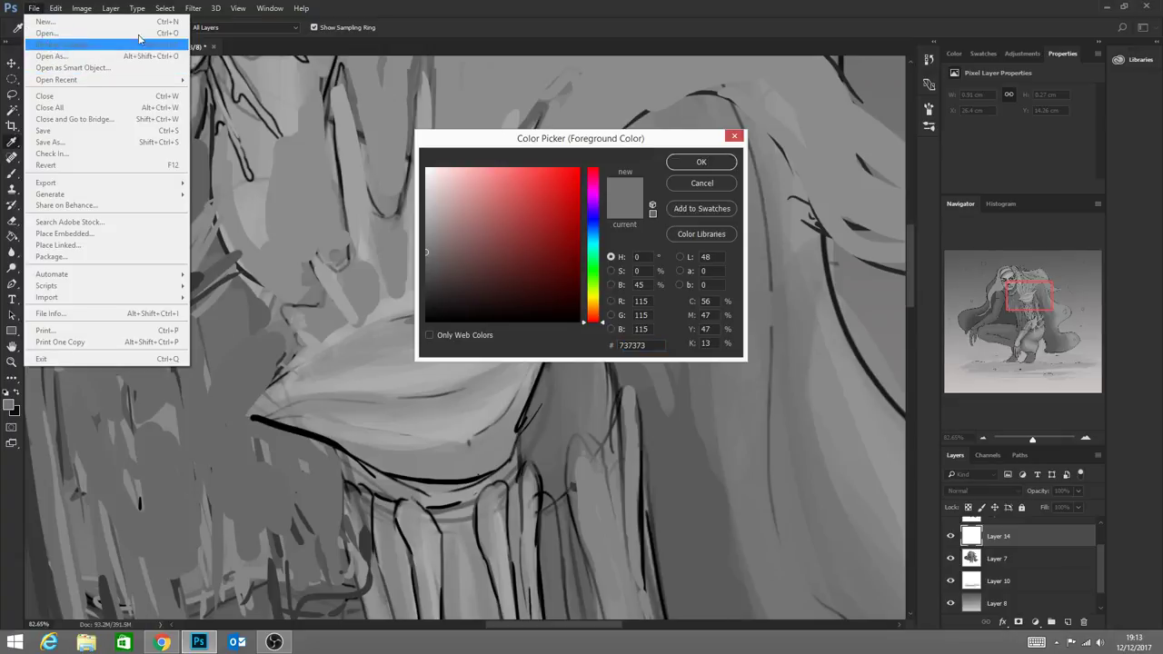
mouse_move(300, 8)
click(735, 136)
click(735, 136)
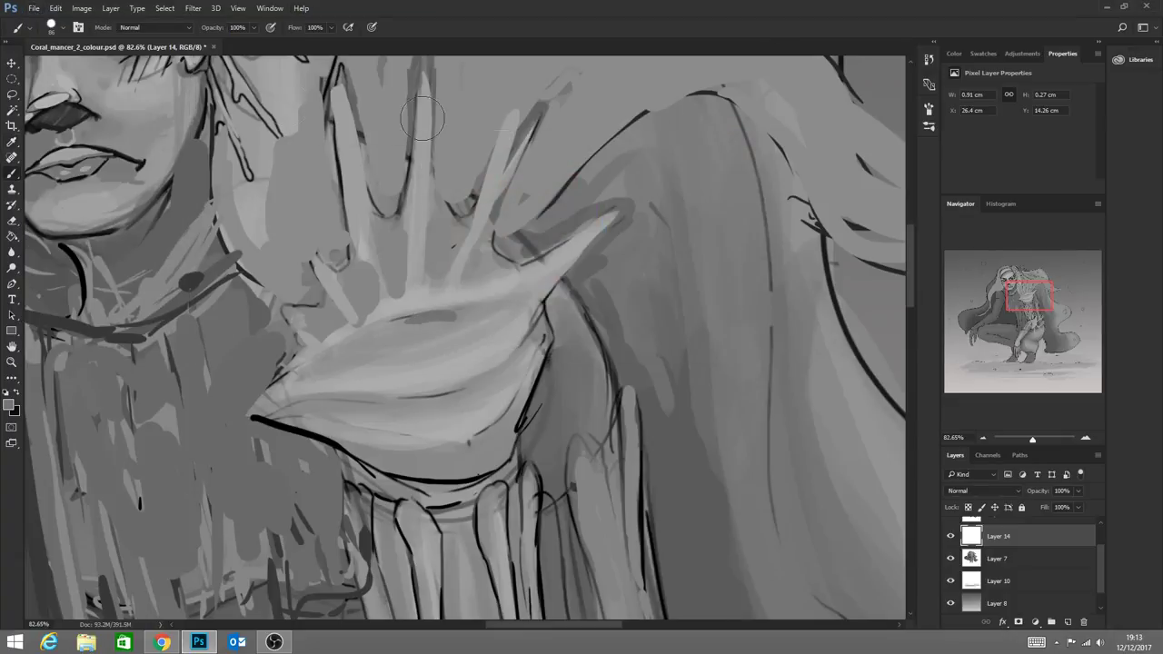
Browse the Youtube folder for a file to open, closing the file browser without opening anything
click(33, 9)
click(48, 34)
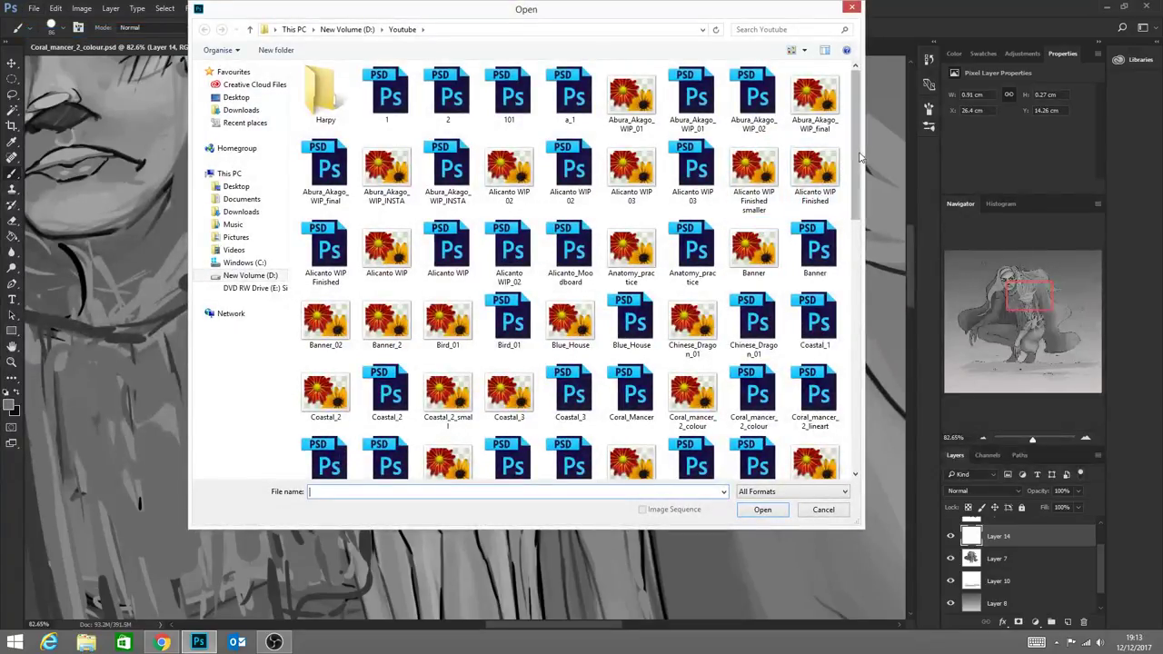
scroll(772, 164, down, 12)
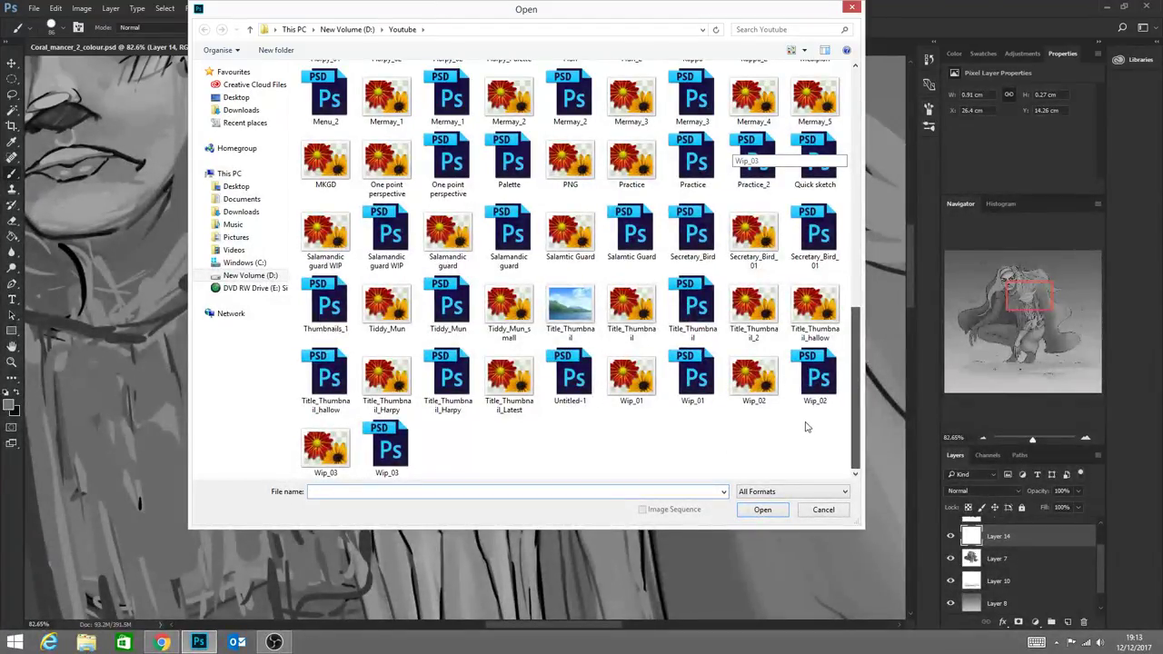
scroll(815, 406, up, 1)
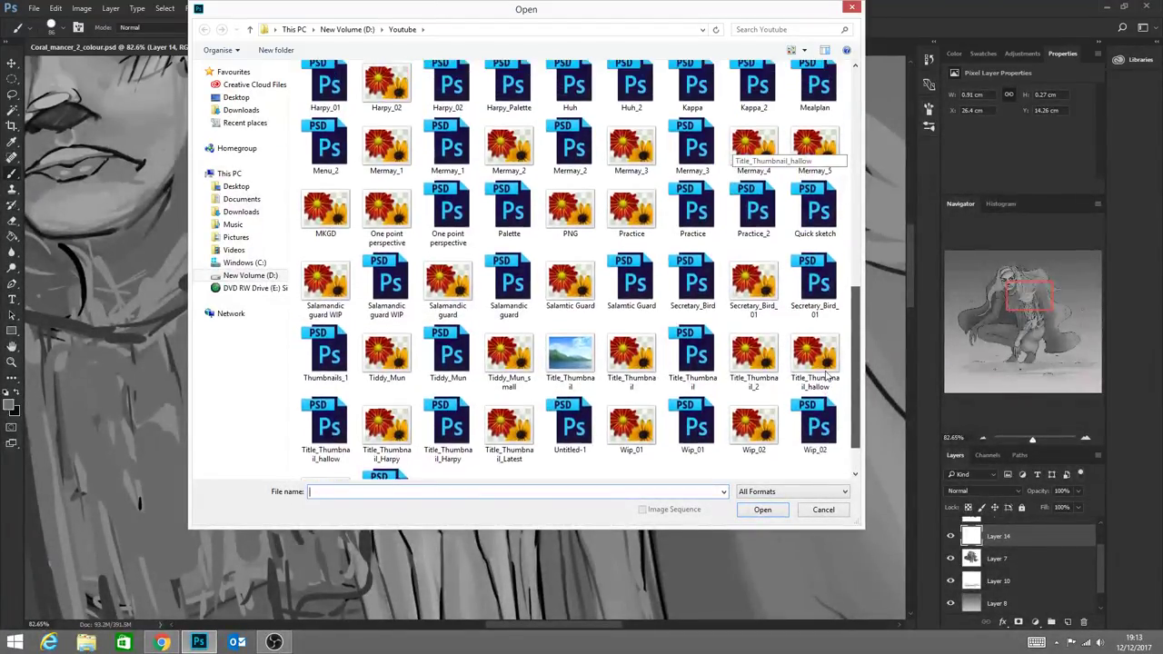
scroll(824, 372, up, 1)
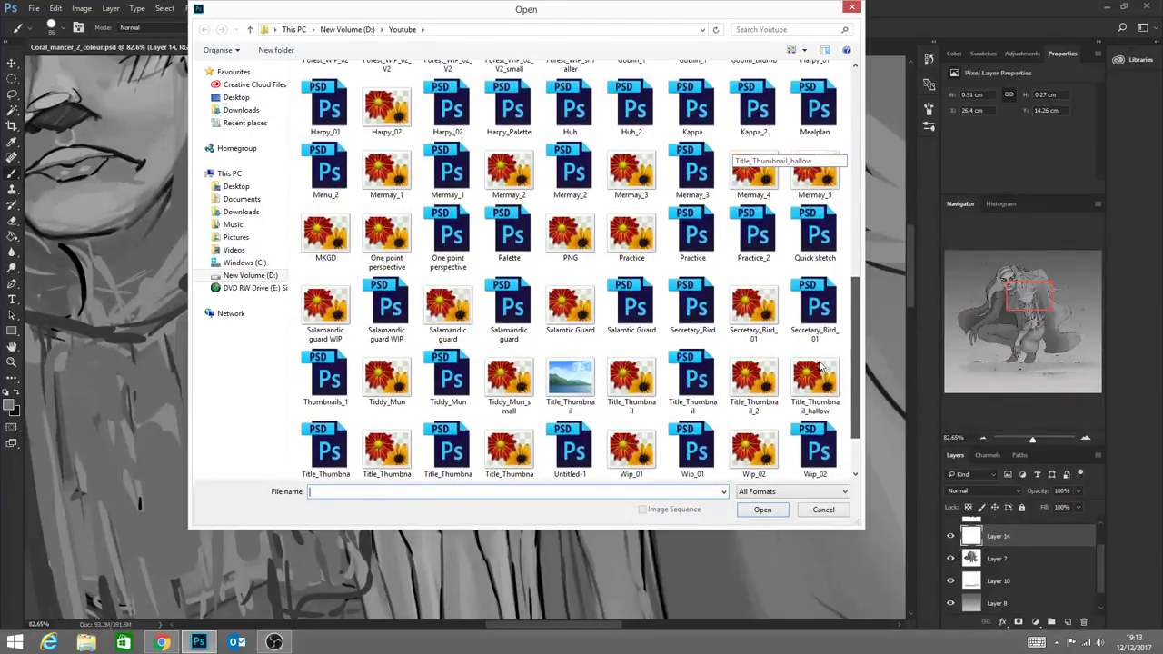
scroll(818, 361, up, 1)
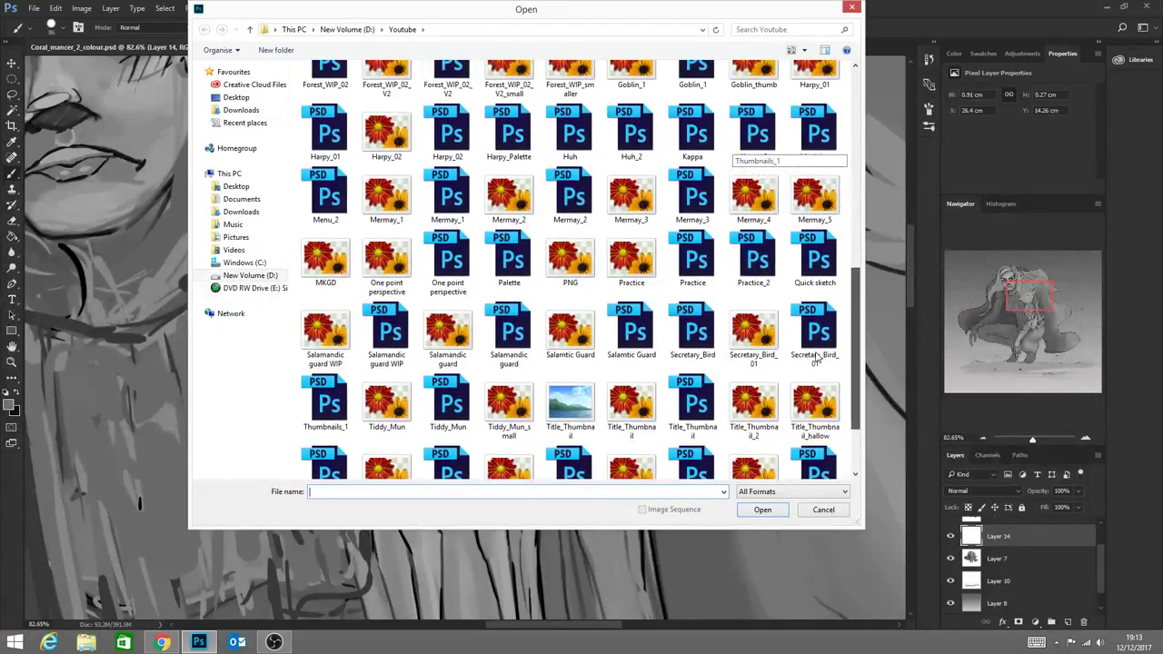
scroll(814, 341, up, 1)
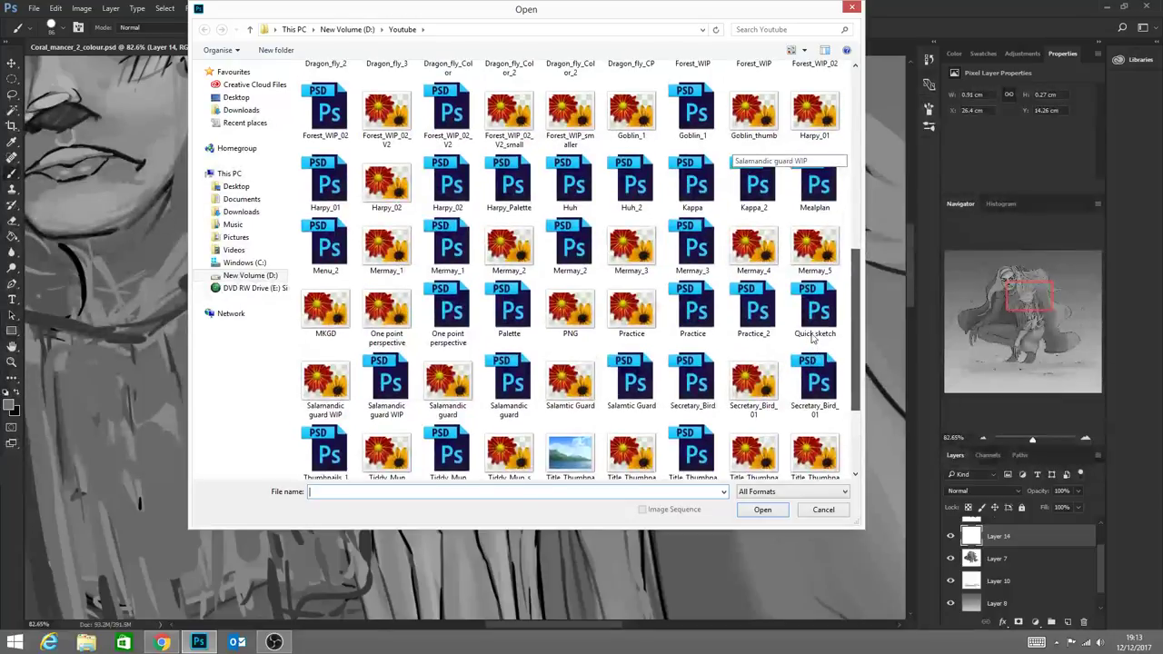
scroll(809, 324, up, 1)
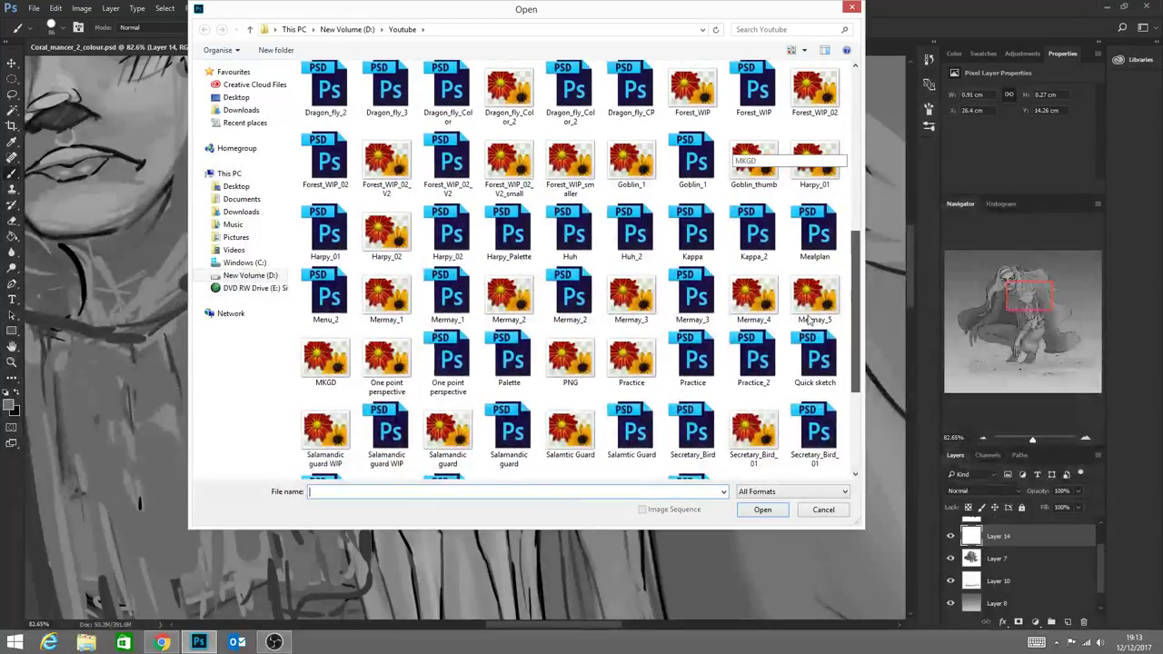
scroll(807, 309, up, 2)
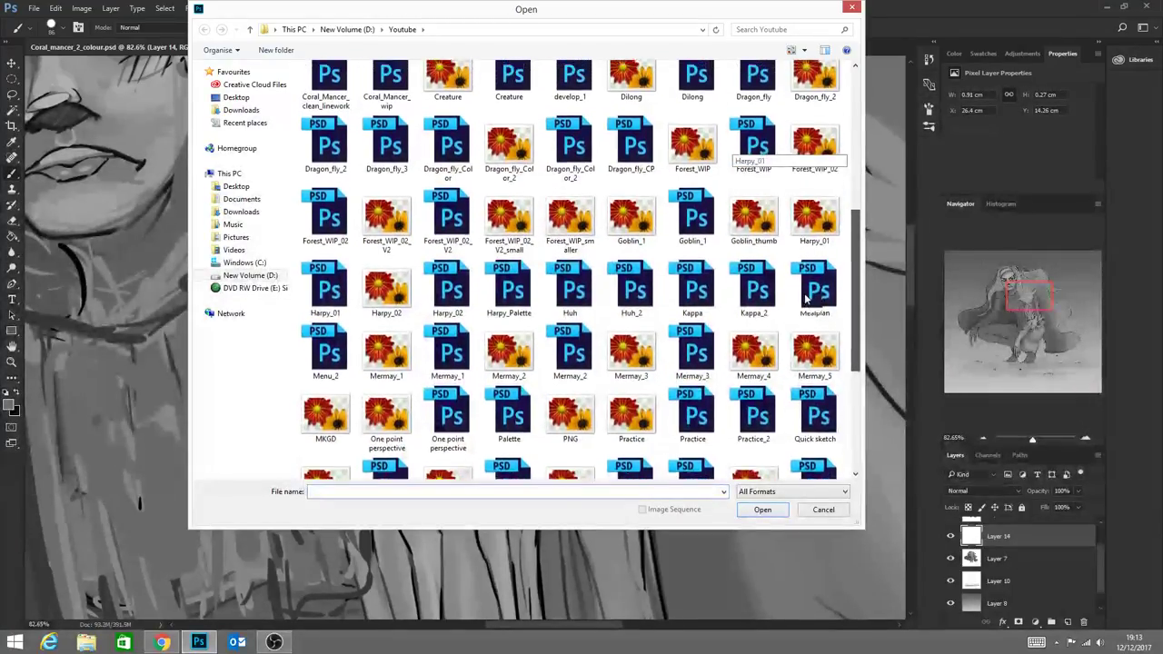
scroll(806, 277, up, 2)
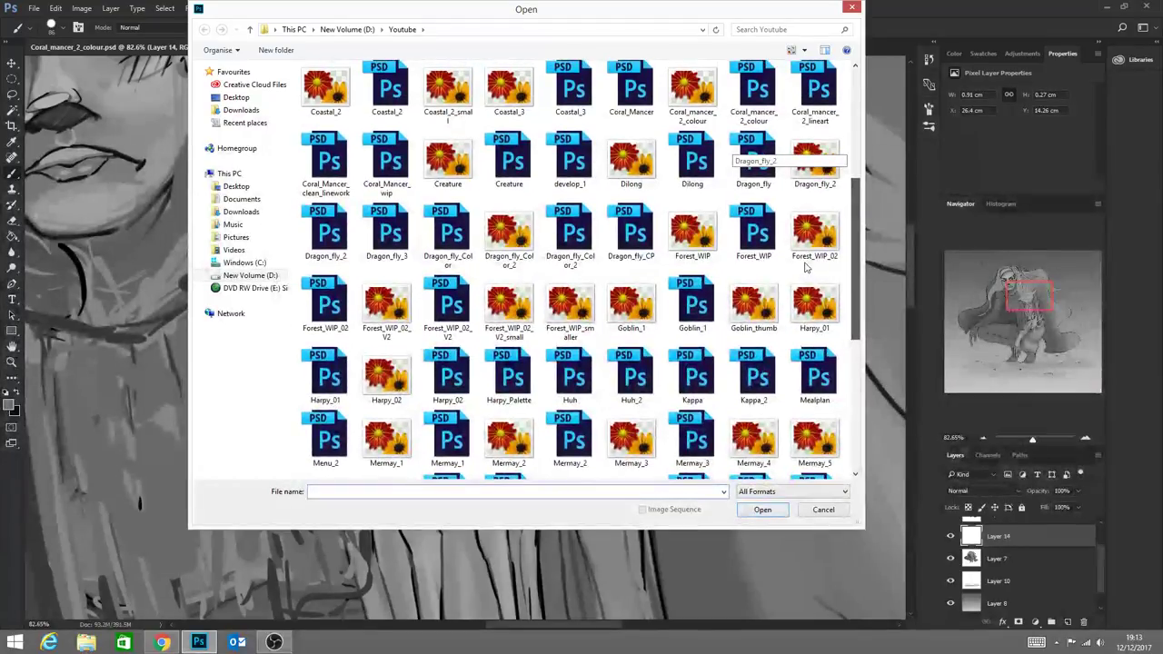
scroll(806, 264, up, 2)
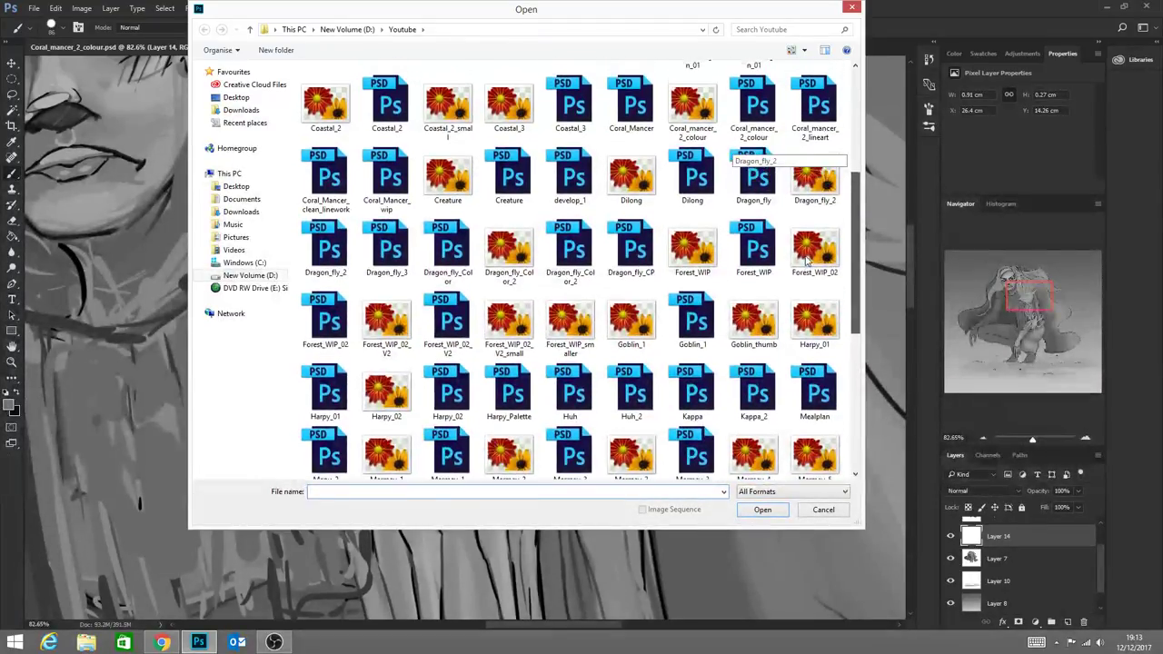
scroll(807, 259, up, 2)
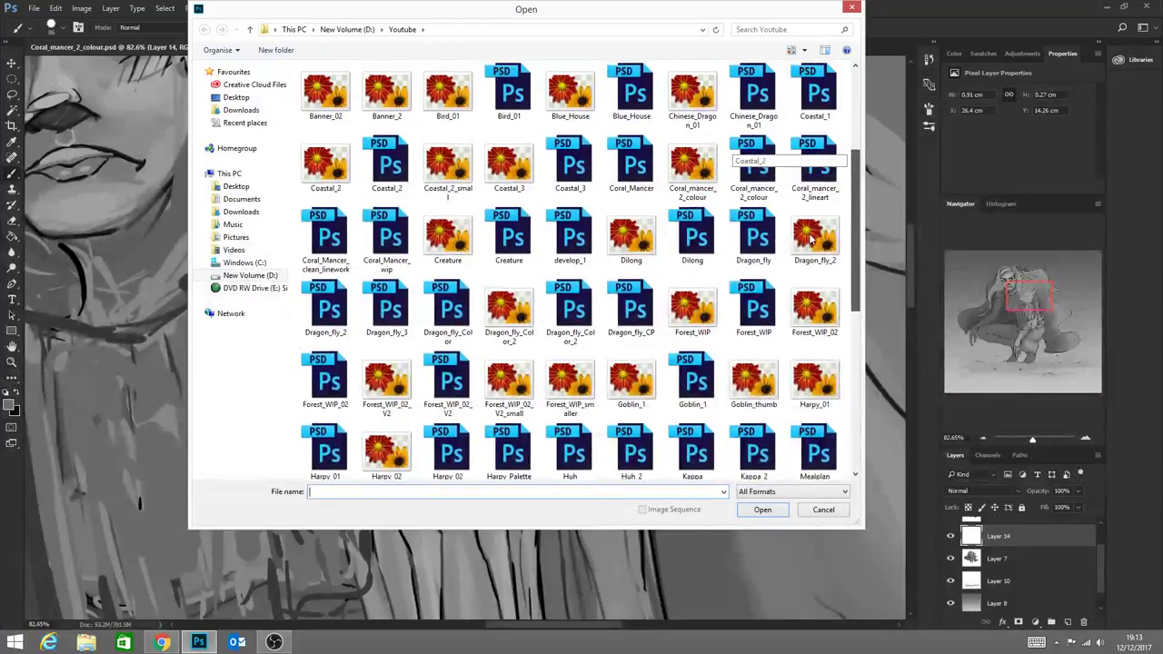
scroll(808, 241, up, 2)
scroll(813, 195, up, 6)
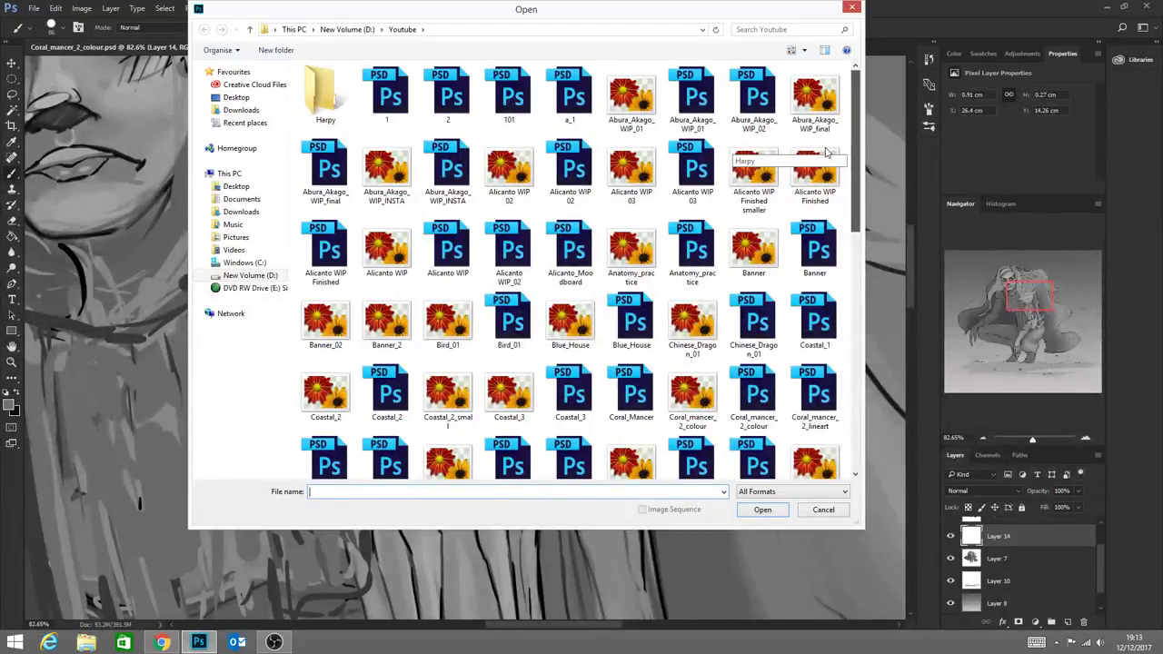
scroll(827, 153, down, 15)
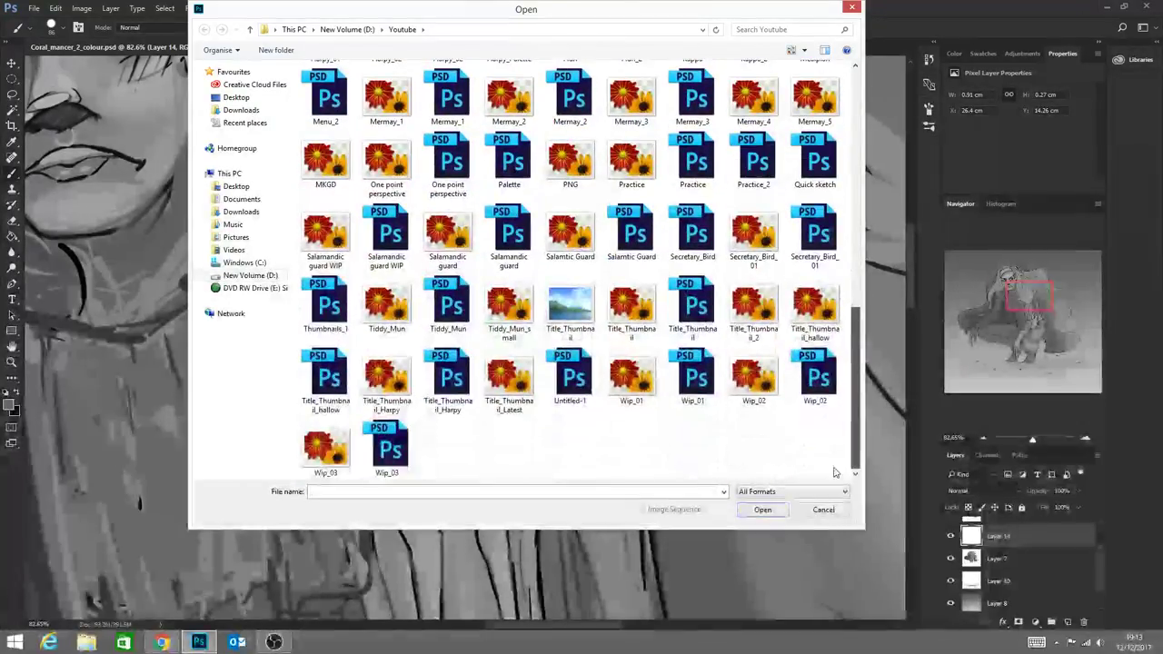
click(851, 7)
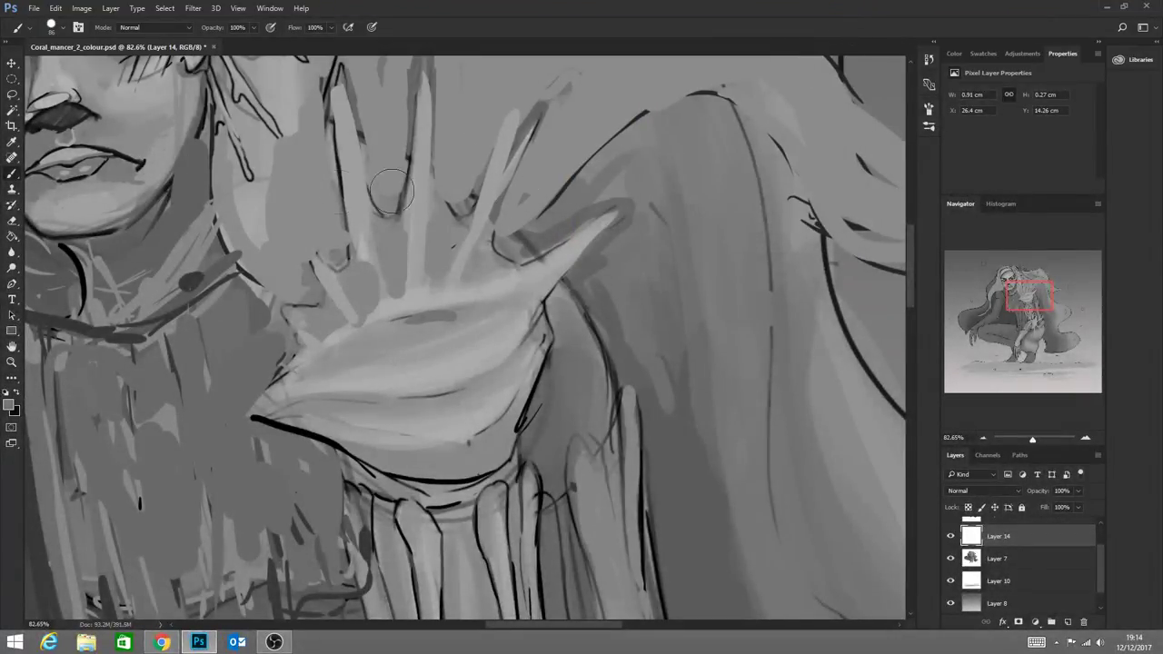
Set the foreground colour to grey #7b7b7b and brush it between and alongside the right-hand spikes of the shoulder shell, slimming their shapes
click(9, 404)
drag(427, 248, 423, 239)
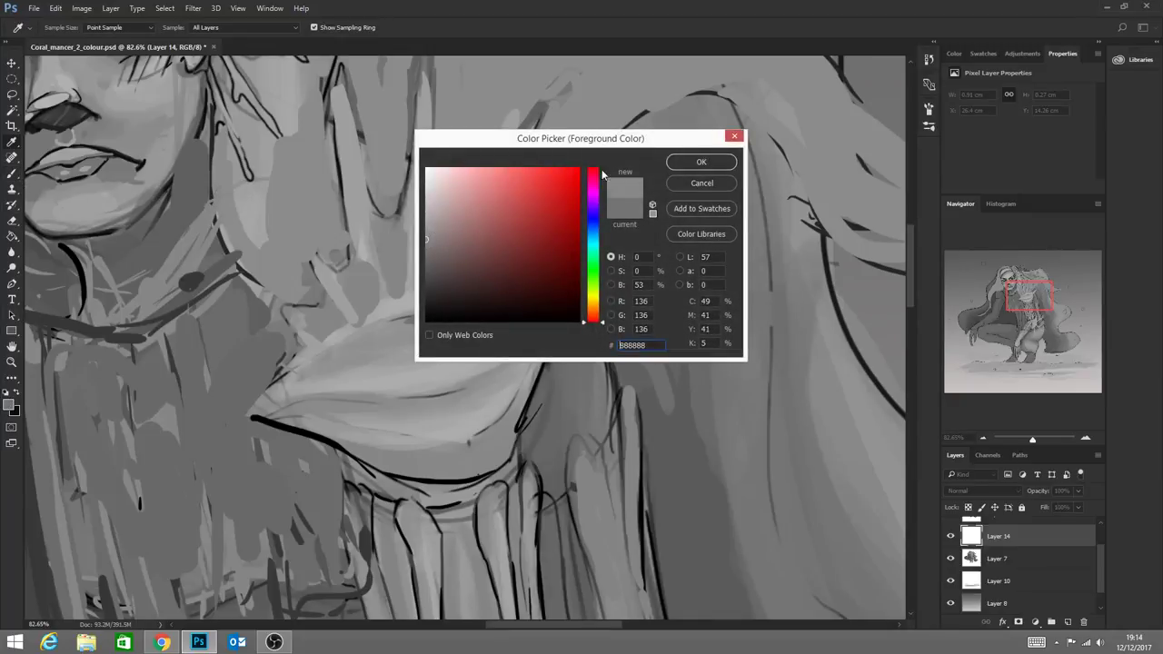
click(698, 164)
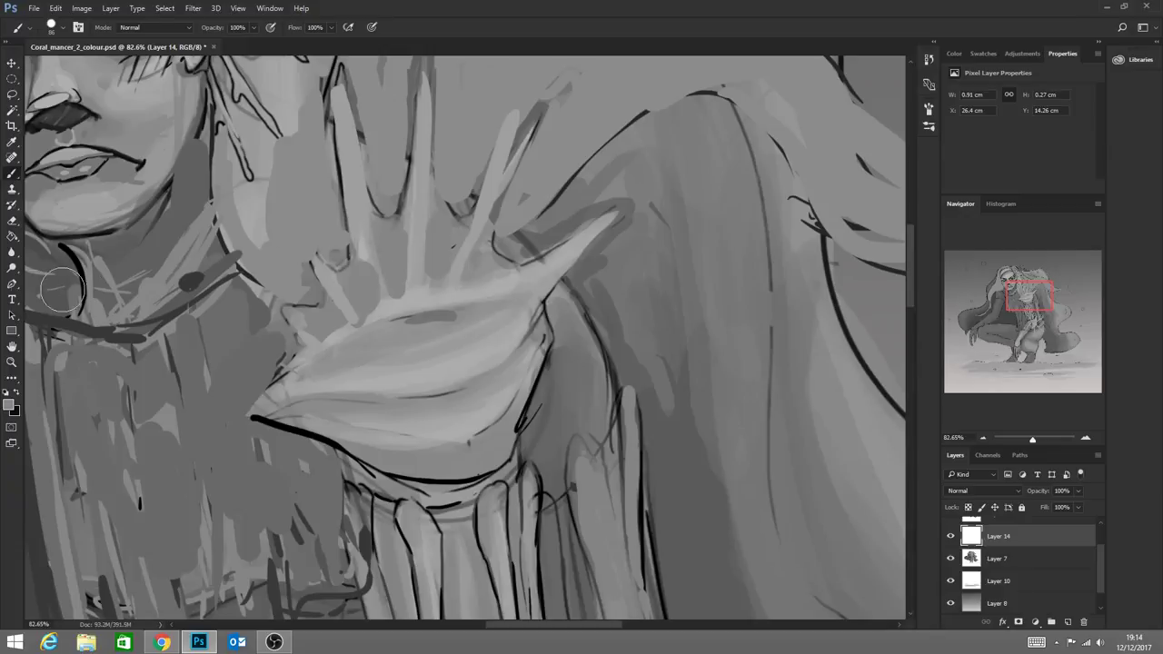
click(9, 406)
click(425, 247)
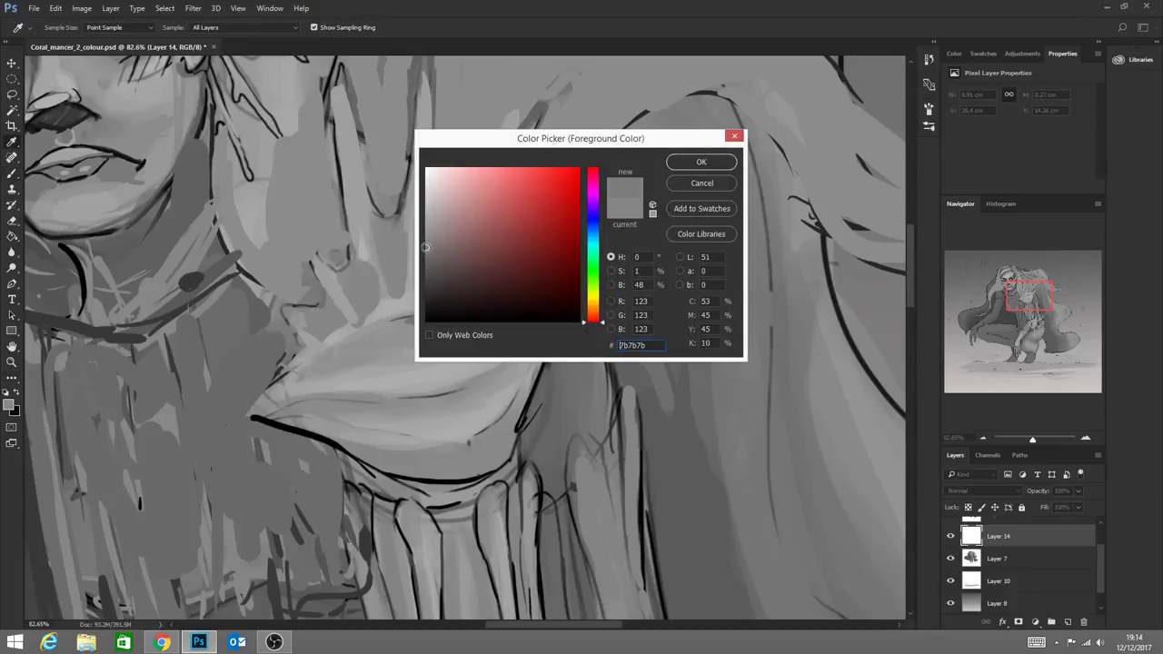
click(692, 163)
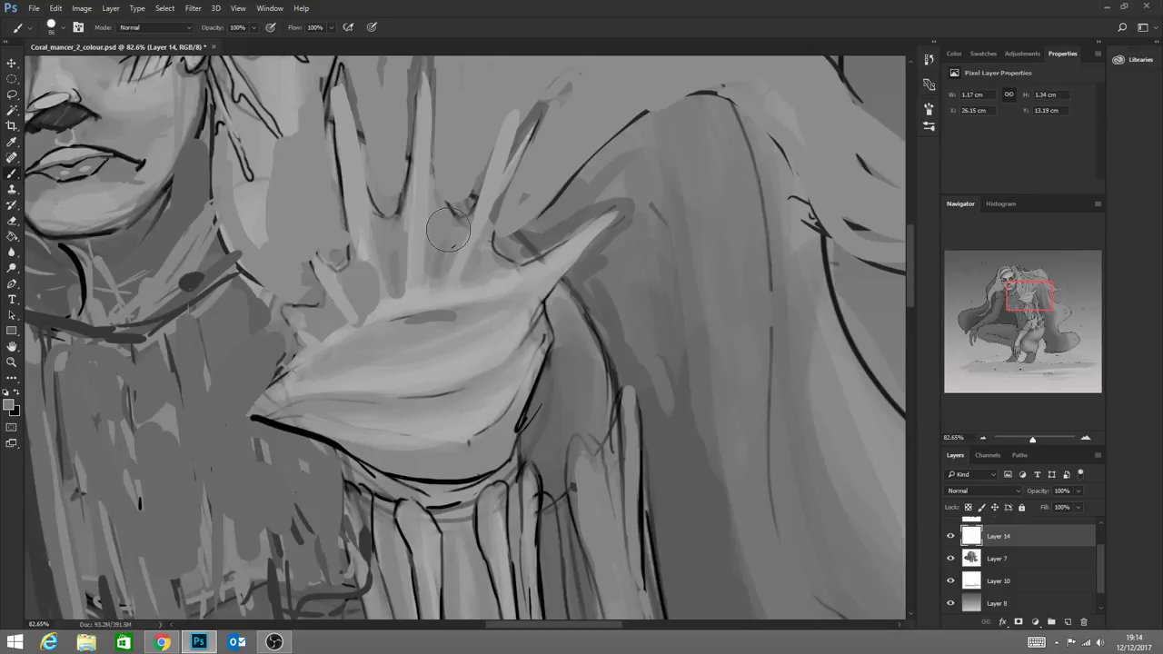
drag(435, 281, 458, 231)
drag(504, 159, 465, 217)
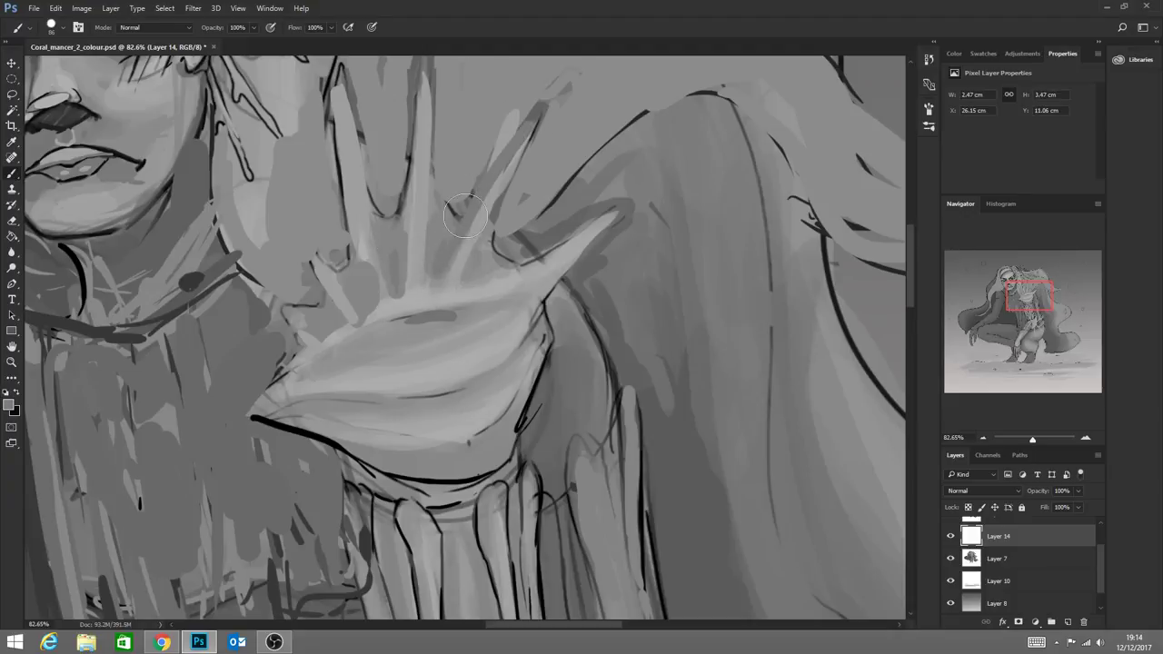
drag(532, 119, 495, 218)
drag(501, 260, 632, 200)
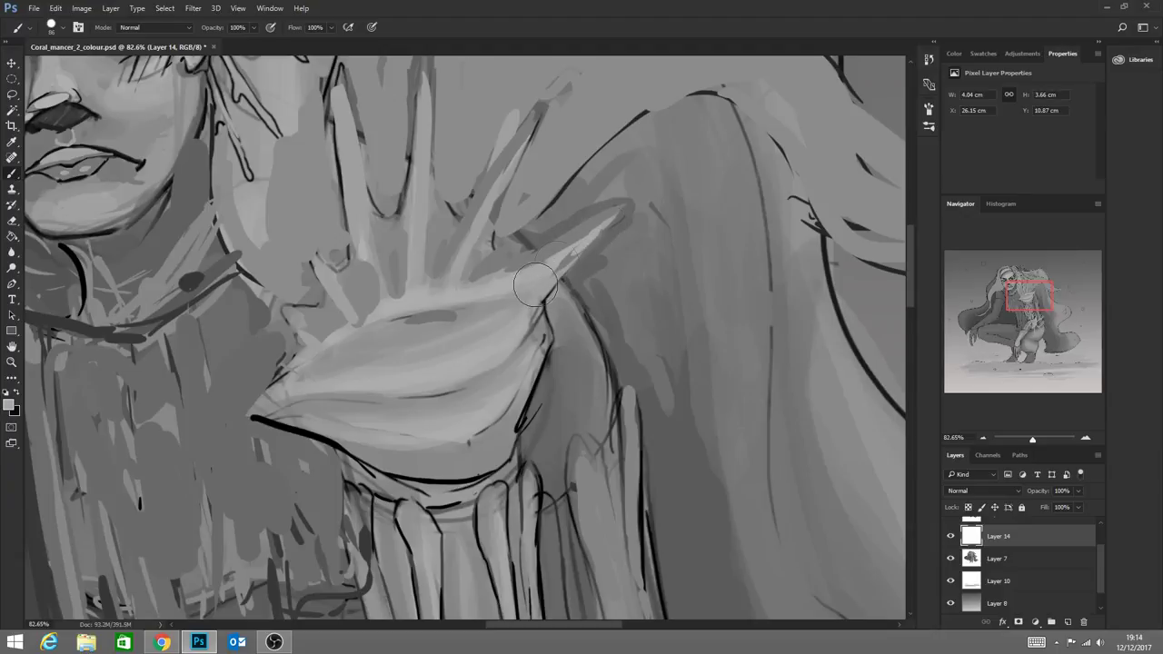
Repaint the shoulder shell's upper rim and its long spikes in lighter grey, joining the spike bases smoothly to the rim
drag(561, 262, 531, 278)
drag(416, 300, 363, 317)
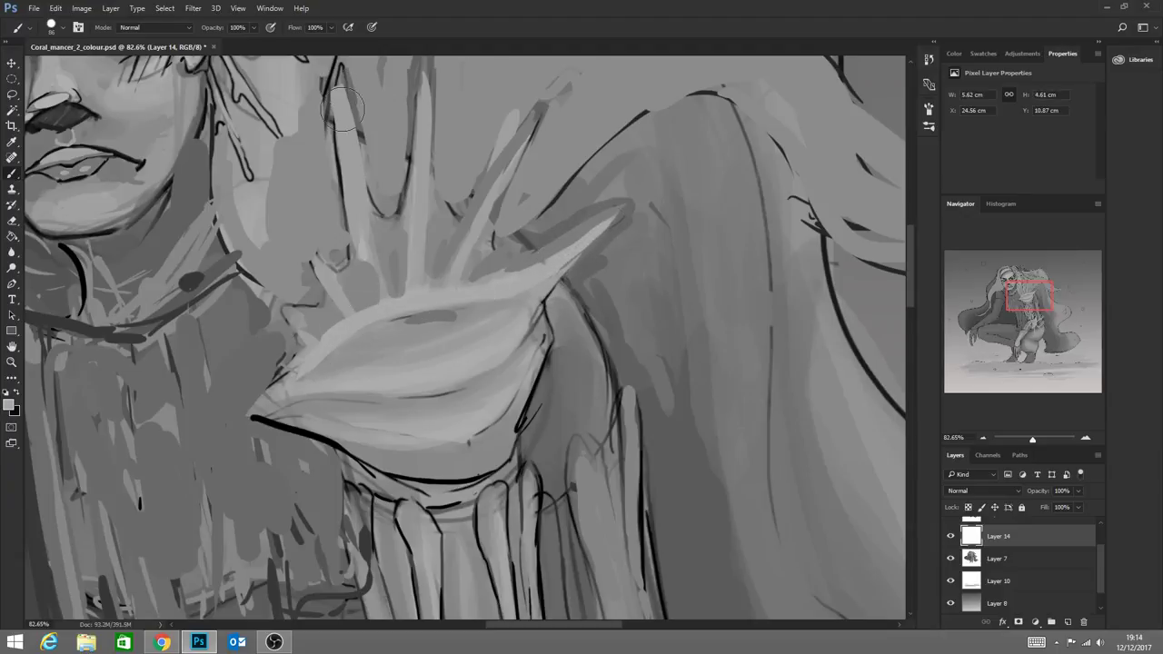
drag(350, 150, 383, 314)
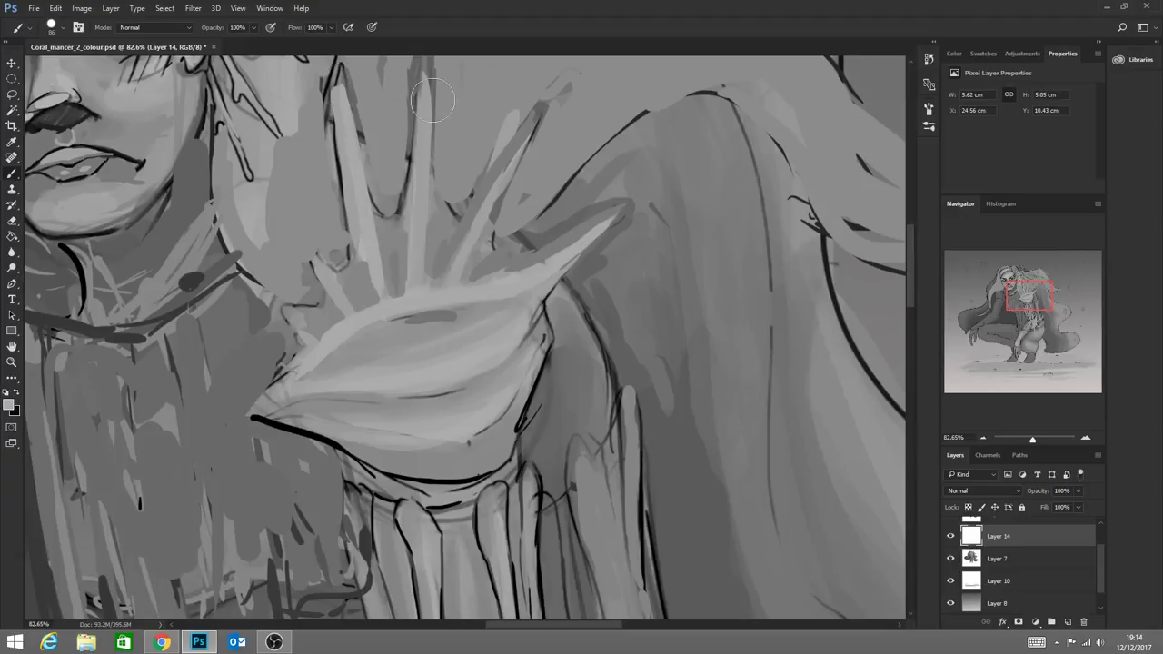
mouse_move(433, 100)
mouse_down()
mouse_move(416, 302)
mouse_move(414, 225)
mouse_move(412, 289)
mouse_move(448, 258)
mouse_move(415, 278)
mouse_move(413, 251)
mouse_move(379, 307)
mouse_up()
mouse_move(421, 224)
mouse_down()
mouse_move(386, 307)
mouse_move(401, 291)
mouse_up()
mouse_move(369, 254)
mouse_down()
mouse_move(394, 301)
mouse_move(430, 280)
mouse_move(419, 251)
mouse_move(442, 289)
mouse_move(422, 260)
mouse_move(426, 297)
mouse_move(418, 208)
mouse_move(431, 285)
mouse_move(426, 269)
mouse_move(475, 241)
mouse_move(435, 289)
mouse_move(532, 142)
mouse_move(538, 110)
mouse_move(444, 289)
mouse_move(478, 297)
mouse_move(450, 270)
mouse_move(544, 259)
mouse_move(453, 275)
mouse_move(504, 282)
mouse_move(610, 223)
mouse_up()
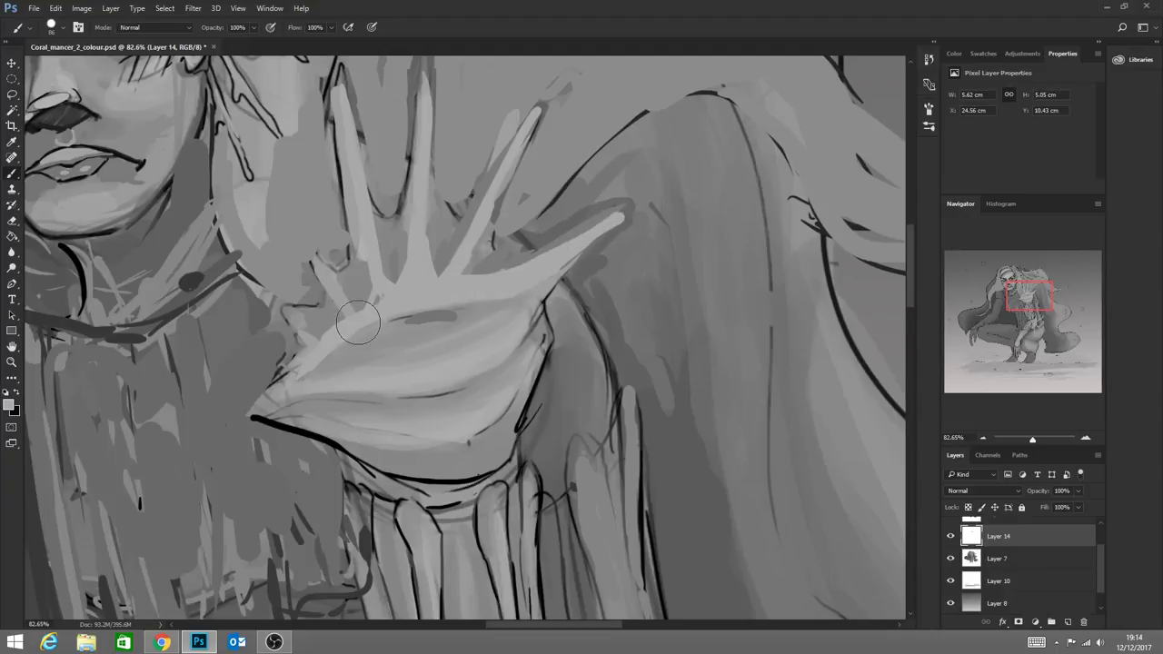
Brush two shorter light-grey spikes at the shell's left end and lighten the ridges running to its left tip
drag(358, 323, 330, 278)
mouse_move(304, 241)
mouse_down()
mouse_move(356, 330)
mouse_move(297, 233)
mouse_move(341, 311)
mouse_move(377, 303)
mouse_move(341, 310)
mouse_move(322, 349)
mouse_move(258, 271)
mouse_move(310, 349)
mouse_up()
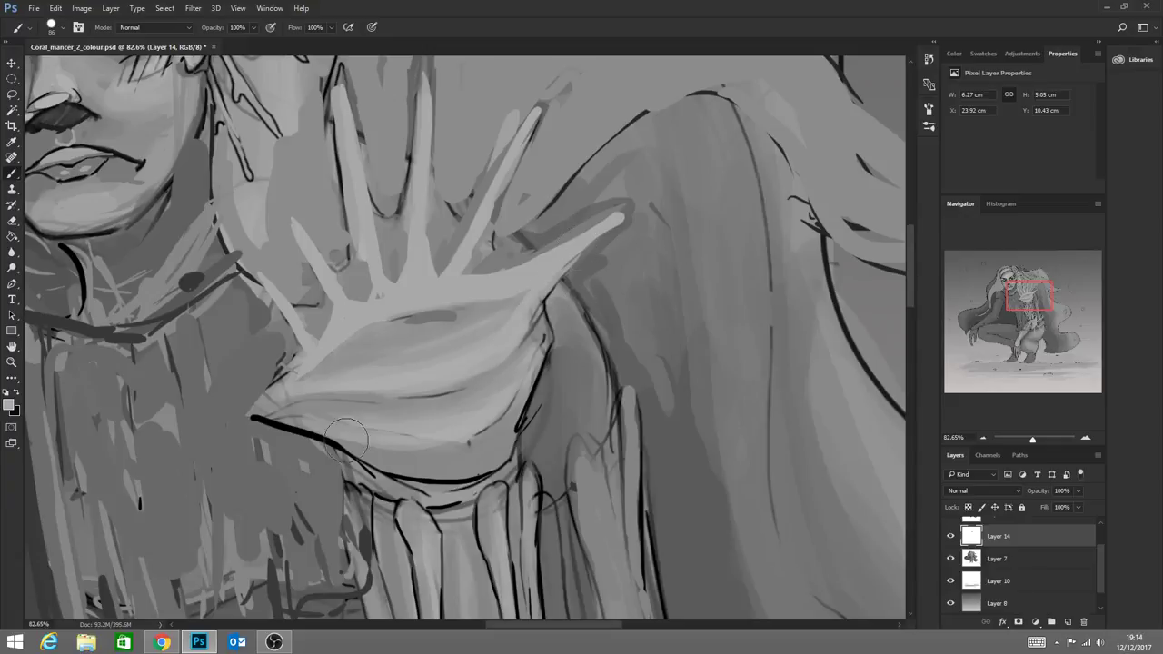
drag(322, 393, 258, 412)
mouse_move(542, 314)
mouse_down()
mouse_move(473, 441)
mouse_move(506, 405)
mouse_move(380, 433)
mouse_move(445, 431)
mouse_move(326, 433)
mouse_move(313, 416)
mouse_move(280, 414)
mouse_up()
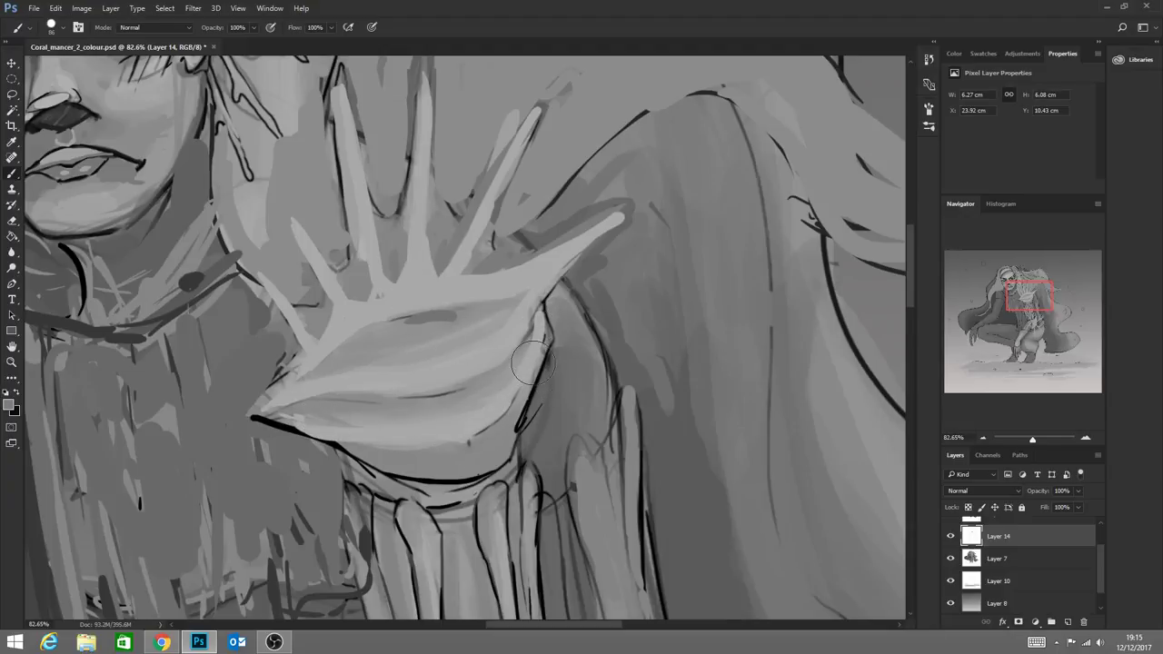
Shade the shoulder shell with darker grey along its lower edge, between its folds and beneath the spiked rim
mouse_move(532, 363)
mouse_down()
mouse_move(517, 397)
mouse_move(451, 456)
mouse_up()
mouse_move(266, 418)
mouse_down()
mouse_move(363, 458)
mouse_move(429, 469)
mouse_up()
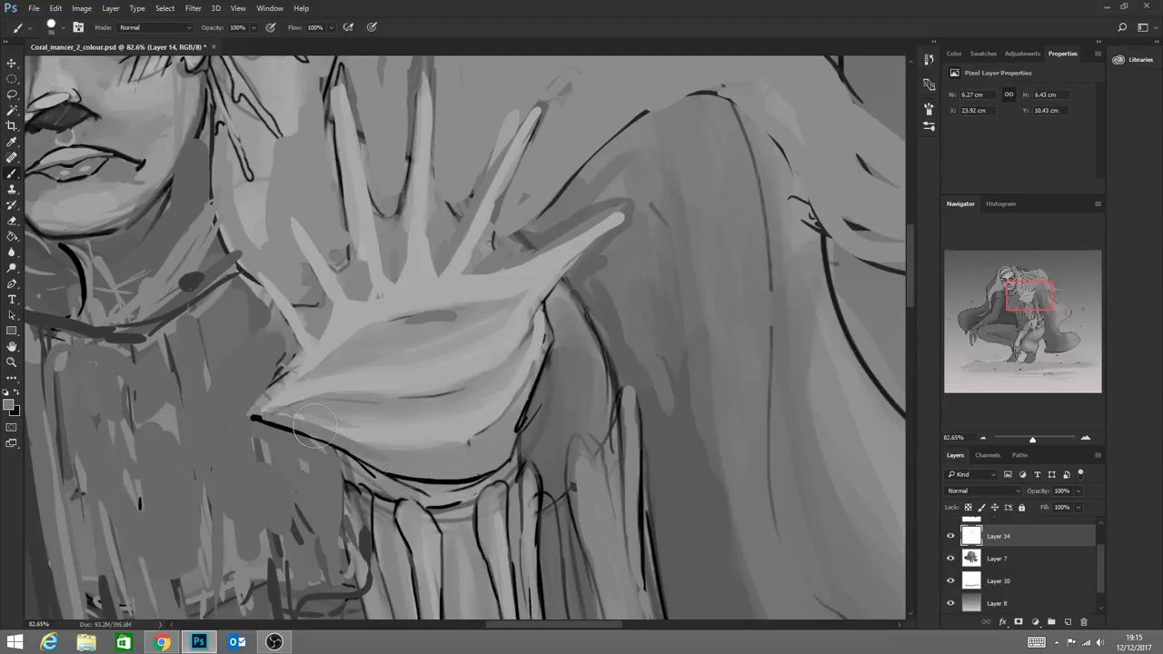
mouse_move(326, 440)
mouse_down()
mouse_move(414, 470)
mouse_move(398, 454)
mouse_move(358, 457)
mouse_move(496, 456)
mouse_move(331, 443)
mouse_move(480, 448)
mouse_move(346, 445)
mouse_move(487, 439)
mouse_up()
mouse_move(337, 408)
mouse_down()
mouse_move(308, 404)
mouse_move(463, 395)
mouse_move(416, 391)
mouse_move(512, 360)
mouse_move(539, 318)
mouse_up()
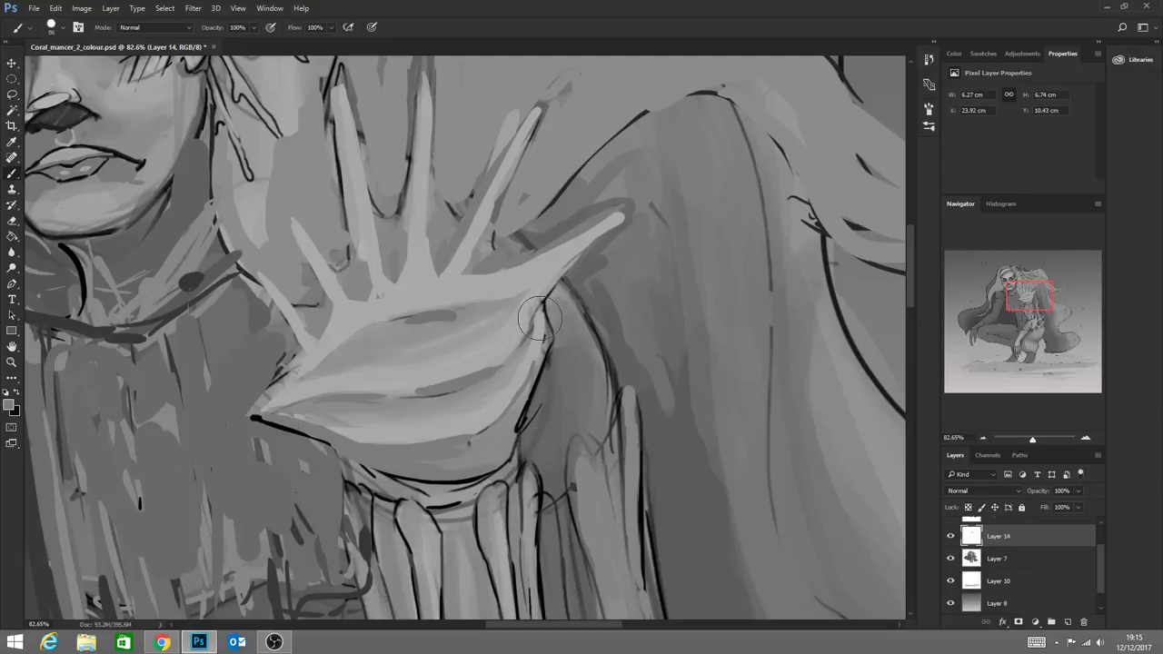
drag(514, 367, 531, 325)
drag(543, 272, 570, 251)
mouse_move(622, 217)
mouse_down()
mouse_move(494, 313)
mouse_move(551, 274)
mouse_move(406, 328)
mouse_move(468, 313)
mouse_move(428, 319)
mouse_move(316, 382)
mouse_move(413, 323)
mouse_move(339, 359)
mouse_up()
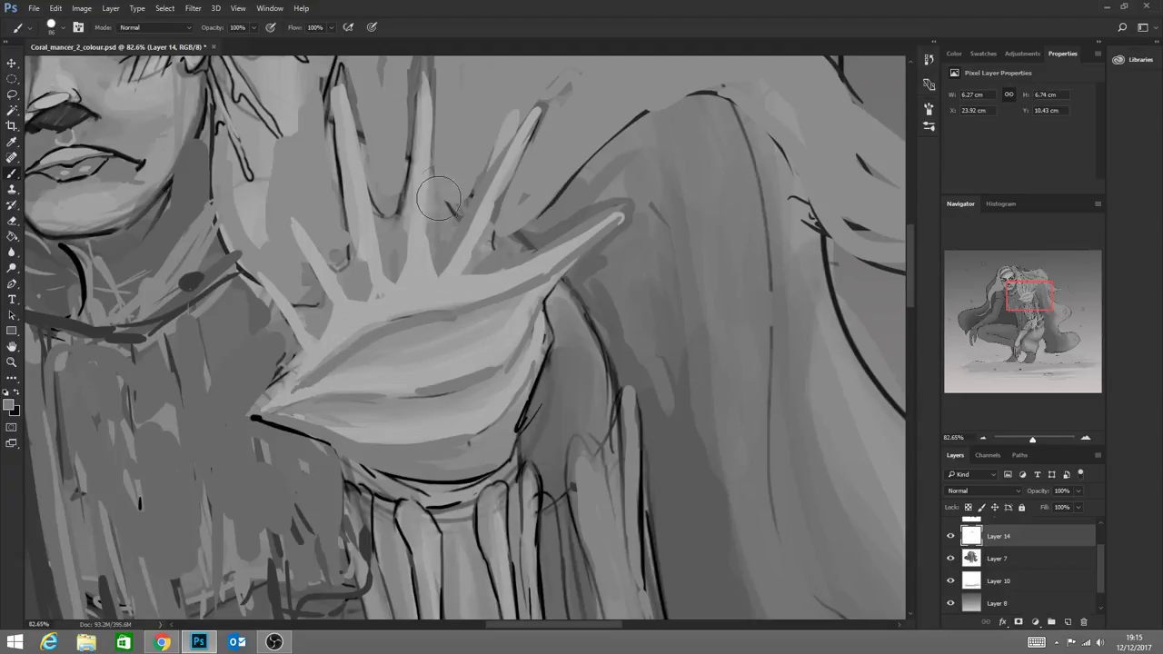
Cover the black line art in the gaps between the shell's central and left spikes with darker grey
mouse_move(439, 198)
mouse_down()
mouse_move(443, 212)
mouse_move(459, 202)
mouse_up()
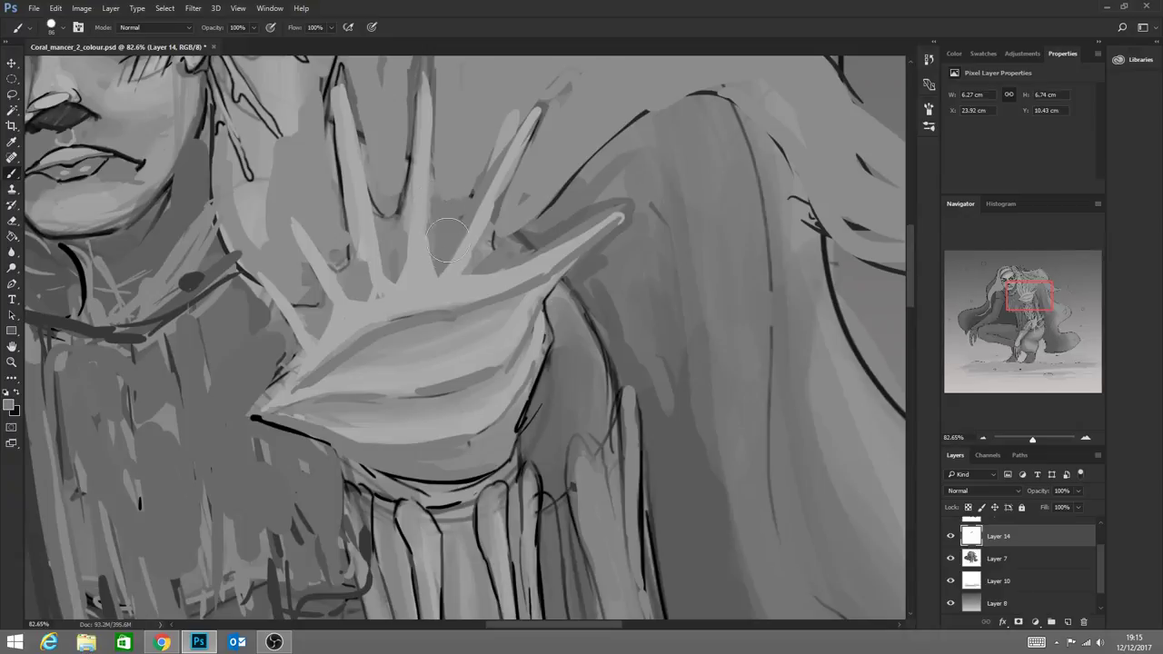
alt+click(396, 263)
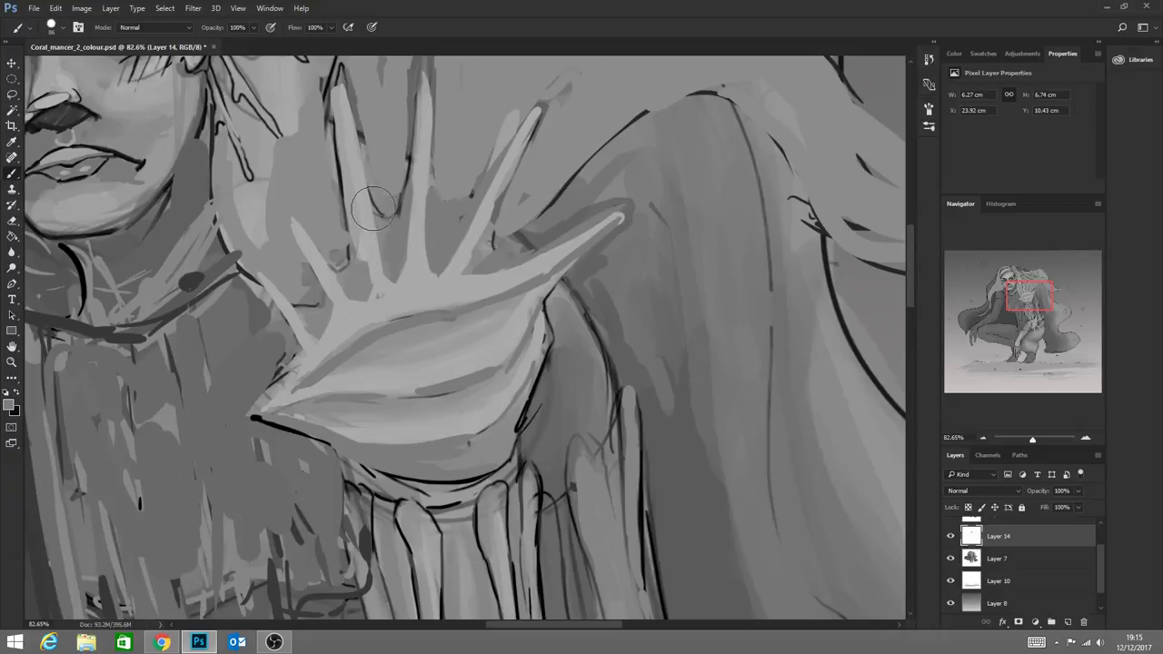
mouse_move(373, 208)
mouse_down()
mouse_move(379, 251)
mouse_move(375, 219)
mouse_move(388, 230)
mouse_move(408, 199)
mouse_move(395, 252)
mouse_move(390, 238)
mouse_move(345, 274)
mouse_move(361, 246)
mouse_move(353, 228)
mouse_move(357, 287)
mouse_move(338, 273)
mouse_move(348, 293)
mouse_move(352, 241)
mouse_move(359, 300)
mouse_move(346, 265)
mouse_move(319, 297)
mouse_move(316, 328)
mouse_move(360, 360)
mouse_move(312, 314)
mouse_move(356, 276)
mouse_up()
Sample a mid grey from the shell and brush curved webbing around the spike bases in the gaps between them
alt+click(363, 346)
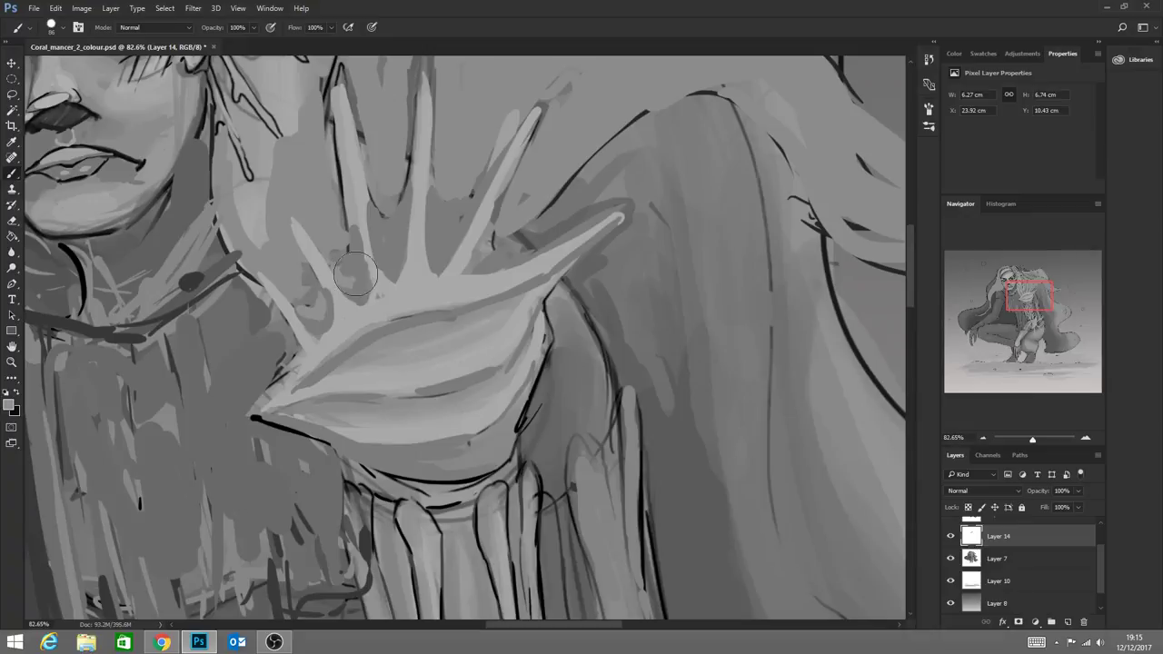
mouse_move(371, 316)
mouse_down()
mouse_move(363, 253)
mouse_move(369, 300)
mouse_move(337, 279)
mouse_move(348, 304)
mouse_move(327, 285)
mouse_move(321, 336)
mouse_move(297, 322)
mouse_move(365, 277)
mouse_up()
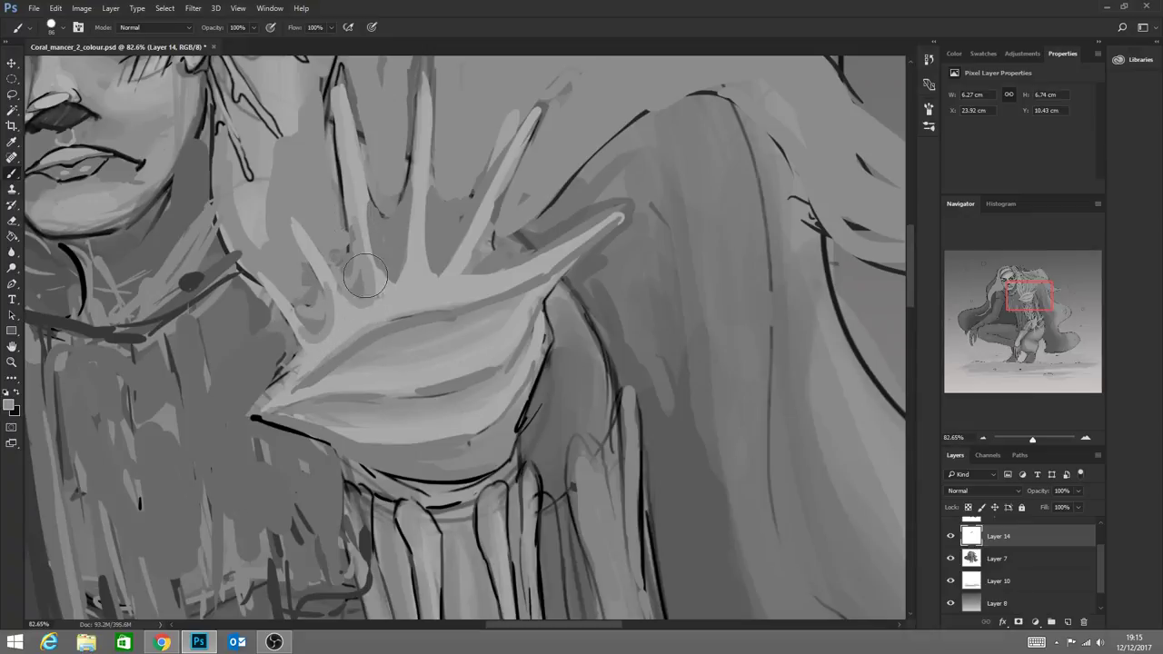
mouse_move(367, 204)
mouse_down()
mouse_move(394, 306)
mouse_move(378, 270)
mouse_move(390, 284)
mouse_move(419, 247)
mouse_move(401, 287)
mouse_move(413, 185)
mouse_move(406, 234)
mouse_move(402, 187)
mouse_move(375, 201)
mouse_move(408, 224)
mouse_move(412, 184)
mouse_move(399, 226)
mouse_move(372, 199)
mouse_up()
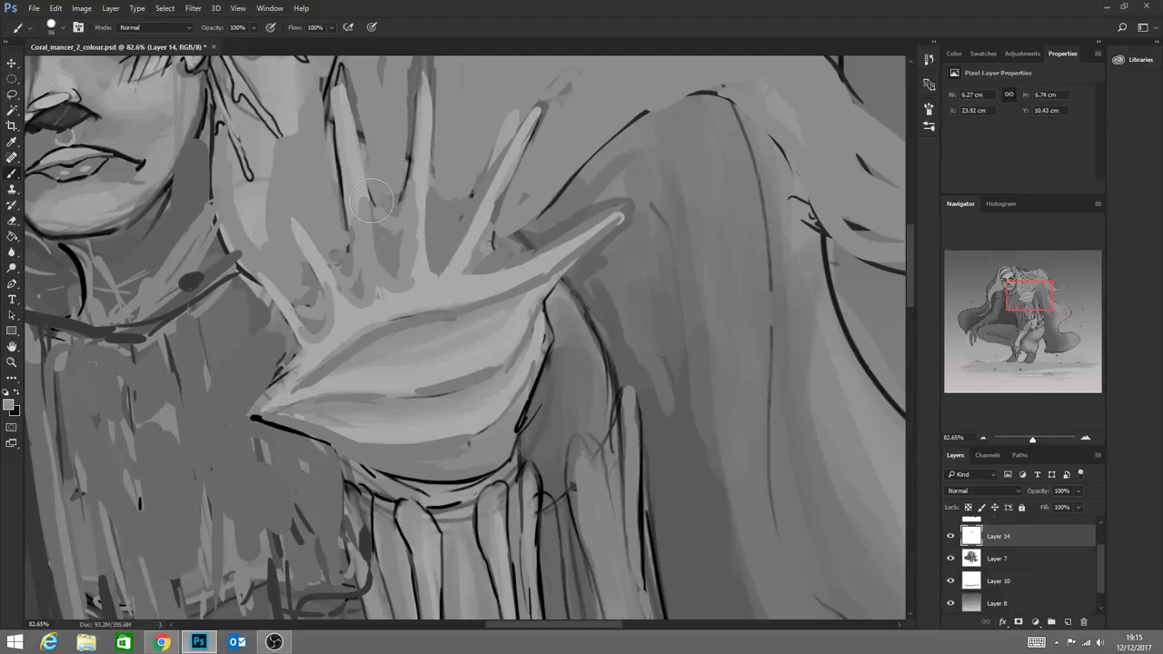
mouse_move(442, 186)
mouse_down()
mouse_move(449, 216)
mouse_move(486, 180)
mouse_move(445, 273)
mouse_move(423, 212)
mouse_move(429, 175)
mouse_up()
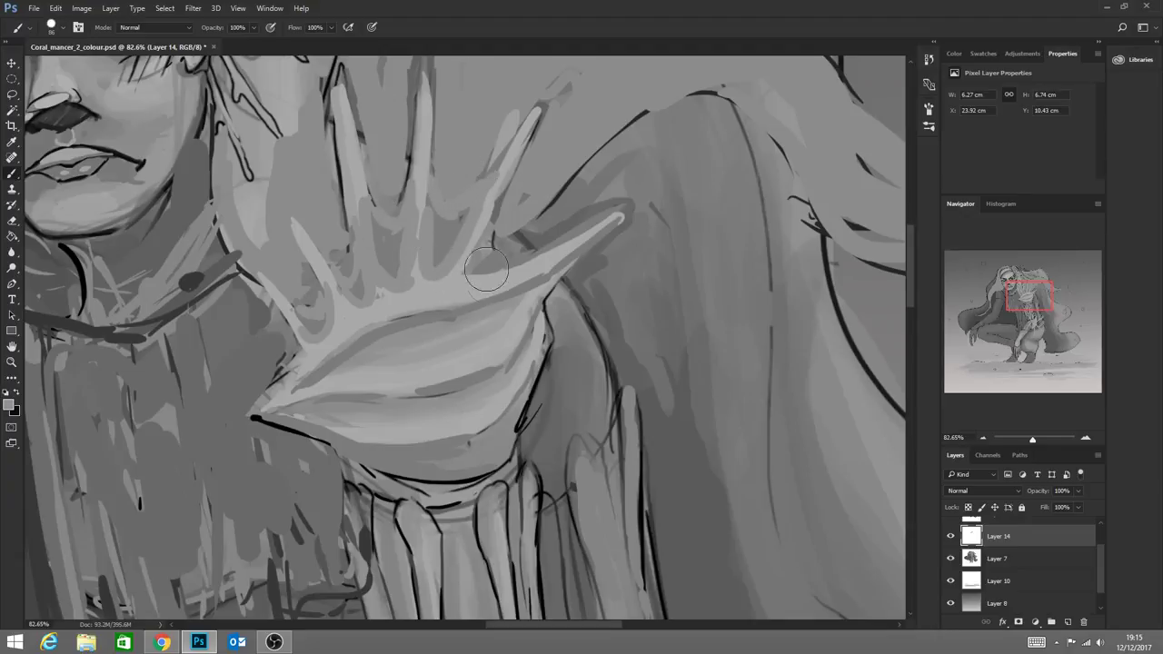
mouse_move(472, 272)
mouse_down()
mouse_move(546, 252)
mouse_move(475, 254)
mouse_up()
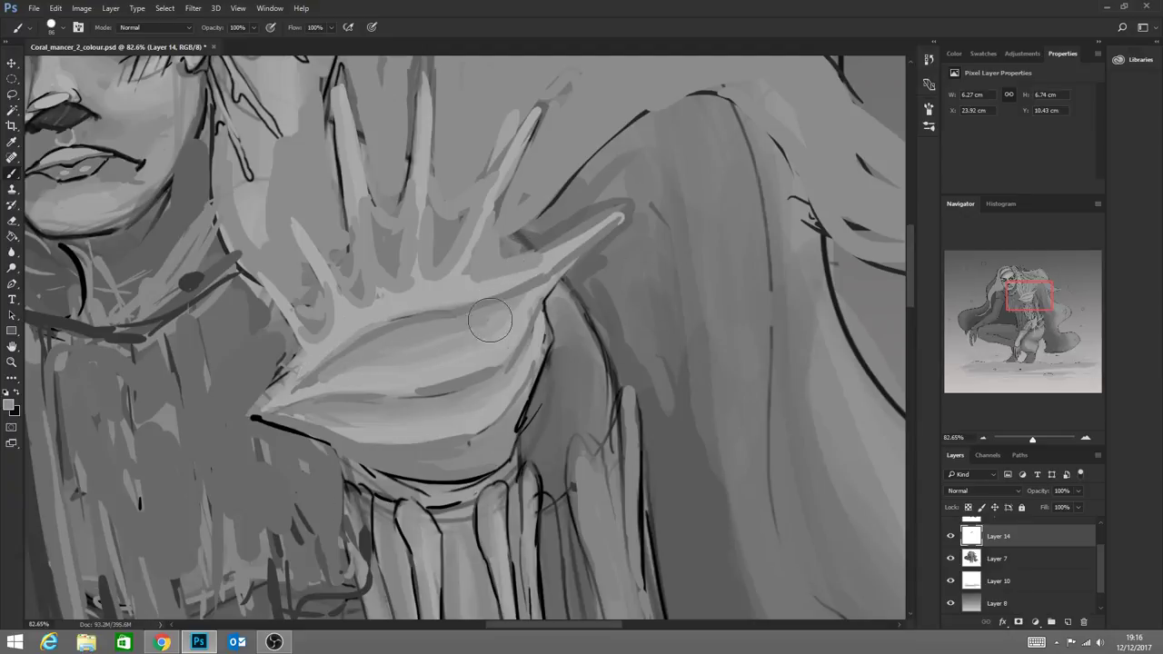
Brush sampled mid greys over the shell's lower folds and outer edge, narrowing the light ridges that run to its left tip
mouse_move(503, 370)
mouse_down()
mouse_move(394, 406)
mouse_move(453, 393)
mouse_move(413, 418)
mouse_up()
mouse_move(525, 393)
mouse_down()
mouse_move(435, 453)
mouse_move(518, 413)
mouse_move(447, 452)
mouse_move(508, 426)
mouse_move(418, 466)
mouse_move(503, 446)
mouse_move(441, 462)
mouse_up()
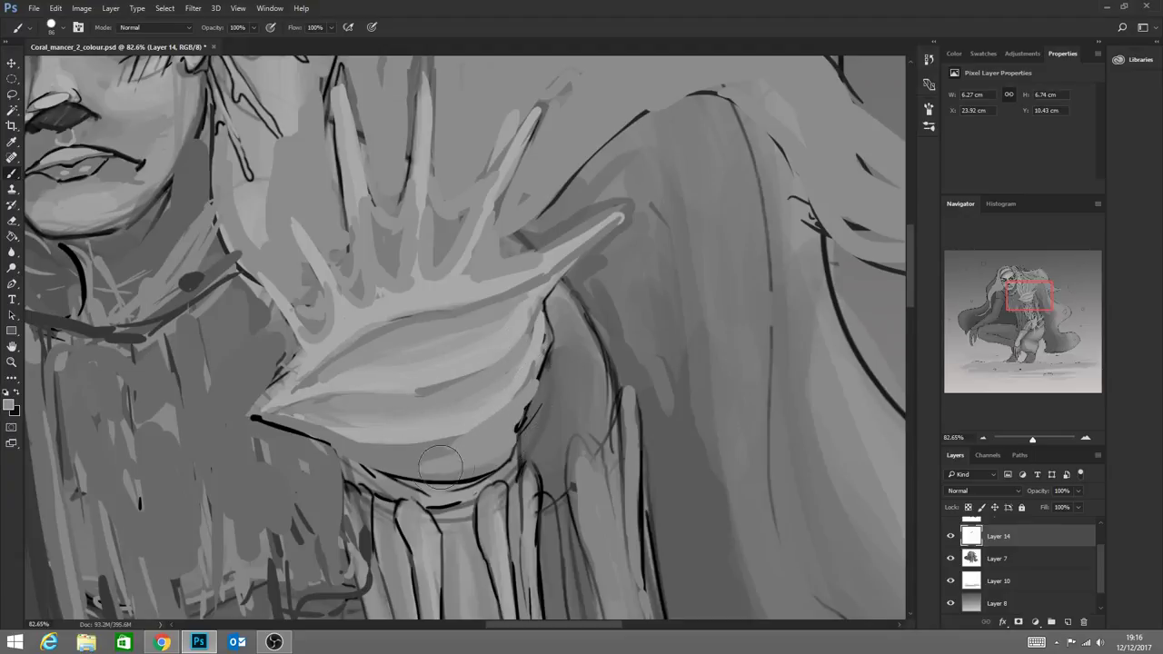
alt+click(504, 458)
mouse_move(511, 448)
mouse_down()
mouse_move(453, 470)
mouse_move(471, 461)
mouse_move(403, 466)
mouse_up()
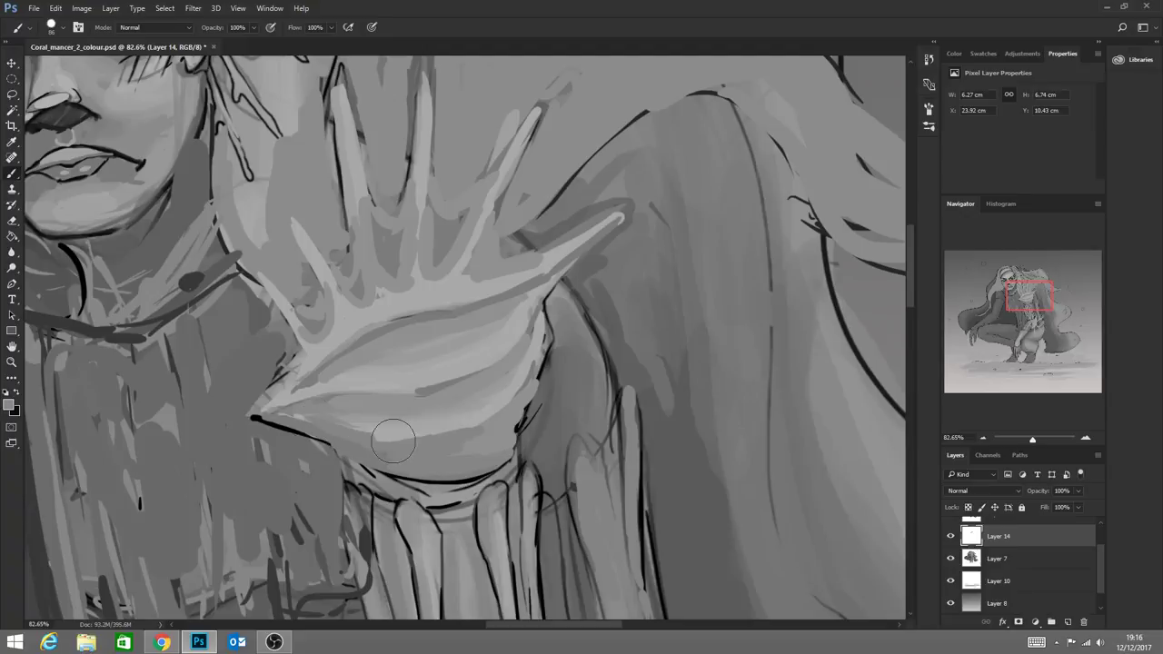
drag(332, 383, 467, 369)
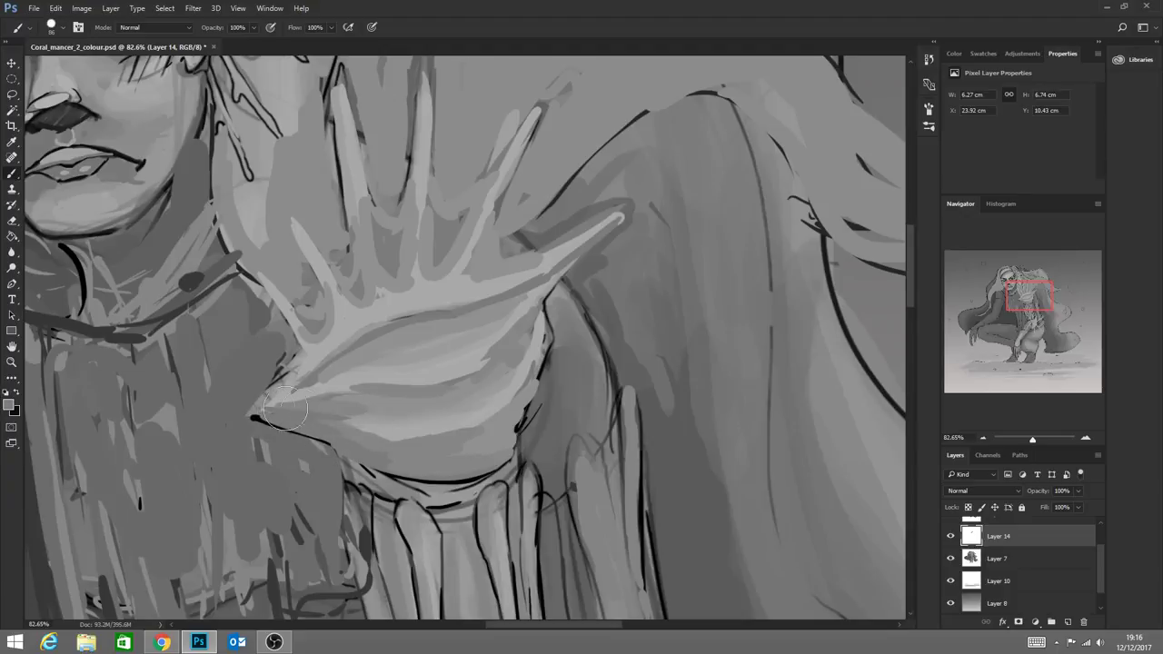
mouse_move(293, 410)
mouse_down()
mouse_move(377, 395)
mouse_move(310, 397)
mouse_move(438, 385)
mouse_up()
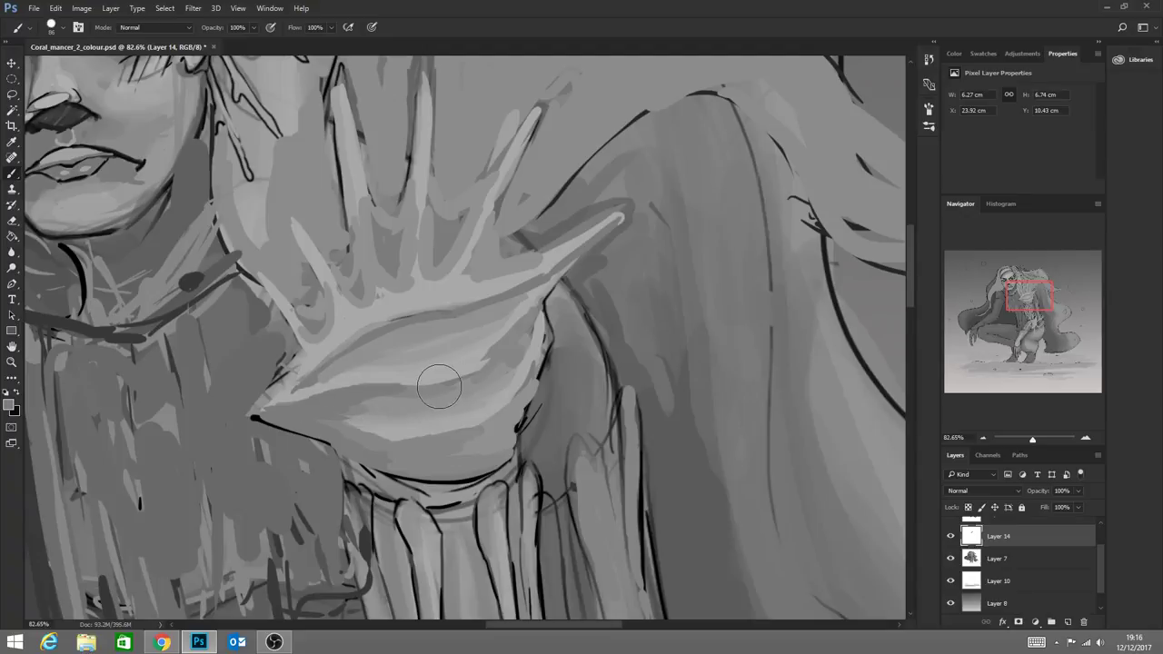
mouse_move(252, 414)
mouse_down()
mouse_move(322, 365)
mouse_move(269, 409)
mouse_up()
Sample a lighter grey from the shell and cover the crease and streaks between its left tip and the rim
alt+click(336, 370)
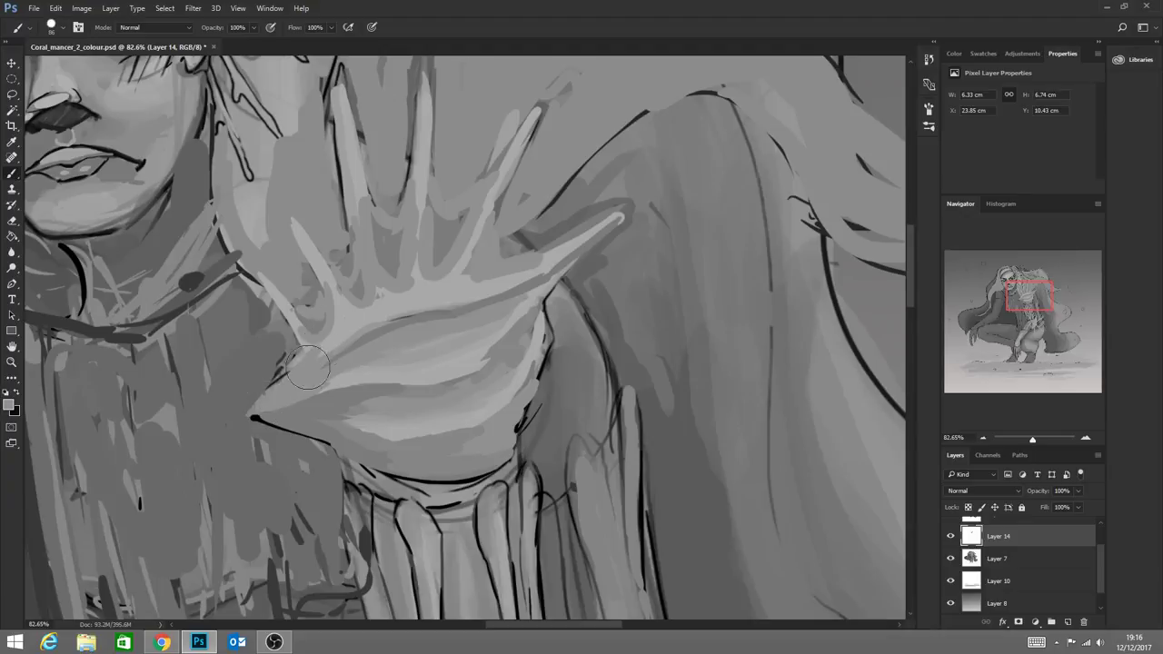
drag(318, 361, 397, 315)
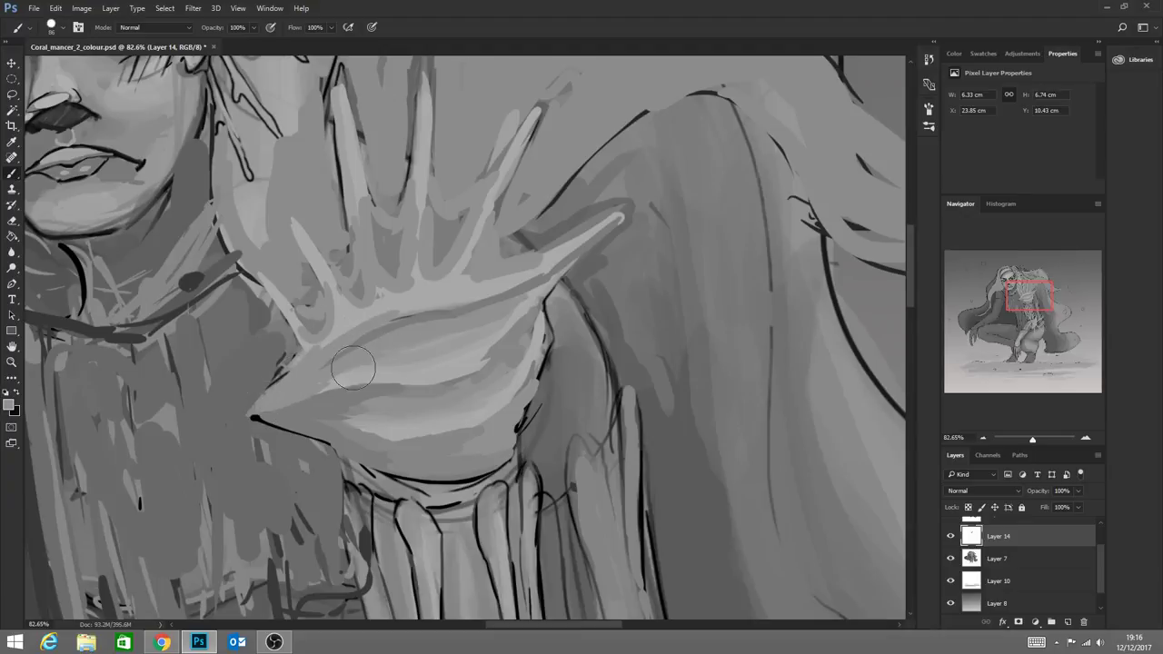
mouse_move(349, 343)
mouse_down()
mouse_move(303, 361)
mouse_move(347, 310)
mouse_move(338, 324)
mouse_move(316, 249)
mouse_move(304, 251)
mouse_move(296, 229)
mouse_move(335, 316)
mouse_move(327, 358)
mouse_move(288, 298)
mouse_move(260, 282)
mouse_move(300, 386)
mouse_up()
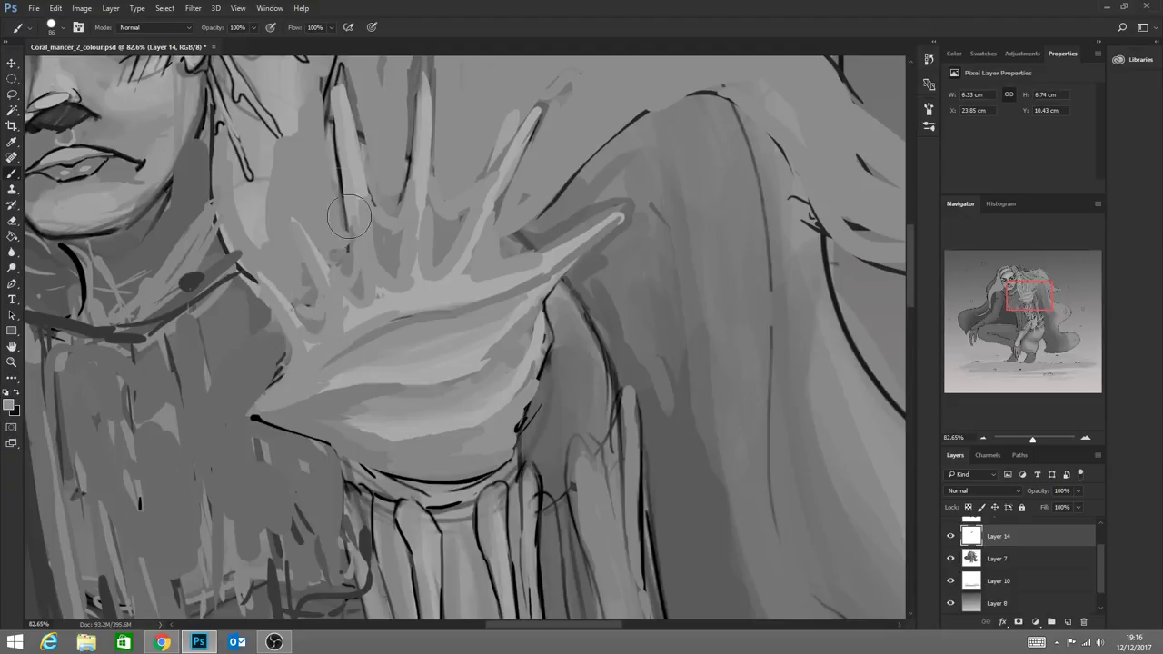
Extend the tall left spike down to the shell's rim and fill the gaps beside its base with grey
mouse_move(349, 216)
mouse_down()
mouse_move(344, 109)
mouse_move(365, 287)
mouse_up()
mouse_move(352, 199)
mouse_down()
mouse_move(350, 317)
mouse_move(360, 312)
mouse_move(340, 327)
mouse_up()
alt+click(352, 260)
mouse_move(353, 259)
mouse_down()
mouse_move(337, 259)
mouse_move(352, 288)
mouse_move(307, 315)
mouse_up()
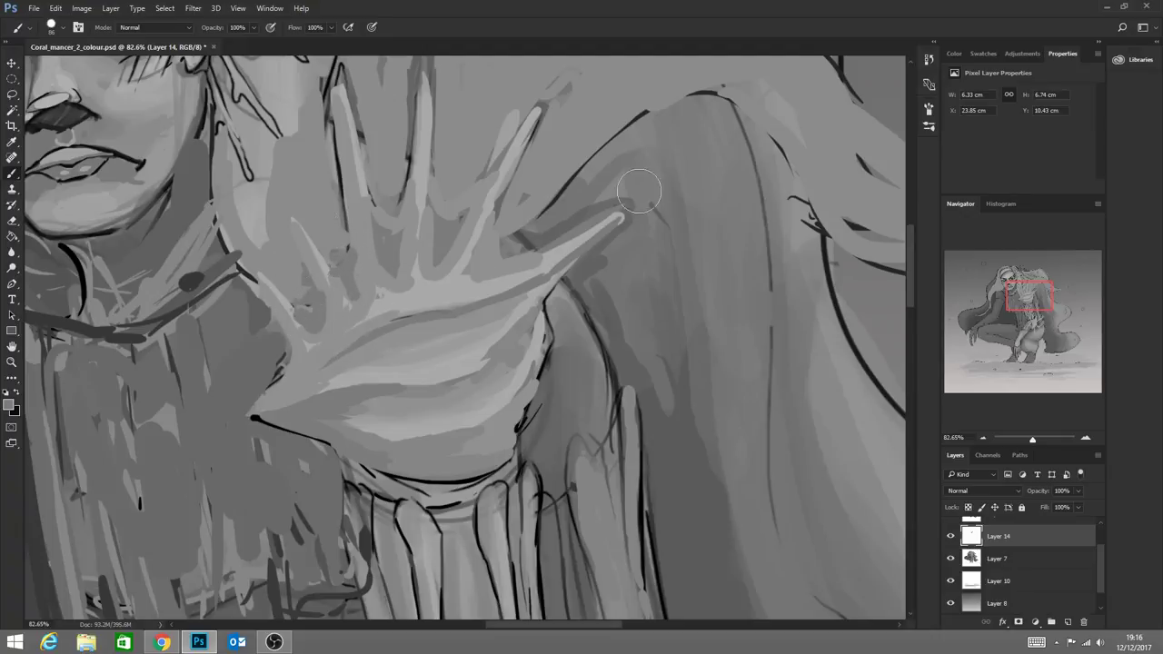
mouse_move(695, 189)
mouse_down()
mouse_move(711, 294)
mouse_move(700, 444)
mouse_move(712, 526)
mouse_move(731, 550)
mouse_up()
key(ctrl+z)
mouse_move(387, 225)
mouse_down()
mouse_move(408, 223)
mouse_move(402, 286)
mouse_move(385, 264)
mouse_up()
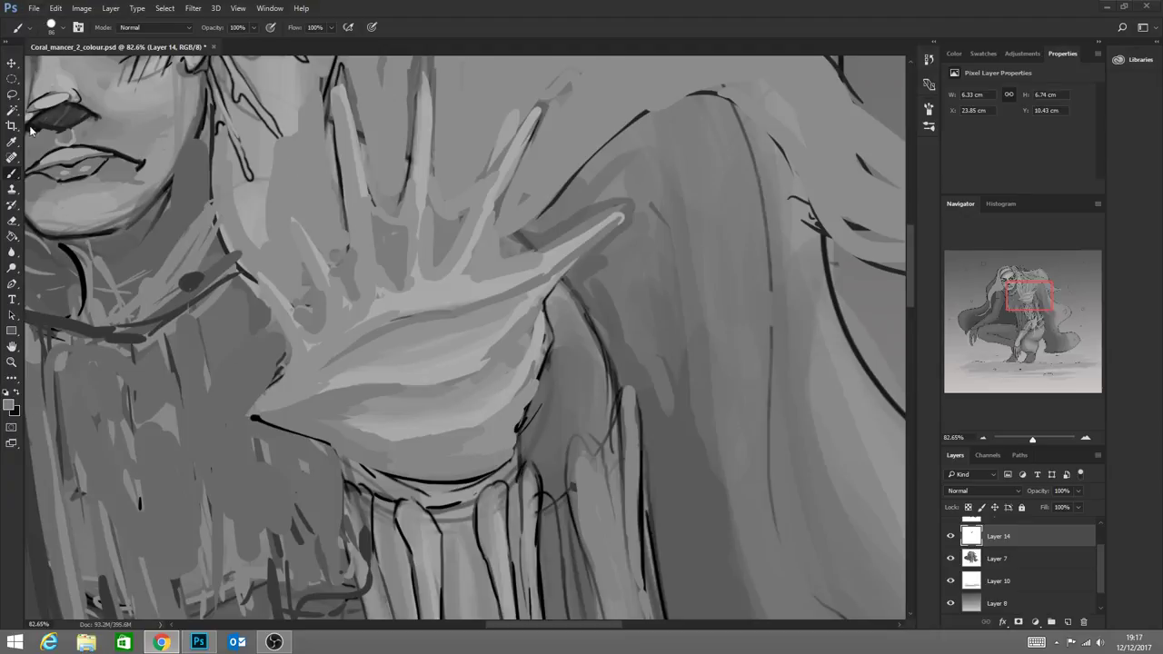
Turn on Transfer for the brush and add a new layer clipped to Layer 14
click(79, 28)
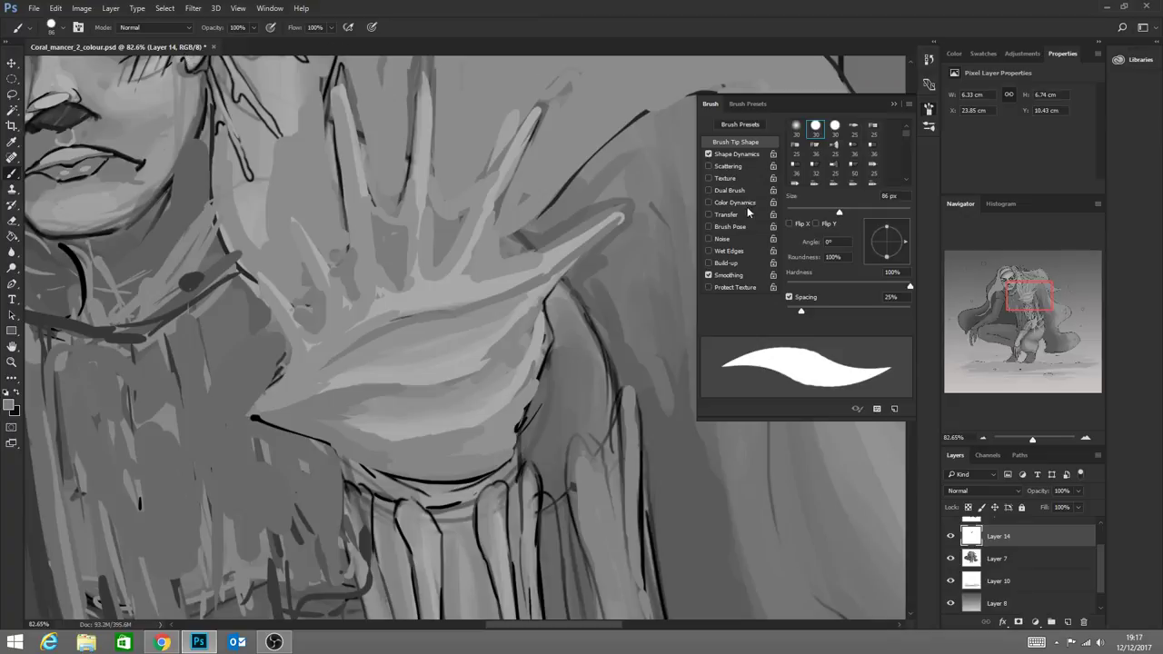
click(708, 215)
click(892, 103)
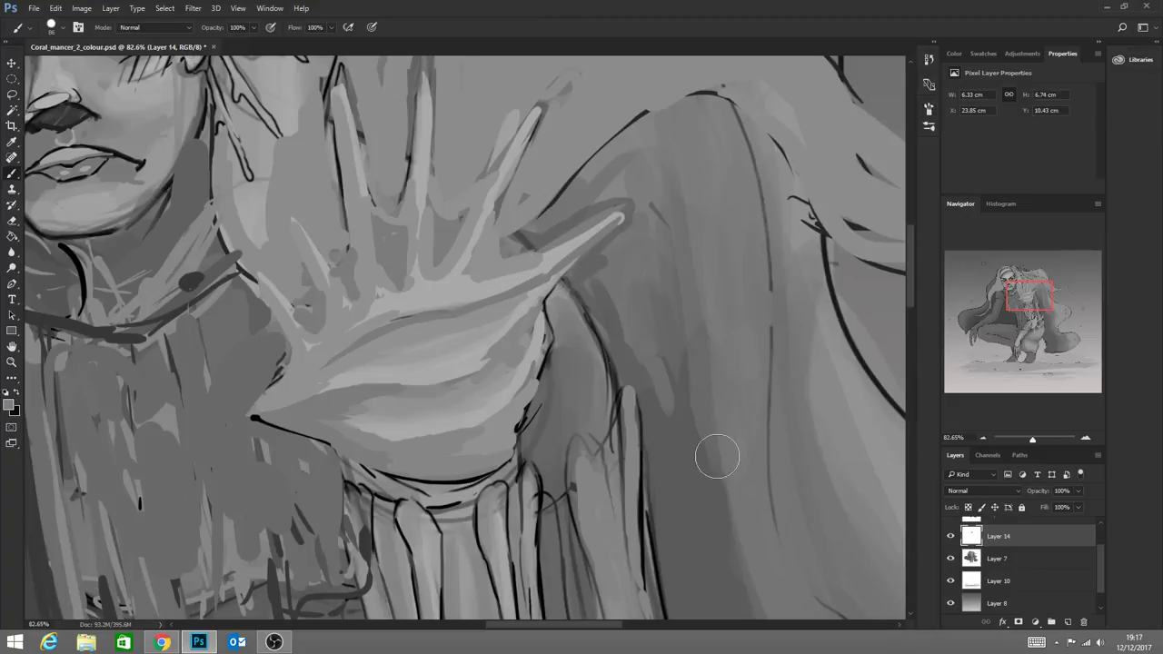
click(1068, 622)
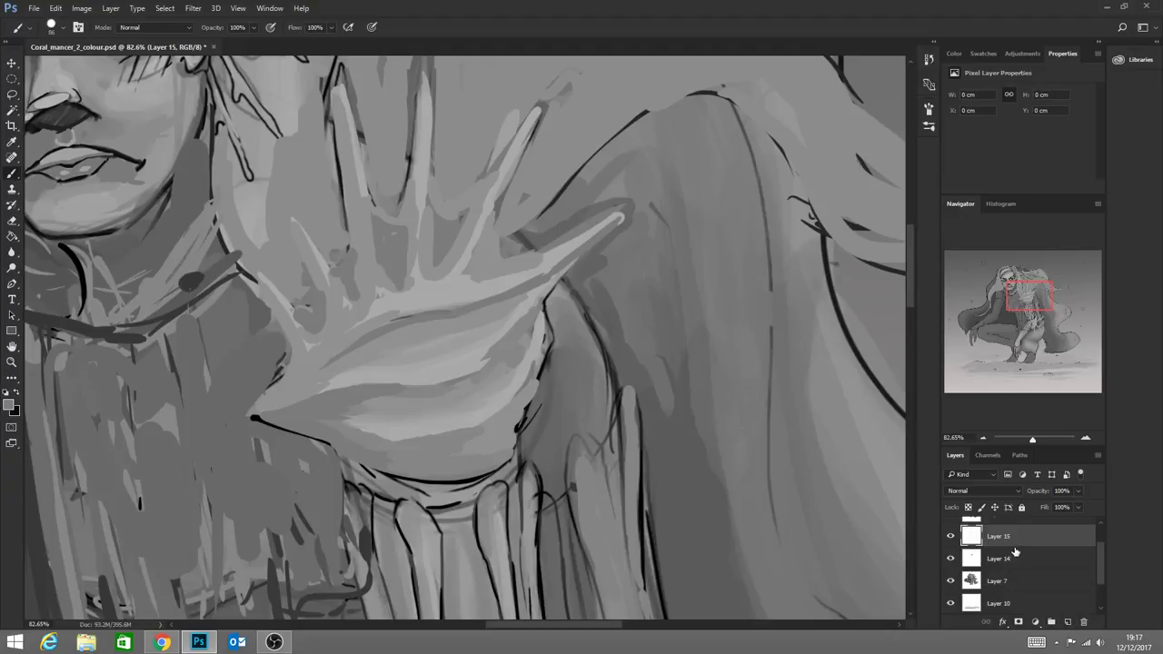
right_click(1014, 546)
click(895, 304)
Blend sampled light and darker greys along the shell's rim from the far-right spike toward its left end
alt+click(576, 246)
mouse_move(601, 227)
mouse_down()
mouse_move(536, 264)
mouse_move(365, 315)
mouse_up()
drag(537, 266, 313, 337)
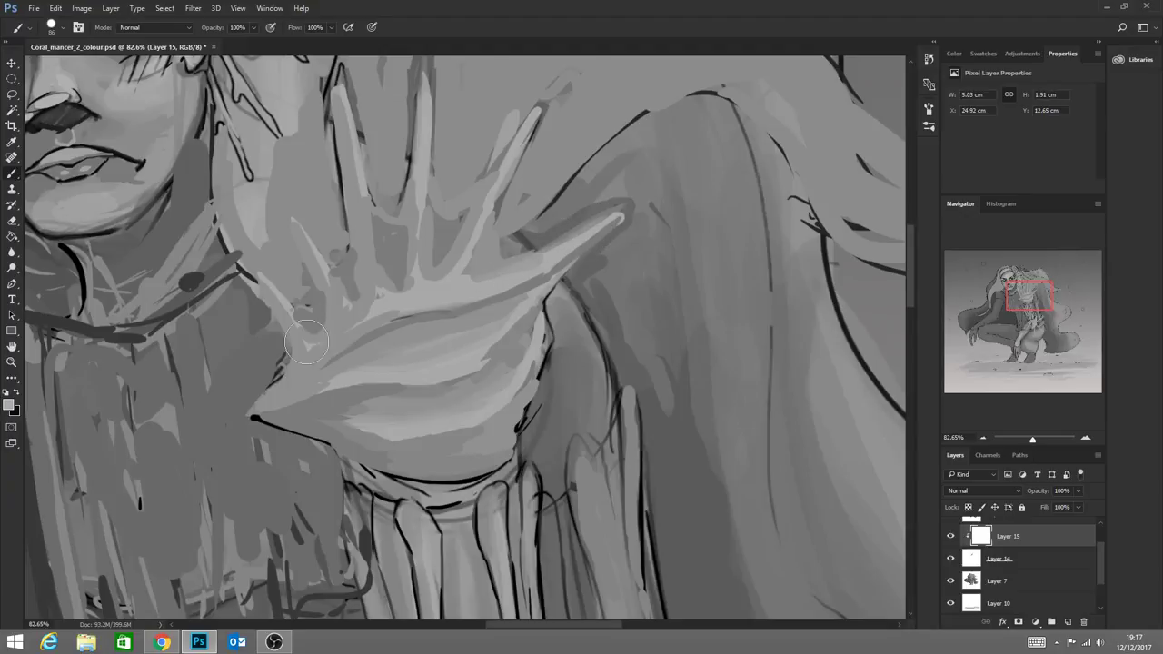
alt+click(558, 268)
drag(600, 242, 357, 354)
drag(553, 271, 393, 333)
drag(522, 291, 317, 361)
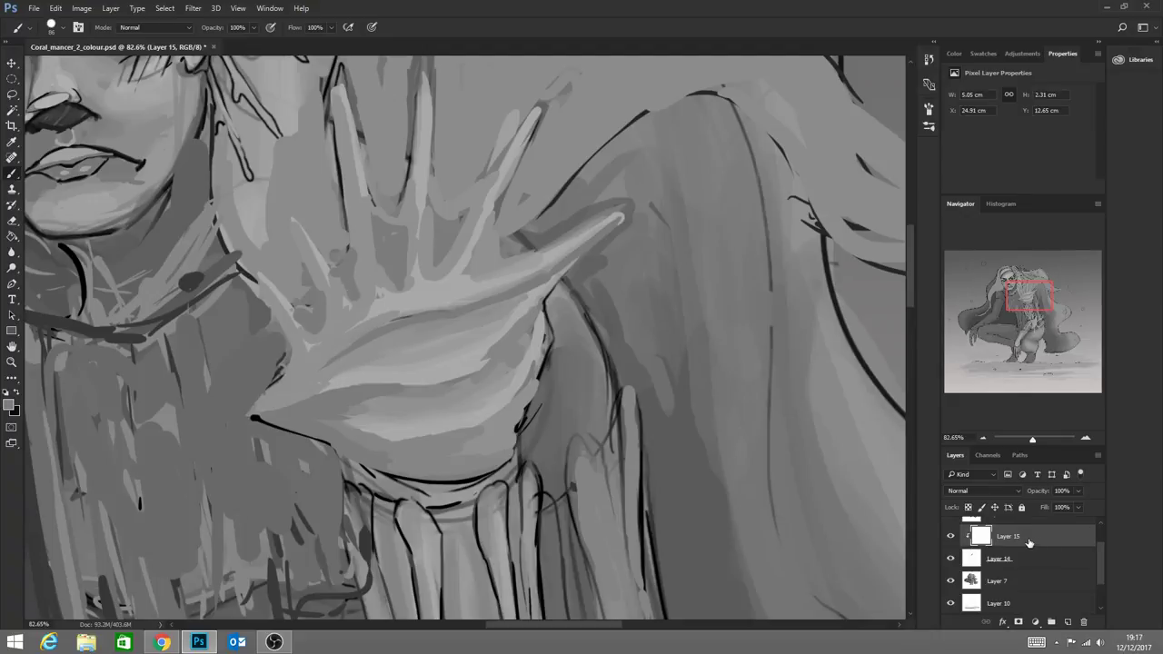
Release the new layer's clipping mask and blend soft grey along the rim's left half and up into the central spikes
right_click(1028, 543)
click(957, 301)
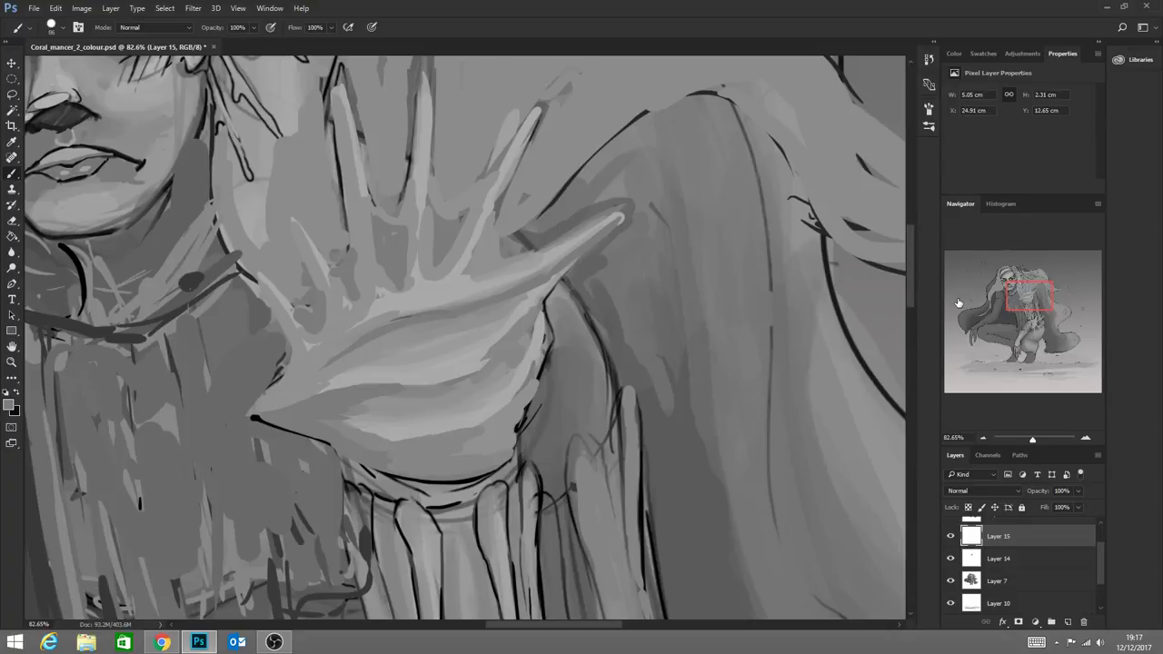
alt+click(388, 320)
drag(382, 324, 329, 349)
drag(412, 313, 318, 350)
mouse_move(445, 300)
mouse_down()
mouse_move(321, 353)
mouse_move(371, 284)
mouse_move(320, 357)
mouse_move(382, 278)
mouse_move(330, 357)
mouse_move(377, 306)
mouse_move(336, 346)
mouse_move(357, 321)
mouse_move(339, 287)
mouse_move(345, 326)
mouse_move(309, 231)
mouse_move(307, 245)
mouse_move(337, 309)
mouse_move(360, 251)
mouse_move(343, 99)
mouse_move(377, 308)
mouse_move(368, 198)
mouse_move(425, 291)
mouse_move(366, 203)
mouse_move(420, 288)
mouse_move(404, 265)
mouse_move(430, 154)
mouse_move(420, 118)
mouse_move(418, 244)
mouse_up()
Soften the base of the spike right of centre with sampled greys, blending it into the webbing beside it
alt+click(340, 297)
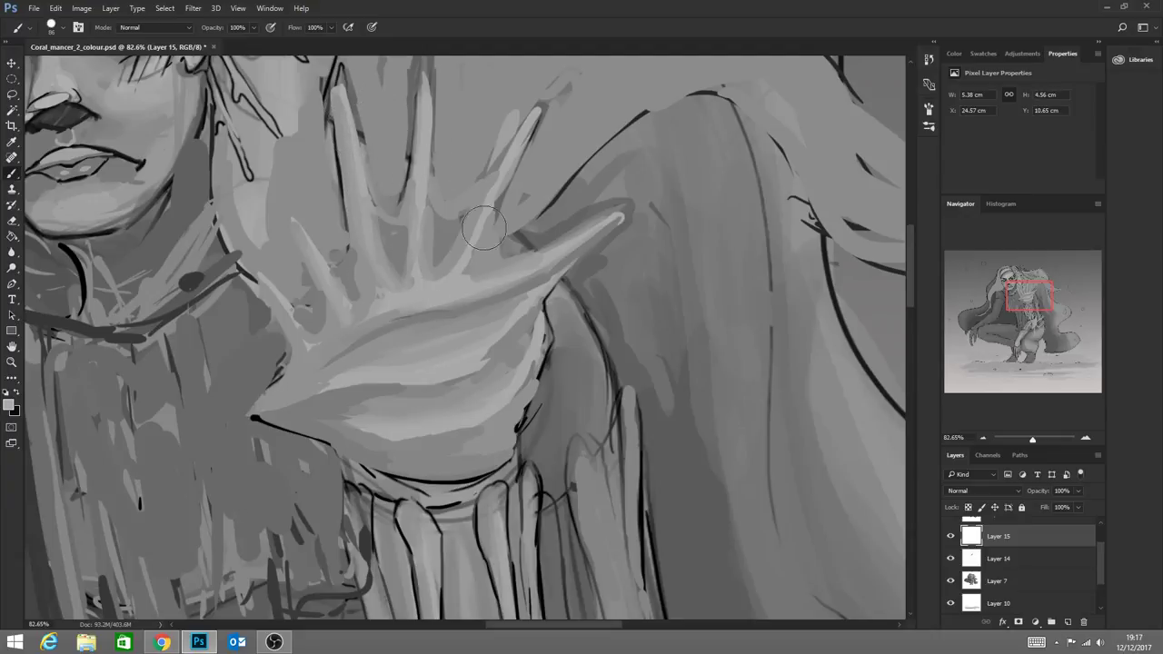
drag(485, 227, 430, 267)
mouse_move(497, 184)
mouse_down()
mouse_move(398, 281)
mouse_move(436, 277)
mouse_up()
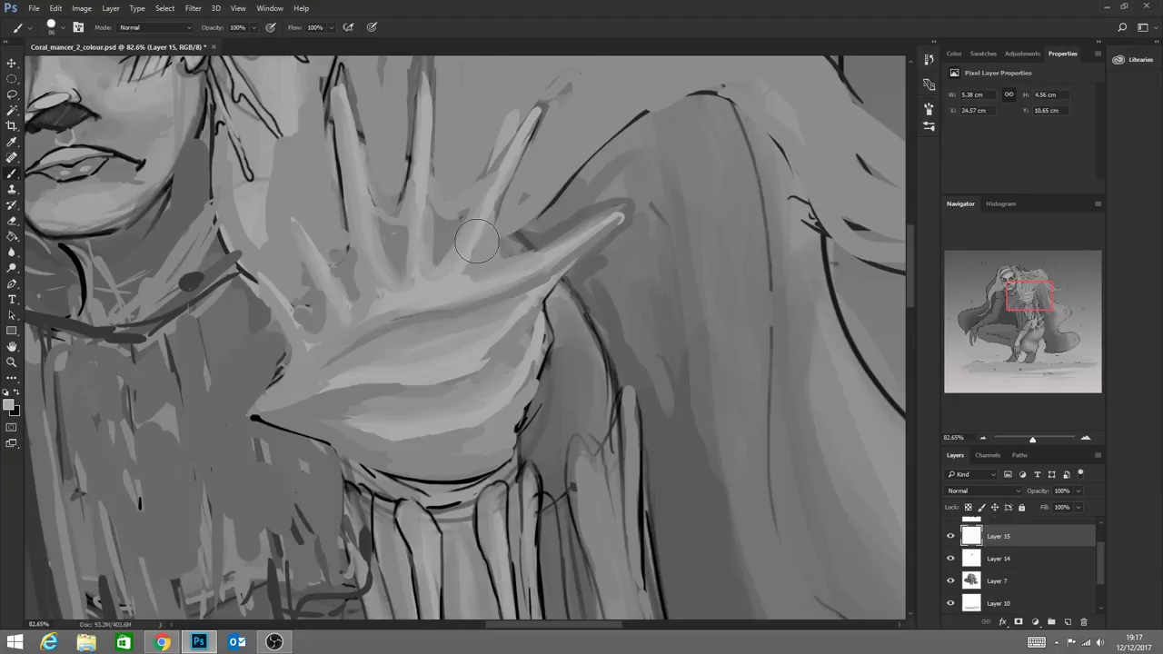
alt+click(424, 271)
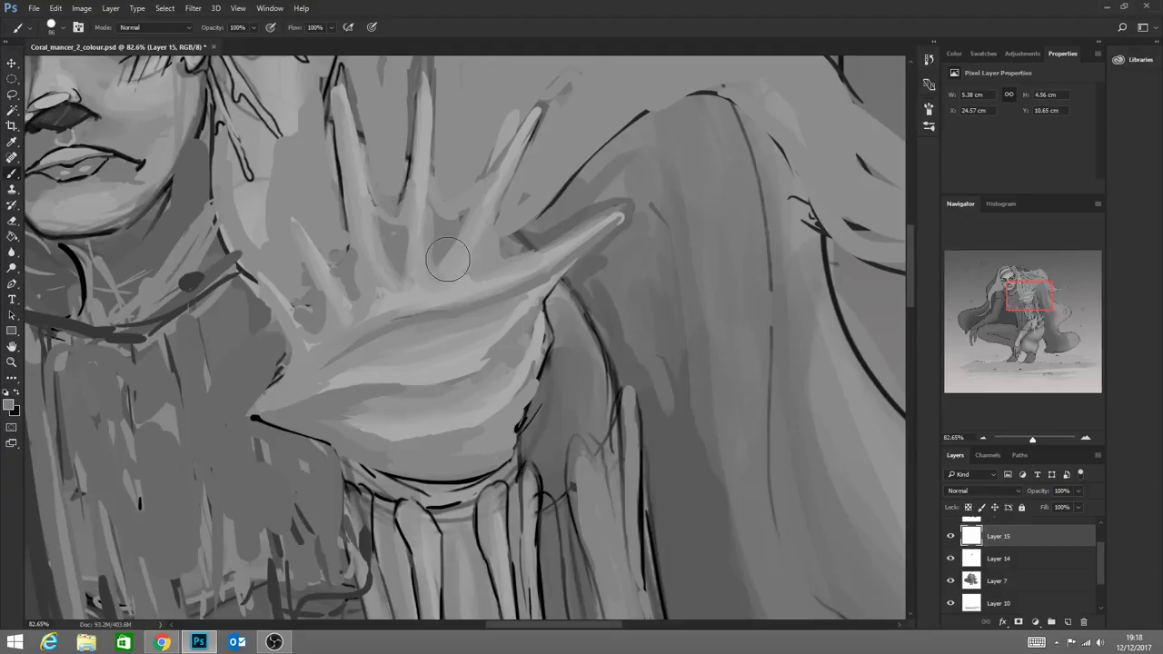
alt+click(428, 260)
drag(436, 265, 493, 177)
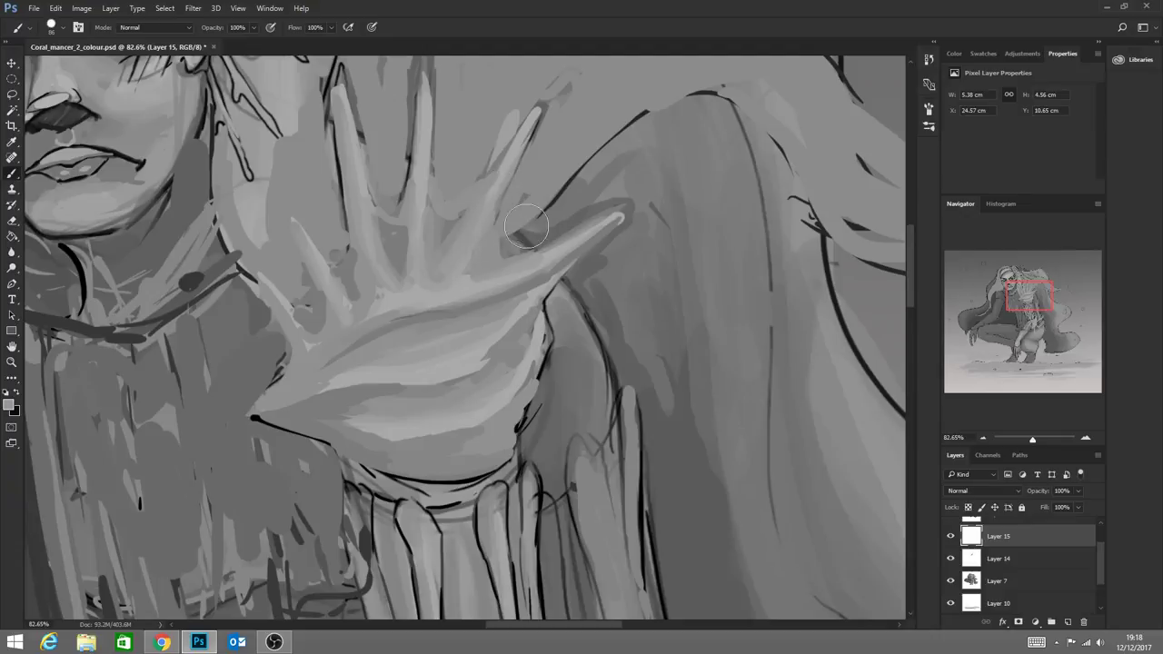
alt+click(447, 233)
drag(445, 244, 476, 204)
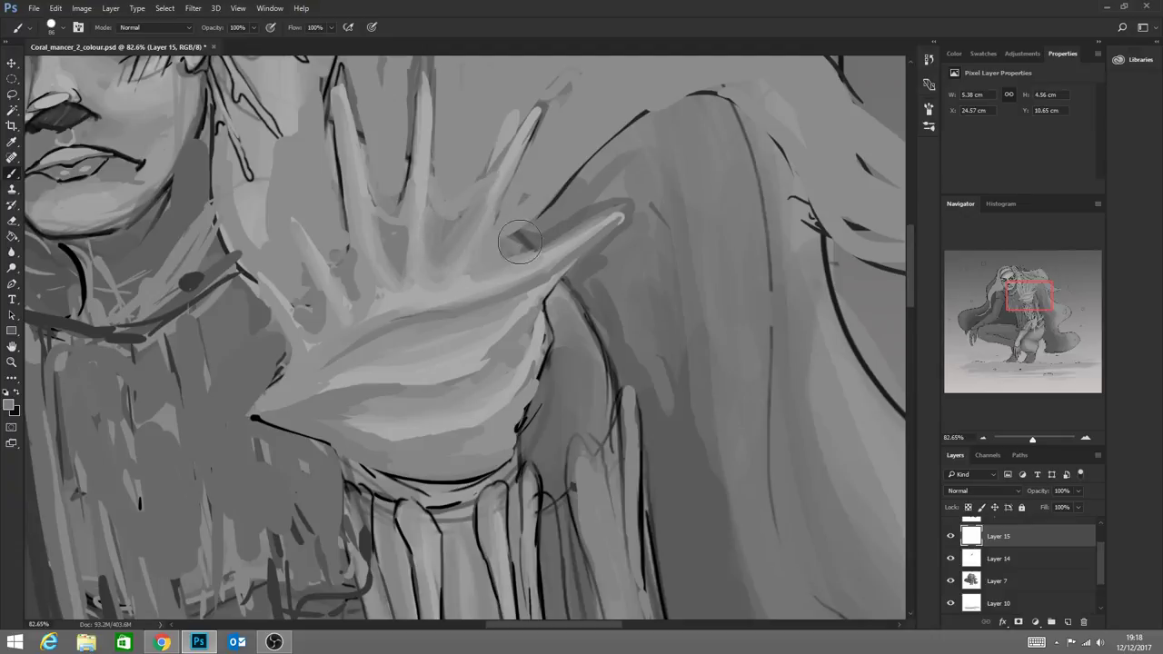
Smooth the crease beneath the spiked rim with soft grey strokes from the far-right spike to the shell's left end
mouse_move(564, 272)
mouse_down()
mouse_move(504, 301)
mouse_move(315, 348)
mouse_up()
drag(475, 319, 281, 400)
drag(369, 348, 289, 386)
drag(542, 294, 364, 343)
drag(563, 278, 298, 362)
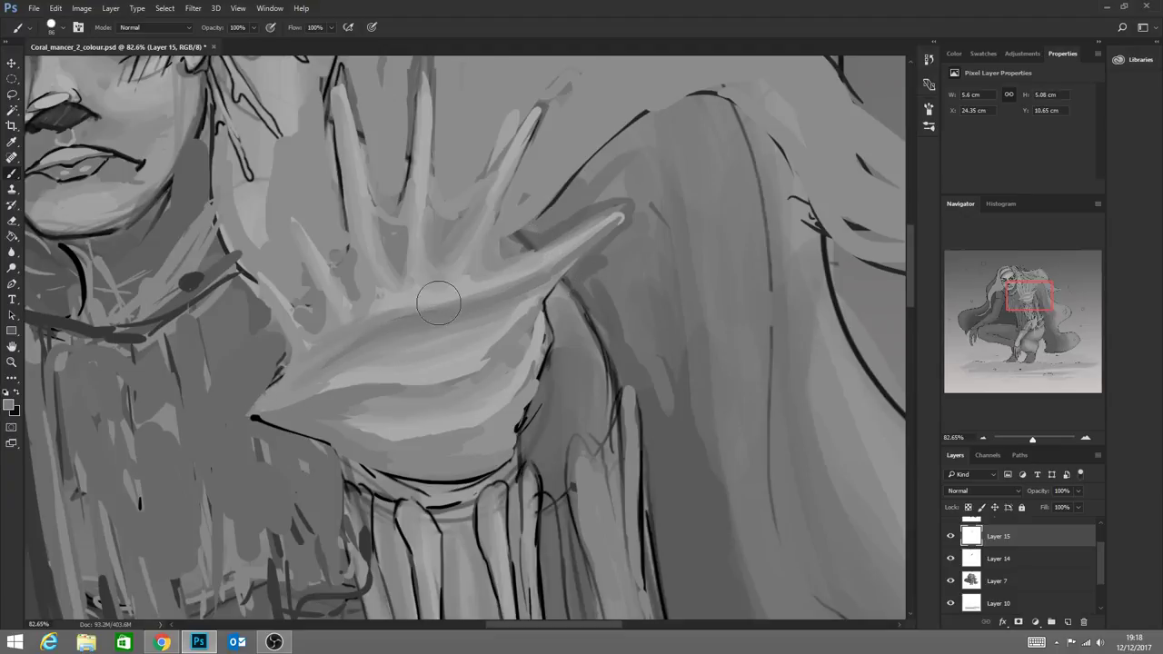
drag(439, 302, 325, 366)
drag(390, 319, 337, 352)
drag(492, 302, 548, 285)
mouse_move(377, 324)
mouse_down()
mouse_move(534, 293)
mouse_move(294, 391)
mouse_move(505, 319)
mouse_move(398, 348)
mouse_move(521, 298)
mouse_move(373, 375)
mouse_move(536, 298)
mouse_move(497, 342)
mouse_move(538, 298)
mouse_move(390, 398)
mouse_move(501, 313)
mouse_move(543, 242)
mouse_move(561, 289)
mouse_move(486, 323)
mouse_move(538, 279)
mouse_move(539, 307)
mouse_move(576, 250)
mouse_up()
Blend the light ridges and darker folds across the lower half of the shell into smooth gradients
mouse_move(545, 297)
mouse_down()
mouse_move(456, 360)
mouse_move(371, 391)
mouse_up()
mouse_move(500, 353)
mouse_down()
mouse_move(261, 407)
mouse_move(482, 354)
mouse_move(301, 378)
mouse_move(383, 374)
mouse_move(547, 286)
mouse_move(449, 347)
mouse_move(322, 376)
mouse_move(517, 312)
mouse_move(403, 383)
mouse_move(564, 274)
mouse_move(463, 399)
mouse_move(537, 314)
mouse_move(426, 406)
mouse_move(514, 333)
mouse_move(306, 413)
mouse_move(437, 459)
mouse_move(306, 408)
mouse_move(450, 460)
mouse_move(326, 421)
mouse_move(448, 458)
mouse_move(332, 428)
mouse_move(413, 469)
mouse_move(479, 442)
mouse_move(302, 411)
mouse_move(369, 437)
mouse_move(490, 419)
mouse_move(419, 434)
mouse_move(526, 354)
mouse_move(503, 409)
mouse_move(476, 408)
mouse_move(535, 364)
mouse_move(387, 434)
mouse_up()
alt+click(511, 383)
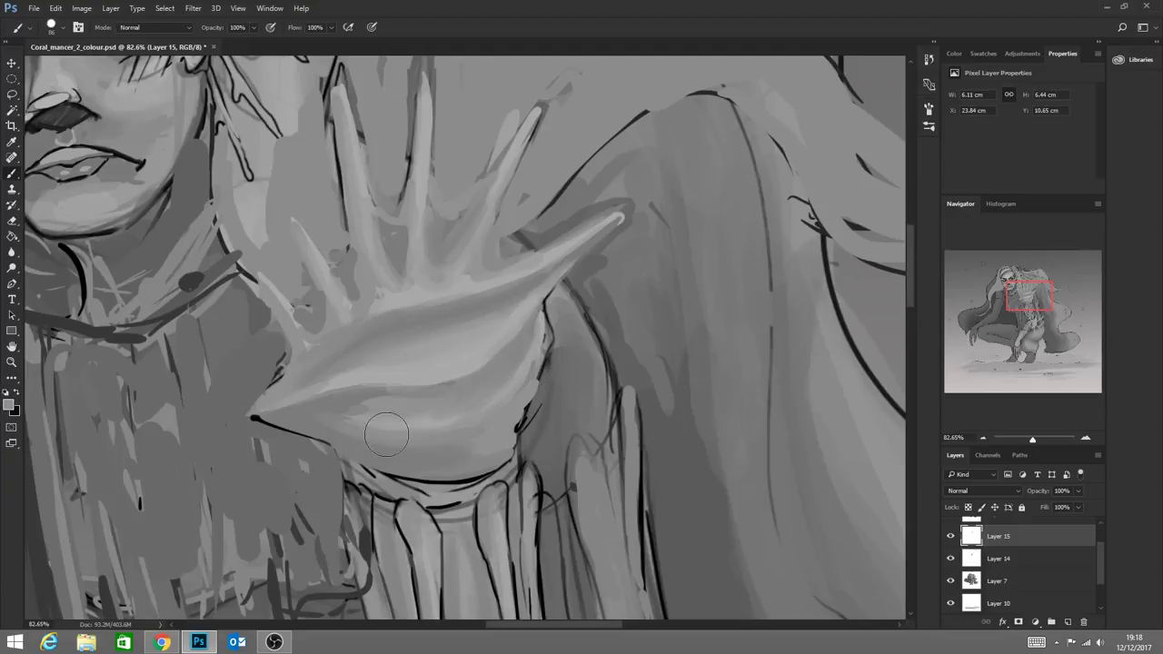
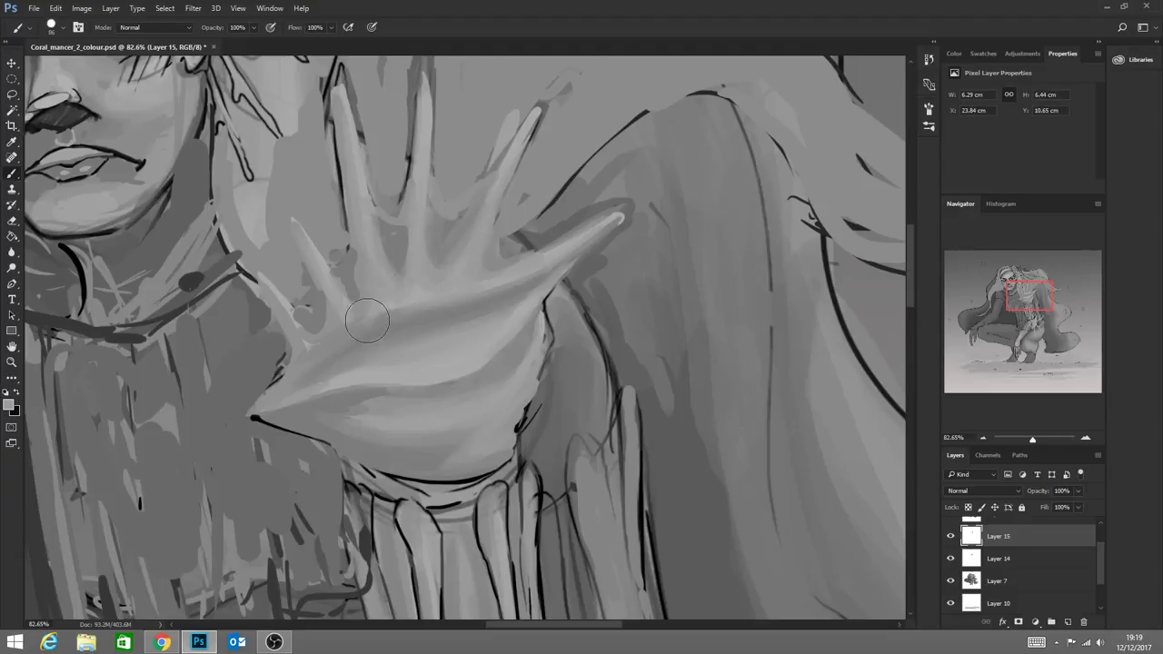
Blend sampled greys around the bases of the two short left spikes and along the tall left spike's outer edge
alt+click(319, 258)
mouse_move(337, 295)
mouse_down()
mouse_move(355, 277)
mouse_move(381, 286)
mouse_up()
mouse_move(266, 291)
mouse_down()
mouse_move(307, 351)
mouse_move(269, 291)
mouse_move(317, 313)
mouse_move(279, 308)
mouse_move(348, 294)
mouse_up()
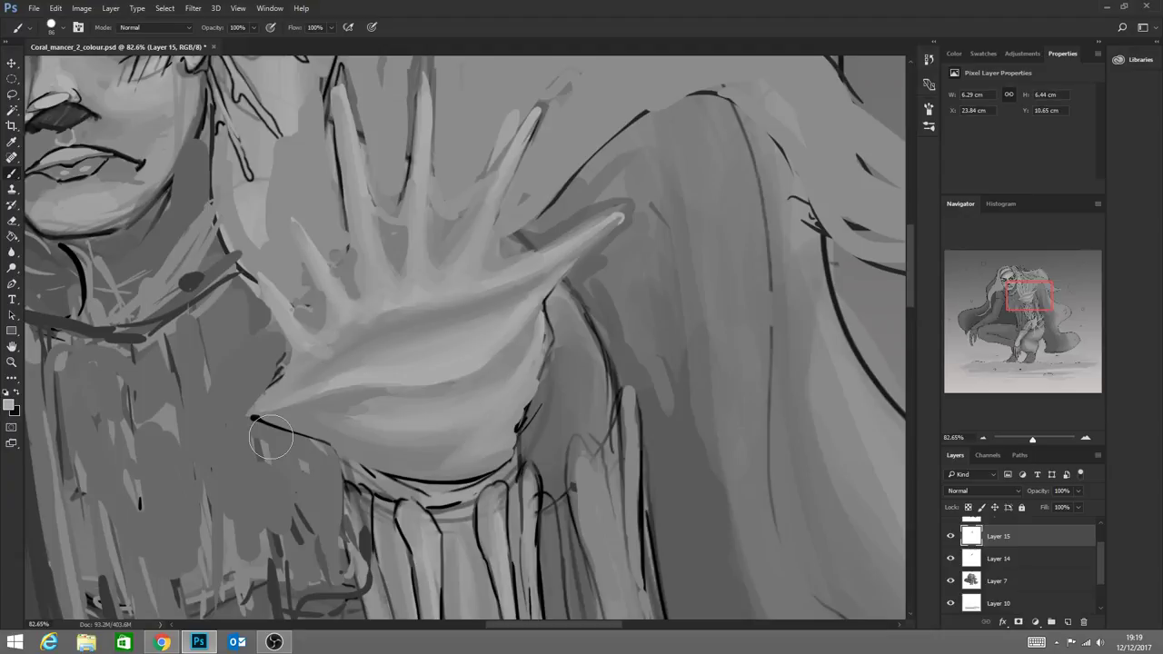
alt+click(318, 312)
drag(319, 288, 326, 307)
drag(330, 136, 342, 225)
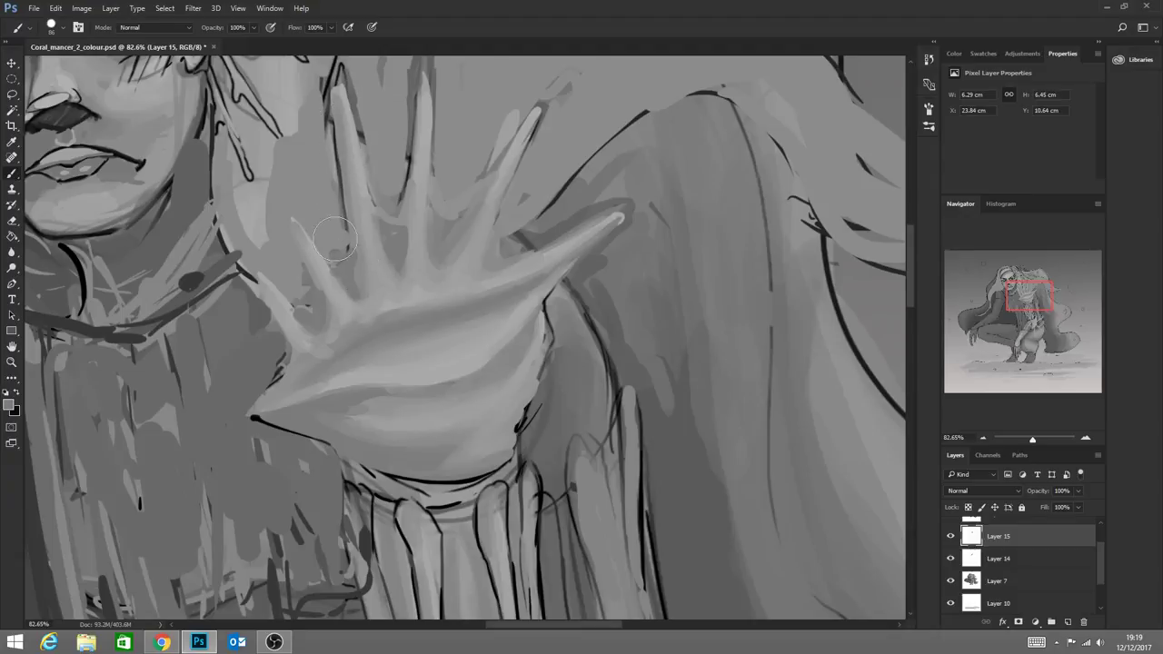
Reduce the brush size to 47 px and shade the left edges of the two tall spikes
click(63, 30)
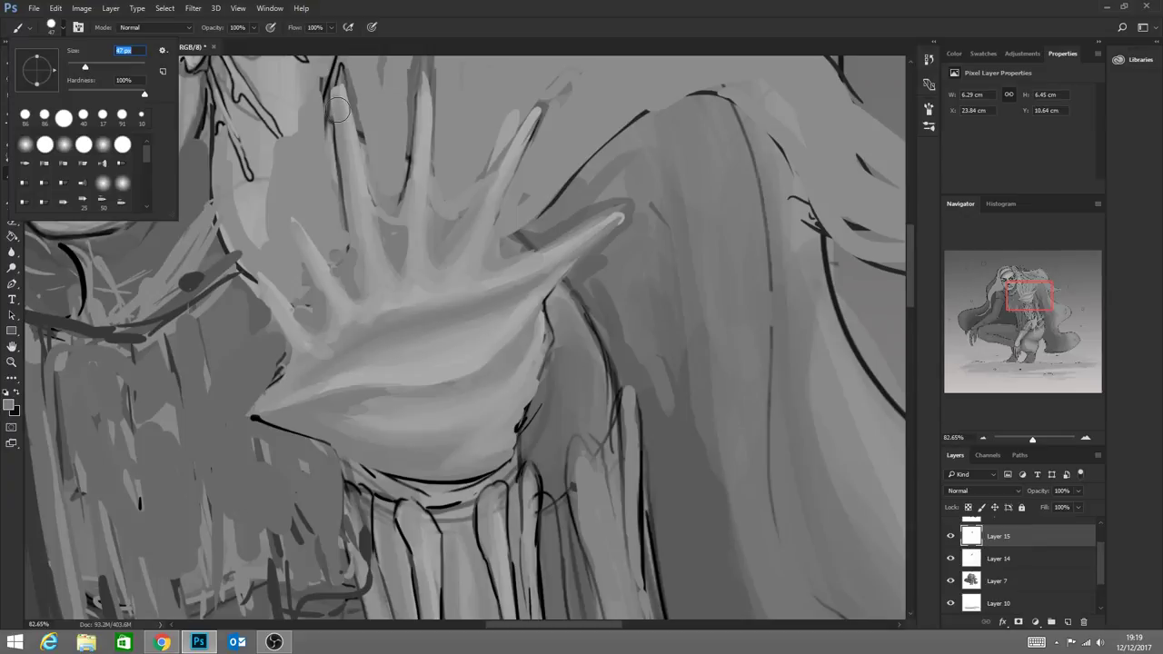
key(Return)
drag(353, 240, 342, 138)
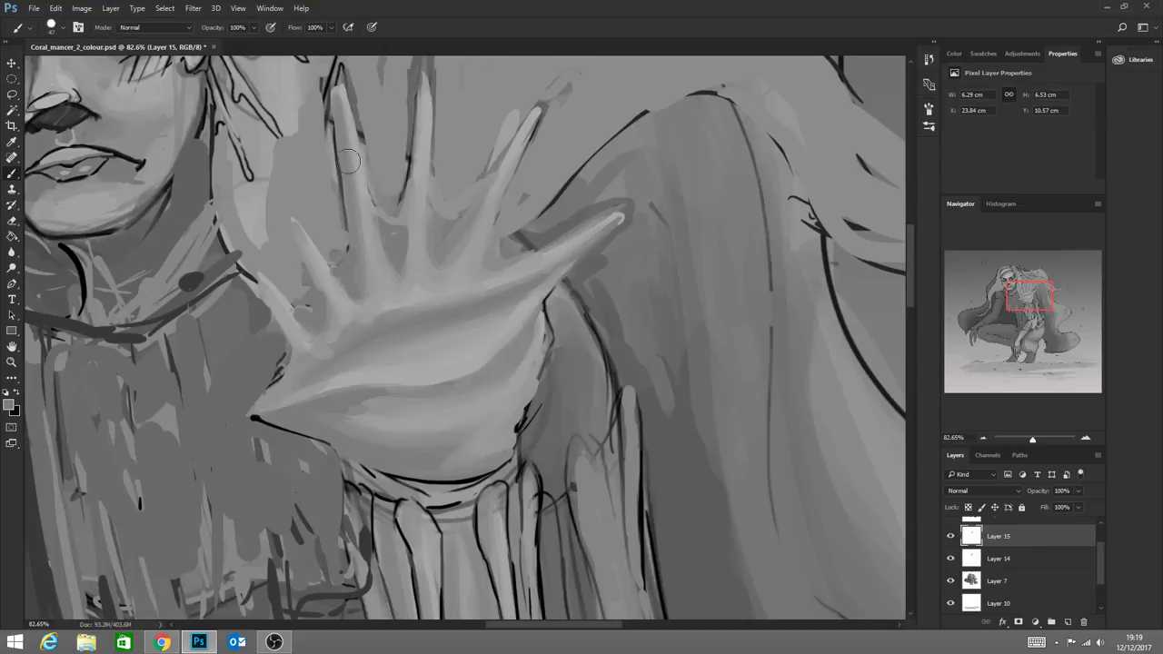
drag(414, 103, 403, 285)
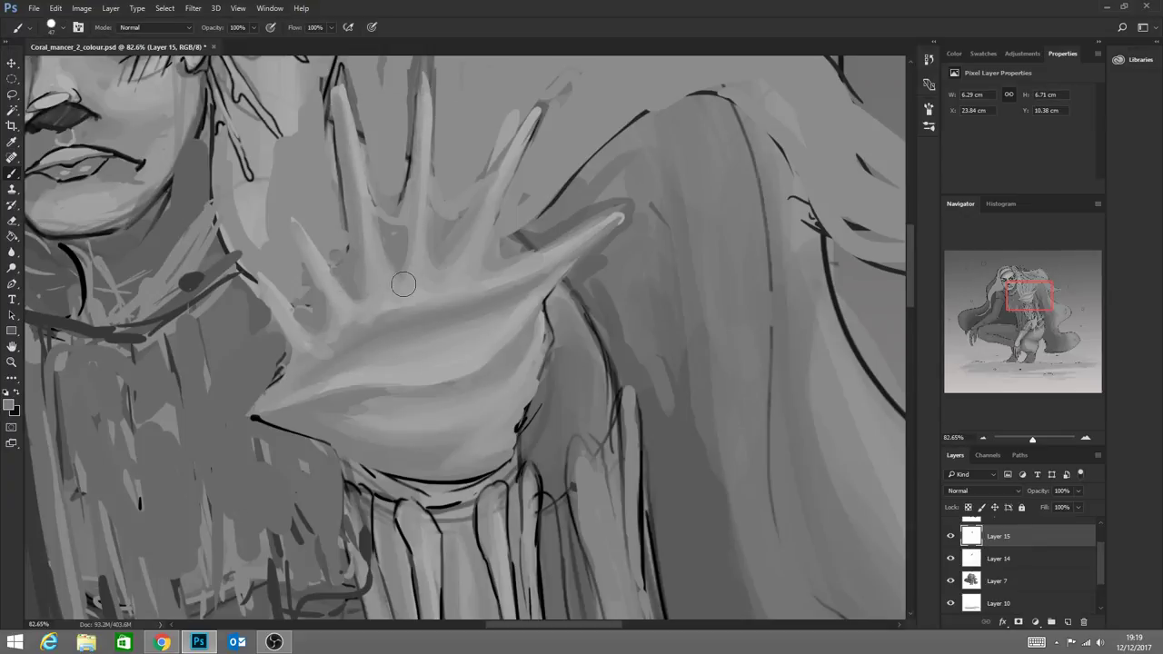
Shade the webbing between the tall spikes with sampled greys and refine the two right spikes
alt+click(394, 220)
drag(438, 226, 440, 250)
key(alt)
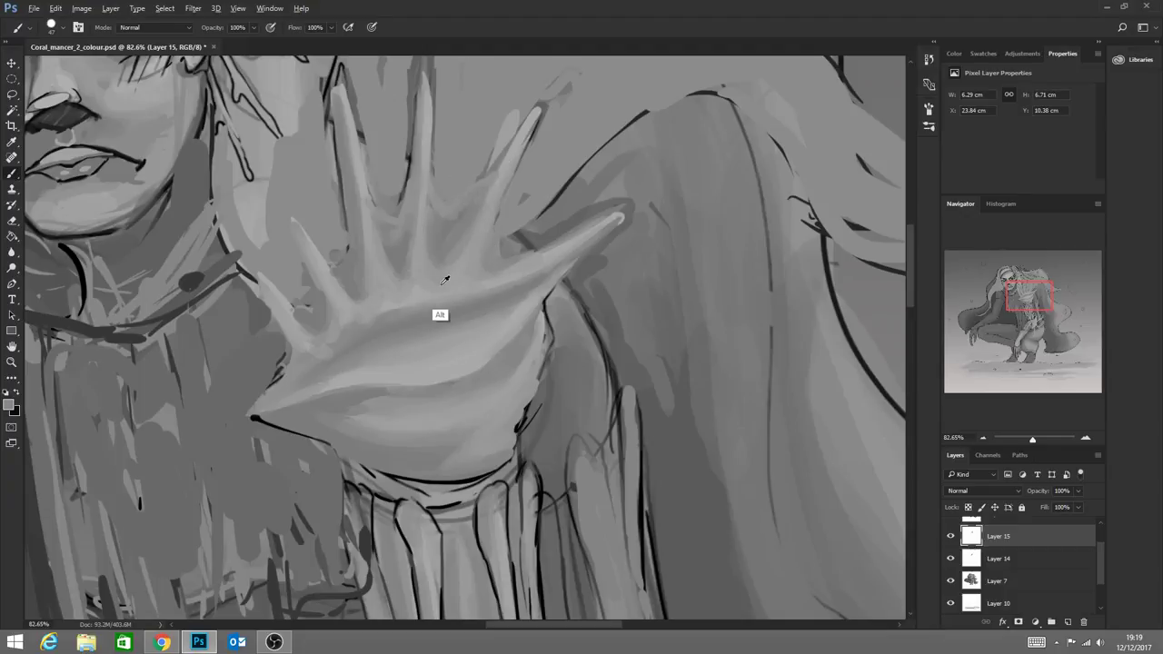
alt+click(369, 320)
drag(547, 266, 617, 222)
mouse_move(477, 295)
mouse_down()
mouse_move(497, 176)
mouse_move(445, 263)
mouse_move(430, 236)
mouse_move(458, 241)
mouse_move(488, 191)
mouse_move(435, 218)
mouse_up()
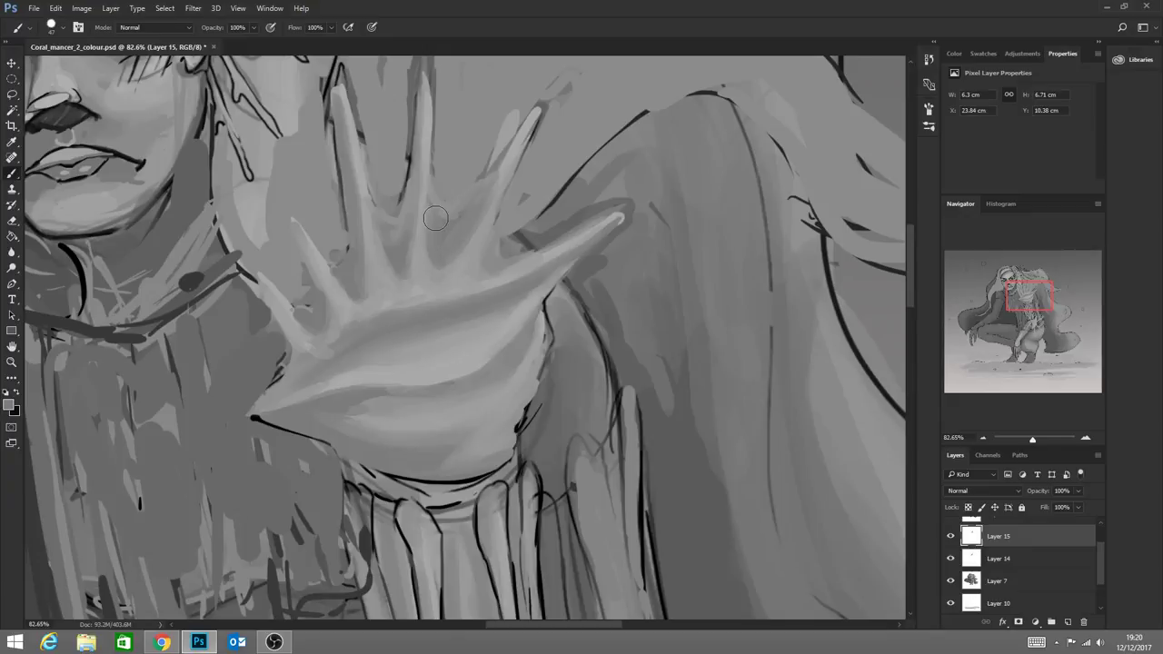
mouse_move(366, 250)
mouse_down()
mouse_move(404, 246)
mouse_move(420, 188)
mouse_move(398, 274)
mouse_move(419, 174)
mouse_move(400, 266)
mouse_up()
alt+click(532, 129)
drag(524, 150, 510, 185)
Turn off Transfer in the brush settings
click(12, 361)
drag(384, 523, 321, 510)
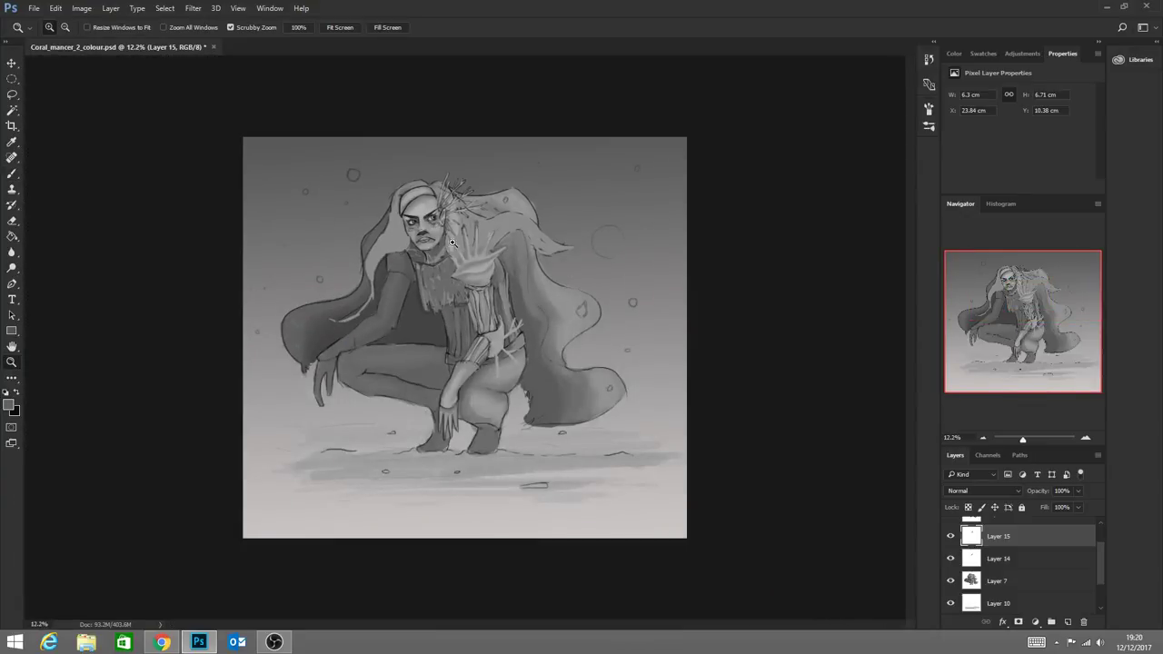
drag(451, 242, 486, 98)
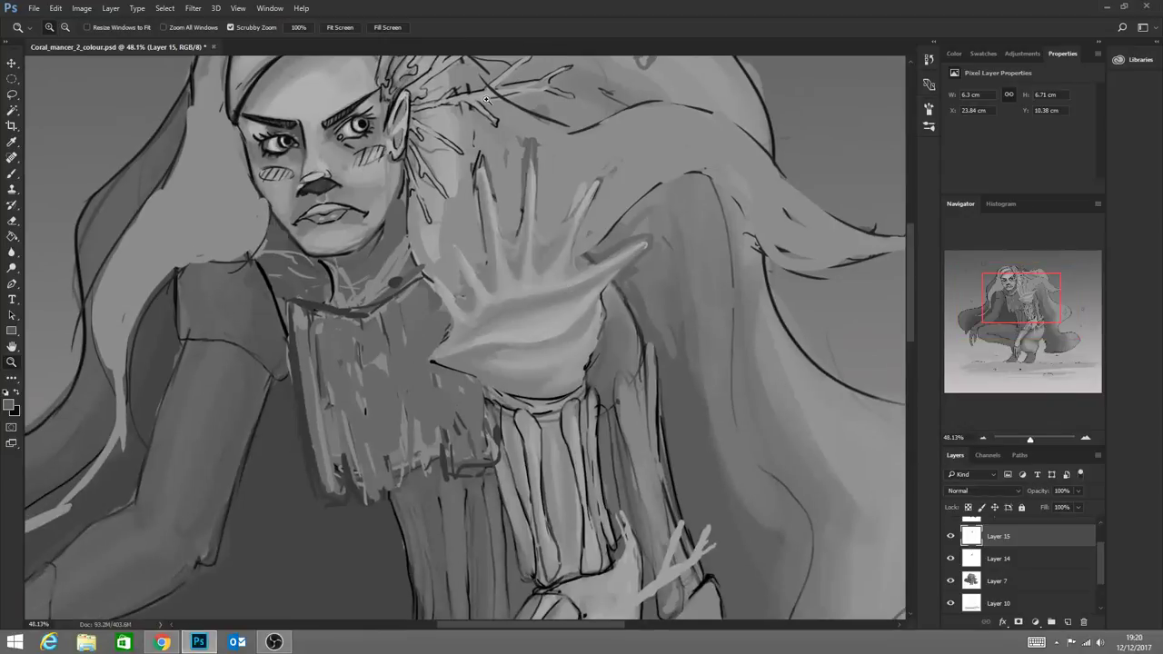
click(13, 173)
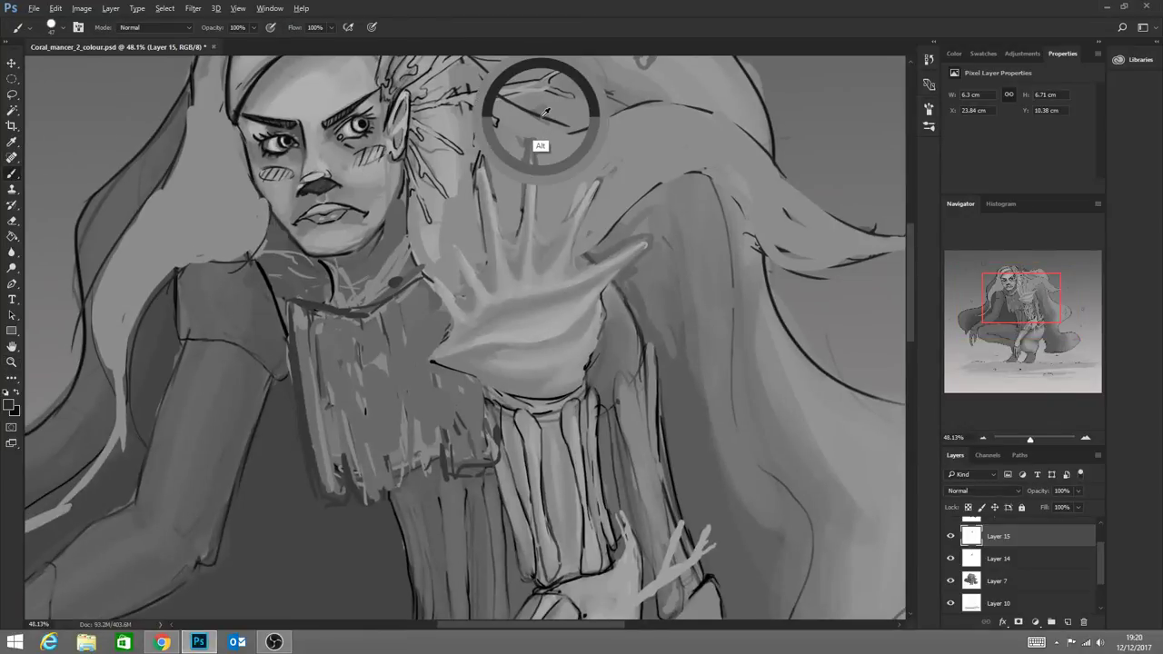
click(80, 27)
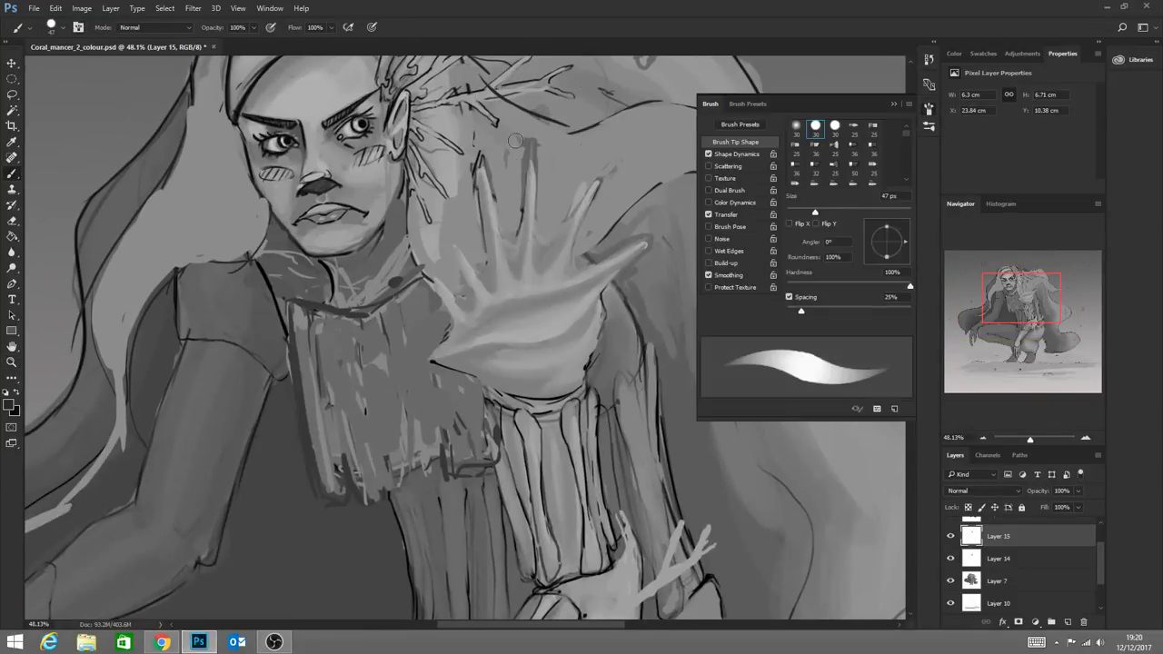
click(710, 214)
click(895, 105)
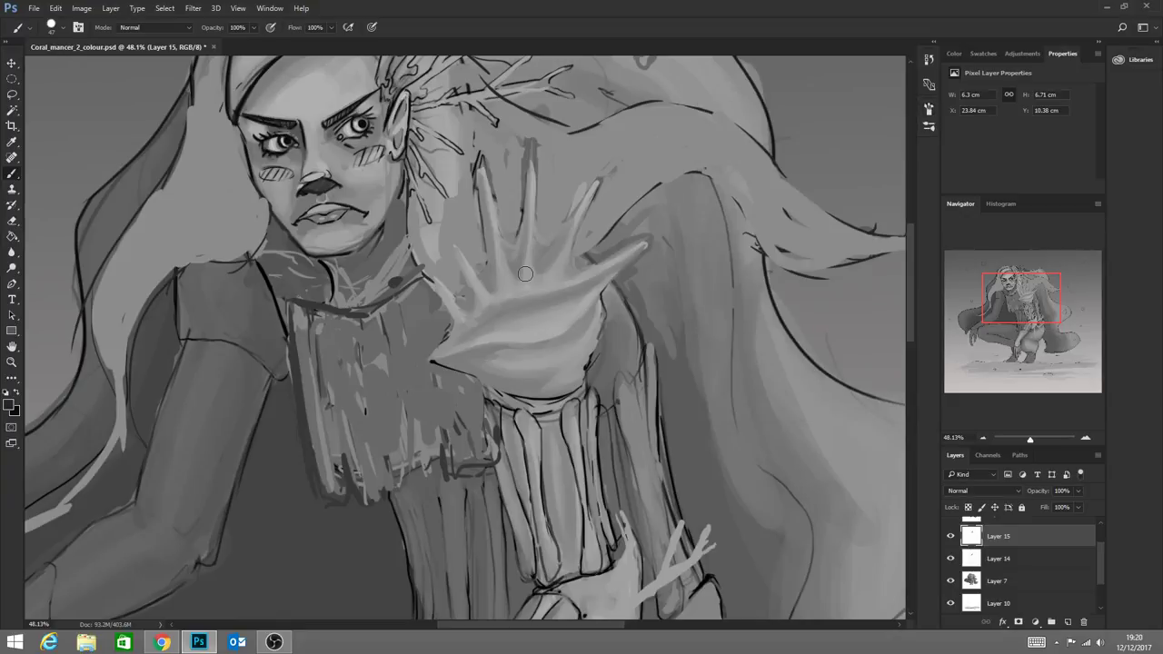
Outline the shoulder shell's upper-left edge and the two short left spikes with thin dark brush lines
click(12, 361)
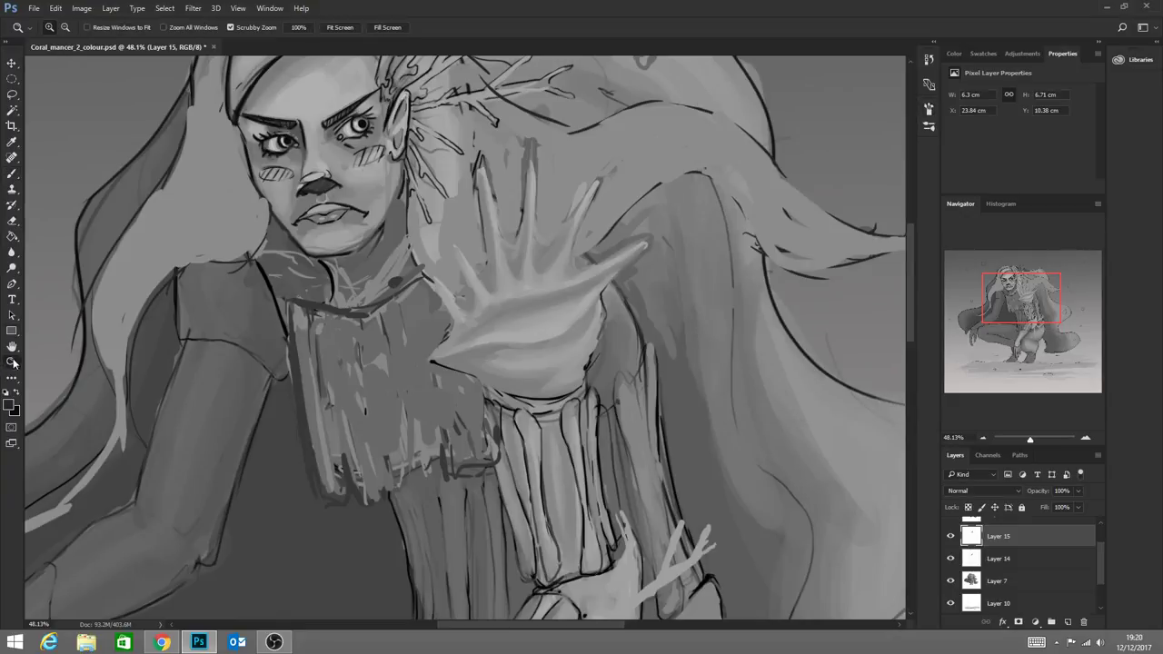
click(491, 297)
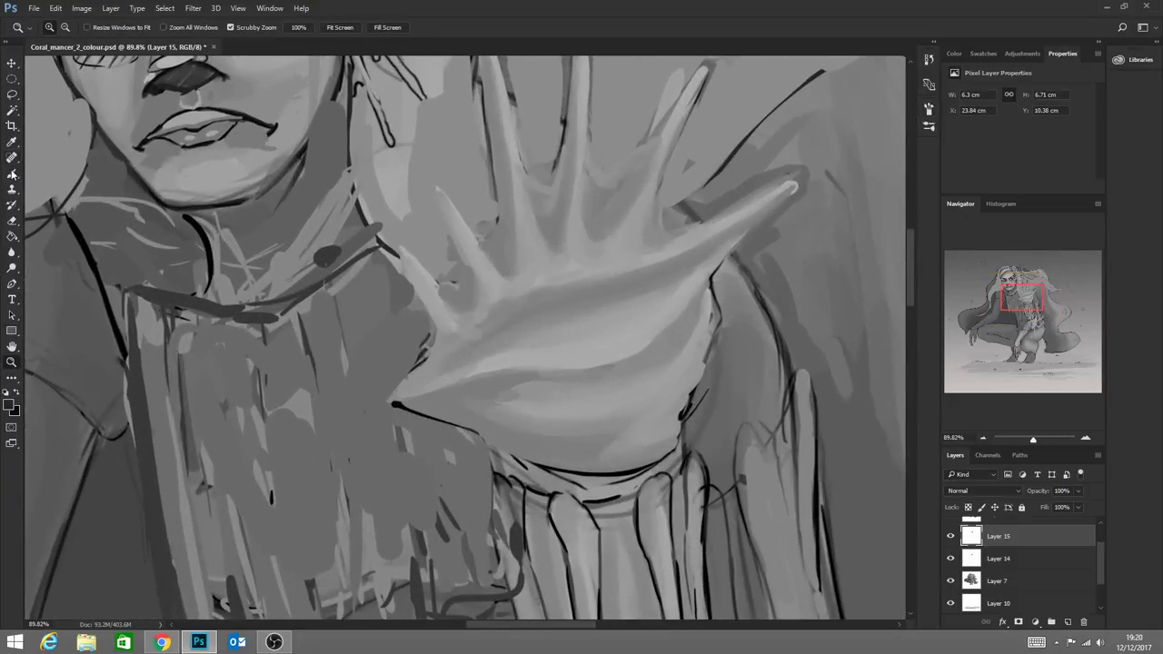
click(11, 174)
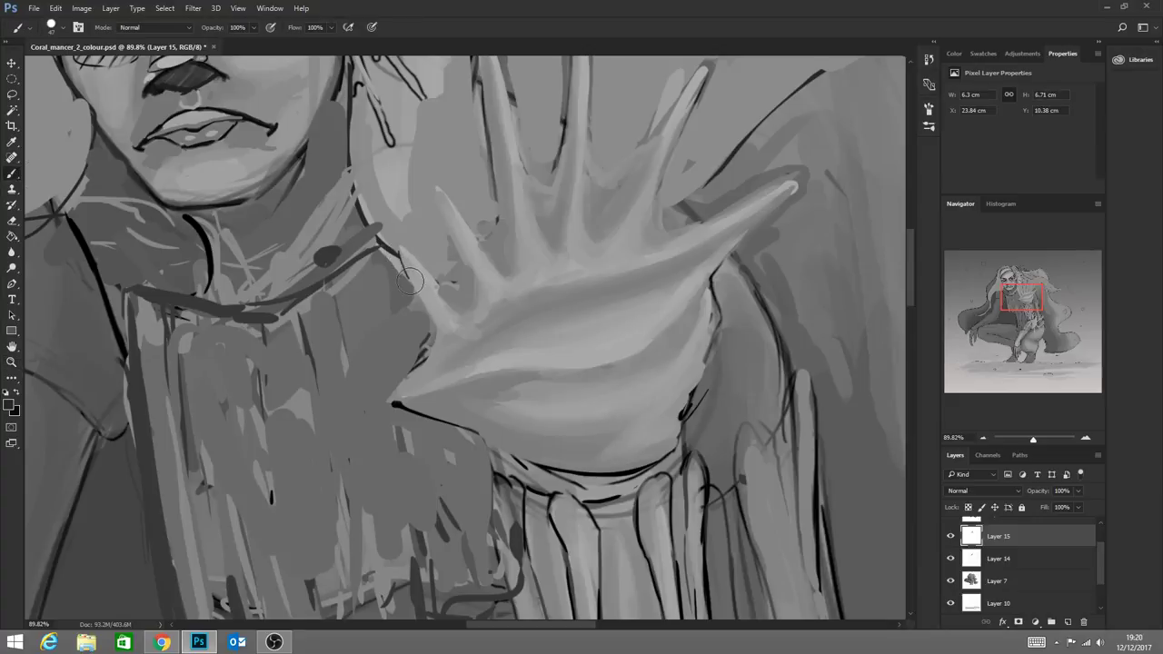
mouse_move(410, 282)
mouse_down()
mouse_move(440, 355)
mouse_move(418, 362)
mouse_move(387, 414)
mouse_up()
mouse_move(447, 290)
mouse_down()
mouse_move(401, 246)
mouse_move(453, 284)
mouse_move(440, 272)
mouse_move(465, 269)
mouse_move(460, 283)
mouse_move(436, 198)
mouse_up()
mouse_move(455, 247)
mouse_down()
mouse_move(437, 188)
mouse_move(483, 261)
mouse_move(448, 199)
mouse_move(482, 242)
mouse_move(499, 214)
mouse_up()
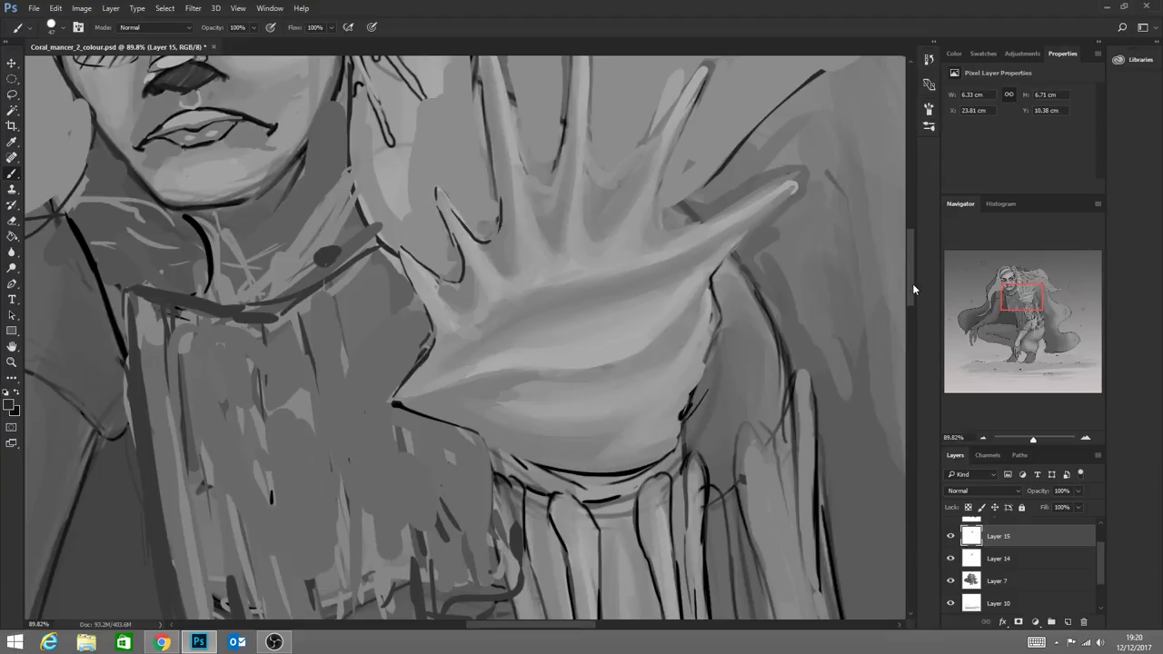
Outline the two tall spikes, the webbing between them and the two right spikes with dark lines
drag(913, 289, 914, 257)
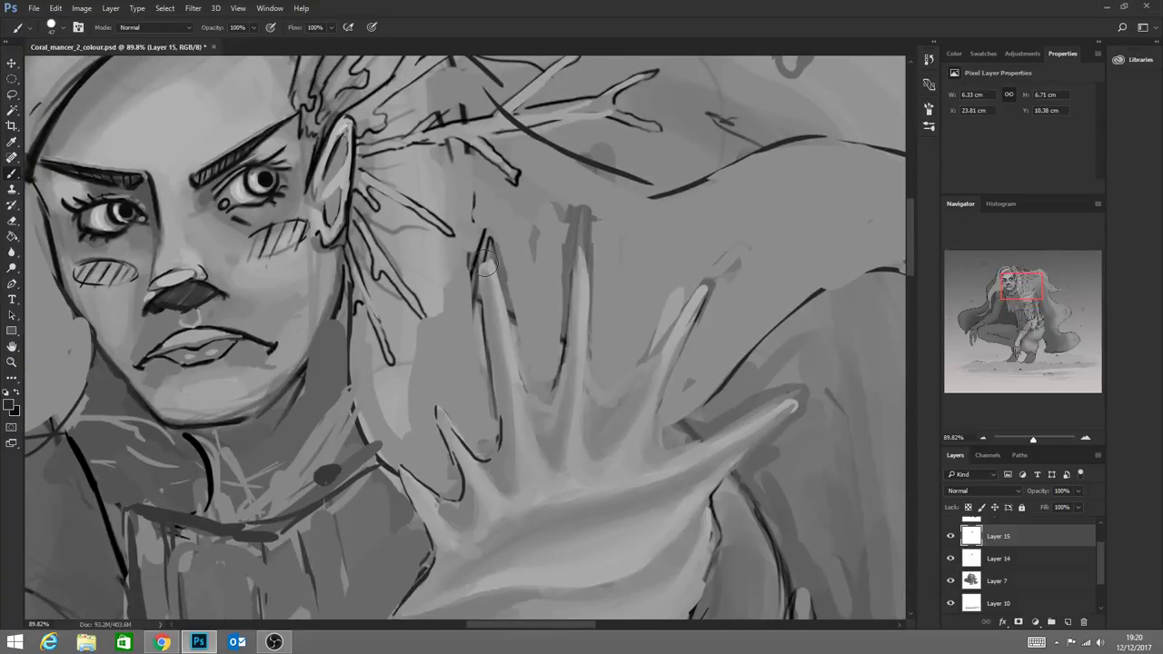
mouse_move(487, 235)
mouse_down()
mouse_move(479, 314)
mouse_move(495, 416)
mouse_up()
mouse_move(492, 238)
mouse_down()
mouse_move(527, 402)
mouse_move(550, 397)
mouse_move(575, 269)
mouse_up()
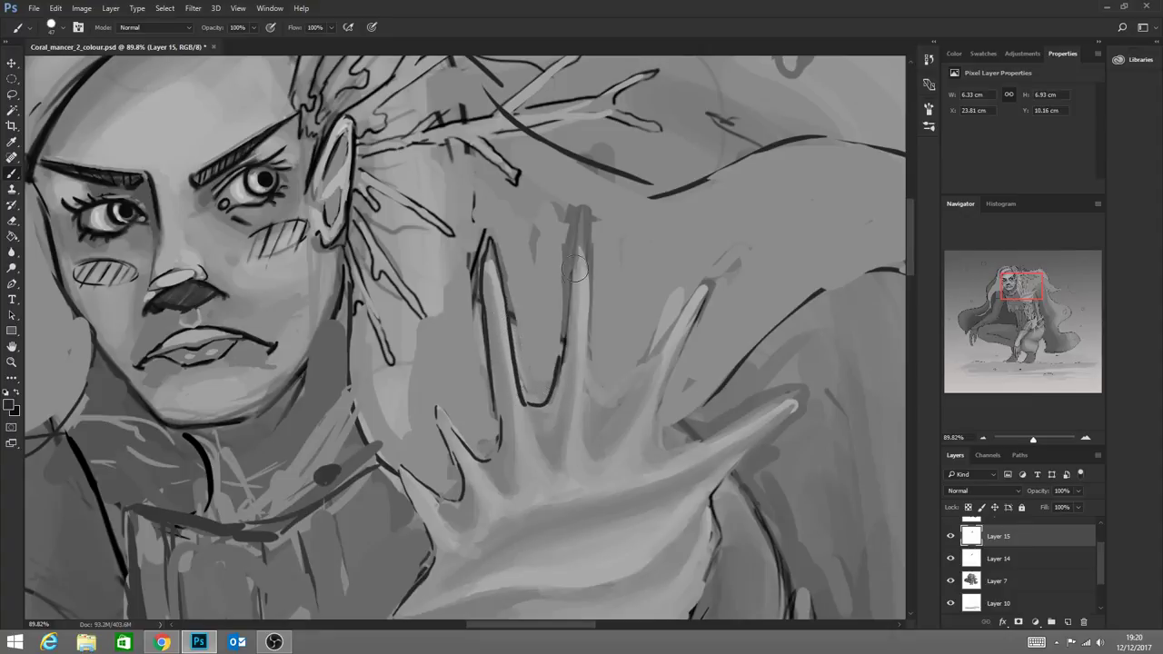
mouse_move(563, 341)
mouse_down()
mouse_move(591, 372)
mouse_move(595, 224)
mouse_move(603, 376)
mouse_move(666, 348)
mouse_move(706, 284)
mouse_move(668, 427)
mouse_move(765, 420)
mouse_move(716, 437)
mouse_move(797, 405)
mouse_up()
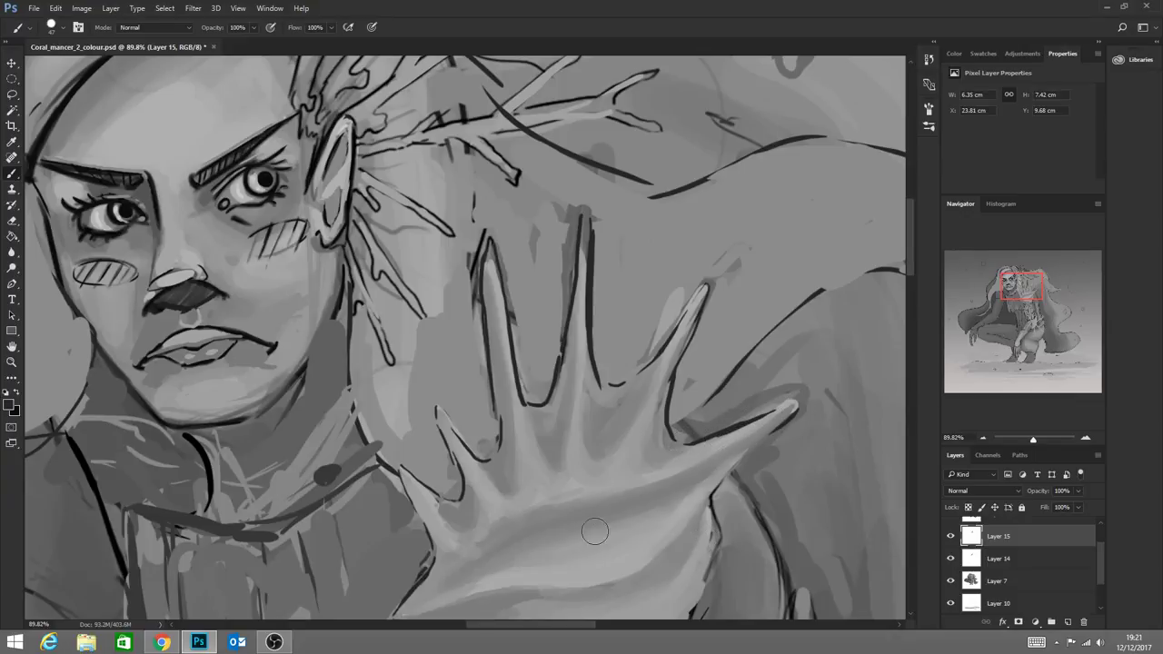
drag(776, 429, 711, 521)
Outline the shell's lower edge from its pointed tip and its right edge with dark lines
scroll(912, 247, down, 5)
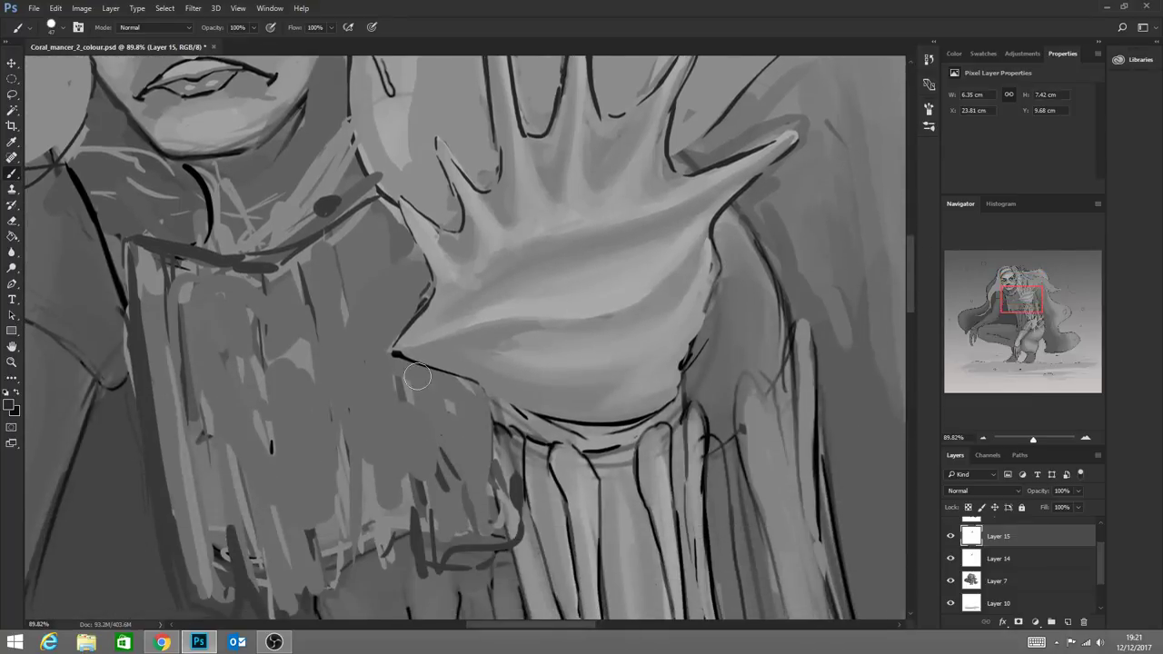
mouse_move(395, 355)
mouse_down()
mouse_move(520, 404)
mouse_move(633, 422)
mouse_move(540, 415)
mouse_move(627, 418)
mouse_up()
mouse_move(716, 288)
mouse_down()
mouse_move(673, 413)
mouse_move(704, 306)
mouse_move(655, 408)
mouse_up()
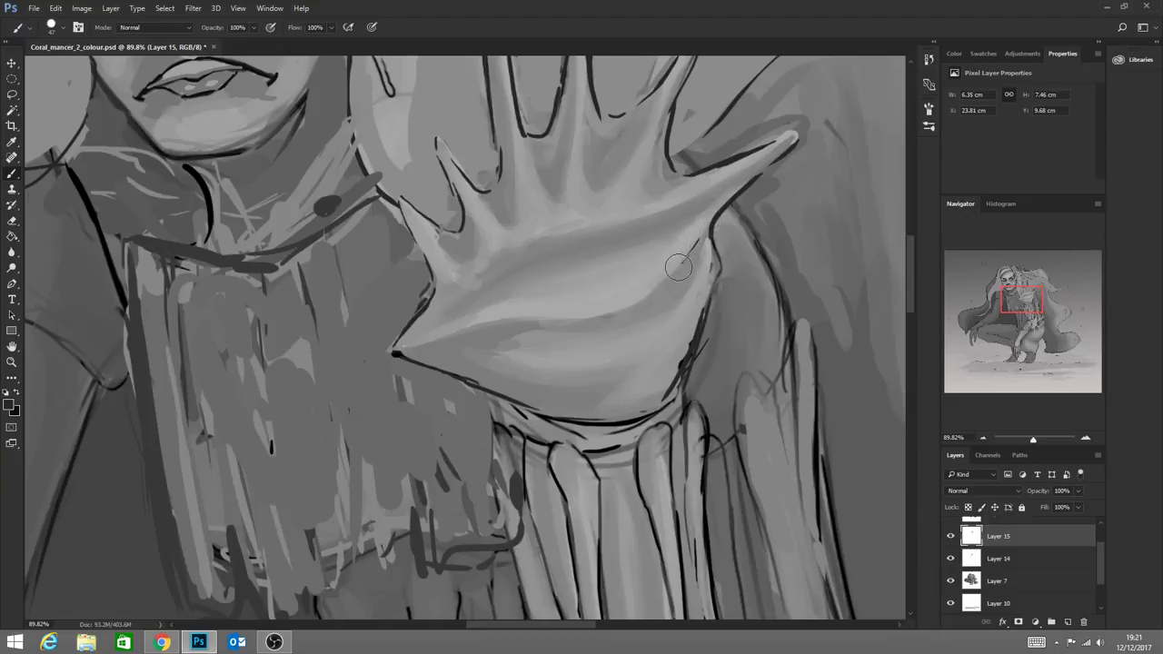
Draw dark fold lines across the shell's body and short creases between the bases of the spikes
drag(705, 242, 646, 298)
mouse_move(656, 218)
mouse_down()
mouse_move(596, 228)
mouse_move(438, 299)
mouse_up()
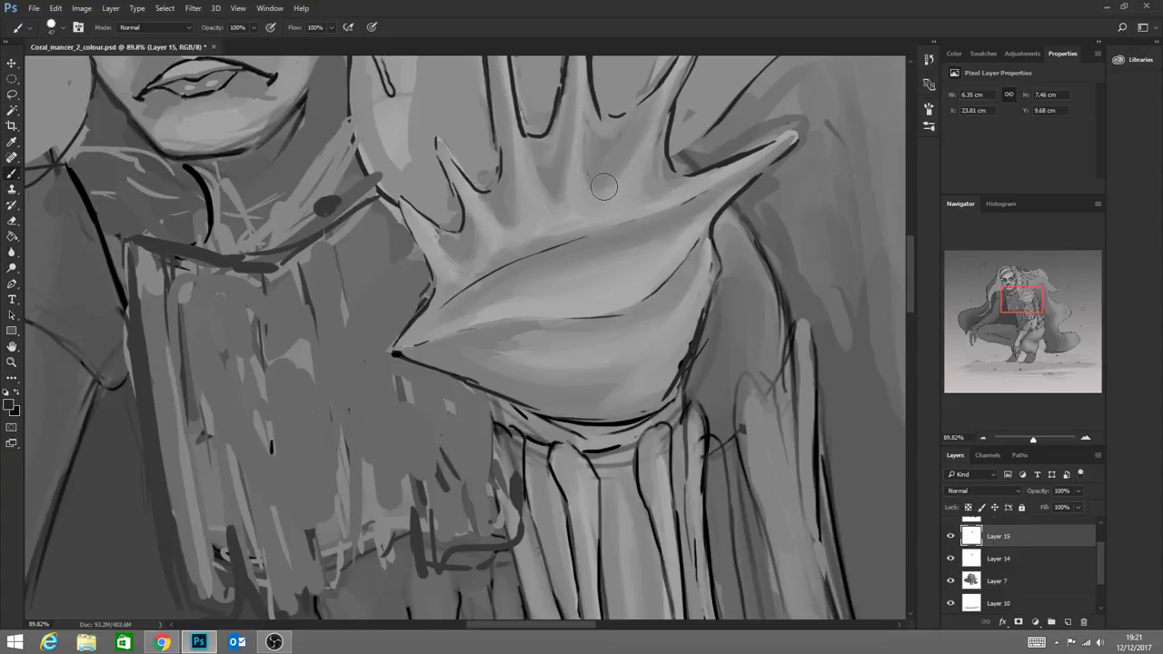
drag(618, 180, 646, 129)
mouse_move(575, 131)
mouse_down()
mouse_move(562, 190)
mouse_move(538, 160)
mouse_up()
mouse_move(512, 213)
mouse_down()
mouse_move(511, 223)
mouse_move(491, 212)
mouse_up()
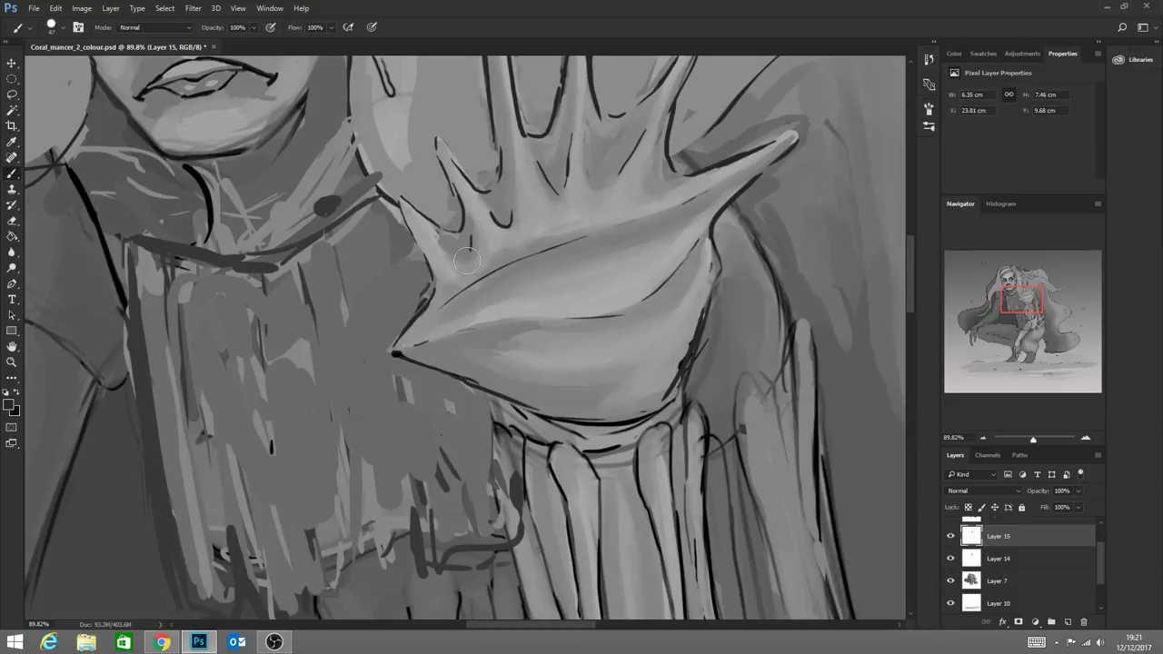
drag(467, 262, 445, 237)
Check the outlined shell against the whole figure and draw a dark contour line from its pointed tip across the lower part
click(12, 361)
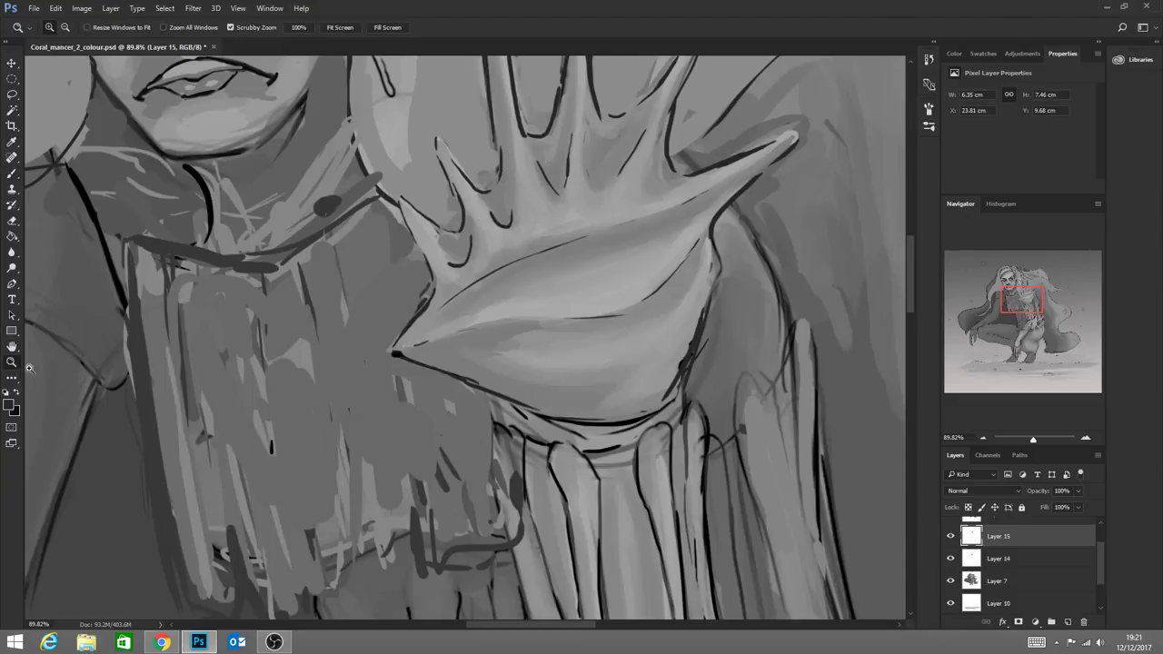
mouse_move(491, 466)
mouse_down()
mouse_move(442, 461)
mouse_move(409, 474)
mouse_up()
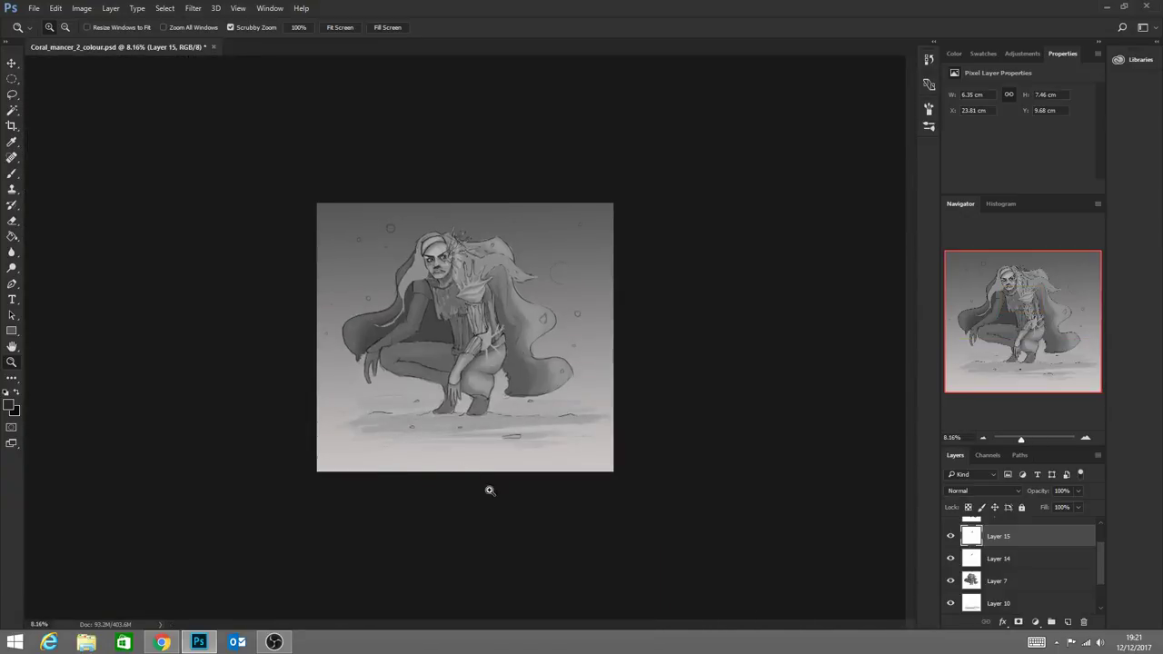
drag(489, 490, 509, 471)
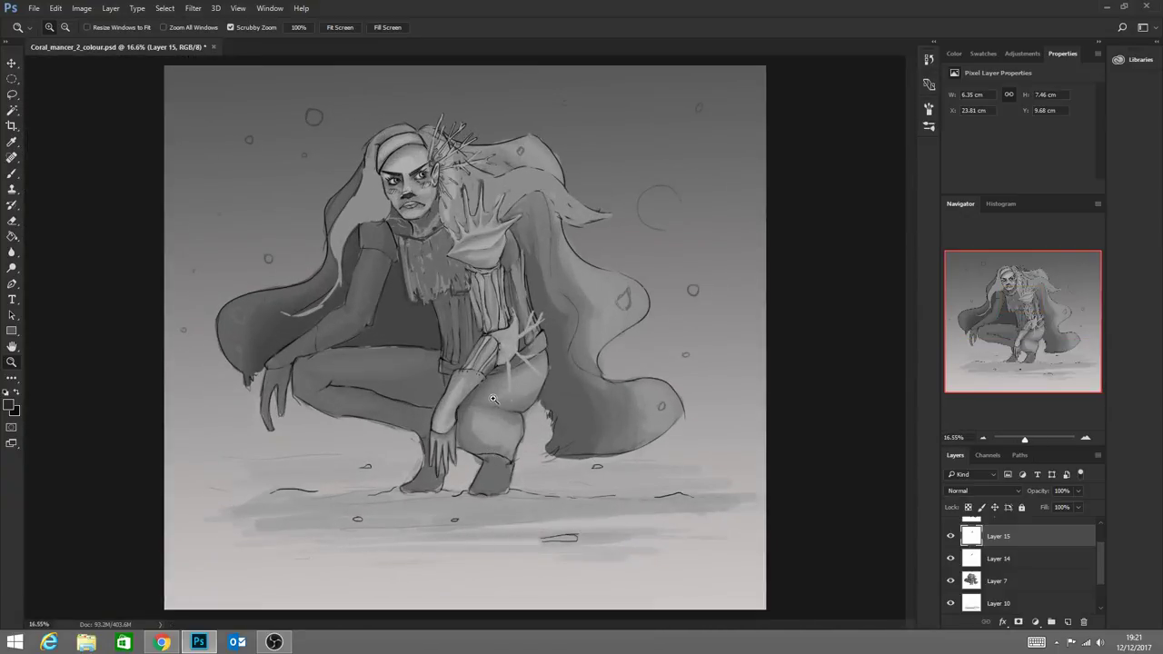
mouse_move(465, 199)
mouse_down()
mouse_move(606, 300)
mouse_move(558, 358)
mouse_move(509, 349)
mouse_move(548, 347)
mouse_up()
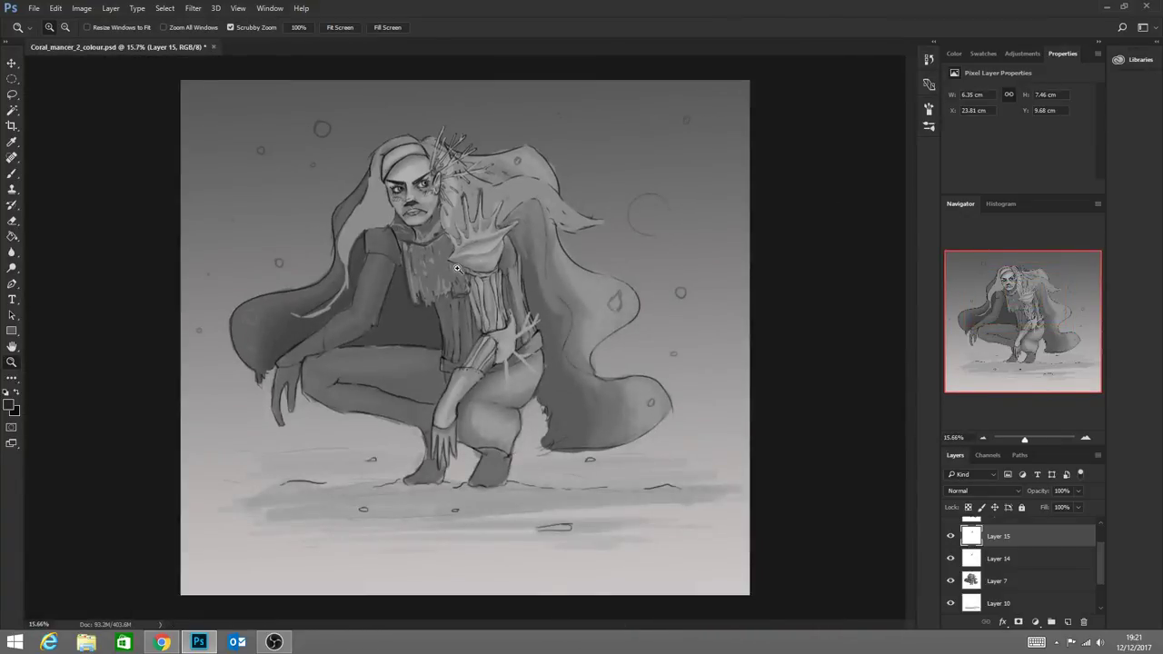
drag(457, 269, 538, 299)
drag(524, 193, 597, 239)
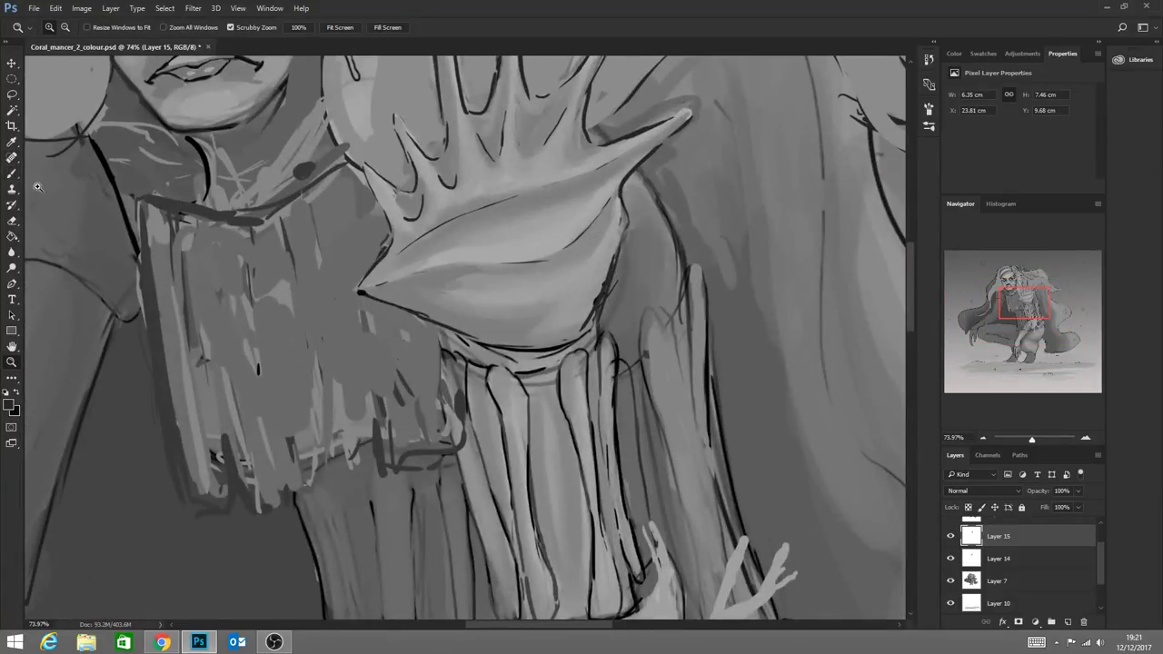
click(12, 173)
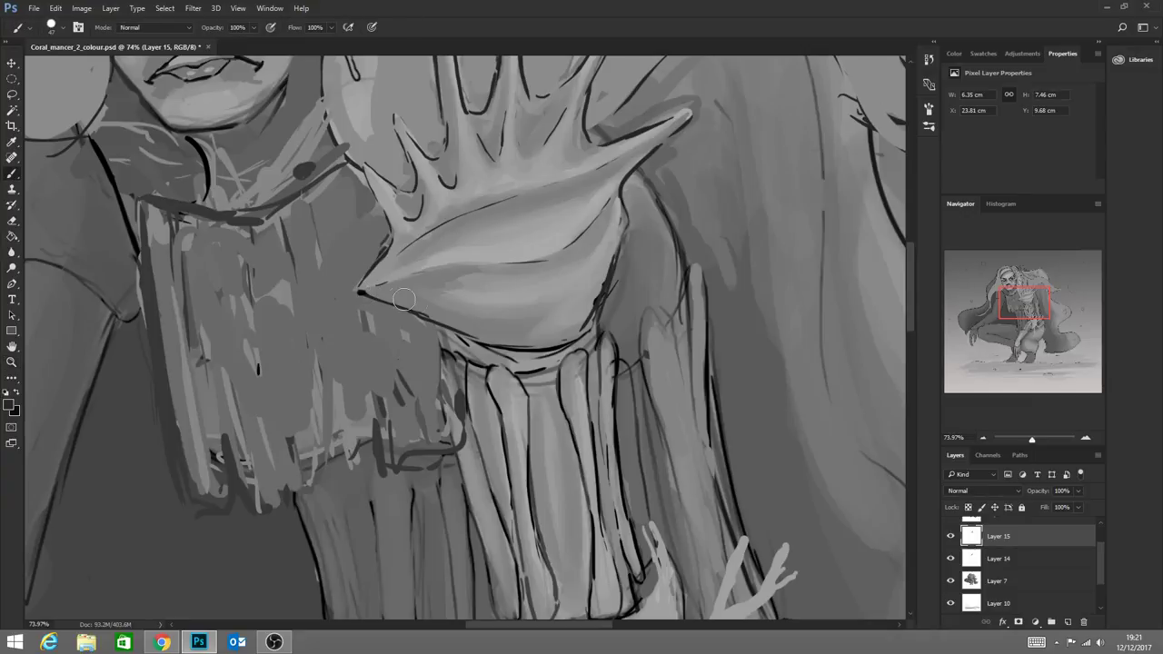
mouse_move(362, 292)
mouse_down()
mouse_move(540, 330)
mouse_move(452, 306)
mouse_move(493, 314)
mouse_up()
Reduce the brush size to 21 px and draw fine ridge lines fanning out from the shell's pointed tip
click(64, 28)
drag(103, 71, 80, 71)
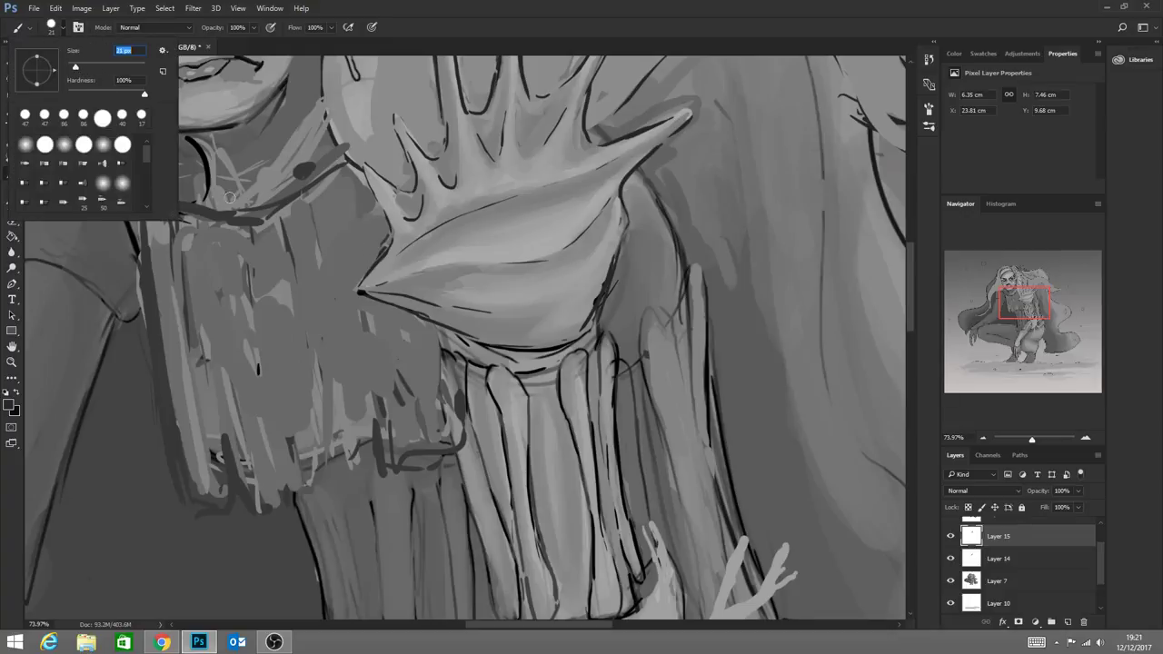
mouse_move(367, 293)
mouse_down()
mouse_move(499, 339)
mouse_move(447, 319)
mouse_move(537, 338)
mouse_up()
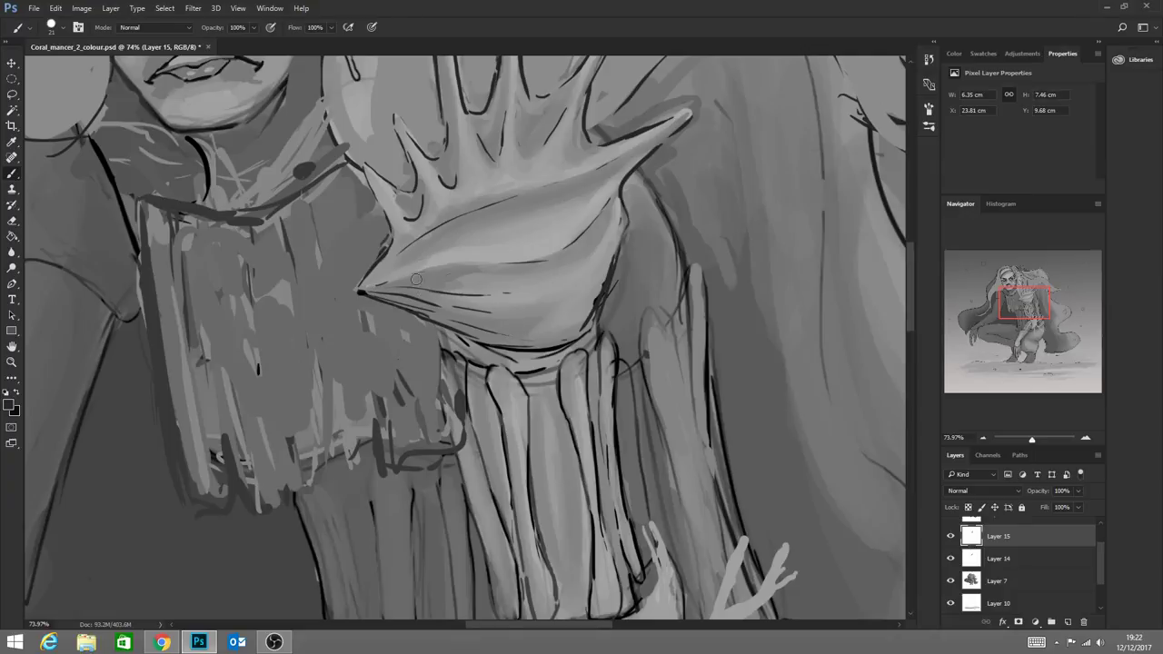
drag(373, 286, 541, 271)
mouse_move(364, 289)
mouse_down()
mouse_move(486, 213)
mouse_move(464, 244)
mouse_move(375, 283)
mouse_move(469, 243)
mouse_up()
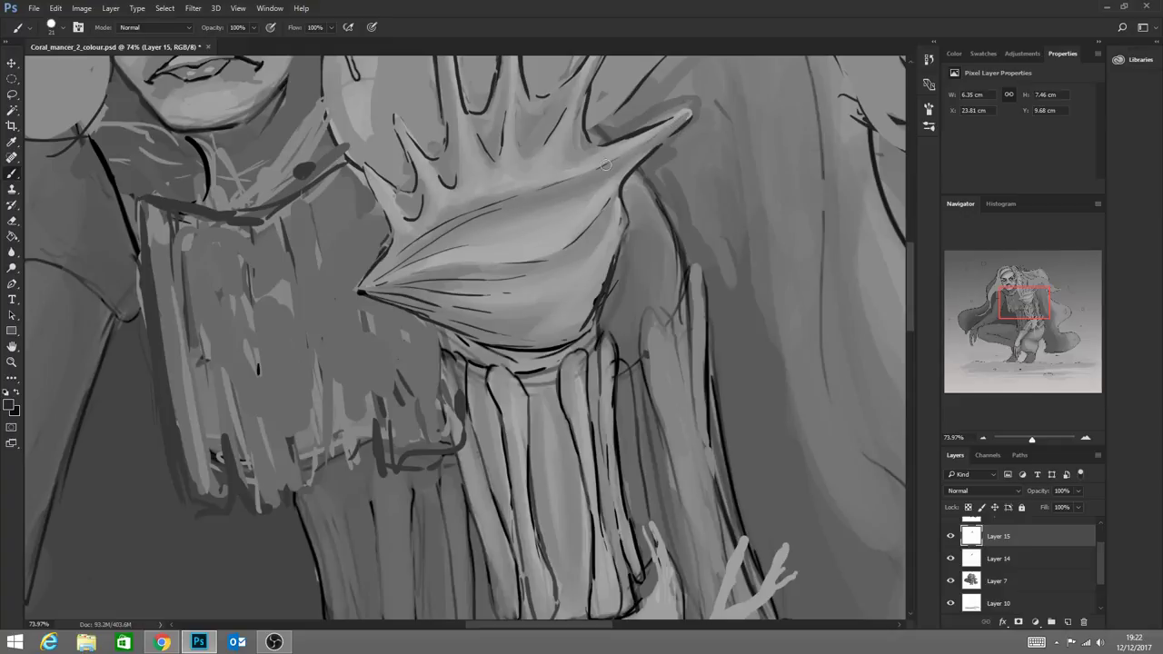
Add fine dark detail lines below the long right spike and around the bases of the other spikes
drag(645, 149, 580, 194)
drag(519, 103, 530, 155)
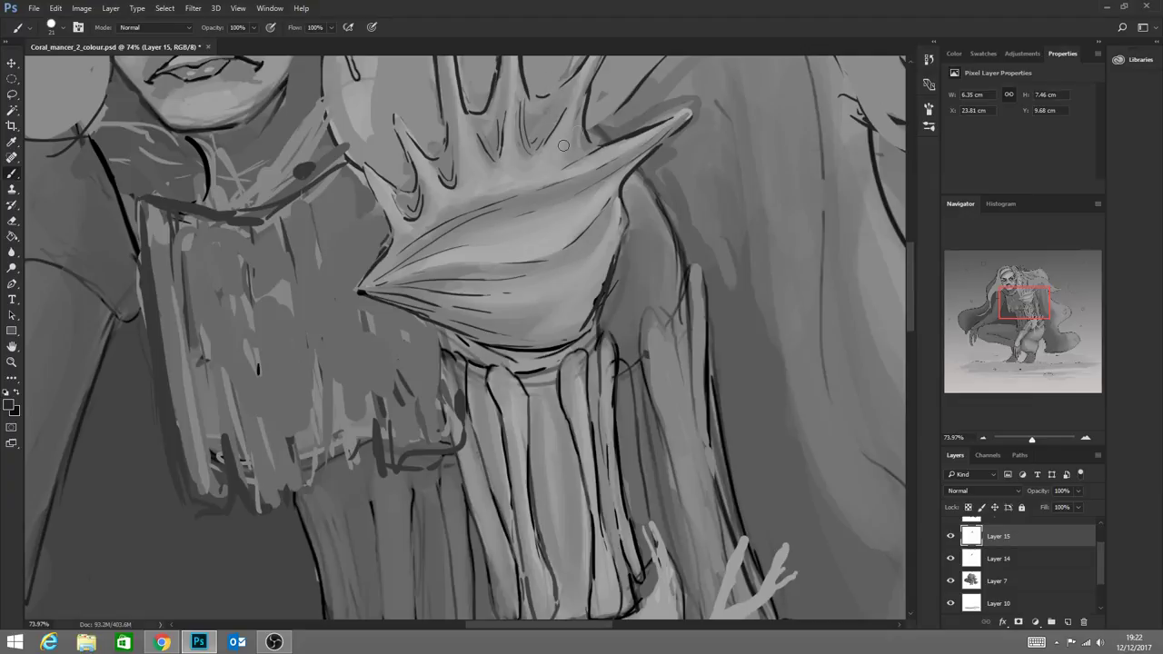
drag(583, 94, 571, 154)
Examine the detailed shoulder shell up close and in the context of the whole figure
click(12, 363)
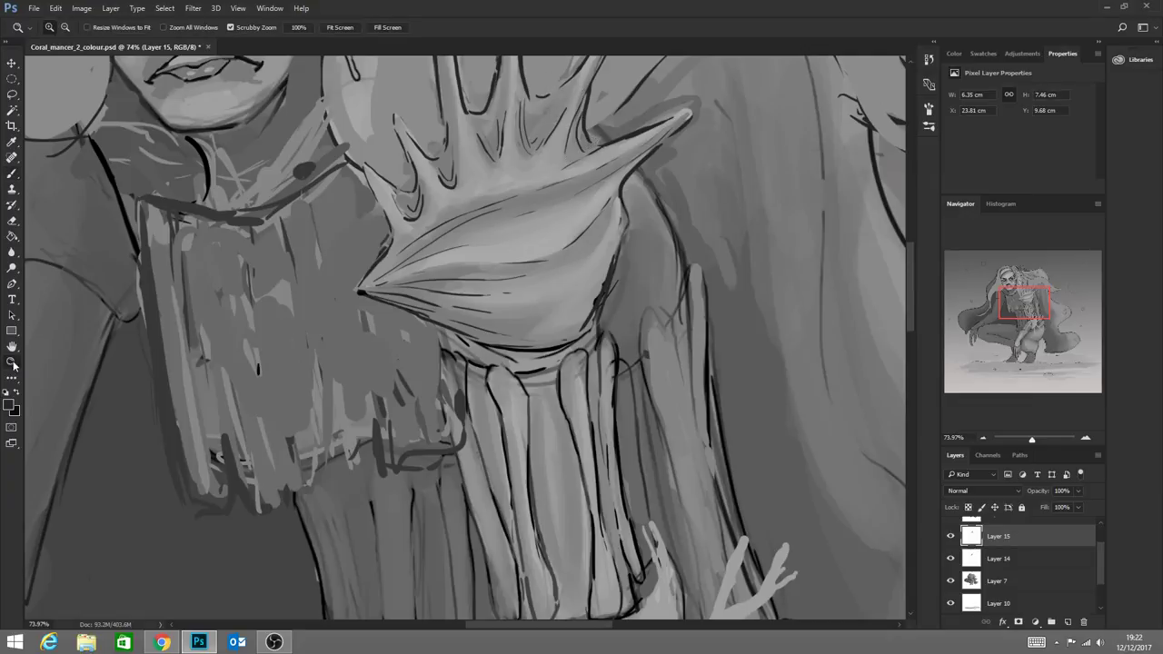
drag(385, 424, 415, 428)
drag(630, 210, 596, 244)
drag(409, 295, 448, 319)
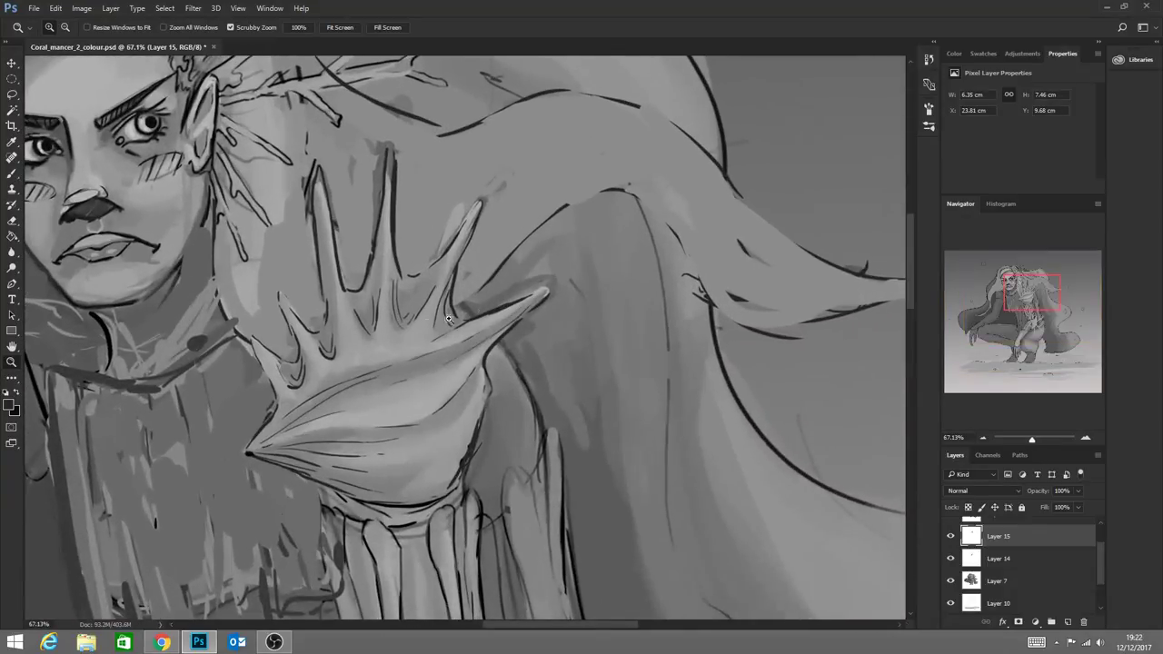
drag(301, 352, 262, 347)
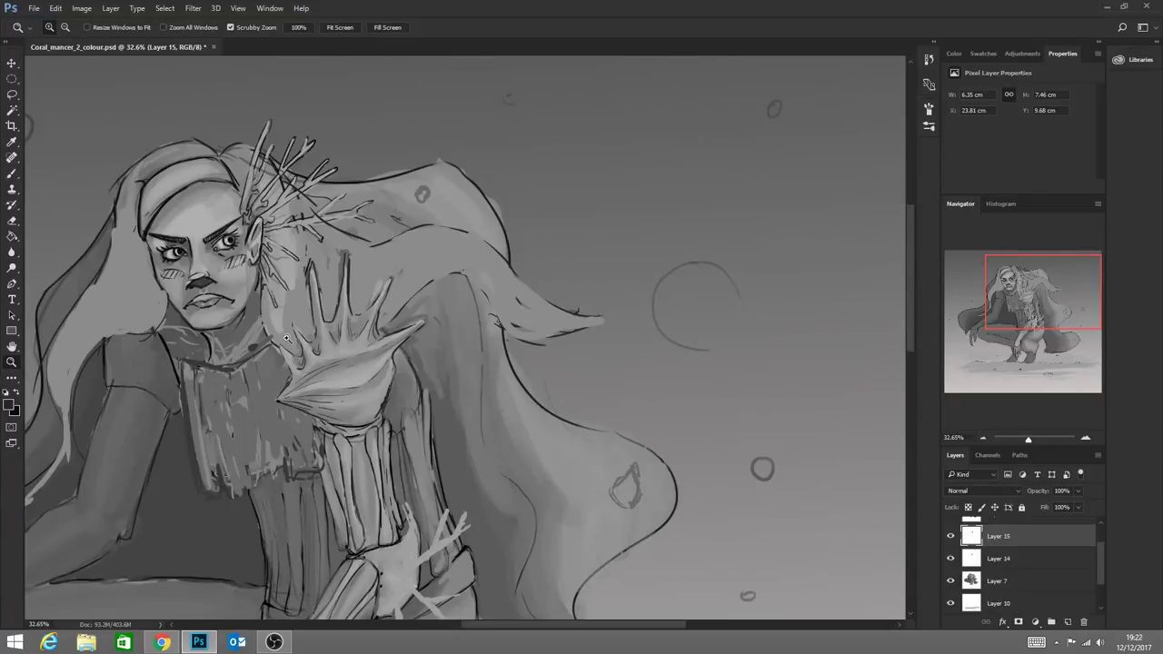
drag(326, 295, 350, 370)
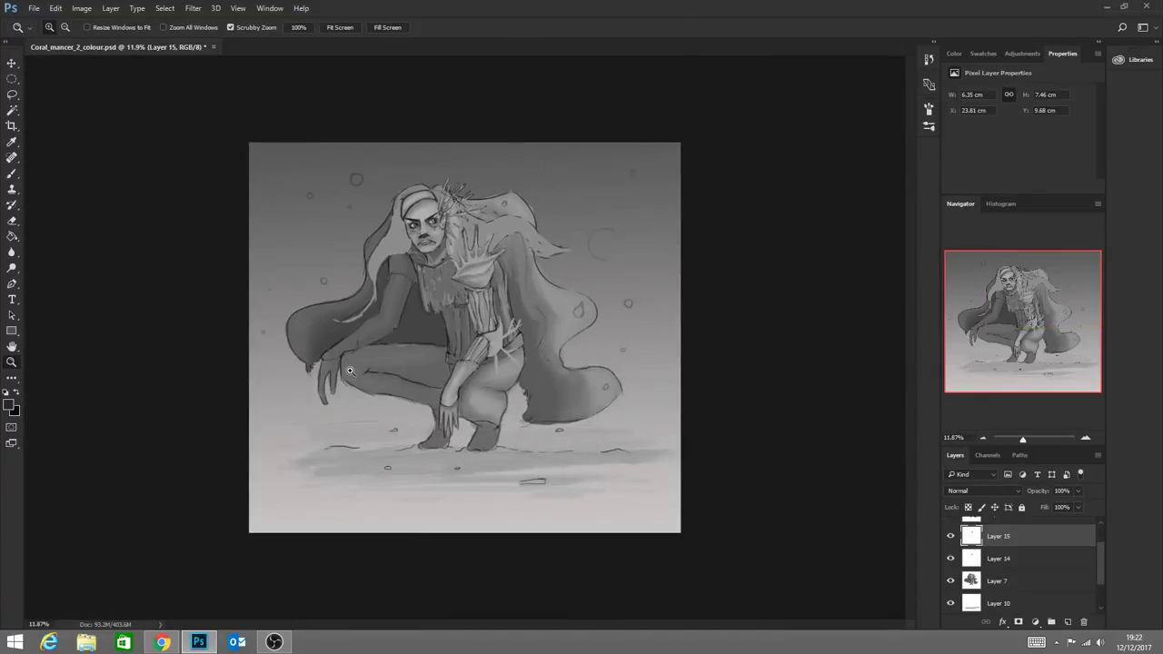
drag(465, 264, 506, 312)
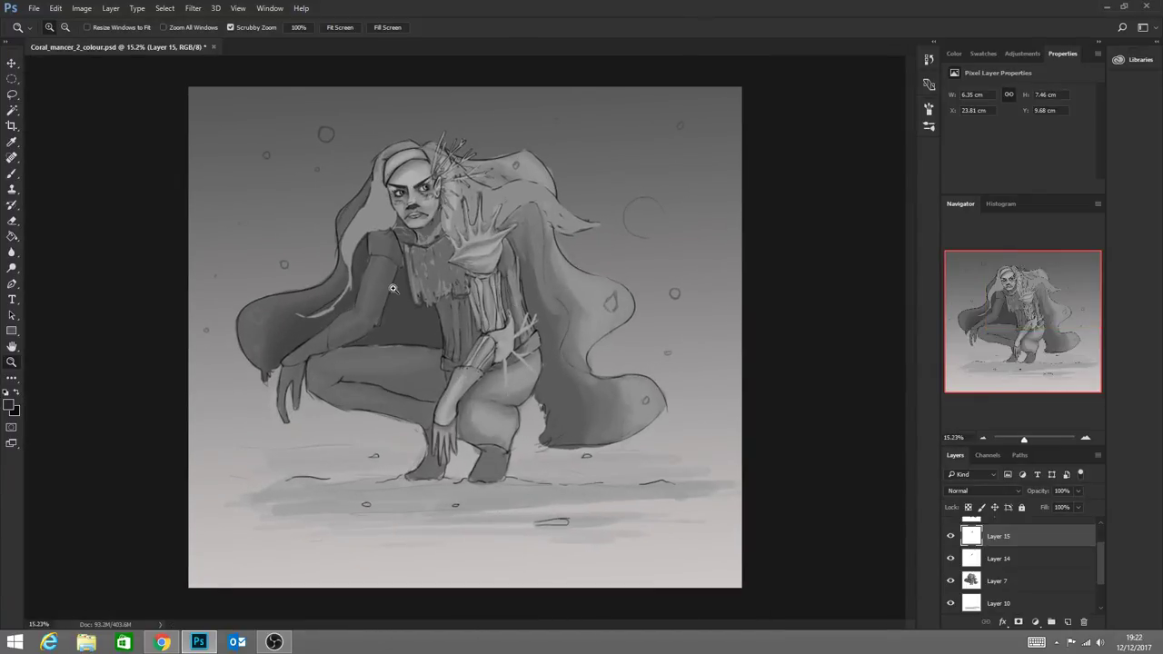
drag(444, 281, 449, 282)
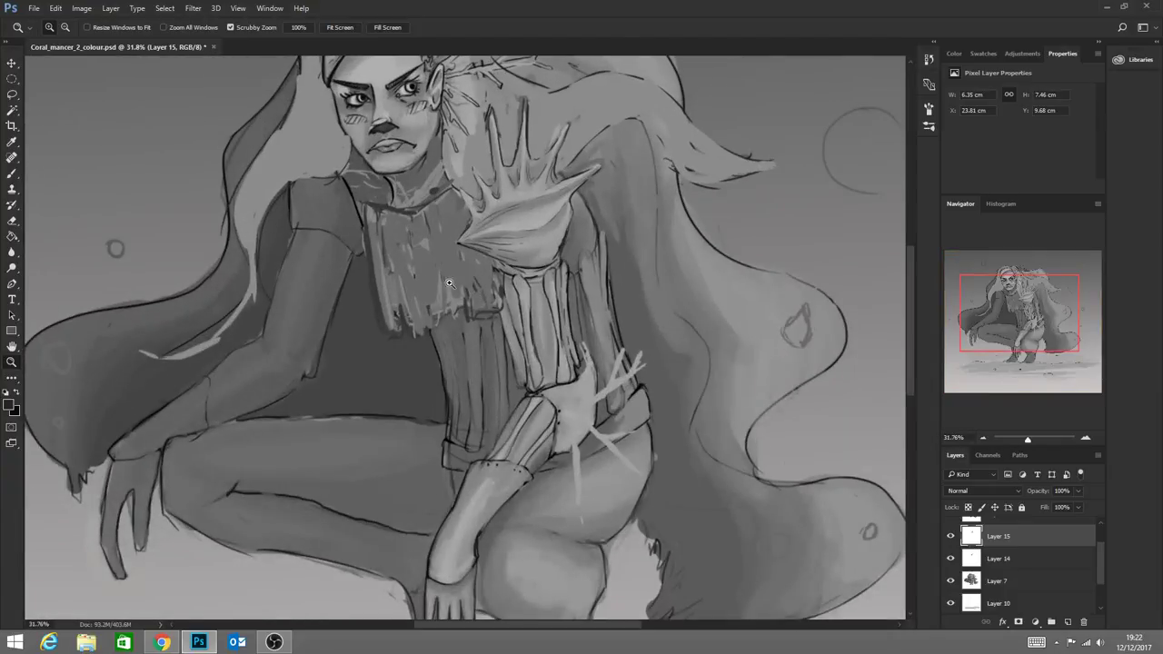
drag(447, 228, 532, 255)
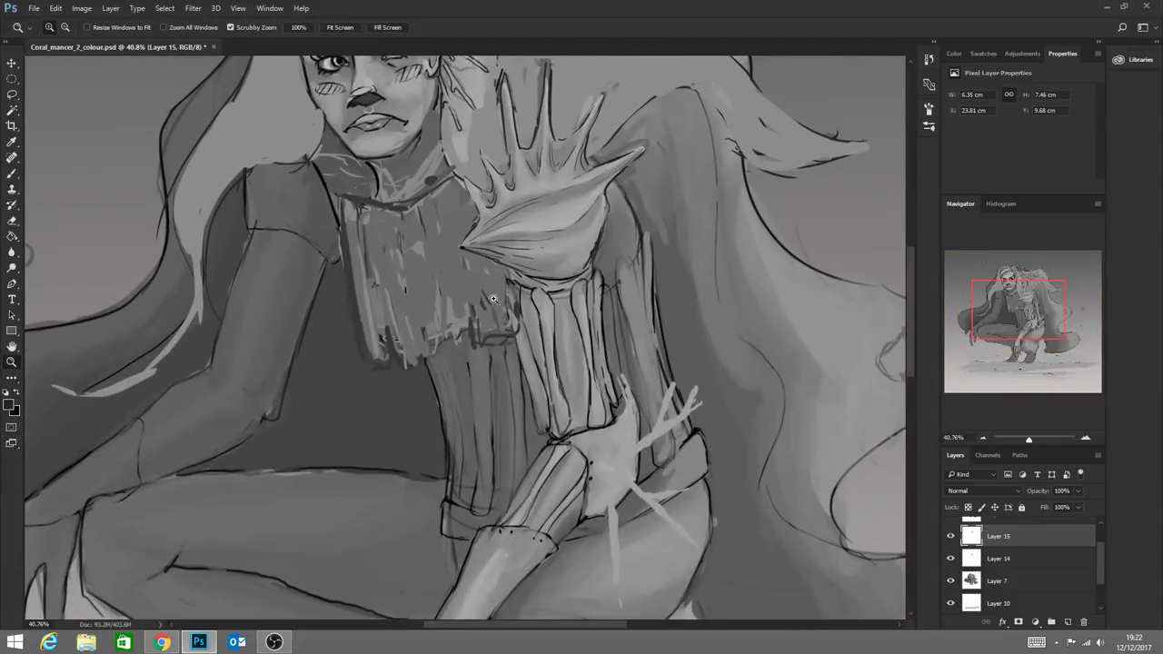
mouse_move(491, 299)
mouse_down()
mouse_move(517, 302)
mouse_move(386, 283)
mouse_move(489, 316)
mouse_up()
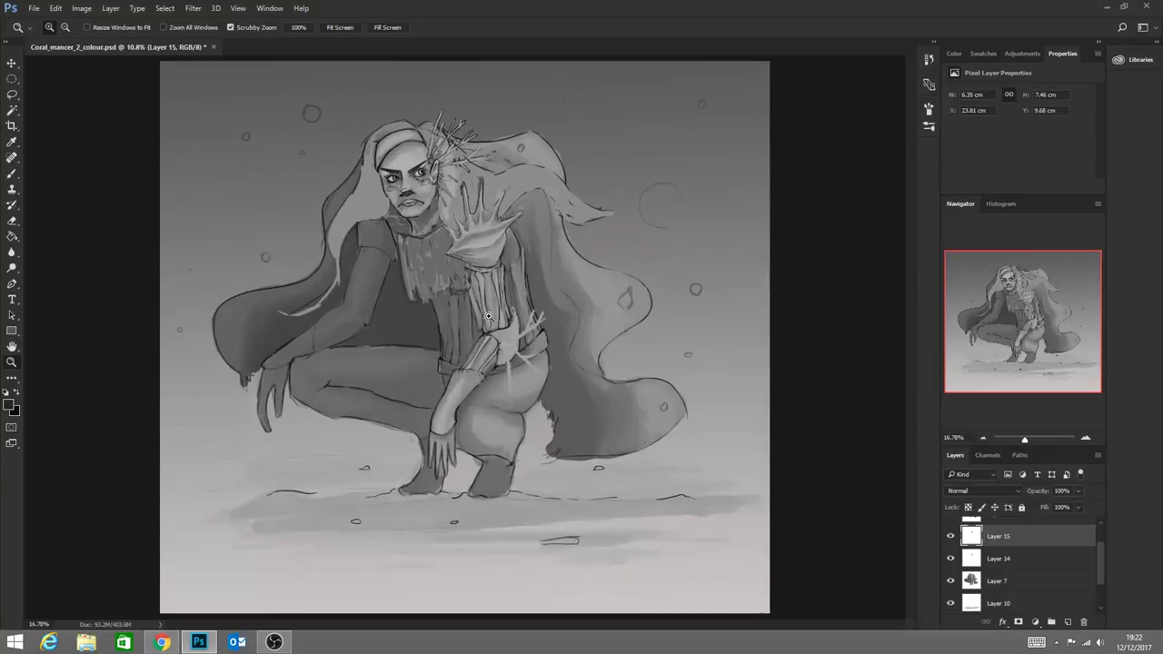
drag(396, 241, 461, 283)
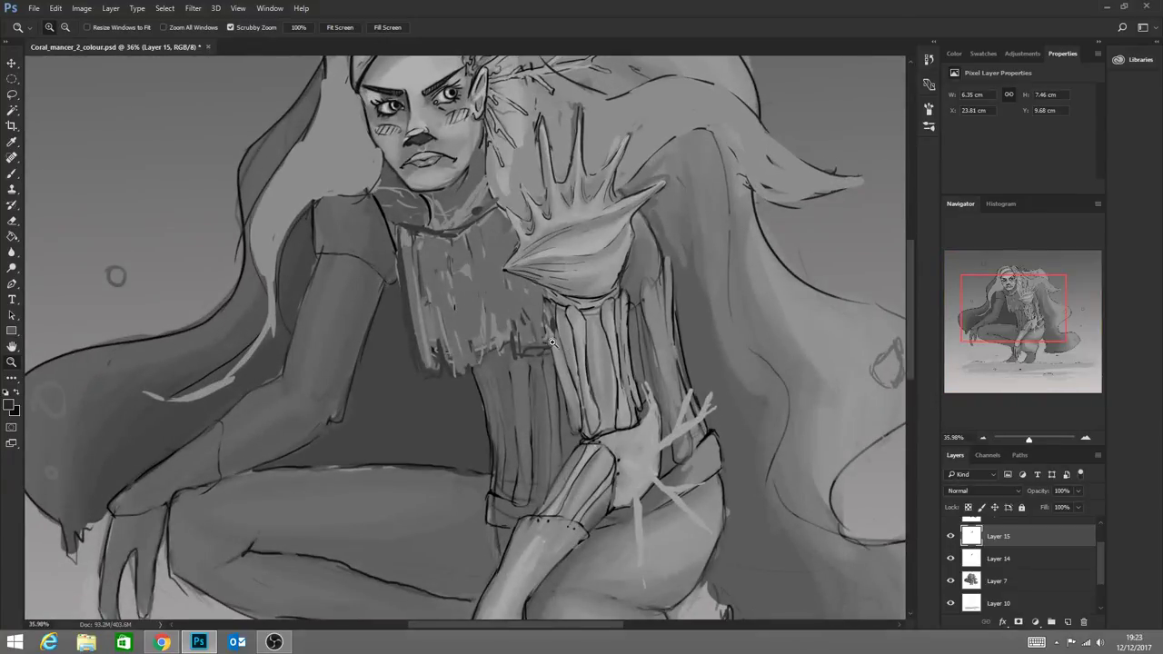
drag(619, 380, 545, 409)
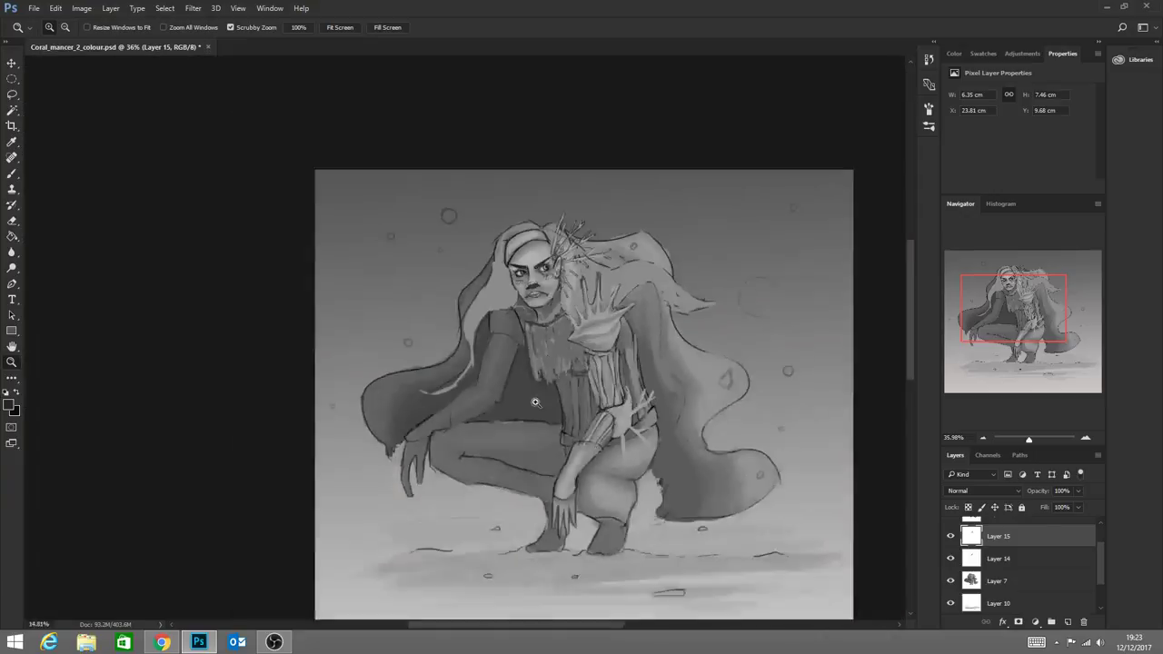
drag(468, 321, 516, 284)
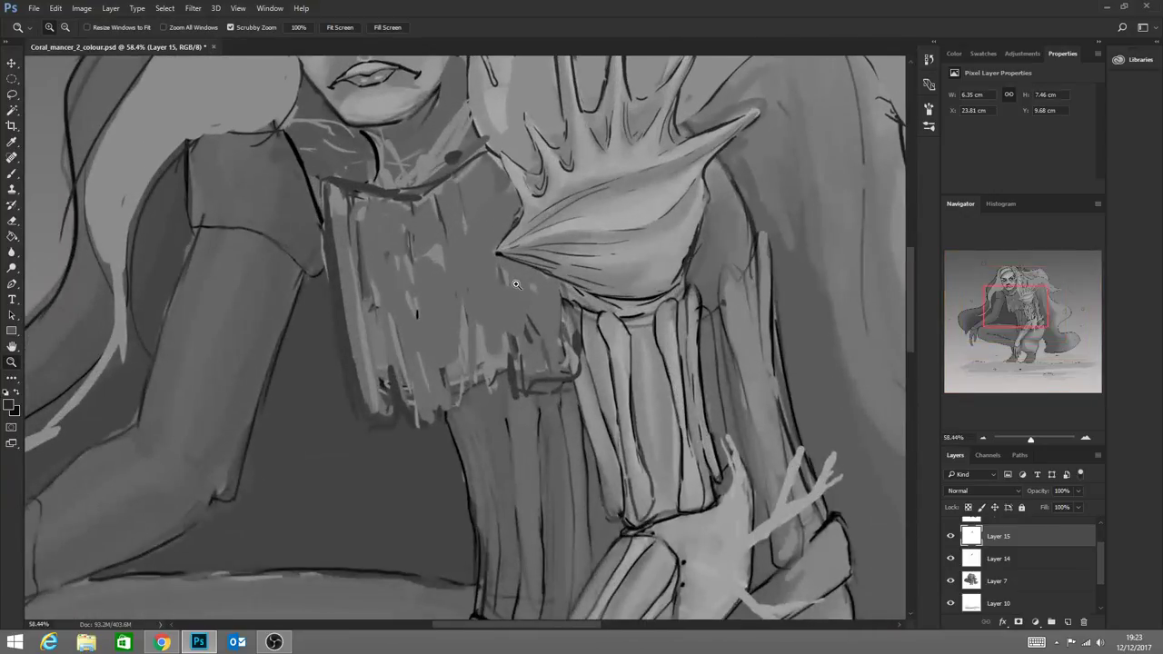
Compare the shell with Layer 15 and Layer 14 hidden and shown, and merge Layer 15 down into Layer 14
click(951, 538)
click(950, 538)
click(946, 536)
click(948, 537)
click(951, 558)
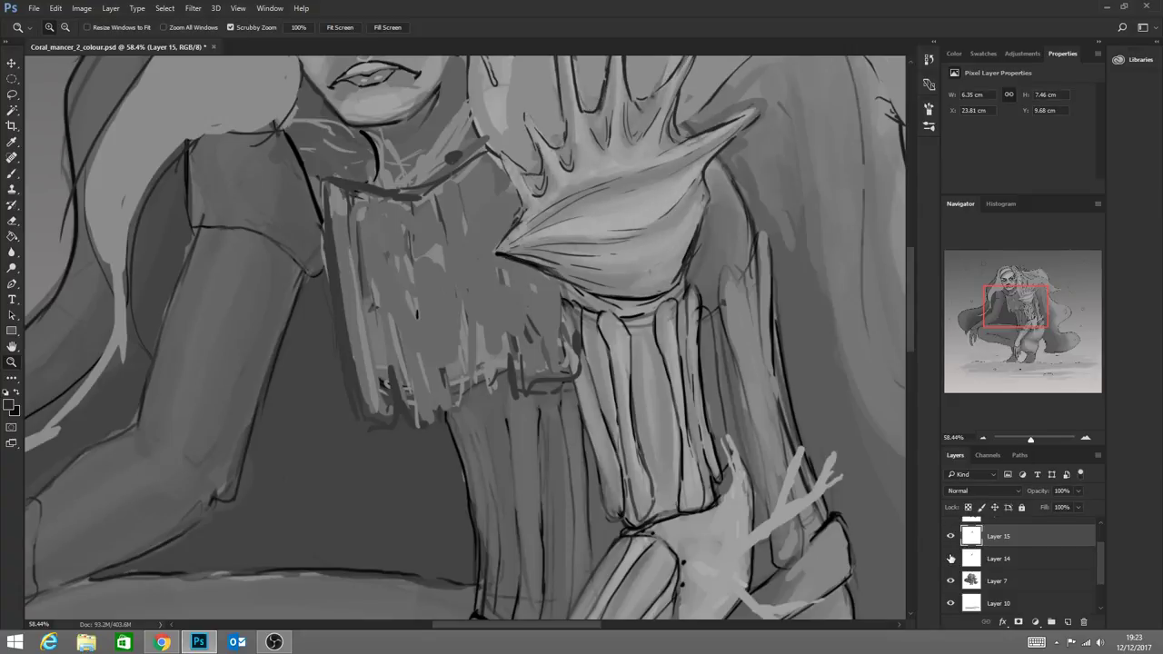
click(950, 557)
click(950, 557)
click(949, 555)
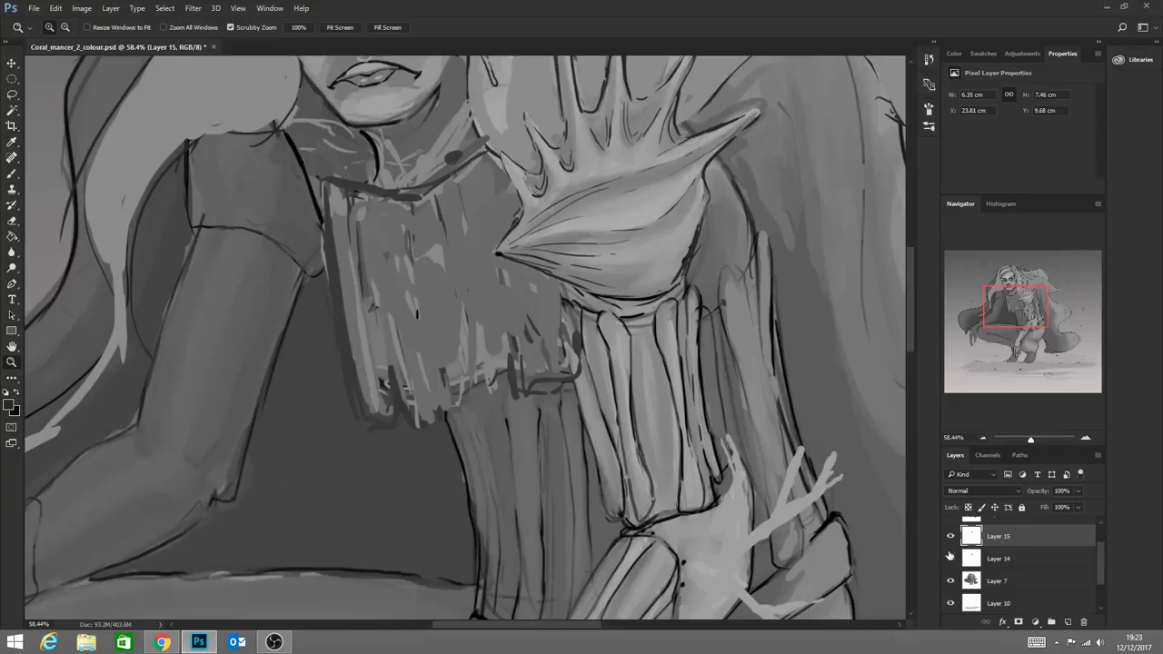
right_click(1001, 537)
click(944, 439)
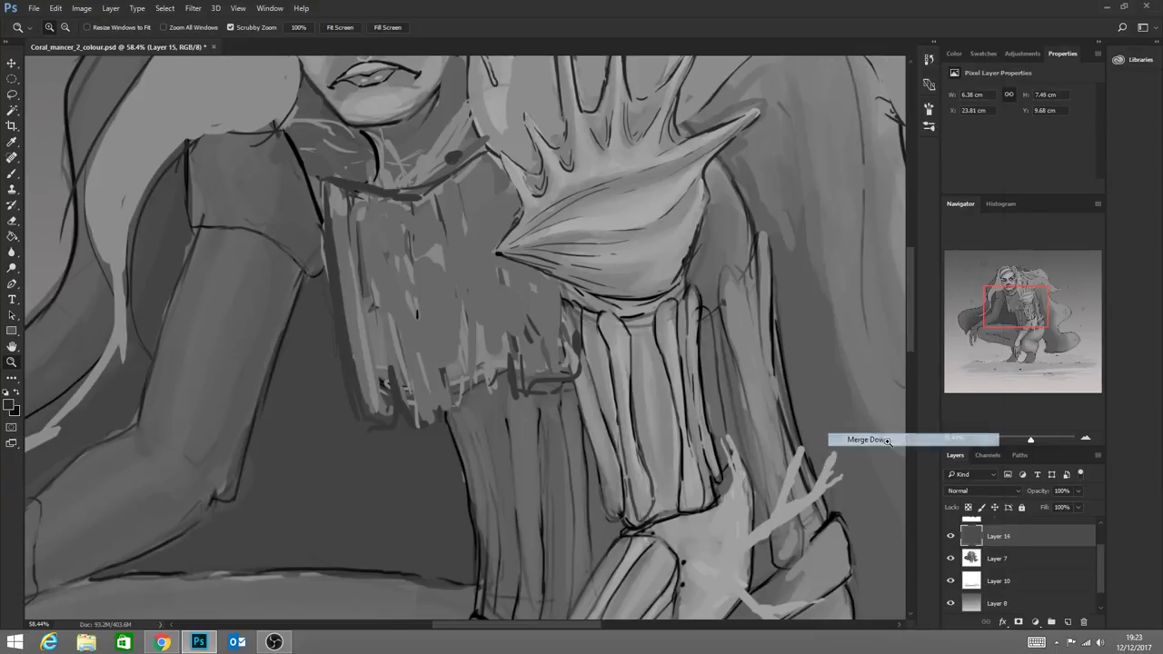
Compare the shoulder shell with Layer 14 hidden and shown, both up close and with the whole upper figure in view
click(952, 538)
click(952, 538)
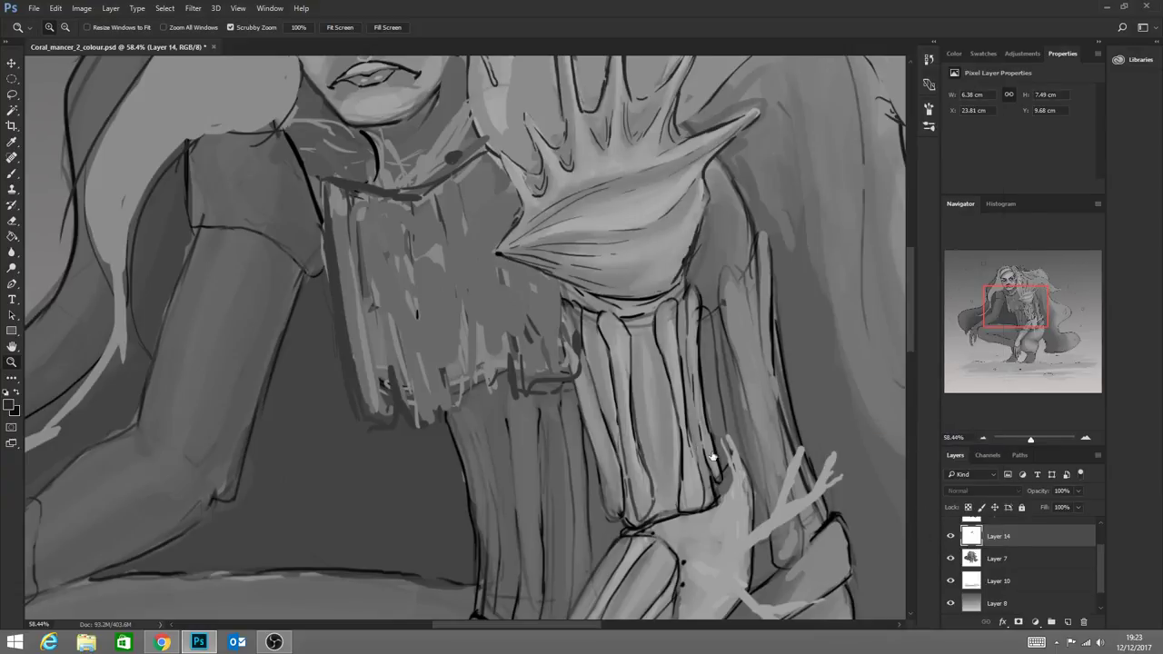
scroll(683, 441, down, 5)
drag(681, 439, 681, 440)
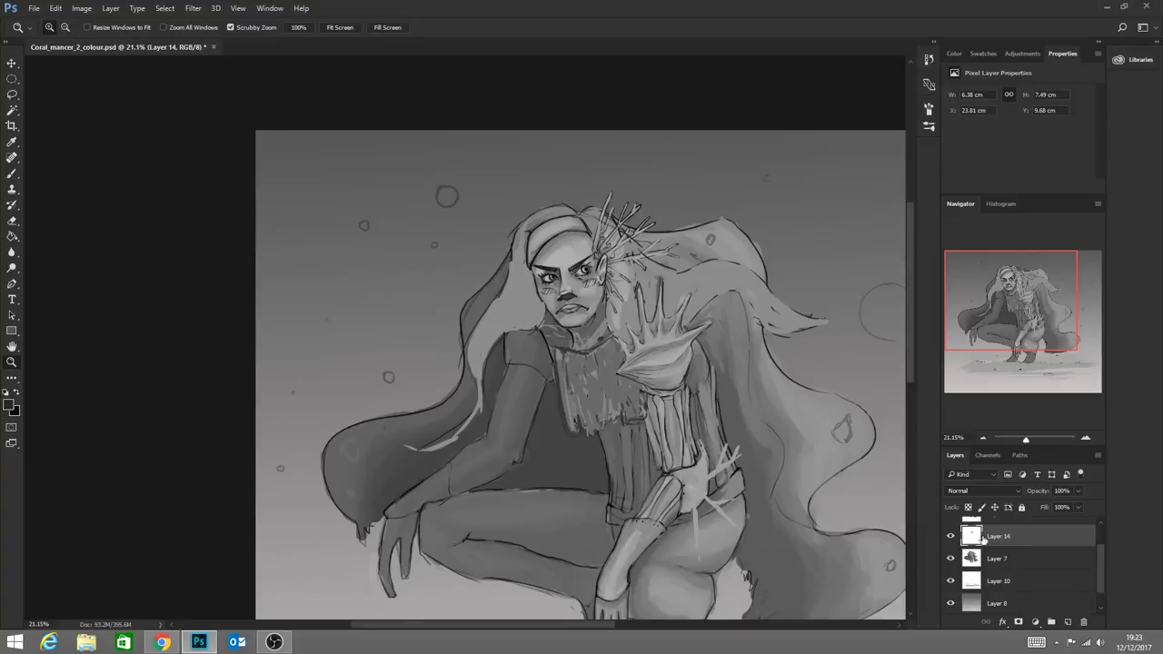
click(951, 536)
click(951, 537)
click(951, 537)
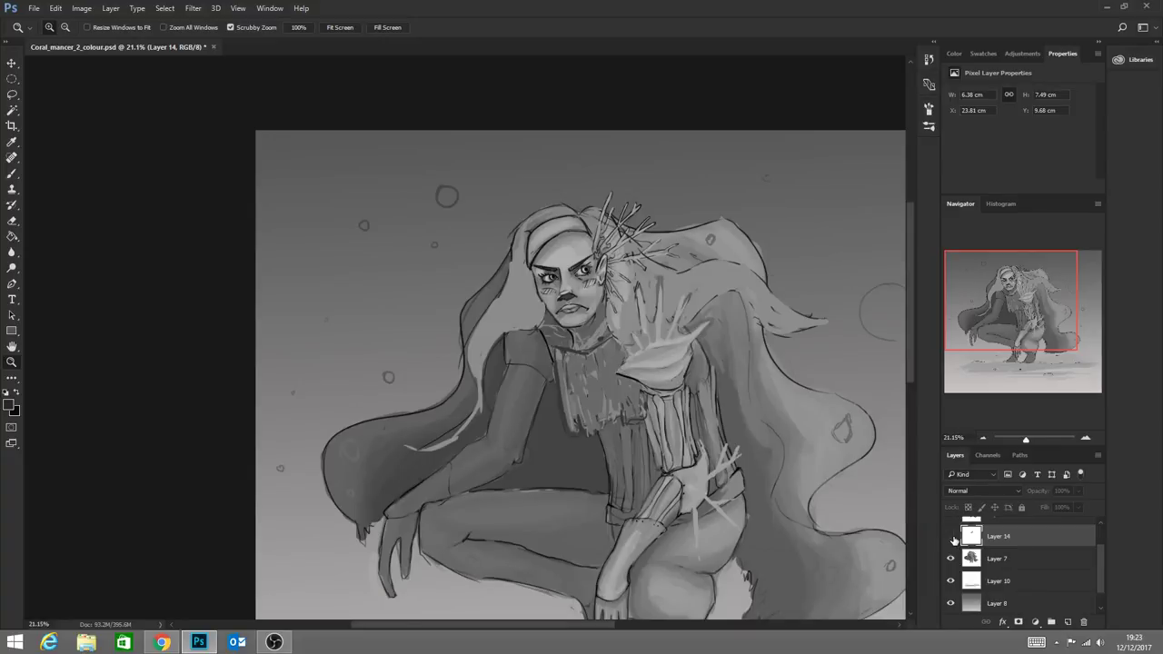
click(952, 537)
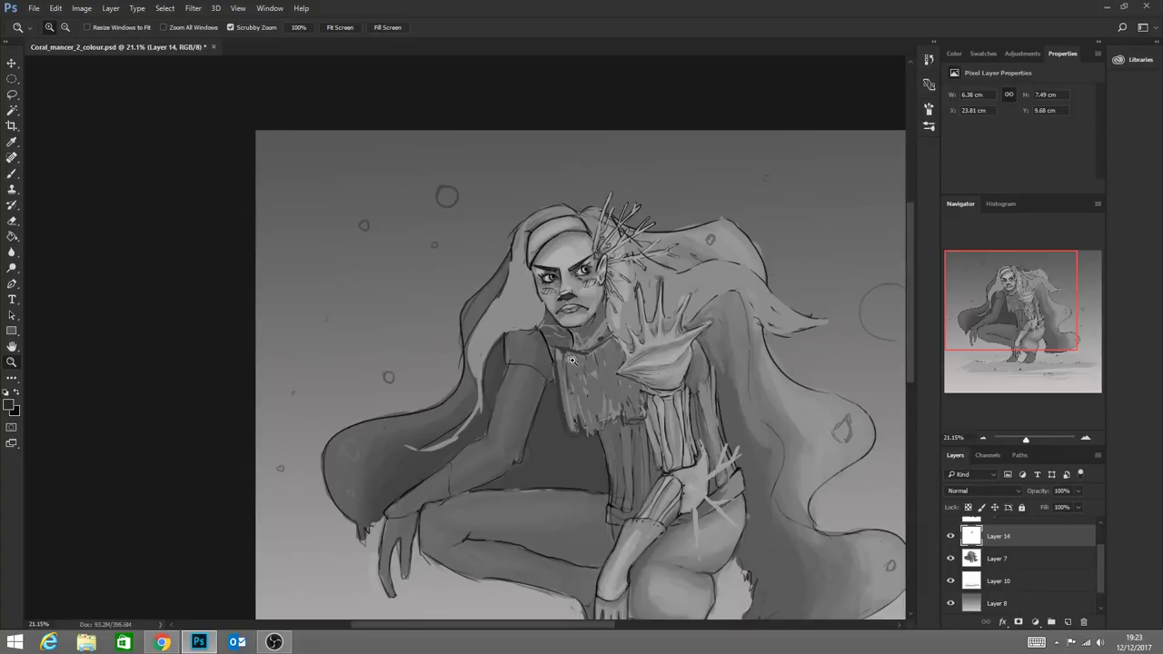
Create a new layer above Layer 14 and paint a short stroke in a sampled dark grey along the chest panel's left edge
drag(588, 399, 750, 467)
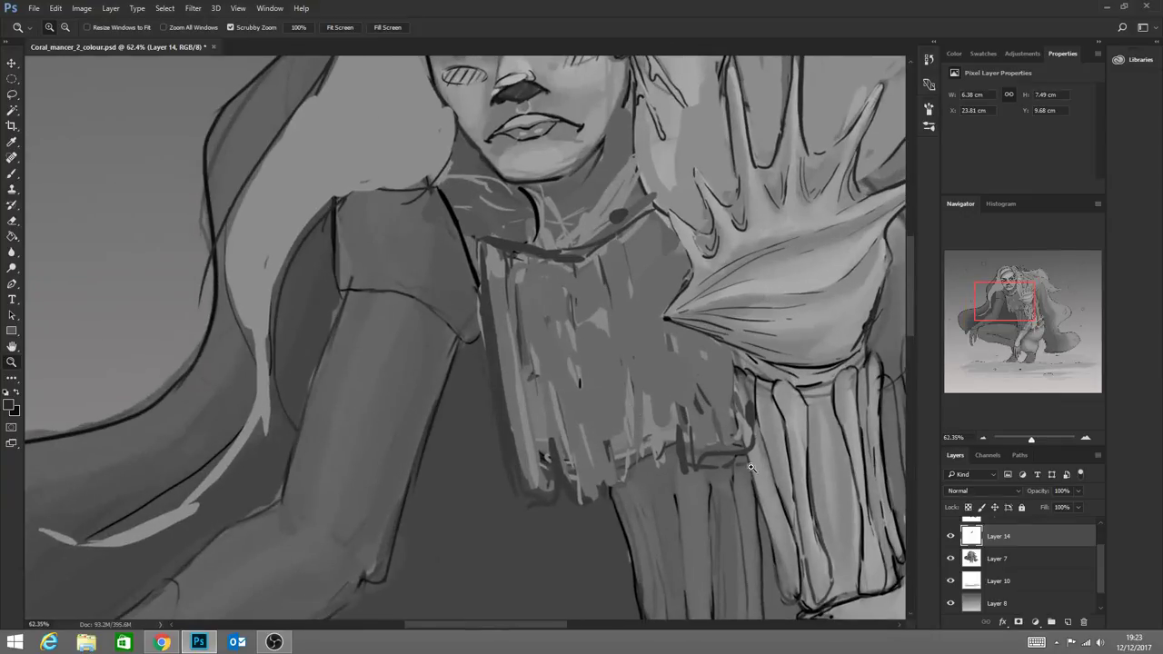
click(1065, 622)
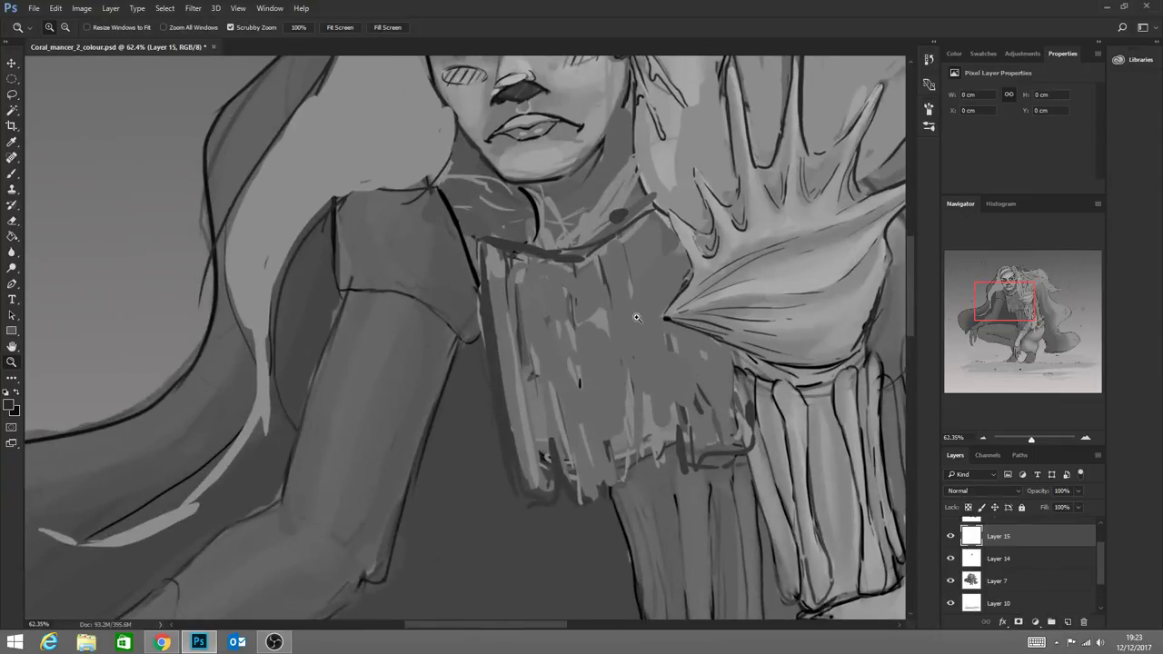
drag(636, 317, 671, 327)
key(b)
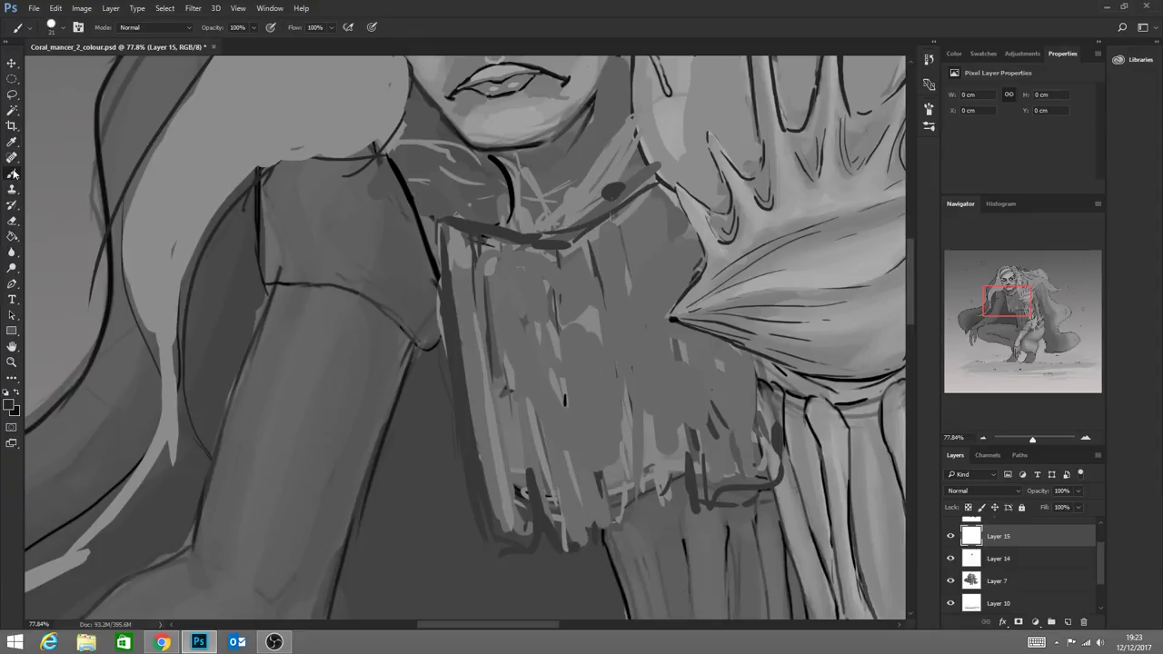
alt+click(458, 300)
drag(451, 251, 458, 315)
Enable Transfer, set the brush size to 97 px and paint sampled greys down the left edge of the chest panel
click(78, 29)
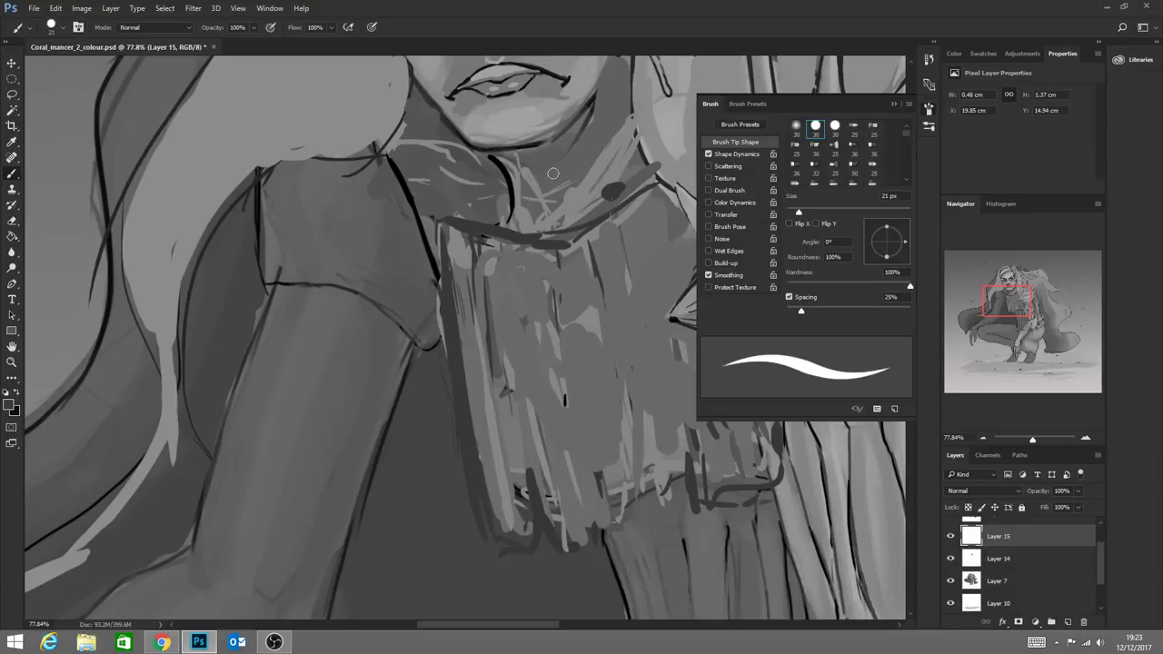
click(708, 214)
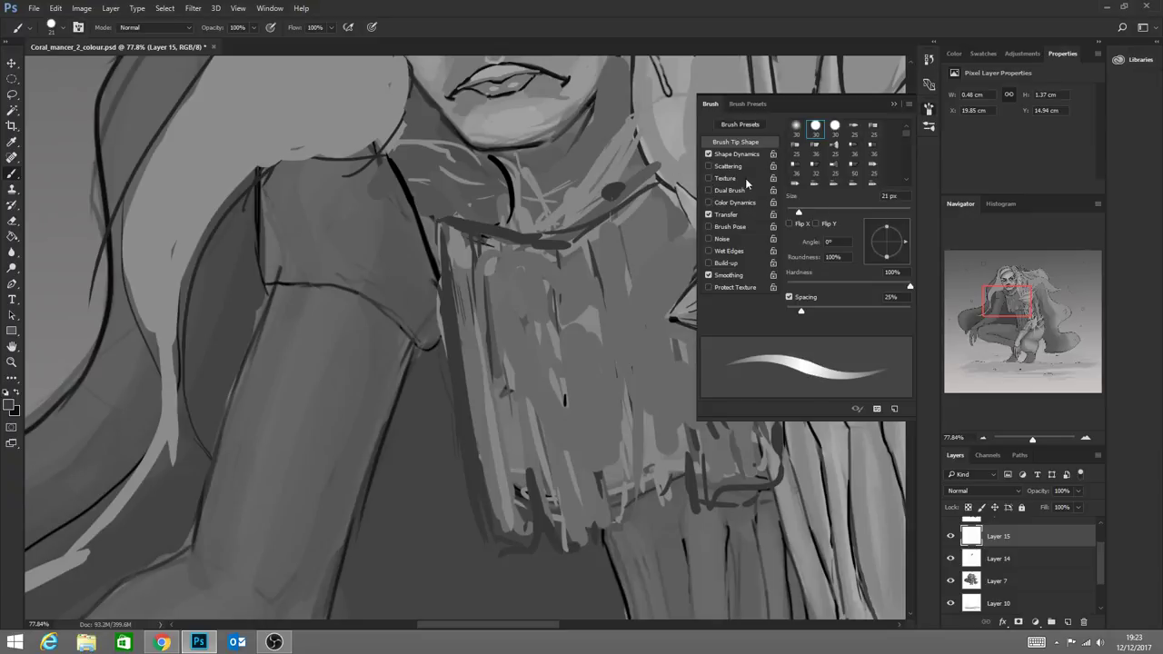
click(896, 104)
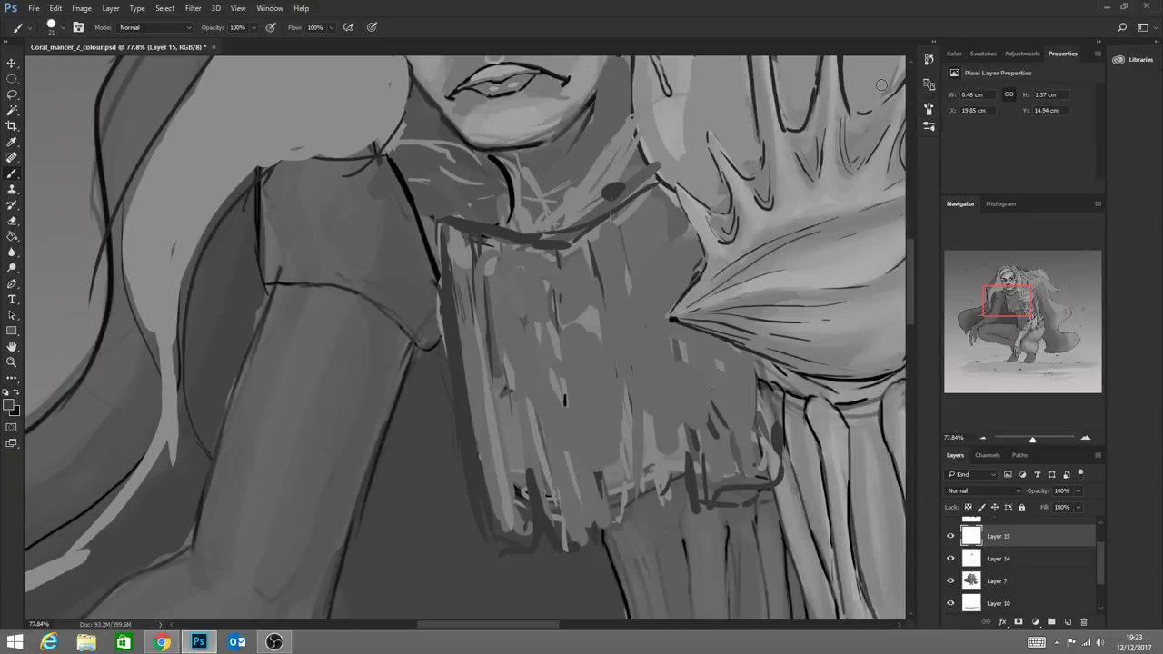
click(65, 28)
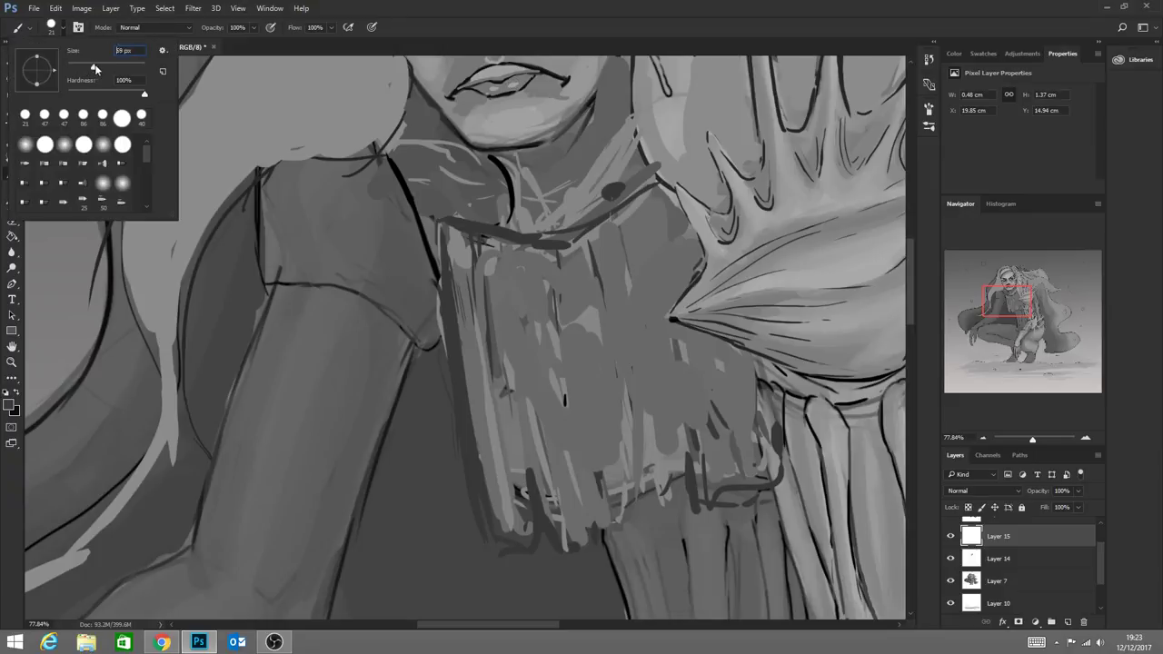
alt+click(458, 308)
drag(451, 257, 474, 418)
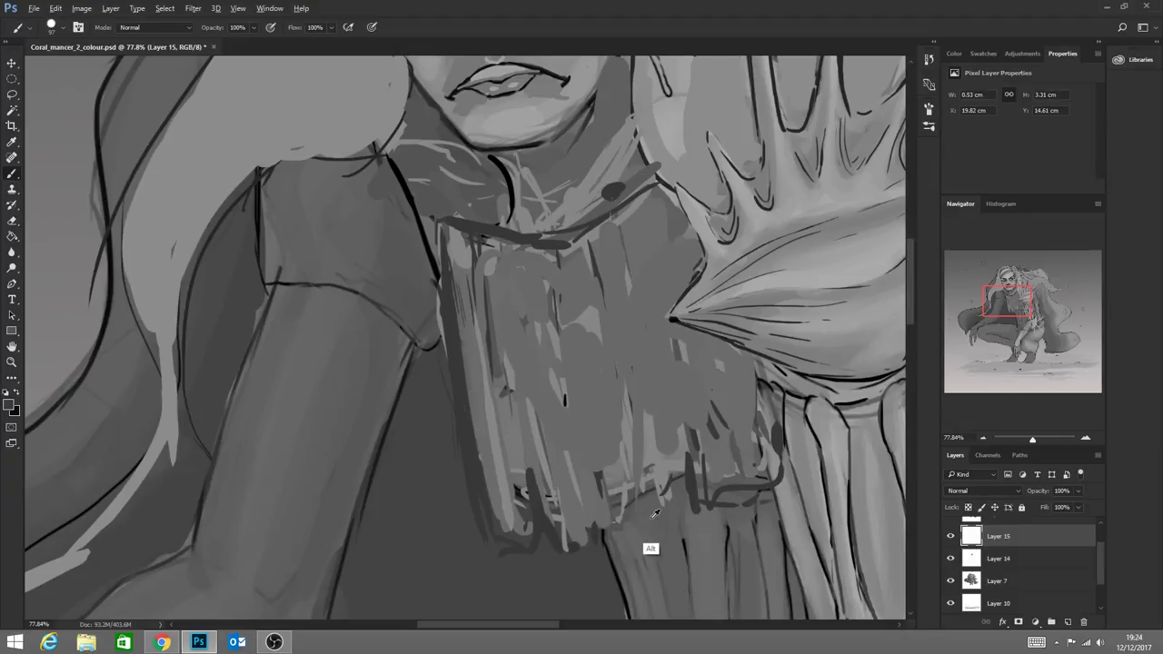
alt+click(645, 548)
drag(451, 259, 476, 448)
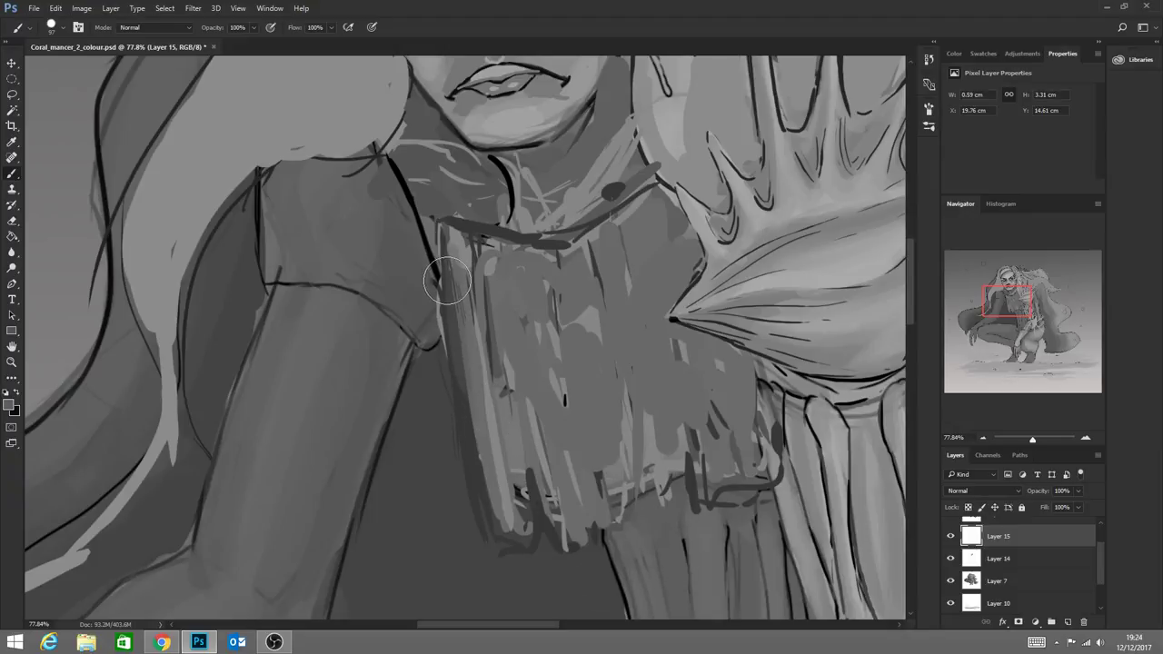
drag(448, 281, 486, 491)
Disable Transfer for the brush and paint opaque grey over the rough dark marks on the chest panel's left side and lower hem
click(80, 27)
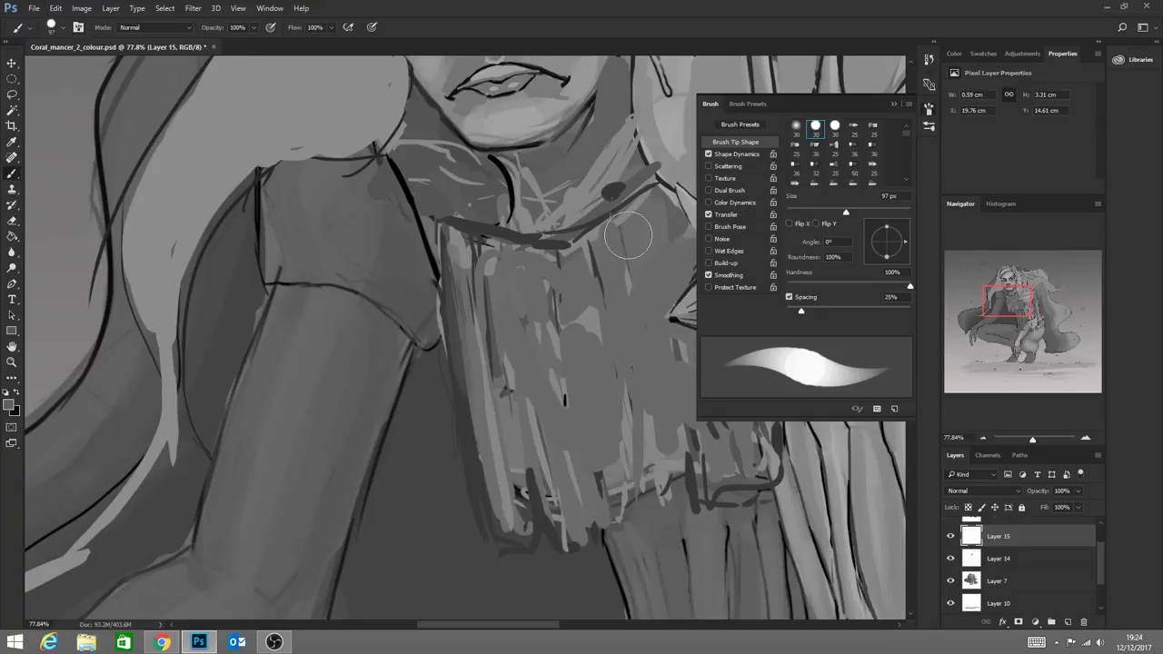
click(710, 215)
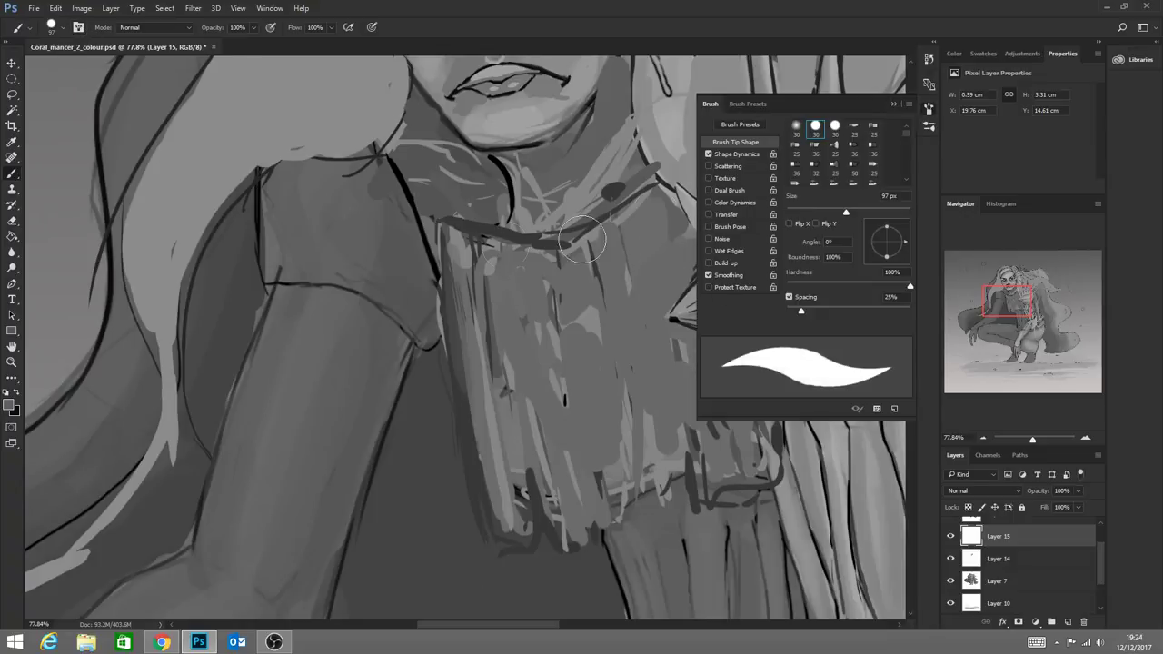
click(893, 105)
drag(446, 227, 468, 387)
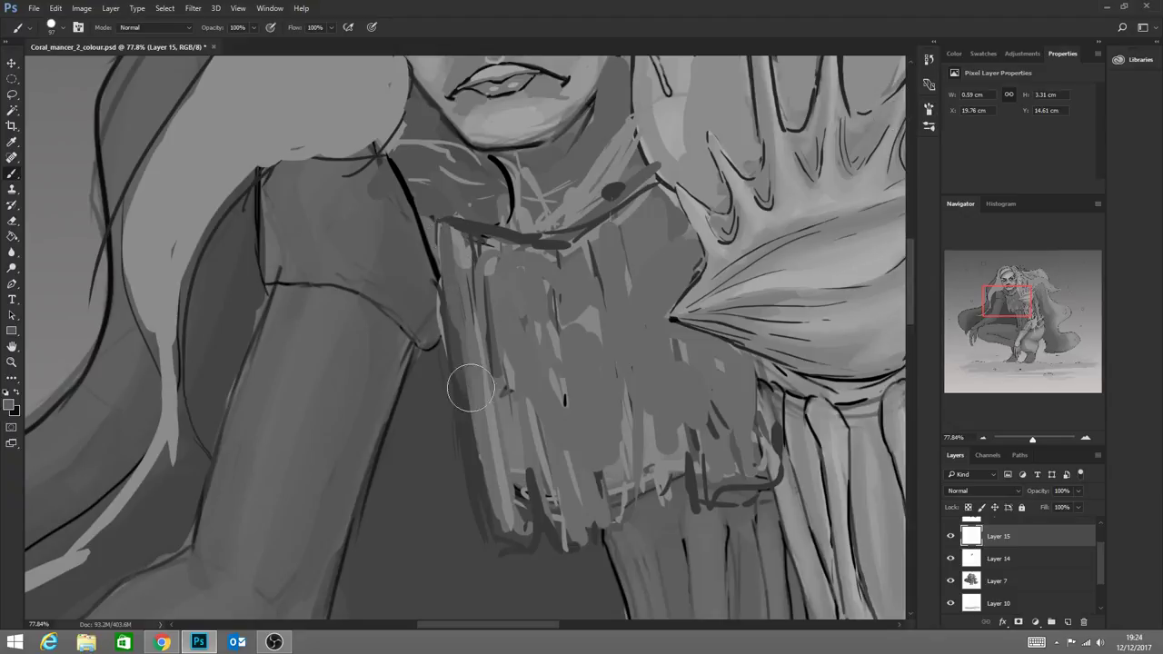
mouse_move(451, 277)
mouse_down()
mouse_move(488, 529)
mouse_move(464, 402)
mouse_move(490, 525)
mouse_move(532, 540)
mouse_move(511, 541)
mouse_move(524, 511)
mouse_move(515, 452)
mouse_move(529, 521)
mouse_move(512, 484)
mouse_move(513, 521)
mouse_move(502, 420)
mouse_move(501, 507)
mouse_move(488, 481)
mouse_move(478, 381)
mouse_move(454, 335)
mouse_move(488, 522)
mouse_move(522, 547)
mouse_move(524, 398)
mouse_move(530, 497)
mouse_move(529, 411)
mouse_move(553, 540)
mouse_move(531, 451)
mouse_move(560, 539)
mouse_move(538, 416)
mouse_move(569, 544)
mouse_move(584, 451)
mouse_move(689, 457)
mouse_move(681, 415)
mouse_move(690, 483)
mouse_move(690, 457)
mouse_move(705, 495)
mouse_move(741, 381)
mouse_move(759, 482)
mouse_move(741, 482)
mouse_move(741, 471)
mouse_move(710, 486)
mouse_move(708, 394)
mouse_move(699, 419)
mouse_move(715, 462)
mouse_move(730, 449)
mouse_move(734, 458)
mouse_move(728, 354)
mouse_move(737, 382)
mouse_move(738, 362)
mouse_move(751, 418)
mouse_move(734, 357)
mouse_move(652, 334)
mouse_move(655, 302)
mouse_move(686, 286)
mouse_up()
mouse_move(687, 236)
mouse_down()
mouse_move(655, 323)
mouse_move(693, 241)
mouse_move(691, 273)
mouse_move(663, 305)
mouse_move(690, 264)
mouse_up()
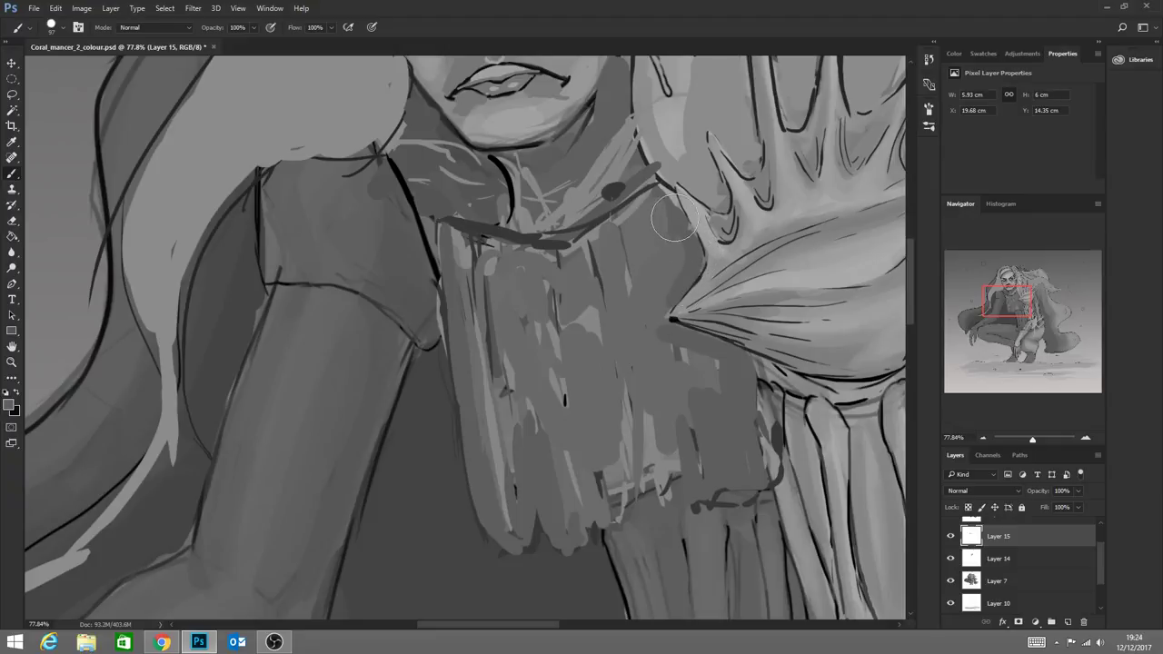
Fill the chest area beside and below the shell's pointed tip with flat grey, extending it over the neckline near the shell
drag(661, 200, 670, 200)
mouse_move(696, 257)
mouse_down()
mouse_move(632, 267)
mouse_move(668, 203)
mouse_move(675, 212)
mouse_move(657, 189)
mouse_move(605, 306)
mouse_move(657, 194)
mouse_move(619, 276)
mouse_move(643, 273)
mouse_move(642, 297)
mouse_move(653, 302)
mouse_move(643, 317)
mouse_move(654, 204)
mouse_move(646, 343)
mouse_move(657, 285)
mouse_move(648, 326)
mouse_up()
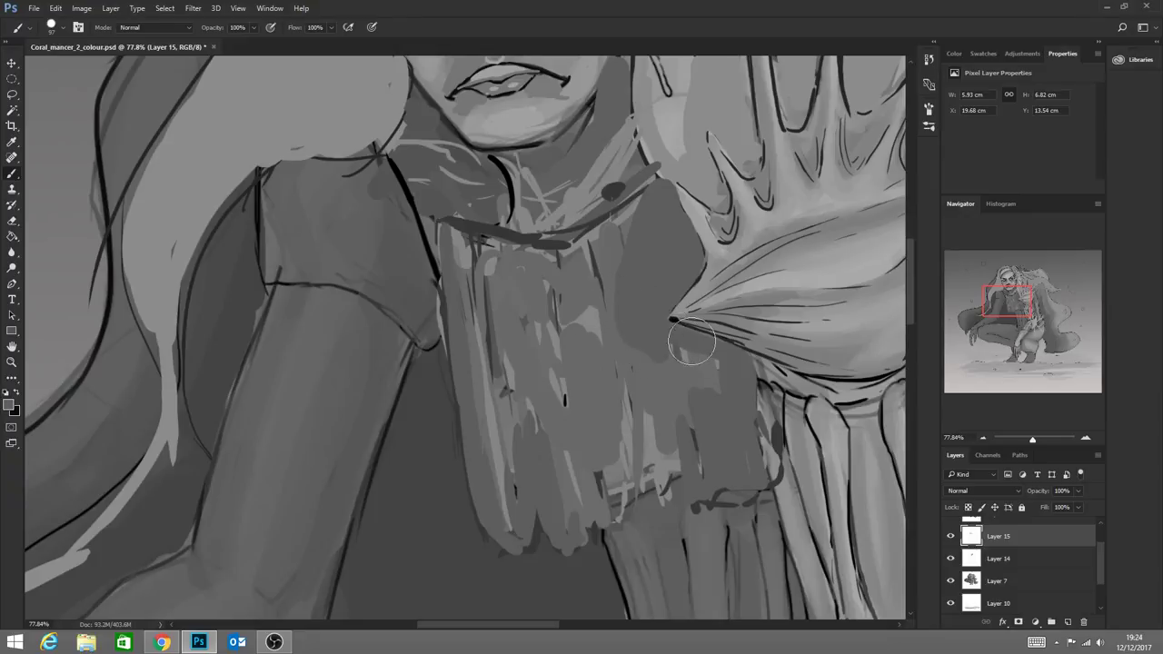
mouse_move(725, 371)
mouse_down()
mouse_move(704, 353)
mouse_move(695, 410)
mouse_move(668, 418)
mouse_move(680, 403)
mouse_move(722, 414)
mouse_up()
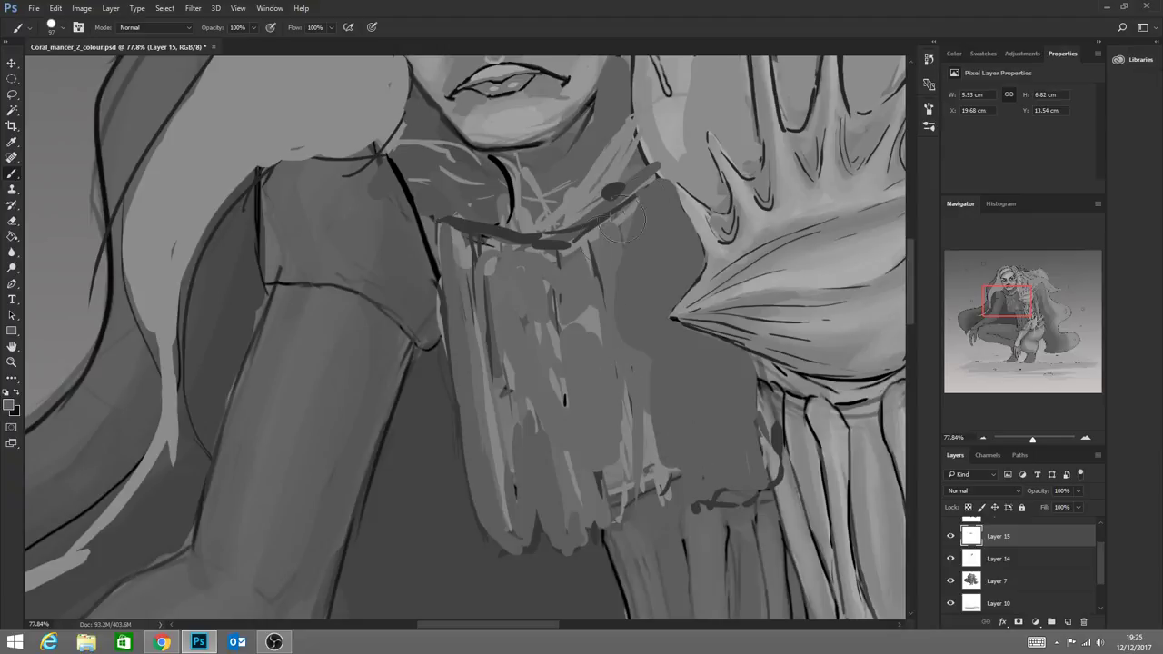
drag(636, 222, 581, 242)
mouse_move(622, 188)
mouse_down()
mouse_move(623, 203)
mouse_move(558, 250)
mouse_up()
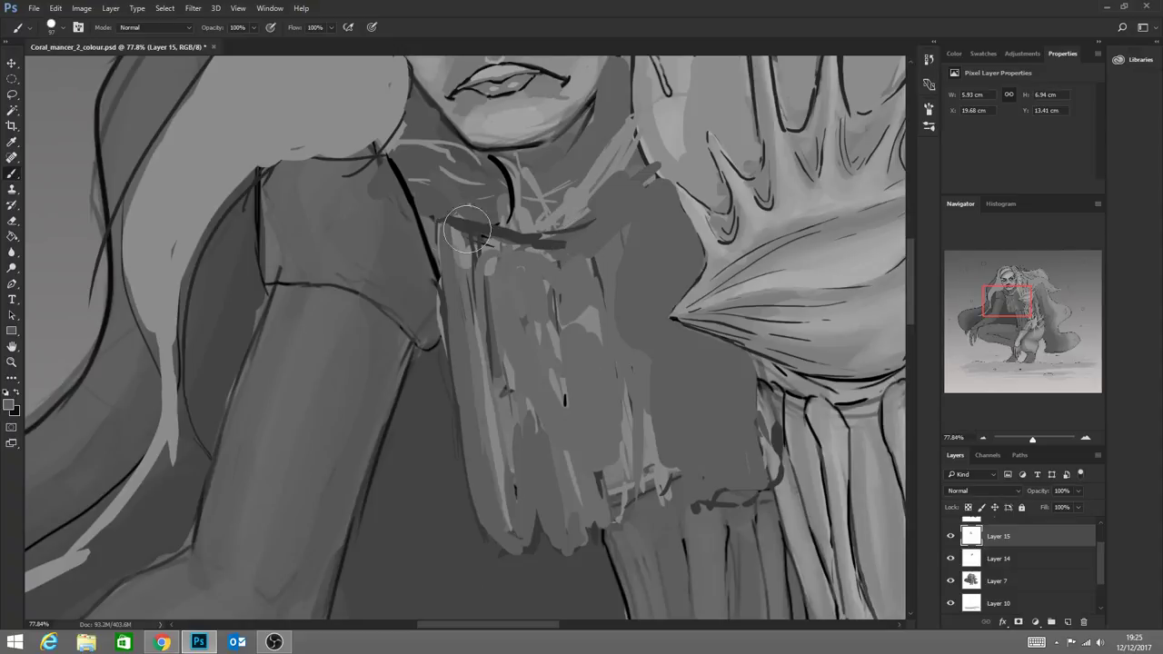
Sample the chest panel's mid grey and paint over the dark neckline band and the dark streaks in the panel's left half
key(alt)
alt+click(466, 291)
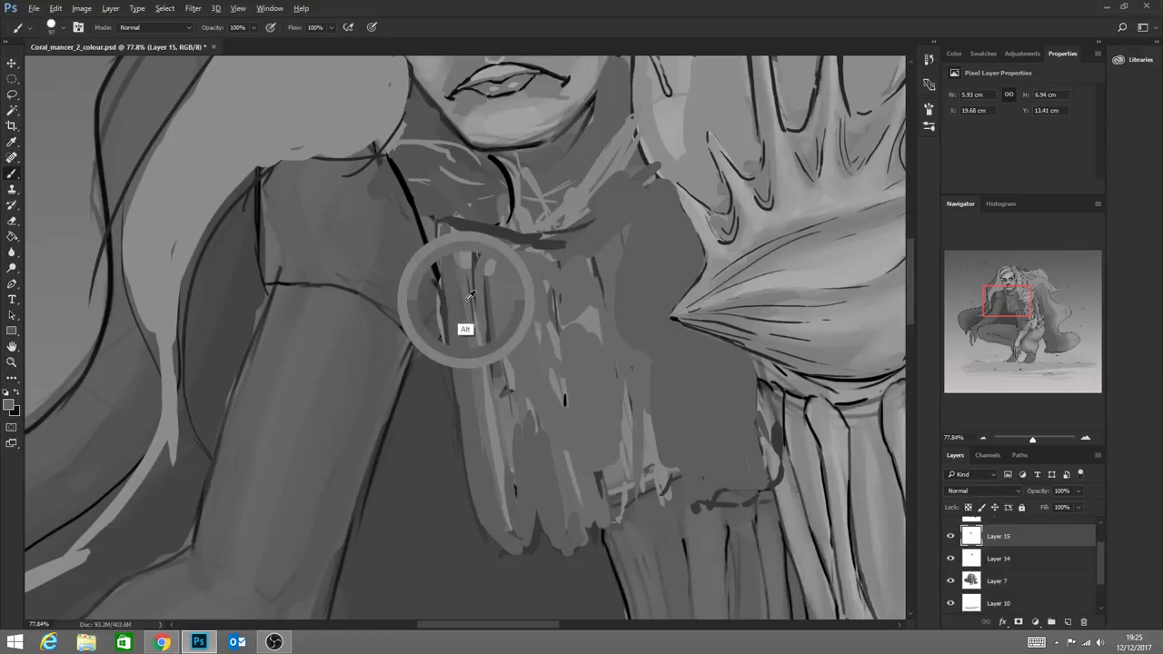
mouse_move(443, 224)
mouse_down()
mouse_move(507, 249)
mouse_move(469, 237)
mouse_move(503, 235)
mouse_move(461, 227)
mouse_move(585, 253)
mouse_move(665, 240)
mouse_move(522, 237)
mouse_move(616, 208)
mouse_move(546, 244)
mouse_move(652, 195)
mouse_move(588, 231)
mouse_move(624, 193)
mouse_move(625, 173)
mouse_move(576, 208)
mouse_move(593, 196)
mouse_move(592, 217)
mouse_move(585, 205)
mouse_move(611, 187)
mouse_move(545, 259)
mouse_move(583, 241)
mouse_move(559, 264)
mouse_move(578, 252)
mouse_move(607, 316)
mouse_move(602, 286)
mouse_move(559, 302)
mouse_move(548, 281)
mouse_move(569, 425)
mouse_move(537, 264)
mouse_move(513, 323)
mouse_move(483, 258)
mouse_move(483, 320)
mouse_move(476, 252)
mouse_move(500, 414)
mouse_up()
drag(452, 257, 498, 482)
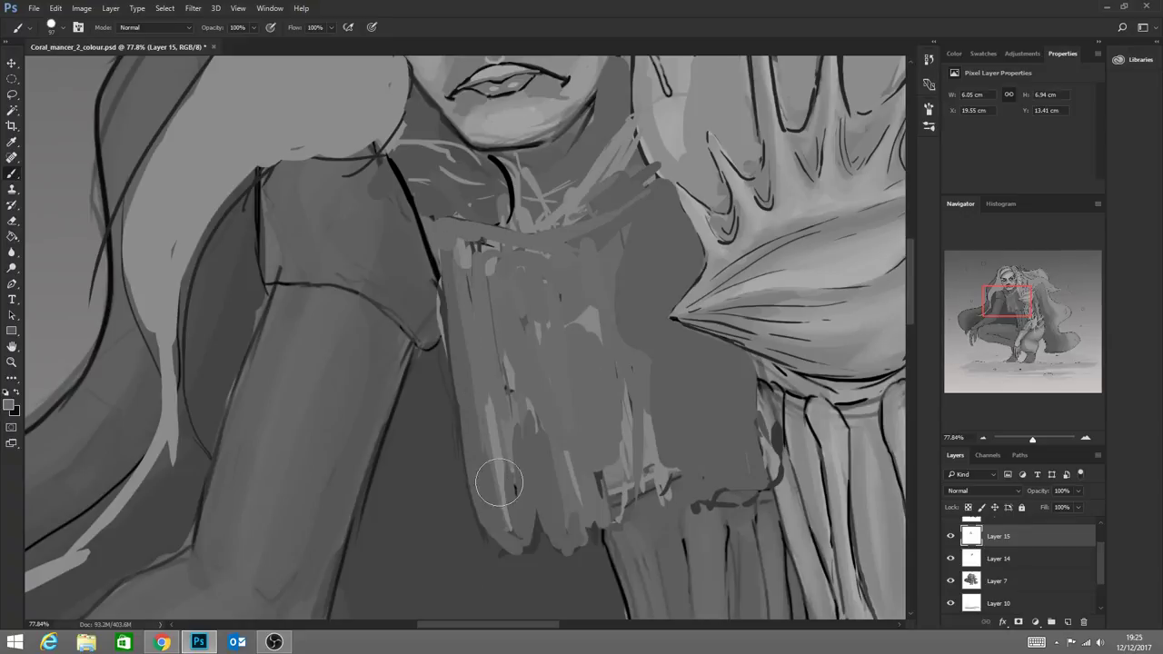
Pick a lighter grey from the chest panel and paint vertical highlight strokes down its folds to the lower hem
alt+click(592, 321)
mouse_move(591, 303)
mouse_down()
mouse_move(563, 298)
mouse_move(548, 259)
mouse_move(581, 416)
mouse_move(579, 306)
mouse_up()
drag(797, 279, 872, 268)
key(ctrl+z)
click(9, 404)
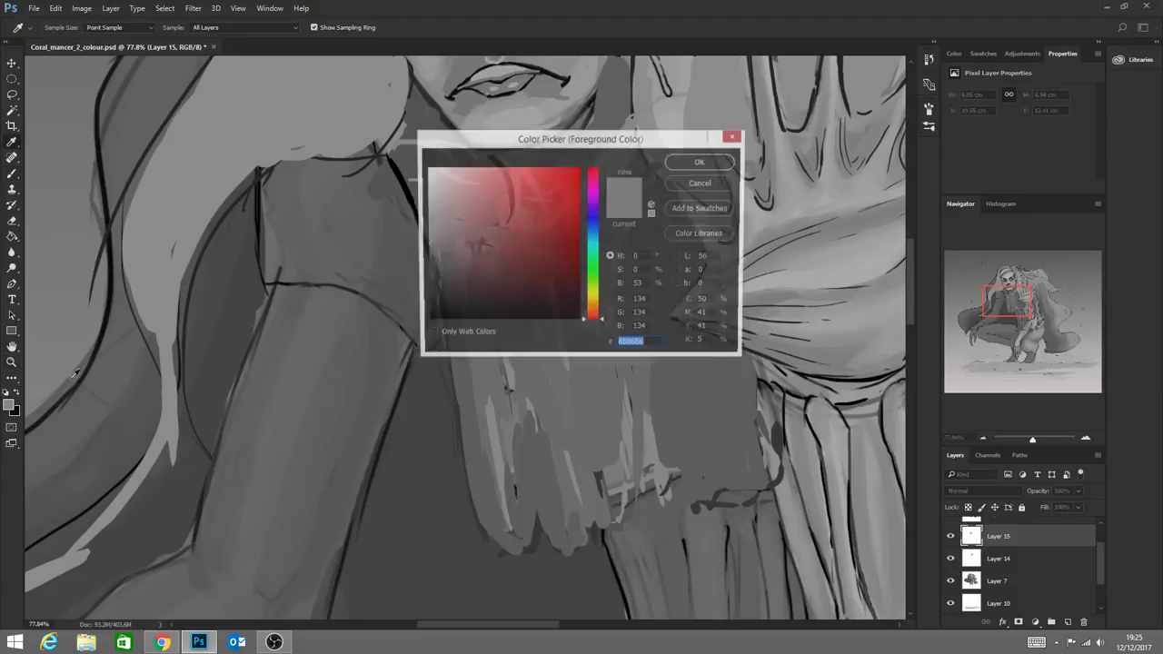
click(701, 162)
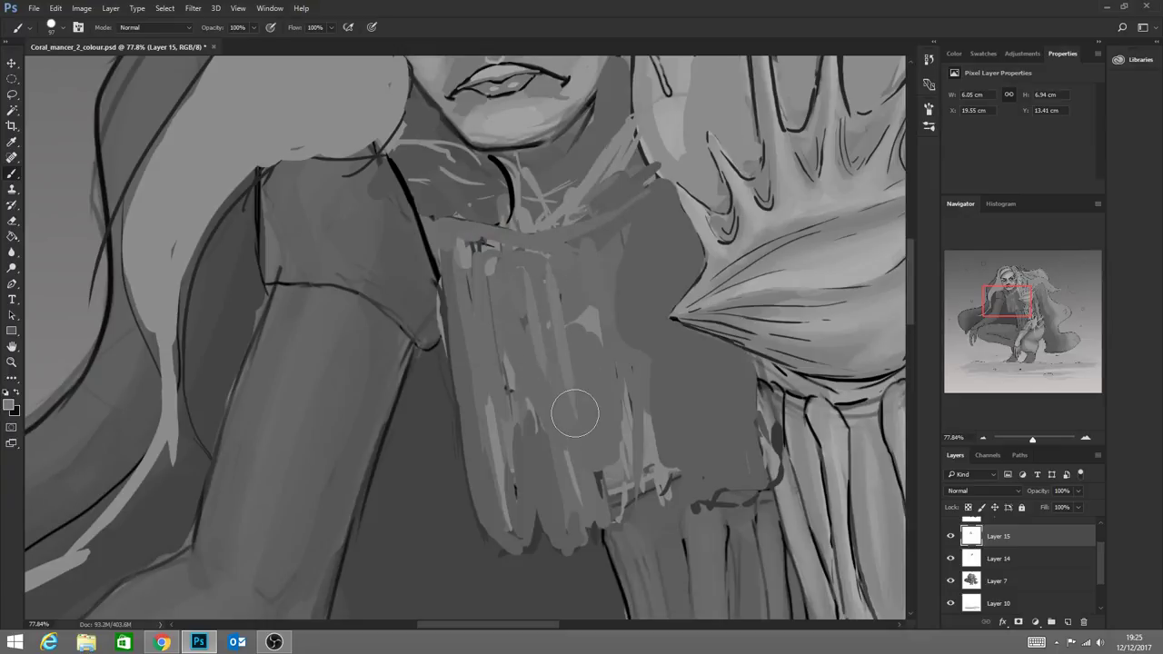
mouse_move(574, 413)
mouse_down()
mouse_move(573, 353)
mouse_move(614, 361)
mouse_move(579, 277)
mouse_move(603, 368)
mouse_move(603, 342)
mouse_move(583, 342)
mouse_move(604, 422)
mouse_move(626, 400)
mouse_move(639, 483)
mouse_move(631, 426)
mouse_move(642, 411)
mouse_move(654, 463)
mouse_move(641, 360)
mouse_move(587, 491)
mouse_move(565, 450)
mouse_move(584, 494)
mouse_move(540, 295)
mouse_move(529, 359)
mouse_move(509, 337)
mouse_move(512, 414)
mouse_move(488, 296)
mouse_move(519, 433)
mouse_move(529, 437)
mouse_move(537, 412)
mouse_move(507, 434)
mouse_move(486, 369)
mouse_move(514, 532)
mouse_move(469, 231)
mouse_move(461, 237)
mouse_move(487, 250)
mouse_move(493, 285)
mouse_move(494, 239)
mouse_move(547, 254)
mouse_move(613, 240)
mouse_up()
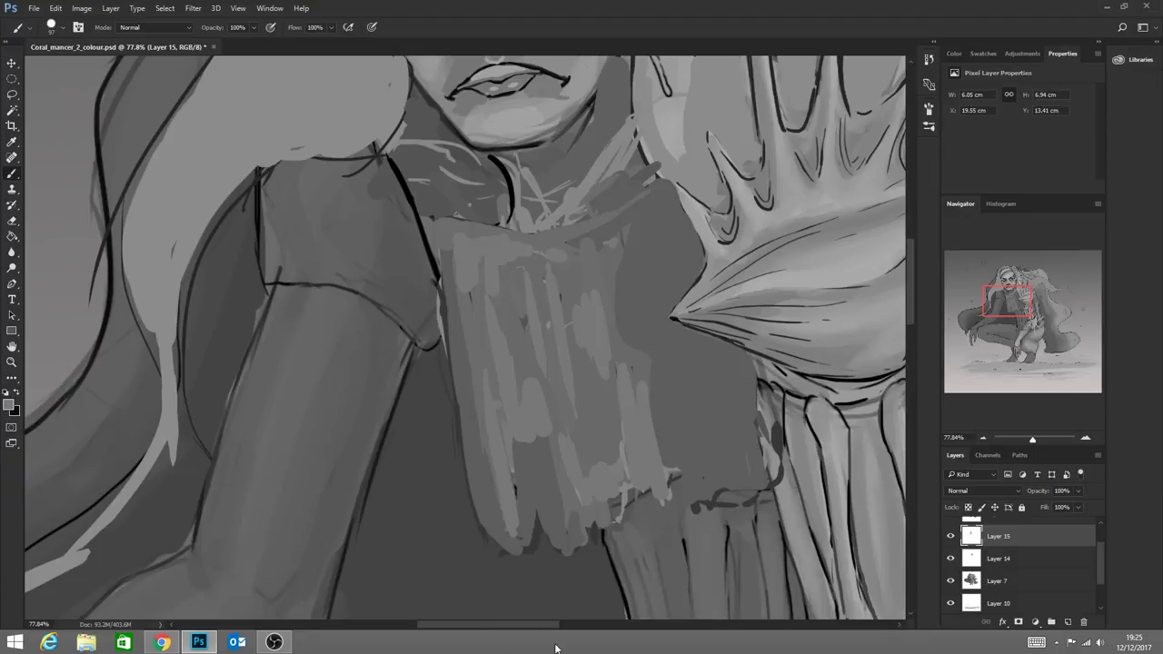
Check the whole figure, then dab a darker grey patch between the highlight strokes in the middle of the chest panel
click(10, 363)
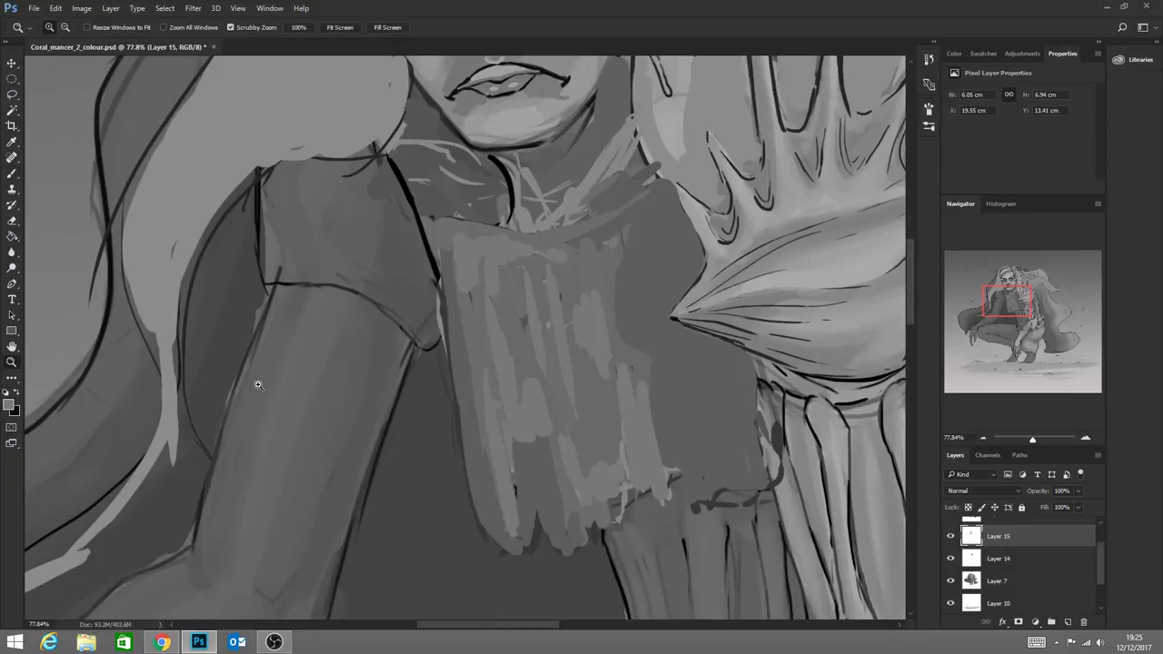
drag(560, 528, 451, 563)
drag(557, 575, 466, 583)
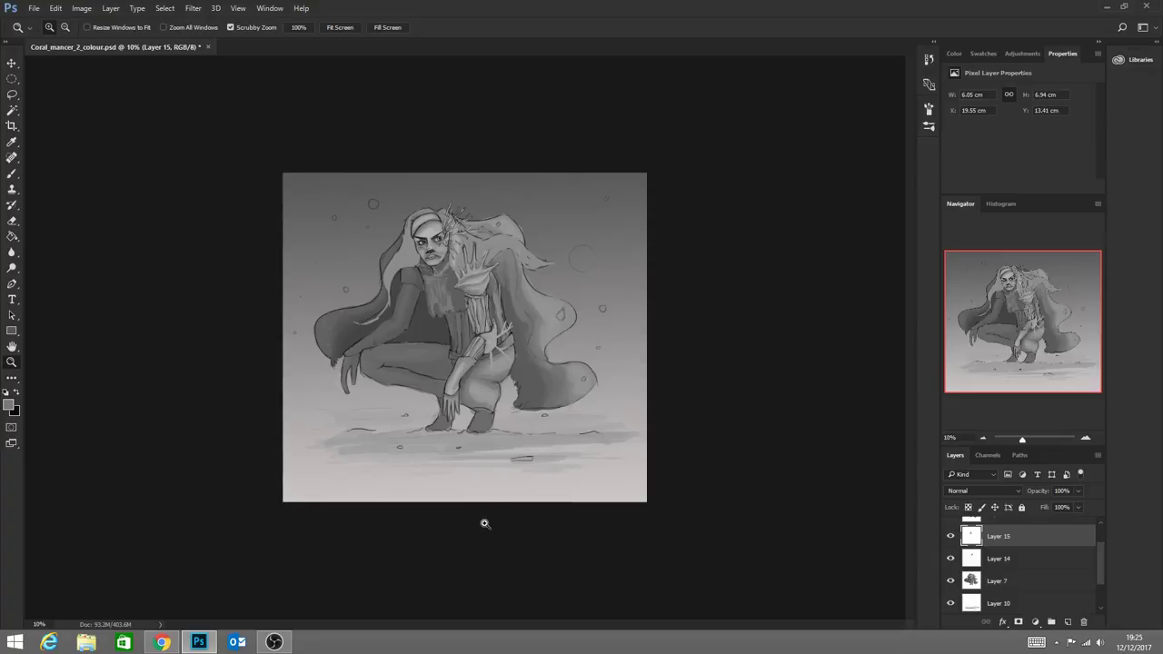
scroll(420, 306, up, 6)
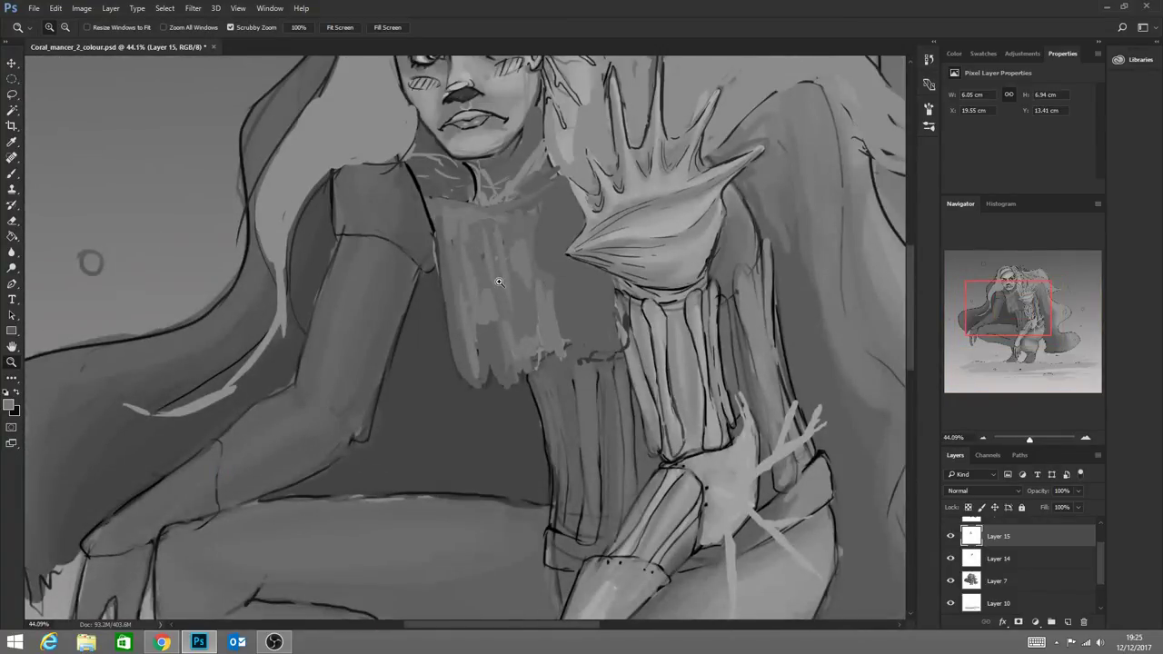
drag(499, 281, 537, 284)
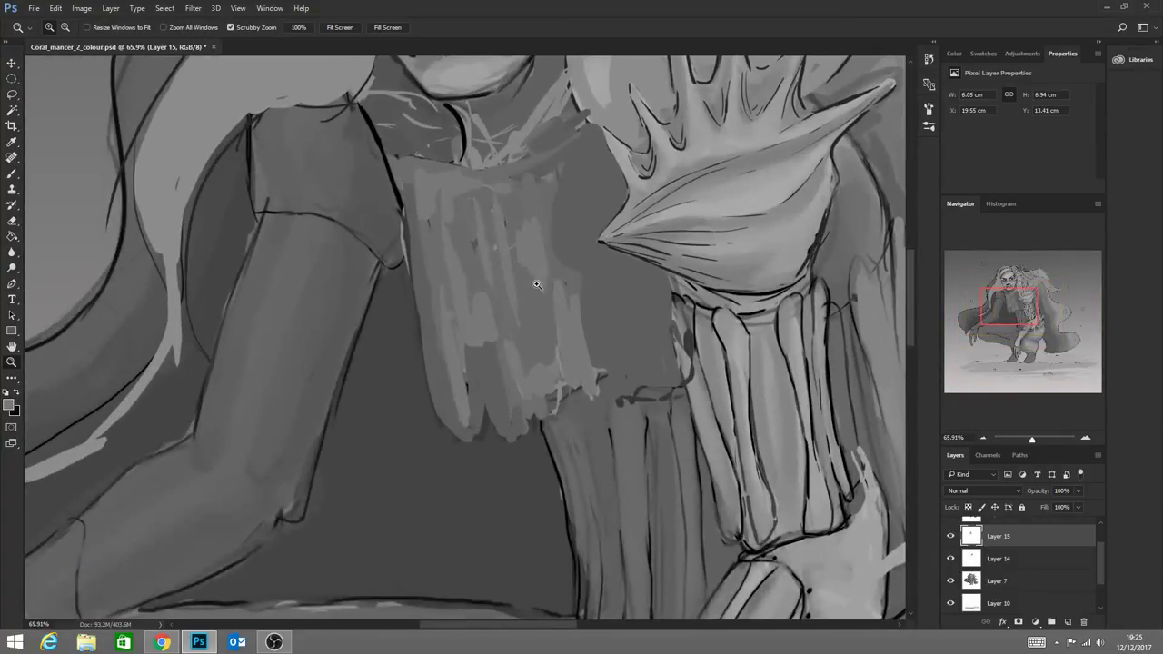
click(18, 174)
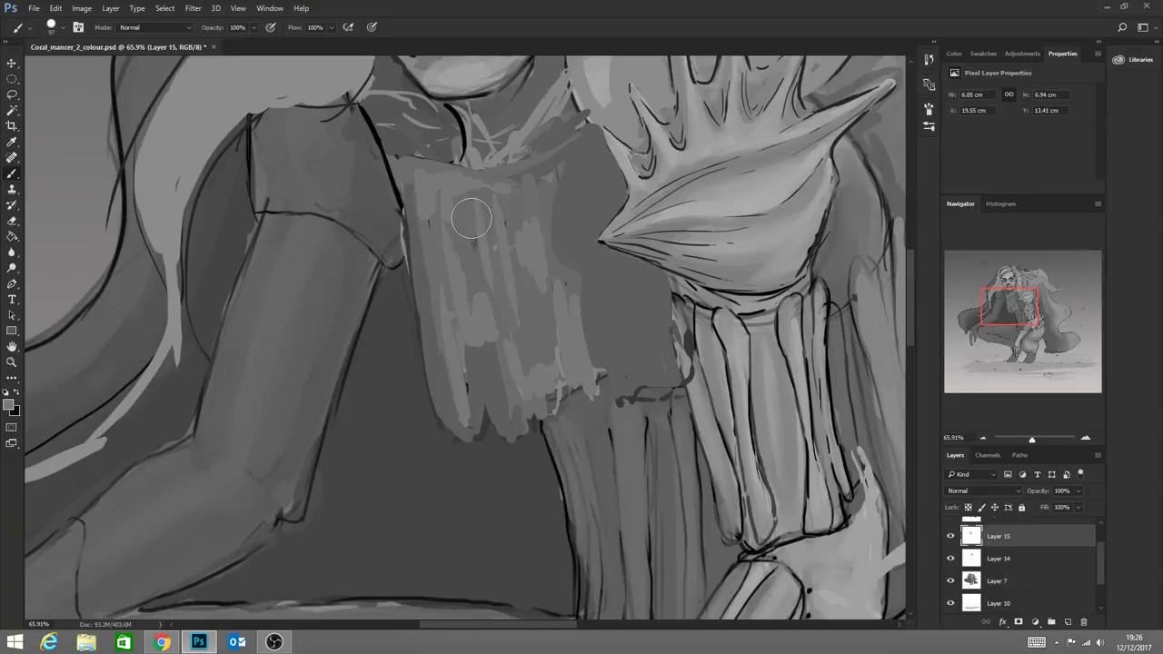
key(alt)
mouse_move(475, 247)
mouse_down()
mouse_move(478, 287)
mouse_move(469, 244)
mouse_up()
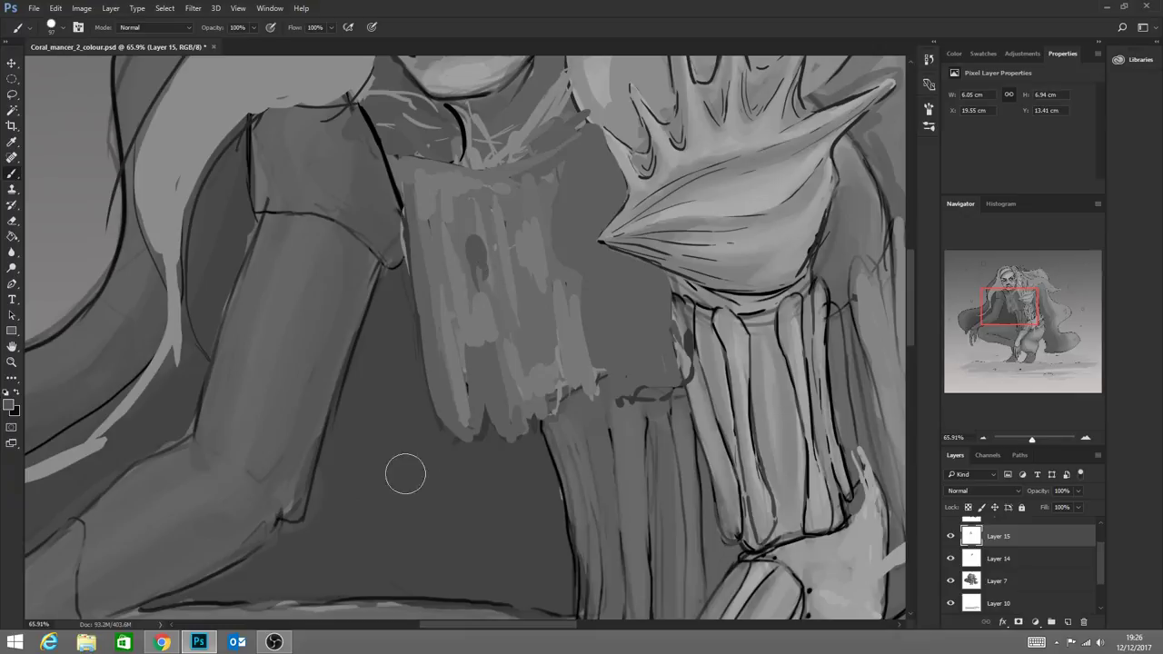
mouse_move(456, 362)
mouse_down()
mouse_move(456, 332)
mouse_move(473, 429)
mouse_move(460, 338)
mouse_up()
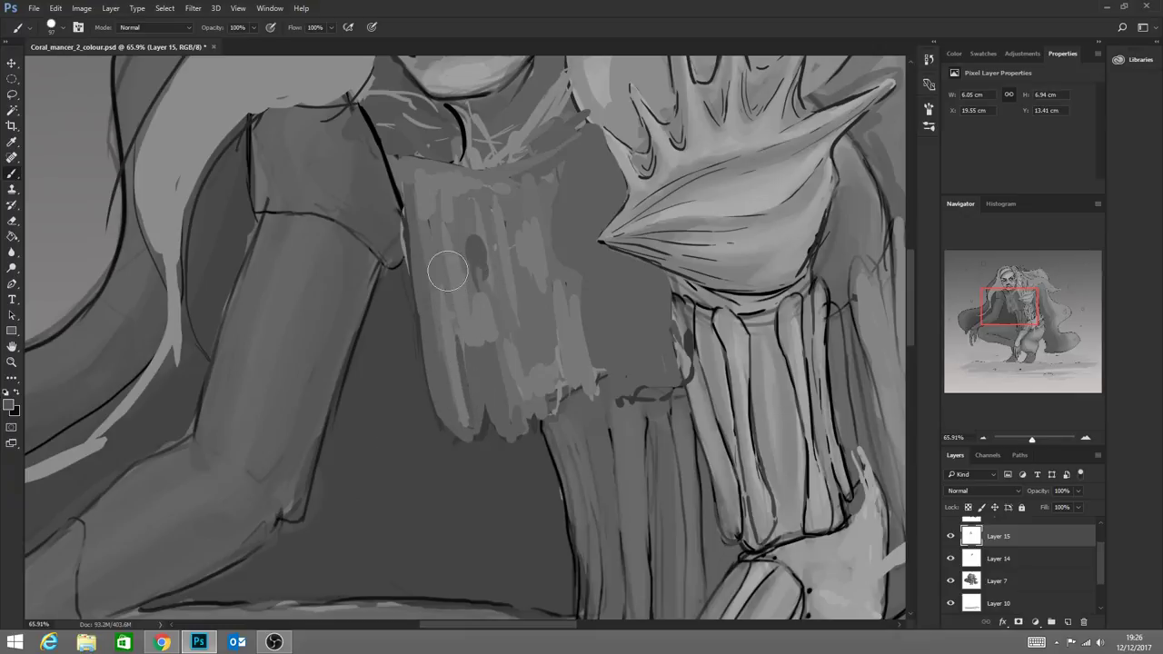
Paint darker vertical fold lines between the light strips across the chest panel
mouse_move(448, 271)
mouse_down()
mouse_move(432, 191)
mouse_move(448, 304)
mouse_move(491, 388)
mouse_up()
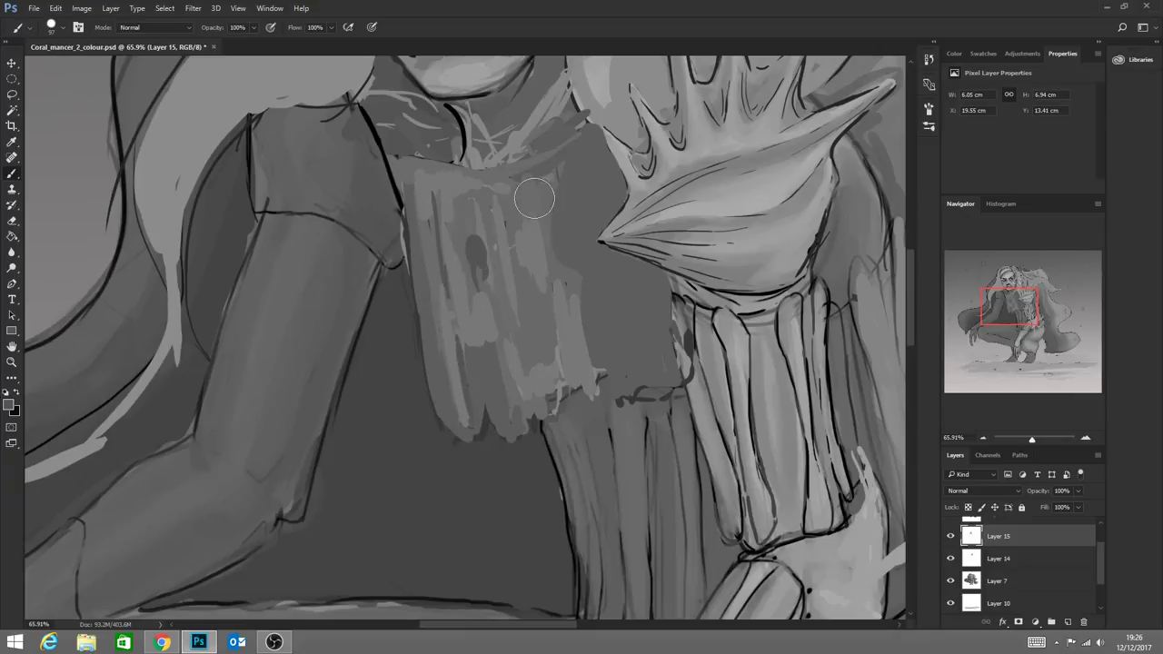
drag(534, 199, 553, 337)
drag(508, 281, 533, 292)
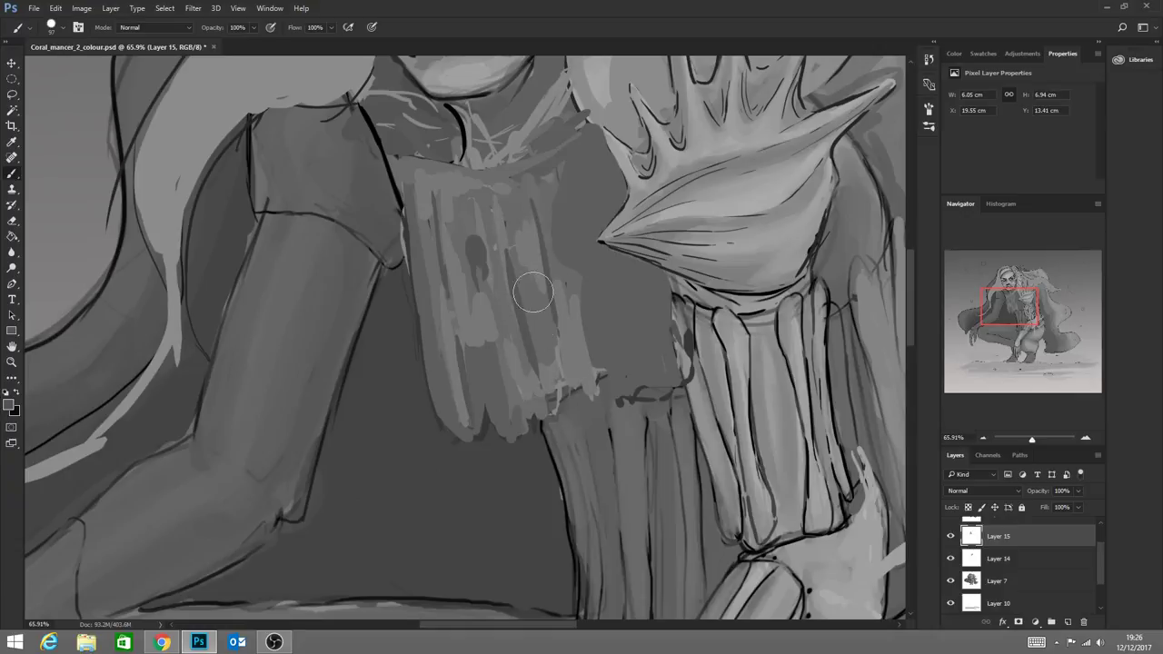
drag(511, 186, 523, 277)
drag(551, 329, 544, 385)
Enable Transfer for the brush and paint soft light grey strokes down the chest panel's middle folds
click(79, 28)
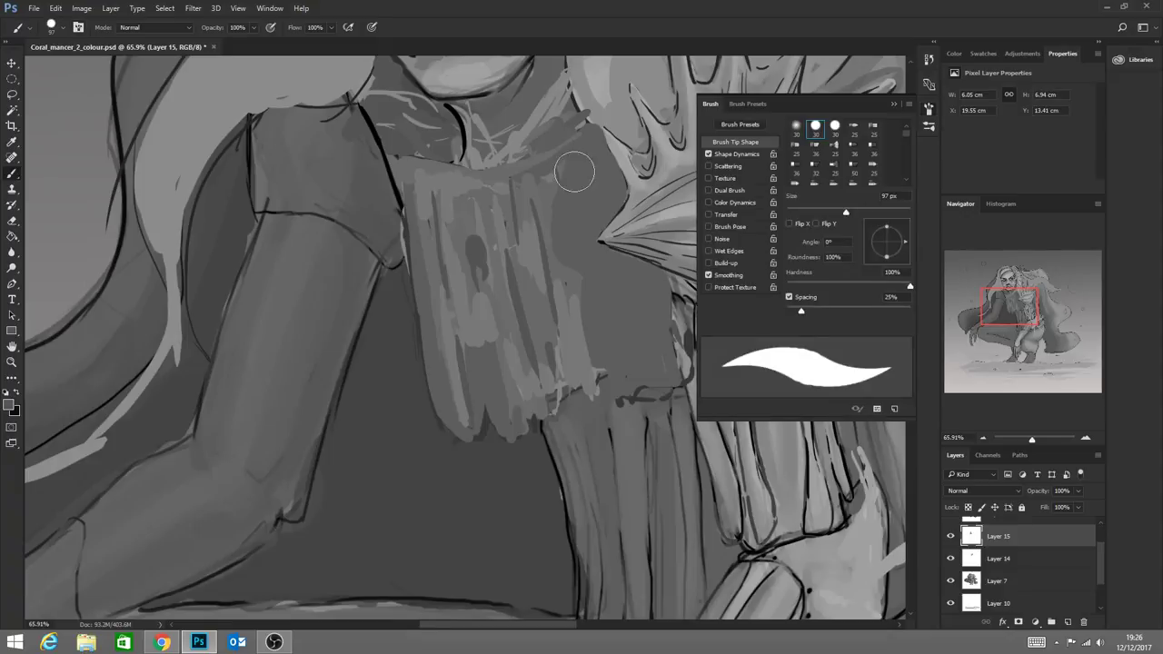
click(708, 214)
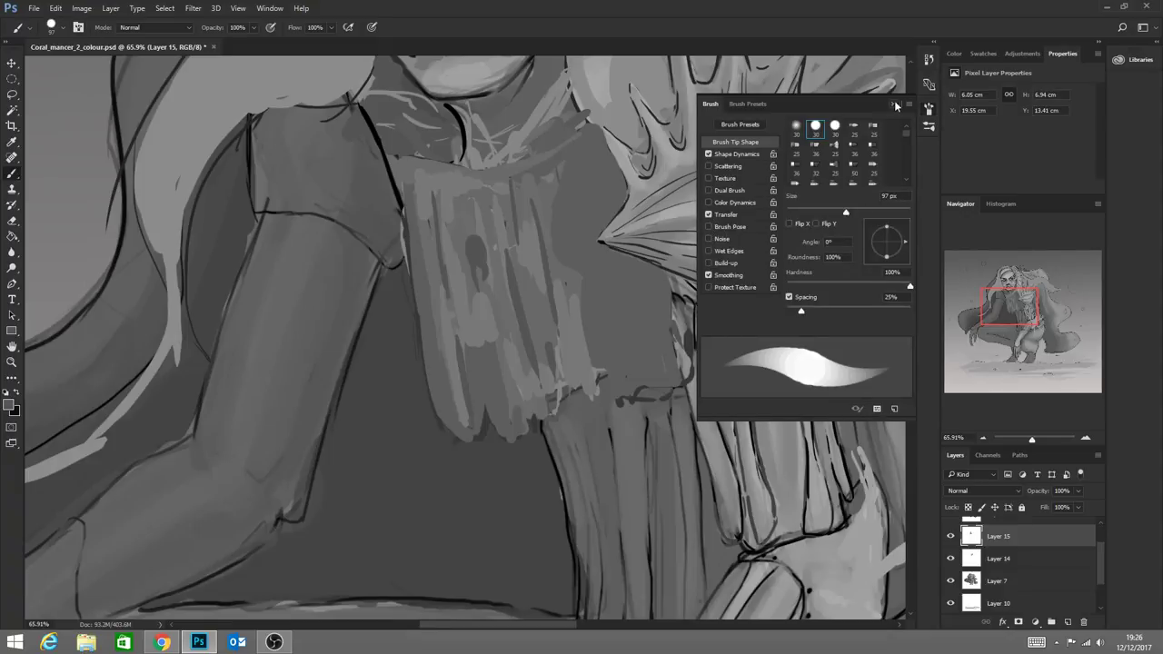
click(894, 105)
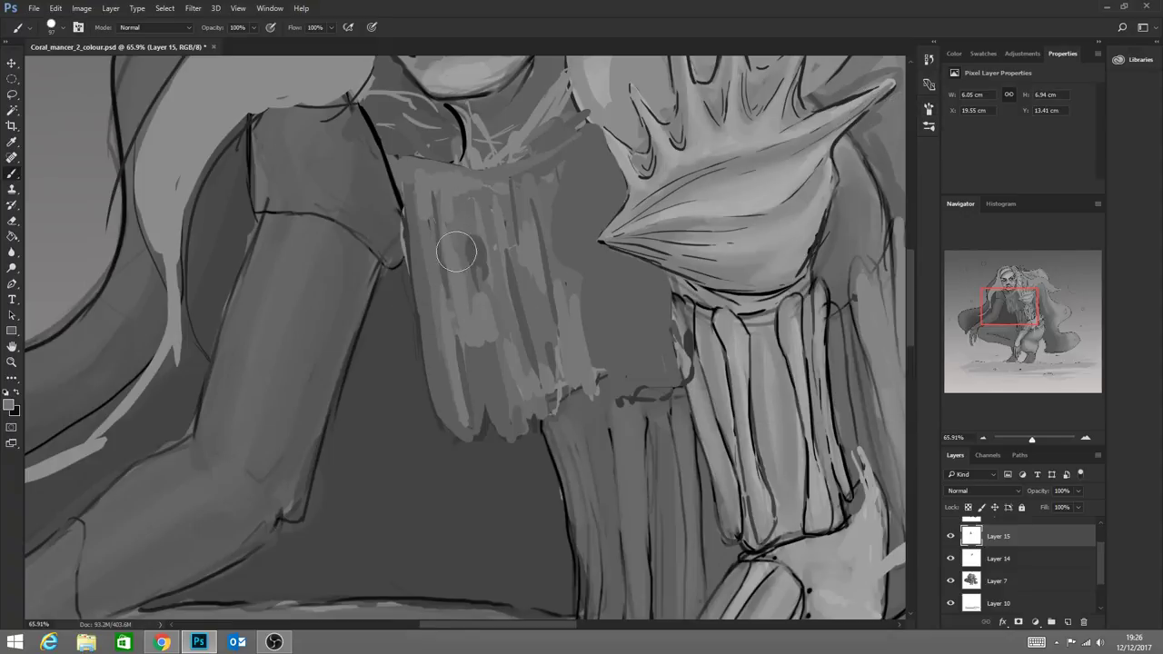
mouse_move(456, 251)
mouse_down()
mouse_move(477, 344)
mouse_move(453, 185)
mouse_move(480, 364)
mouse_up()
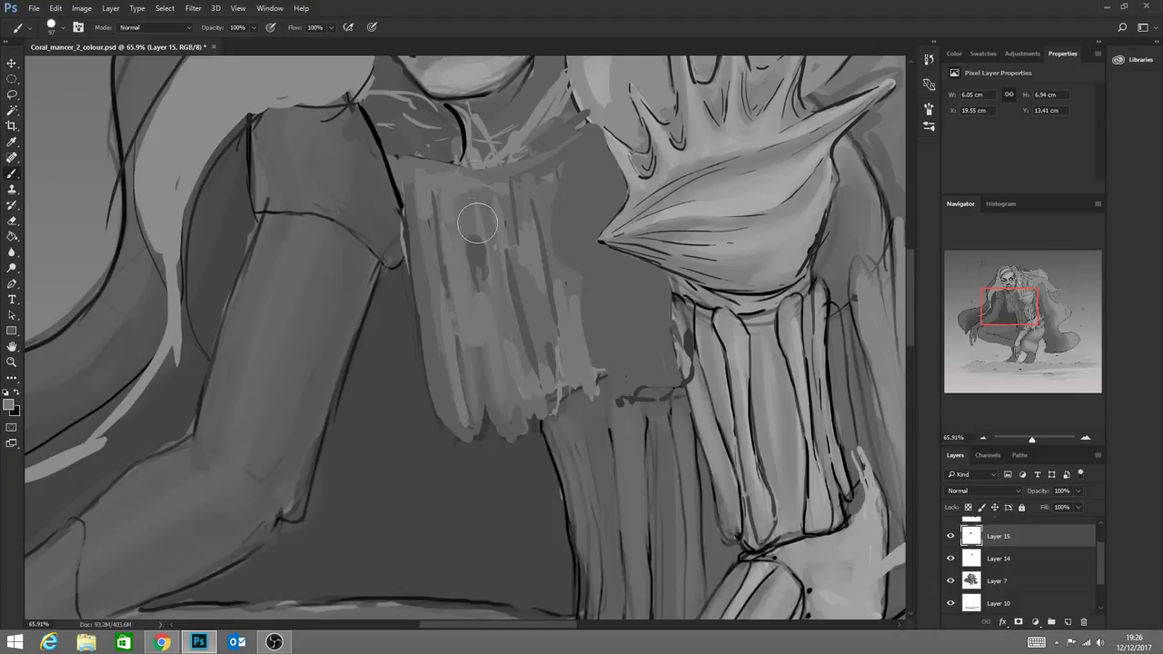
drag(510, 255, 520, 336)
drag(500, 200, 535, 390)
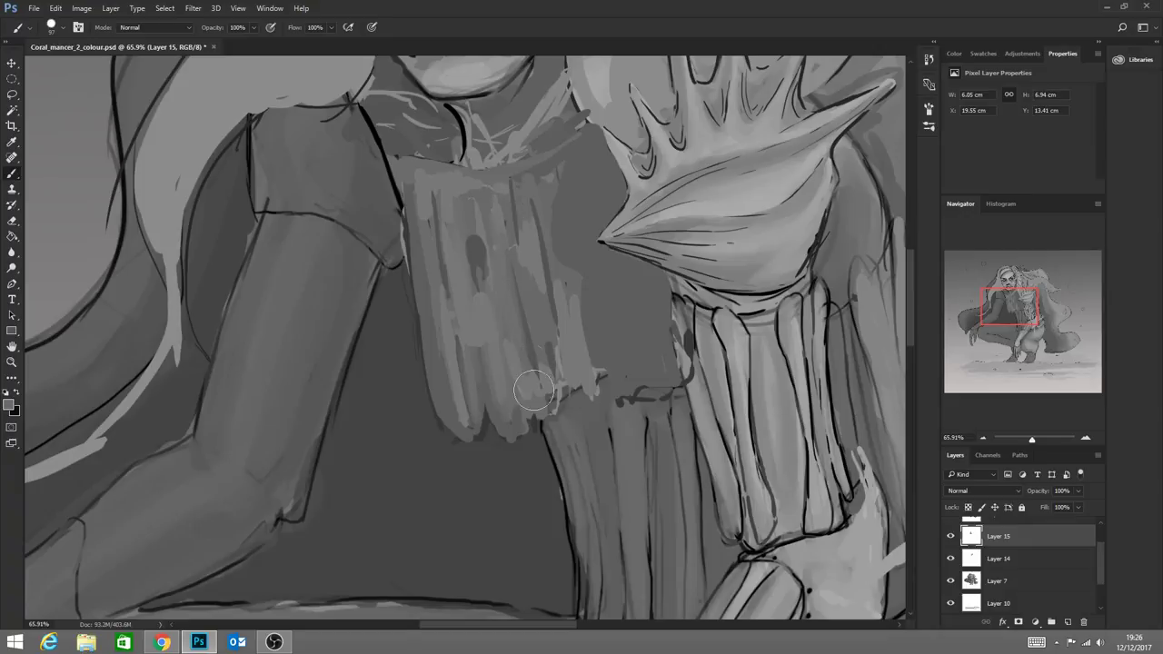
Sample a darker grey from the chest panel and blend vertical shadow strokes down the folds right of its centre
alt+click(530, 332)
drag(508, 213, 534, 355)
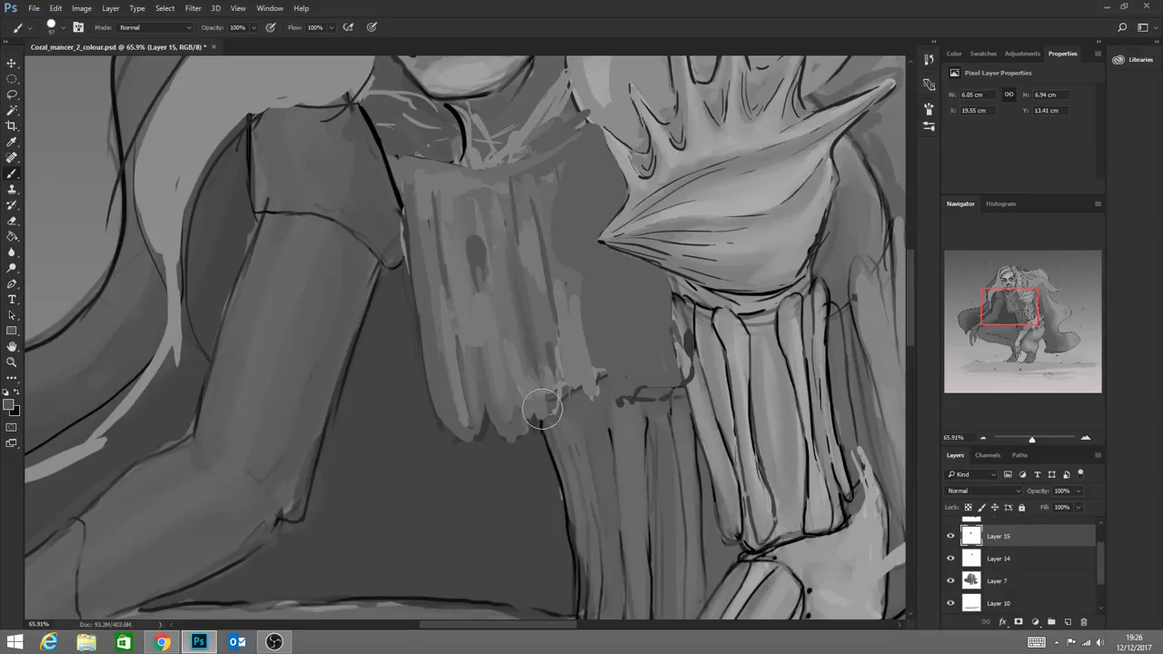
drag(509, 160, 542, 339)
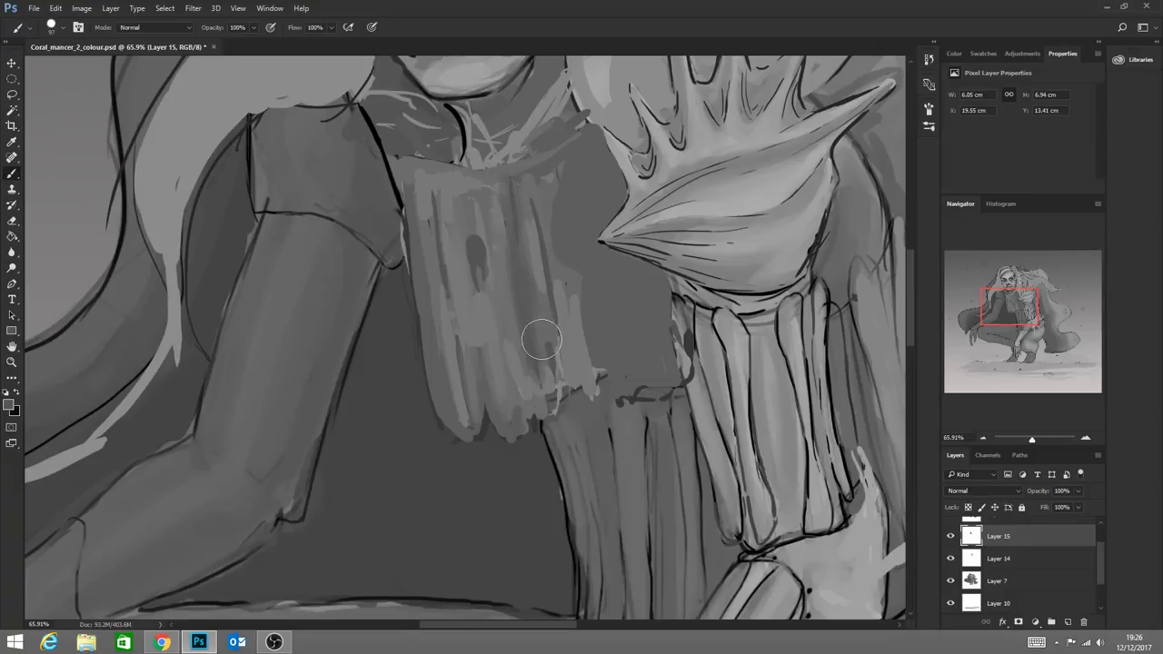
drag(526, 178, 557, 348)
mouse_move(530, 201)
mouse_down()
mouse_move(556, 331)
mouse_move(545, 292)
mouse_up()
drag(535, 183, 548, 246)
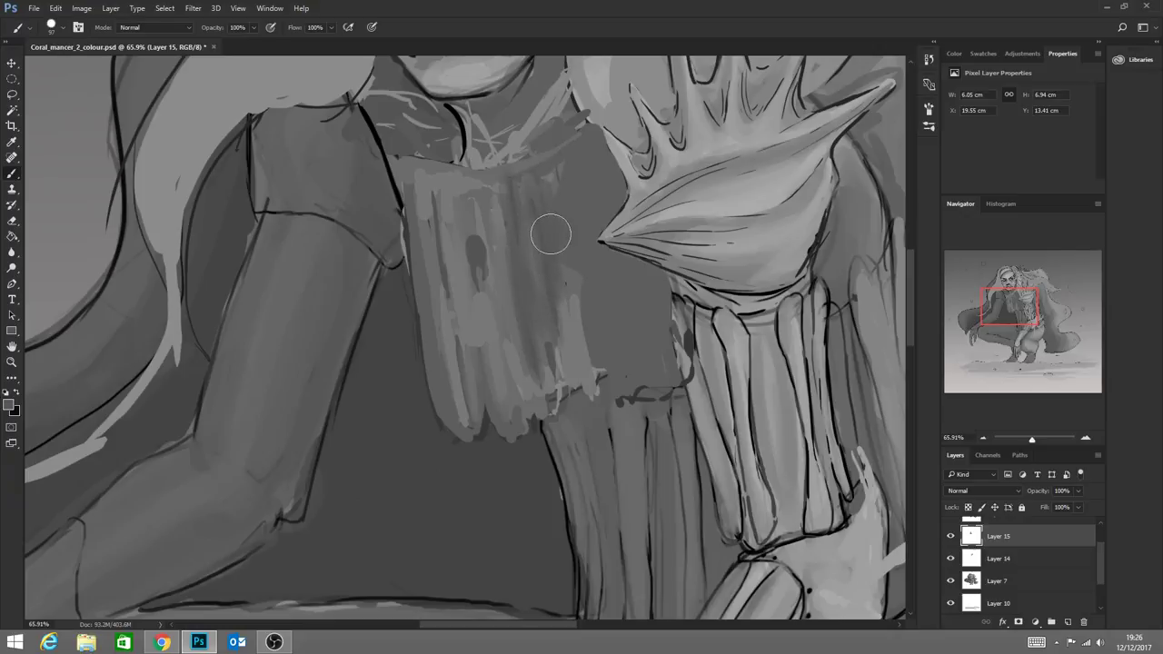
Blend soft vertical strokes down the folds in the chest panel's left half and below the dark oval patch
mouse_move(459, 196)
mouse_down()
mouse_move(486, 325)
mouse_move(461, 212)
mouse_move(458, 250)
mouse_up()
drag(431, 177, 458, 357)
drag(426, 210, 448, 333)
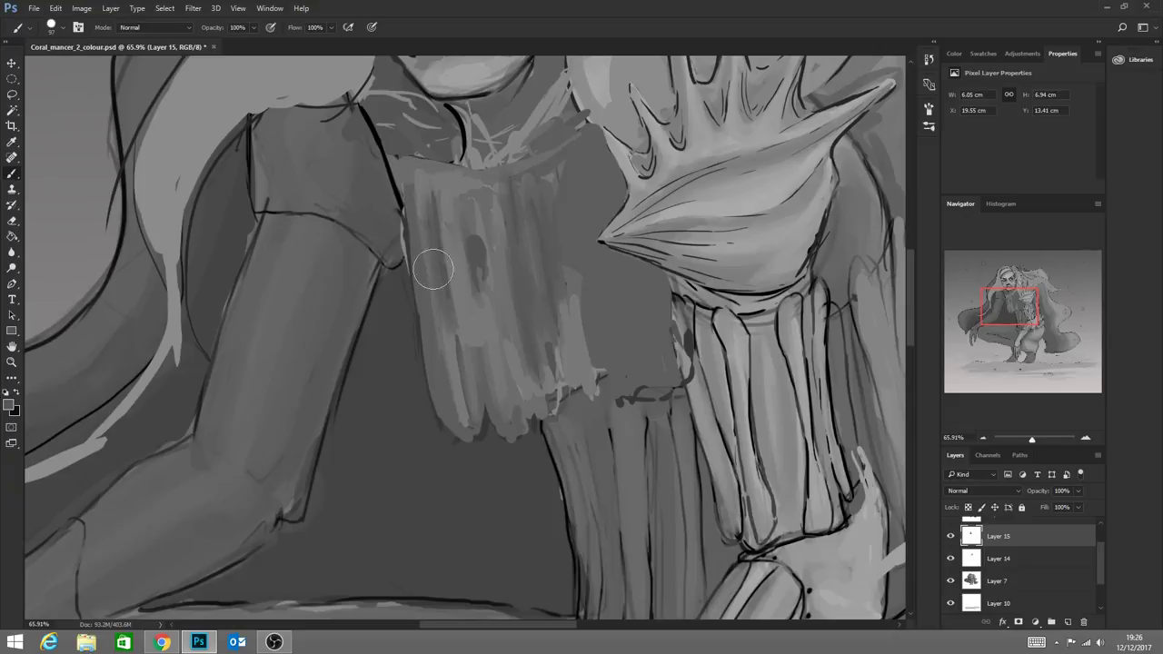
mouse_move(433, 267)
mouse_down()
mouse_move(449, 399)
mouse_move(517, 266)
mouse_move(474, 333)
mouse_move(479, 373)
mouse_move(475, 330)
mouse_move(485, 369)
mouse_up()
drag(475, 278, 479, 374)
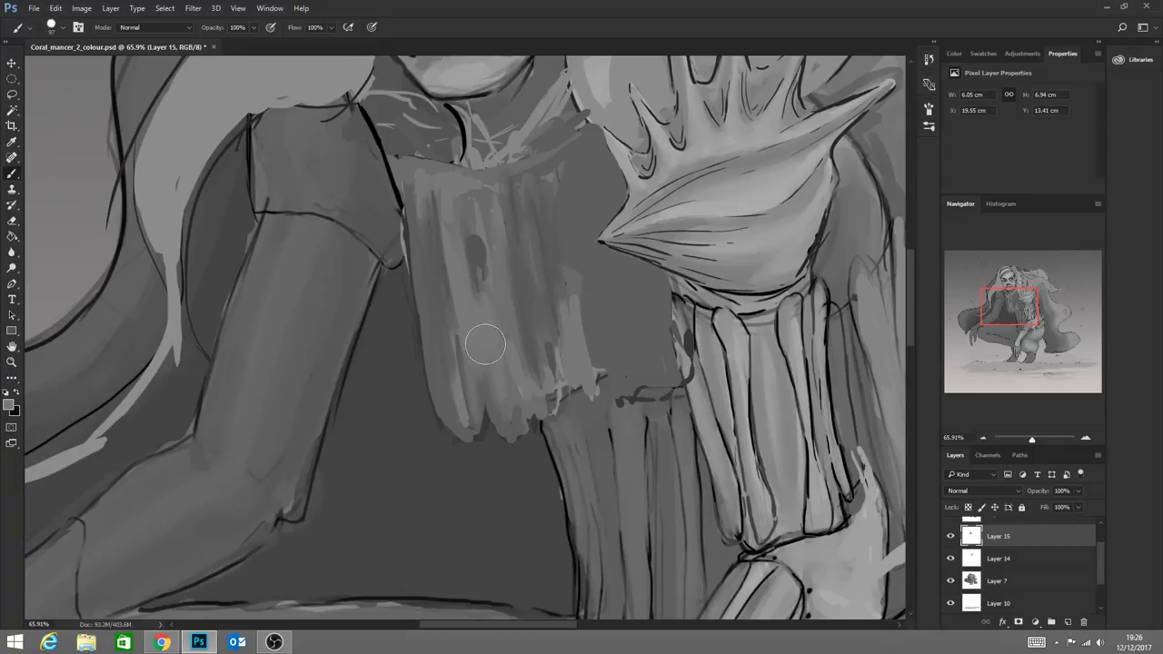
Sample neighbouring greys and soften the edges of the dark oval patch in the chest panel
drag(481, 259, 480, 308)
alt+click(479, 273)
alt+click(472, 270)
mouse_move(472, 270)
mouse_down()
mouse_move(473, 257)
mouse_move(486, 271)
mouse_up()
alt+click(485, 216)
Blend lighter grey up the fold in the chest panel's right half, and soften its upper edge with a sampled mid grey
mouse_move(474, 190)
mouse_down()
mouse_move(503, 283)
mouse_move(489, 190)
mouse_move(528, 400)
mouse_move(518, 190)
mouse_move(537, 313)
mouse_move(518, 256)
mouse_move(524, 235)
mouse_move(540, 366)
mouse_move(517, 215)
mouse_move(553, 387)
mouse_move(562, 228)
mouse_move(575, 301)
mouse_up()
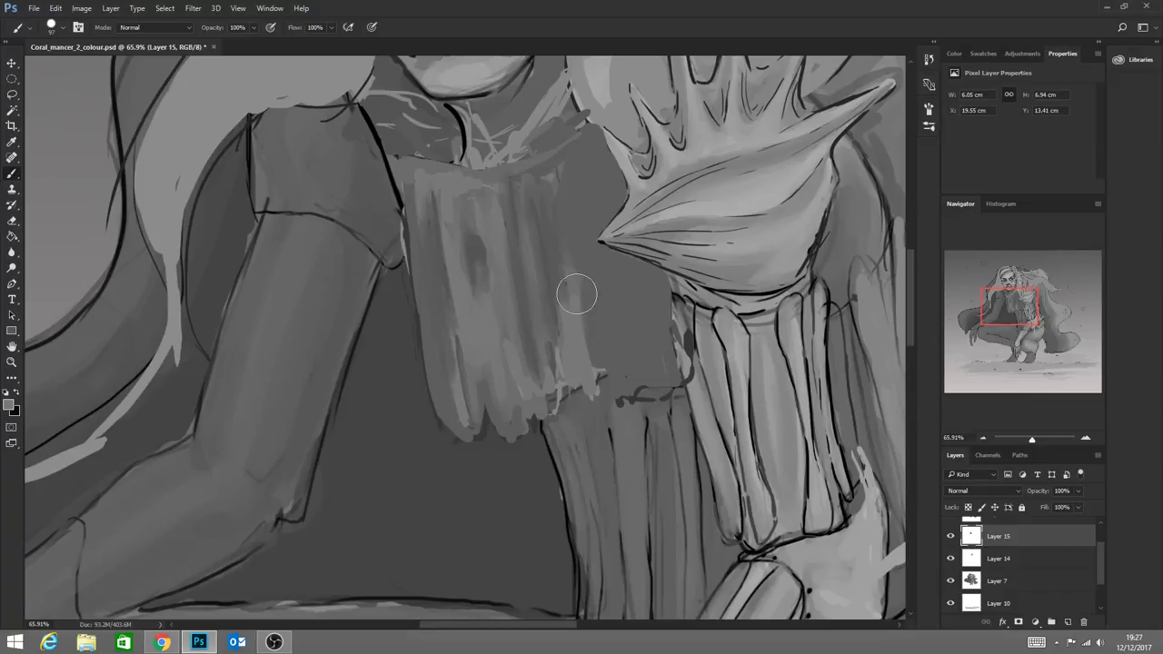
mouse_move(593, 380)
mouse_down()
mouse_move(565, 248)
mouse_move(586, 393)
mouse_move(602, 373)
mouse_move(584, 290)
mouse_move(614, 374)
mouse_move(568, 233)
mouse_move(599, 363)
mouse_move(563, 204)
mouse_up()
drag(593, 357, 559, 193)
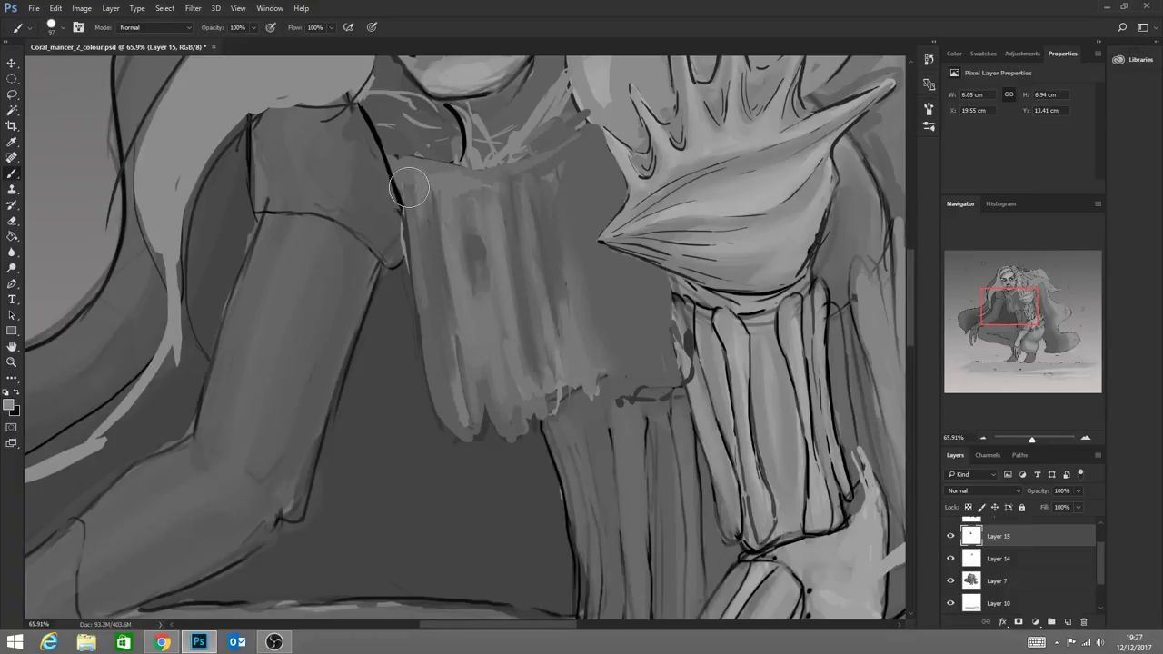
alt+click(586, 179)
drag(586, 179, 552, 169)
click(10, 407)
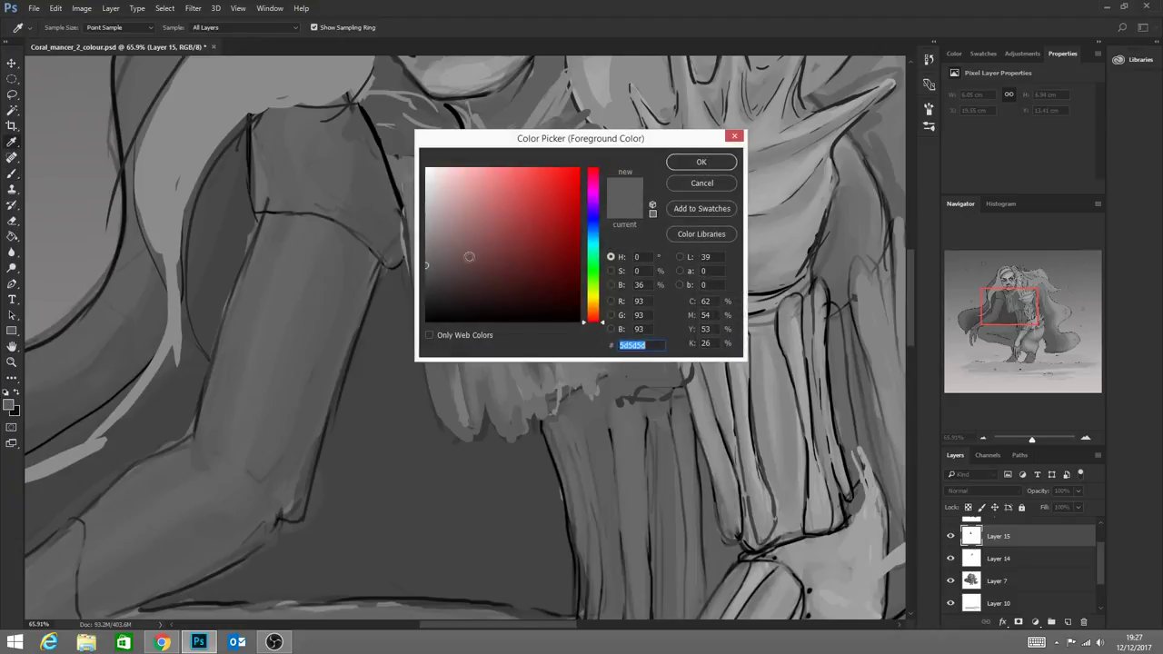
click(427, 271)
click(700, 163)
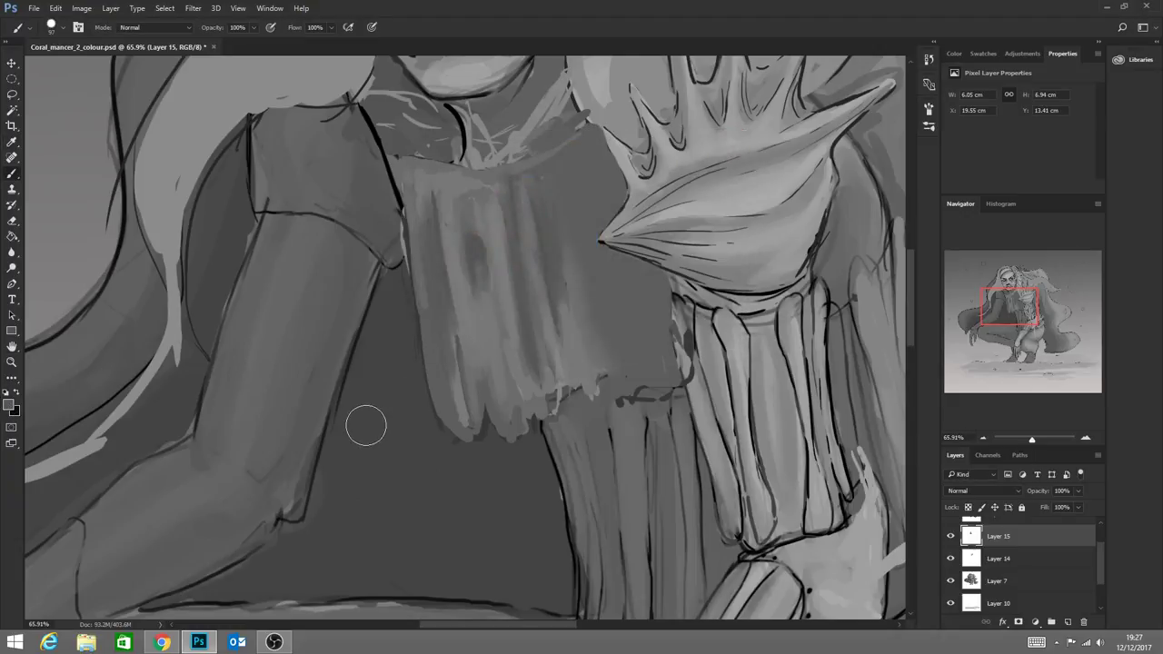
drag(363, 420, 424, 490)
key(ctrl)
key(ctrl+z)
click(10, 407)
click(425, 277)
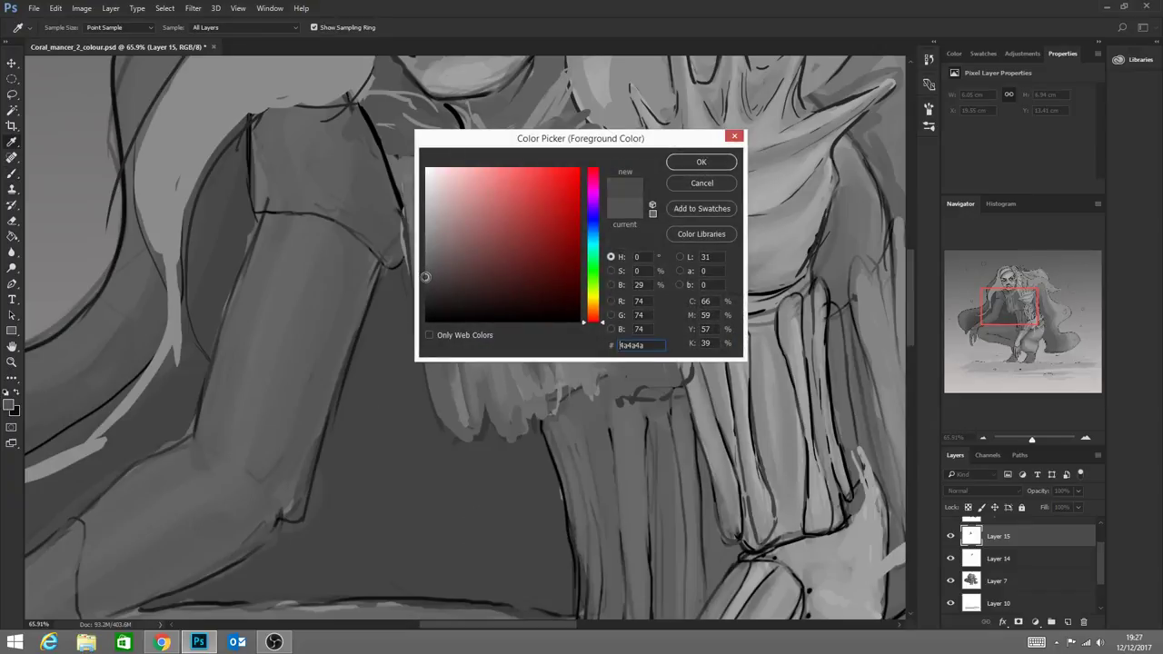
click(714, 163)
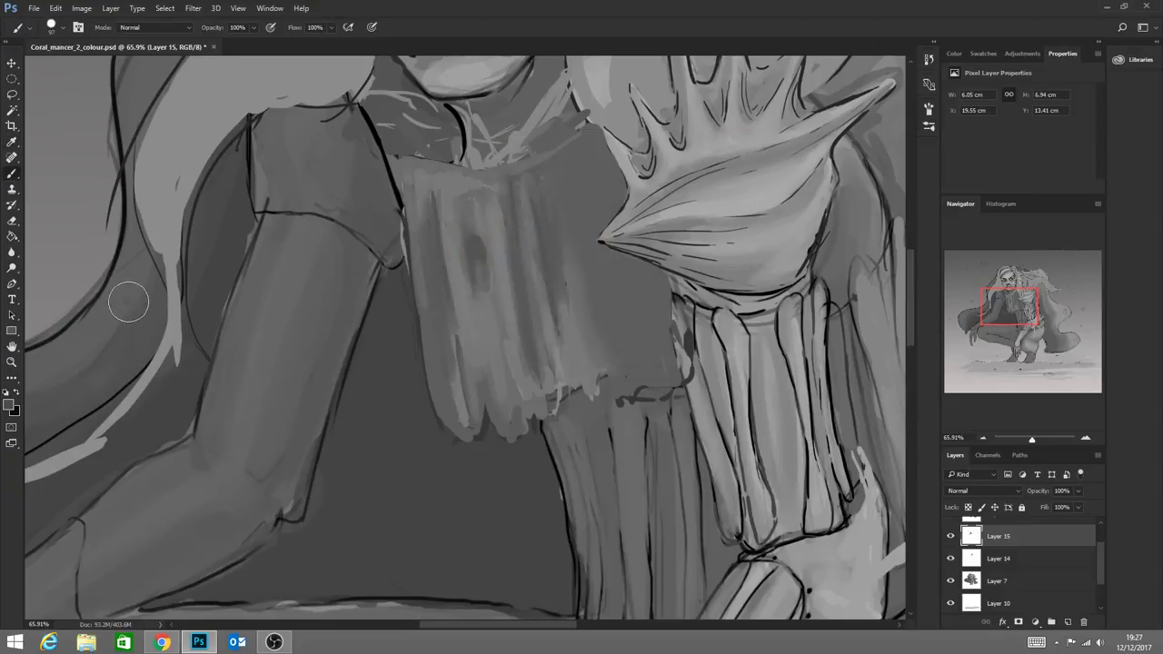
key(ctrl)
key(ctrl+z)
click(11, 406)
click(425, 269)
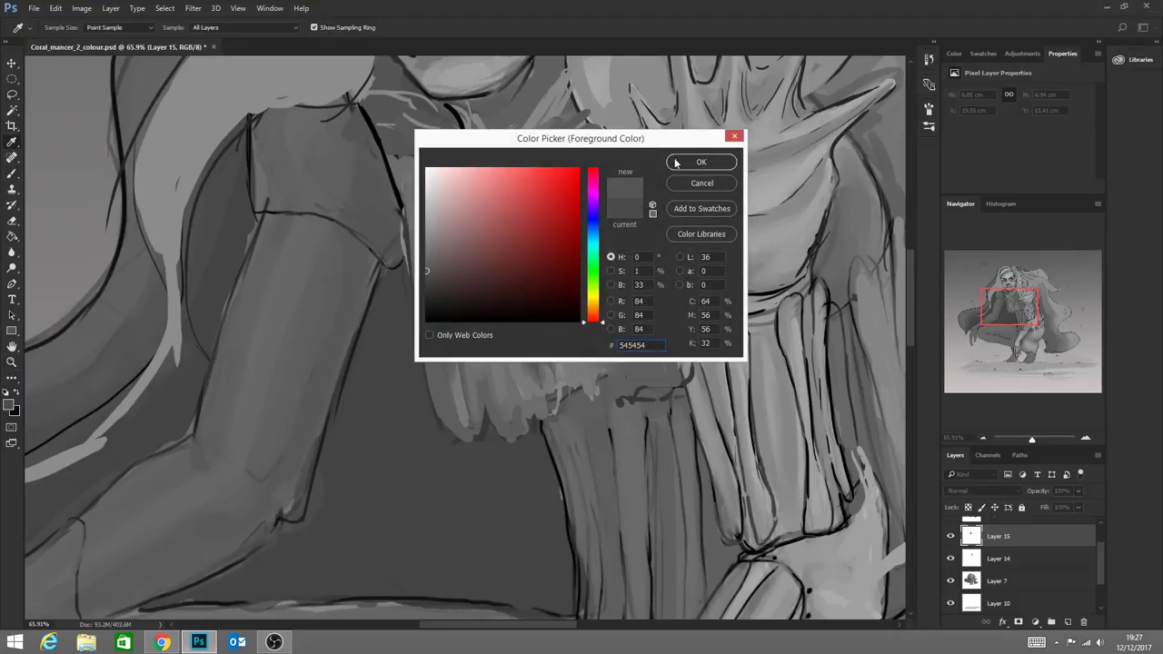
drag(426, 269, 425, 265)
click(702, 163)
key(b)
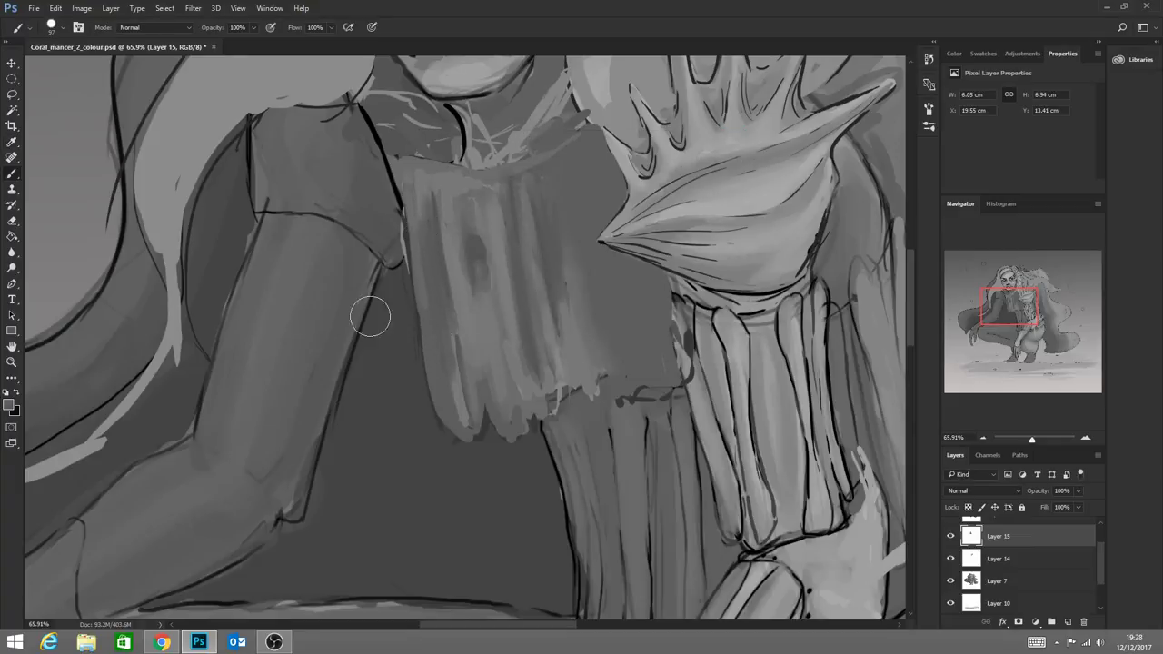
Choose a slightly darker grey foreground colour and paint soft shading over the chest panel's right side, neckline and lower right hem
key(i)
click(9, 405)
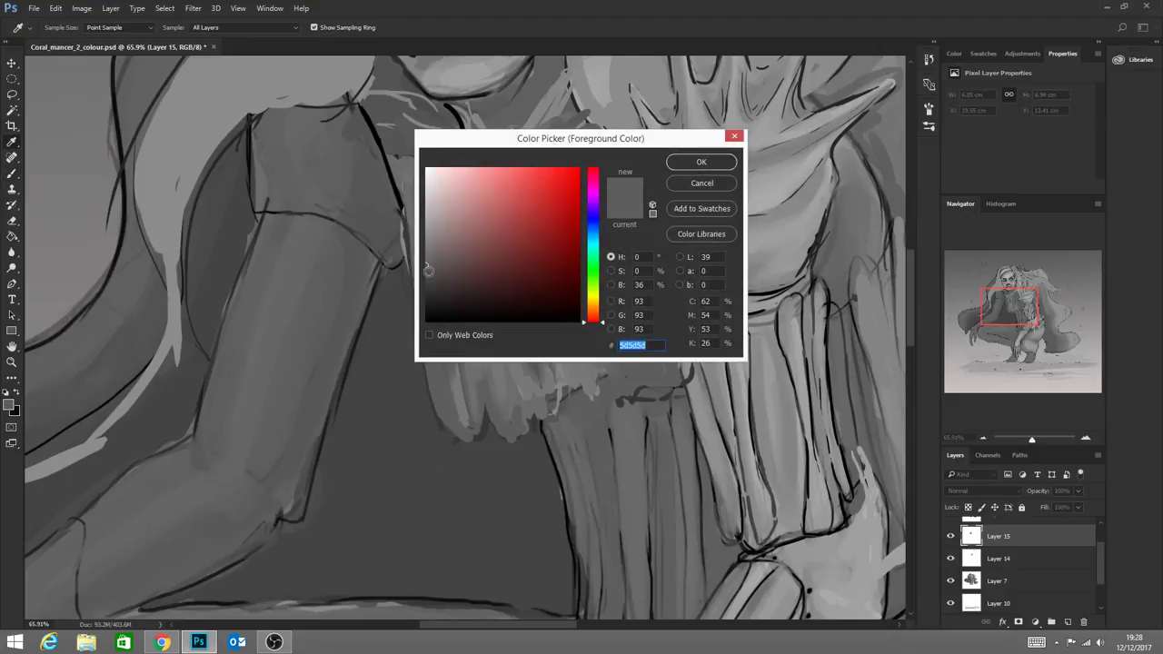
click(425, 269)
click(700, 163)
key(b)
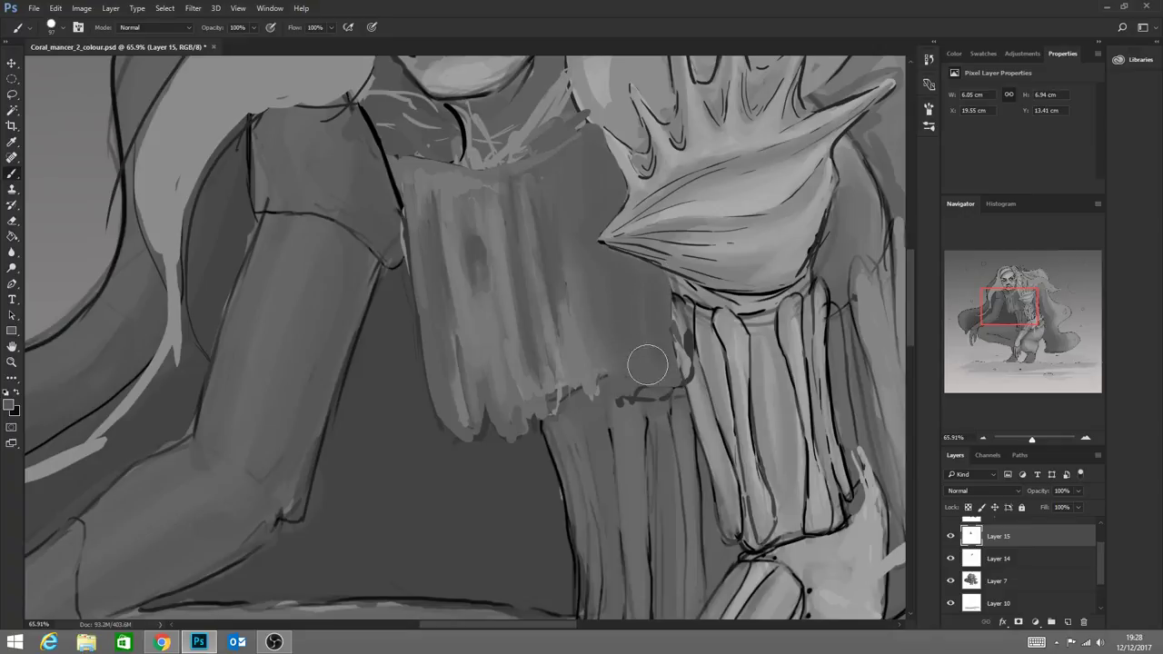
mouse_move(579, 145)
mouse_down()
mouse_move(572, 182)
mouse_move(583, 136)
mouse_move(553, 161)
mouse_move(569, 216)
mouse_up()
mouse_move(504, 177)
mouse_down()
mouse_move(561, 156)
mouse_move(473, 175)
mouse_move(531, 161)
mouse_up()
drag(651, 382, 625, 400)
mouse_move(559, 179)
mouse_down()
mouse_move(564, 228)
mouse_move(587, 225)
mouse_up()
drag(579, 156, 585, 251)
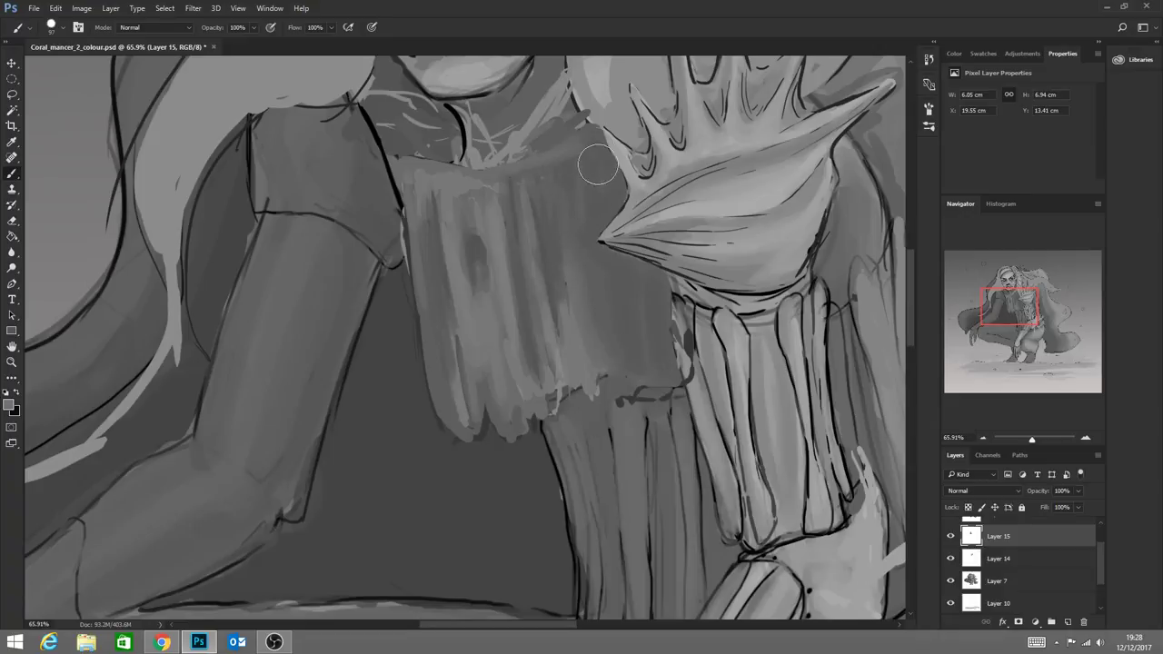
mouse_move(593, 142)
mouse_down()
mouse_move(597, 182)
mouse_move(519, 278)
mouse_up()
Check the whole figure, sample a dark grey from the shoulder shell's linework, and add a new layer above Layer 15
click(12, 362)
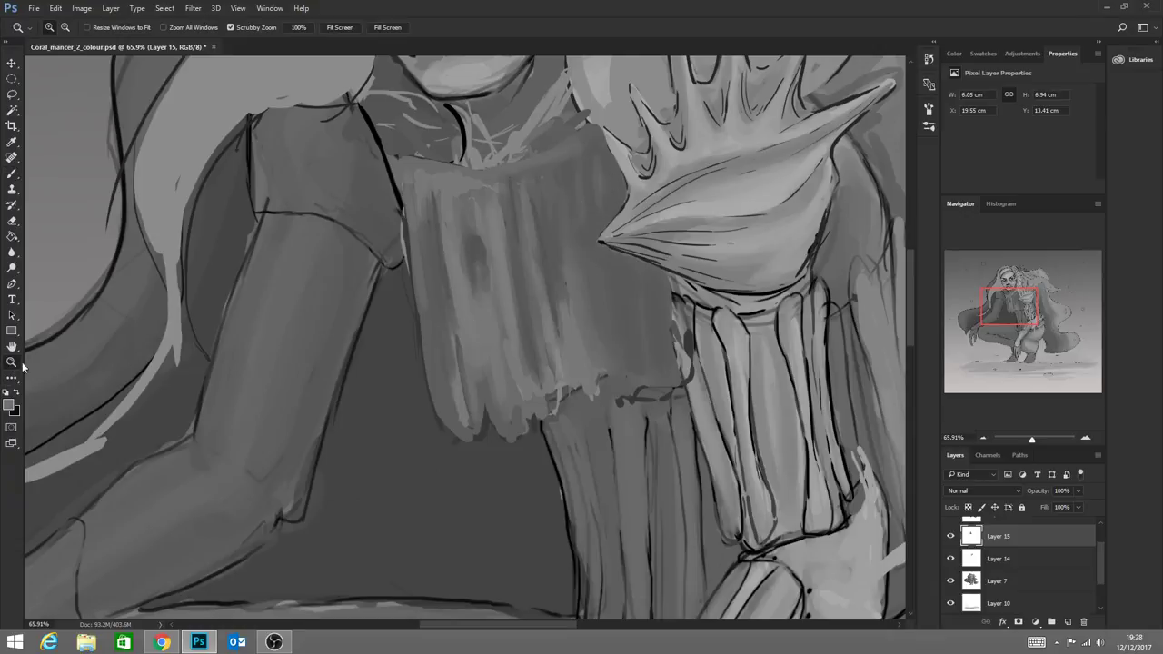
mouse_move(710, 476)
mouse_down()
mouse_move(625, 493)
mouse_move(636, 465)
mouse_up()
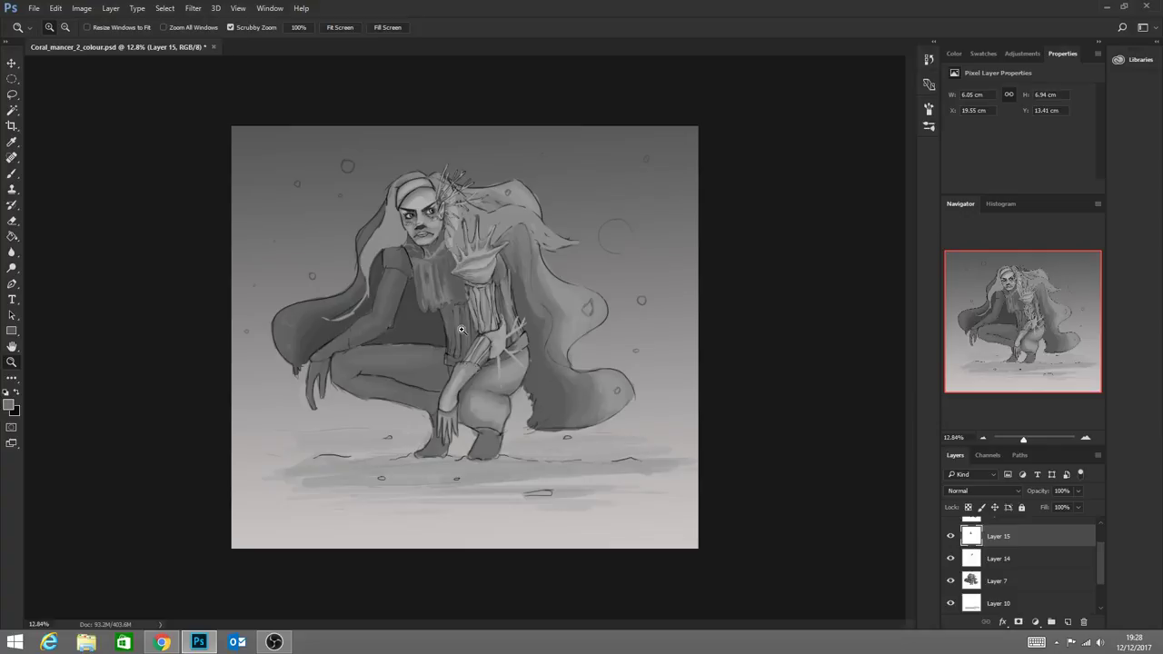
drag(427, 275, 520, 338)
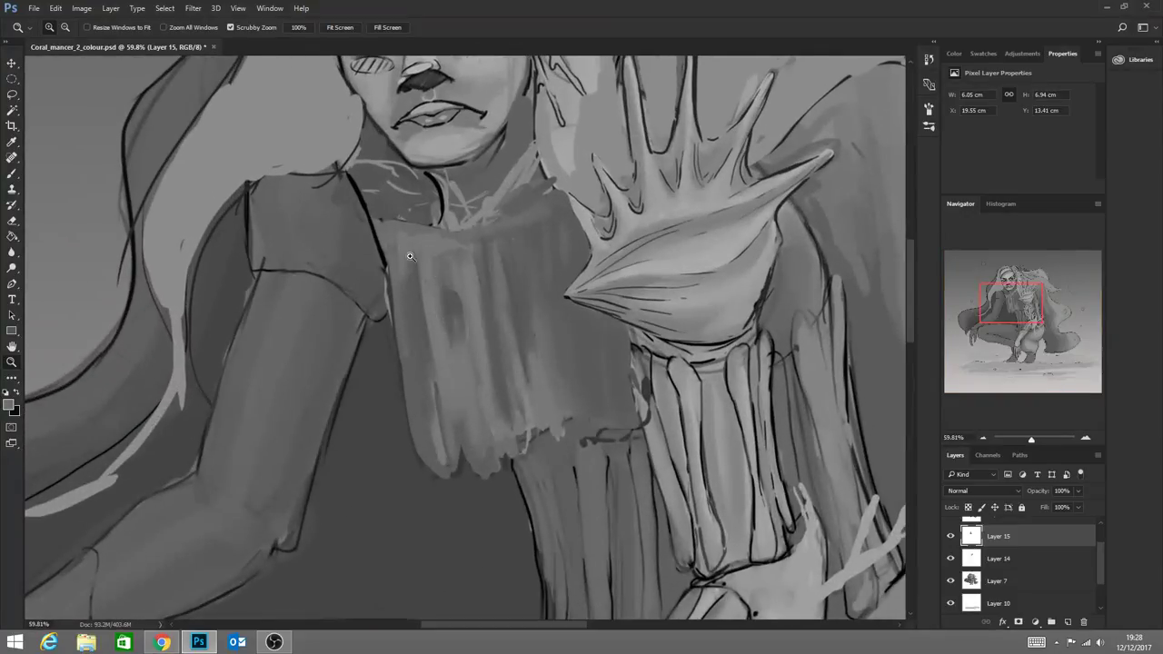
key(b)
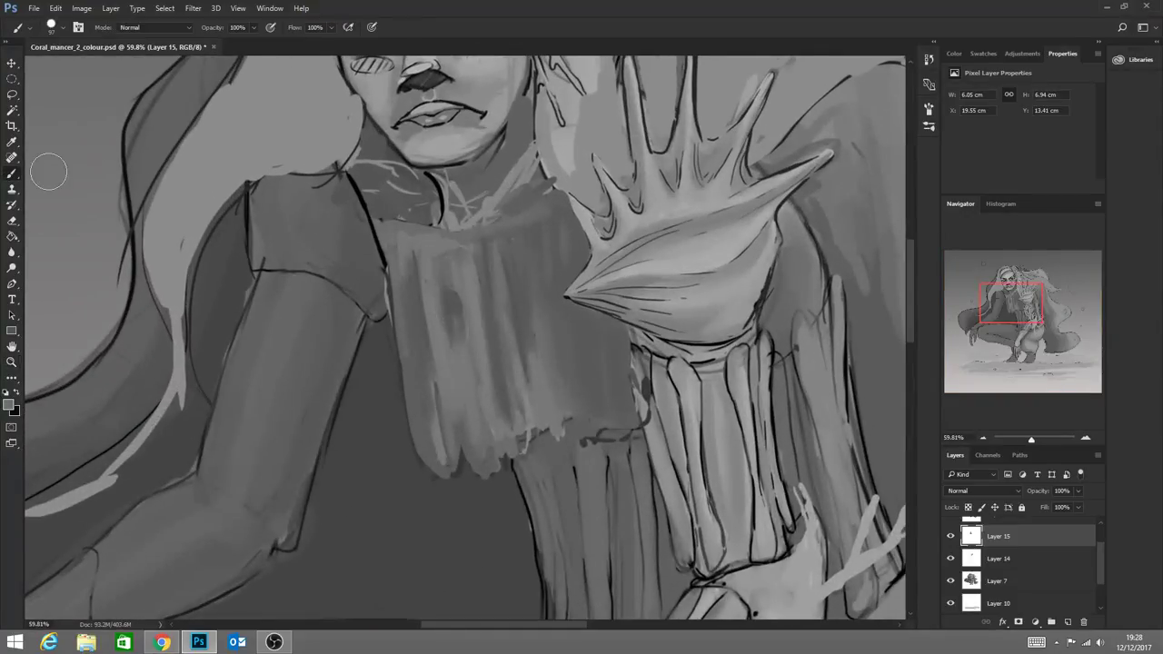
alt+click(634, 236)
alt+click(629, 245)
click(1068, 622)
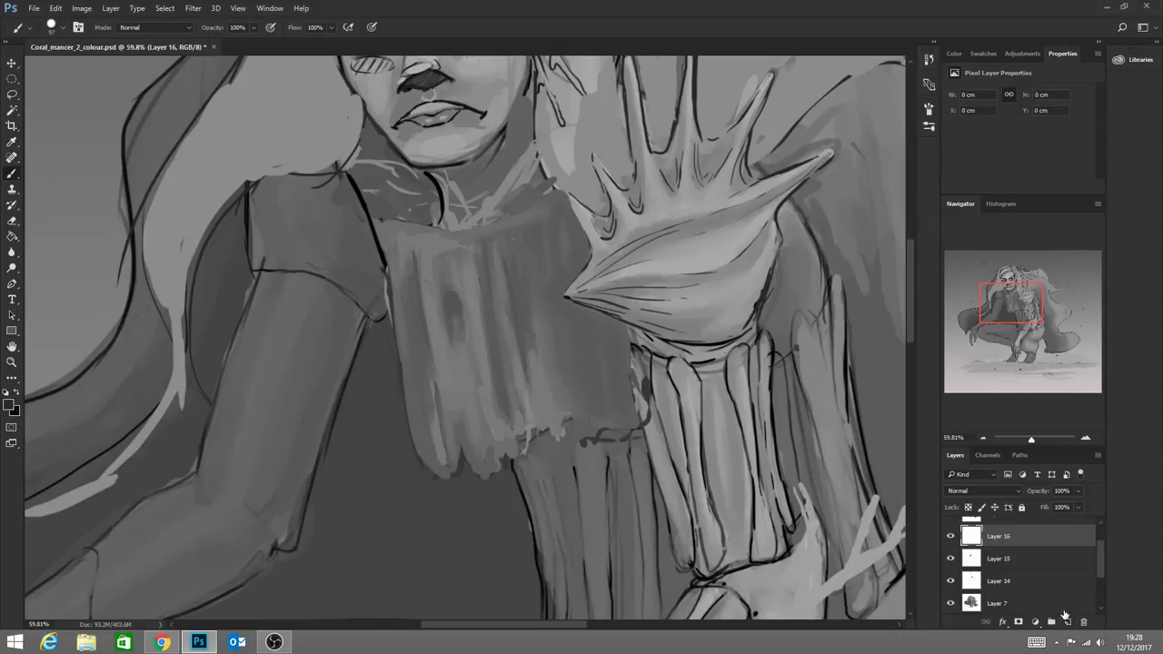
Disable Transfer, reduce the brush to 26 px, and draw dark outlines along the chest panel's left edge, left folds and oval hole
click(79, 28)
click(708, 214)
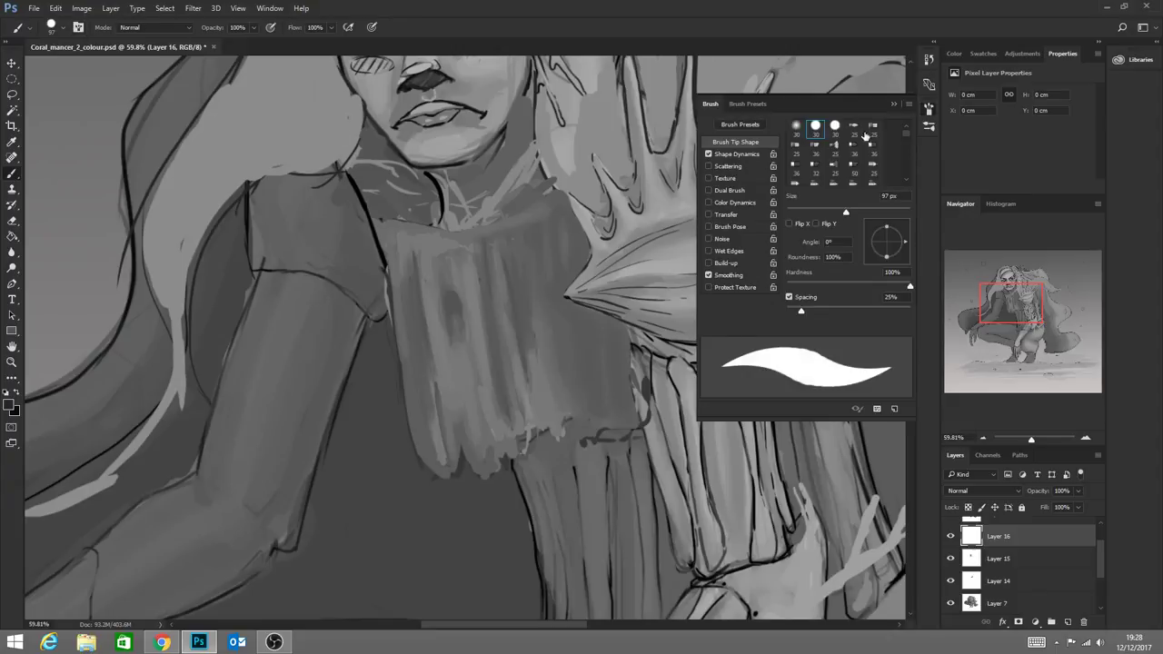
click(894, 104)
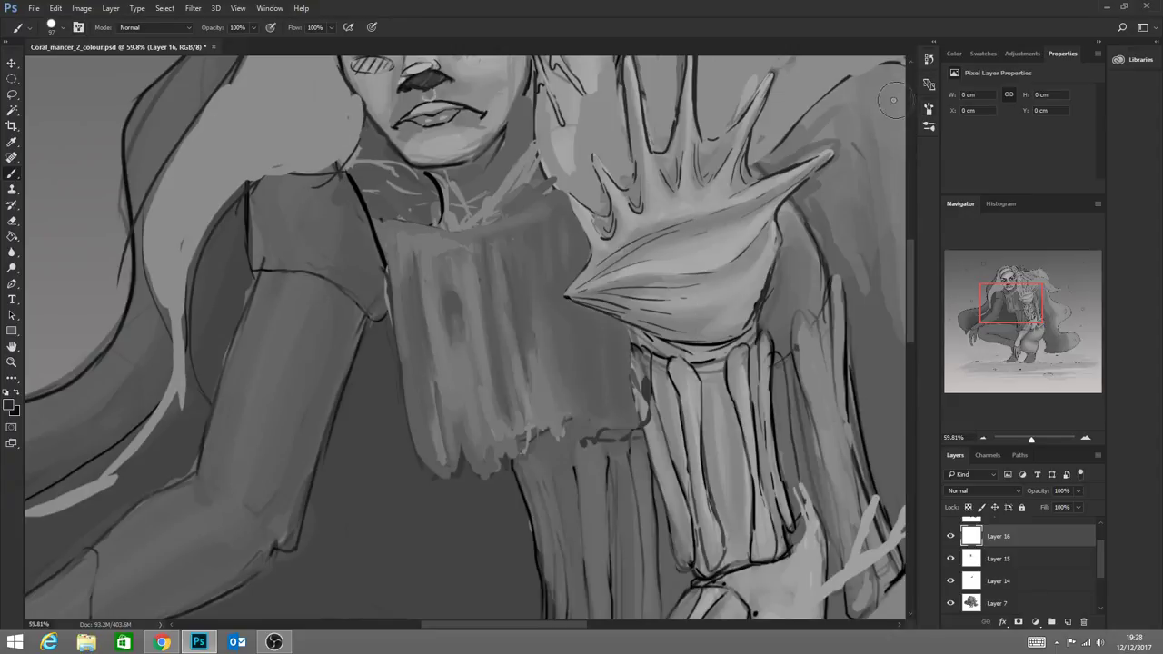
click(64, 29)
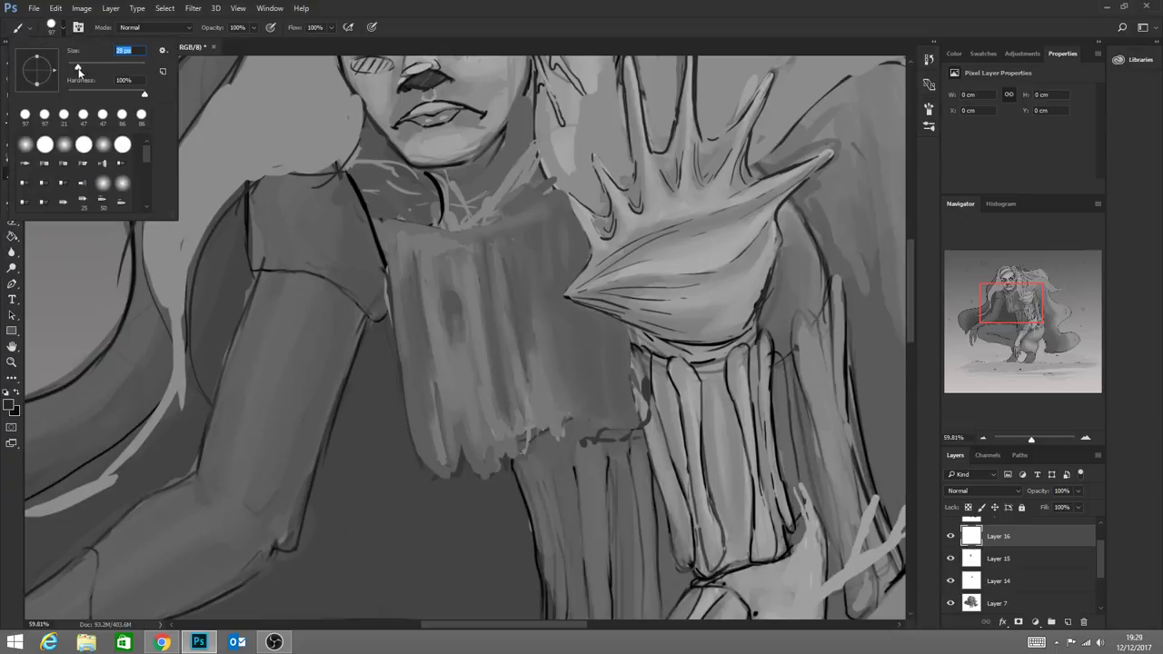
drag(385, 216, 392, 263)
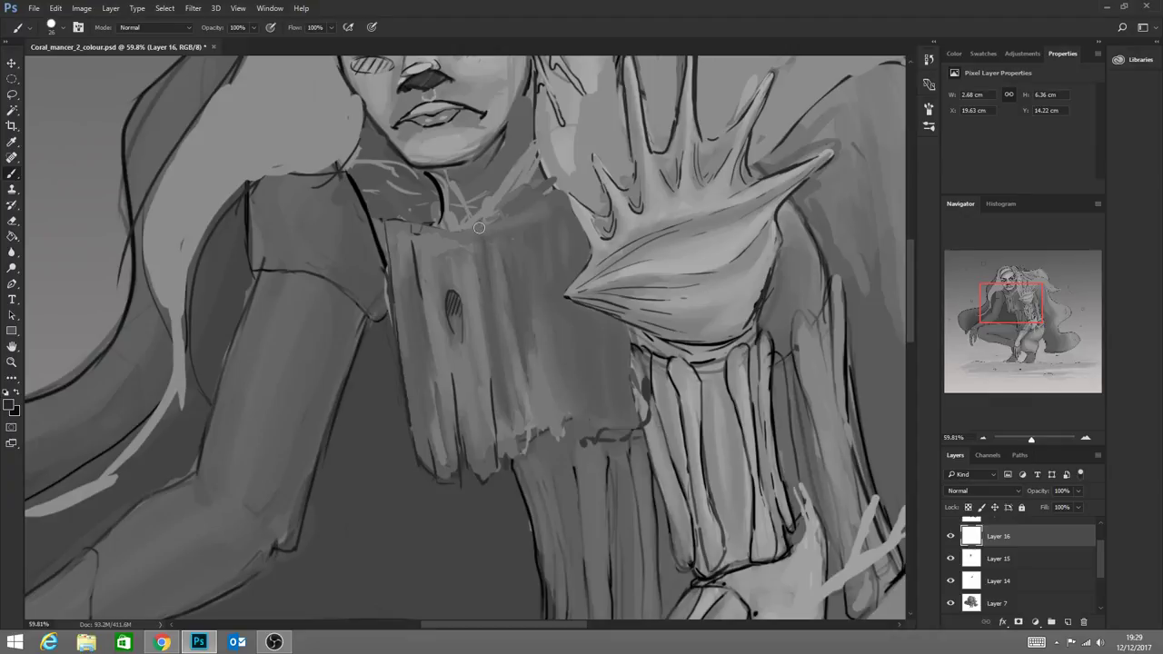
Draw thin dark fold lines down the chest panel's centre, and outline its neckline and ragged lower hem
drag(479, 227, 487, 323)
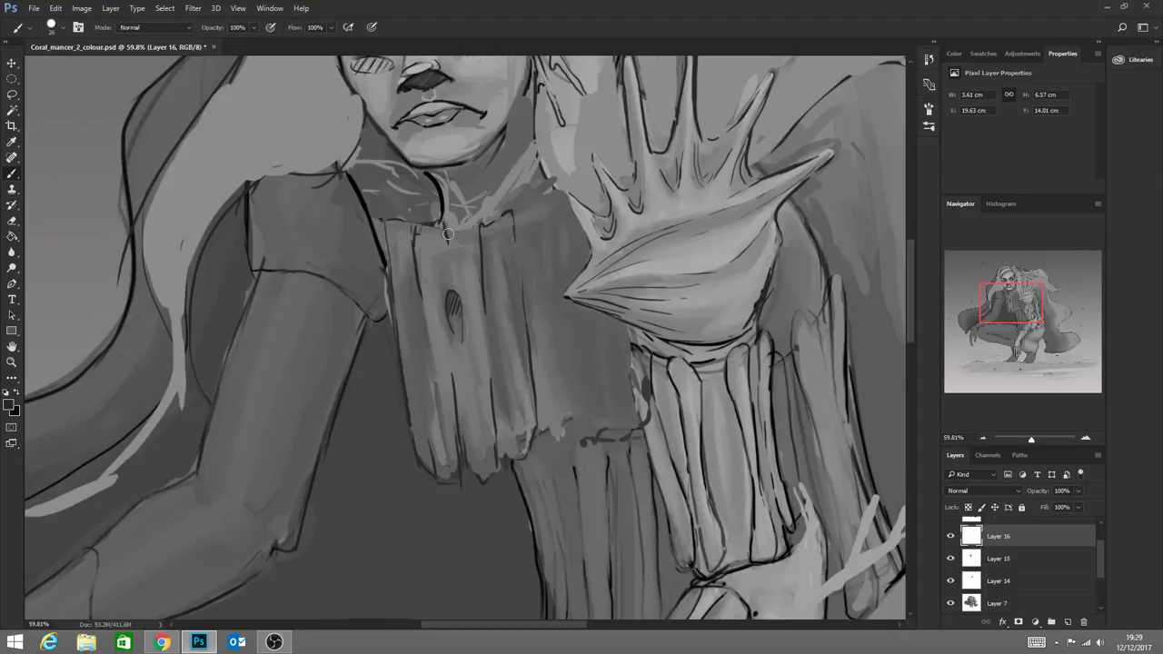
drag(447, 234, 470, 228)
drag(468, 337, 478, 430)
drag(426, 315, 439, 433)
mouse_move(545, 421)
mouse_down()
mouse_move(554, 442)
mouse_move(570, 434)
mouse_move(568, 350)
mouse_up()
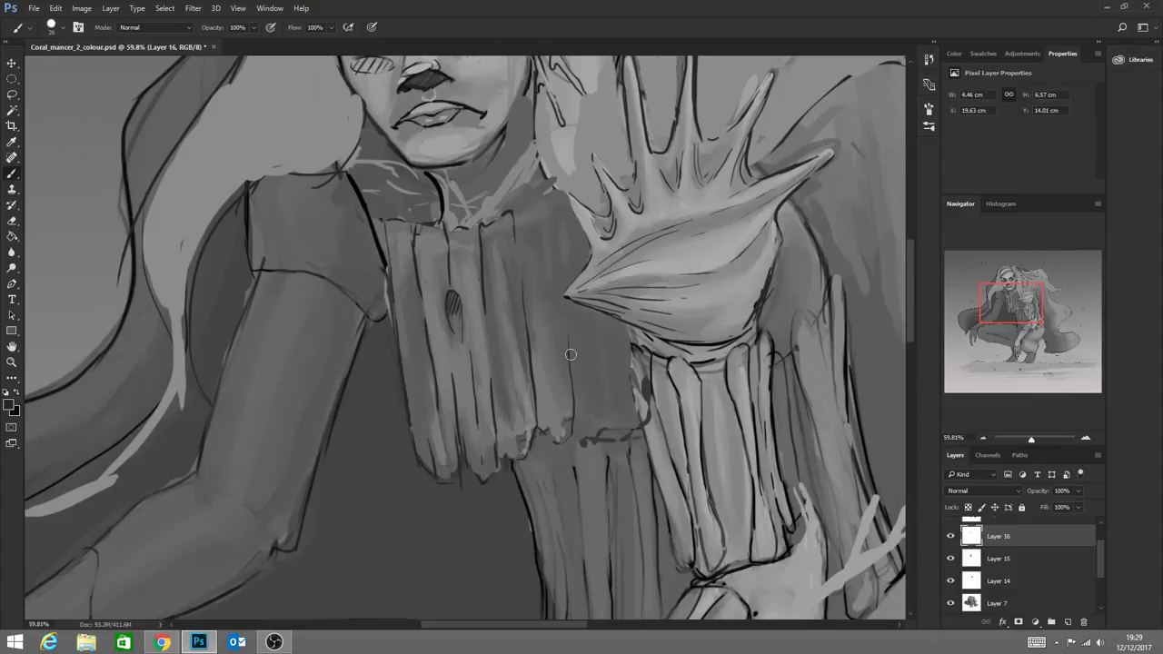
Outline the chest panel's upper and lower right edges and draw dark fold lines beside the shoulder shell
mouse_move(580, 417)
mouse_down()
mouse_move(593, 429)
mouse_move(610, 379)
mouse_move(615, 425)
mouse_move(632, 433)
mouse_up()
mouse_move(510, 213)
mouse_down()
mouse_move(532, 259)
mouse_move(527, 218)
mouse_move(537, 288)
mouse_move(530, 214)
mouse_move(545, 188)
mouse_move(555, 255)
mouse_move(552, 218)
mouse_move(568, 201)
mouse_up()
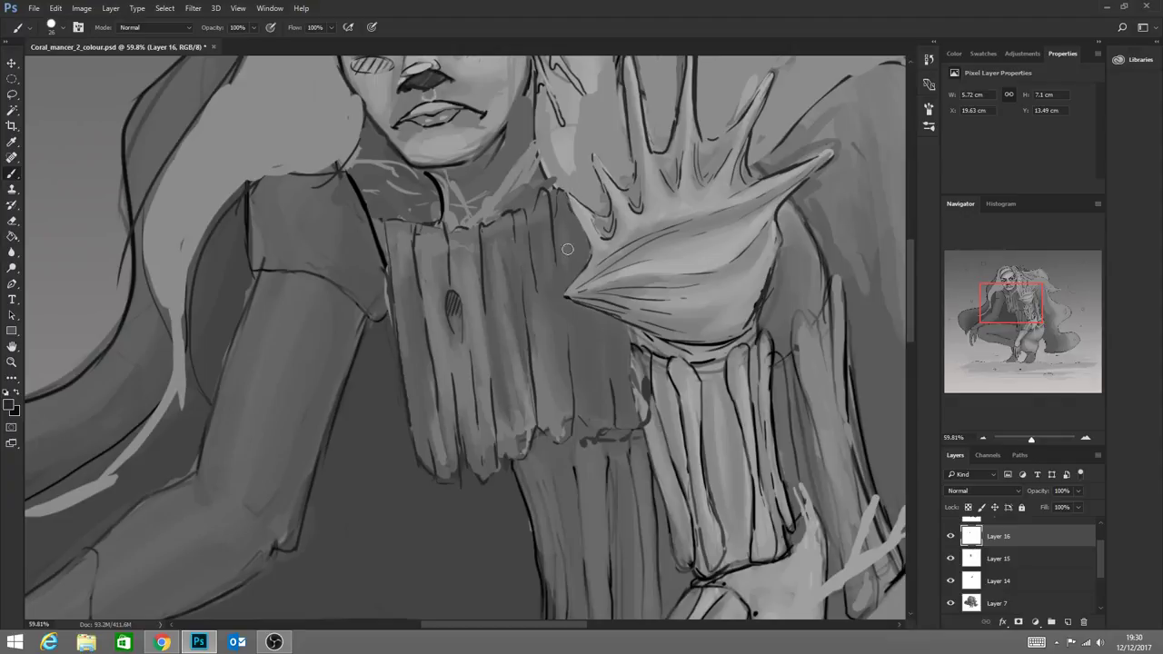
drag(580, 236, 577, 283)
drag(595, 348, 599, 427)
click(16, 362)
drag(549, 506, 481, 515)
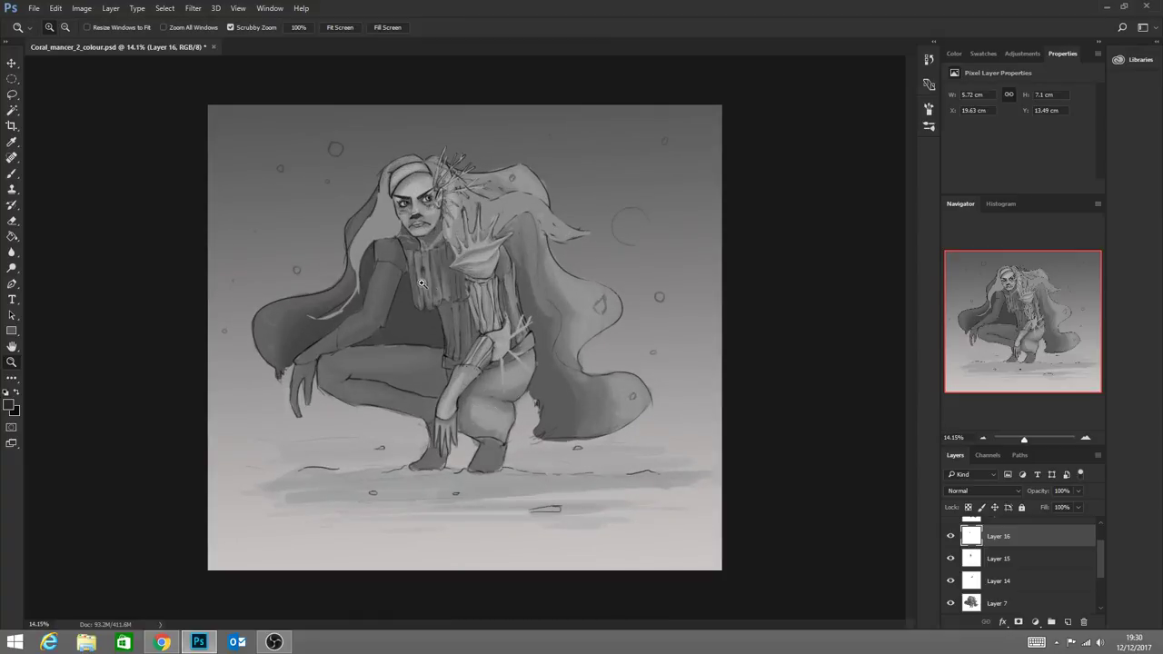
drag(430, 310, 471, 366)
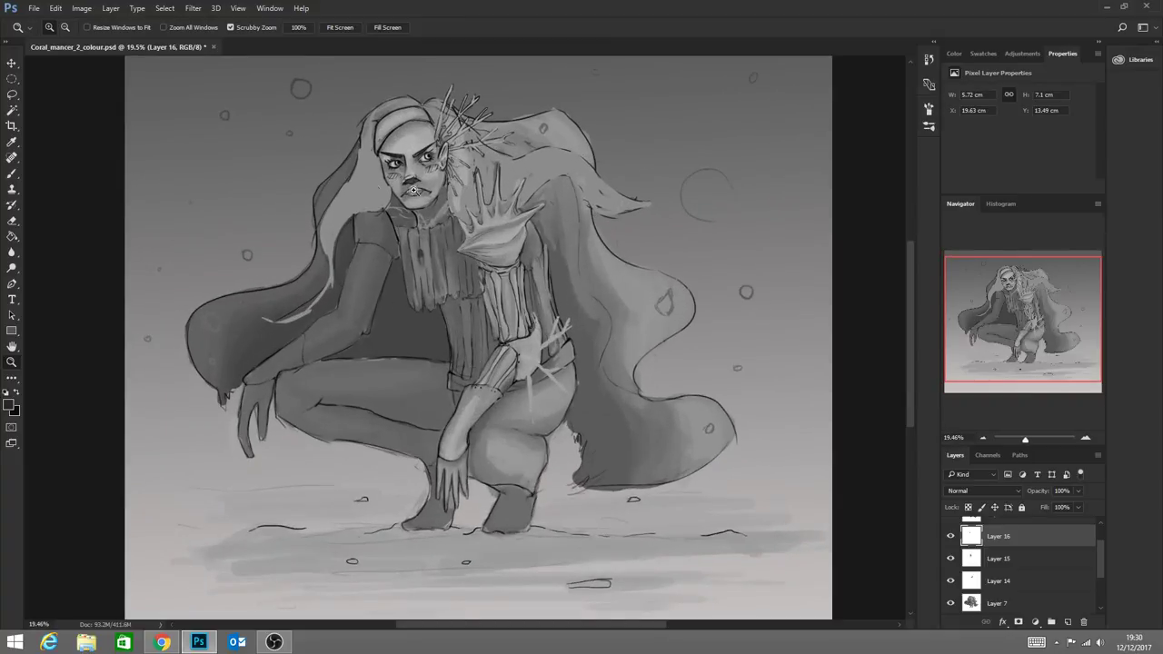
Sample the cape's dark grey and paint over the stray edges outside the chest panel's left side and lower hem
drag(419, 281, 402, 313)
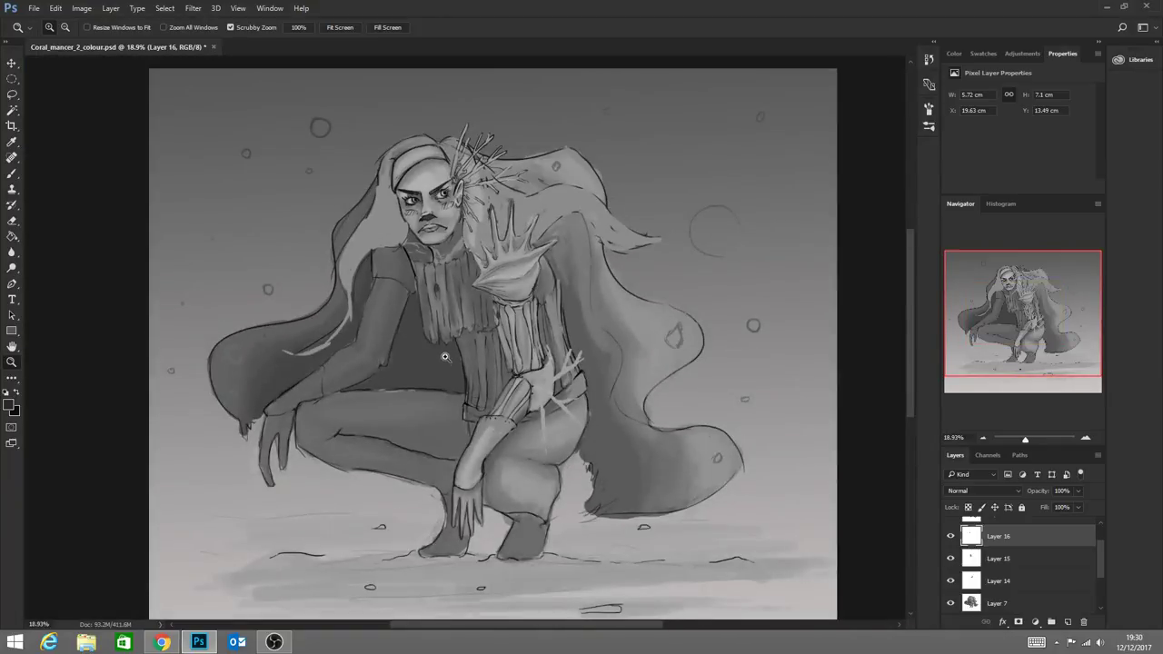
drag(454, 363, 414, 342)
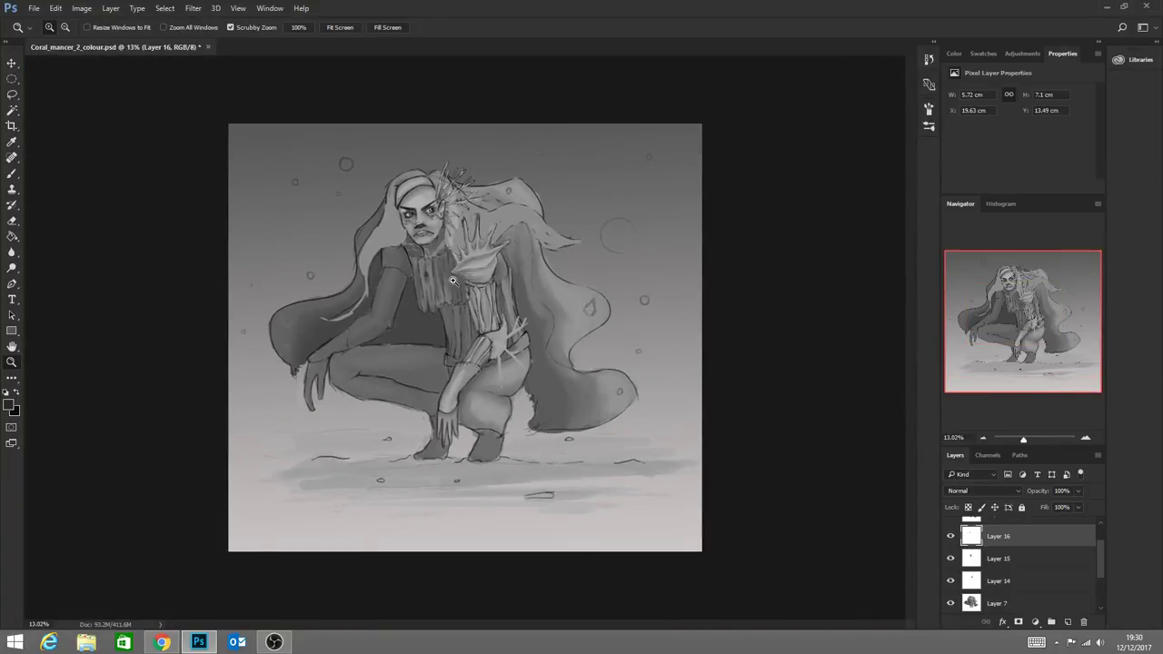
drag(441, 281, 467, 311)
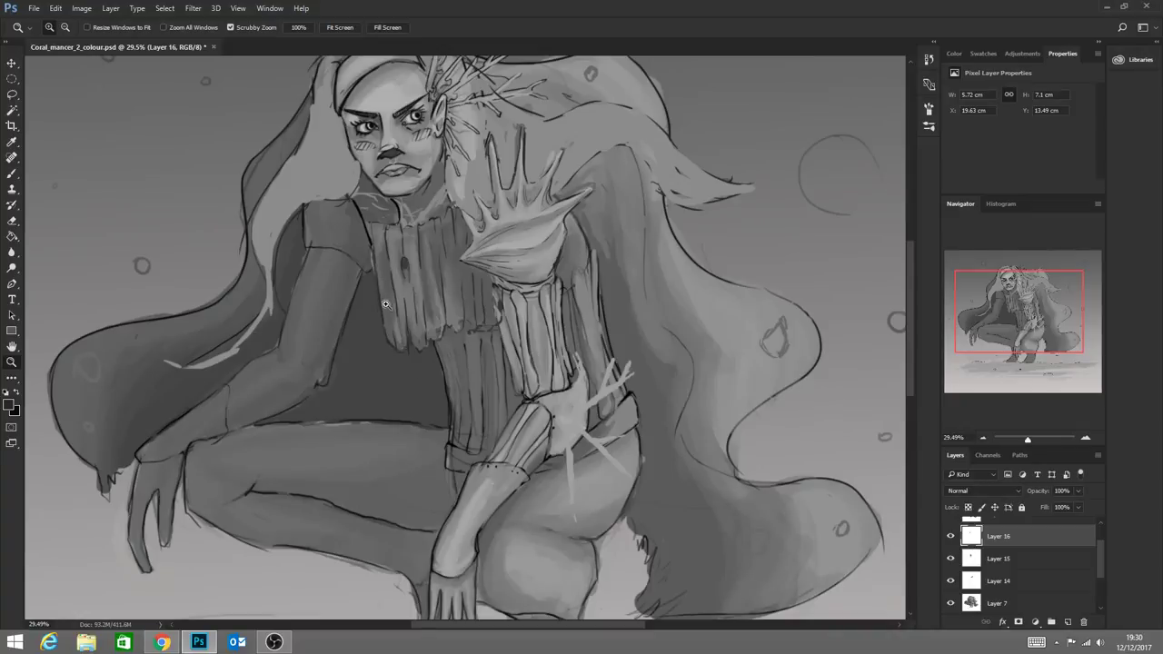
click(12, 173)
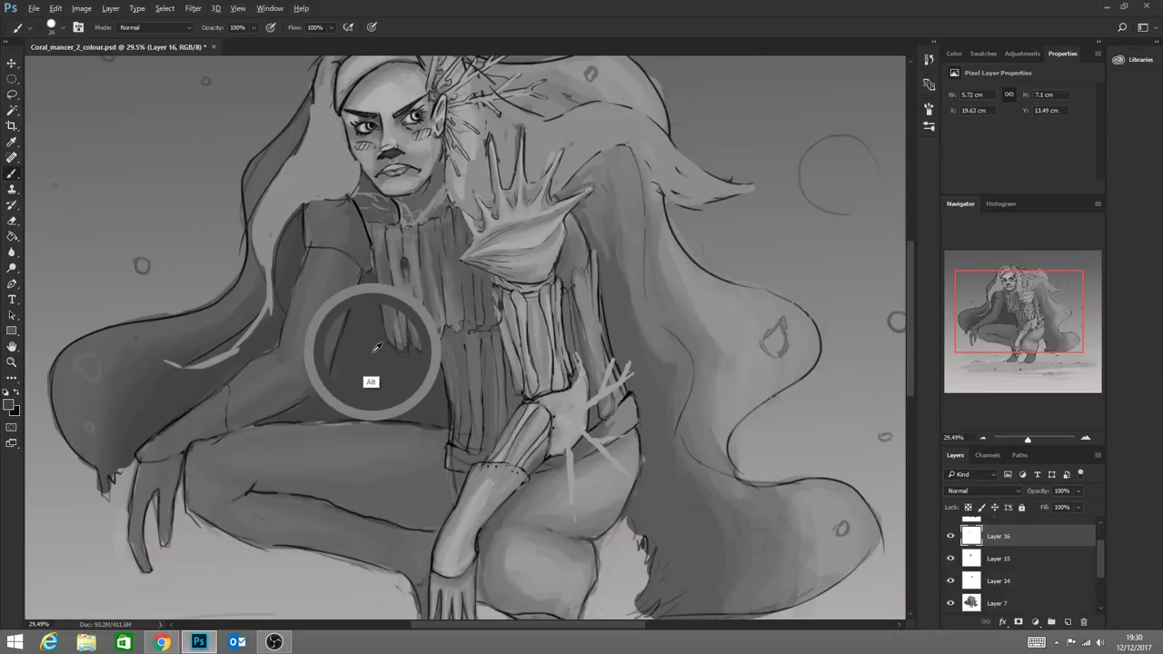
drag(380, 304, 405, 349)
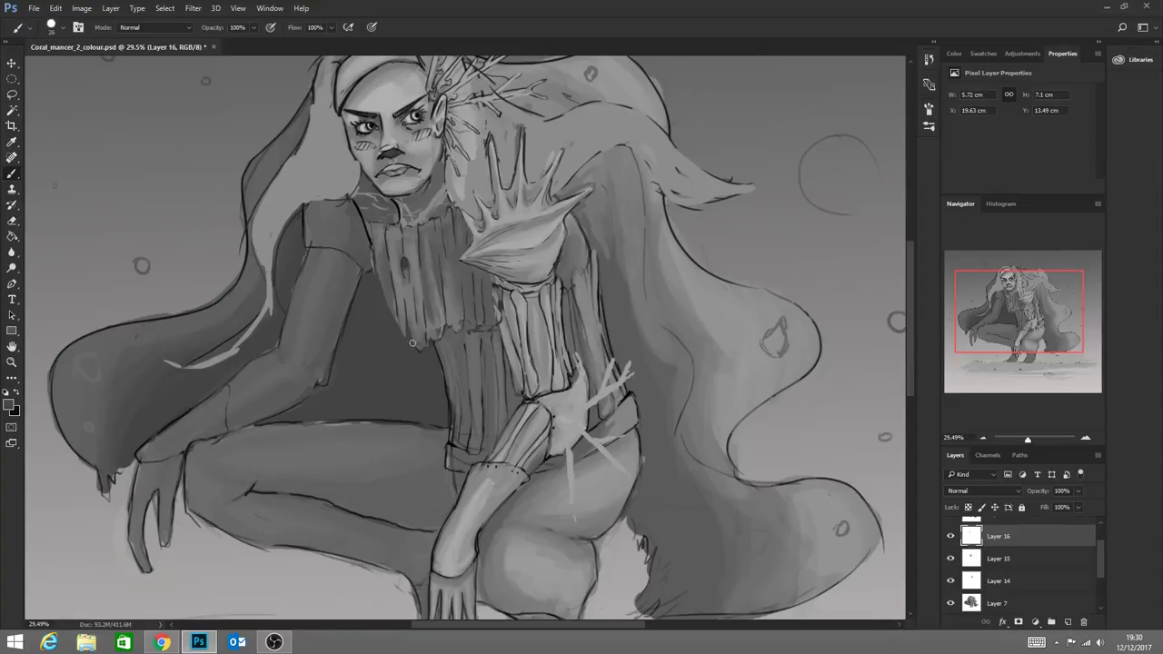
drag(429, 344, 438, 404)
Sample nearby greys and paint over the dark linework on the left shoulder and collar, blending the hair's edge over the shoulder
alt+click(393, 281)
alt+click(375, 216)
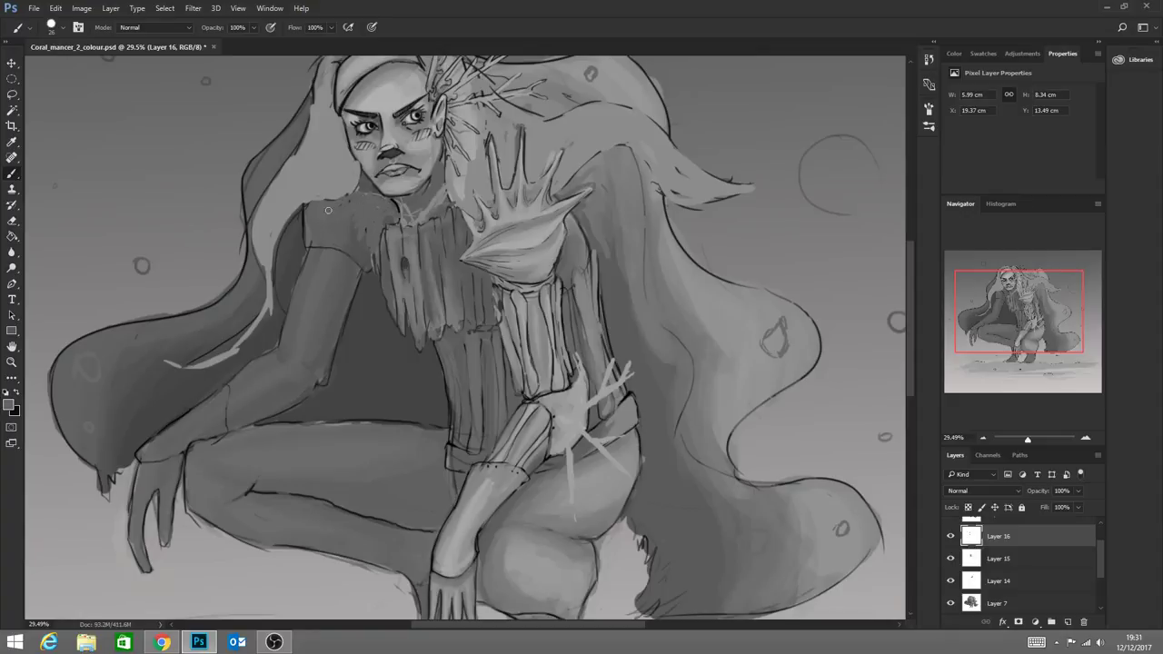
drag(372, 231, 367, 261)
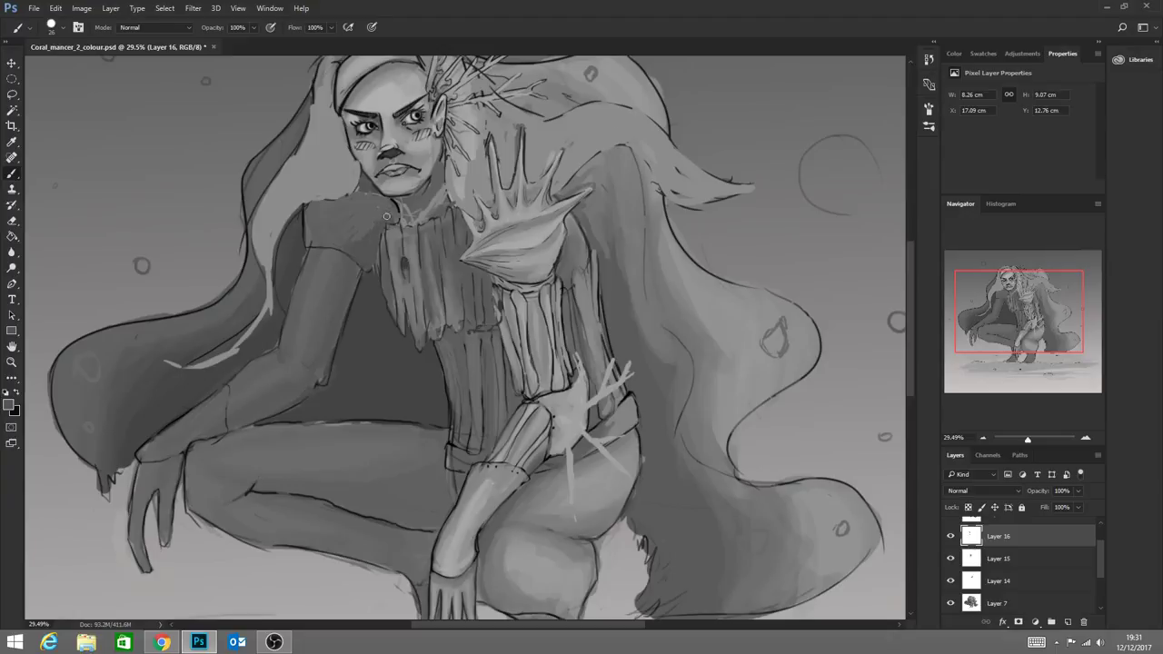
drag(387, 210, 372, 216)
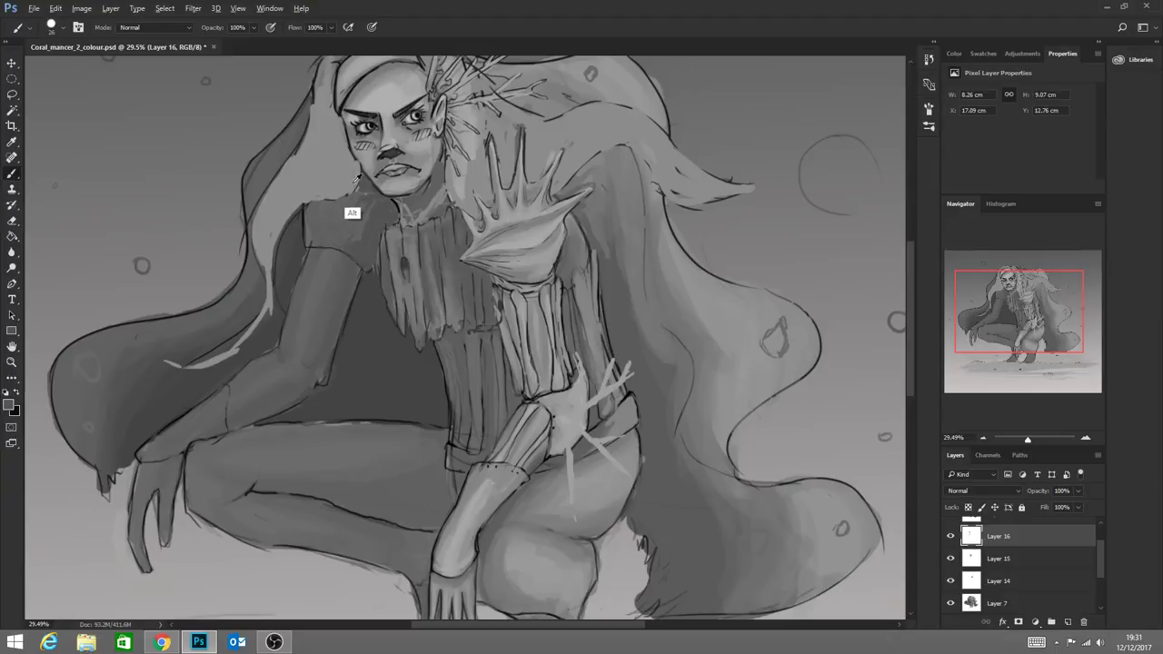
mouse_move(348, 207)
mouse_down()
mouse_move(284, 246)
mouse_move(294, 222)
mouse_move(271, 294)
mouse_move(306, 206)
mouse_move(271, 266)
mouse_move(304, 207)
mouse_move(294, 216)
mouse_move(339, 200)
mouse_move(303, 216)
mouse_up()
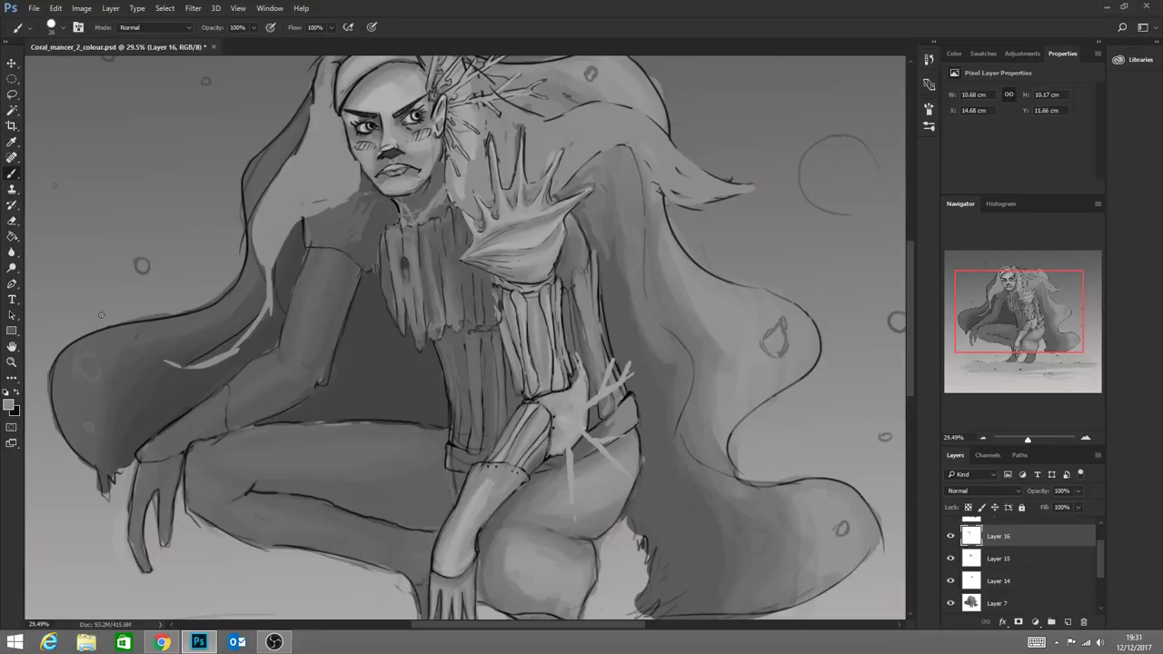
Examine the whole figure, comparing it with Layer 16 hidden and shown, and return to the chest panel
click(12, 361)
mouse_move(446, 441)
mouse_down()
mouse_move(401, 438)
mouse_move(372, 390)
mouse_up()
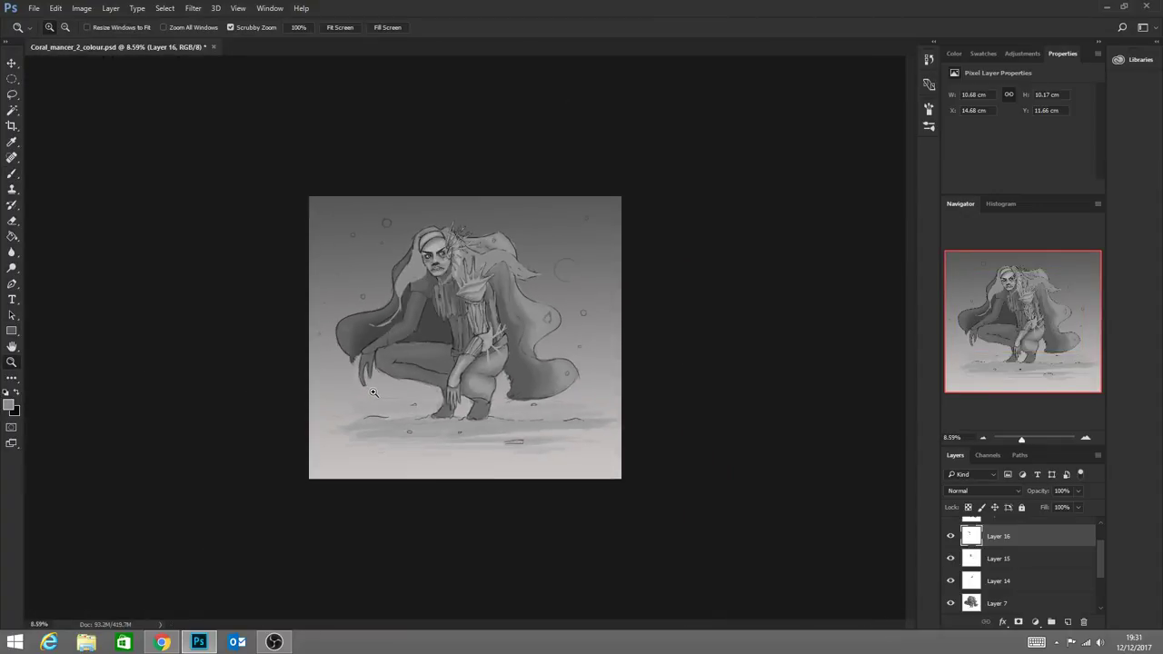
click(458, 303)
mouse_move(415, 286)
mouse_down()
mouse_move(480, 316)
mouse_move(403, 361)
mouse_up()
drag(483, 365, 416, 359)
scroll(446, 353, up, 3)
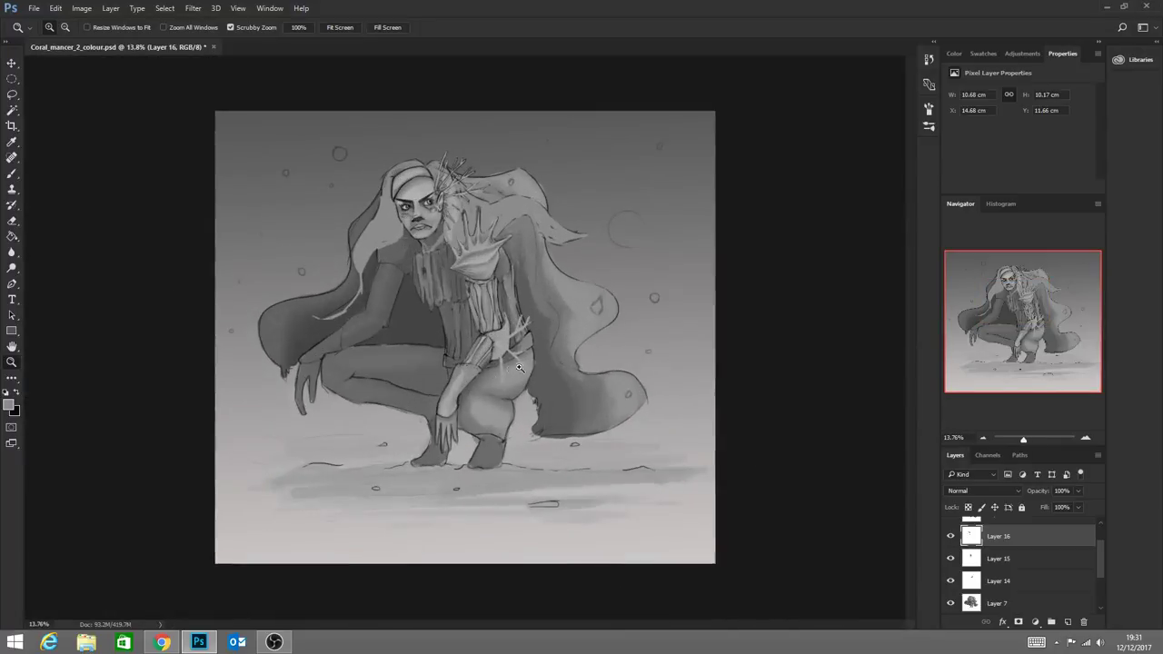
click(951, 536)
click(950, 537)
click(950, 537)
click(947, 538)
click(945, 539)
click(950, 536)
scroll(489, 326, up, 4)
scroll(489, 325, up, 3)
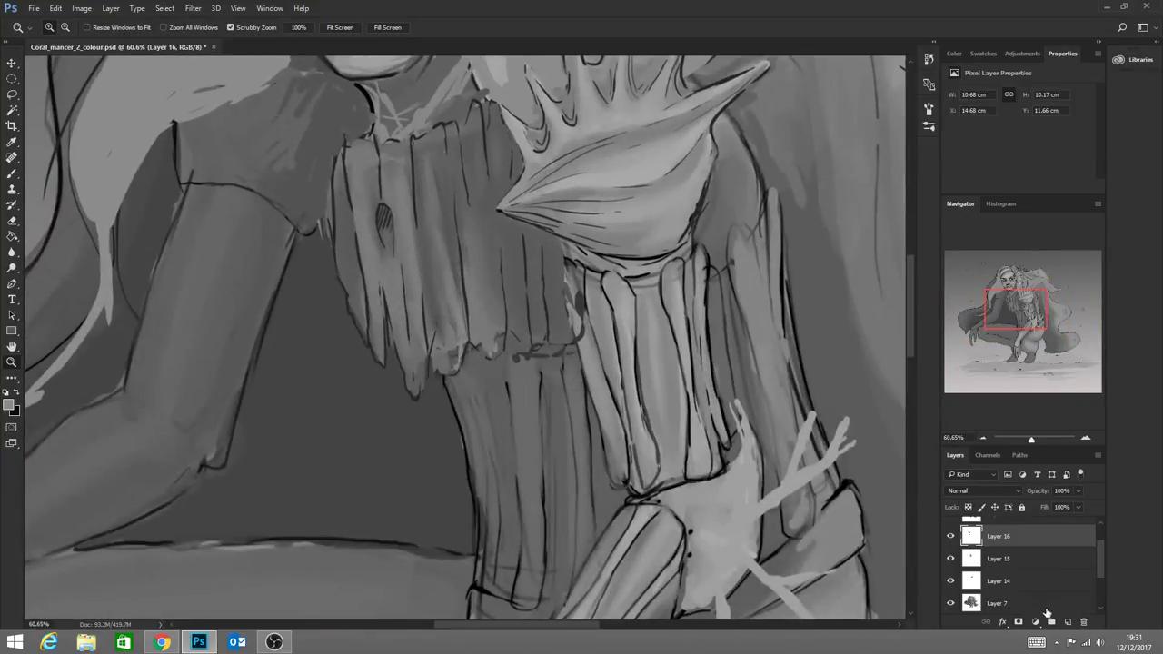
Add a new layer above Layer 16, set the foreground colour to #828282, and paint light strokes along the chest panel's left folds
click(1067, 622)
click(11, 173)
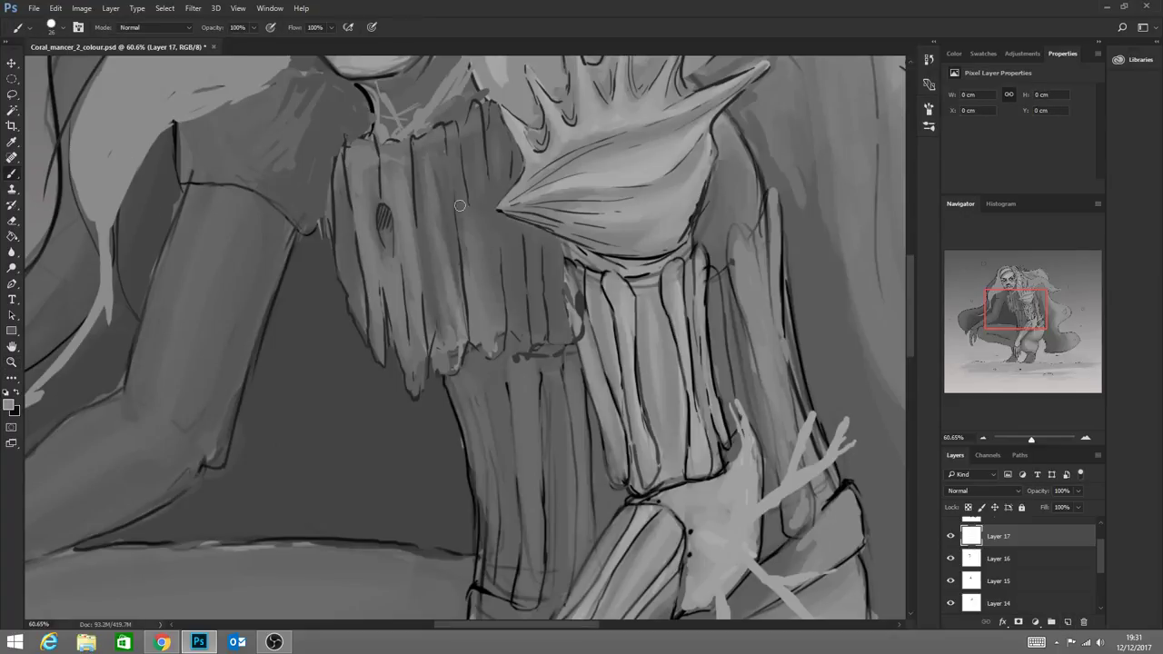
alt+click(361, 158)
drag(357, 182, 367, 239)
click(9, 405)
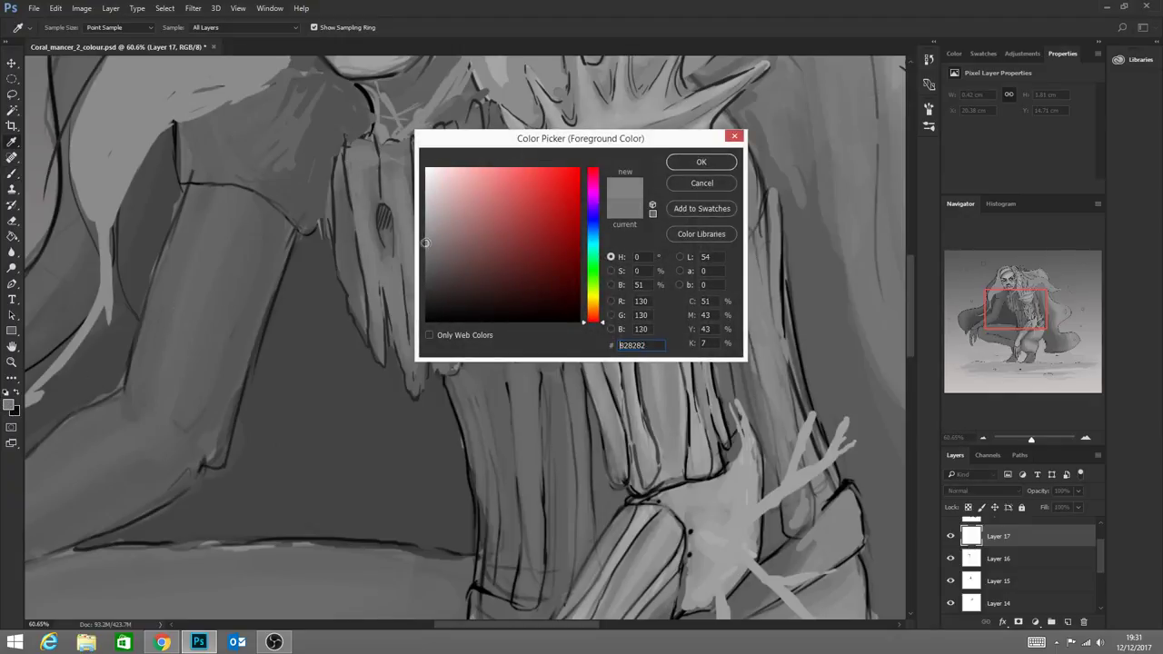
click(701, 162)
mouse_move(347, 150)
mouse_down()
mouse_move(375, 341)
mouse_move(371, 267)
mouse_move(371, 353)
mouse_up()
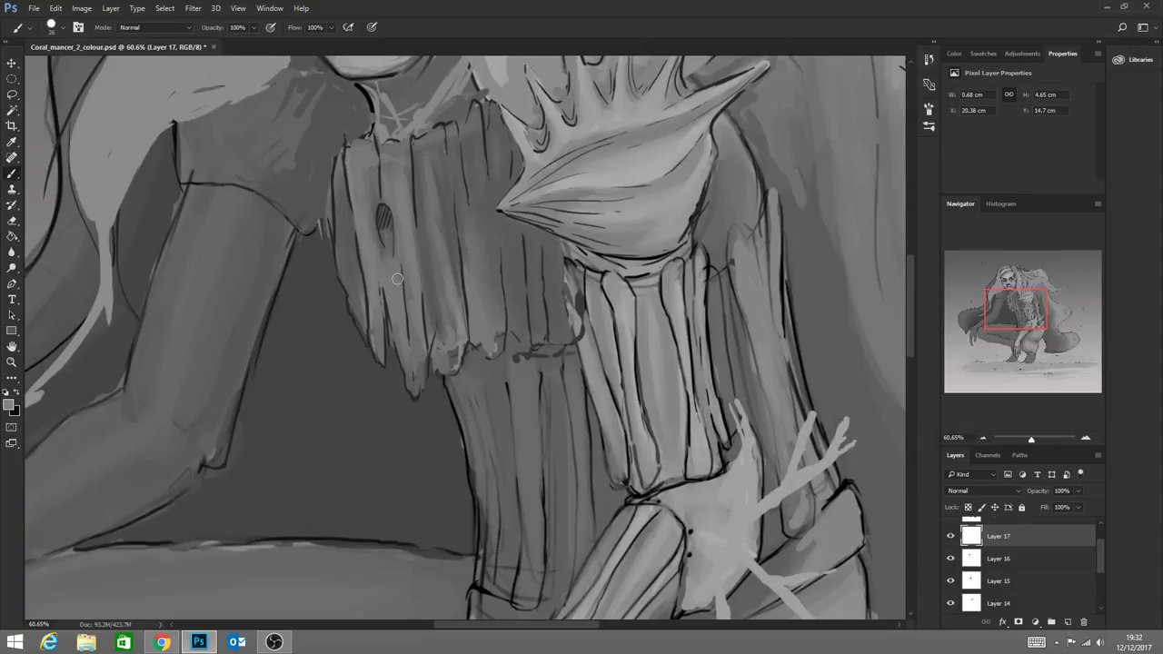
Paint light highlight strokes along the chest panel's central folds, from the upper edge to the ragged hem
drag(387, 261, 411, 380)
drag(441, 226, 454, 333)
mouse_move(472, 245)
mouse_down()
mouse_move(479, 339)
mouse_move(488, 358)
mouse_move(500, 353)
mouse_up()
mouse_move(486, 150)
mouse_down()
mouse_move(486, 179)
mouse_move(474, 110)
mouse_move(453, 147)
mouse_up()
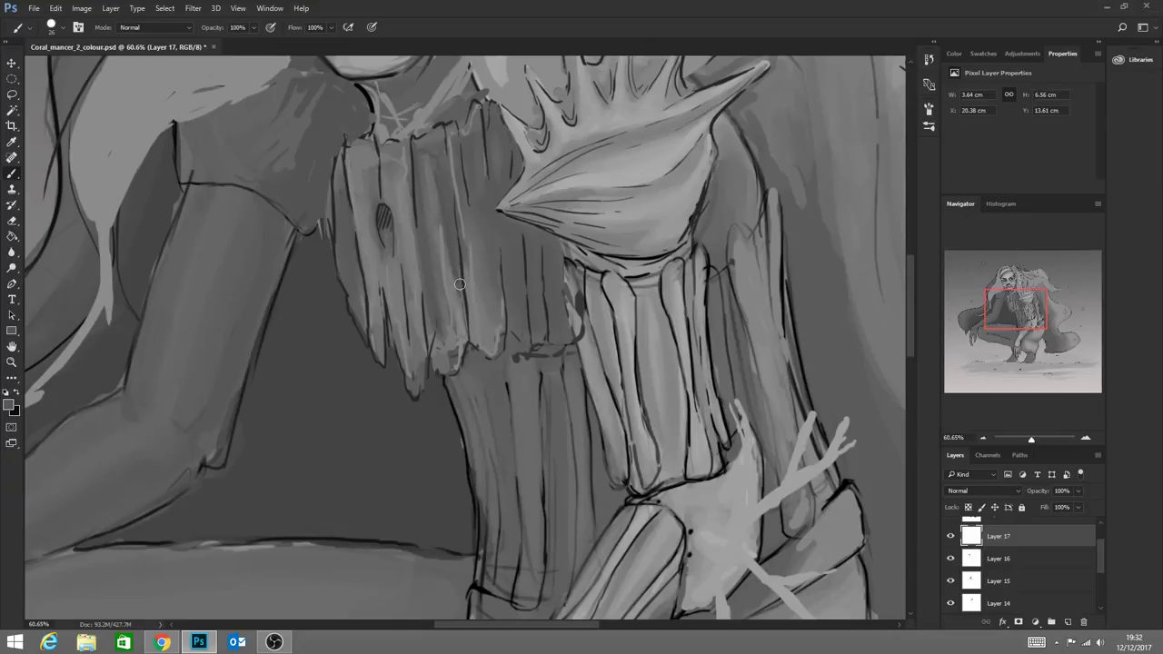
Paint softer grey strokes on the chest panel's central and far-left folds and along the right part of its hem
drag(470, 233, 480, 302)
drag(348, 222, 363, 324)
mouse_move(492, 357)
mouse_down()
mouse_move(497, 308)
mouse_move(496, 360)
mouse_move(493, 259)
mouse_move(528, 344)
mouse_up()
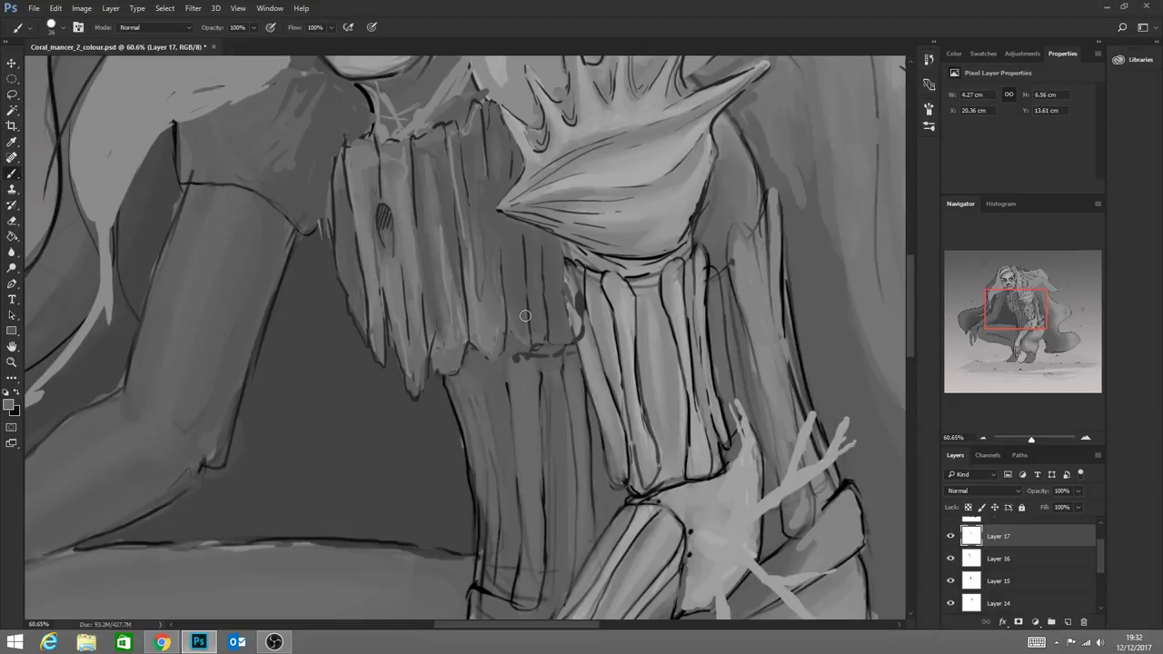
Paint brush strokes on Layer 17 to shade and extend the ribbed plates of the bodice beside the shell shoulder piece
drag(520, 270, 517, 231)
drag(509, 184, 506, 135)
drag(547, 265, 547, 280)
Review the whole figure against the background, and examine the face, torso and bent arm for proportions
click(12, 362)
mouse_move(443, 425)
mouse_down()
mouse_move(360, 478)
mouse_move(393, 498)
mouse_move(387, 489)
mouse_move(427, 460)
mouse_move(455, 473)
mouse_up()
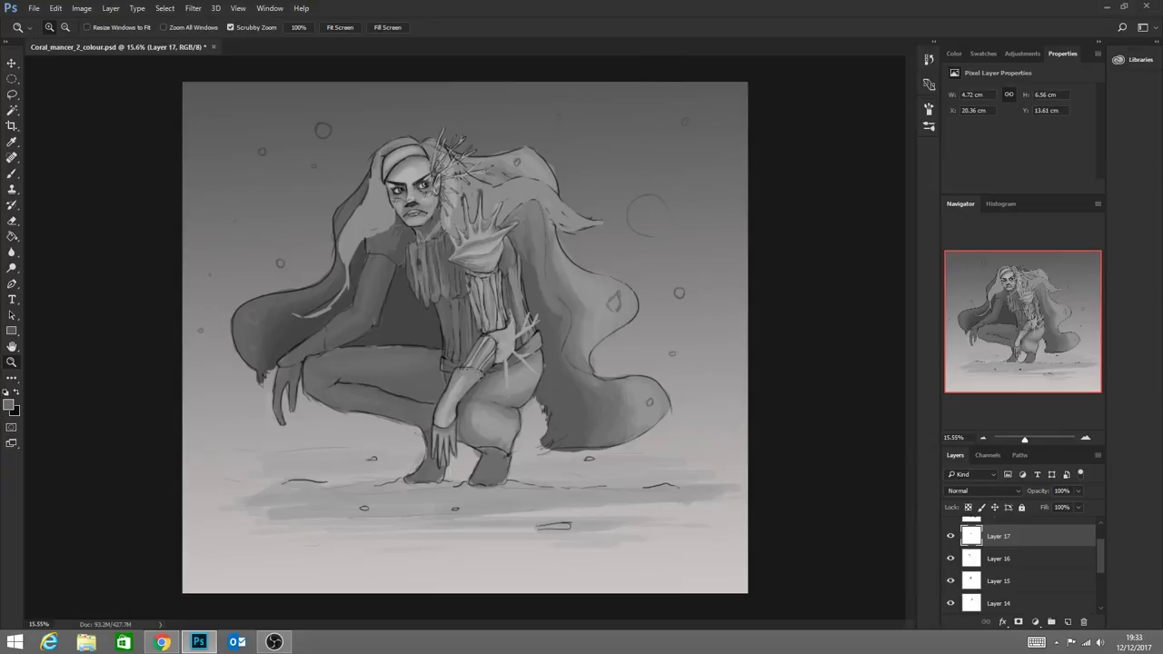
key(alt+Tab)
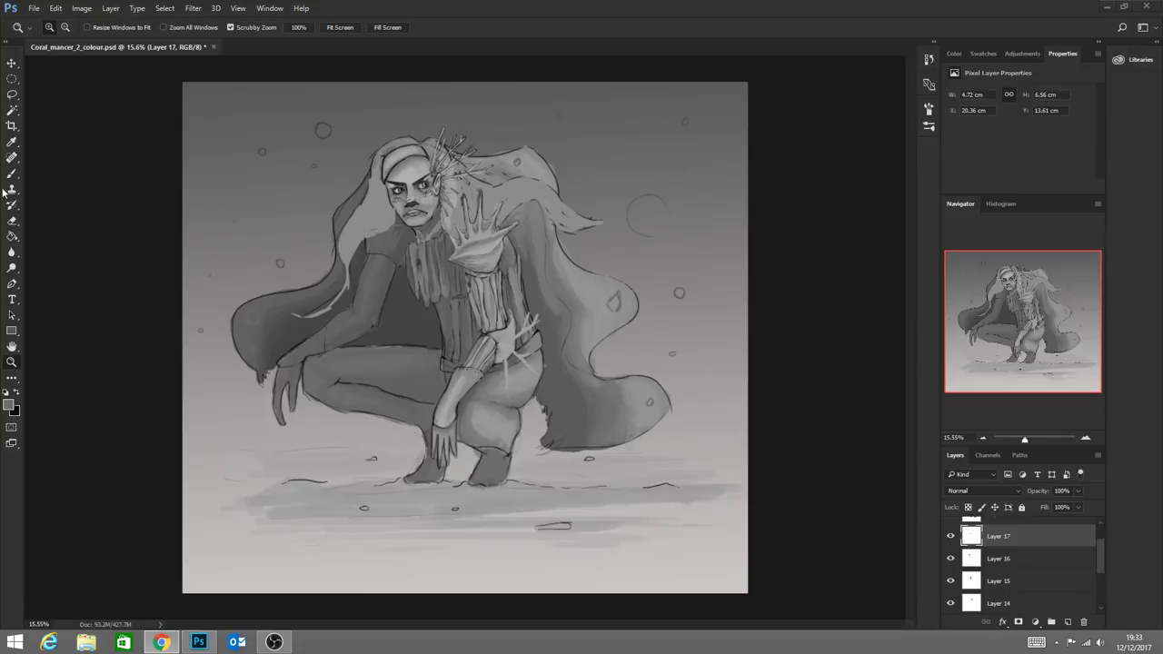
drag(381, 280, 341, 251)
drag(430, 264, 495, 309)
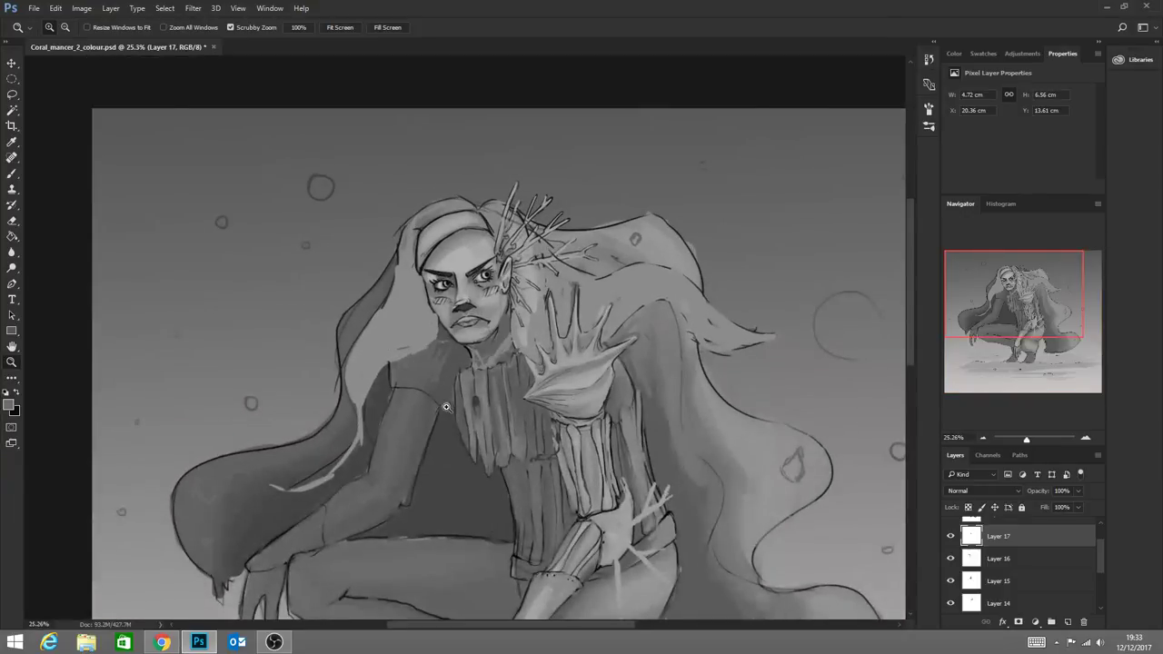
drag(477, 442, 444, 420)
drag(470, 339, 427, 296)
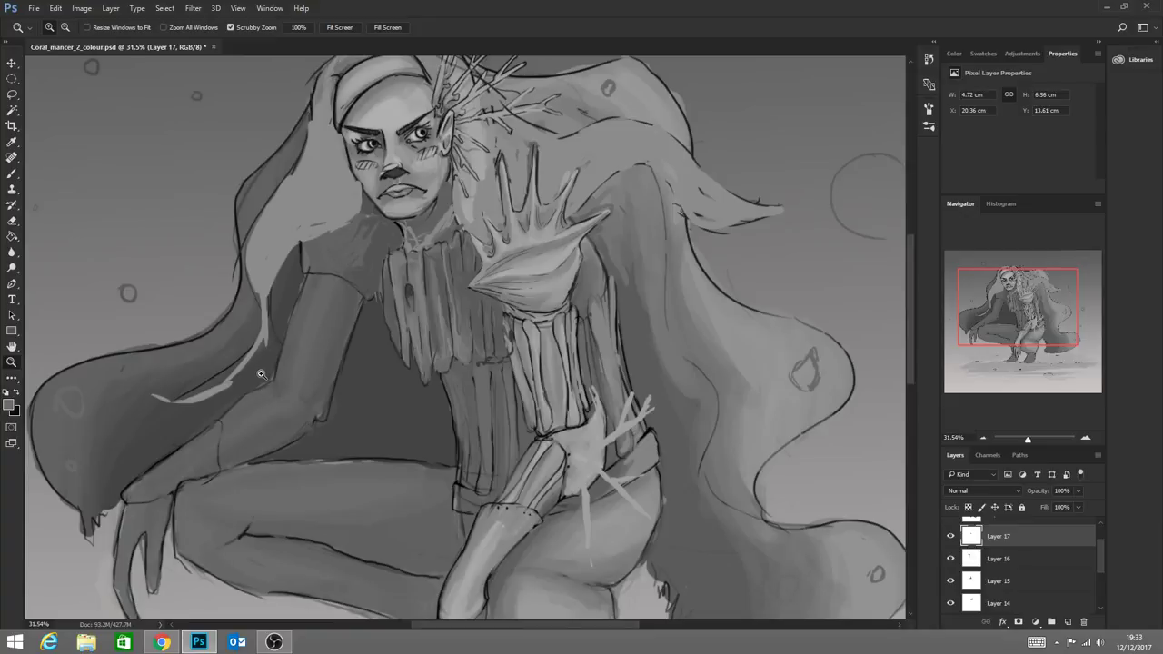
Select Layer 7 and hide Layer 8 and Layer 10 beneath it
click(14, 95)
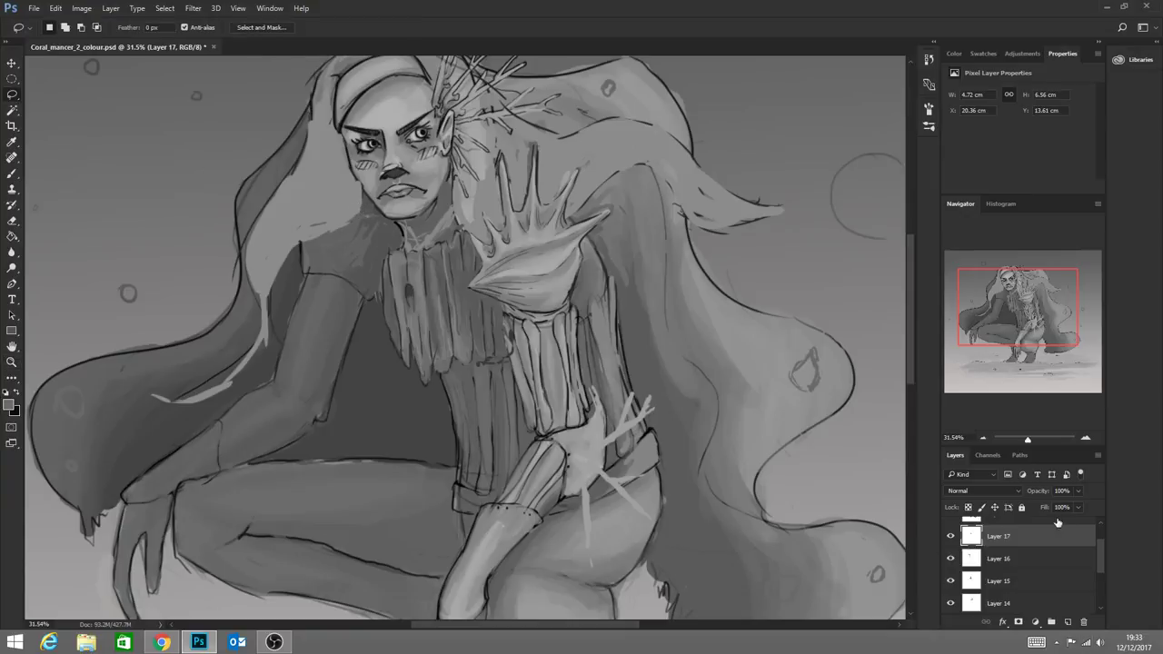
scroll(1057, 526, down, 3)
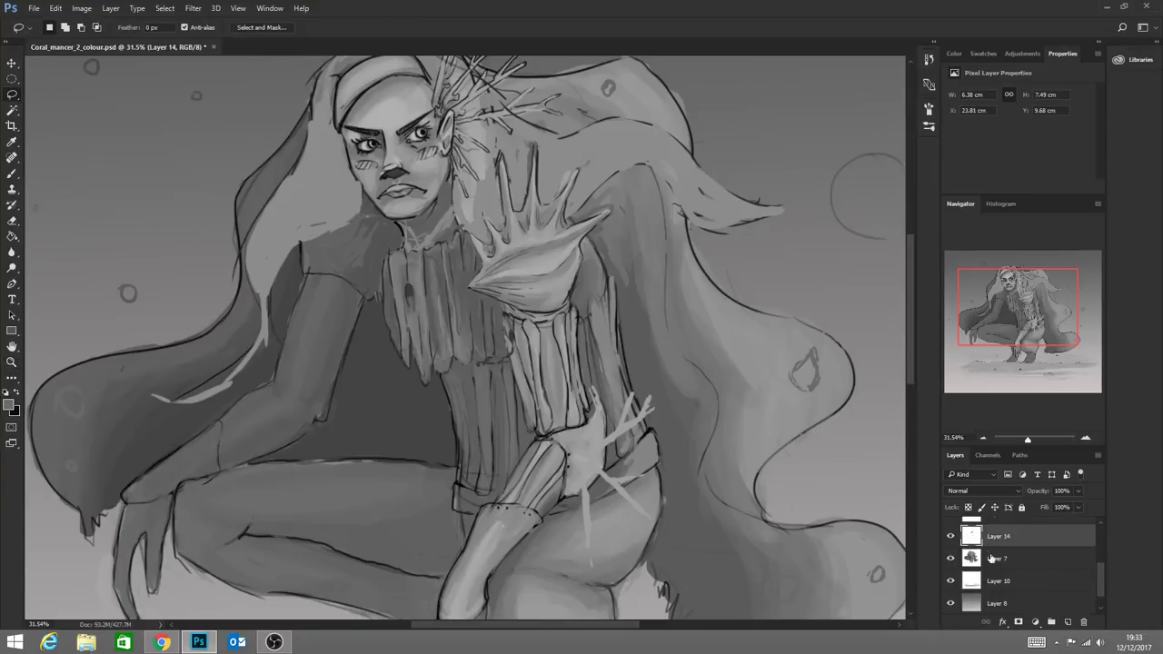
click(993, 558)
scroll(997, 566, up, 3)
scroll(999, 558, down, 3)
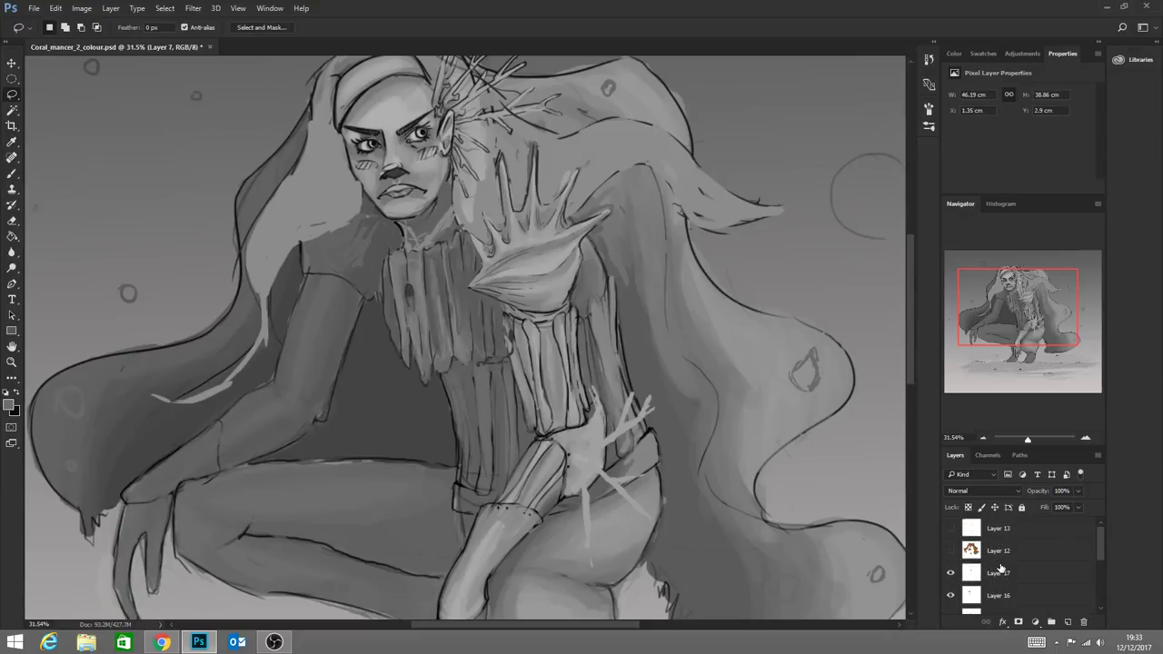
scroll(997, 546, down, 2)
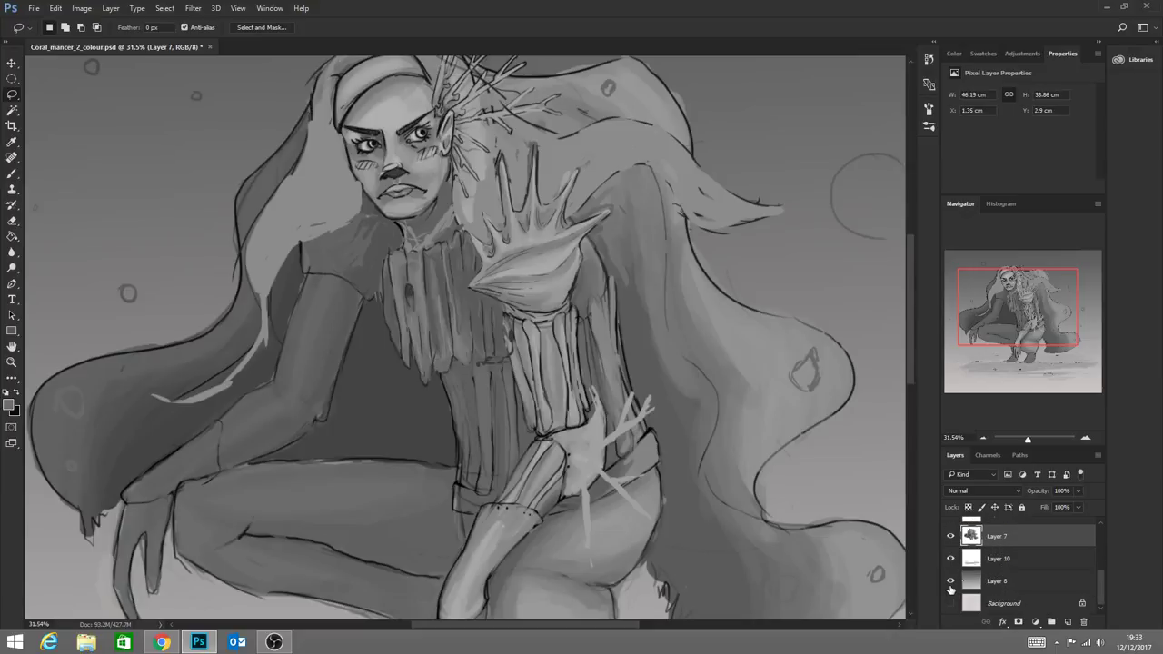
click(949, 581)
scroll(946, 582, up, 1)
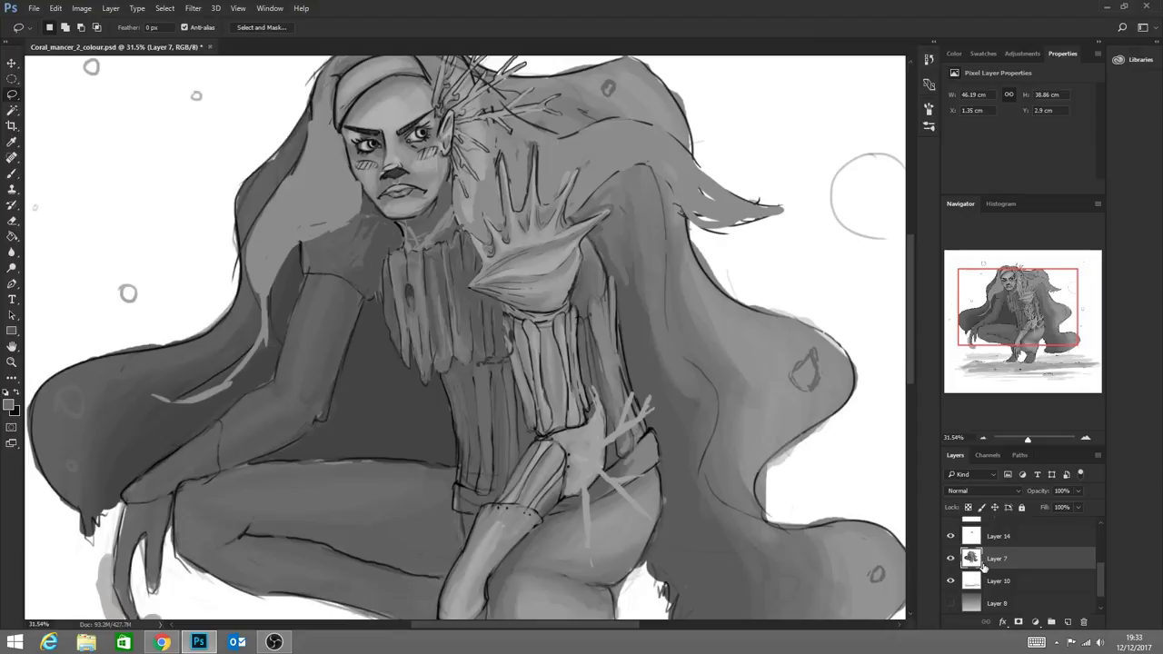
click(948, 582)
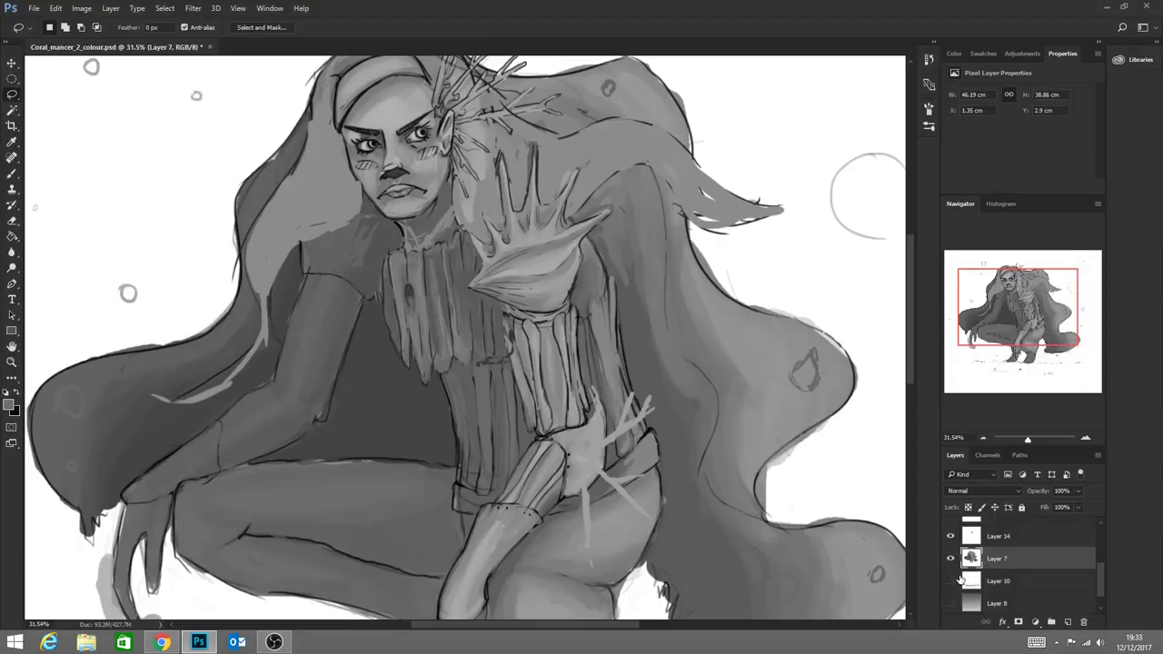
Merge the visible layers into Layer 7 and show Layer 10 and Layer 8 again
scroll(960, 580, up, 1)
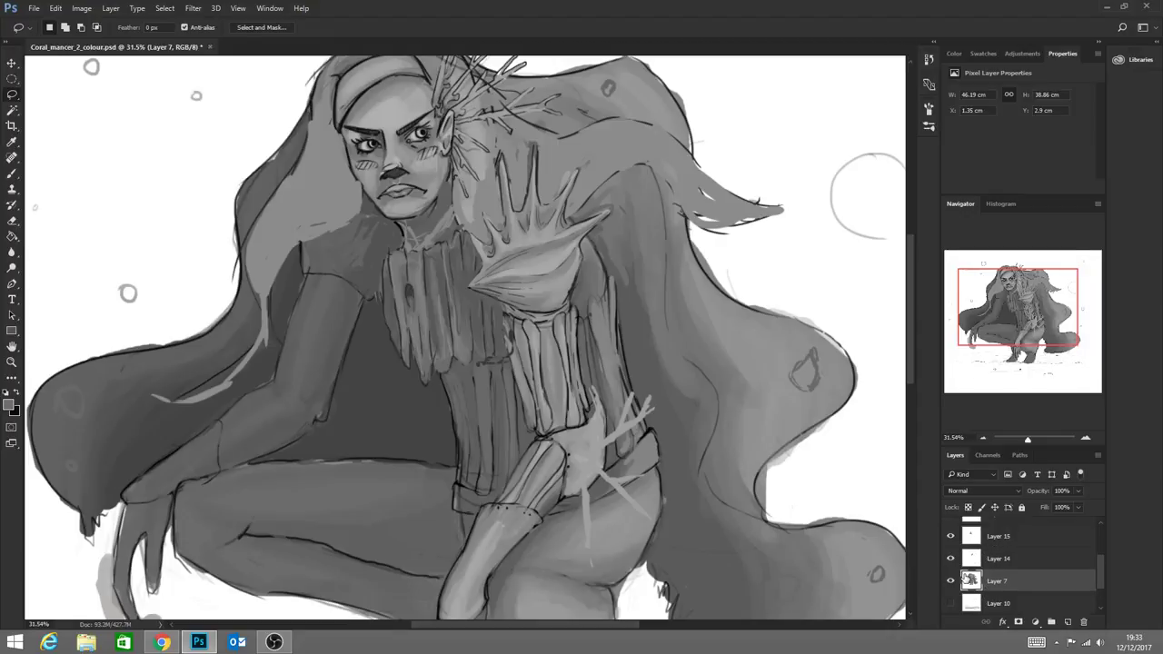
right_click(990, 581)
click(1042, 401)
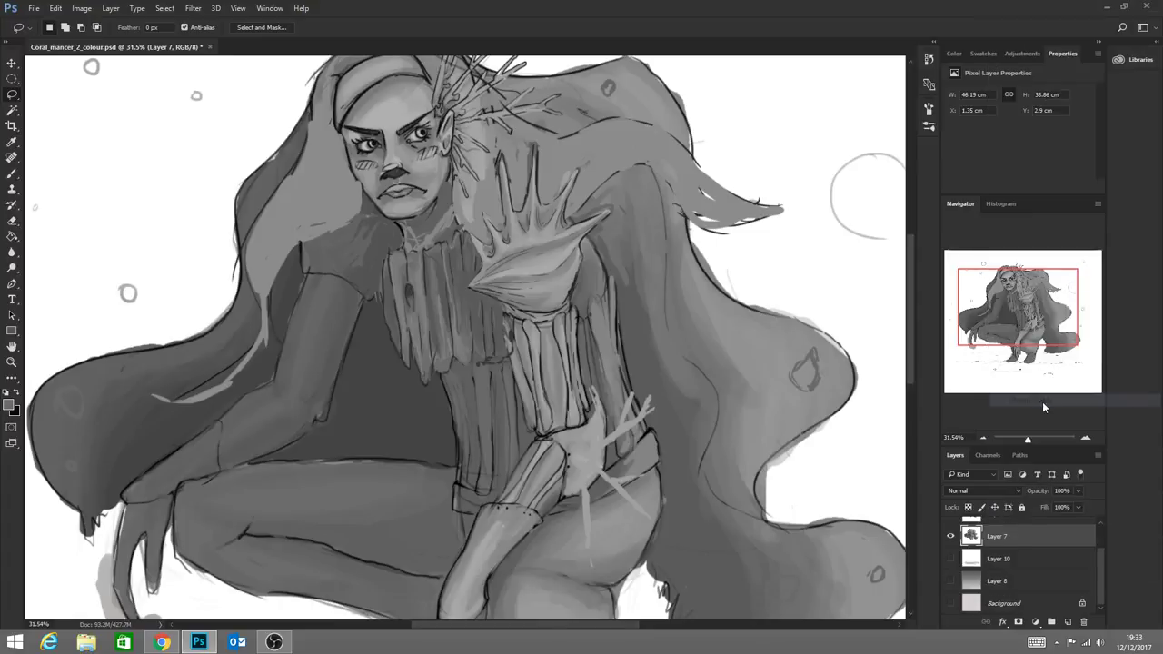
click(951, 558)
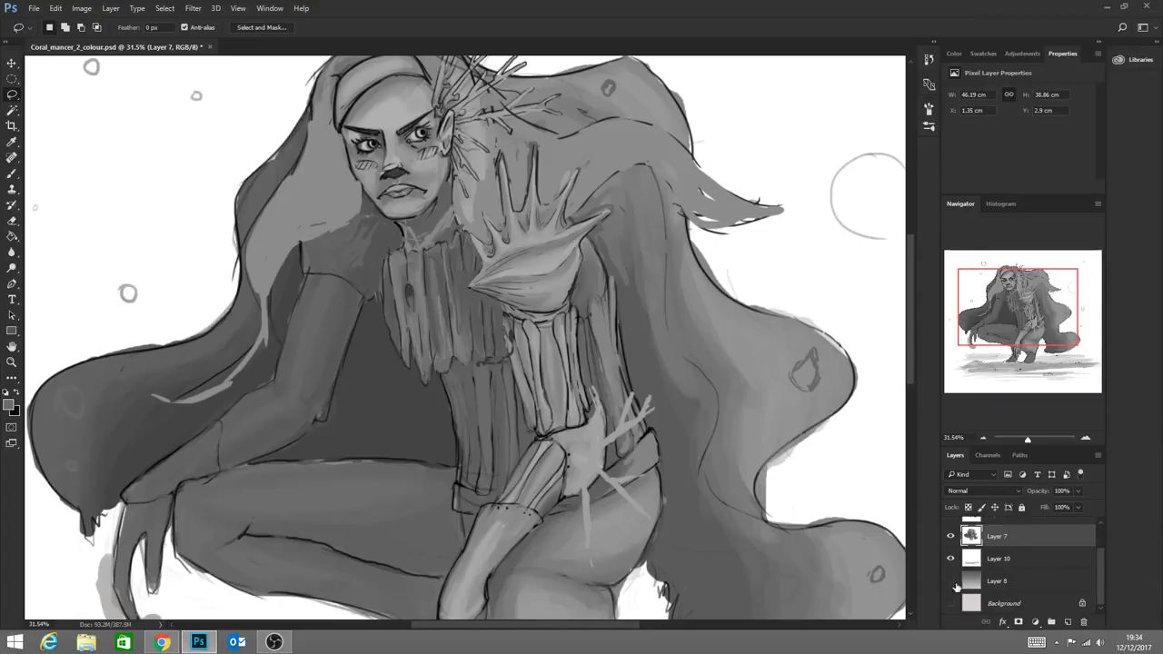
click(951, 580)
scroll(967, 545, up, 2)
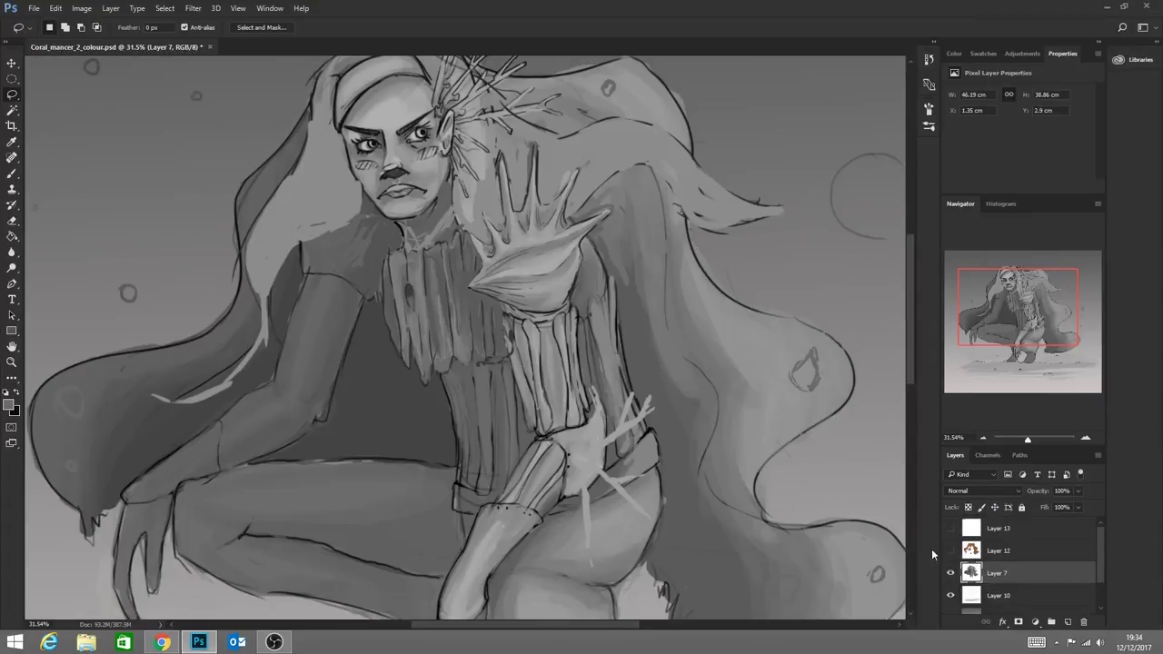
Lasso the bent arm from shoulder to hand on Layer 7, move it down and away from the neck, and rotate it 2.70°
scroll(700, 414, down, 5)
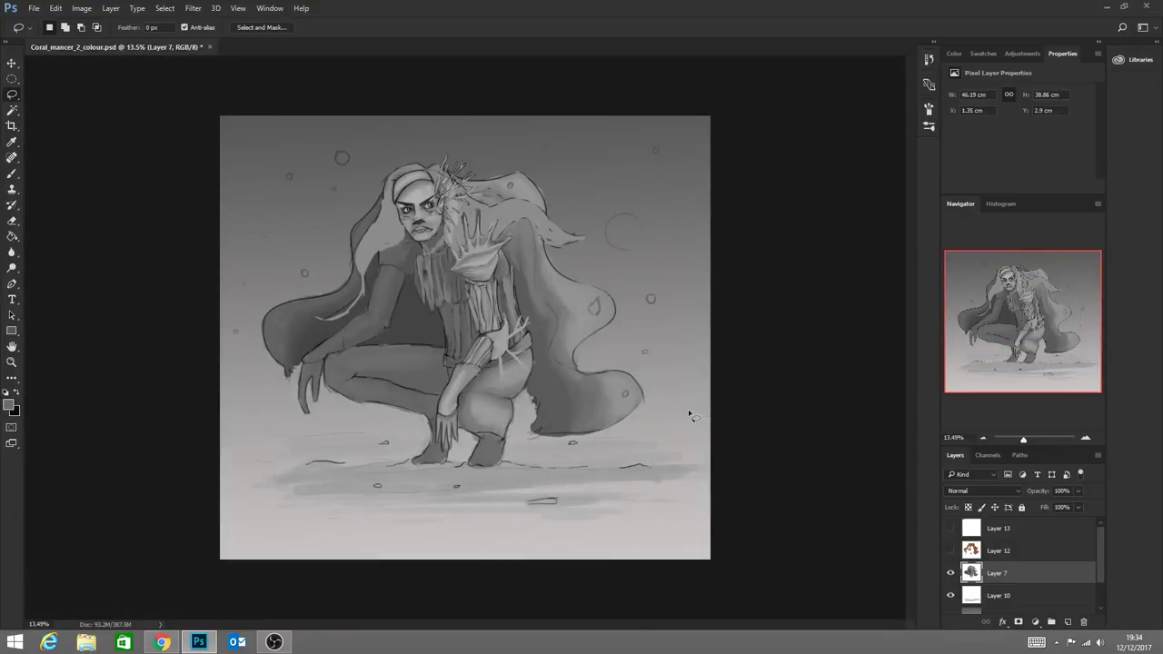
scroll(439, 208, up, 3)
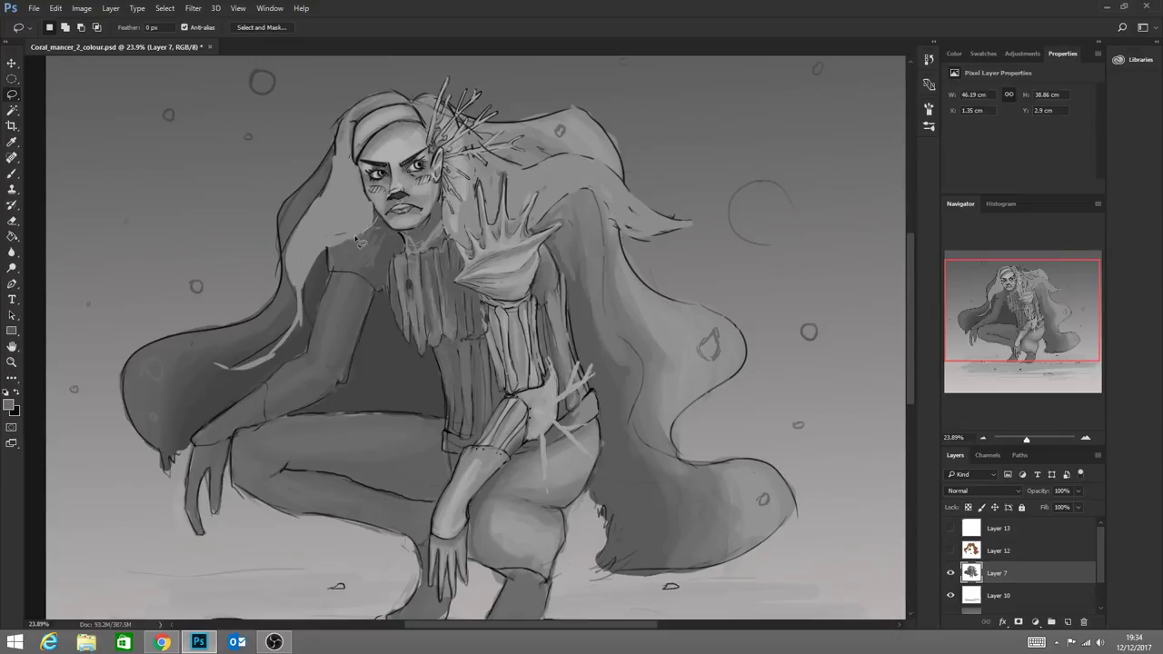
mouse_move(360, 242)
mouse_down()
mouse_move(327, 265)
mouse_move(309, 351)
mouse_move(195, 447)
mouse_move(184, 492)
mouse_move(193, 535)
mouse_move(206, 546)
mouse_move(204, 515)
mouse_move(232, 478)
mouse_move(241, 434)
mouse_move(334, 405)
mouse_move(372, 345)
mouse_move(407, 244)
mouse_move(385, 227)
mouse_move(350, 258)
mouse_move(382, 377)
mouse_move(373, 409)
mouse_up()
key(ctrl+t)
drag(346, 298, 367, 317)
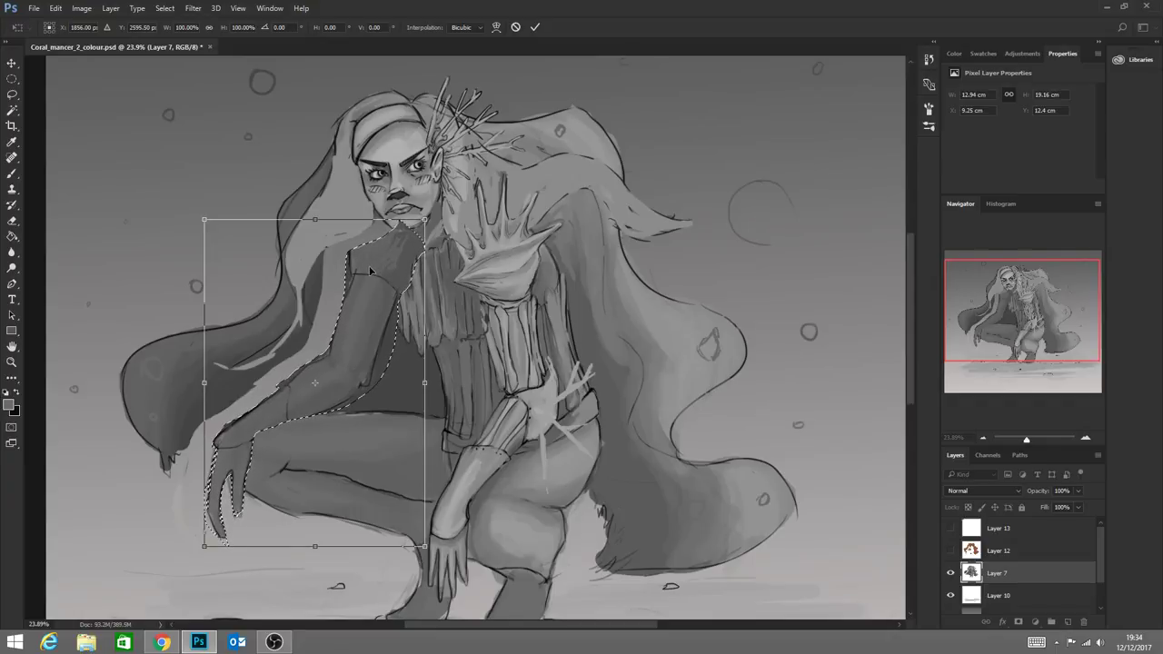
drag(370, 270, 366, 286)
drag(414, 226, 420, 241)
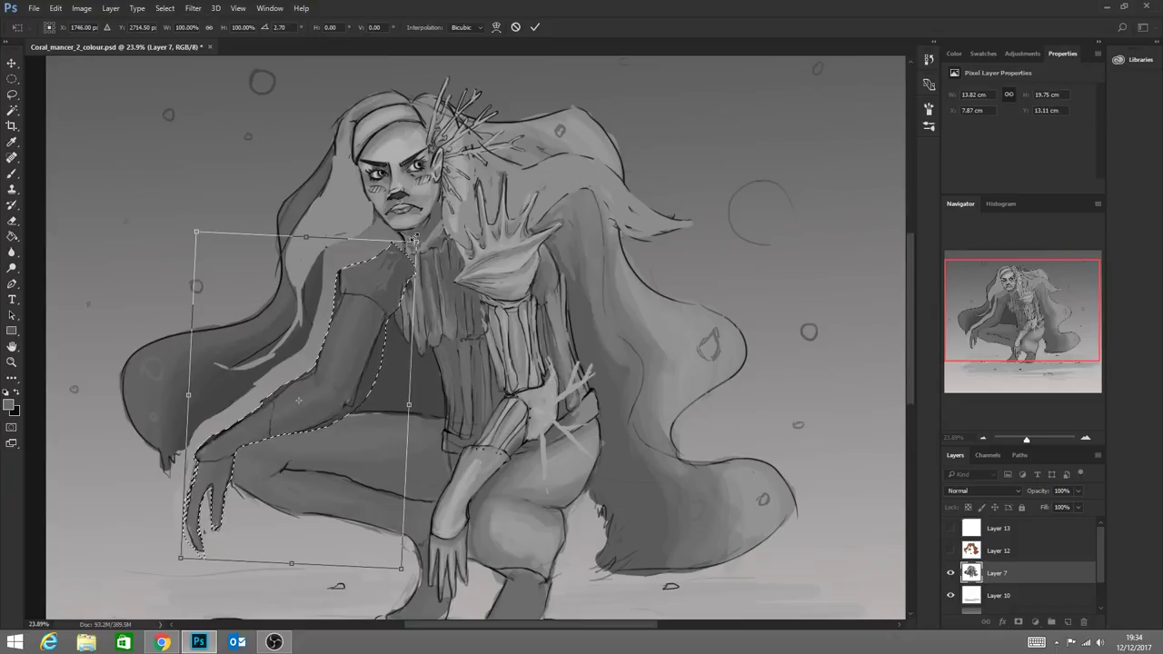
key(Return)
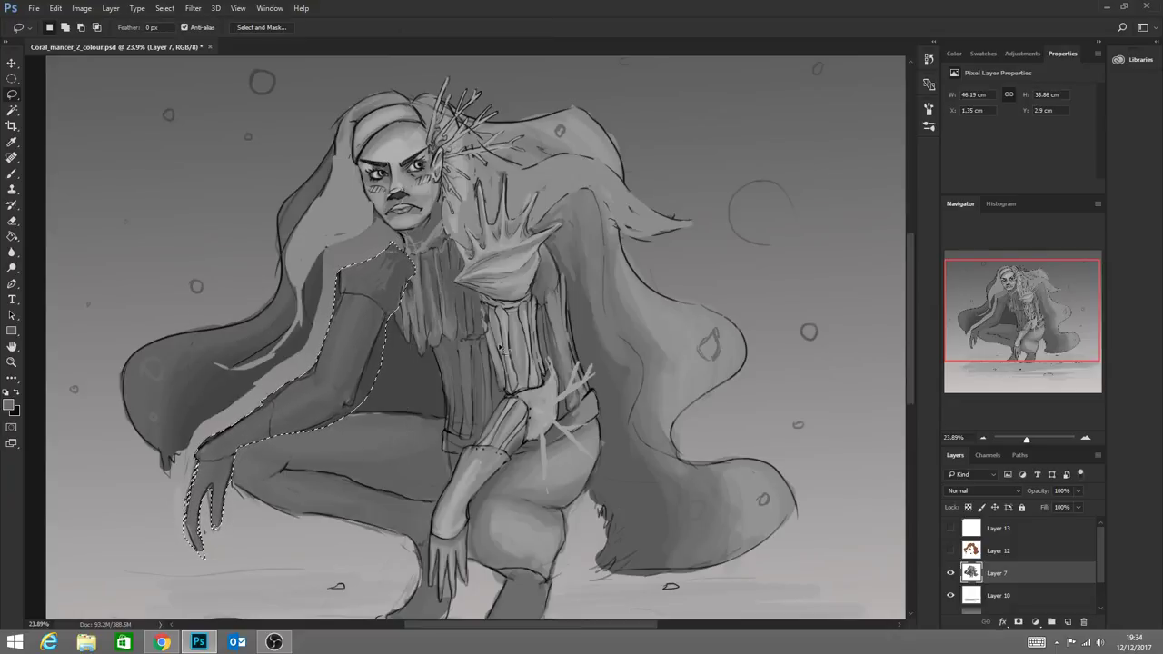
click(13, 79)
click(83, 146)
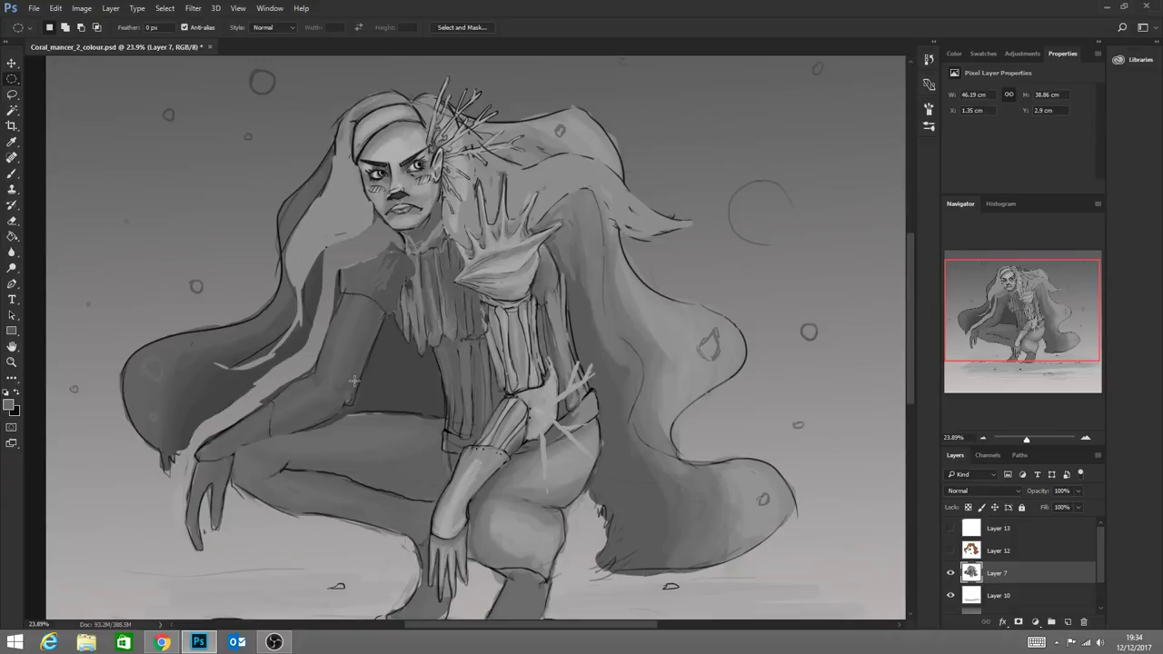
key(ctrl+z)
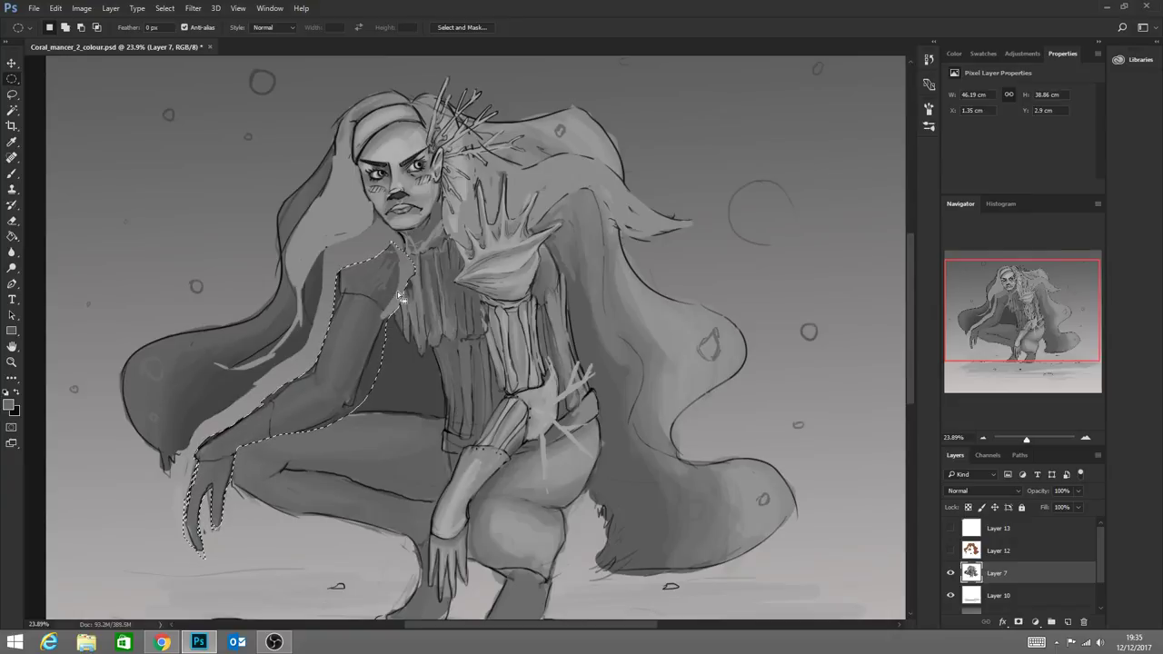
key(ctrl+z)
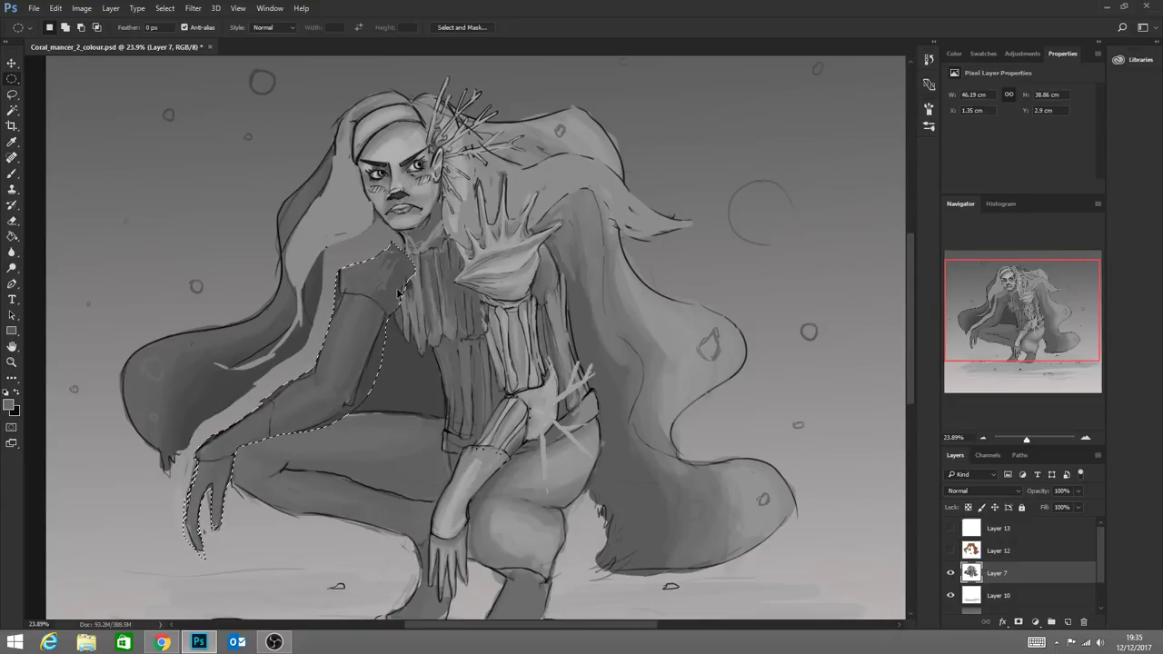
Shift the selected arm slightly up and outward from the torso, and clear the selection
mouse_move(374, 292)
mouse_down()
mouse_move(343, 293)
mouse_move(368, 283)
mouse_move(378, 300)
mouse_up()
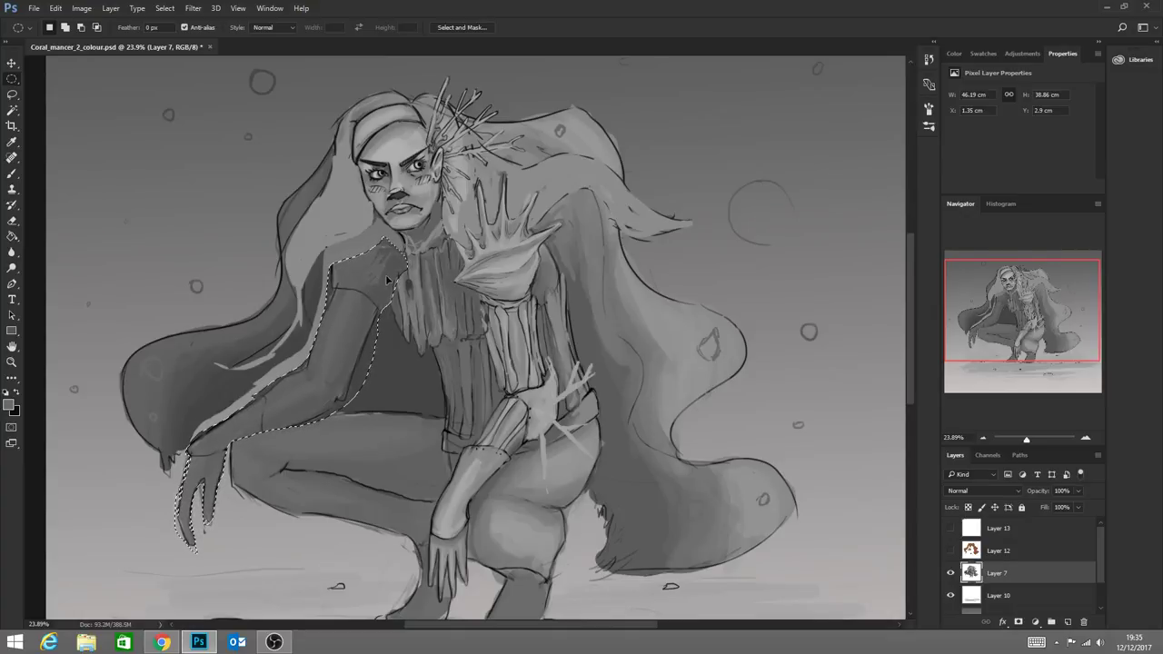
key(Return)
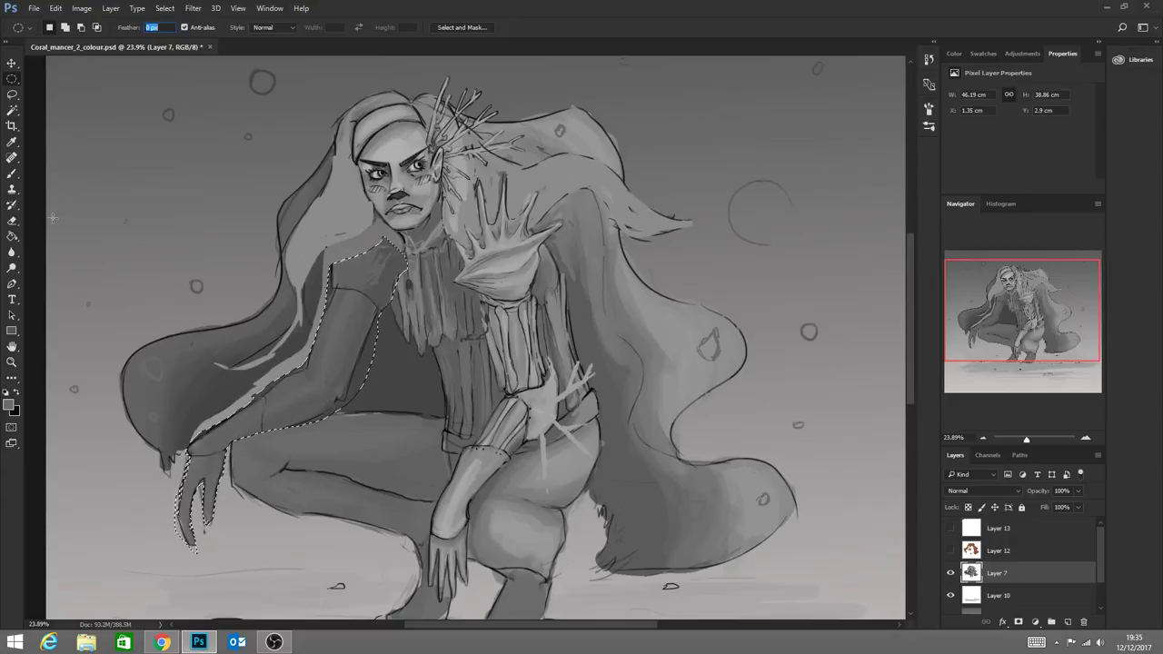
click(12, 172)
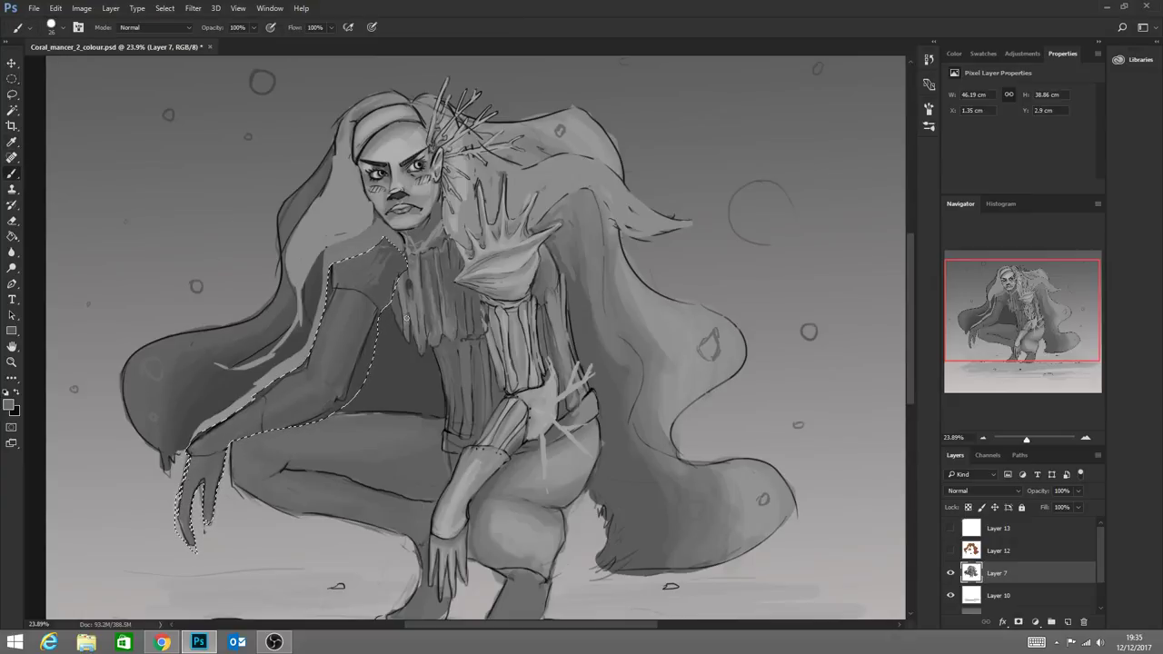
click(12, 79)
click(111, 128)
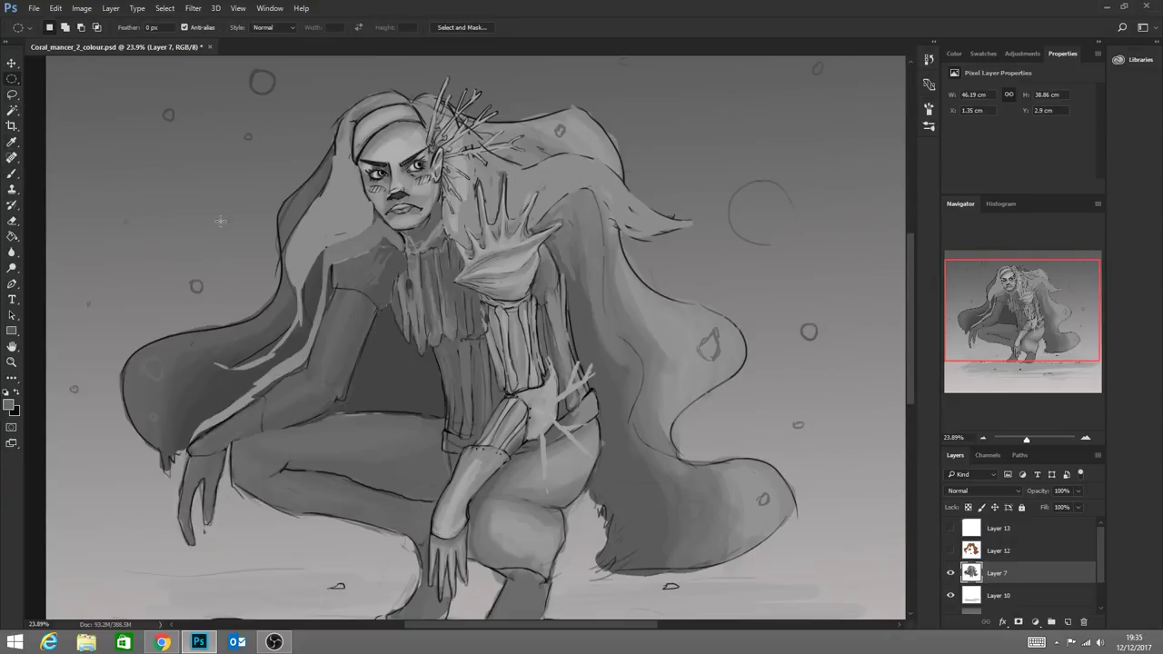
Sample the dark cloak grey and paint over the gap between the hair and the moved arm with an 80 px brush
click(12, 173)
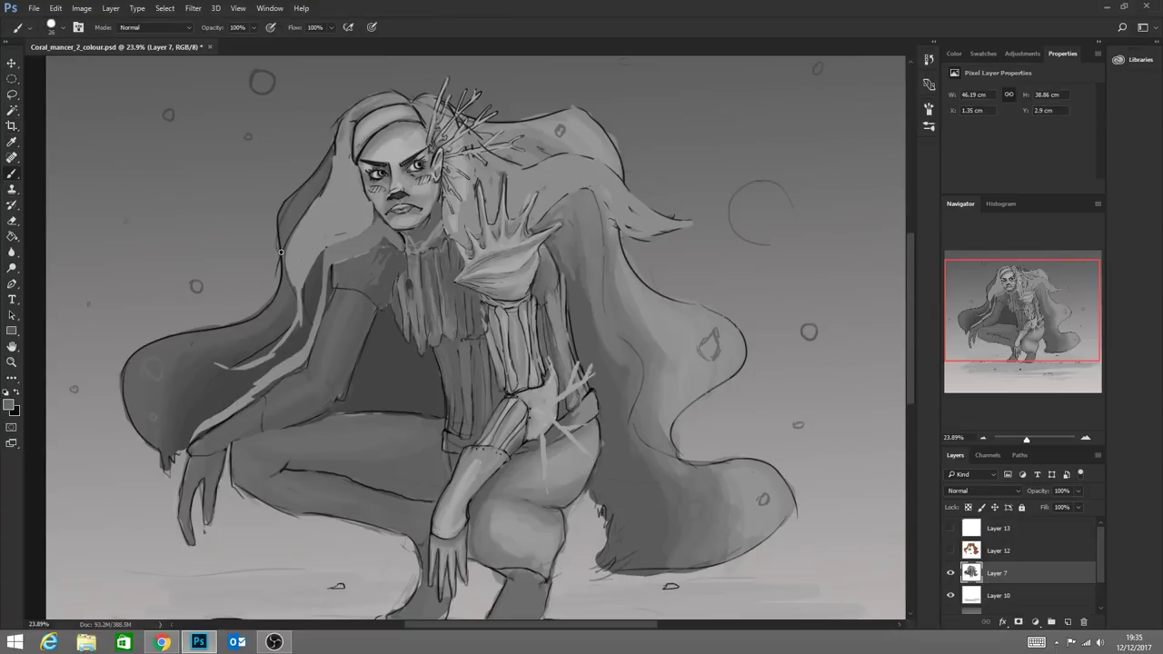
alt+click(400, 295)
alt+click(317, 282)
click(63, 29)
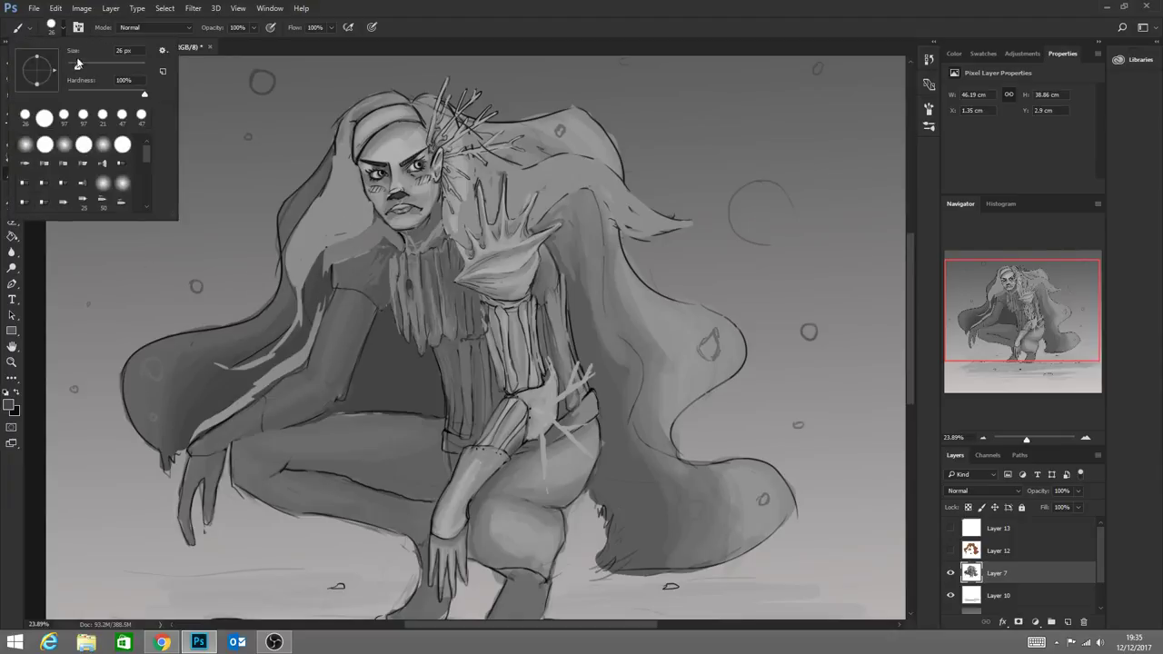
mouse_move(331, 256)
mouse_down()
mouse_move(373, 234)
mouse_move(344, 246)
mouse_move(376, 220)
mouse_move(399, 244)
mouse_move(390, 235)
mouse_move(349, 252)
mouse_move(379, 229)
mouse_move(340, 261)
mouse_move(378, 228)
mouse_move(334, 252)
mouse_move(301, 365)
mouse_move(310, 344)
mouse_move(183, 446)
mouse_move(300, 364)
mouse_move(258, 386)
mouse_up()
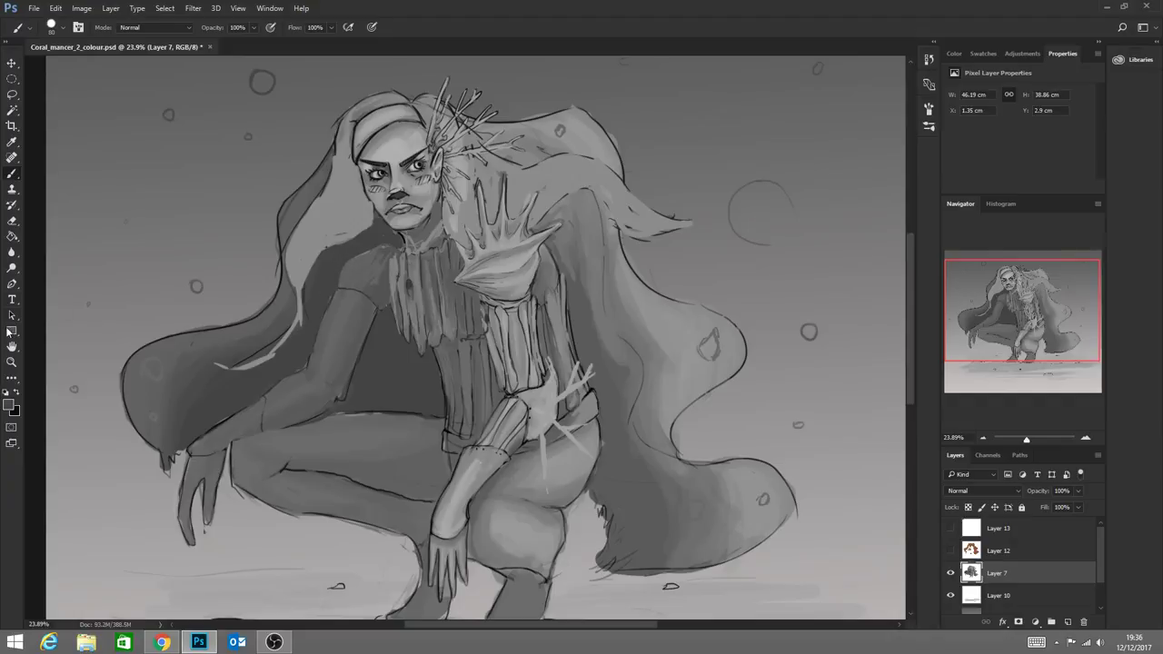
Lasso the upper part of the bent arm on Layer 7 and shift it slightly toward the torso with Free Transform
click(13, 363)
drag(458, 498, 393, 499)
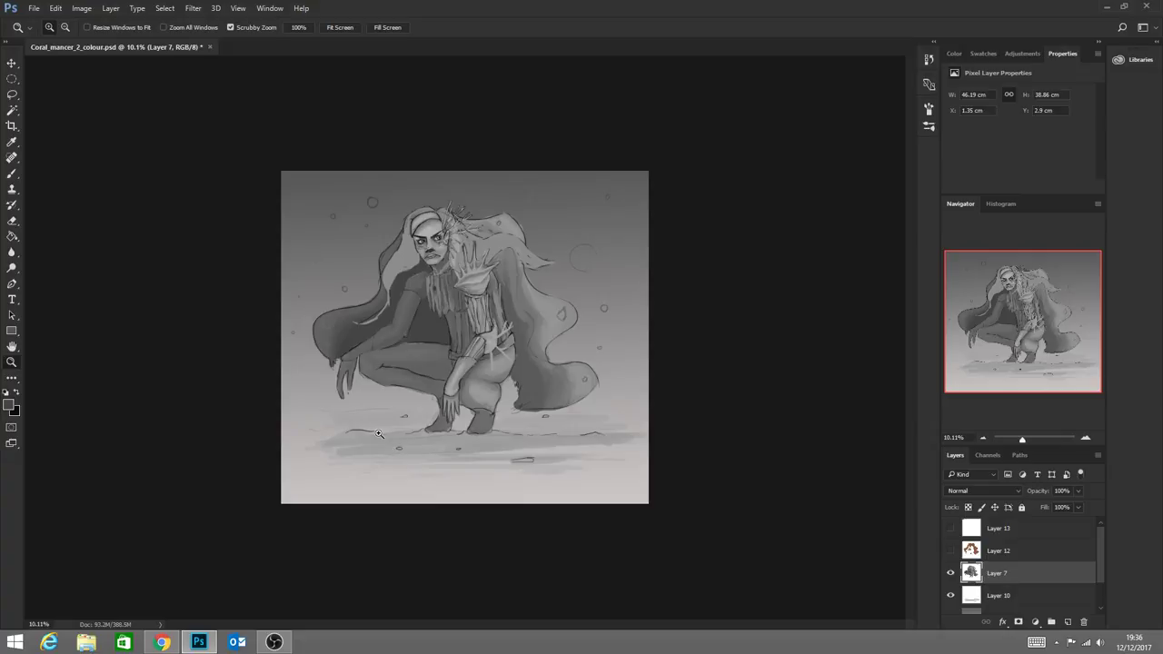
key(alt+Tab)
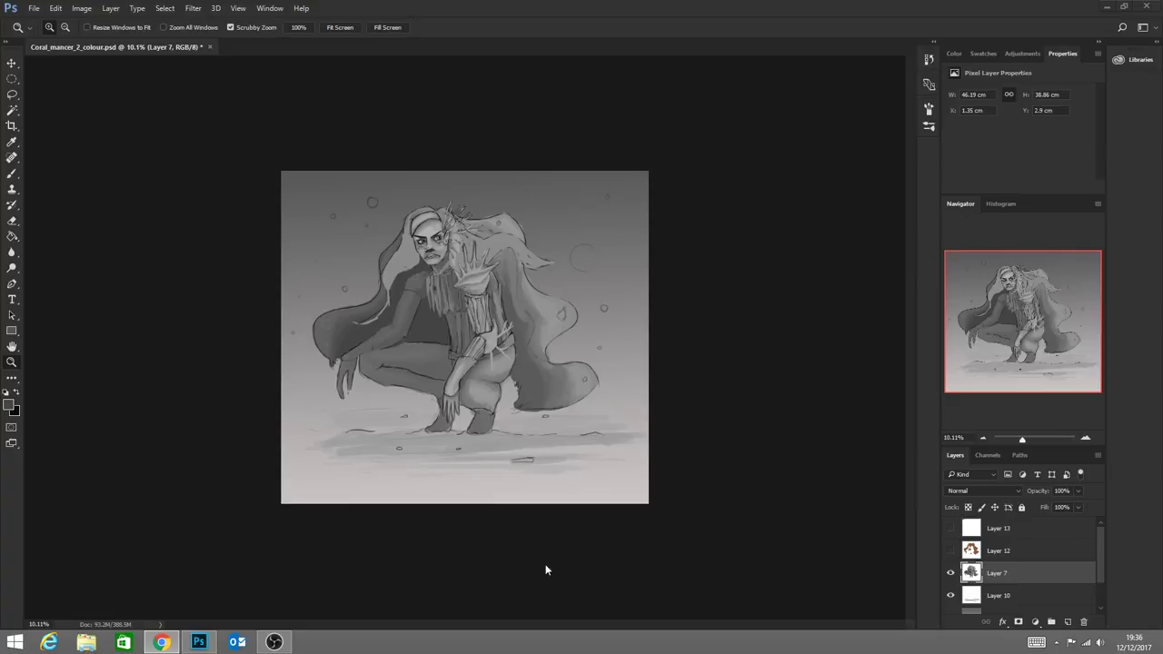
click(433, 330)
scroll(458, 355, up, 5)
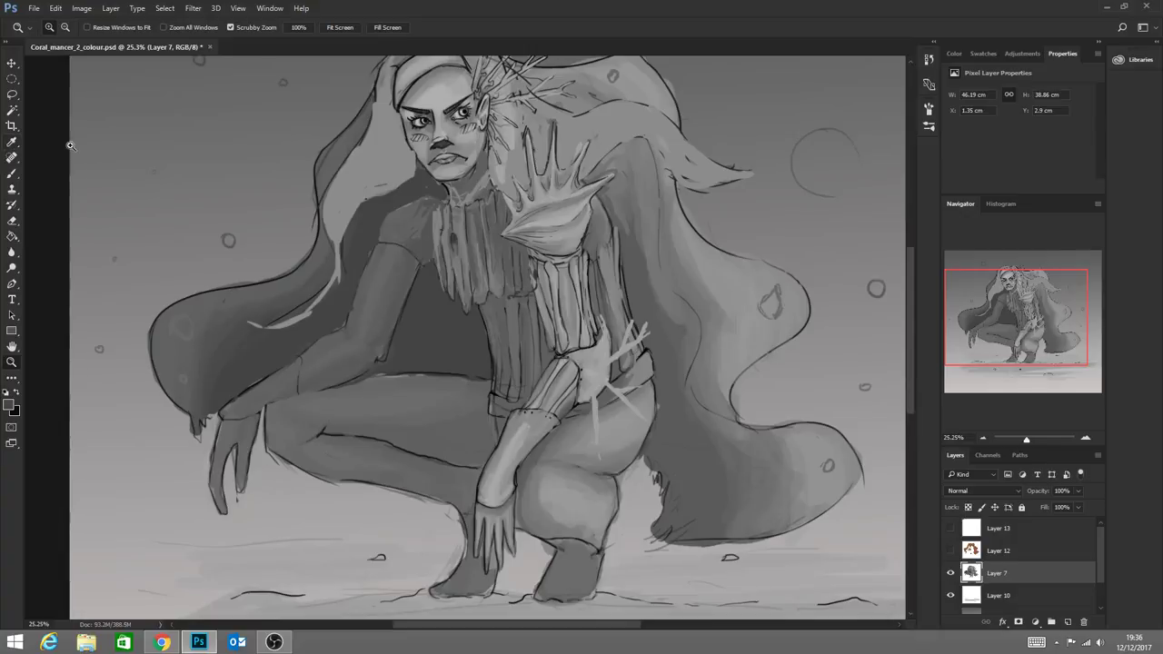
click(12, 95)
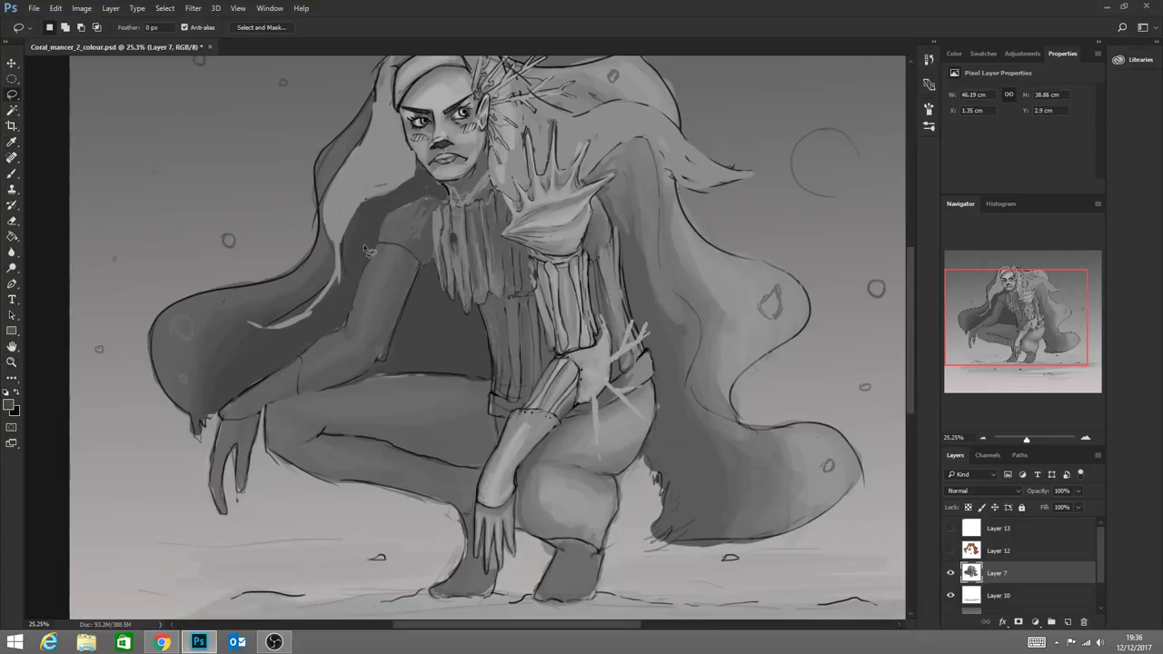
mouse_move(369, 242)
mouse_down()
mouse_move(412, 253)
mouse_move(421, 288)
mouse_move(367, 378)
mouse_move(369, 361)
mouse_move(334, 312)
mouse_move(367, 247)
mouse_move(410, 302)
mouse_up()
key(ctrl+t)
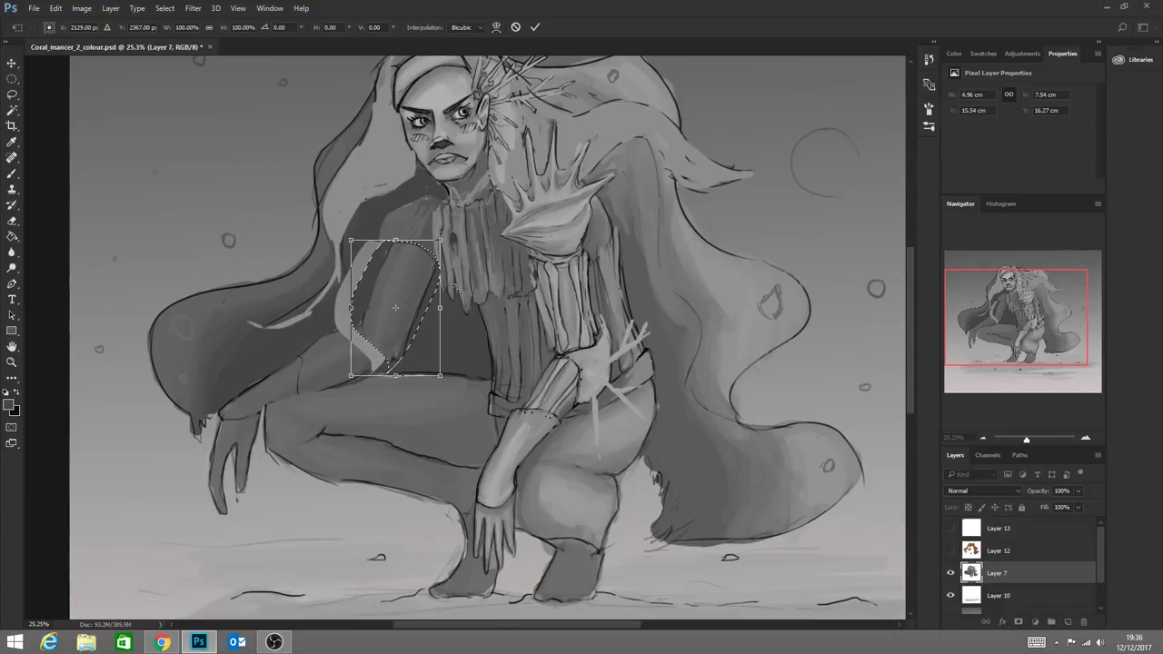
key(Return)
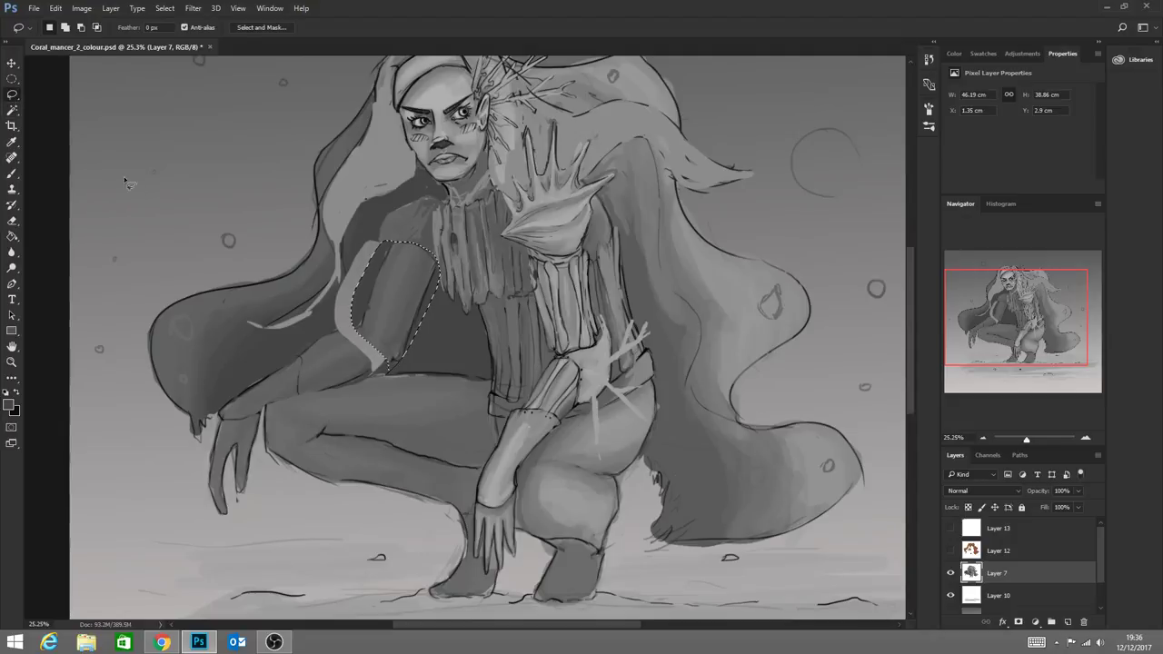
Clear the selection, sample the nearby dark greys, and paint over the light gap along the moved upper arm and elbow
key(ctrl+d)
click(11, 173)
key(alt)
alt+click(343, 360)
mouse_move(338, 357)
mouse_down()
mouse_move(358, 345)
mouse_move(341, 361)
mouse_move(380, 359)
mouse_up()
alt+click(391, 351)
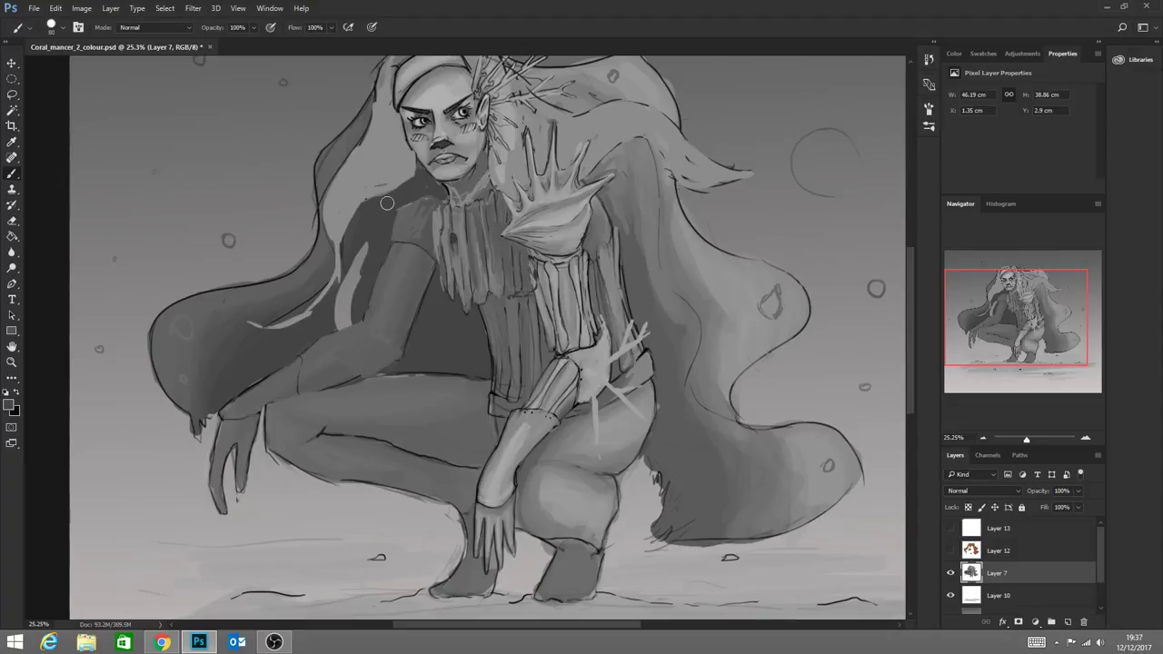
mouse_move(404, 202)
mouse_down()
mouse_move(368, 243)
mouse_move(342, 323)
mouse_up()
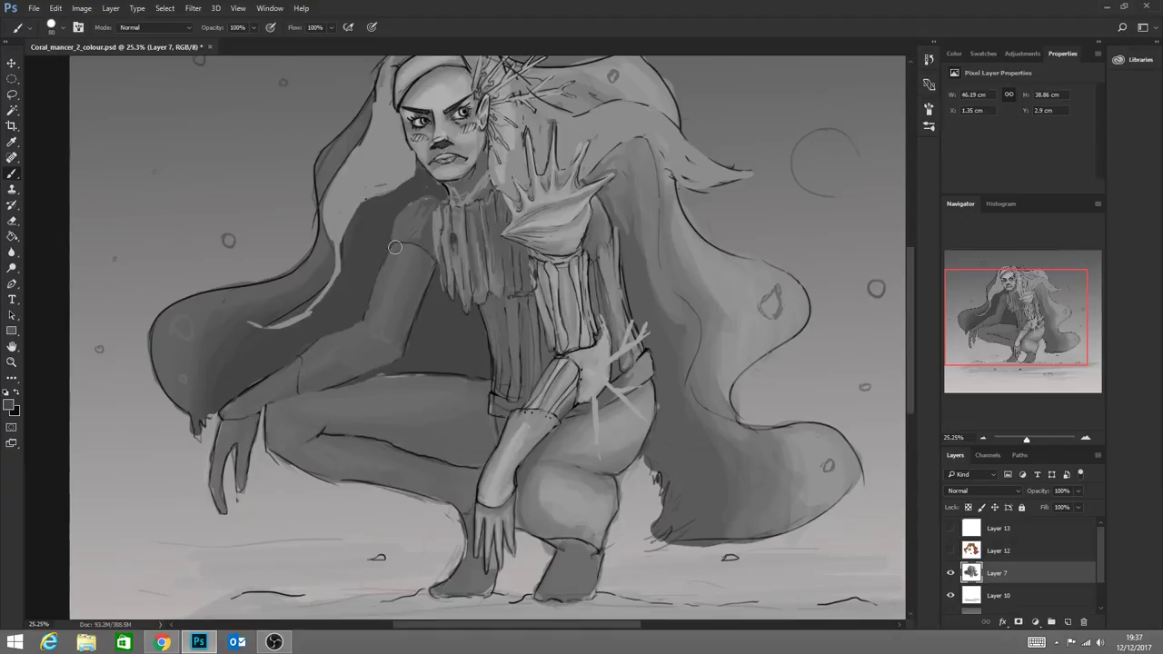
Cover the stray hair strands on the dark cloak and repaint the hair lock's tapered tip with the sampled hair grey
alt+click(298, 316)
mouse_move(288, 322)
mouse_down()
mouse_move(247, 325)
mouse_move(313, 312)
mouse_move(342, 271)
mouse_move(299, 321)
mouse_move(392, 173)
mouse_move(373, 179)
mouse_move(333, 236)
mouse_move(333, 259)
mouse_move(337, 225)
mouse_move(331, 281)
mouse_up()
alt+click(387, 178)
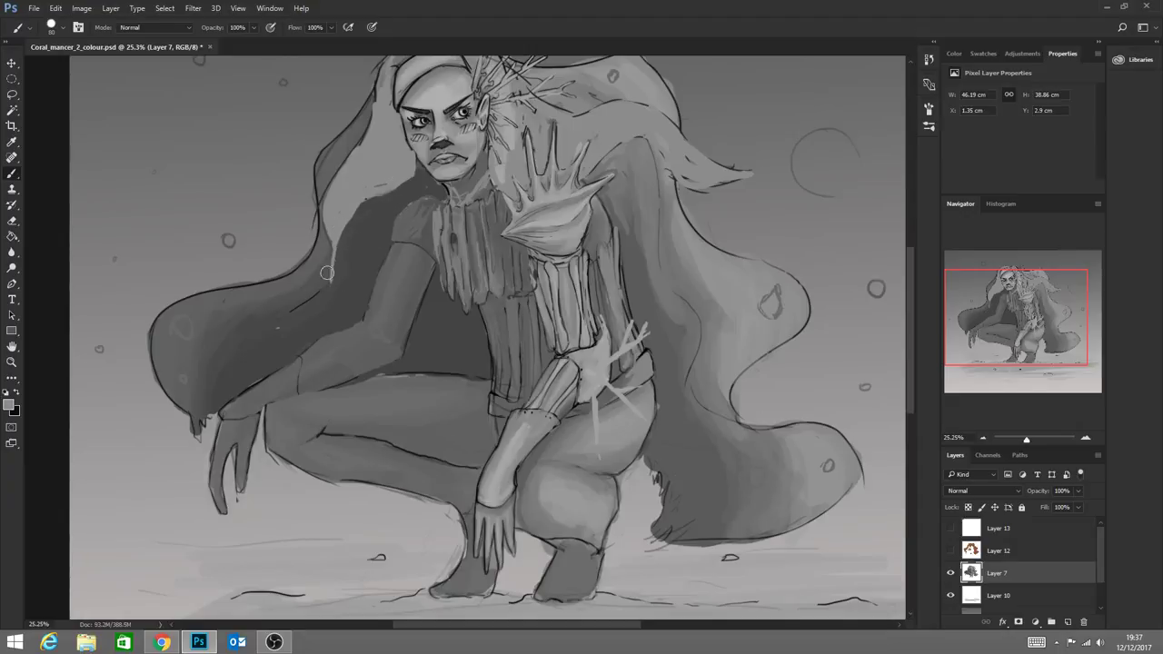
drag(334, 238, 324, 278)
drag(328, 214, 330, 265)
drag(347, 216, 391, 188)
Sample the dark line colour, reduce the brush to 36 px, and outline the ridges along the bodice's outer edge beside the bent arm
click(12, 361)
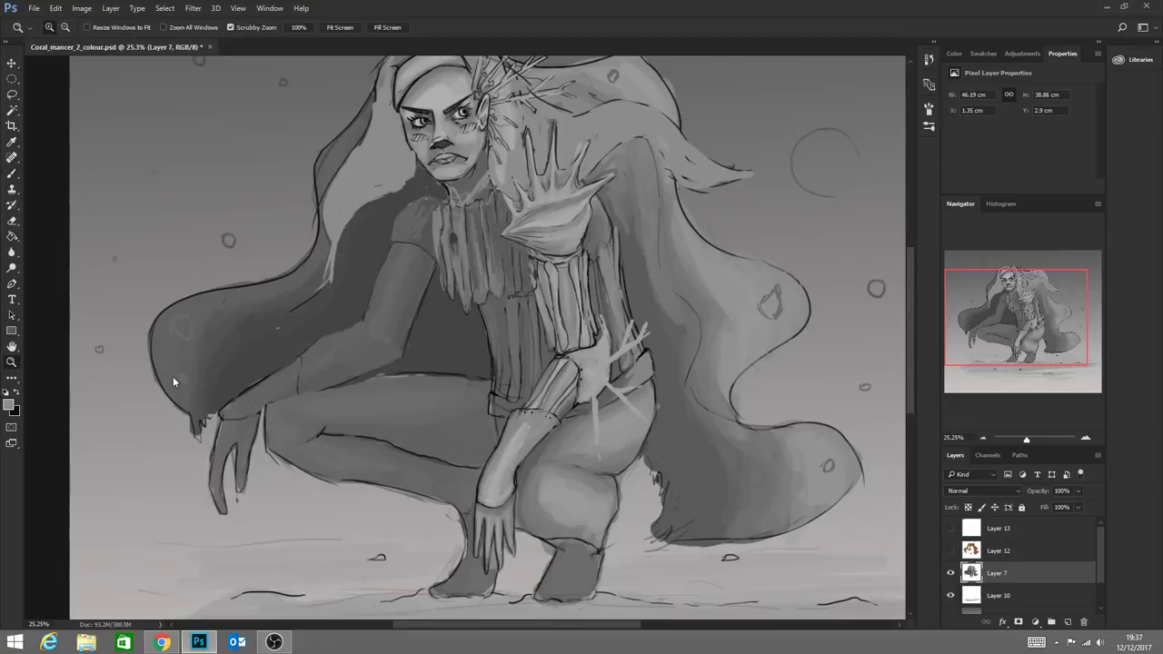
drag(437, 479, 370, 469)
drag(445, 409, 471, 430)
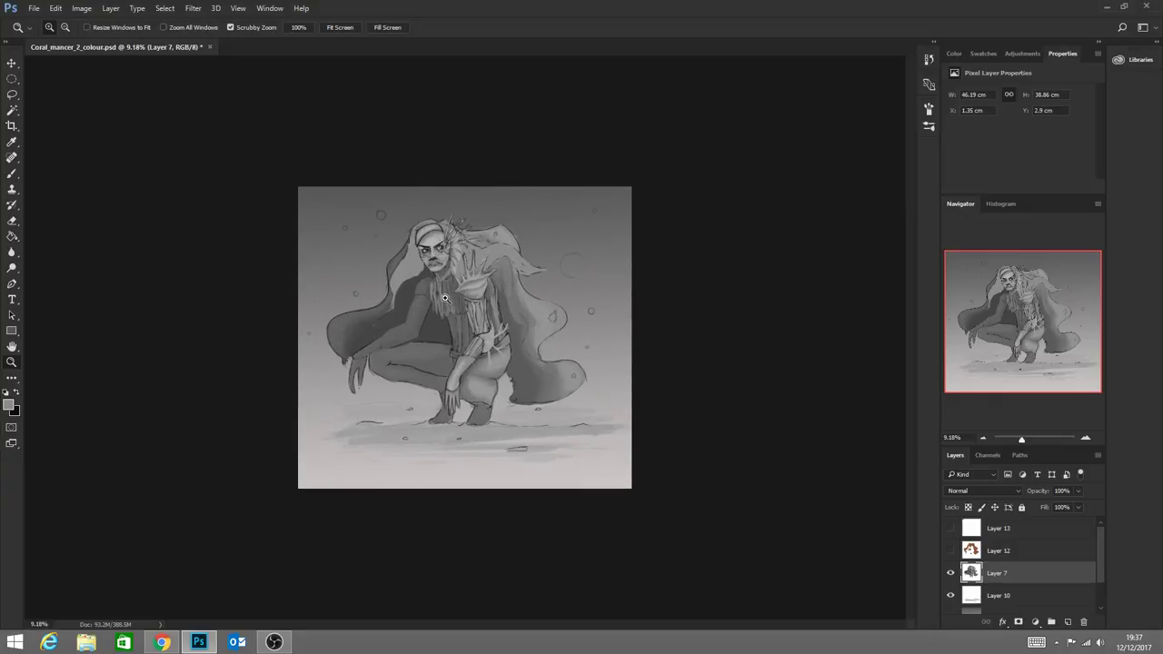
drag(451, 308, 469, 371)
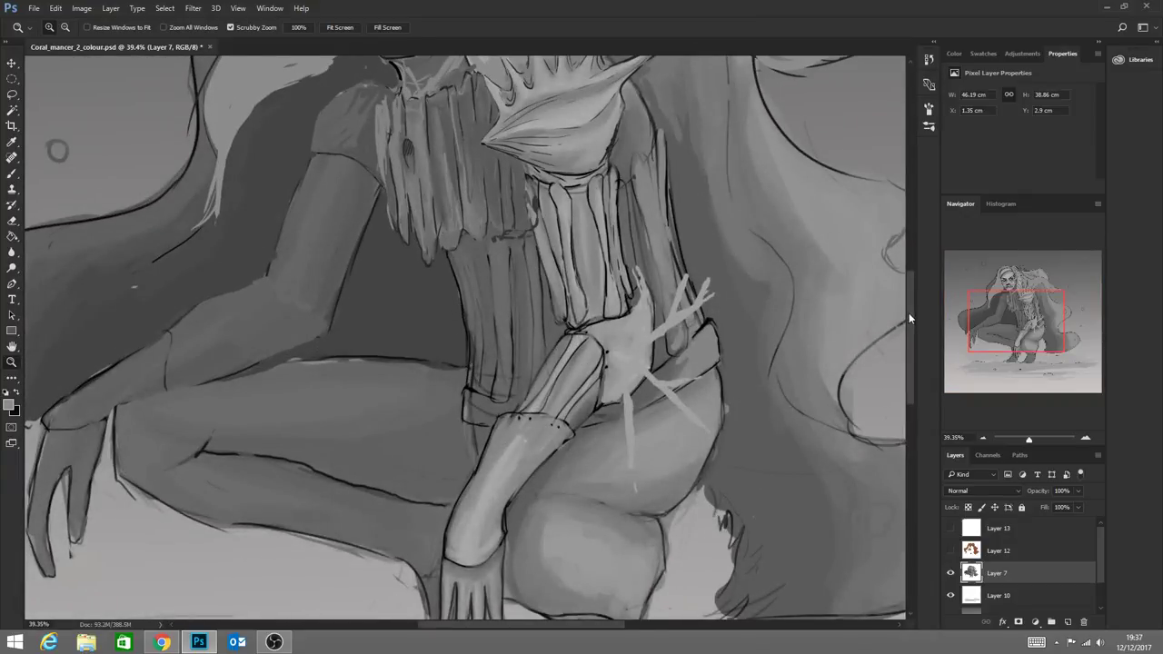
scroll(459, 312, up, 5)
drag(454, 318, 440, 358)
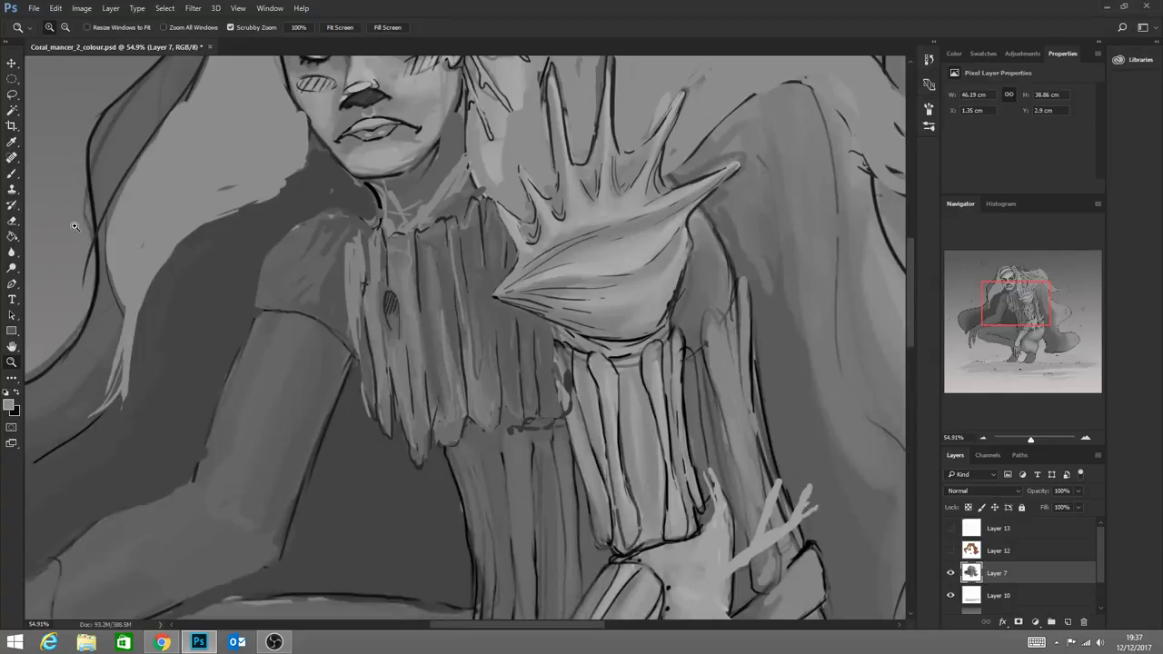
click(12, 174)
alt+click(386, 267)
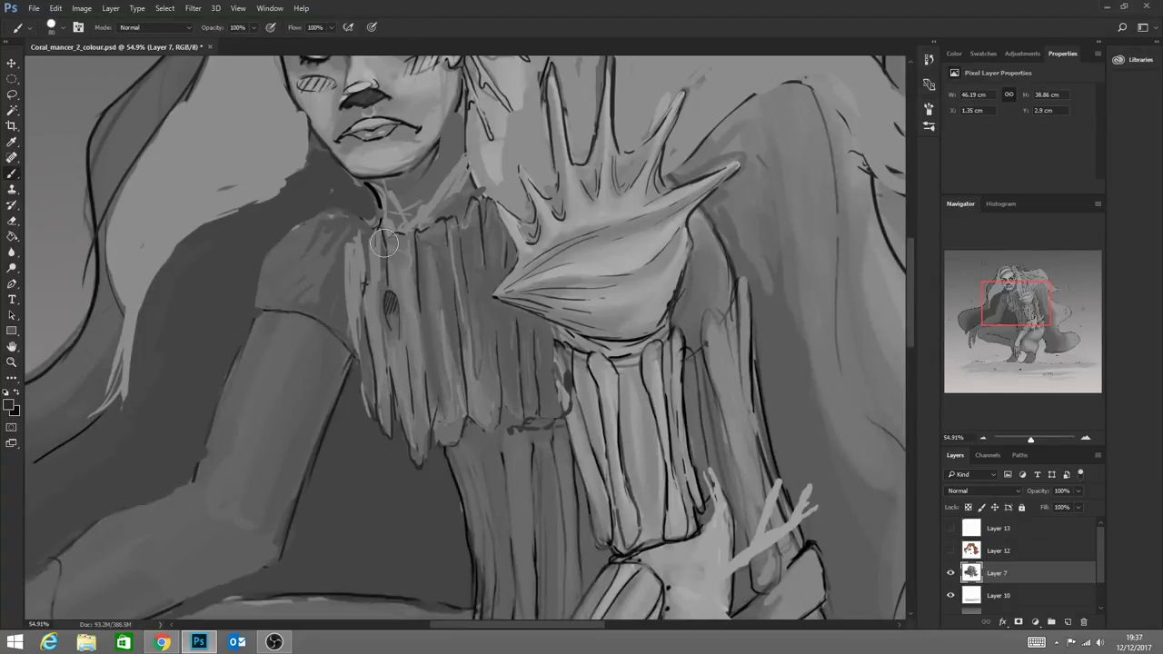
click(79, 28)
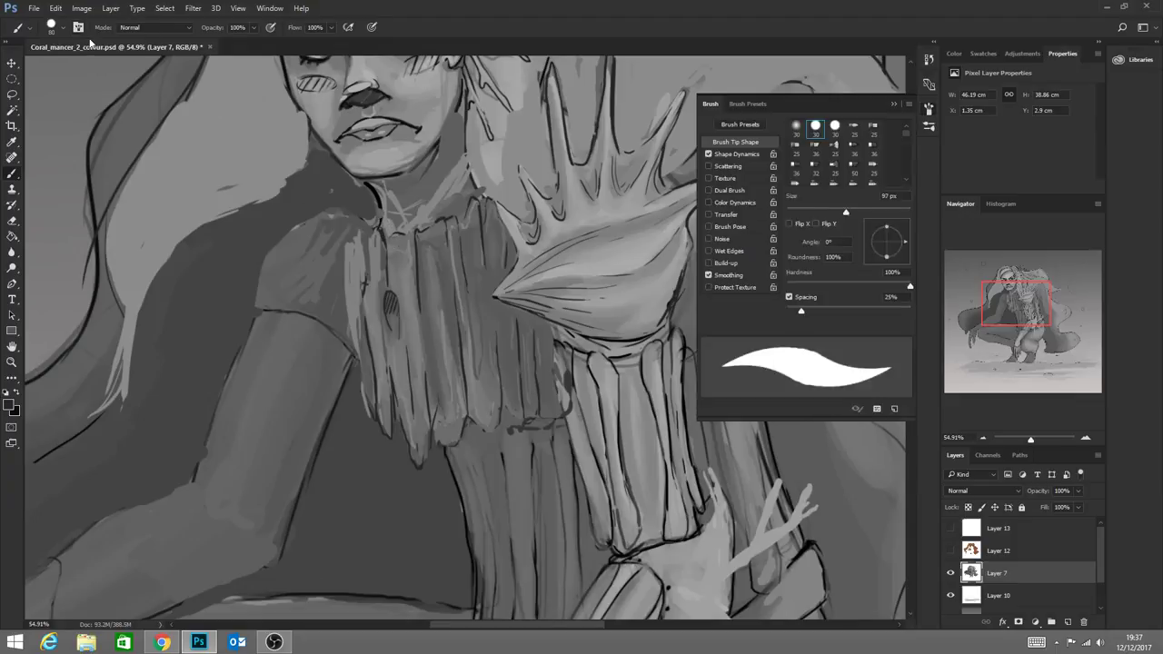
click(63, 30)
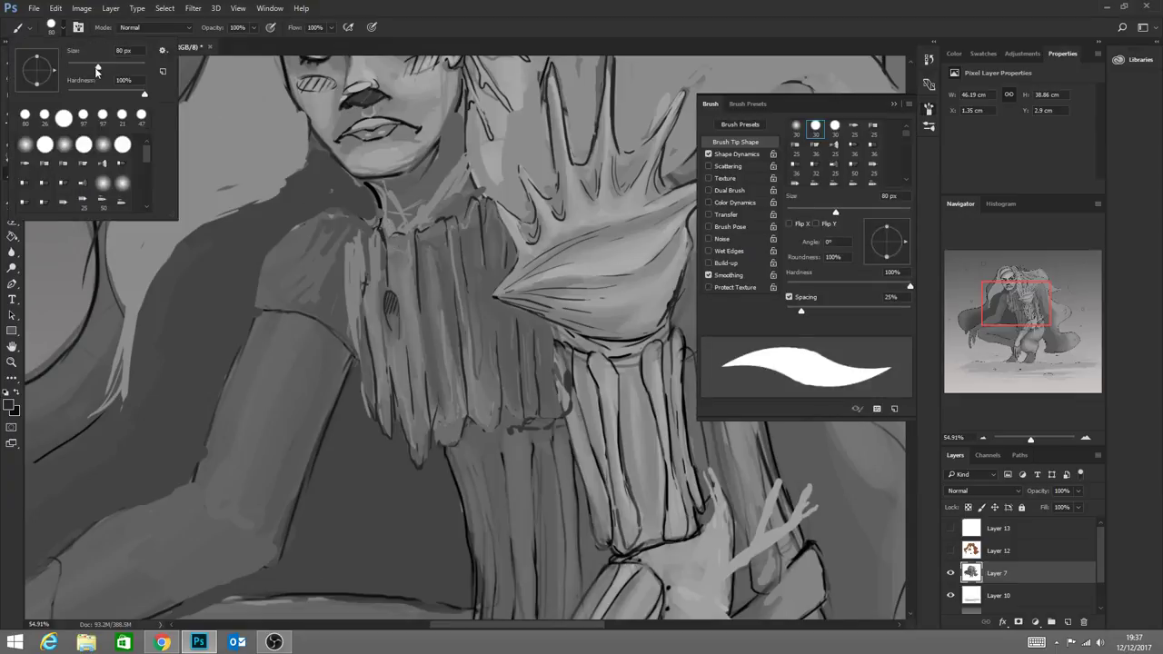
drag(96, 67, 81, 67)
drag(382, 232, 365, 264)
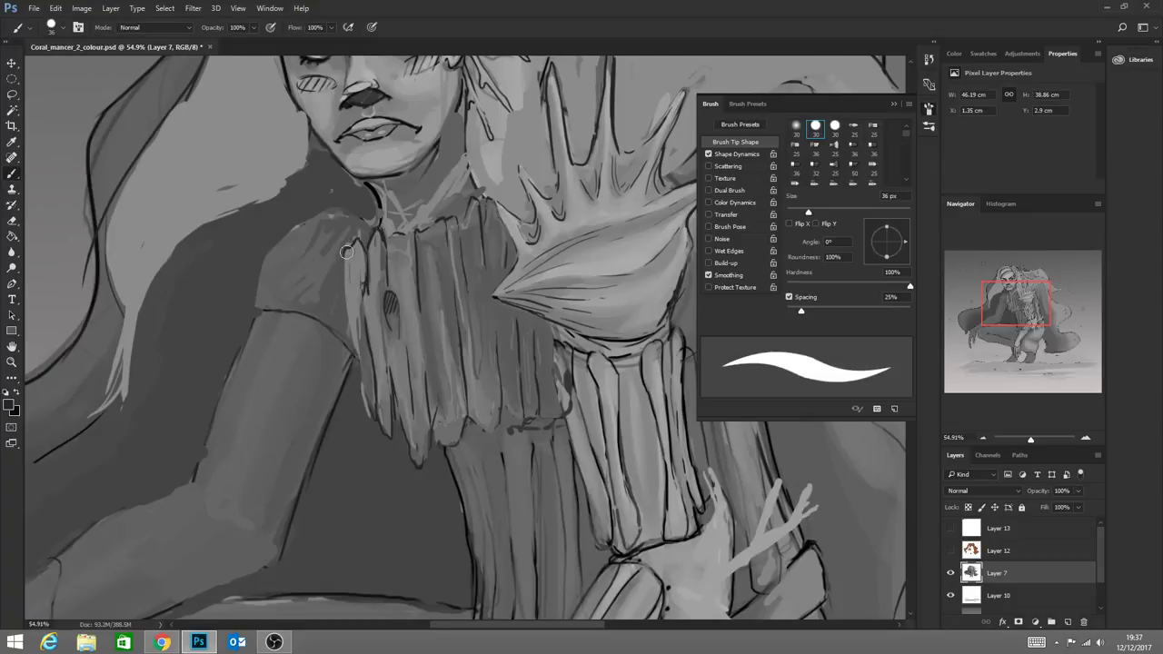
drag(345, 247, 363, 398)
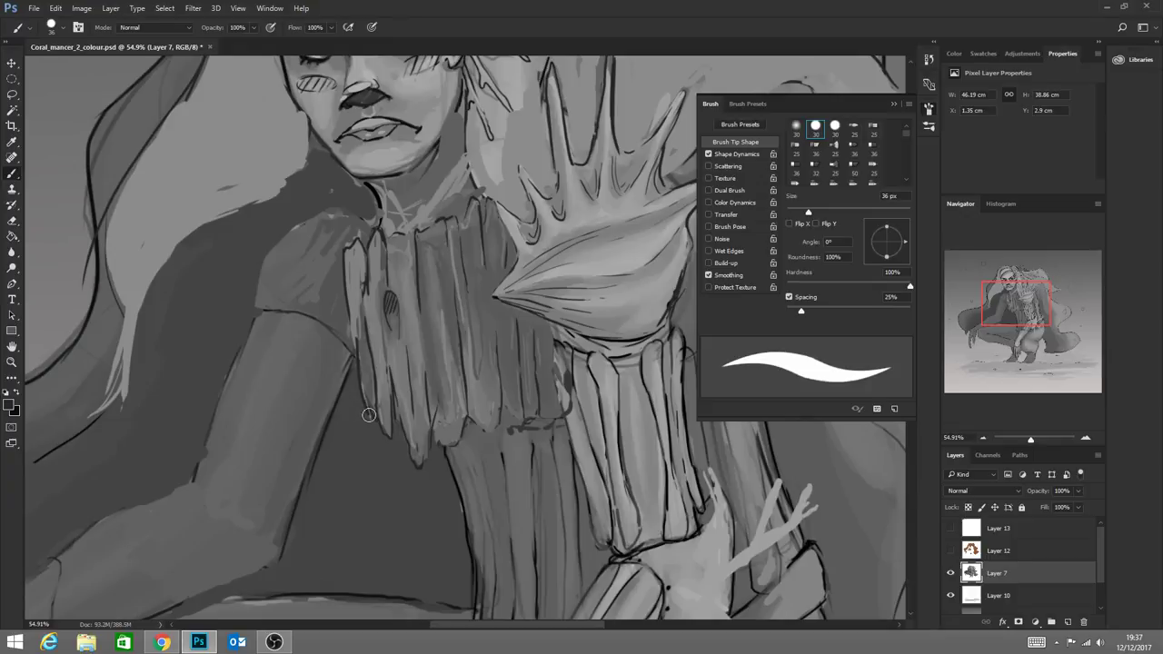
mouse_move(392, 291)
mouse_down()
mouse_move(402, 259)
mouse_move(417, 364)
mouse_move(445, 333)
mouse_move(433, 312)
mouse_move(440, 383)
mouse_up()
Outline the bent arm from shoulder to forearm with dark 36 px strokes, adding crease lines at the elbow
click(12, 363)
drag(488, 517, 394, 485)
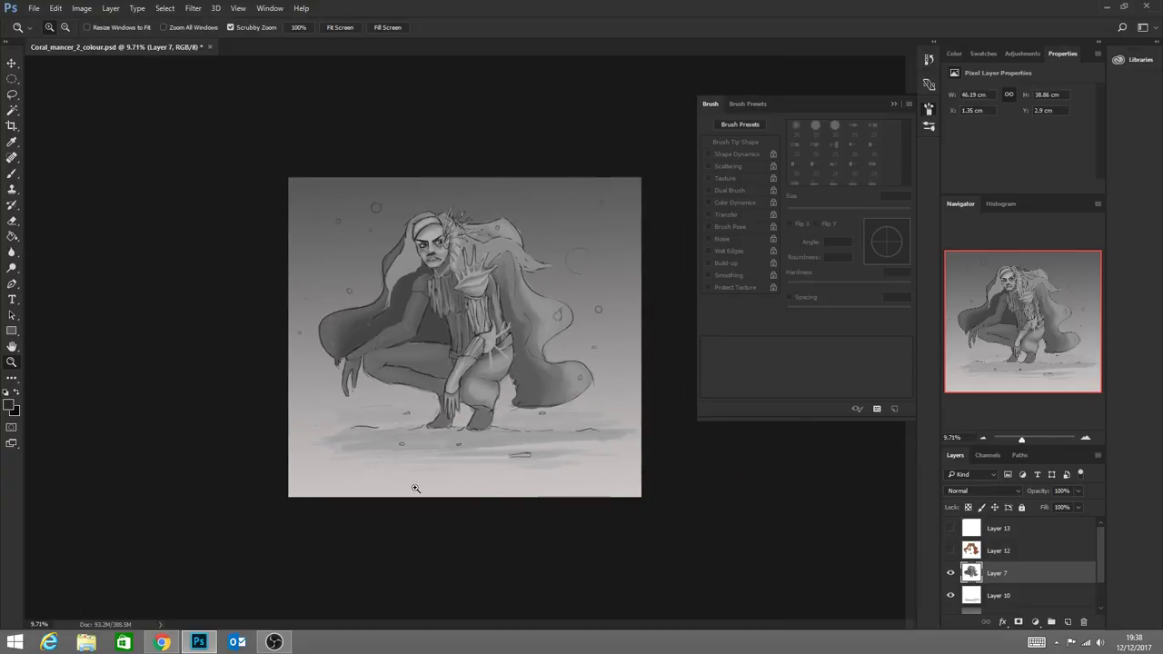
drag(433, 245, 524, 333)
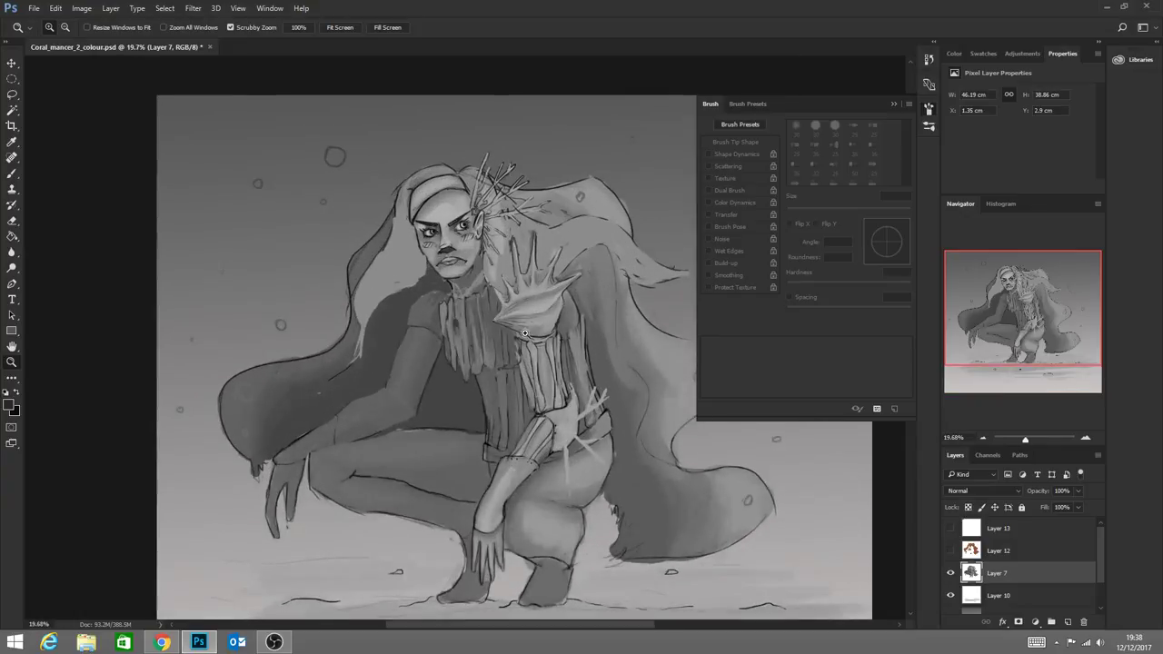
mouse_move(425, 327)
mouse_down()
mouse_move(489, 368)
mouse_move(441, 340)
mouse_up()
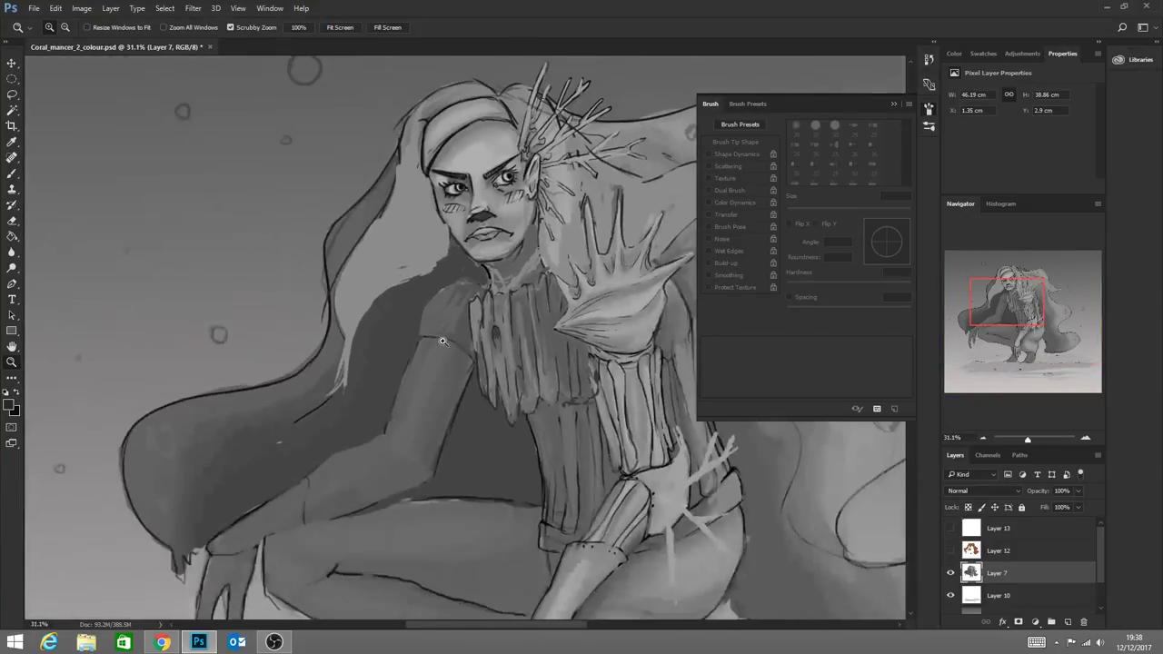
drag(515, 395, 453, 361)
mouse_move(378, 248)
mouse_down()
mouse_move(400, 274)
mouse_move(304, 276)
mouse_up()
click(12, 173)
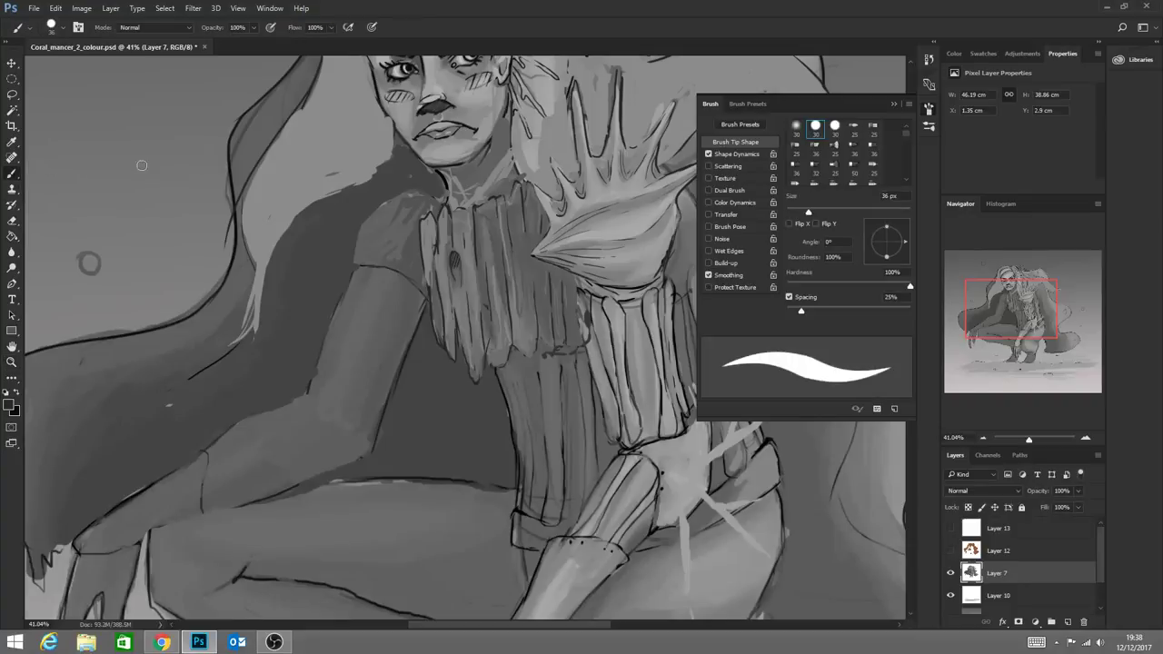
mouse_move(401, 194)
mouse_down()
mouse_move(351, 240)
mouse_move(361, 269)
mouse_move(360, 230)
mouse_move(355, 270)
mouse_move(394, 272)
mouse_move(353, 292)
mouse_move(353, 267)
mouse_move(314, 381)
mouse_up()
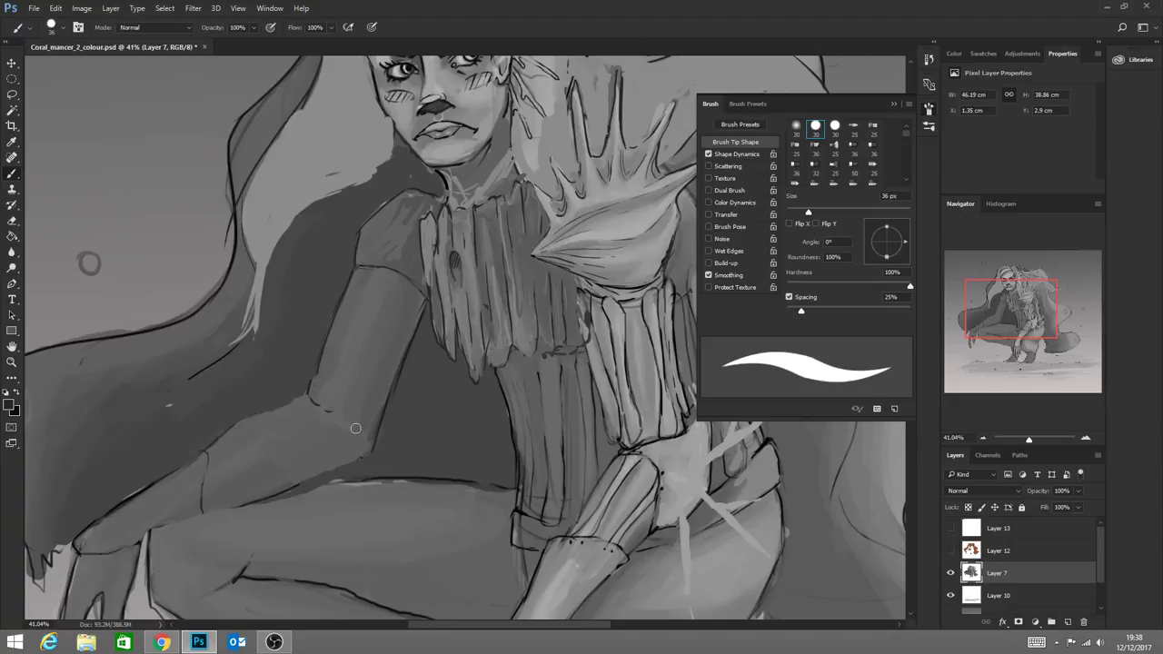
drag(354, 419, 387, 356)
mouse_move(315, 398)
mouse_down()
mouse_move(222, 427)
mouse_move(170, 472)
mouse_up()
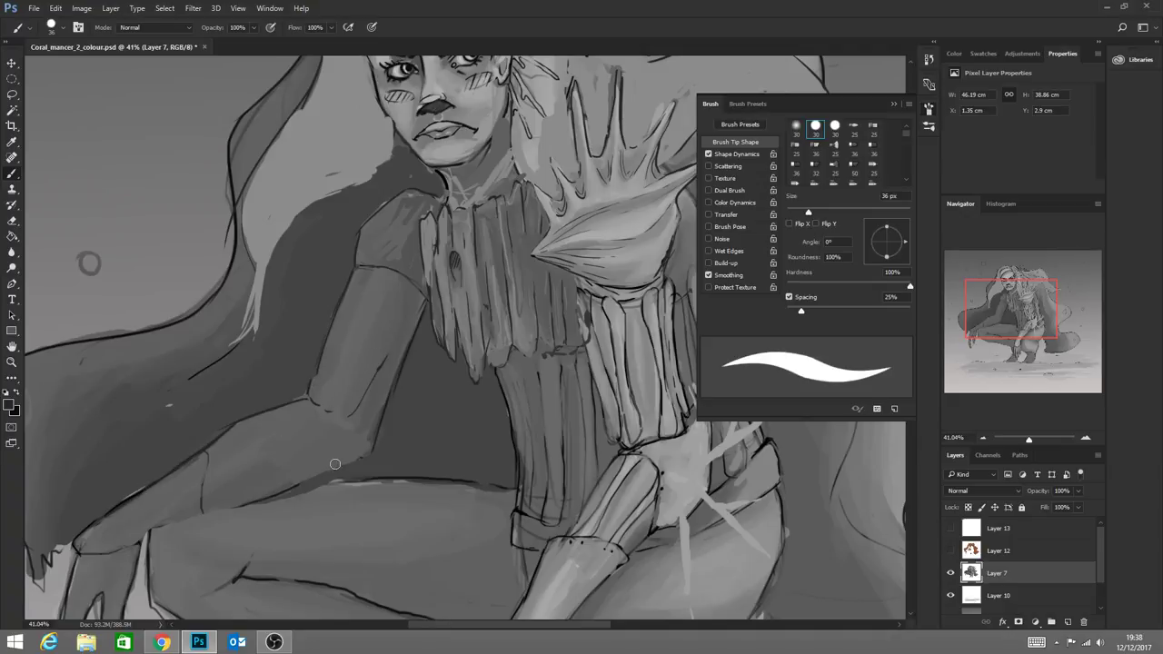
drag(372, 450, 387, 418)
Line both edges of the long hair lock beside the face where it meets the cloak
drag(231, 345, 300, 224)
mouse_move(264, 275)
mouse_down()
mouse_move(282, 238)
mouse_move(345, 188)
mouse_move(309, 211)
mouse_move(412, 160)
mouse_move(369, 179)
mouse_move(391, 153)
mouse_up()
mouse_move(291, 119)
mouse_down()
mouse_move(248, 191)
mouse_move(234, 324)
mouse_up()
Outline the hair sweeping behind the spiked shoulder, extending its contour lines to the windblown tip
click(9, 362)
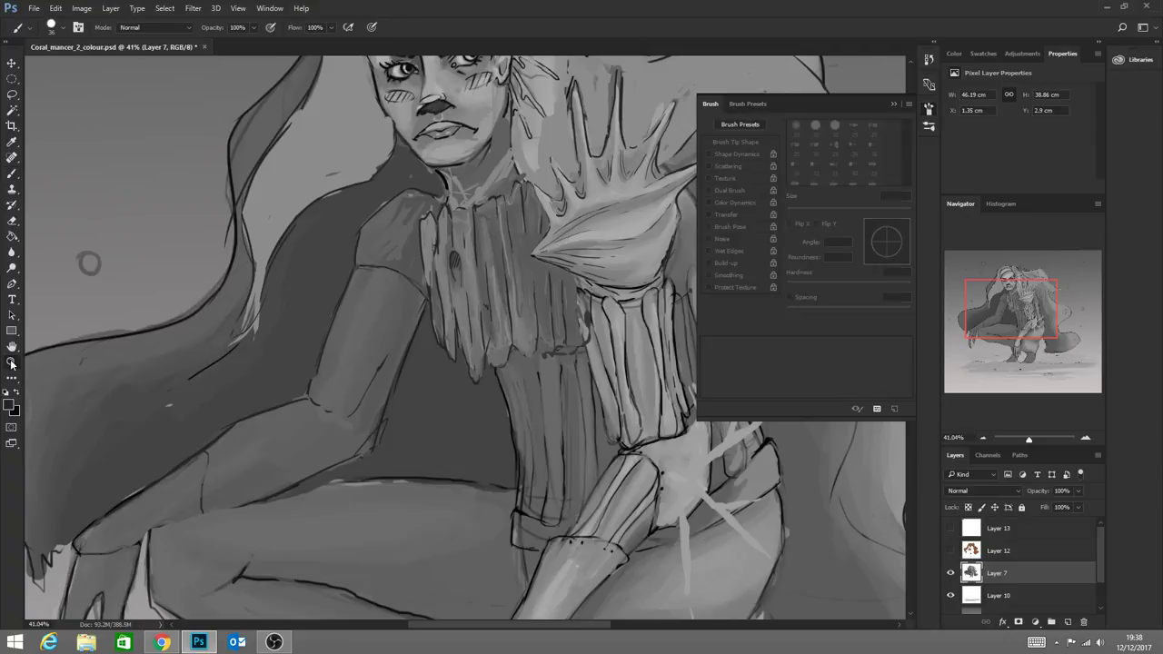
drag(481, 430, 467, 401)
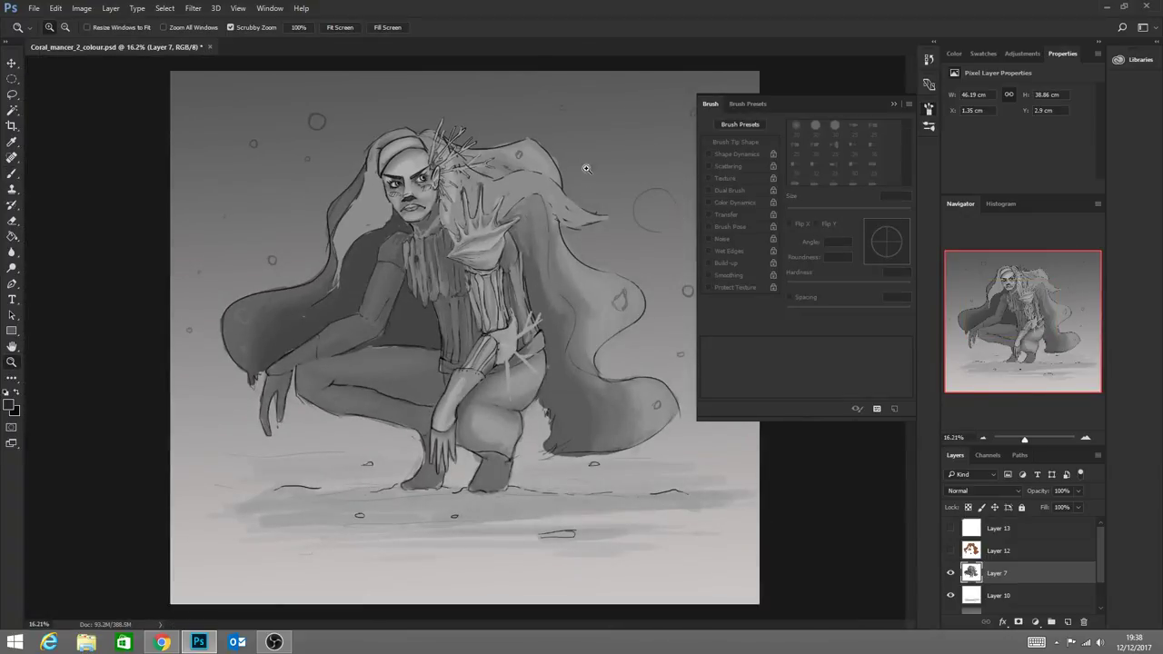
drag(551, 188, 604, 209)
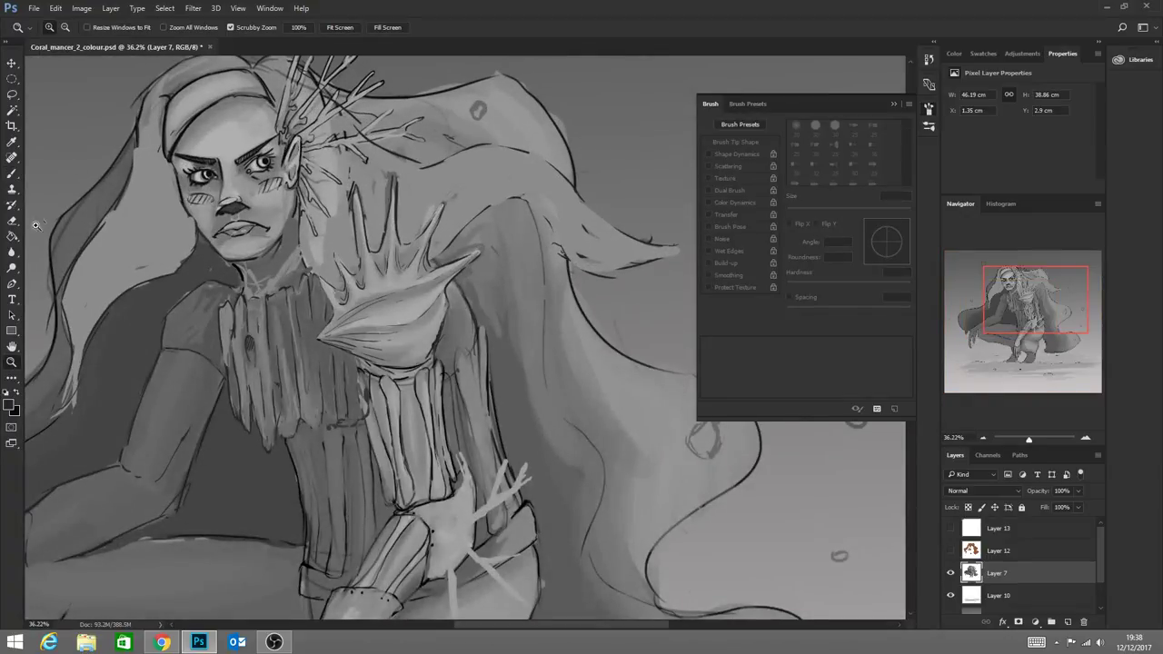
click(11, 172)
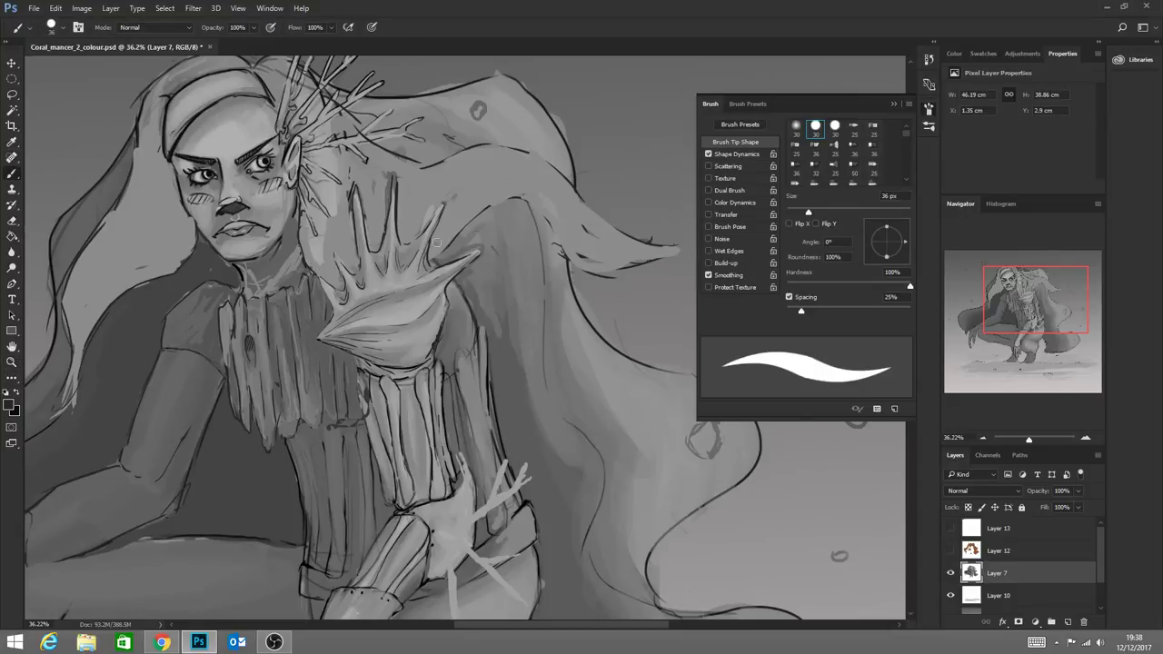
mouse_move(449, 246)
mouse_down()
mouse_move(533, 196)
mouse_move(564, 254)
mouse_move(666, 251)
mouse_up()
drag(409, 165, 523, 146)
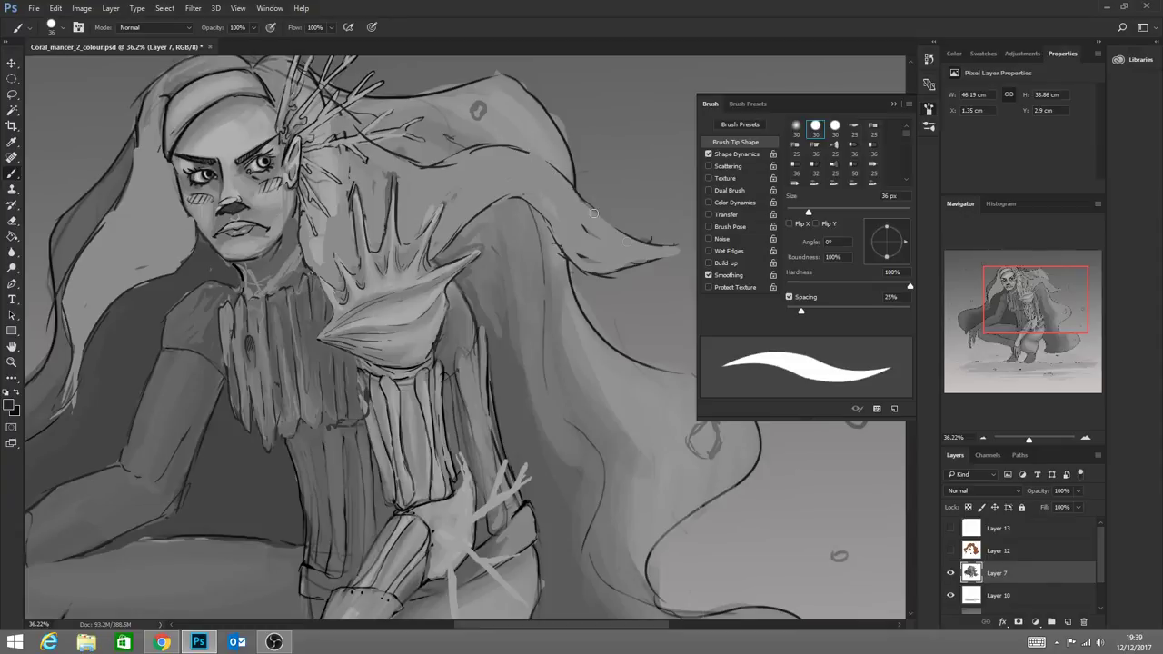
mouse_move(593, 213)
mouse_down()
mouse_move(644, 250)
mouse_move(624, 237)
mouse_move(691, 255)
mouse_up()
Hatch the cloak's dark interior behind the bent arm and draw long fold lines down the cloak behind the torso
drag(136, 315, 82, 408)
drag(123, 342, 100, 387)
drag(509, 347, 554, 509)
drag(539, 452, 565, 581)
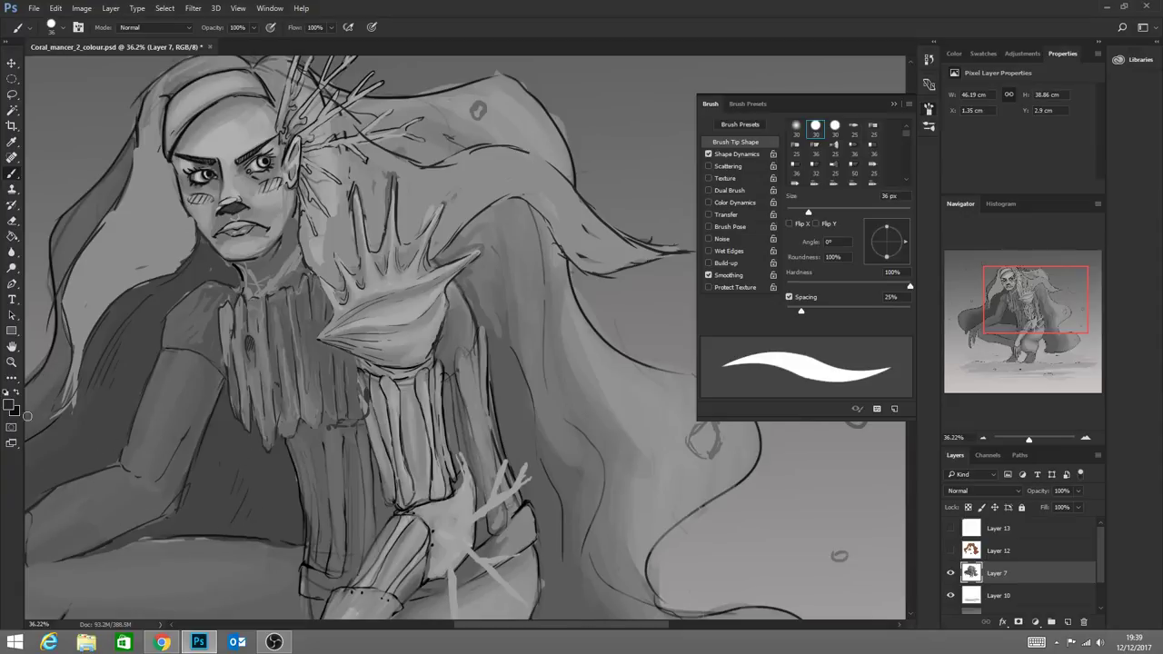
Add fine dark strand lines to the hair lock beside the face and hatch the cloak shadow between arm and torso
click(17, 362)
drag(233, 429, 182, 443)
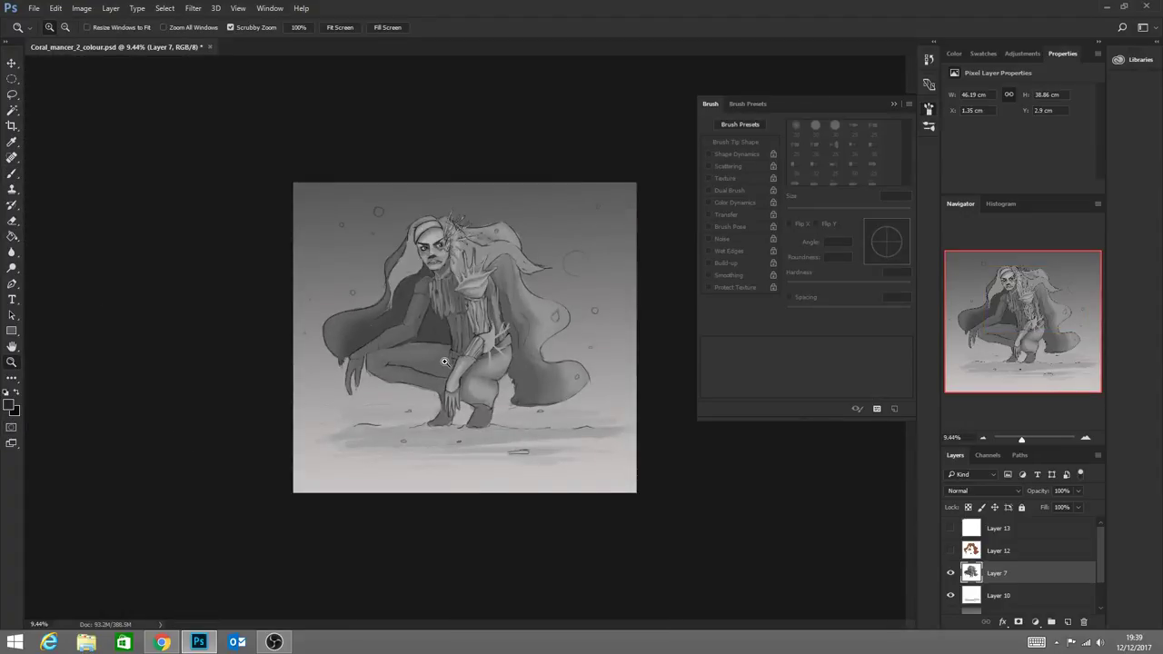
drag(457, 319, 474, 309)
click(12, 173)
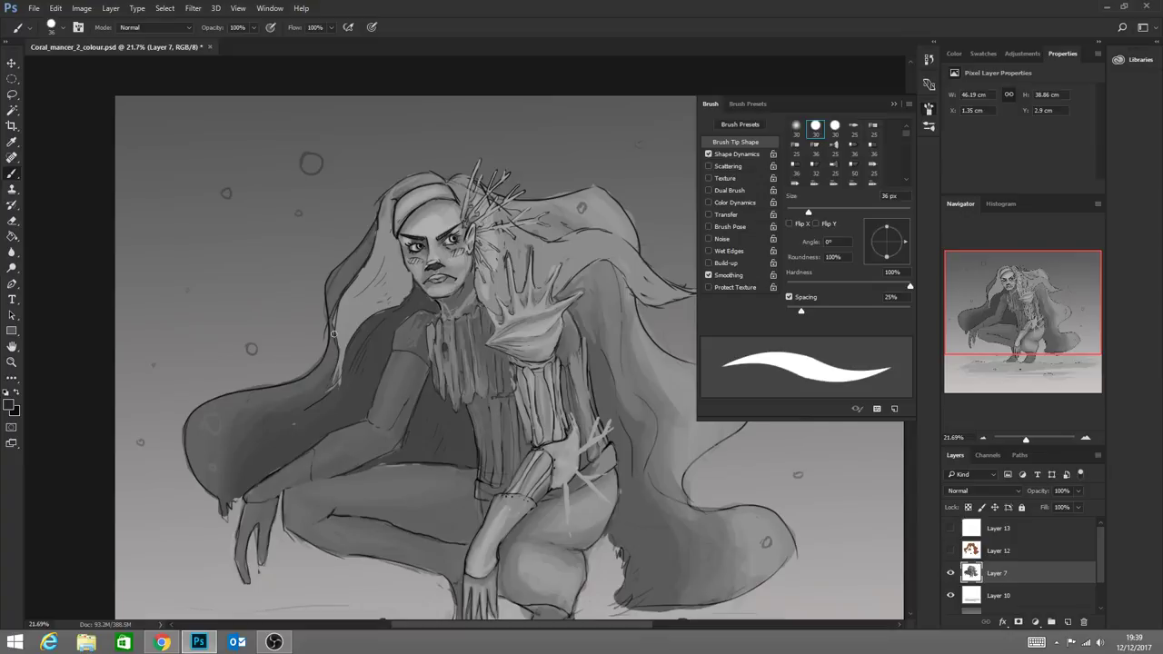
drag(334, 334, 338, 372)
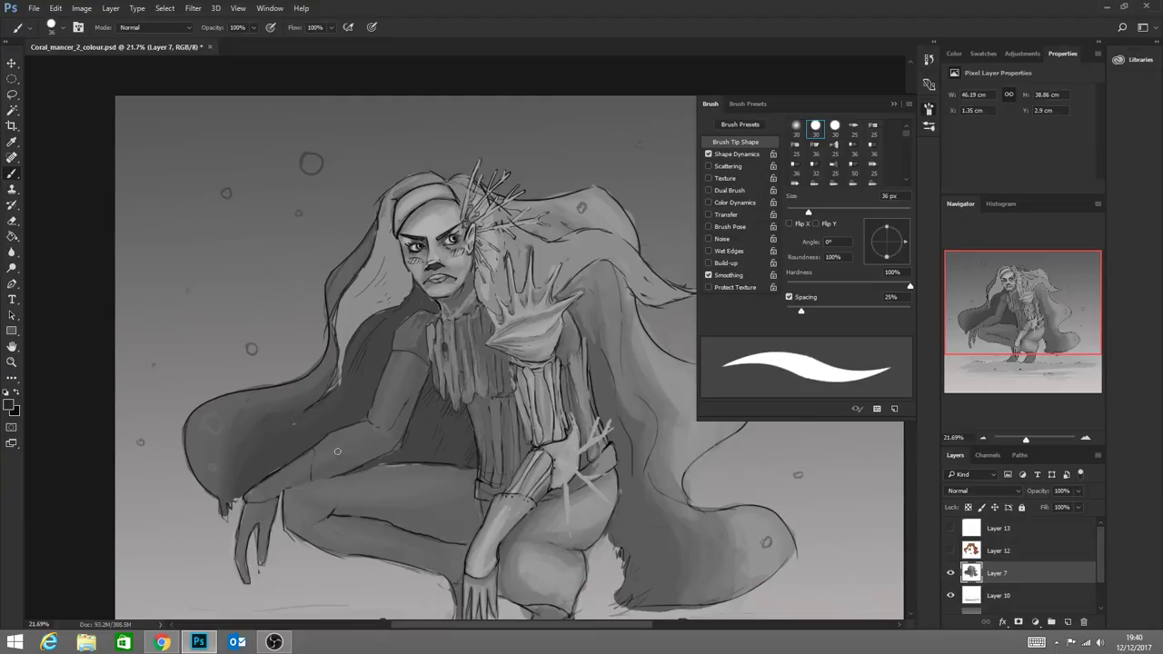
Review the whole composition and compare it with Layer 7 hidden and shown
click(13, 364)
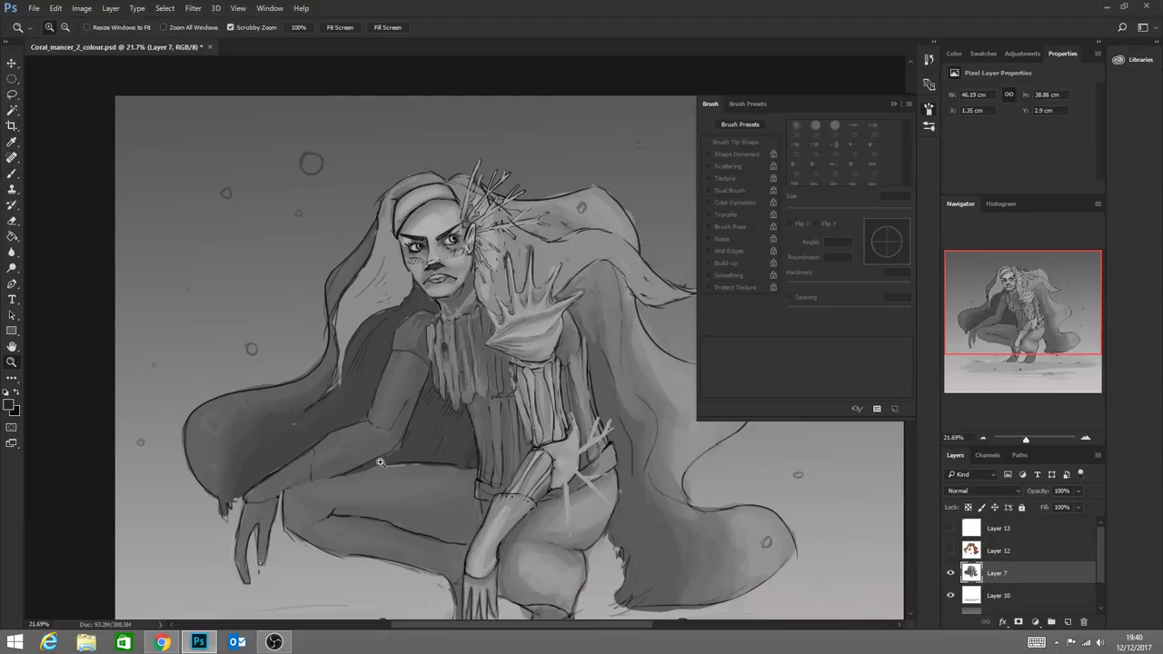
drag(506, 516, 443, 484)
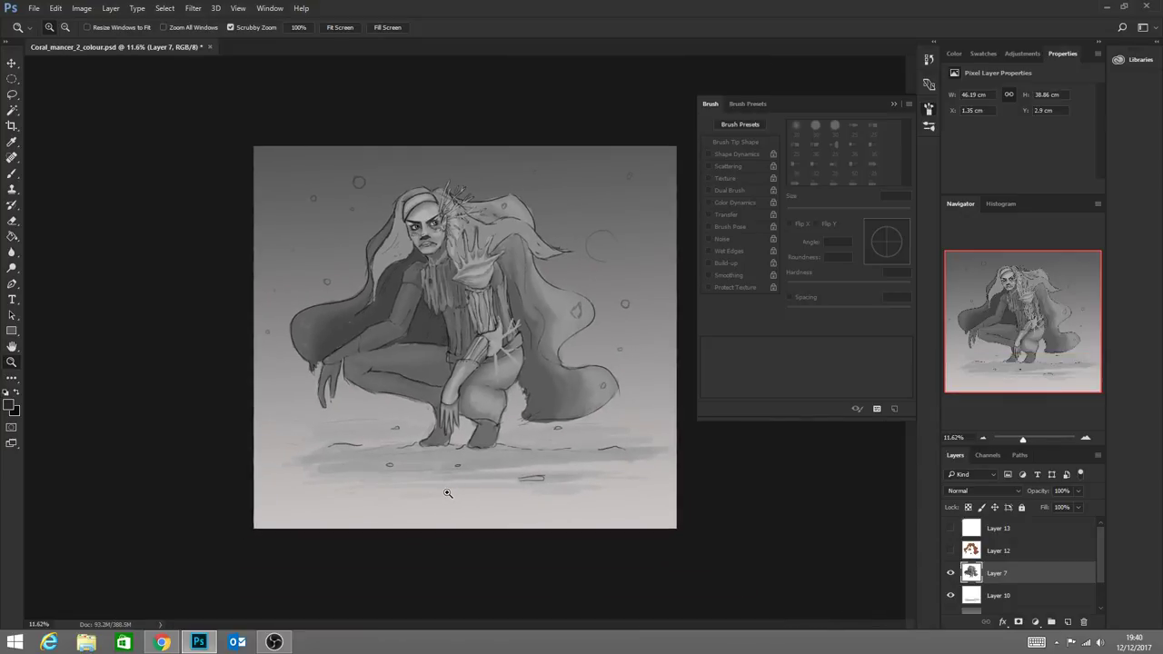
click(950, 573)
click(950, 573)
drag(476, 309, 552, 408)
key(ctrl+0)
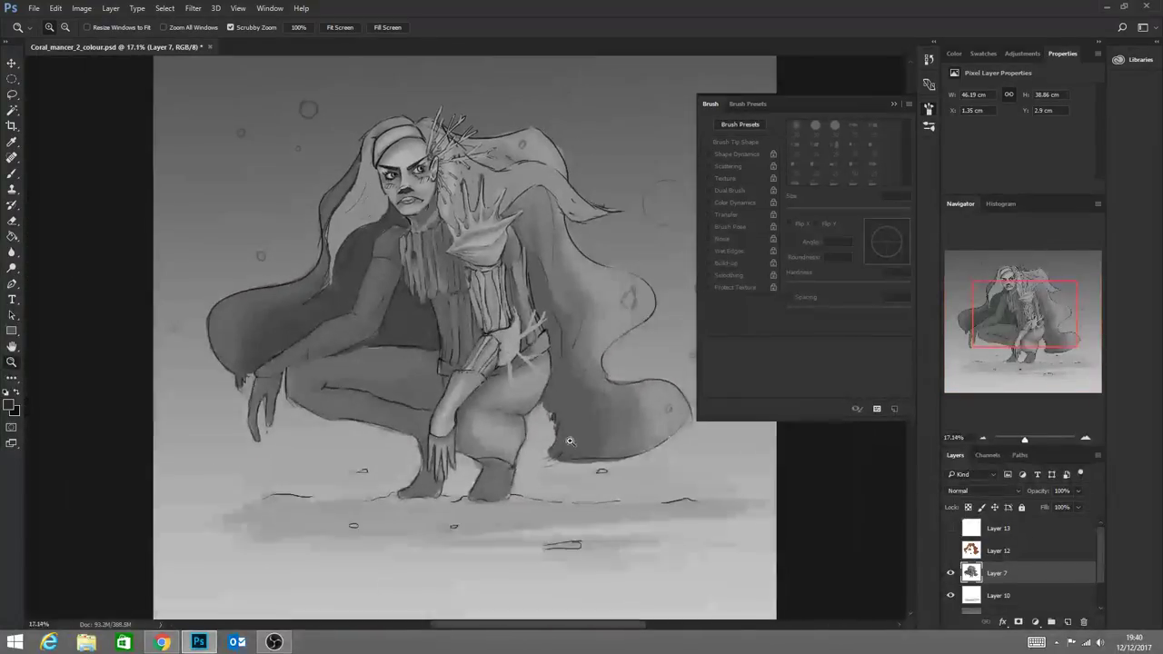
Add a new layer above Layer 7 and paint sampled light grey down the outermost rib of the sleeve below the spiked shell
drag(513, 262, 556, 316)
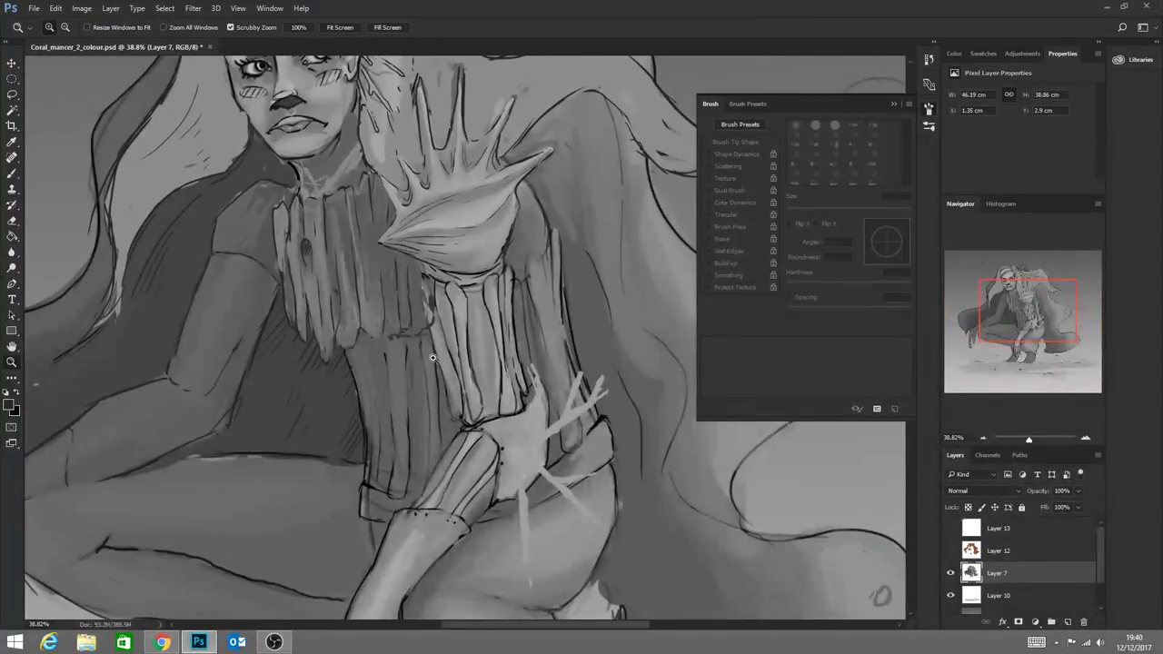
drag(434, 359, 463, 377)
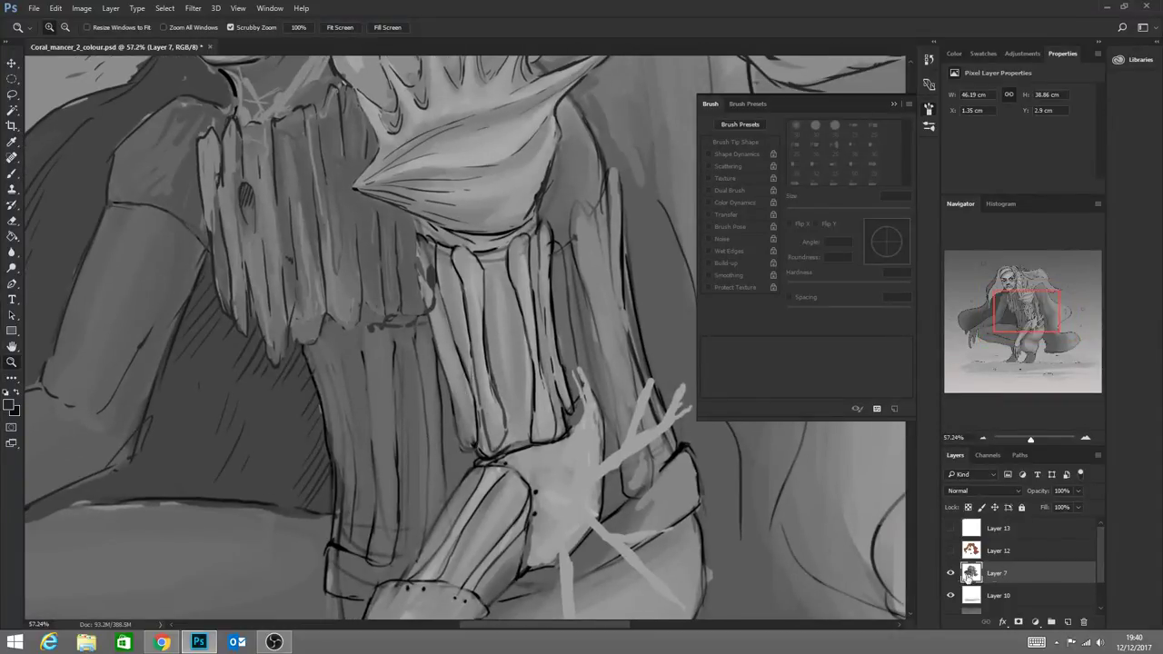
click(1067, 622)
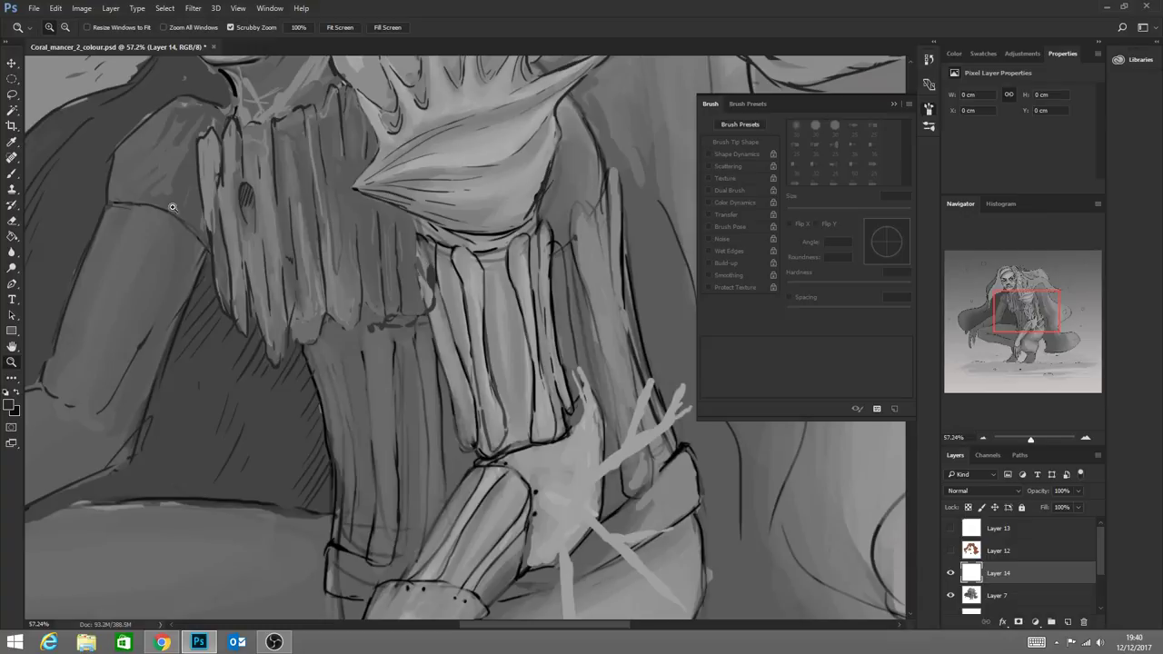
click(11, 175)
alt+right_click(428, 295)
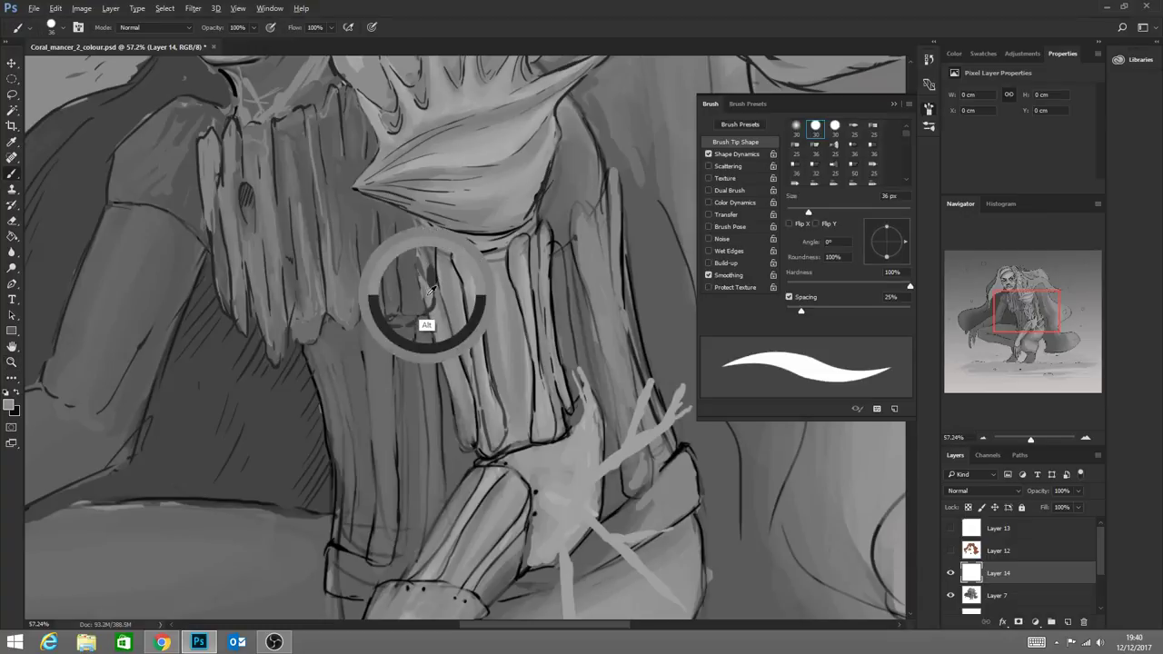
alt+click(430, 291)
click(422, 237)
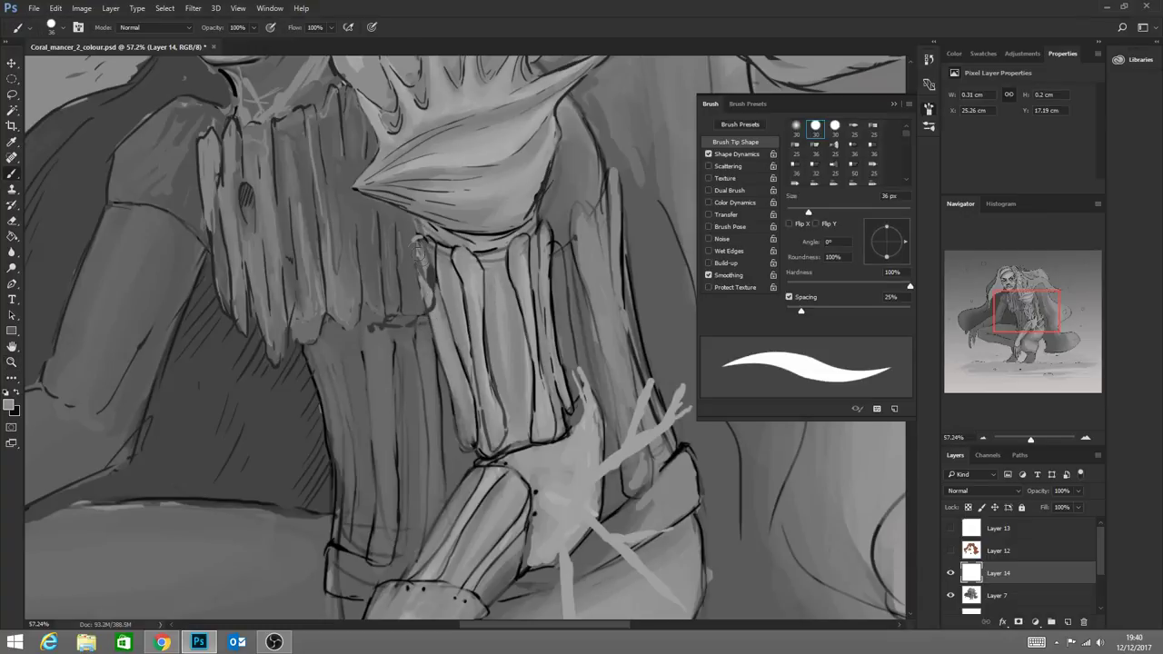
mouse_move(412, 249)
mouse_down()
mouse_move(433, 314)
mouse_move(415, 256)
mouse_move(429, 301)
mouse_up()
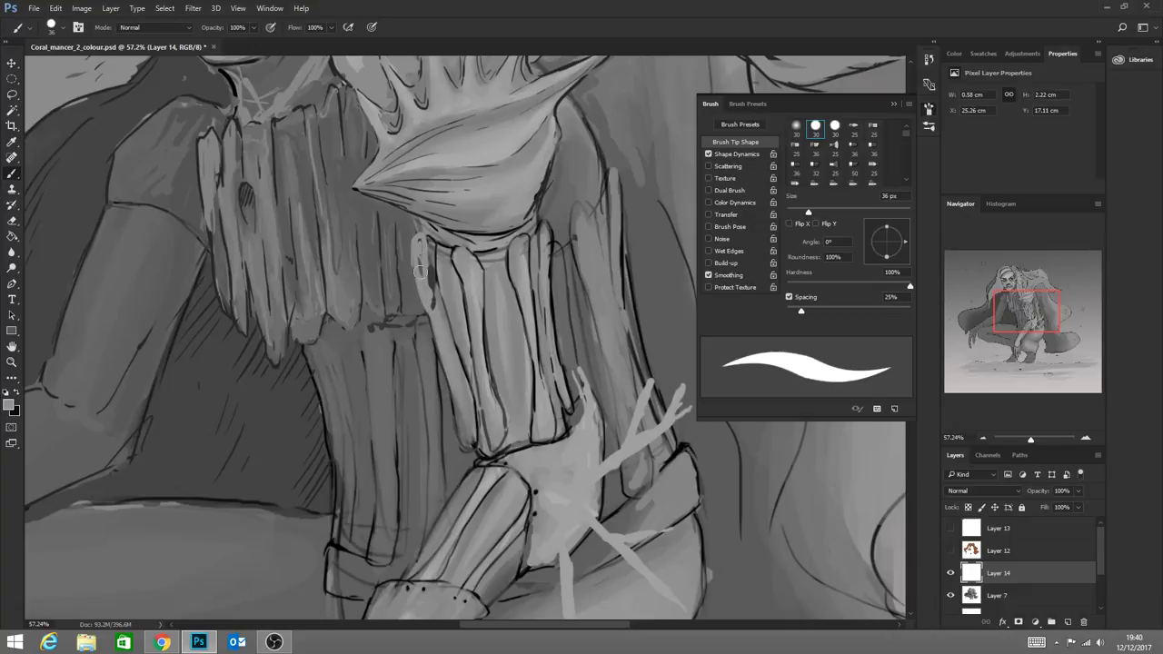
drag(427, 244, 444, 338)
drag(427, 262, 468, 394)
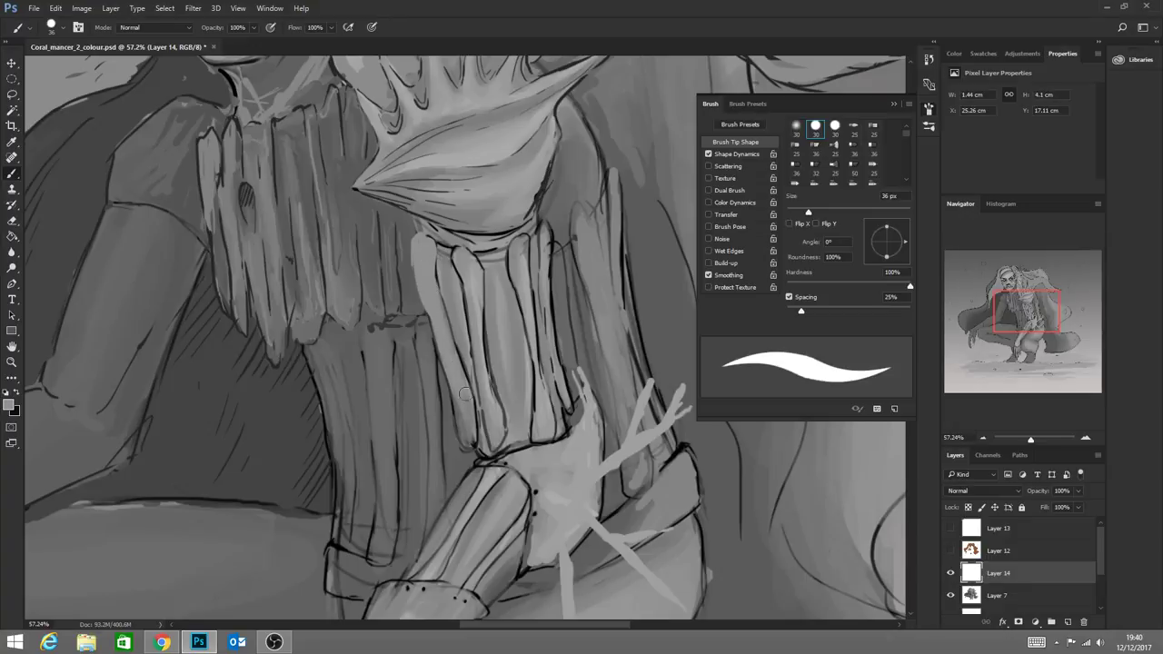
Finish the outermost sleeve rib's lower end and run a darker sampled grey along its outer edge
drag(468, 446, 473, 420)
alt+click(462, 430)
mouse_move(415, 236)
mouse_down()
mouse_move(423, 300)
mouse_move(415, 251)
mouse_move(417, 278)
mouse_move(456, 367)
mouse_move(434, 312)
mouse_move(470, 447)
mouse_up()
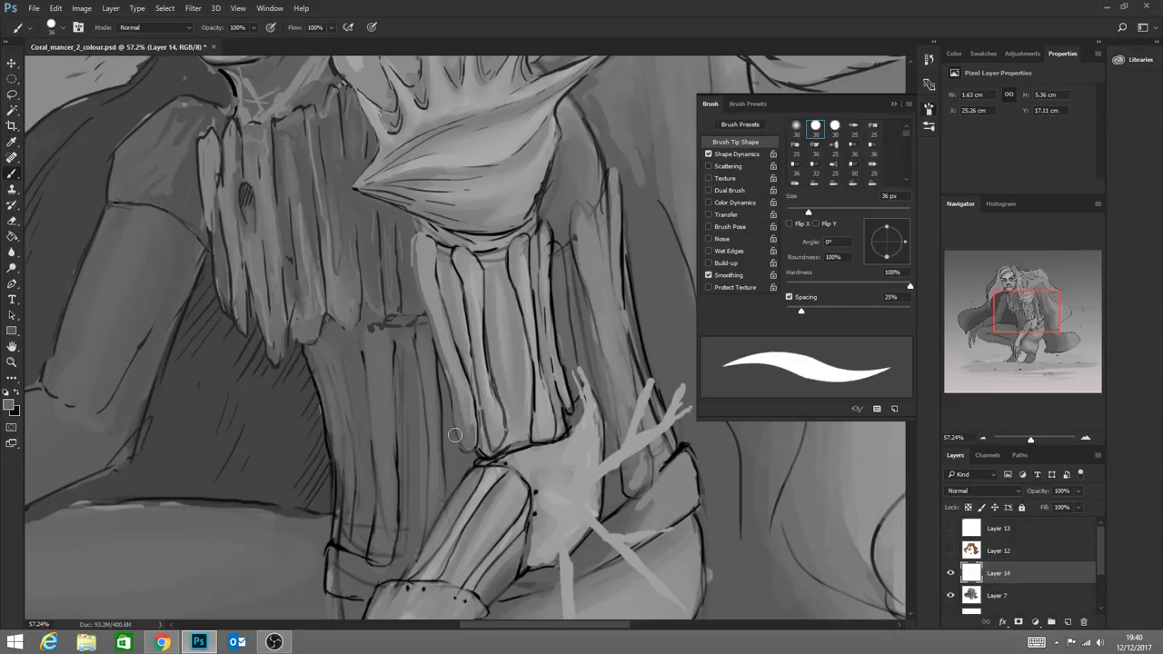
Set the brush colour to grey 7b7b7b and paint the edges of the first two sleeve ribs
click(9, 406)
drag(427, 253, 424, 251)
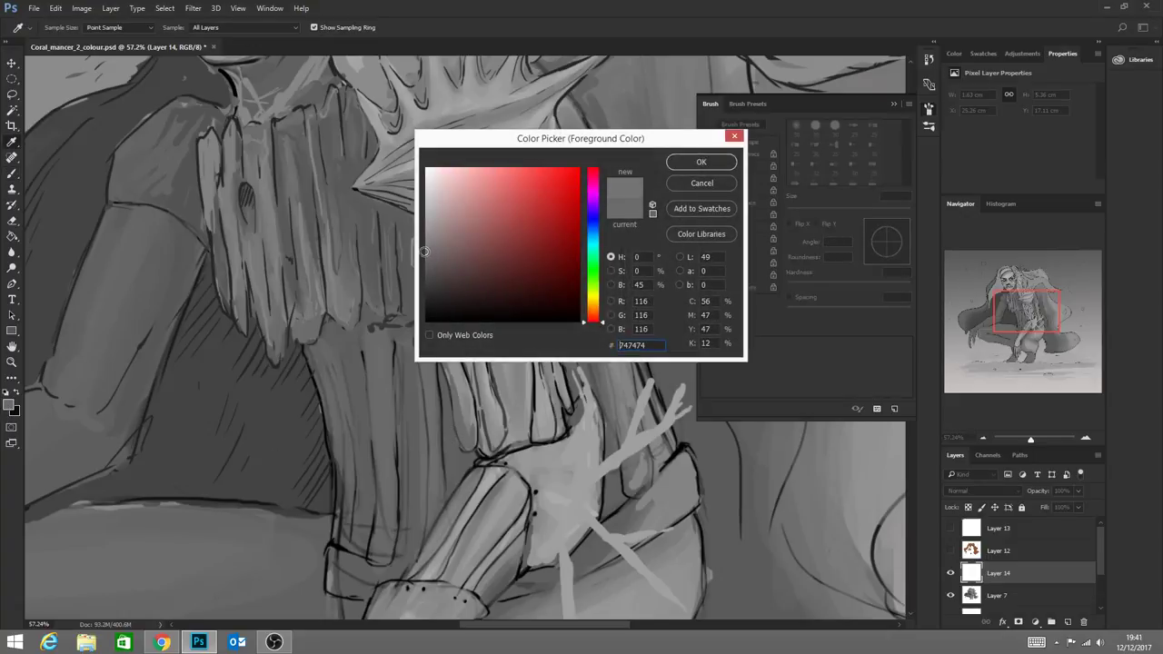
click(724, 161)
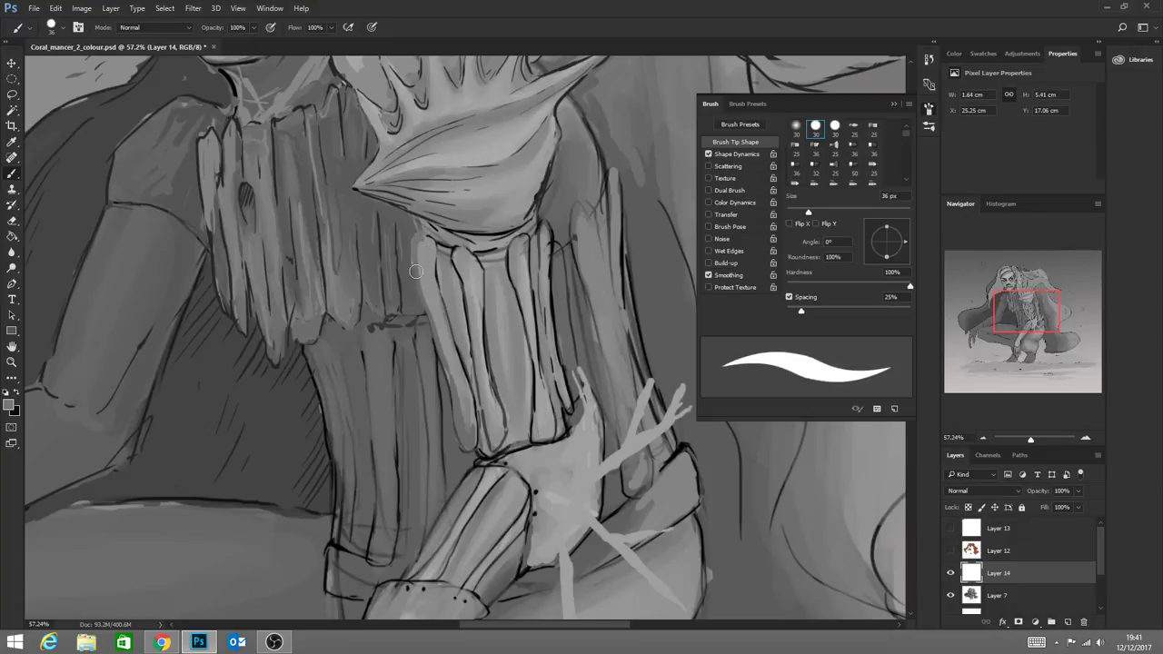
click(9, 406)
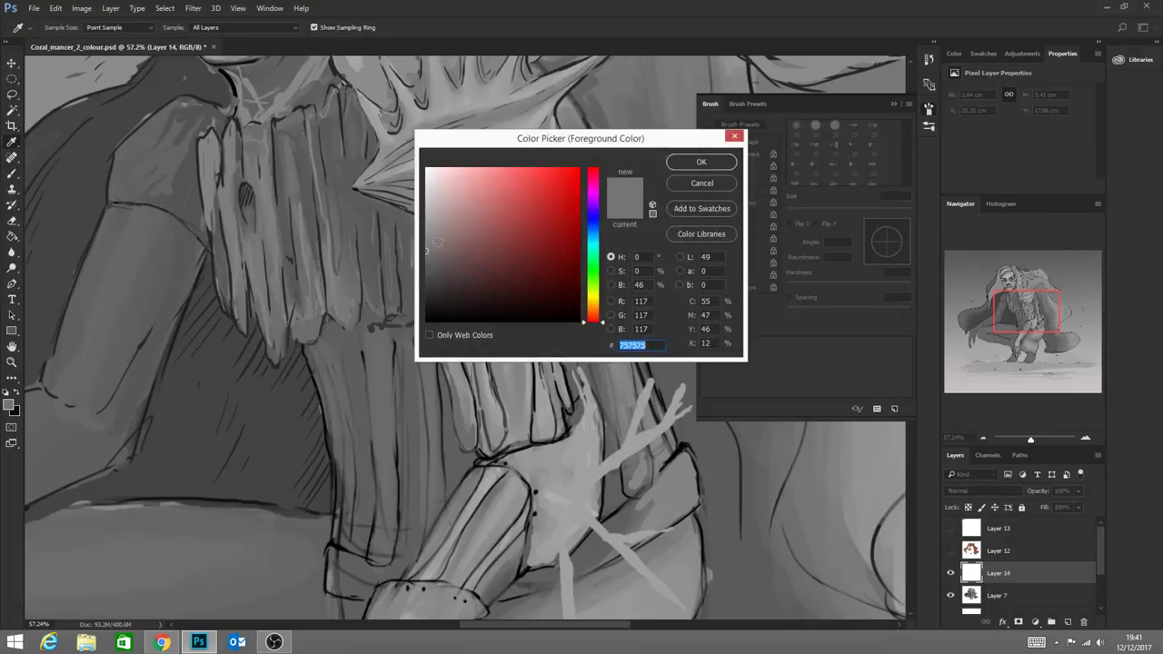
drag(426, 252, 425, 246)
click(701, 168)
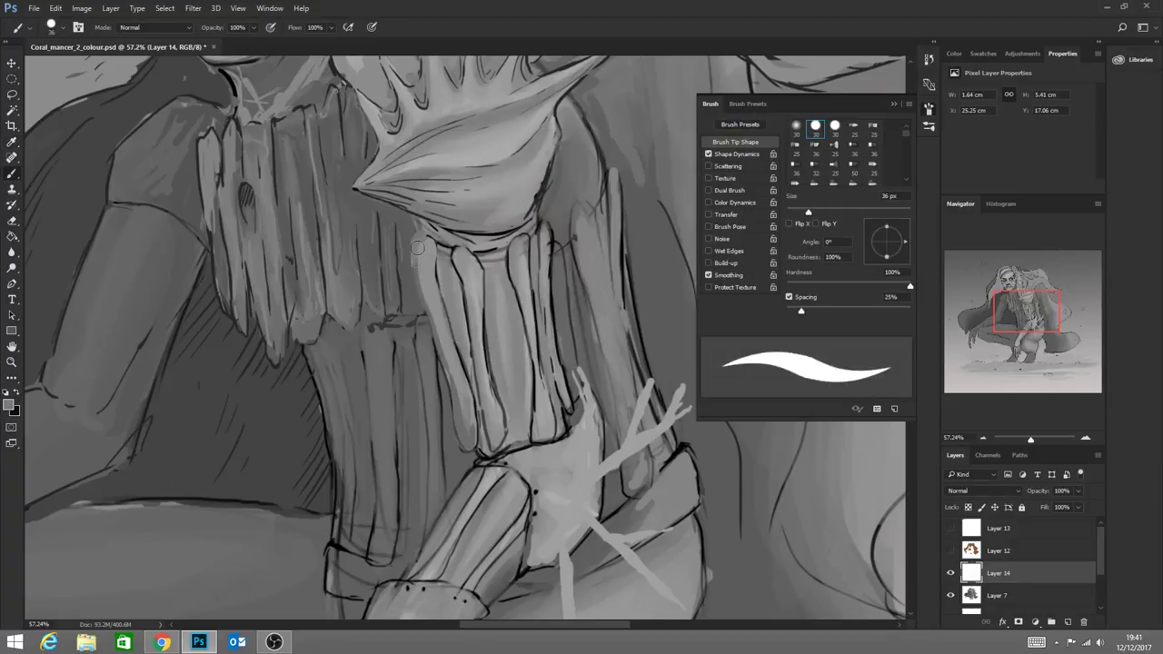
mouse_move(419, 248)
mouse_down()
mouse_move(468, 445)
mouse_move(475, 421)
mouse_move(459, 412)
mouse_move(457, 376)
mouse_move(459, 404)
mouse_up()
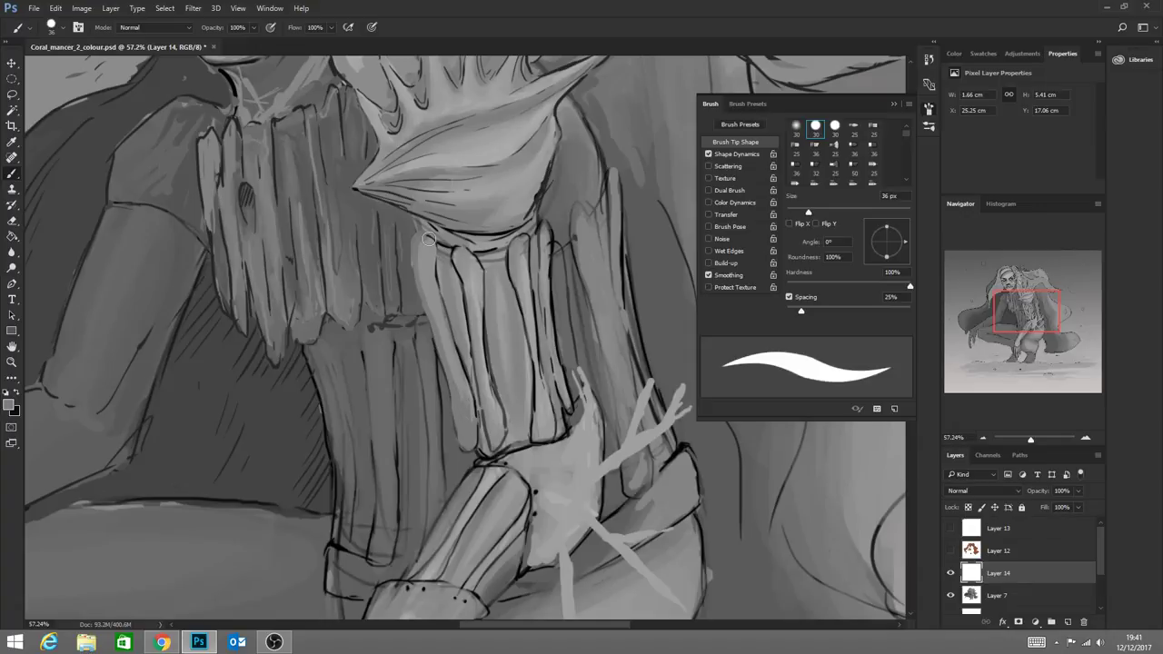
mouse_move(428, 239)
mouse_down()
mouse_move(419, 277)
mouse_move(432, 243)
mouse_move(422, 288)
mouse_move(433, 246)
mouse_move(422, 271)
mouse_move(439, 332)
mouse_up()
mouse_move(469, 249)
mouse_down()
mouse_move(460, 252)
mouse_move(482, 426)
mouse_up()
drag(472, 297, 487, 407)
mouse_move(475, 344)
mouse_down()
mouse_move(495, 448)
mouse_move(489, 411)
mouse_up()
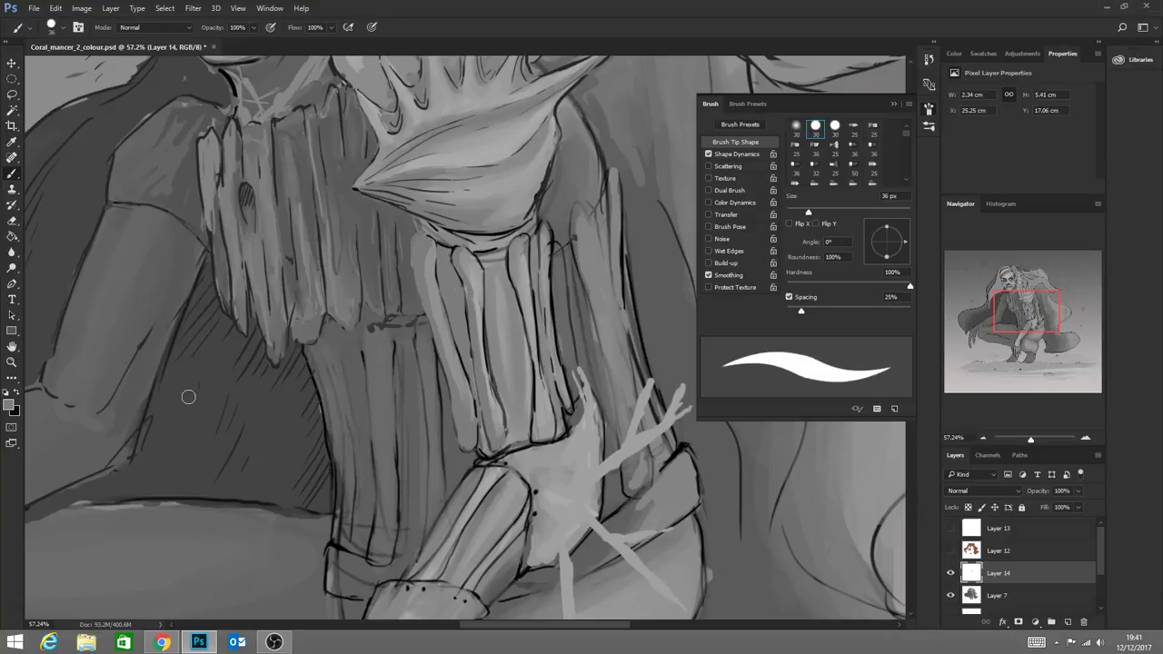
Choose a slightly darker grey and shade the recess between the first two sleeve ribs
click(9, 404)
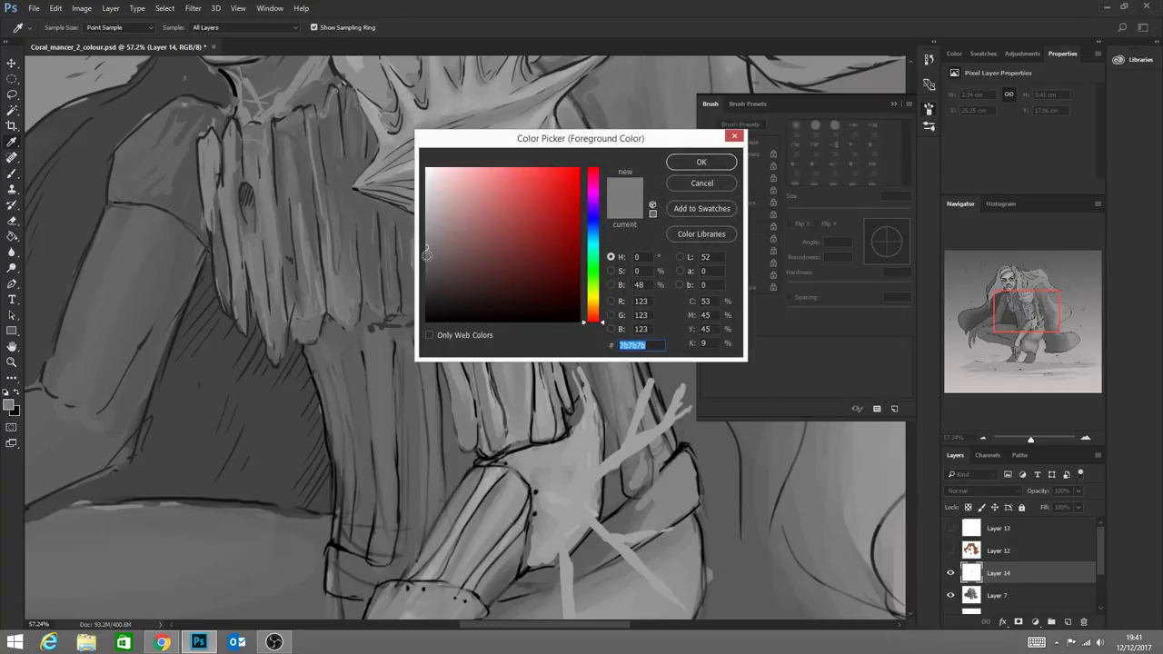
click(426, 258)
click(690, 161)
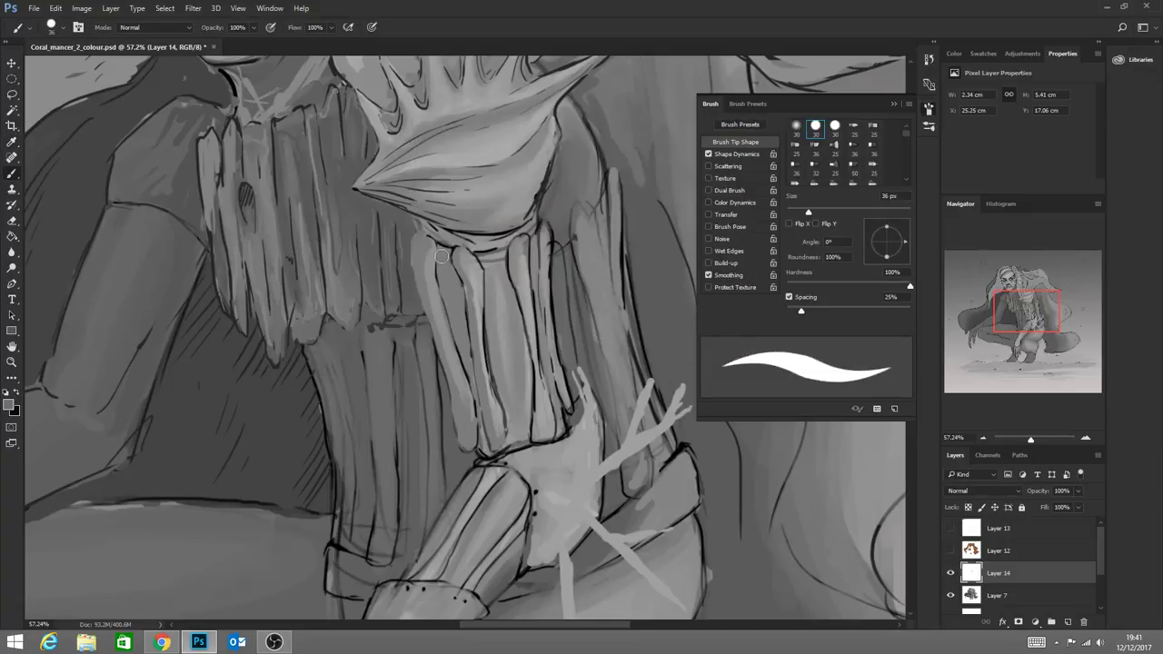
drag(441, 248, 464, 367)
drag(453, 266, 469, 380)
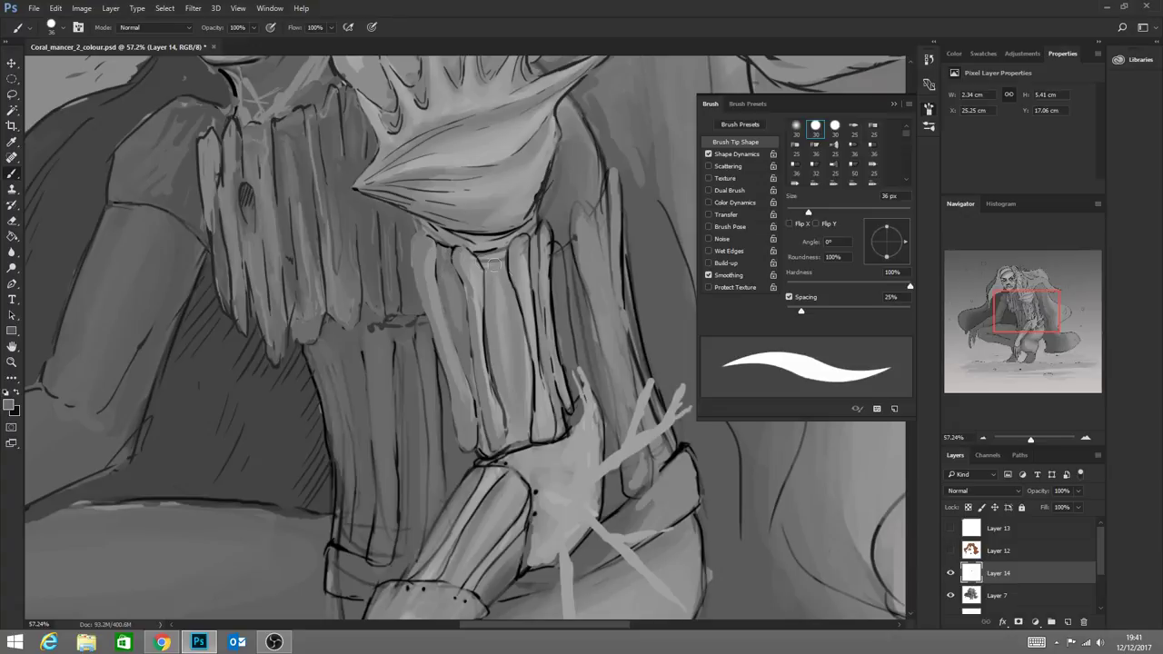
Cover the sleeve's broad centre panel with the darker grey, smoothing over its old lines and highlights
drag(487, 277, 498, 370)
drag(488, 298, 495, 371)
drag(490, 331, 509, 441)
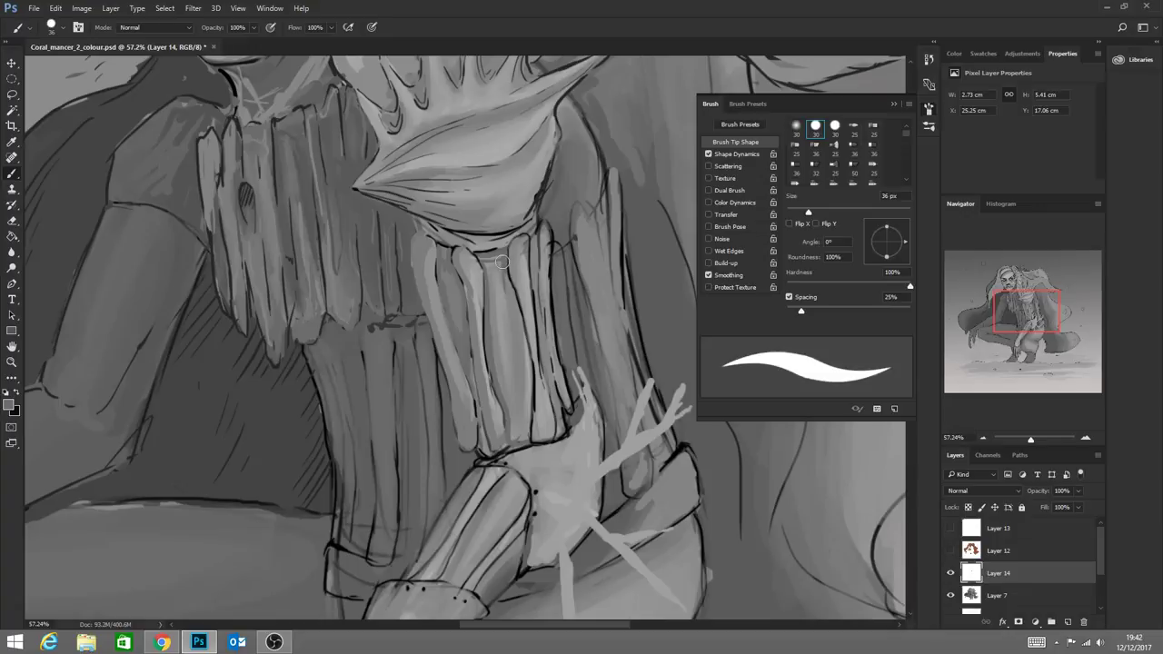
mouse_move(506, 283)
mouse_down()
mouse_move(530, 388)
mouse_move(515, 305)
mouse_move(527, 403)
mouse_move(516, 379)
mouse_move(529, 381)
mouse_move(518, 440)
mouse_move(528, 414)
mouse_up()
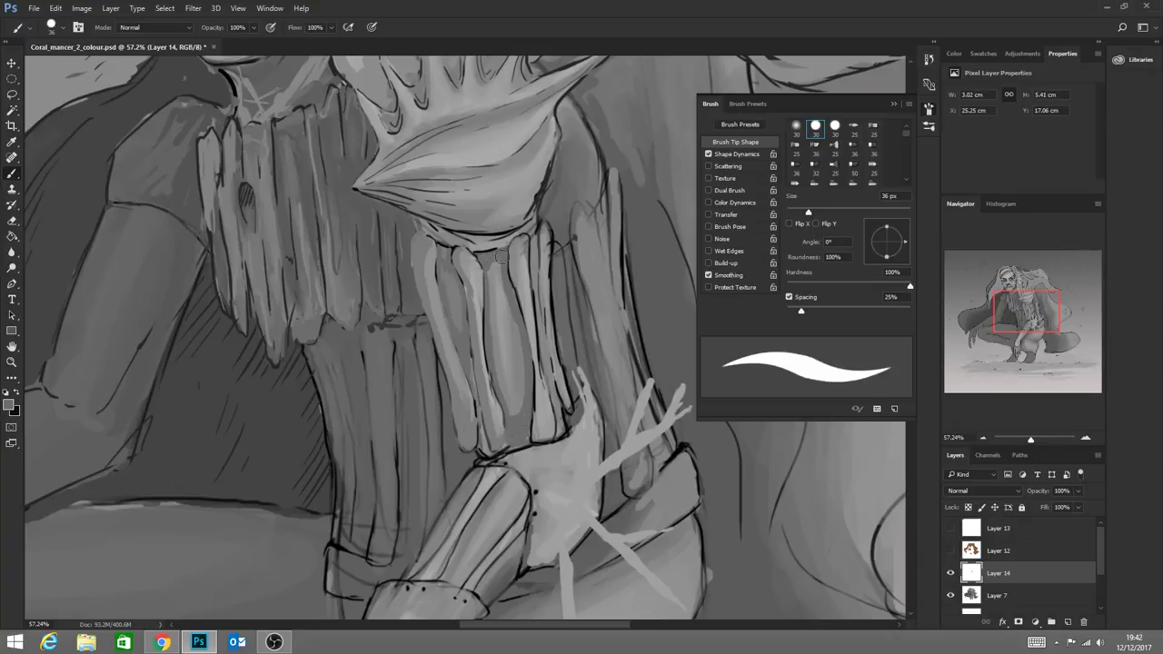
mouse_move(504, 269)
mouse_down()
mouse_move(488, 288)
mouse_move(499, 401)
mouse_up()
drag(493, 274, 501, 378)
drag(499, 272, 507, 386)
mouse_move(498, 326)
mouse_down()
mouse_move(511, 408)
mouse_move(506, 336)
mouse_up()
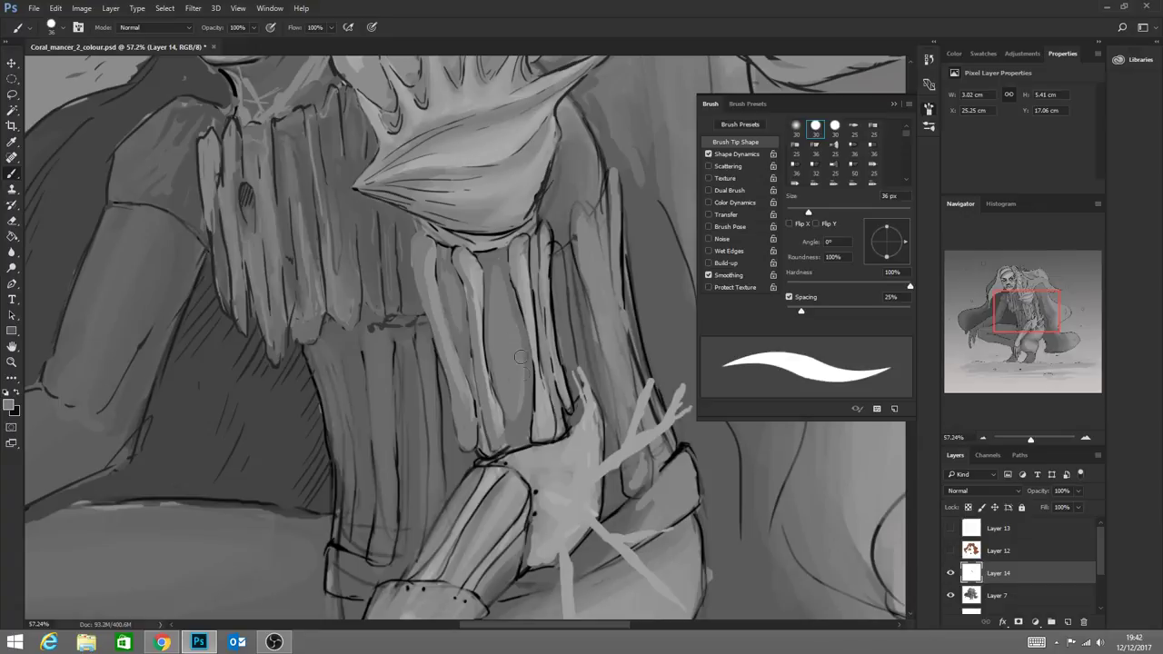
Sample light grey from the painted ribs and repaint the second, third and fourth sleeve ribs as smooth strips
alt+click(430, 258)
drag(468, 256, 487, 401)
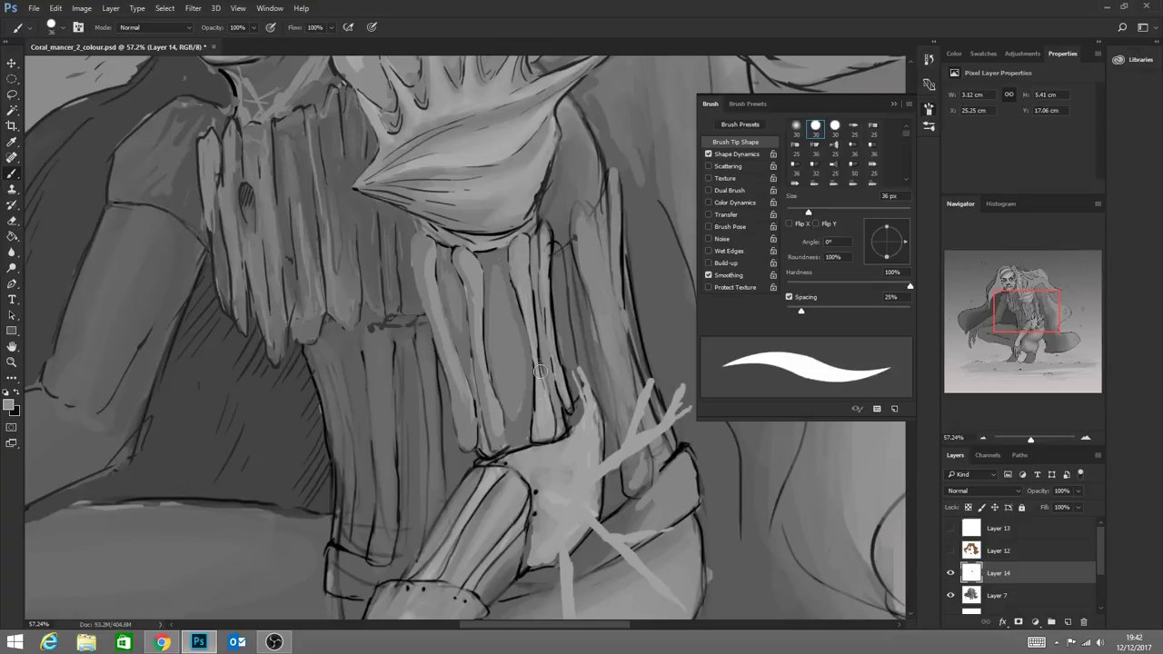
drag(541, 362, 541, 430)
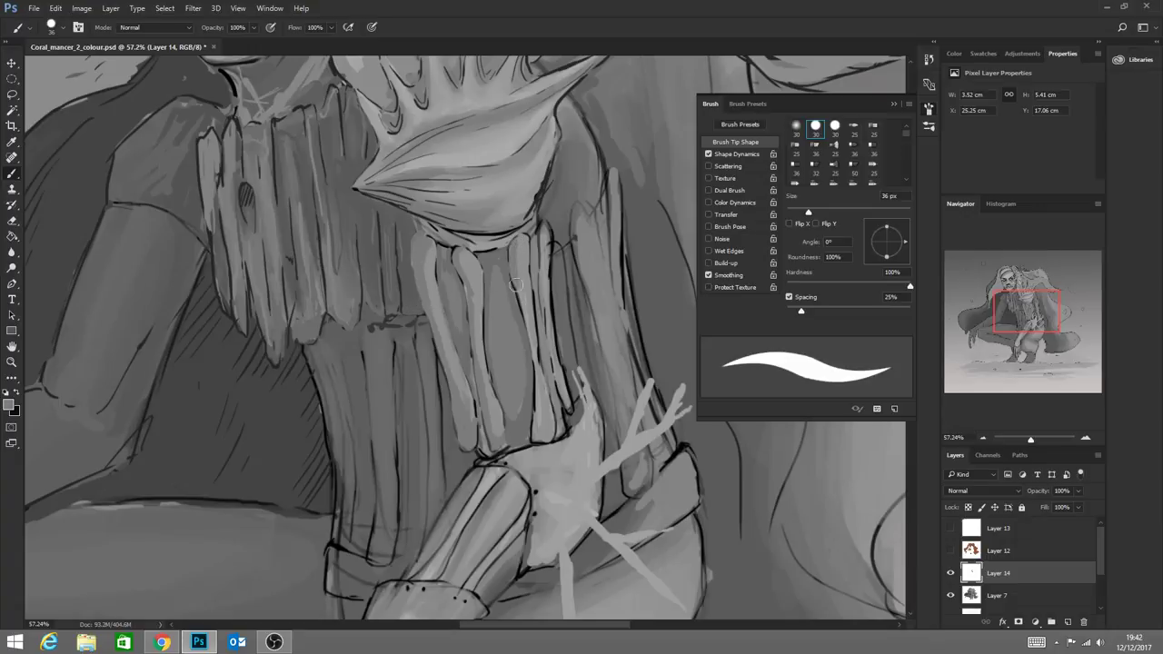
drag(527, 328, 535, 427)
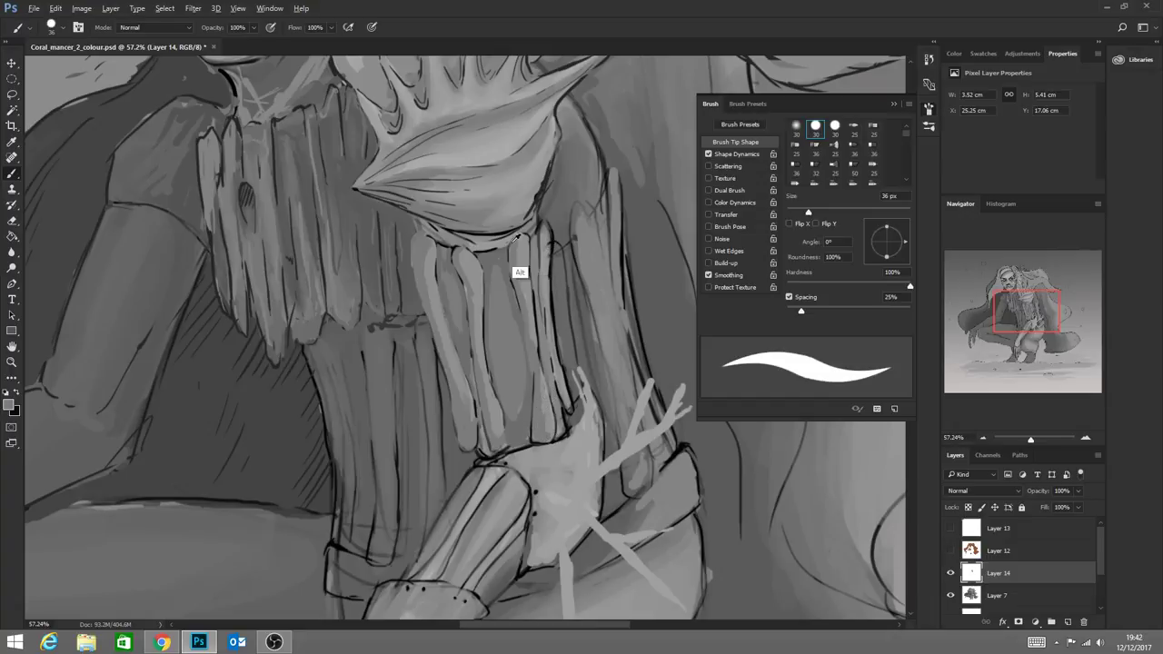
alt+click(471, 261)
mouse_move(545, 229)
mouse_down()
mouse_move(567, 408)
mouse_move(562, 391)
mouse_up()
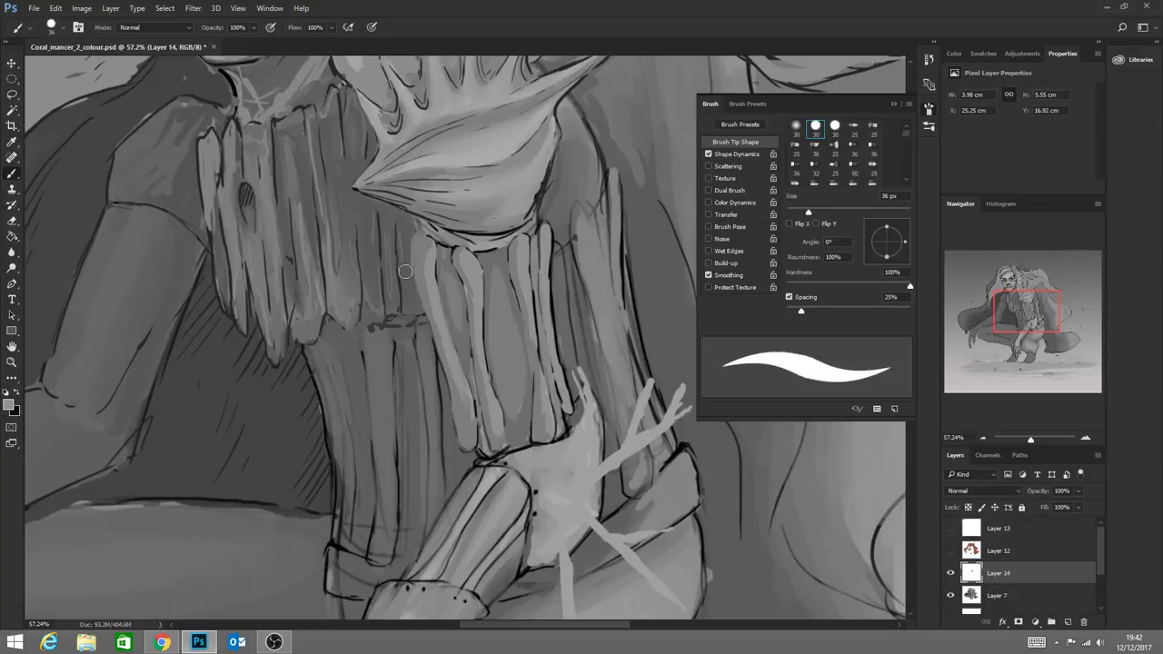
Sample a lighter grey from the shoulder shell, paint highlights down the sleeve ribs and save the file
click(9, 404)
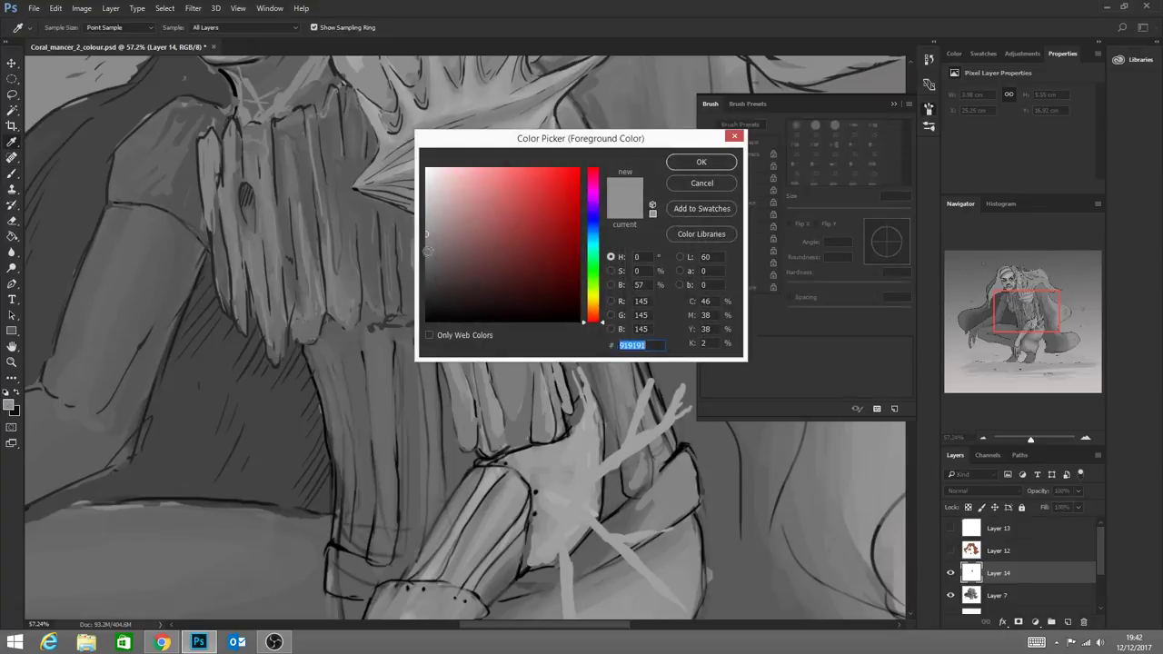
click(700, 161)
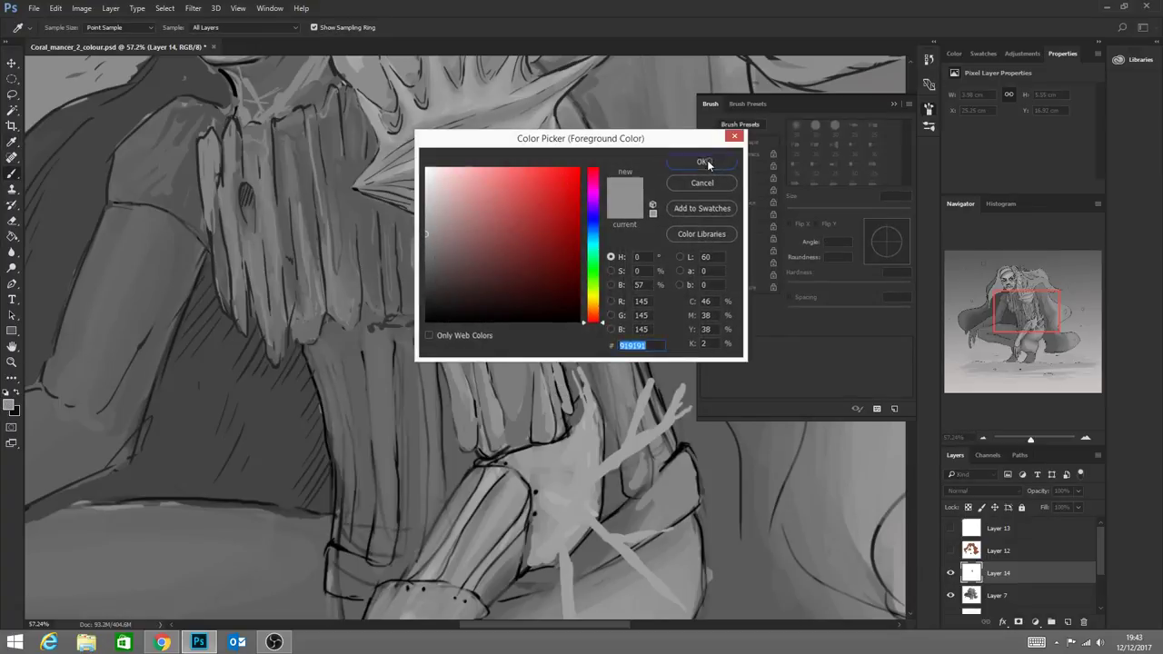
alt+click(493, 153)
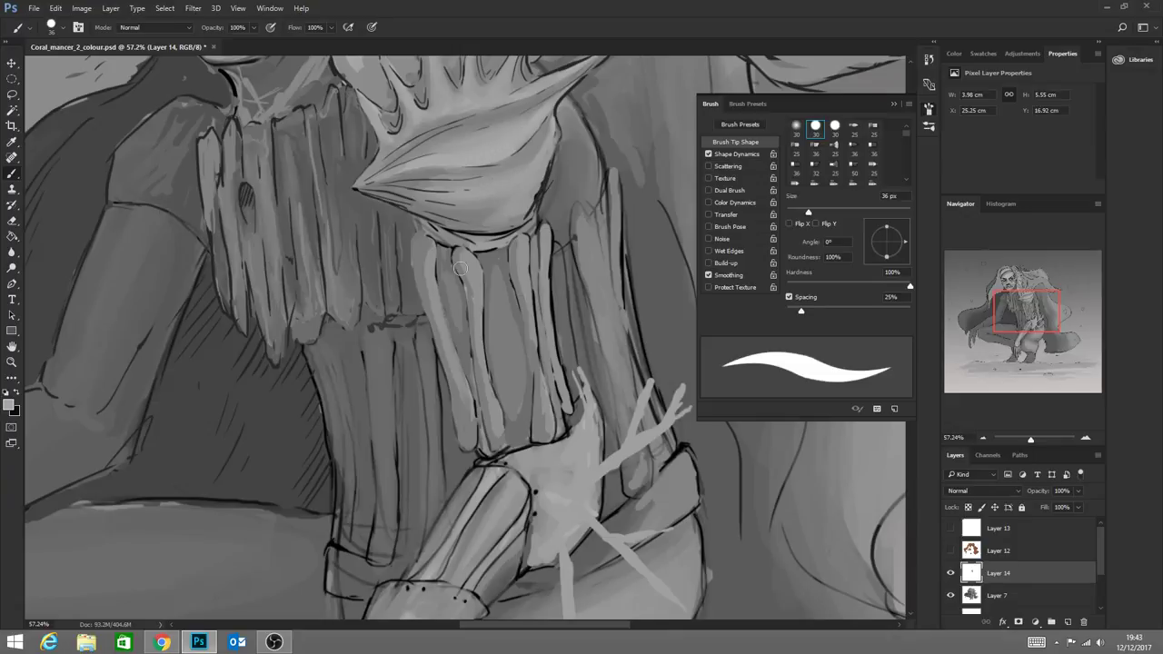
drag(470, 262, 485, 382)
drag(493, 403, 481, 341)
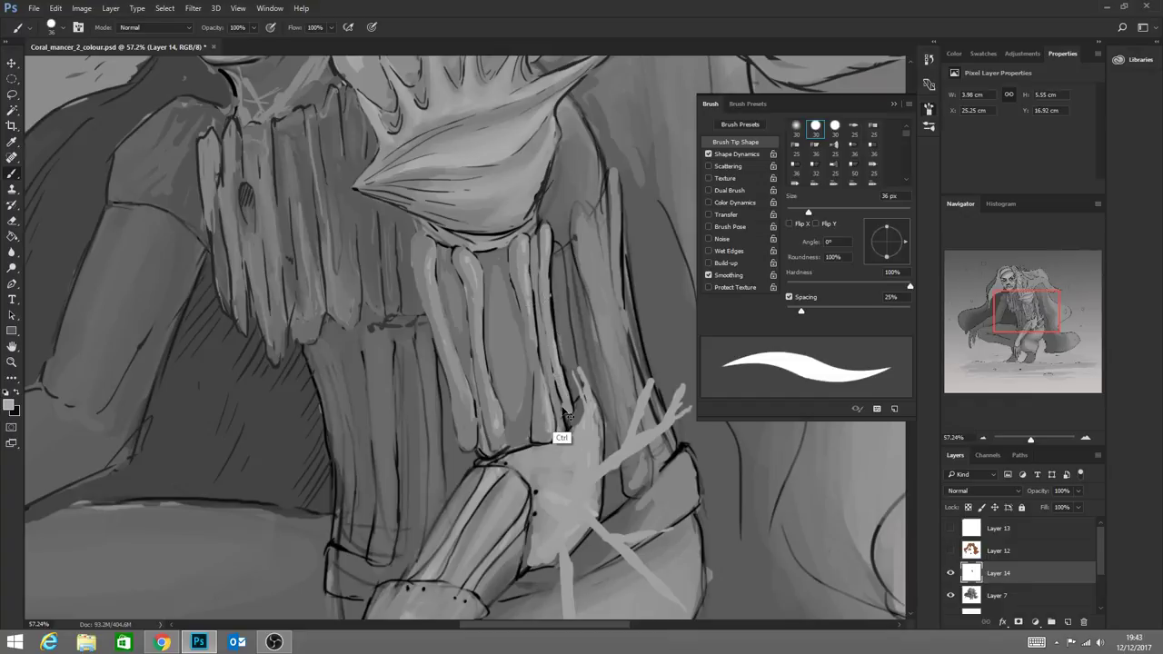
key(ctrl+s)
Sample the recess grey, shade along the lower end of the innermost sleeve rib and collapse the brush settings
key(alt)
alt+click(515, 261)
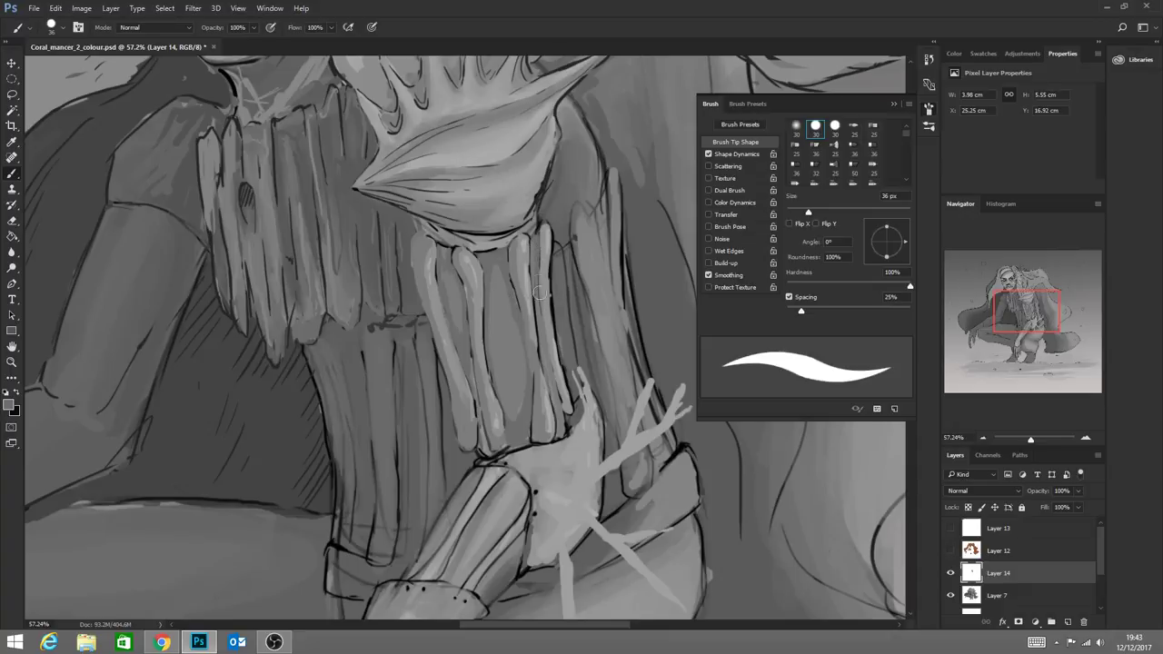
drag(554, 360, 564, 423)
click(80, 27)
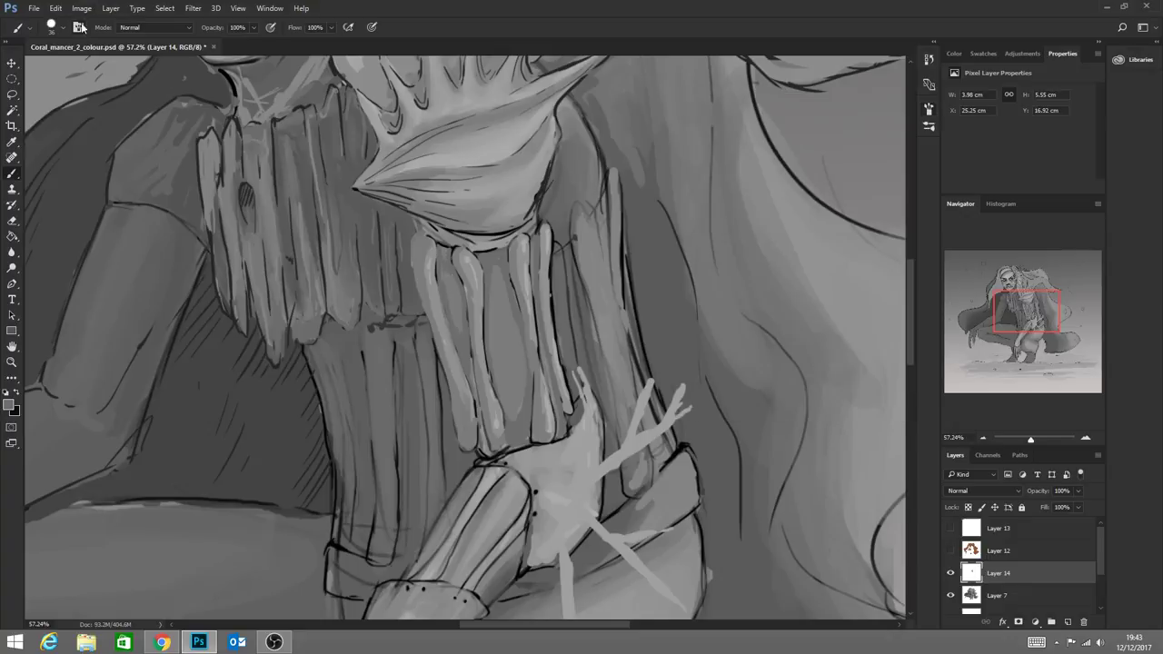
click(80, 27)
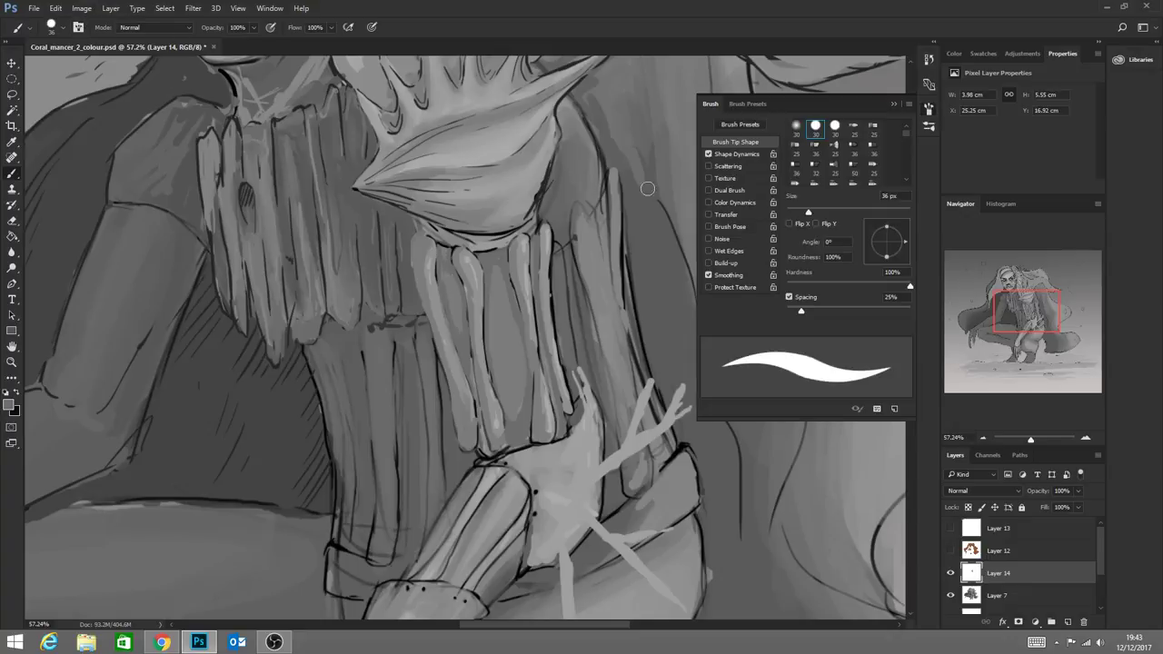
click(893, 104)
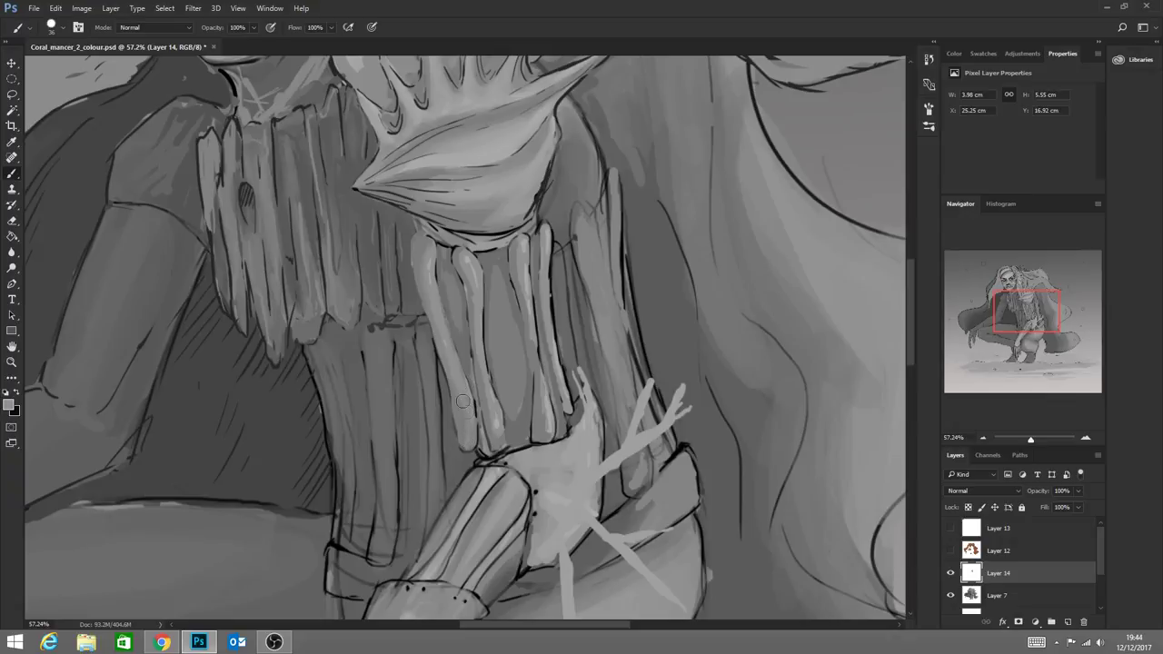
Sample greys from the ribs and blend the second rib's lower end and the third rib's upper highlight
key(alt)
alt+click(431, 260)
alt+click(484, 406)
drag(492, 421, 499, 436)
drag(518, 243, 527, 308)
alt+click(519, 244)
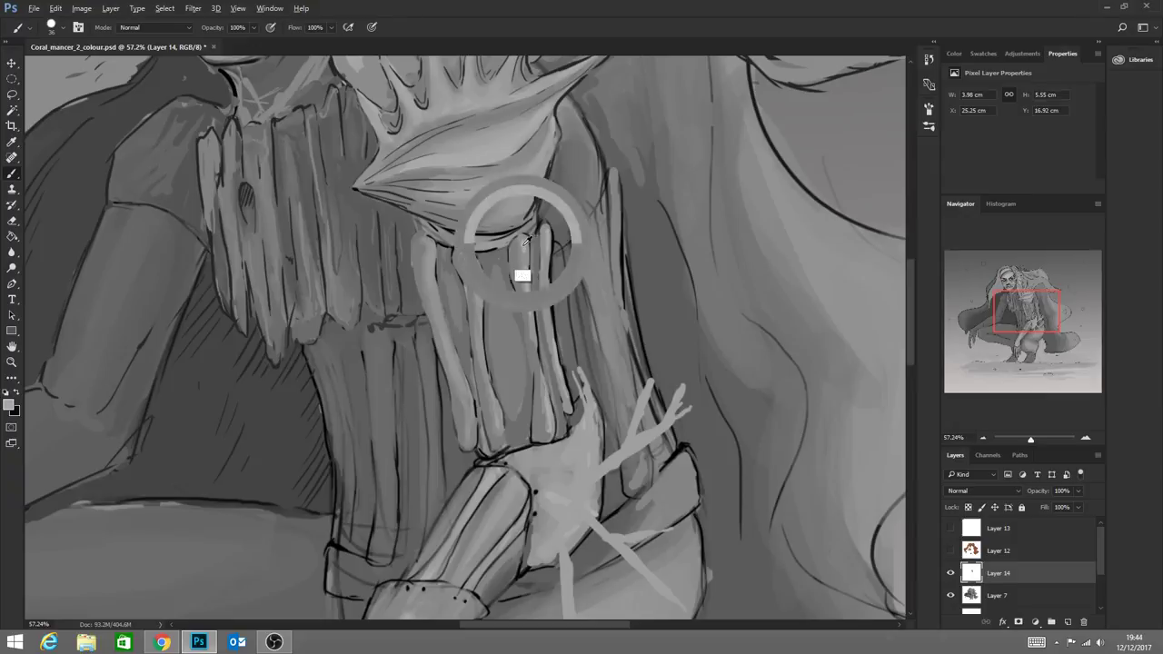
drag(523, 248, 529, 314)
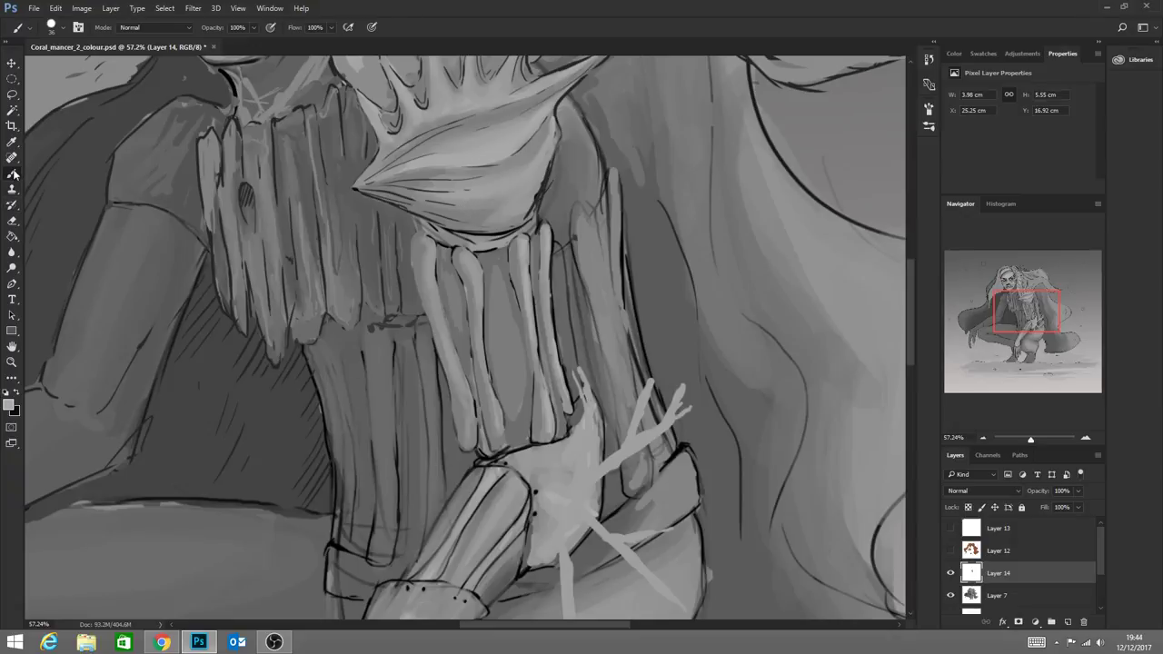
Sample a dark grey from the bodice, set the brush size to 28 px and turn off the Transfer brush dynamics
key(alt)
drag(423, 136, 423, 139)
click(61, 28)
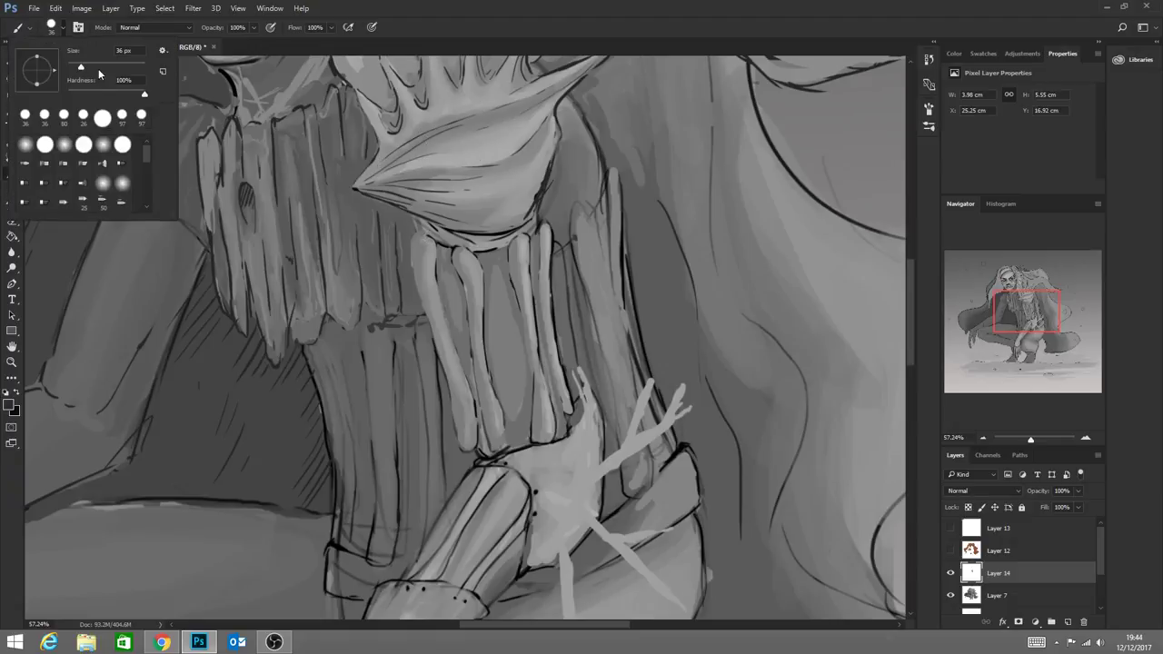
drag(82, 69, 79, 69)
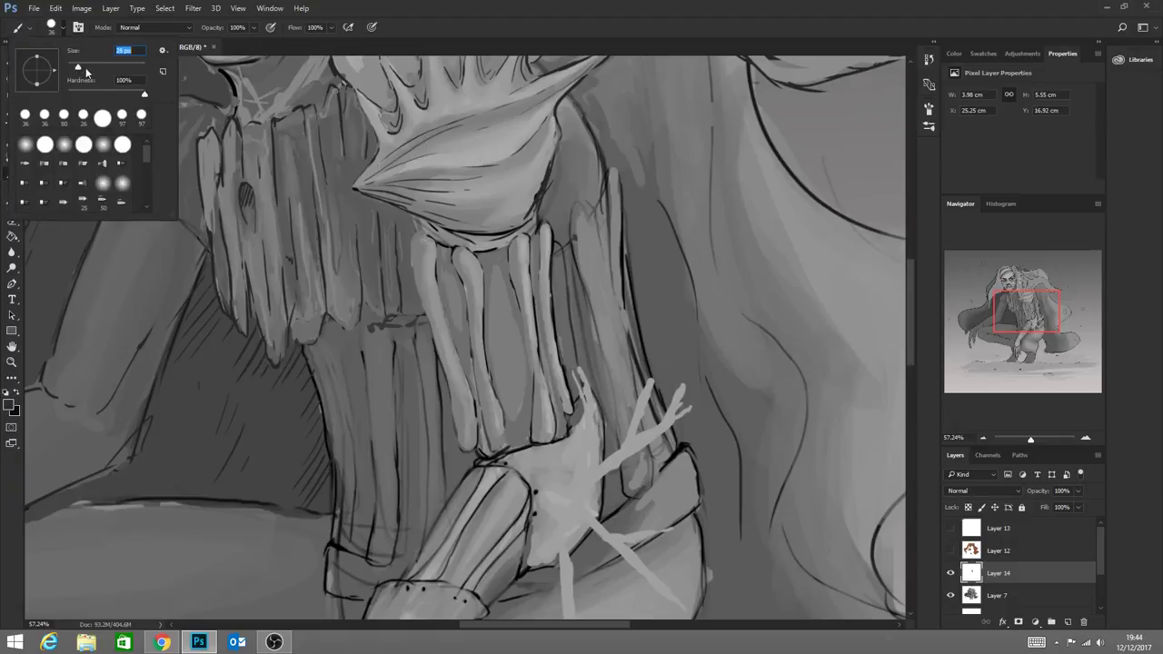
click(422, 232)
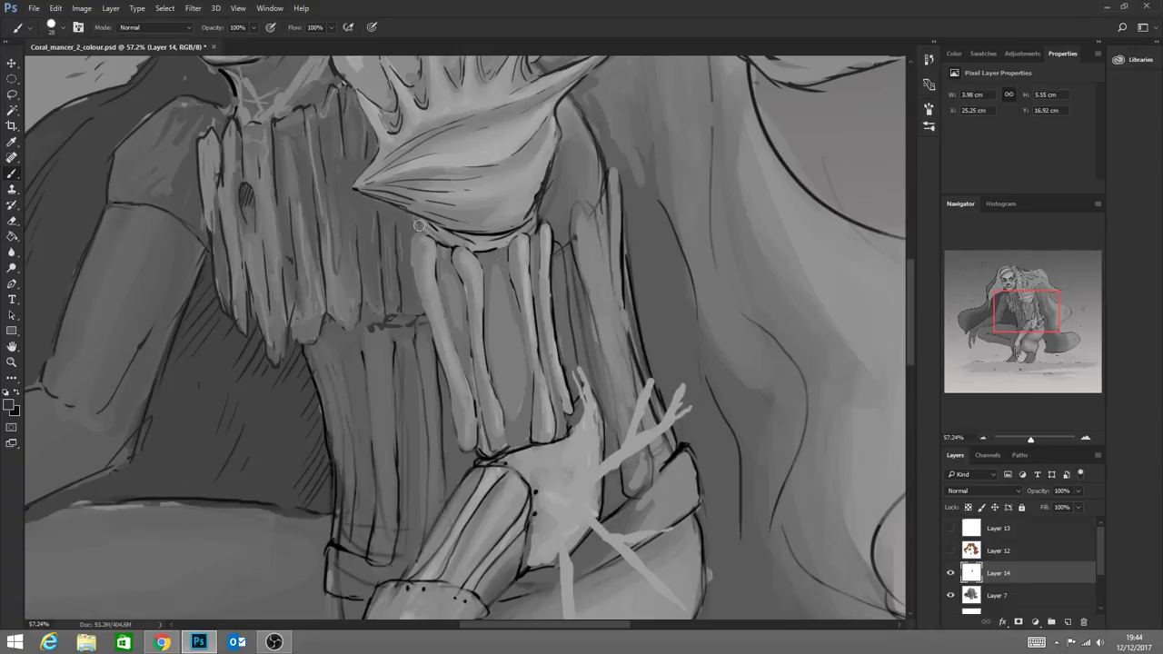
click(78, 27)
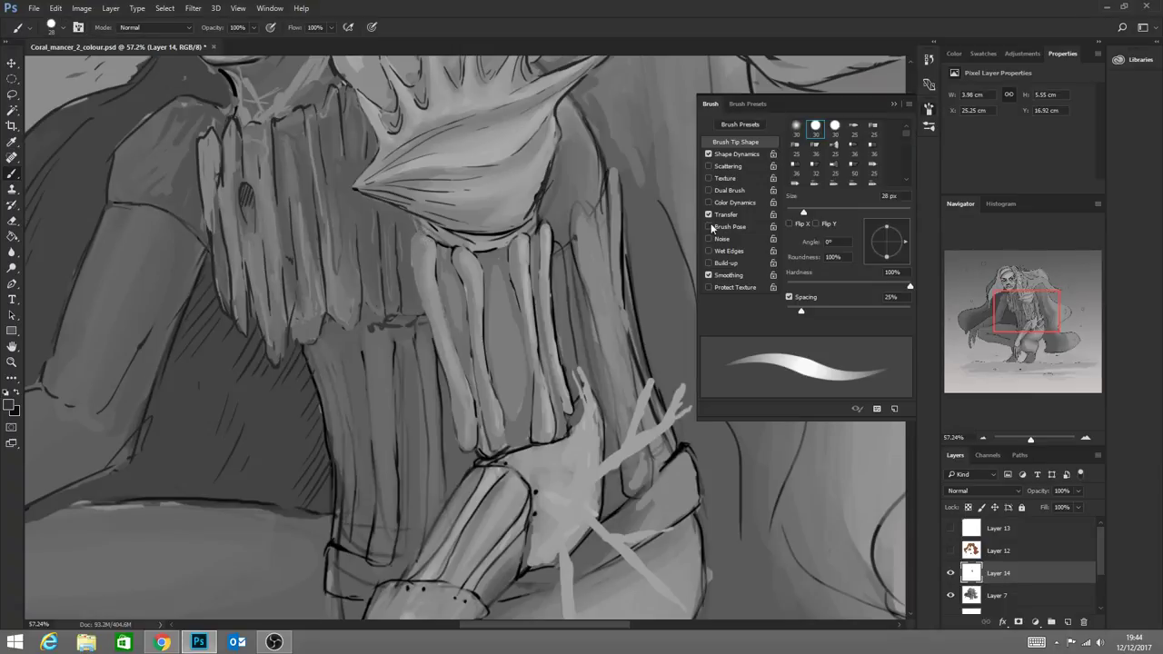
click(708, 214)
click(891, 107)
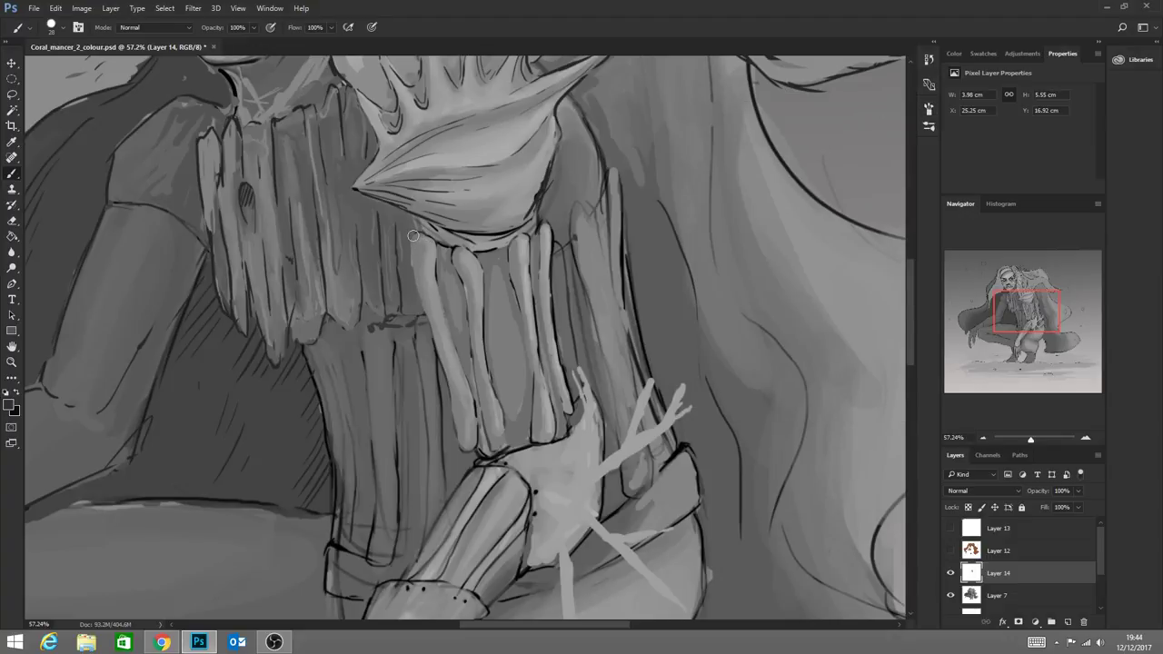
Outline the first sleeve rib in dark grey and add short shading lines at its upper and lower ends
drag(413, 235, 415, 245)
drag(452, 391, 454, 440)
drag(423, 277, 431, 326)
drag(424, 248, 418, 269)
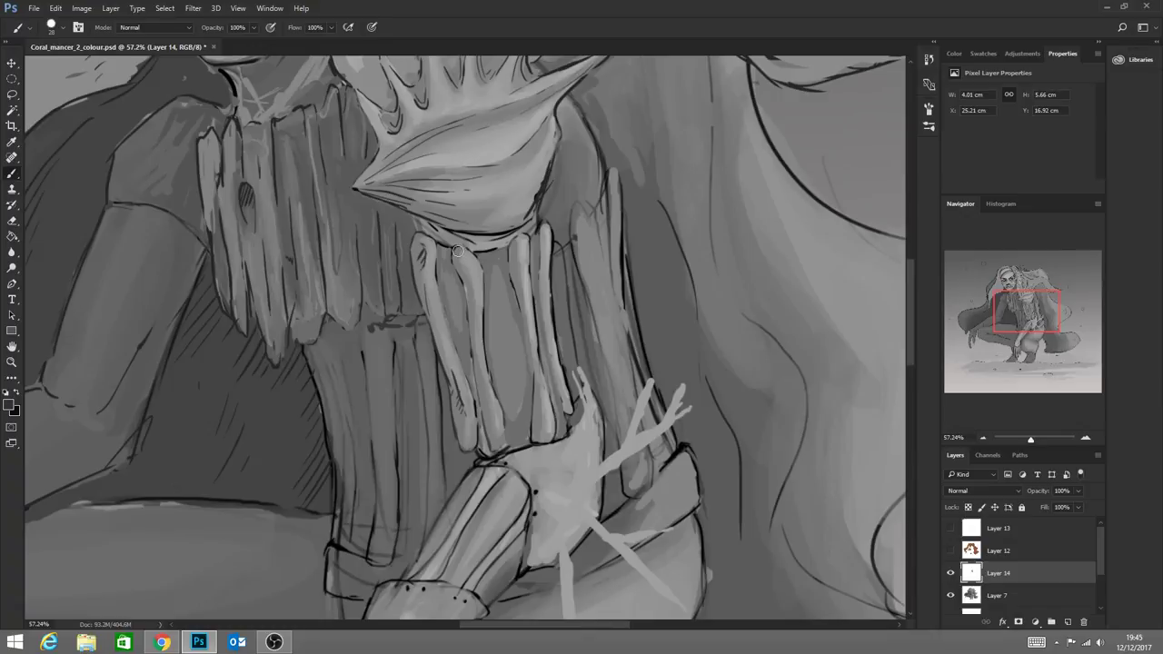
Outline both edges of the second sleeve rib in dark grey and add shading lines near its ends
mouse_move(461, 254)
mouse_down()
mouse_move(484, 435)
mouse_move(475, 352)
mouse_move(502, 439)
mouse_up()
mouse_move(457, 269)
mouse_down()
mouse_move(464, 300)
mouse_move(460, 273)
mouse_move(485, 423)
mouse_move(478, 397)
mouse_move(483, 427)
mouse_up()
drag(461, 258, 458, 276)
drag(479, 374, 482, 392)
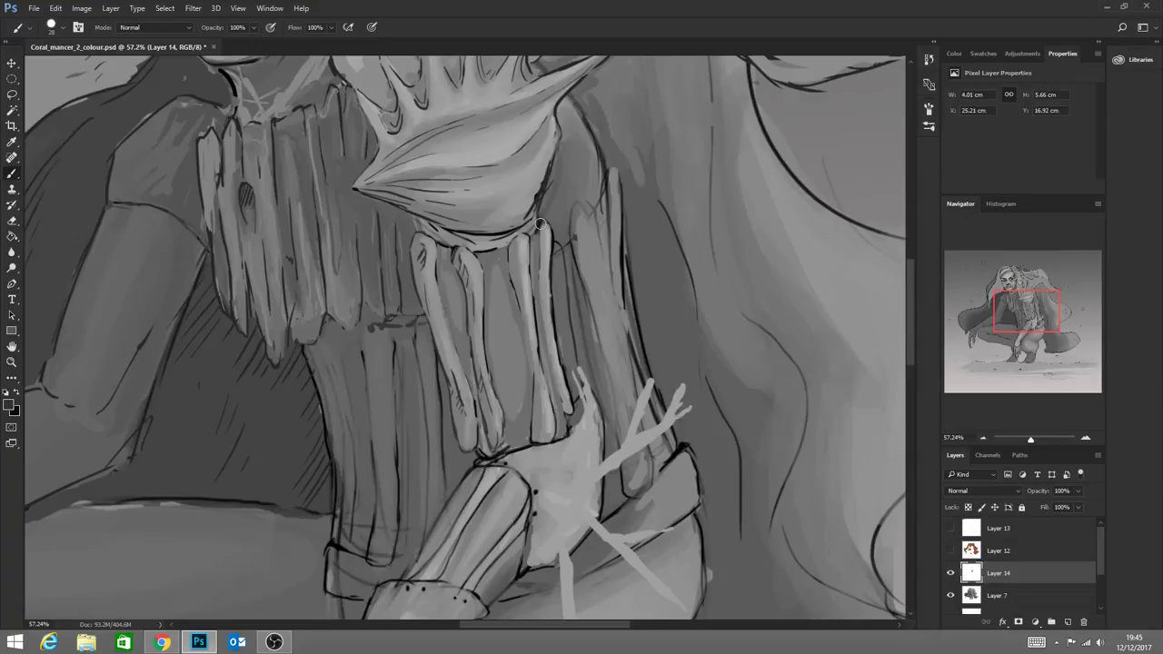
Line the third and fourth sleeve ribs in dark grey, redoing the fourth rib's long edge stroke
mouse_move(506, 229)
mouse_down()
mouse_move(524, 249)
mouse_move(516, 297)
mouse_move(531, 337)
mouse_up()
drag(523, 279, 532, 346)
drag(521, 306, 534, 404)
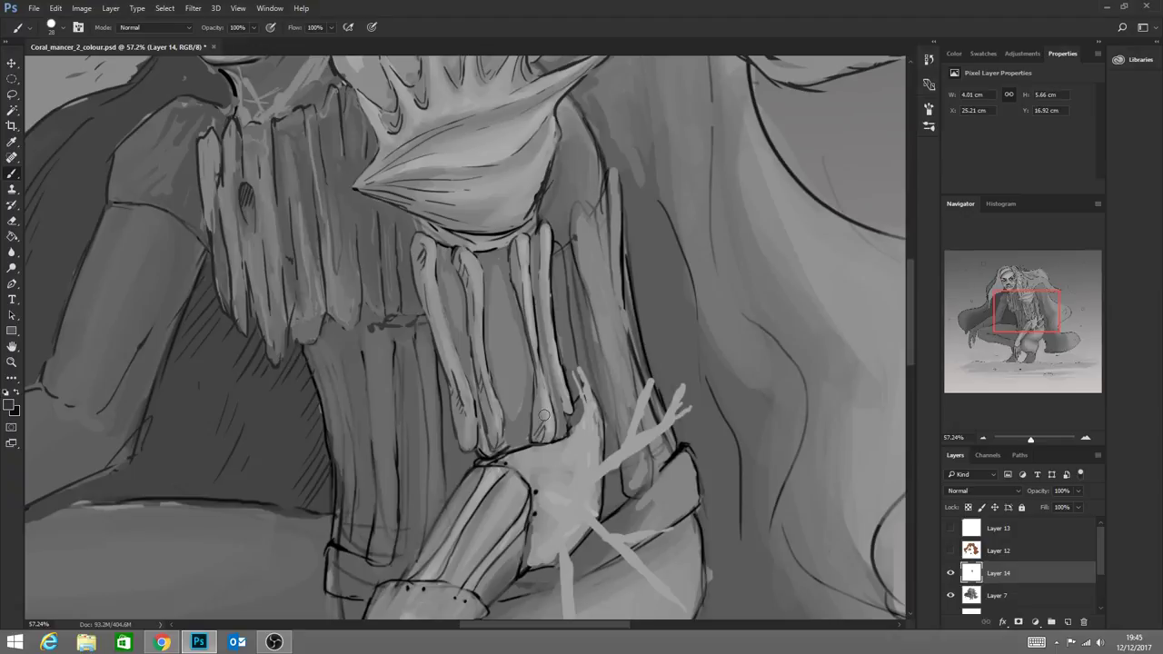
drag(541, 391, 539, 427)
mouse_move(542, 234)
mouse_down()
mouse_move(551, 358)
mouse_move(543, 290)
mouse_move(543, 312)
mouse_move(563, 414)
mouse_move(525, 316)
mouse_move(546, 312)
mouse_move(542, 299)
mouse_move(566, 408)
mouse_up()
key(ctrl+z)
mouse_move(540, 228)
mouse_down()
mouse_move(553, 241)
mouse_move(572, 410)
mouse_up()
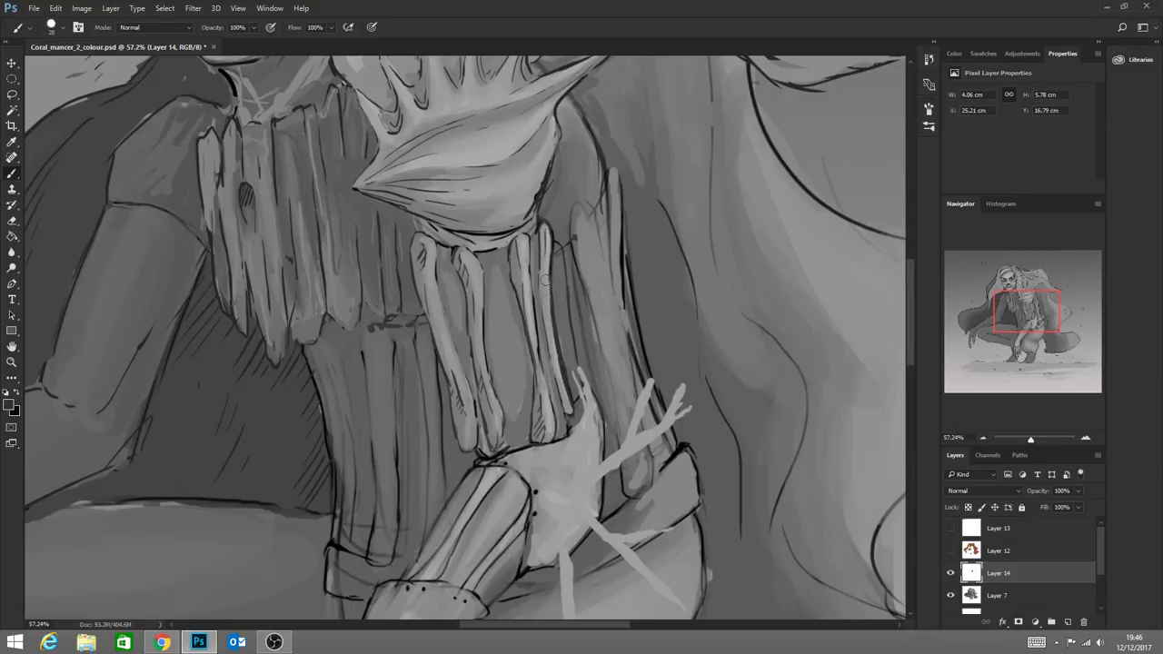
Add short dark dashes down the recessed panel between the second and third sleeve ribs
click(12, 362)
mouse_move(599, 469)
mouse_down()
mouse_move(545, 451)
mouse_move(541, 475)
mouse_move(515, 490)
mouse_move(541, 454)
mouse_move(517, 457)
mouse_move(520, 470)
mouse_up()
drag(535, 270, 550, 295)
key(b)
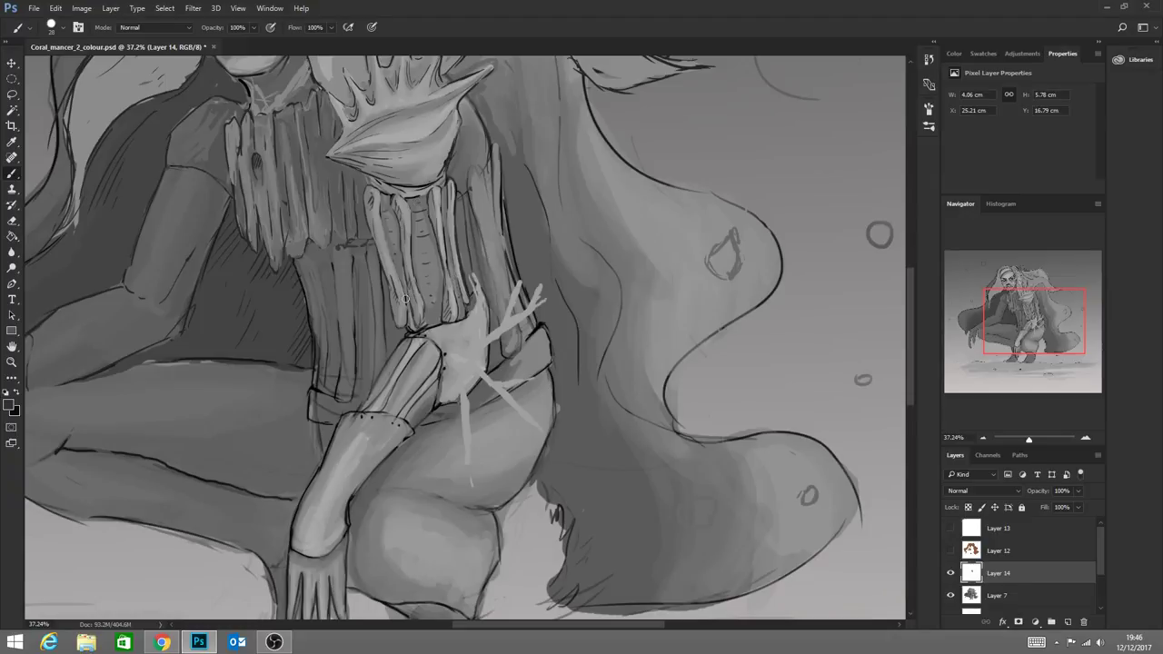
Add a new layer and outline the thin coral branches radiating from the elbow in dark grey
click(12, 360)
drag(433, 511, 408, 505)
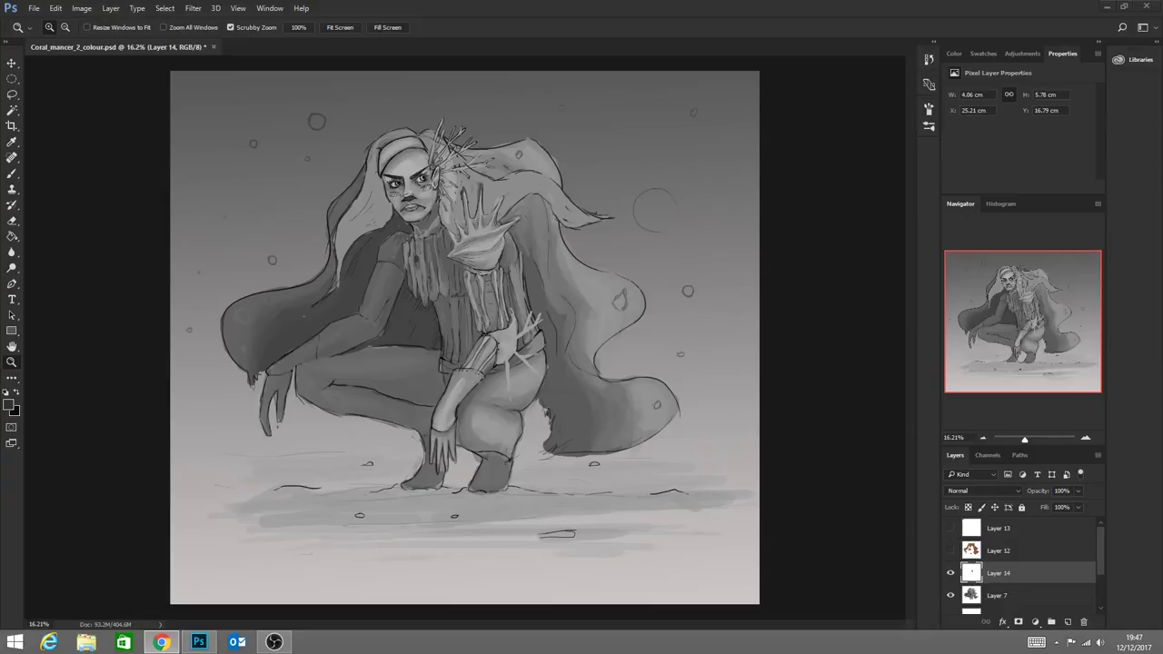
click(490, 368)
drag(490, 367, 452, 368)
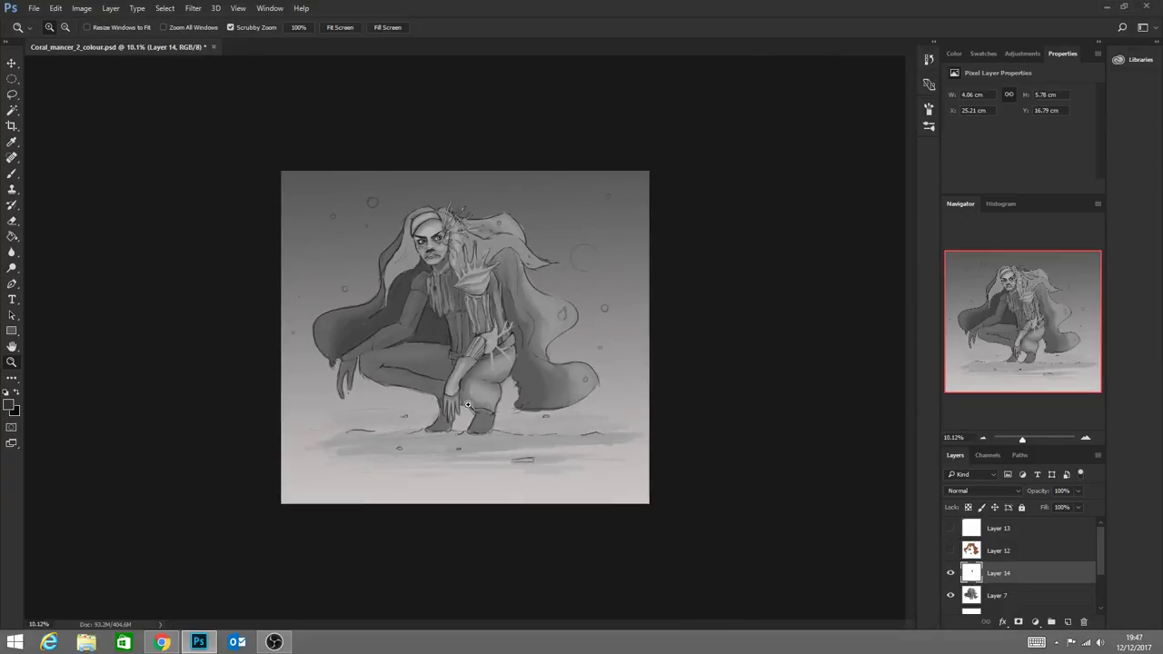
mouse_move(469, 406)
mouse_down()
mouse_move(447, 394)
mouse_move(473, 429)
mouse_move(440, 430)
mouse_move(473, 420)
mouse_up()
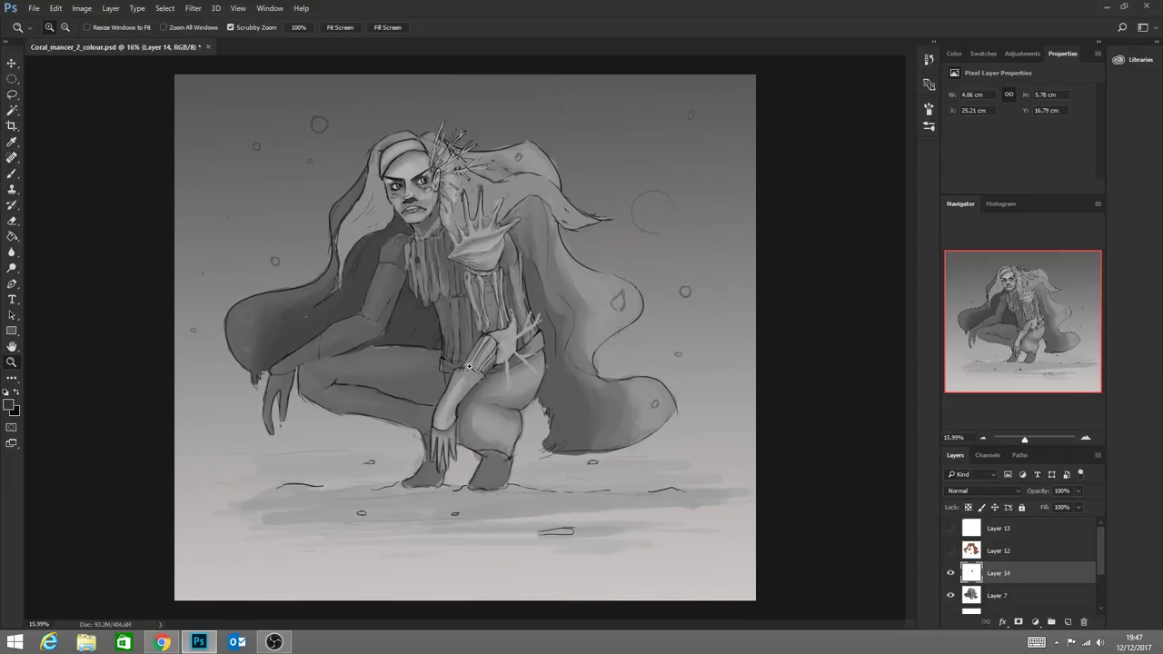
drag(470, 368, 512, 474)
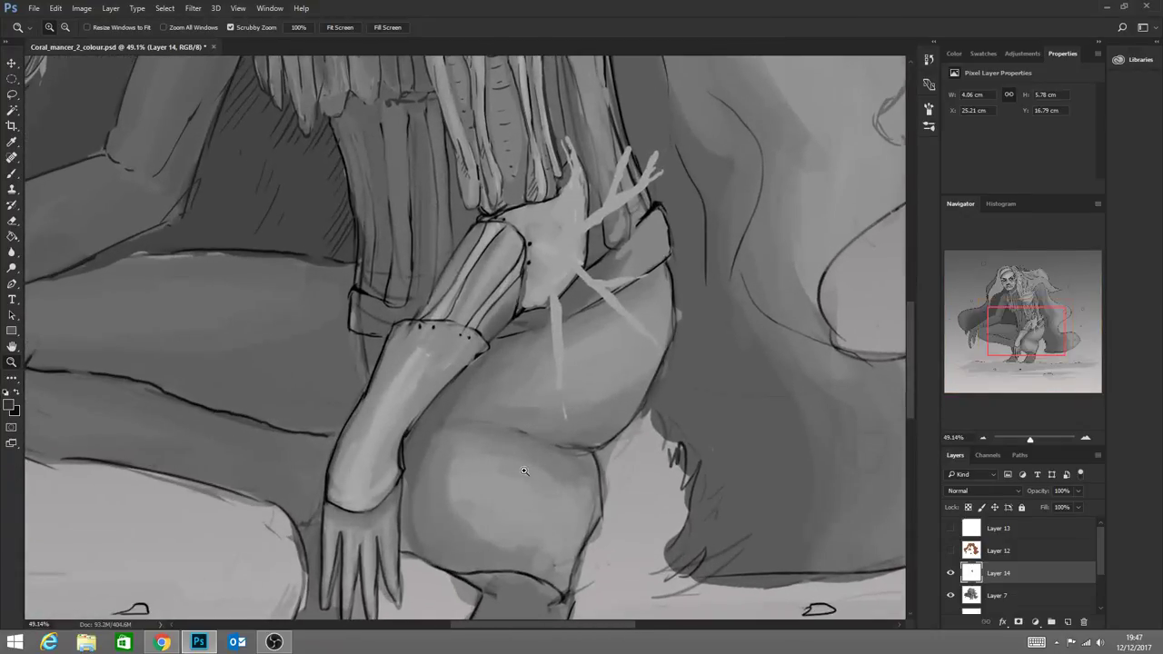
click(12, 174)
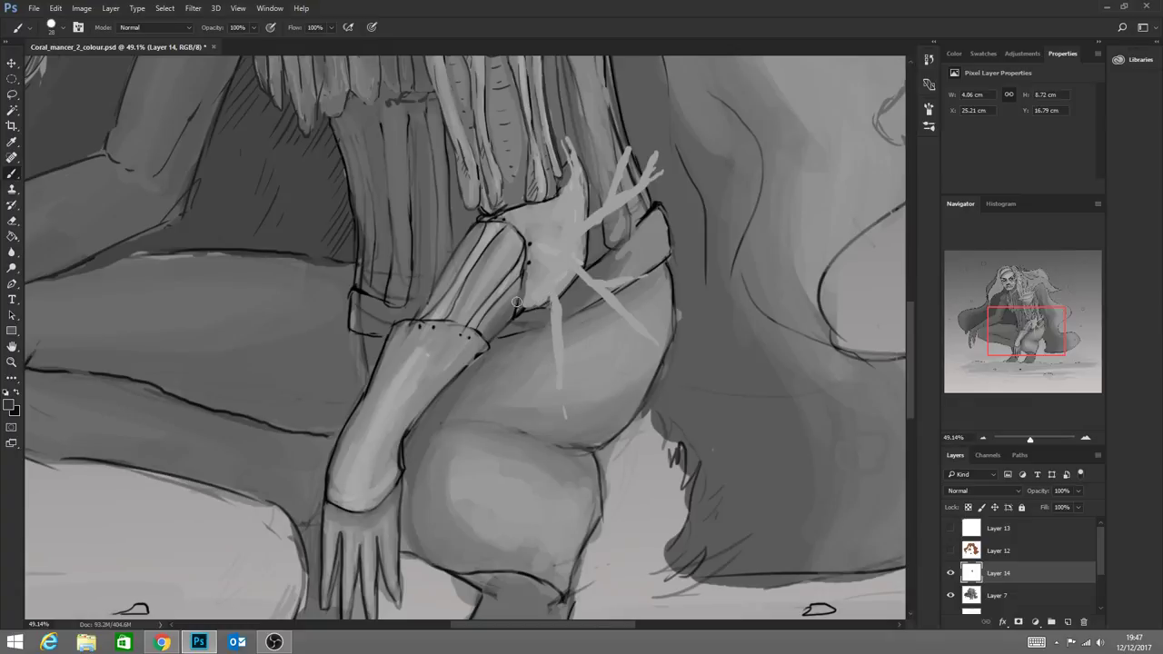
click(1067, 622)
mouse_move(547, 301)
mouse_down()
mouse_move(565, 422)
mouse_move(557, 301)
mouse_move(558, 333)
mouse_move(569, 263)
mouse_move(581, 275)
mouse_move(572, 287)
mouse_move(593, 289)
mouse_move(657, 349)
mouse_move(605, 292)
mouse_move(652, 278)
mouse_move(614, 278)
mouse_up()
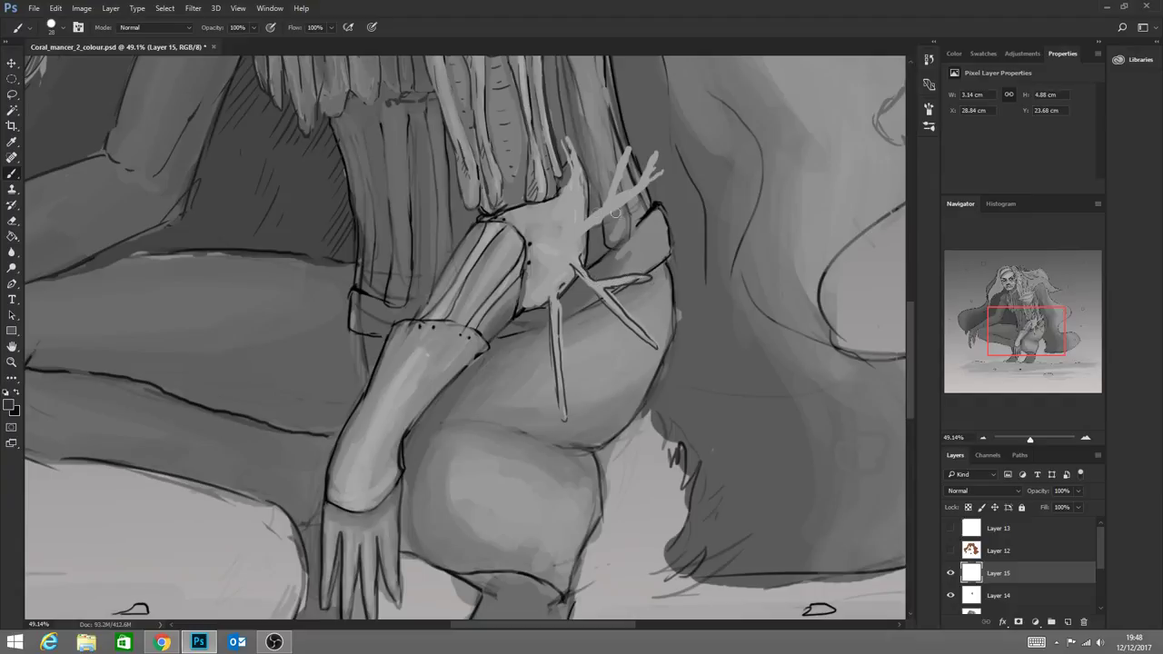
mouse_move(582, 258)
mouse_down()
mouse_move(660, 174)
mouse_move(646, 178)
mouse_move(657, 155)
mouse_move(619, 196)
mouse_move(625, 165)
mouse_move(607, 196)
mouse_move(626, 152)
mouse_move(608, 199)
mouse_up()
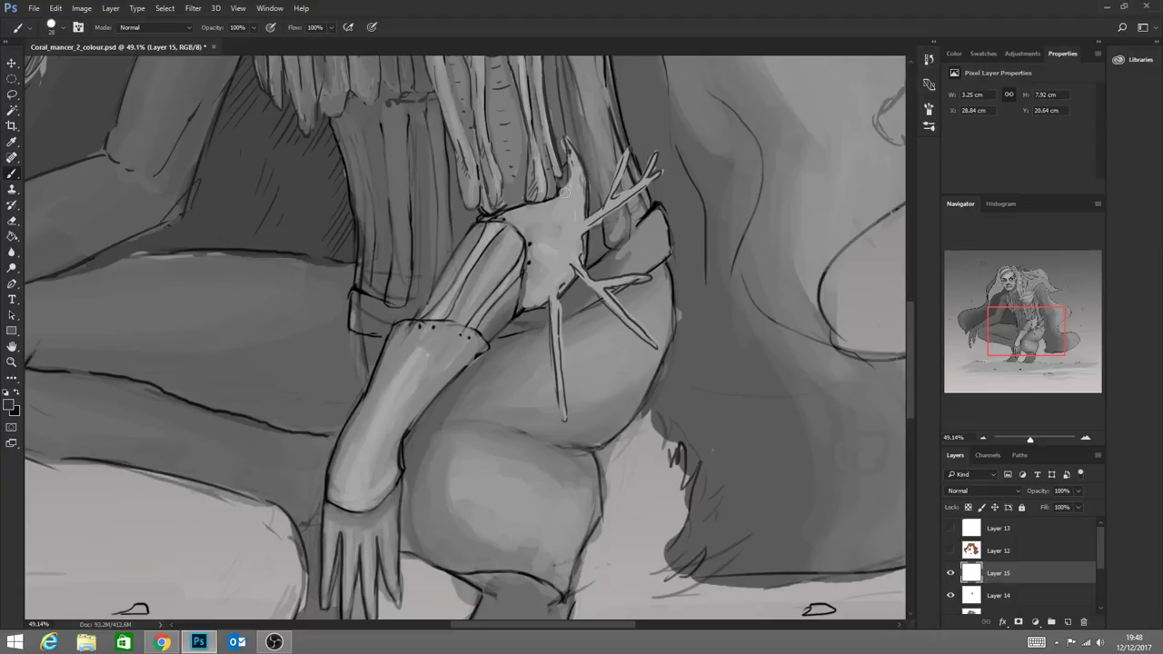
Outline the elbow coral's upper spike and body, and hatch the shadows inside it
drag(564, 192, 558, 199)
drag(484, 215, 529, 203)
mouse_move(541, 225)
mouse_down()
mouse_move(561, 194)
mouse_move(562, 208)
mouse_move(536, 208)
mouse_move(564, 197)
mouse_move(526, 220)
mouse_move(536, 221)
mouse_move(505, 222)
mouse_move(563, 219)
mouse_move(526, 231)
mouse_move(526, 276)
mouse_move(551, 271)
mouse_move(536, 239)
mouse_move(567, 236)
mouse_move(582, 185)
mouse_up()
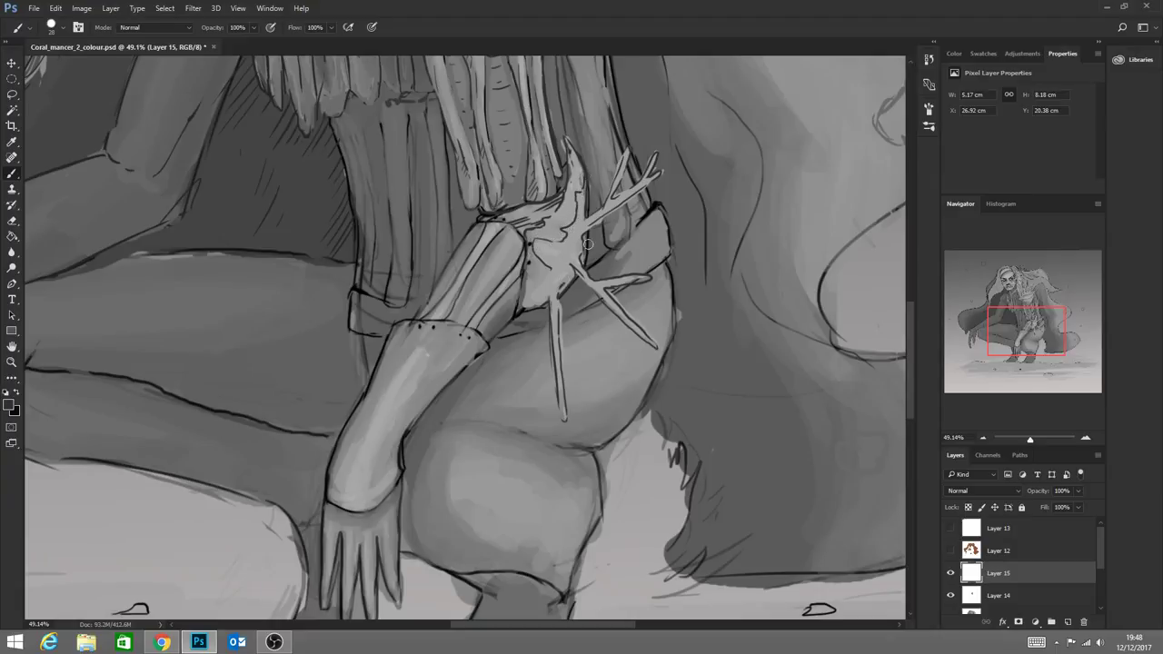
mouse_move(549, 272)
mouse_down()
mouse_move(531, 294)
mouse_move(547, 265)
mouse_move(537, 264)
mouse_up()
Draw short curved contour dashes across the forearm sleeve between the stitched cuff and the wrist
click(12, 362)
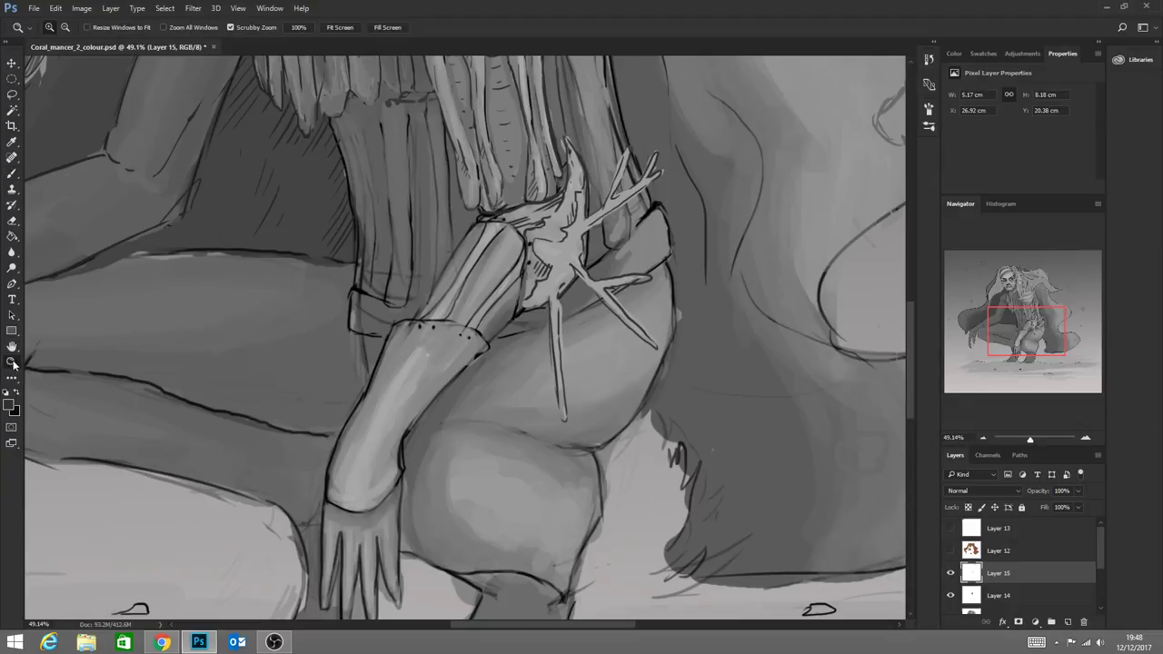
drag(554, 519, 504, 513)
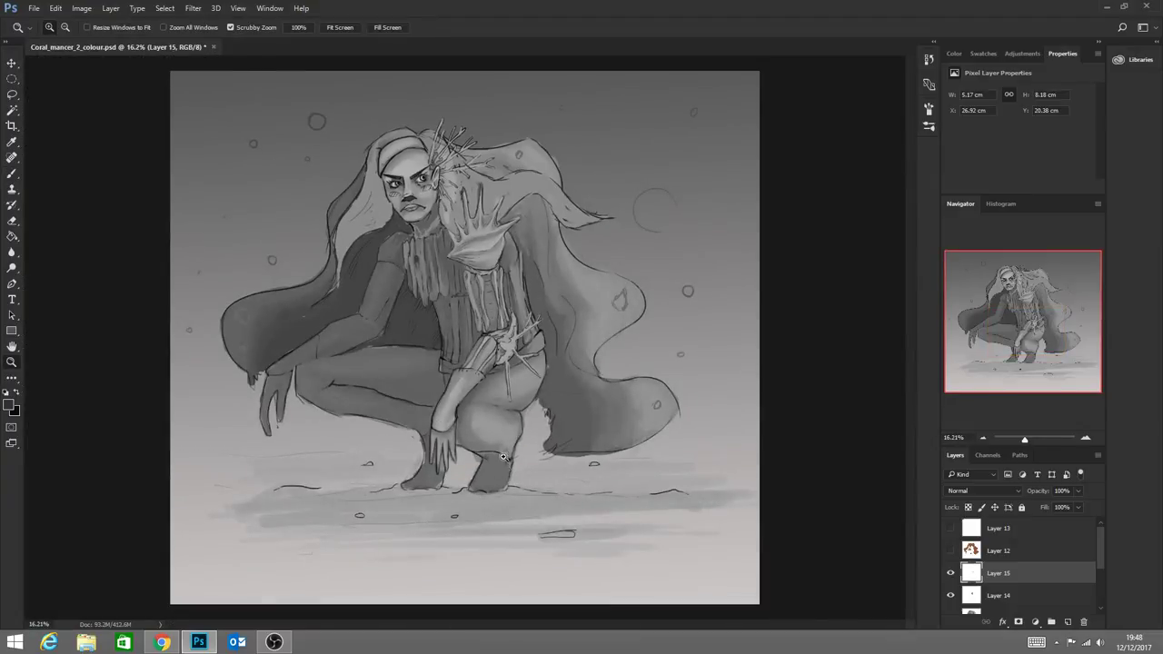
mouse_move(505, 459)
mouse_down()
mouse_move(492, 439)
mouse_move(495, 475)
mouse_move(461, 459)
mouse_up()
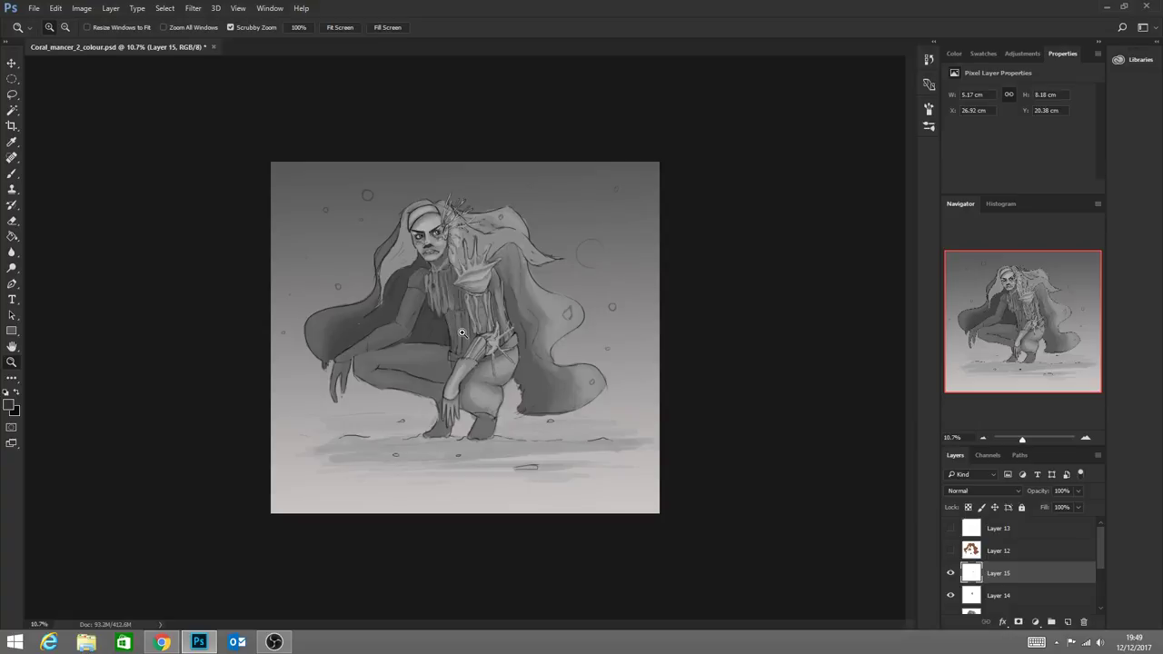
mouse_move(498, 342)
mouse_down()
mouse_move(522, 393)
mouse_move(543, 394)
mouse_up()
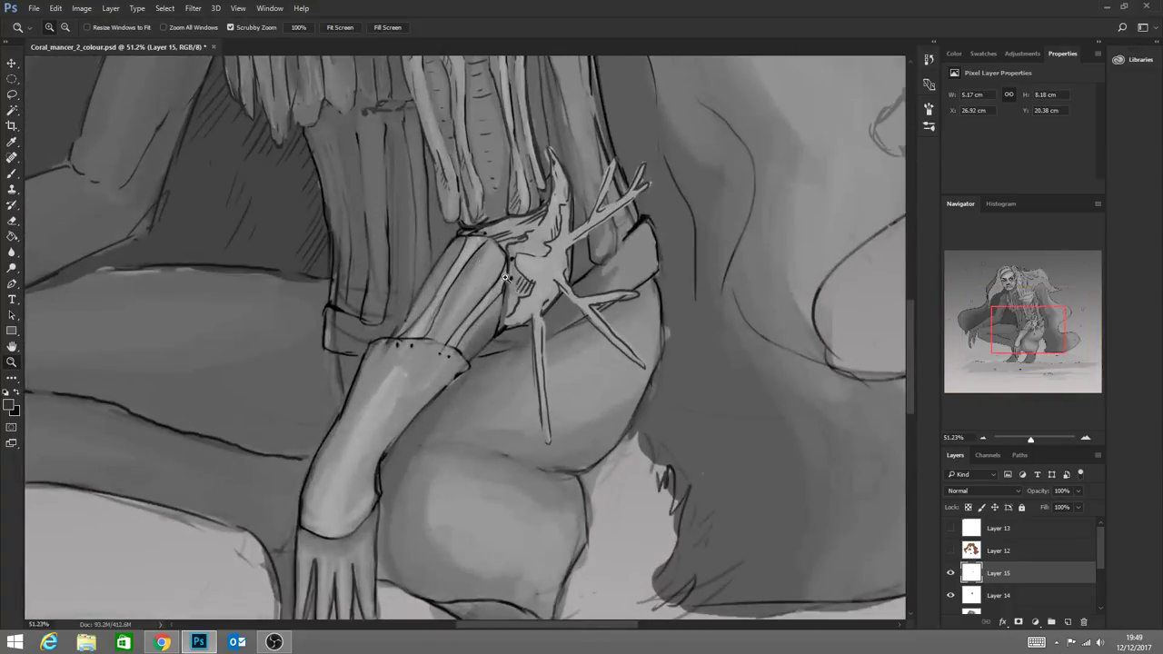
click(12, 173)
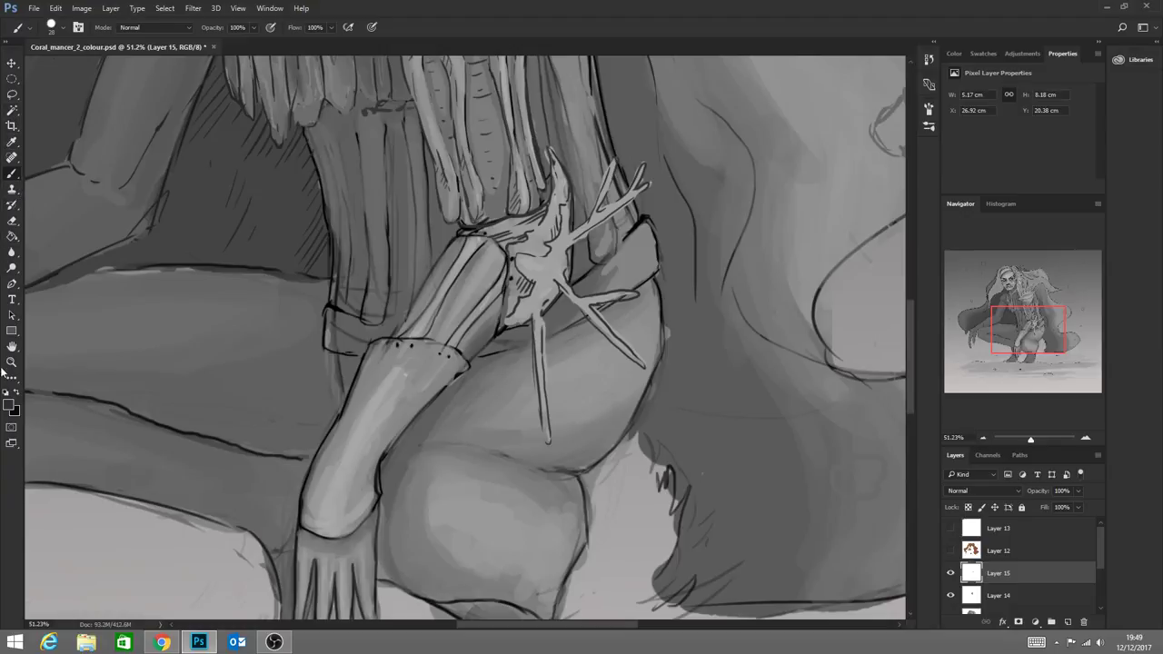
mouse_move(320, 488)
mouse_down()
mouse_move(357, 495)
mouse_move(356, 479)
mouse_up()
drag(369, 437, 378, 442)
mouse_move(351, 401)
mouse_down()
mouse_move(367, 399)
mouse_move(372, 366)
mouse_up()
drag(309, 473, 304, 498)
Add small dashes along the ribbed panel below the elbow and further contour lines at the wrist and mid-forearm
mouse_move(478, 264)
mouse_down()
mouse_move(493, 276)
mouse_move(475, 287)
mouse_up()
click(466, 292)
click(463, 299)
click(459, 304)
mouse_move(314, 510)
mouse_down()
mouse_move(336, 514)
mouse_move(345, 538)
mouse_up()
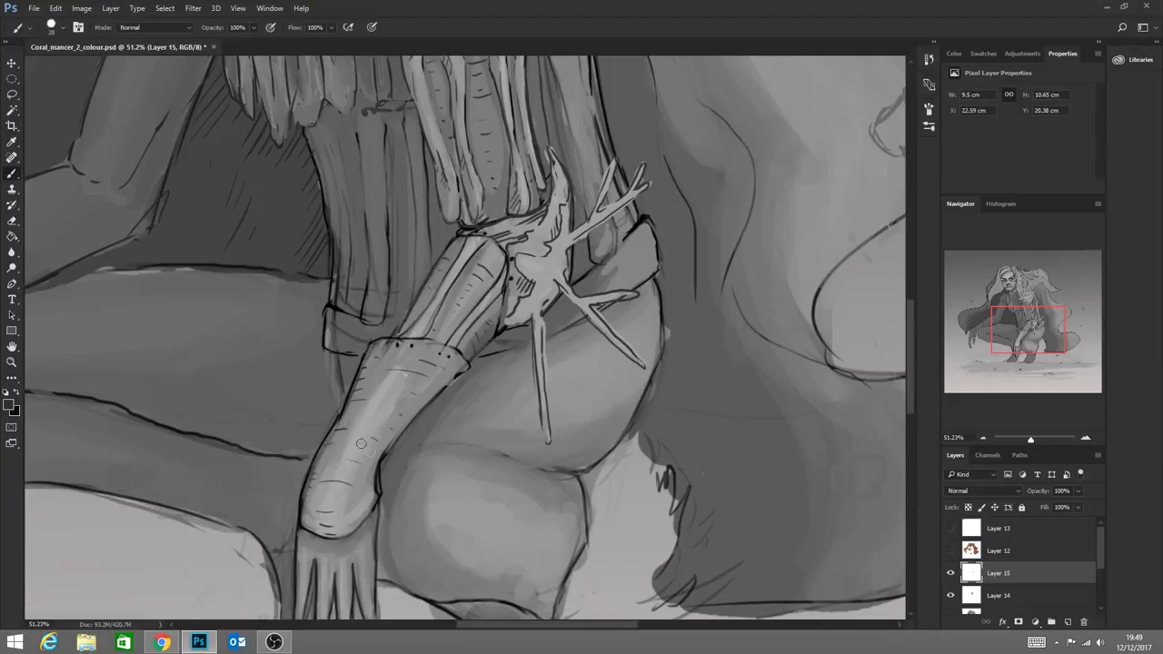
drag(369, 409, 385, 395)
Sample greys around the bodice and repaint its outer edge beside the shaded shoulder with dark strokes
click(12, 361)
mouse_move(436, 550)
mouse_down()
mouse_move(349, 527)
mouse_move(385, 543)
mouse_move(368, 522)
mouse_up()
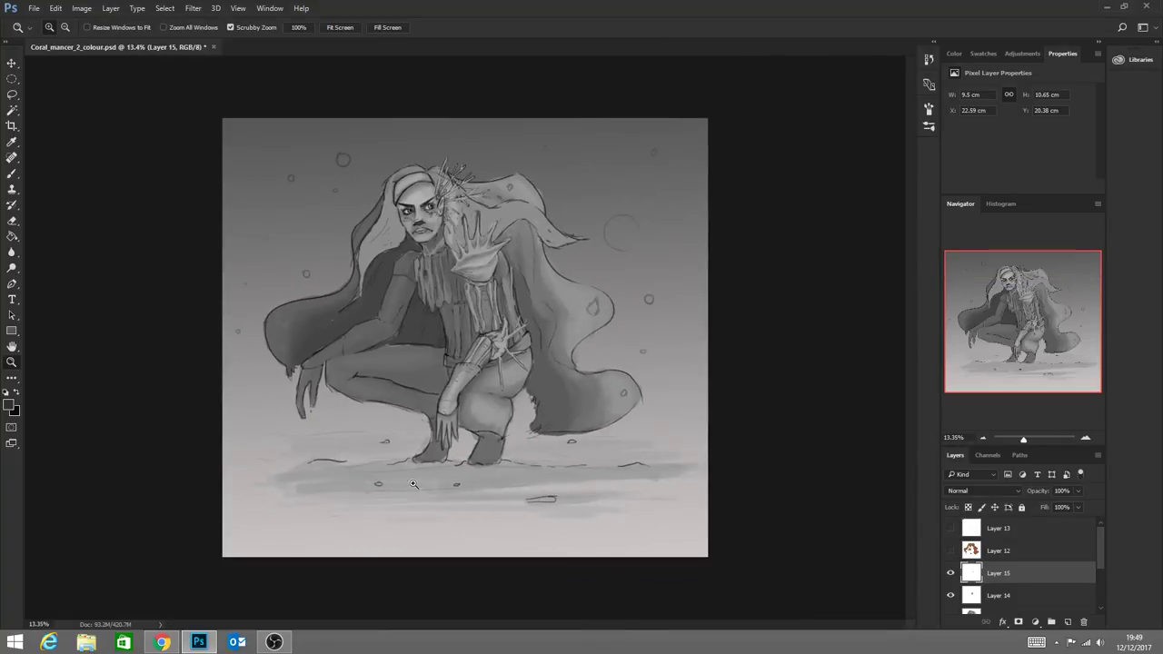
drag(504, 359, 519, 386)
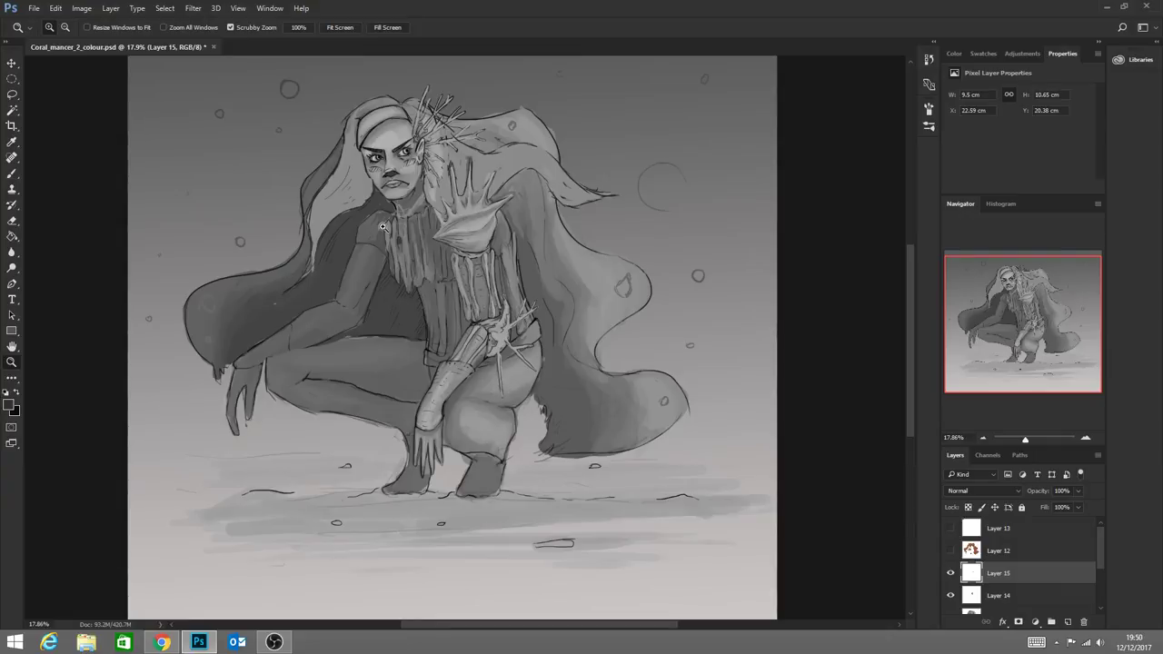
click(390, 277)
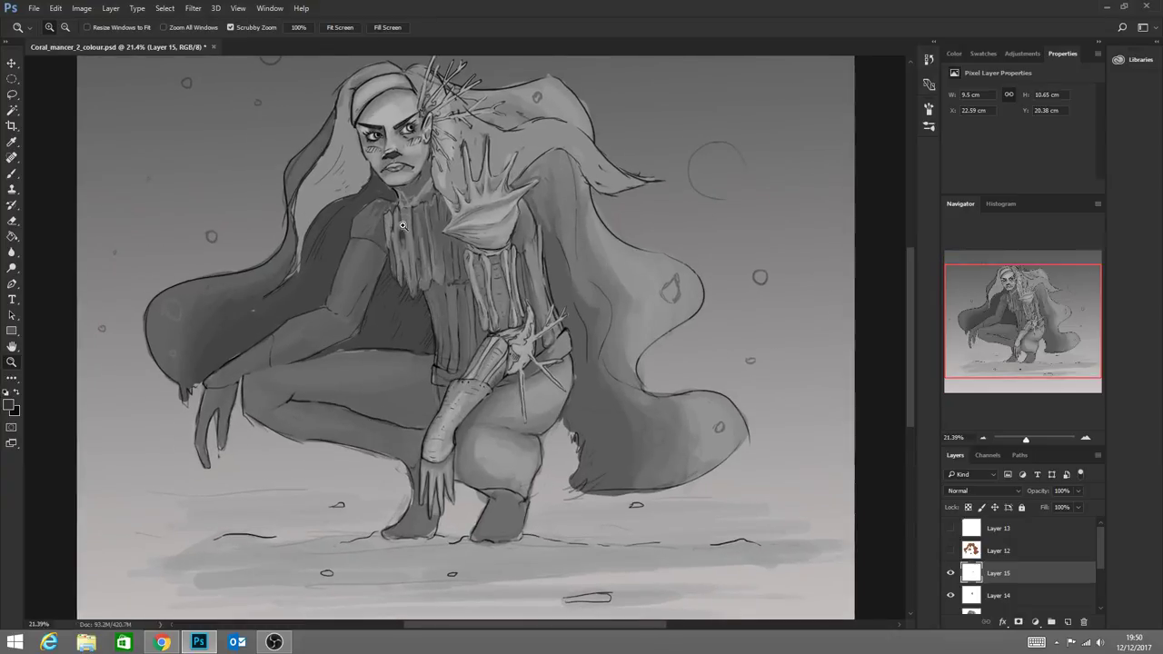
drag(411, 228, 424, 258)
click(12, 173)
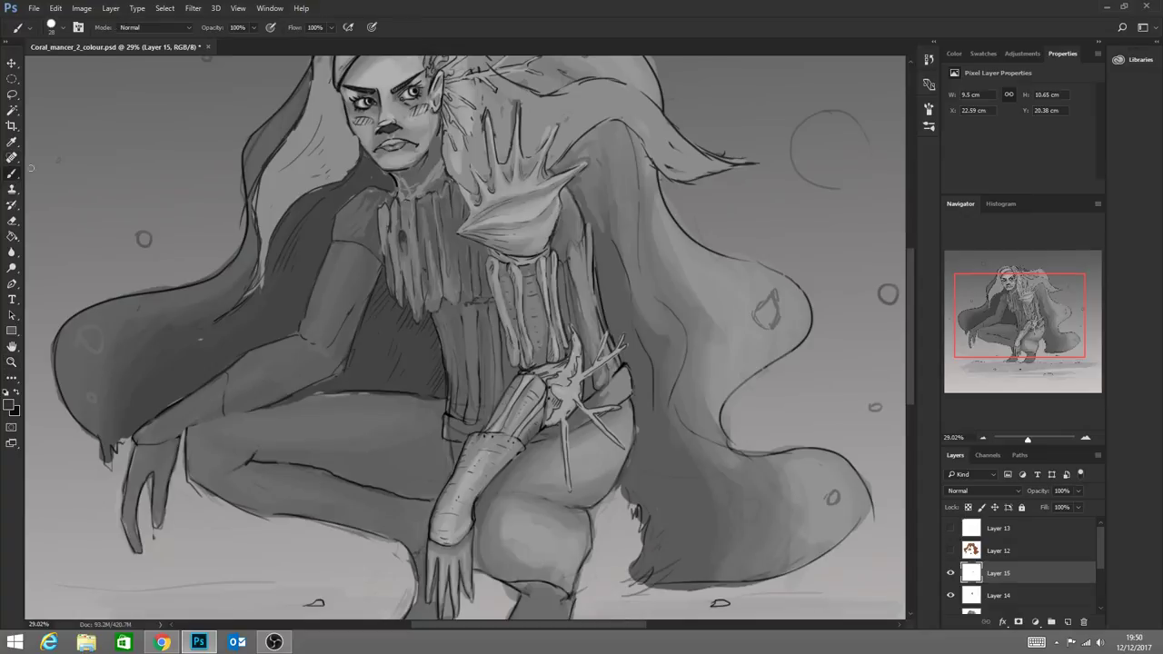
key(alt)
alt+click(376, 224)
drag(383, 207, 382, 247)
alt+click(387, 266)
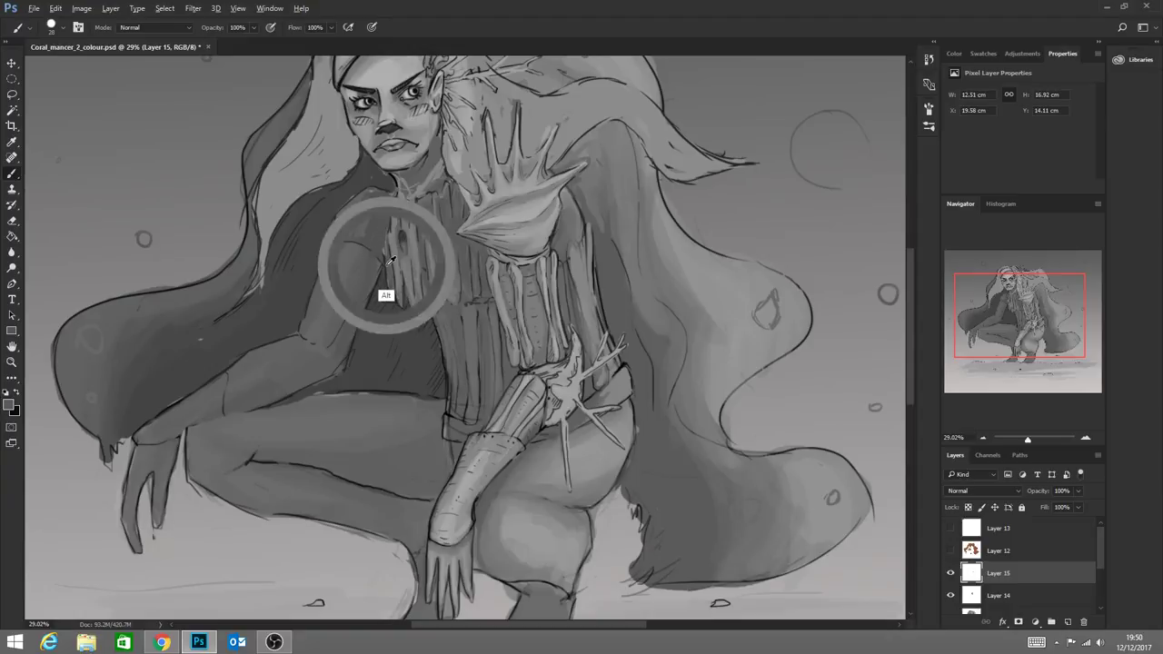
alt+click(391, 203)
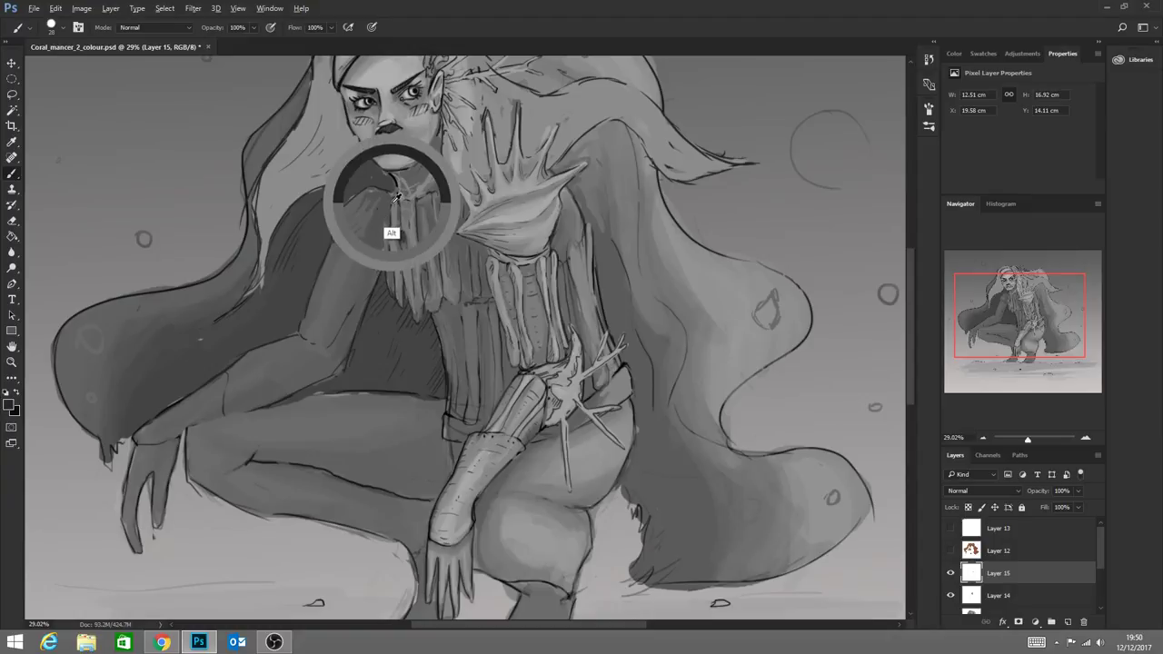
drag(390, 209, 388, 238)
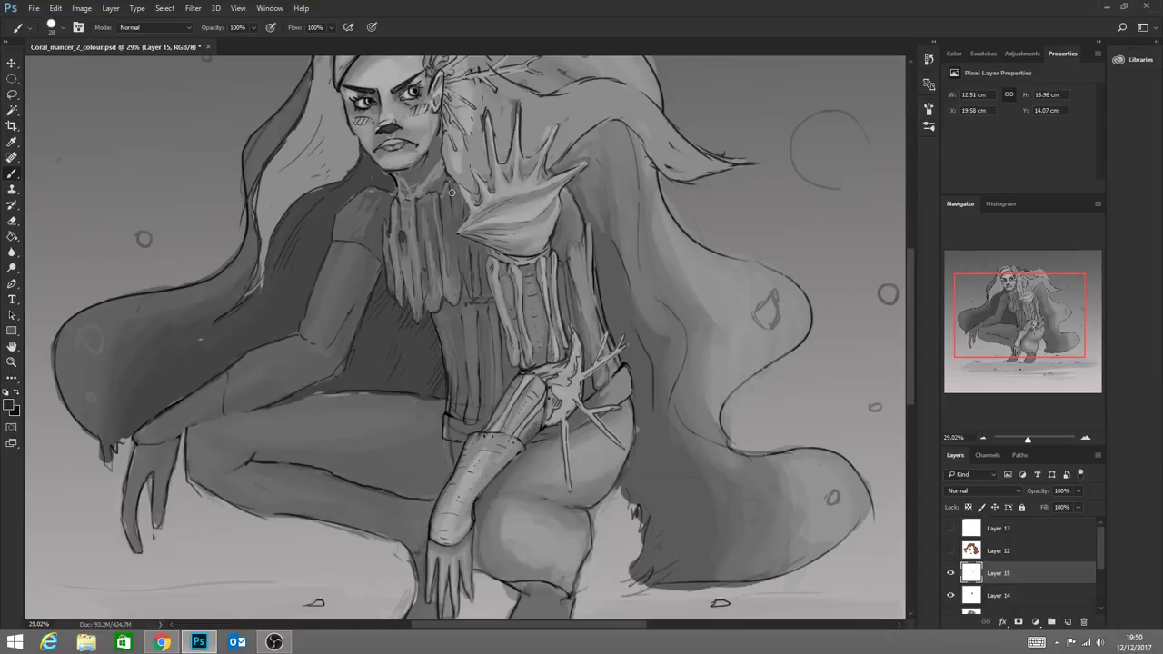
Add dark strokes at the bodice's upper edge and along the neck, and touch up the jaw with sampled tones
drag(453, 218, 455, 181)
drag(389, 174, 397, 191)
alt+click(432, 135)
click(439, 128)
alt+click(439, 129)
click(11, 362)
drag(416, 424, 549, 423)
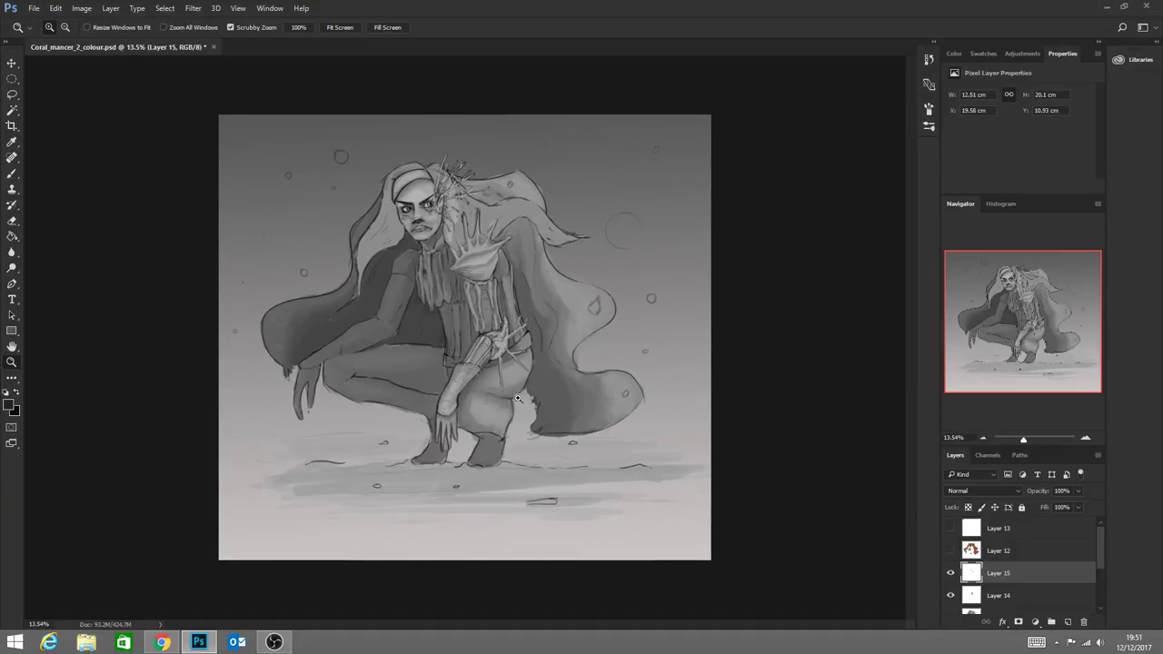
mouse_move(534, 399)
mouse_down()
mouse_move(505, 380)
mouse_move(532, 398)
mouse_up()
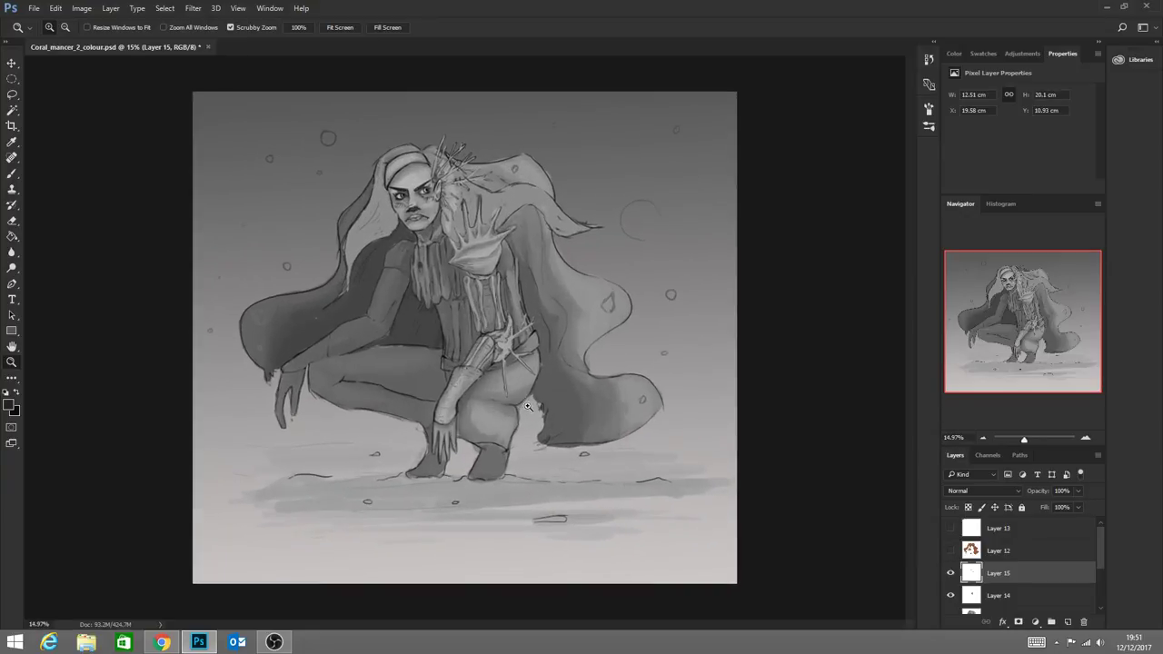
drag(475, 370, 448, 397)
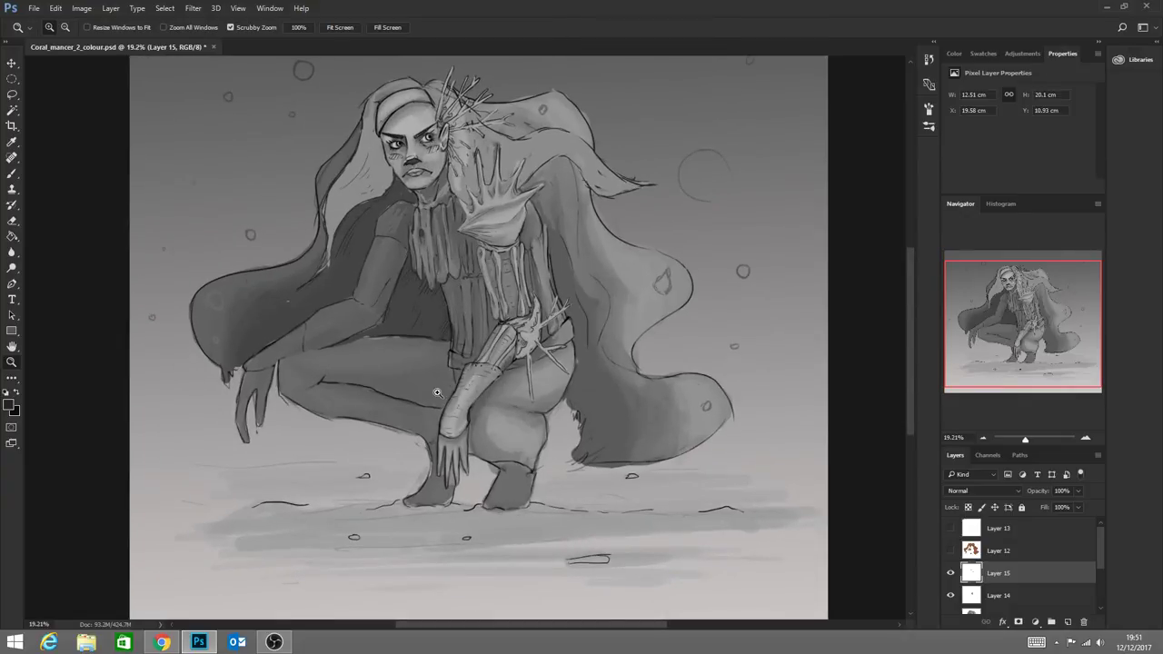
mouse_move(464, 377)
mouse_down()
mouse_move(467, 409)
mouse_move(459, 404)
mouse_up()
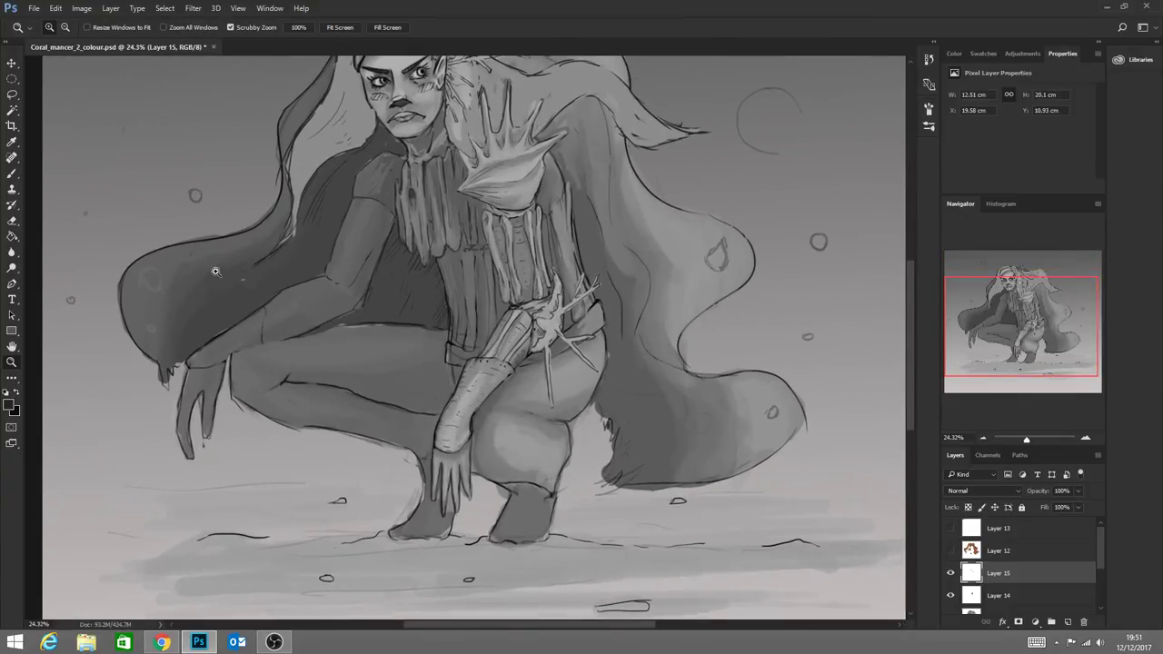
Sample a mid grey from the bodice and touch up the edge of its lower ribs with a short stroke
click(11, 174)
key(alt)
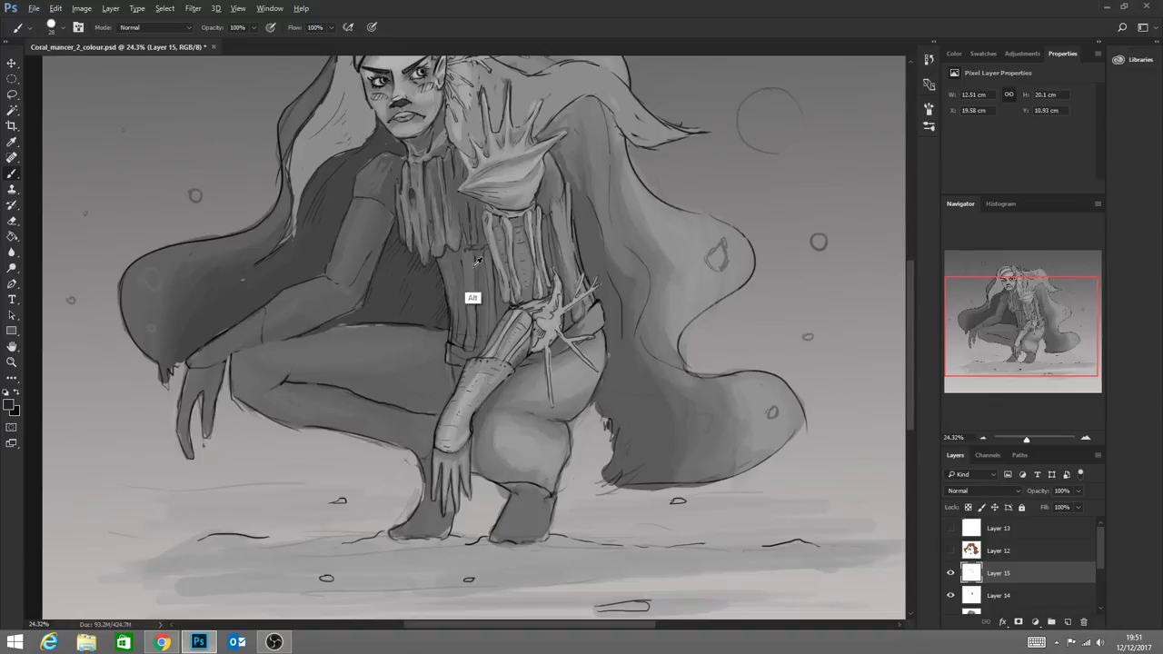
alt+click(444, 229)
mouse_move(451, 301)
mouse_down()
mouse_move(450, 343)
mouse_move(458, 307)
mouse_up()
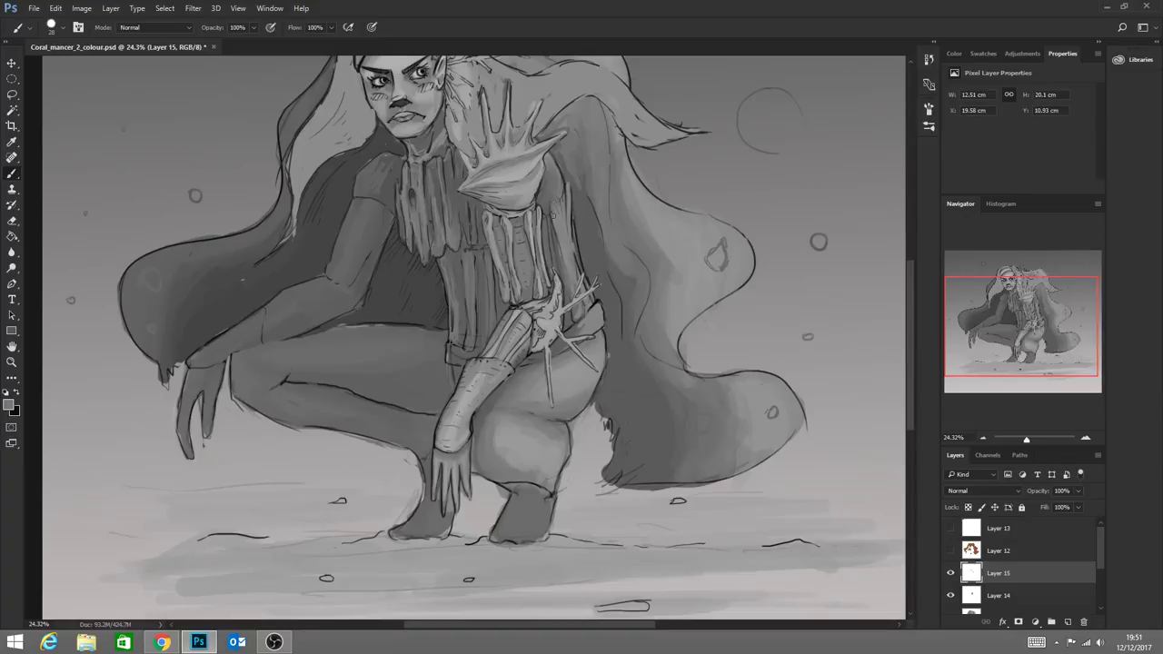
Sample dark tones around the figure and draw short contour dashes across both thighs and the bent knee
alt+click(568, 192)
alt+click(547, 242)
alt+click(460, 397)
drag(512, 409, 548, 418)
drag(304, 341, 307, 379)
Sample the light tone at the crown of the hair and paint it down the outer side of the strand framing the face
click(12, 361)
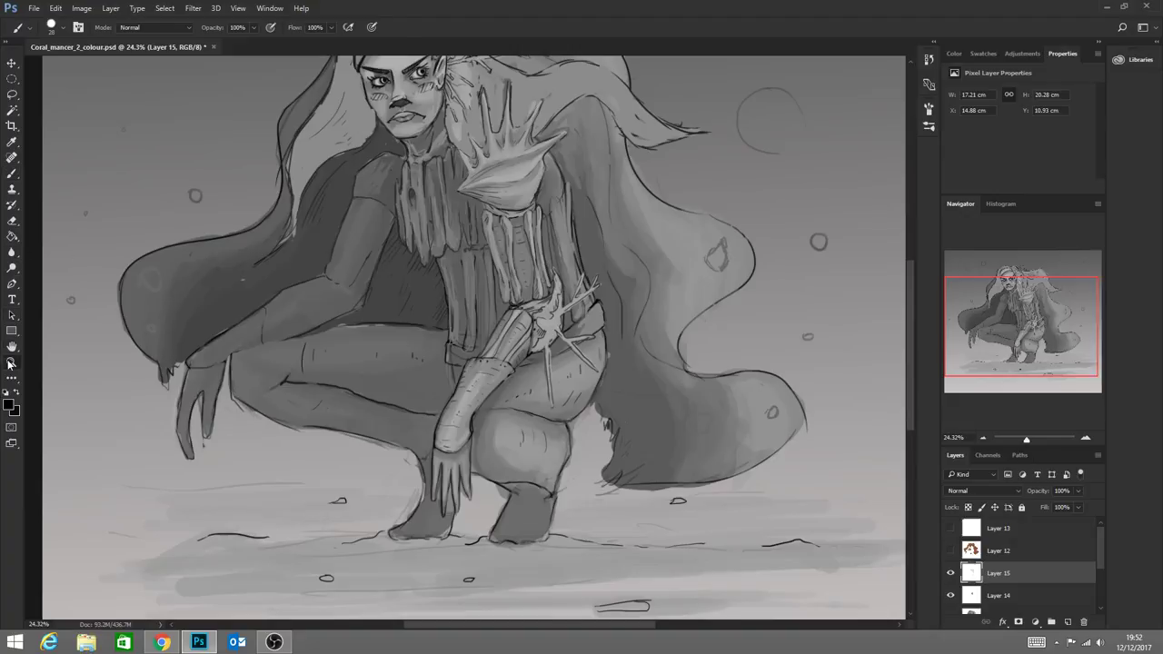
drag(519, 391, 505, 442)
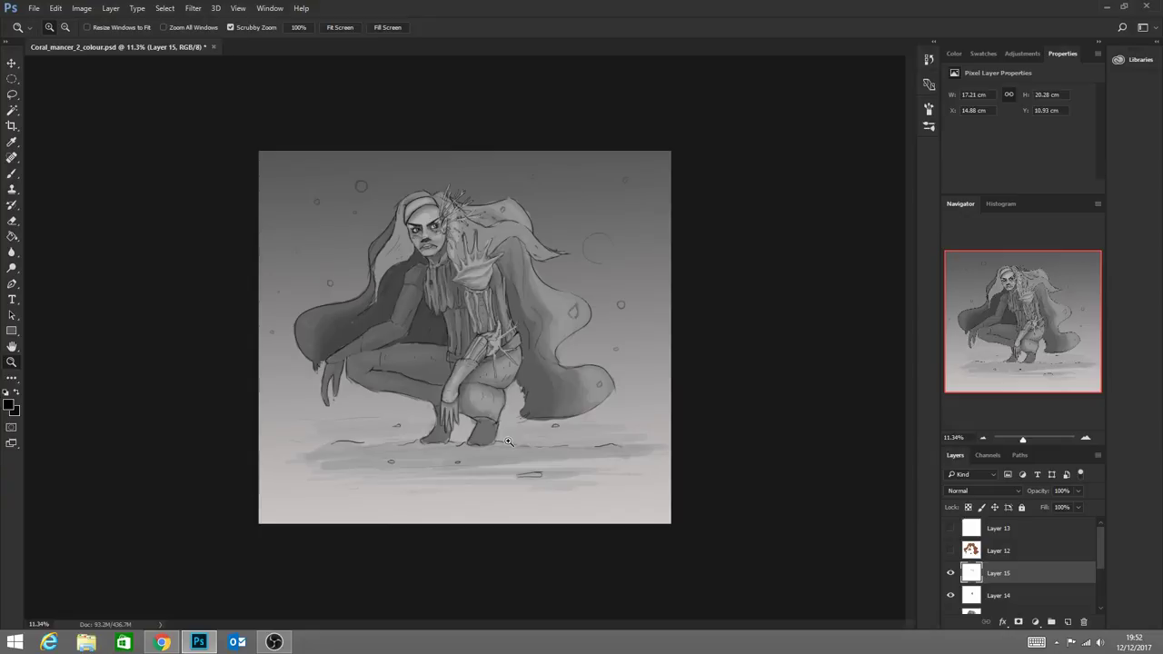
mouse_move(507, 441)
mouse_down()
mouse_move(536, 460)
mouse_move(512, 454)
mouse_up()
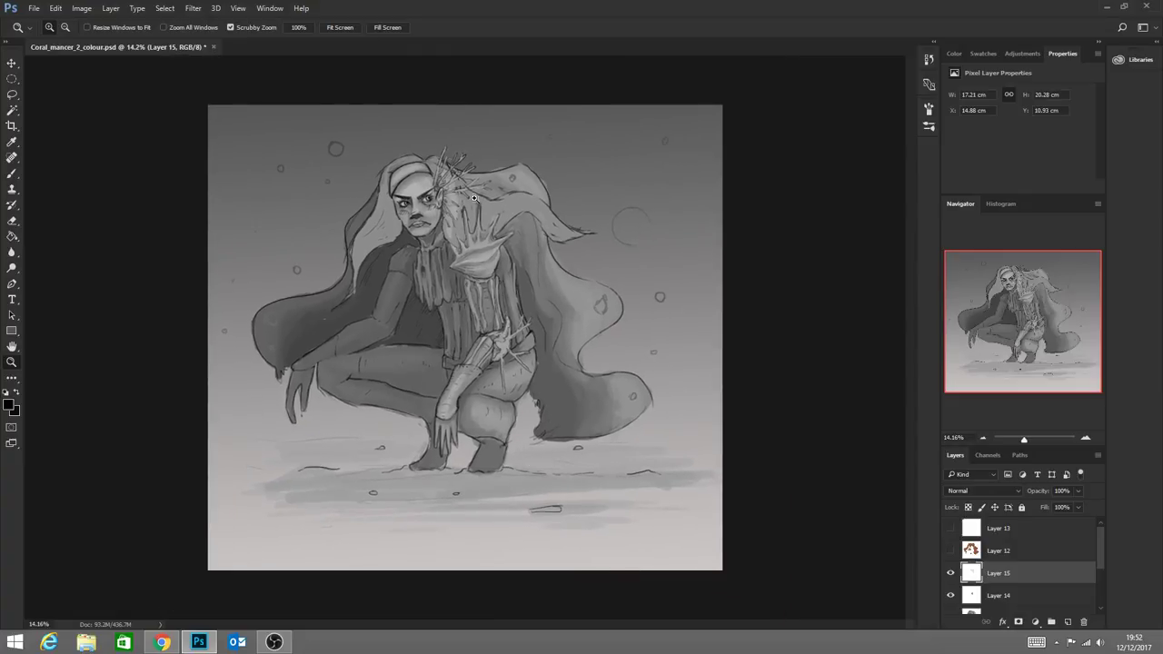
drag(418, 162, 480, 167)
click(16, 172)
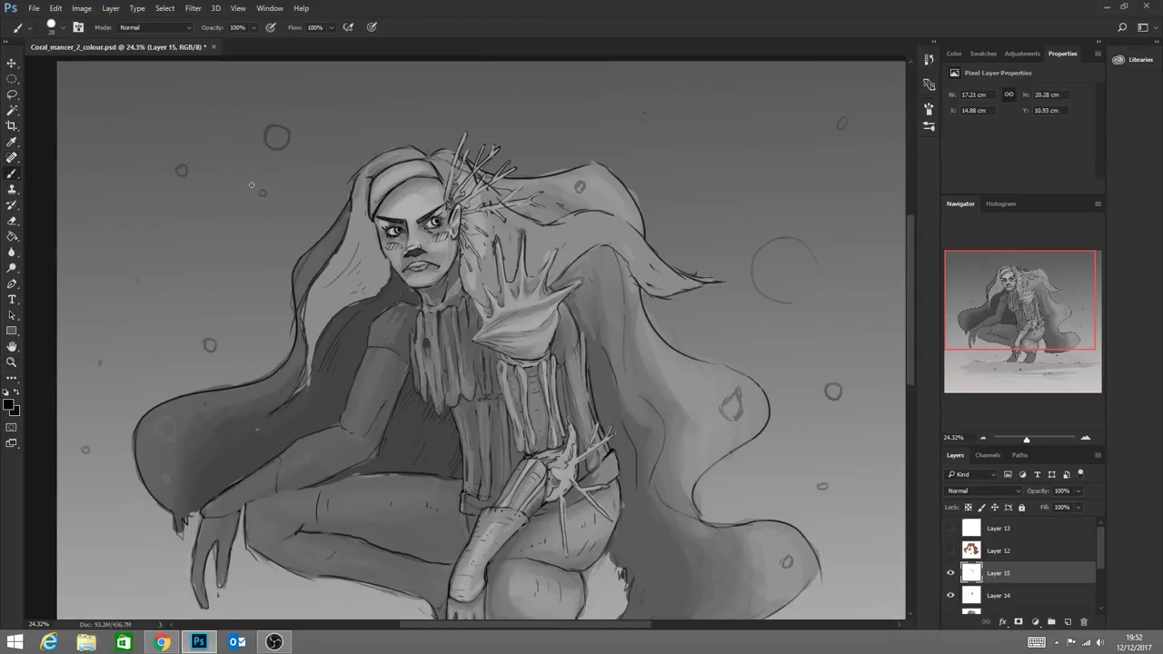
alt+click(390, 194)
drag(360, 197, 347, 260)
Set the brush size to 111 px and paint light strokes along the face-framing hair strand and the windblown lock behind the shoulder
click(79, 27)
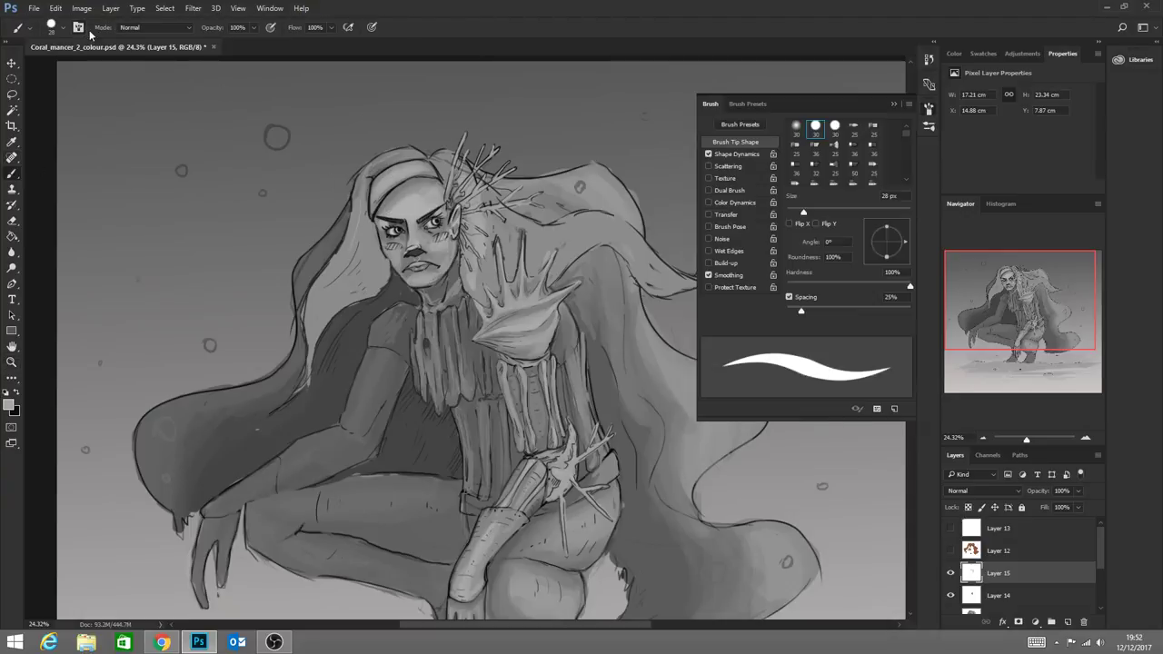
click(891, 101)
click(62, 27)
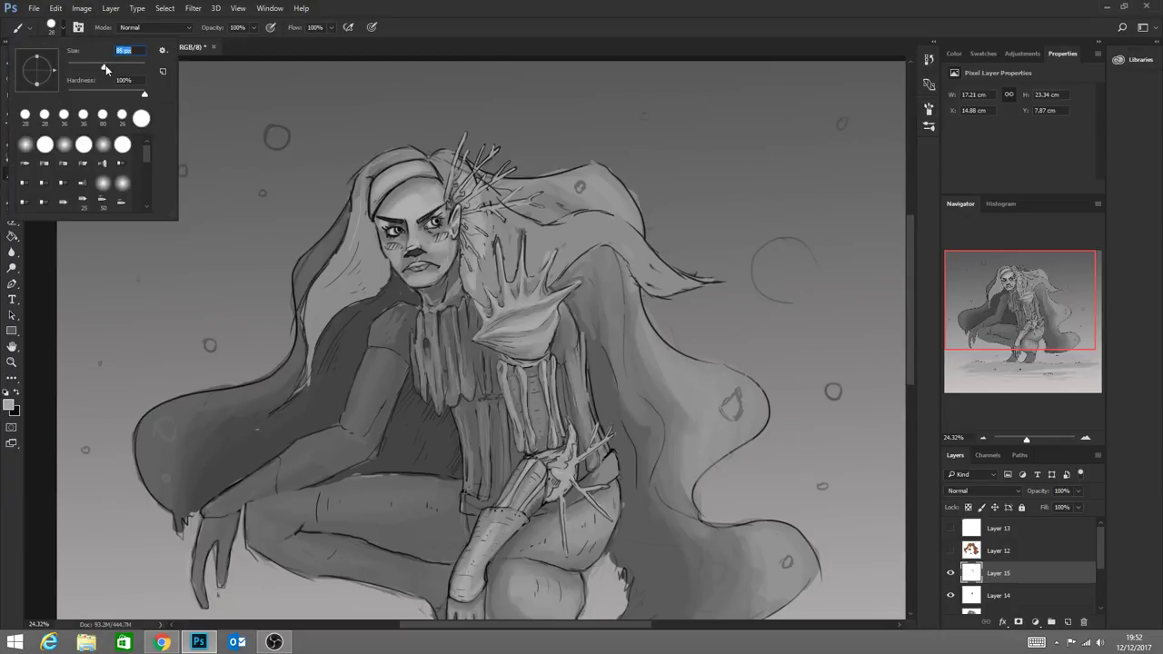
drag(105, 69, 109, 69)
mouse_move(363, 189)
mouse_down()
mouse_move(341, 271)
mouse_move(364, 191)
mouse_move(349, 251)
mouse_move(360, 194)
mouse_move(298, 304)
mouse_move(331, 271)
mouse_move(299, 388)
mouse_up()
mouse_move(342, 261)
mouse_down()
mouse_move(312, 301)
mouse_move(357, 230)
mouse_move(379, 162)
mouse_move(411, 158)
mouse_move(348, 212)
mouse_move(401, 159)
mouse_move(360, 248)
mouse_move(365, 179)
mouse_up()
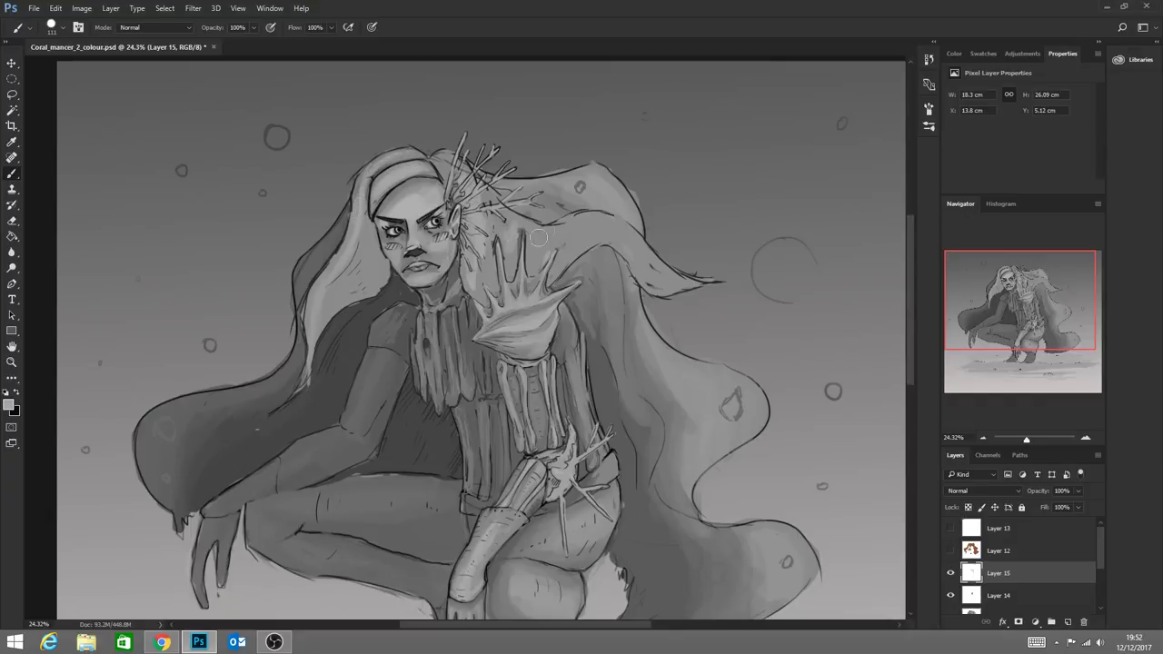
drag(556, 235, 623, 229)
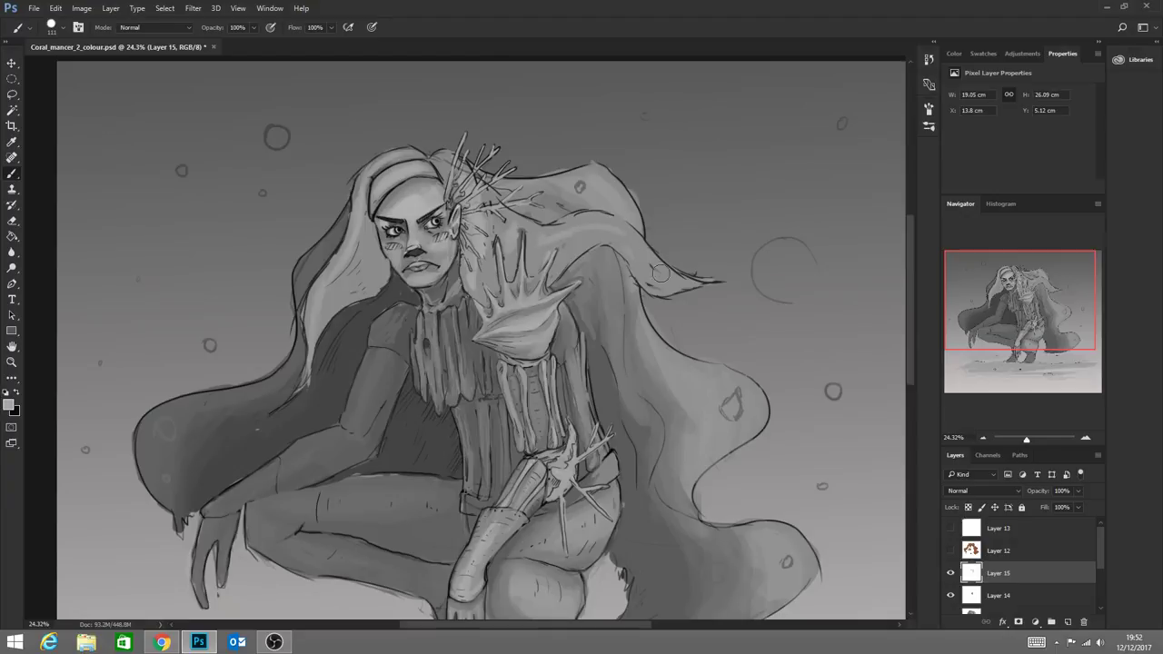
mouse_move(661, 273)
mouse_down()
mouse_move(671, 282)
mouse_move(627, 237)
mouse_up()
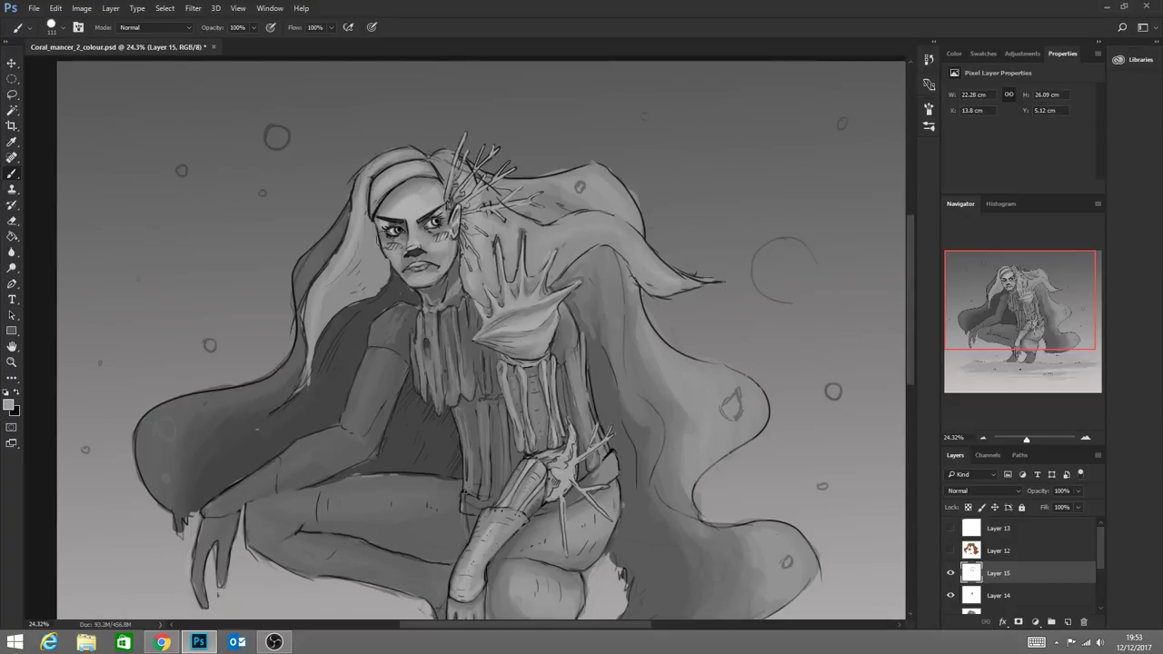
Sample hair greys to smooth the strand beside the face and shade the underside of the windblown lock towards its tip
alt+click(358, 263)
key(ctrl)
alt+click(371, 179)
mouse_move(654, 292)
mouse_down()
mouse_move(650, 270)
mouse_move(633, 262)
mouse_up()
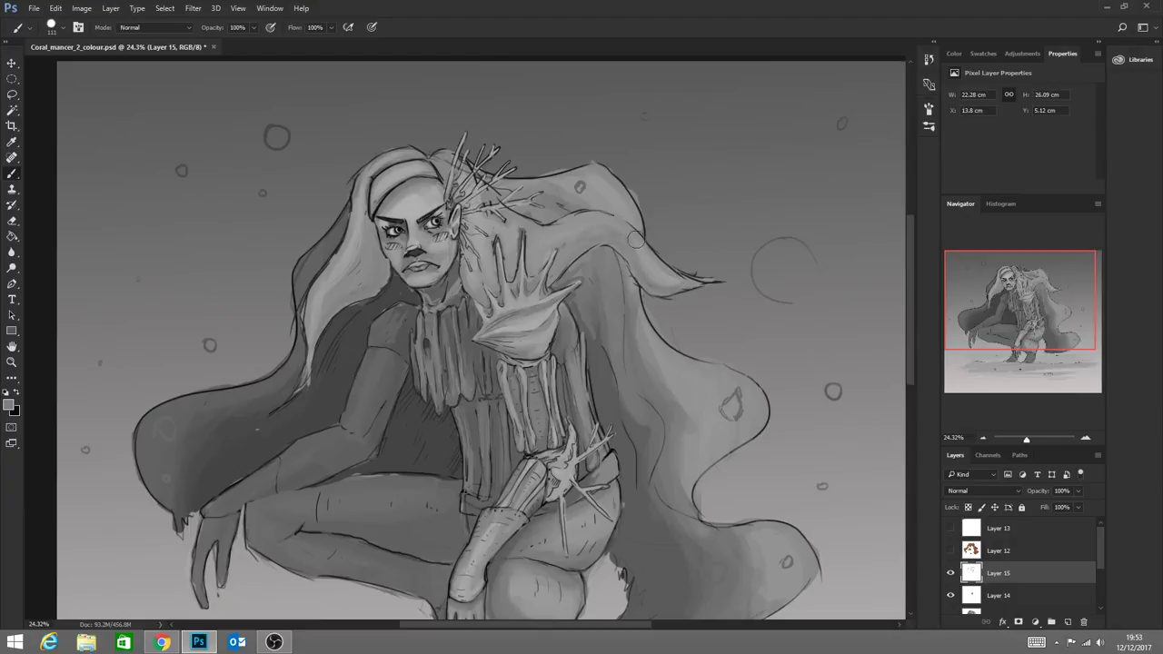
key(alt)
alt+click(588, 227)
drag(638, 269, 687, 284)
Resample light and mid hair greys and blend the windblown lock's tip and the strand beside the cheek
key(alt)
alt+click(544, 252)
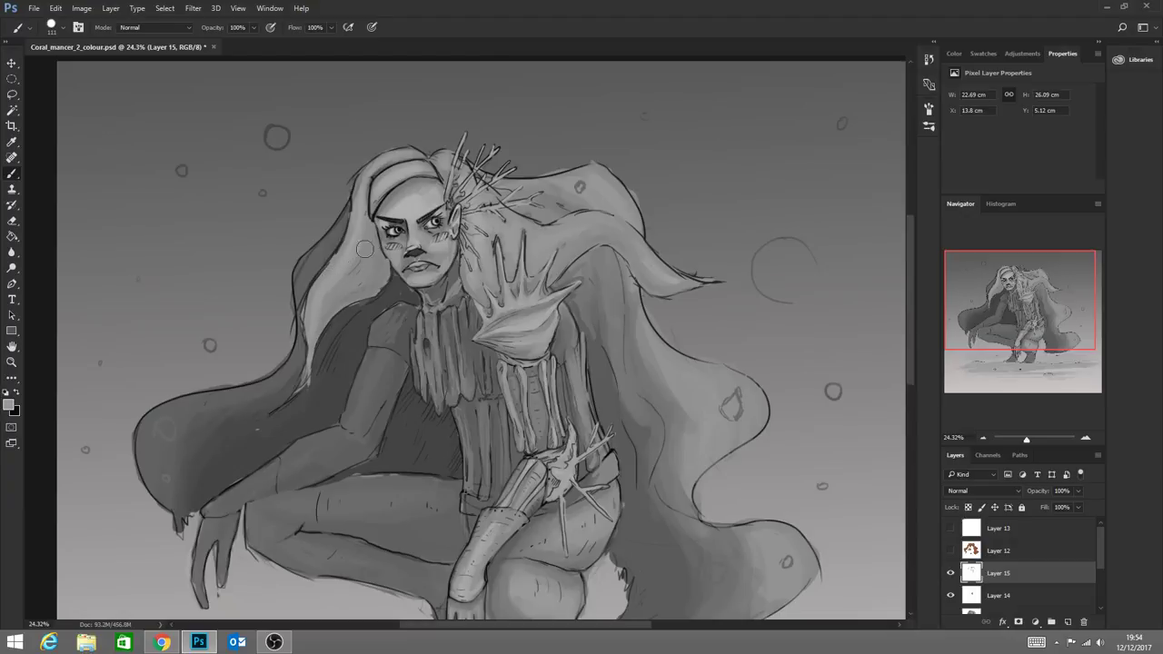
key(alt)
alt+click(372, 179)
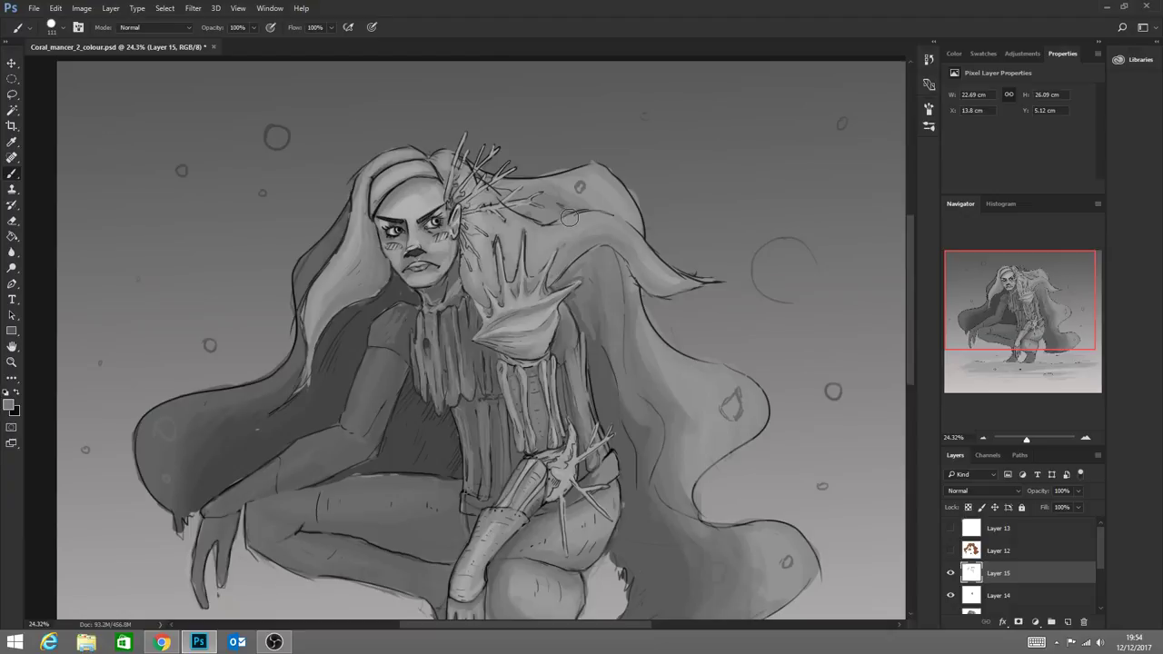
key(alt)
mouse_move(678, 287)
mouse_down()
mouse_move(705, 281)
mouse_move(655, 283)
mouse_up()
alt+click(380, 256)
alt+click(360, 294)
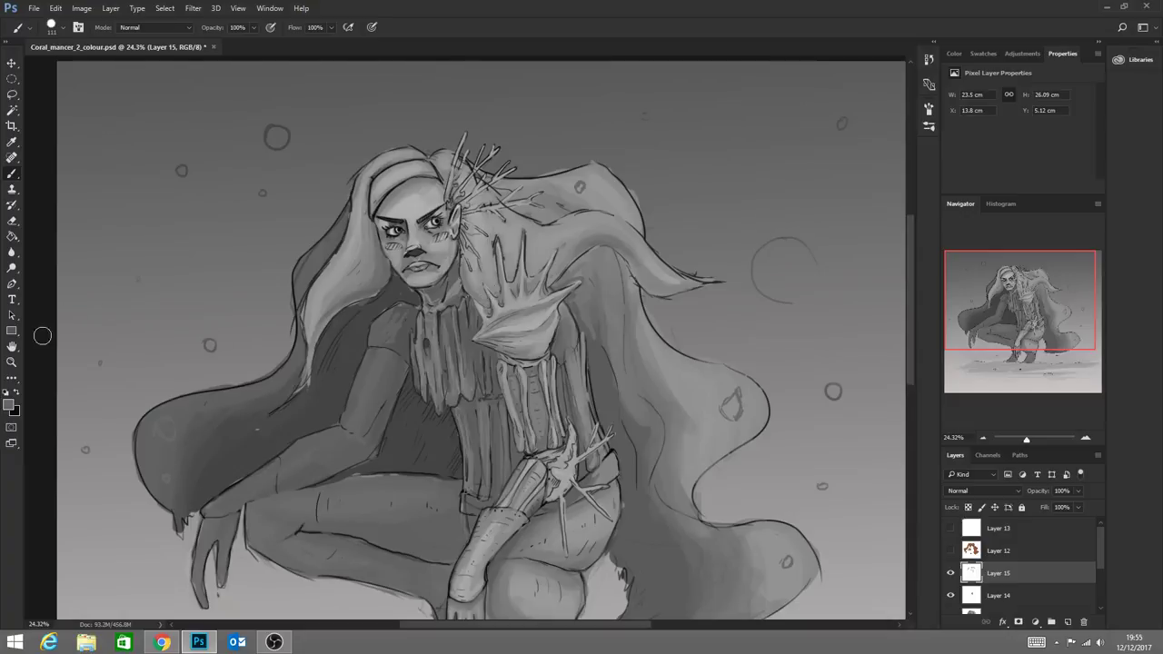
Sample a grey from the hair and lighten the cloak's dark outer band beside the hair and along its upper edge
click(12, 362)
drag(418, 506, 457, 475)
drag(455, 368, 417, 339)
drag(405, 233, 380, 194)
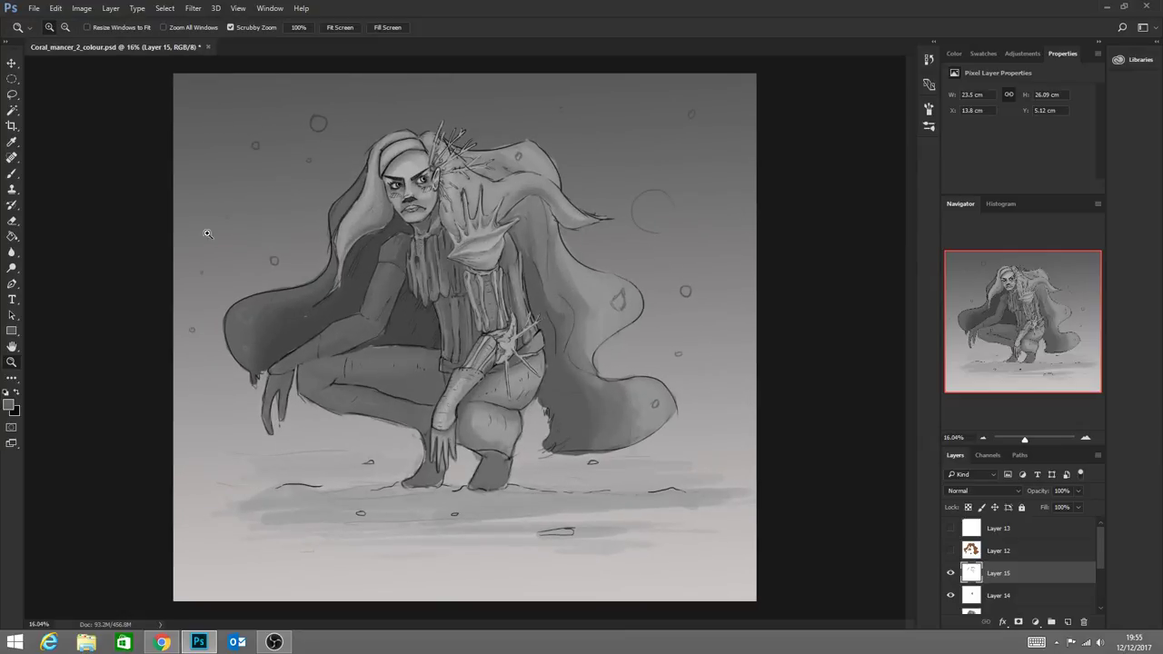
click(12, 172)
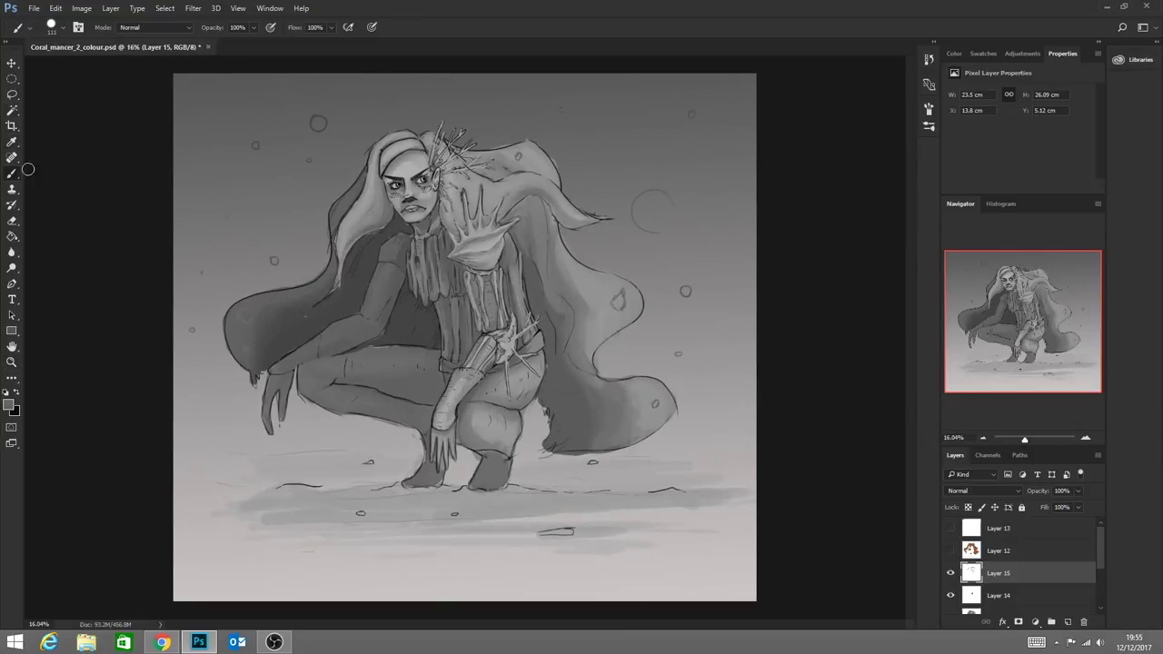
alt+click(367, 177)
drag(364, 174, 347, 197)
drag(326, 280, 287, 296)
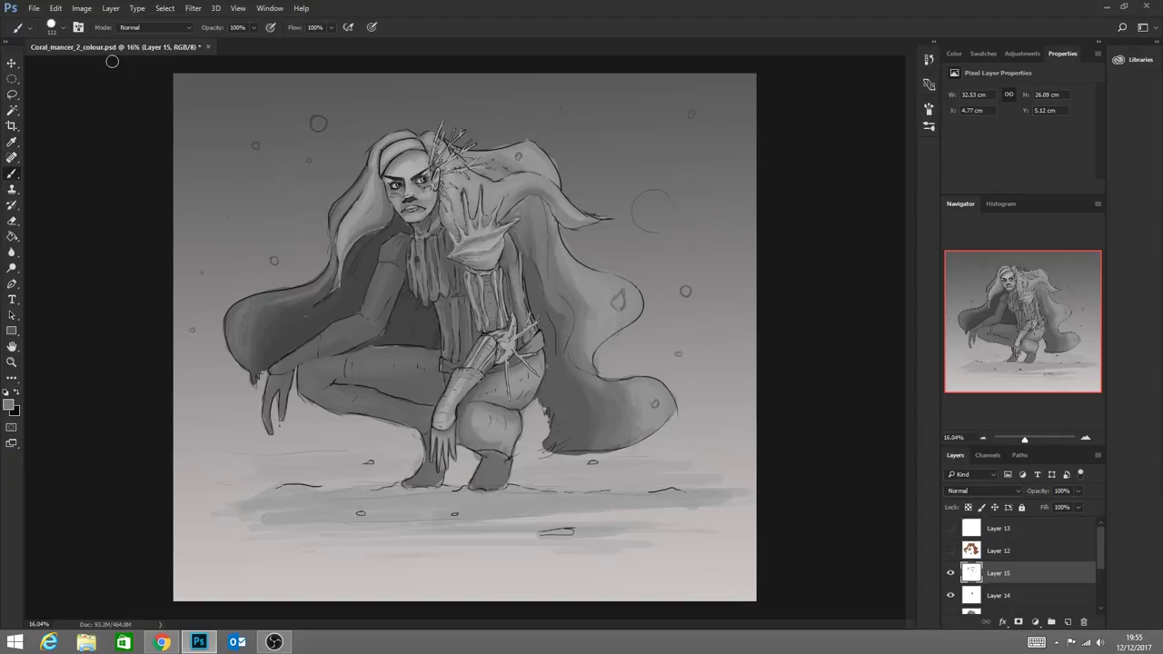
Set the brush size to 354 px and shade the cloak's inner folds and lower trailing hem with sampled dark greys
click(63, 27)
drag(109, 70, 127, 70)
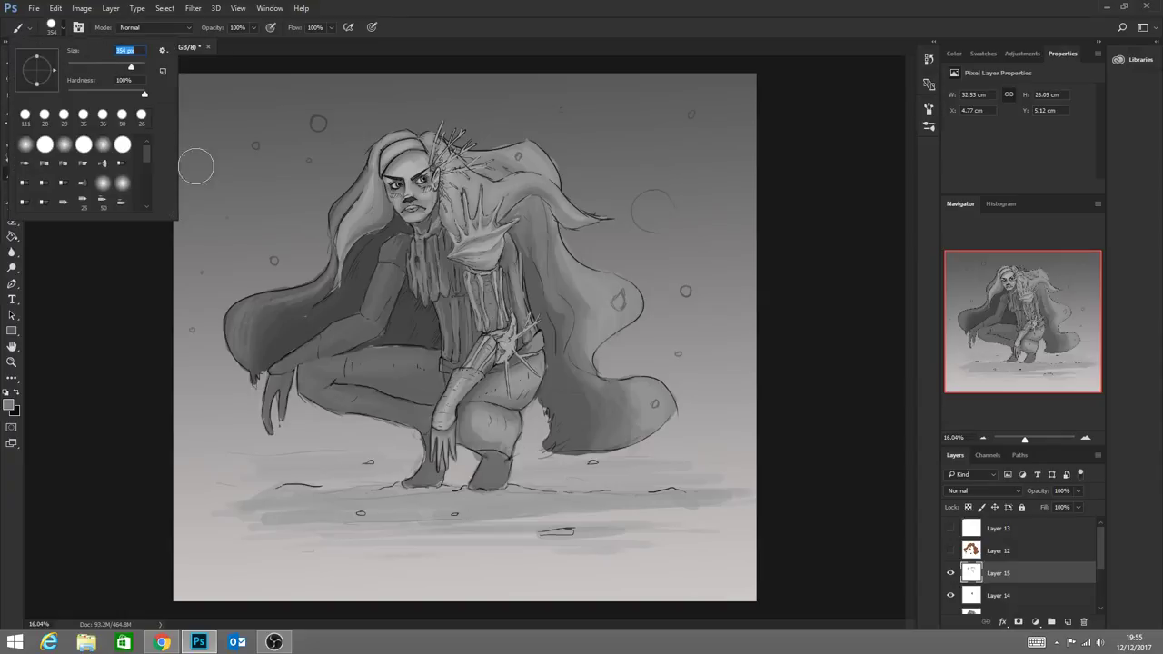
click(259, 306)
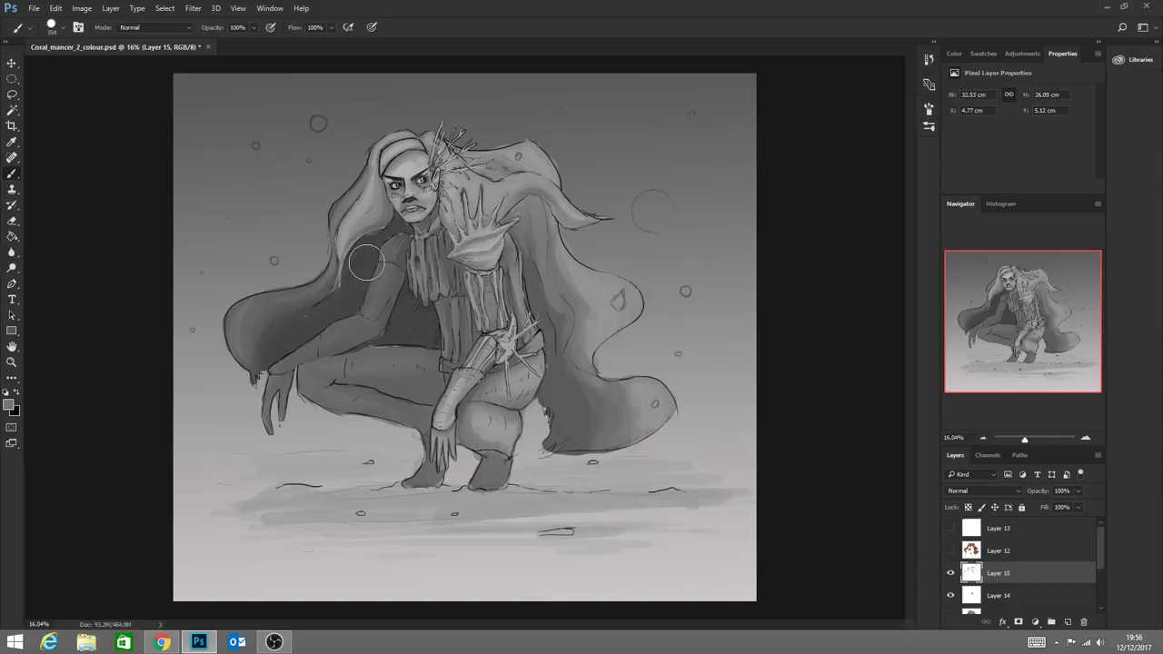
key(alt)
alt+click(375, 245)
alt+click(270, 336)
alt+click(349, 245)
mouse_move(557, 419)
mouse_down()
mouse_move(569, 370)
mouse_move(591, 400)
mouse_move(584, 441)
mouse_move(616, 414)
mouse_up()
key(alt)
View the whole painting at a small size and compare it with Layer 15 hidden and shown
click(11, 361)
mouse_move(433, 385)
mouse_down()
mouse_move(392, 390)
mouse_move(409, 387)
mouse_up()
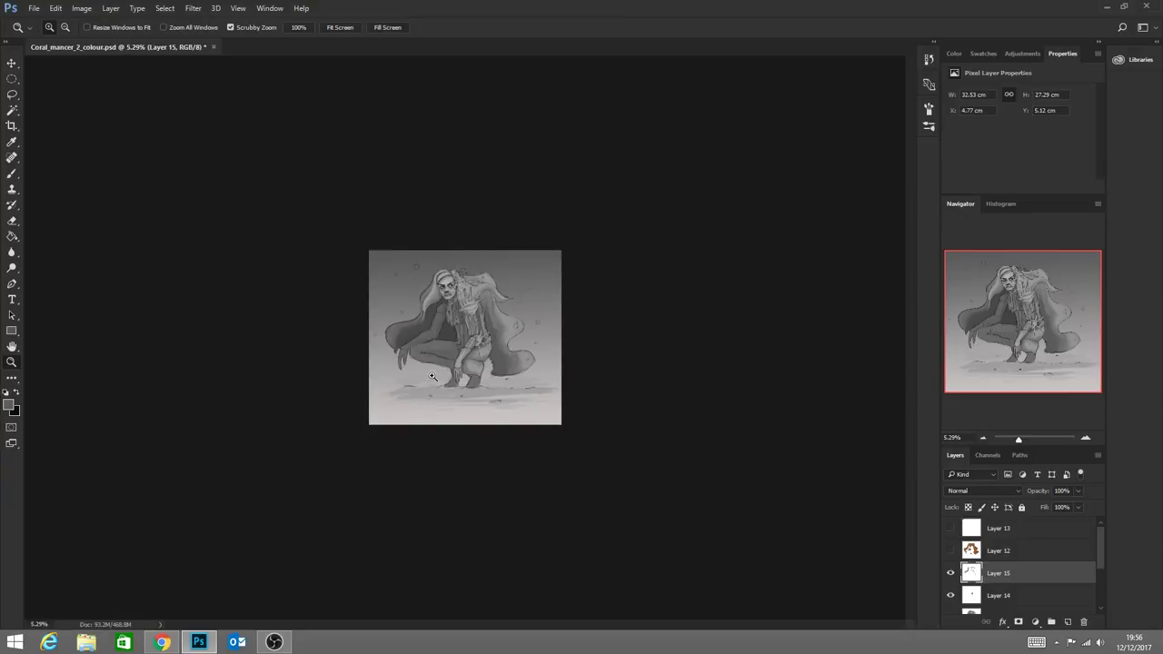
drag(467, 331, 486, 356)
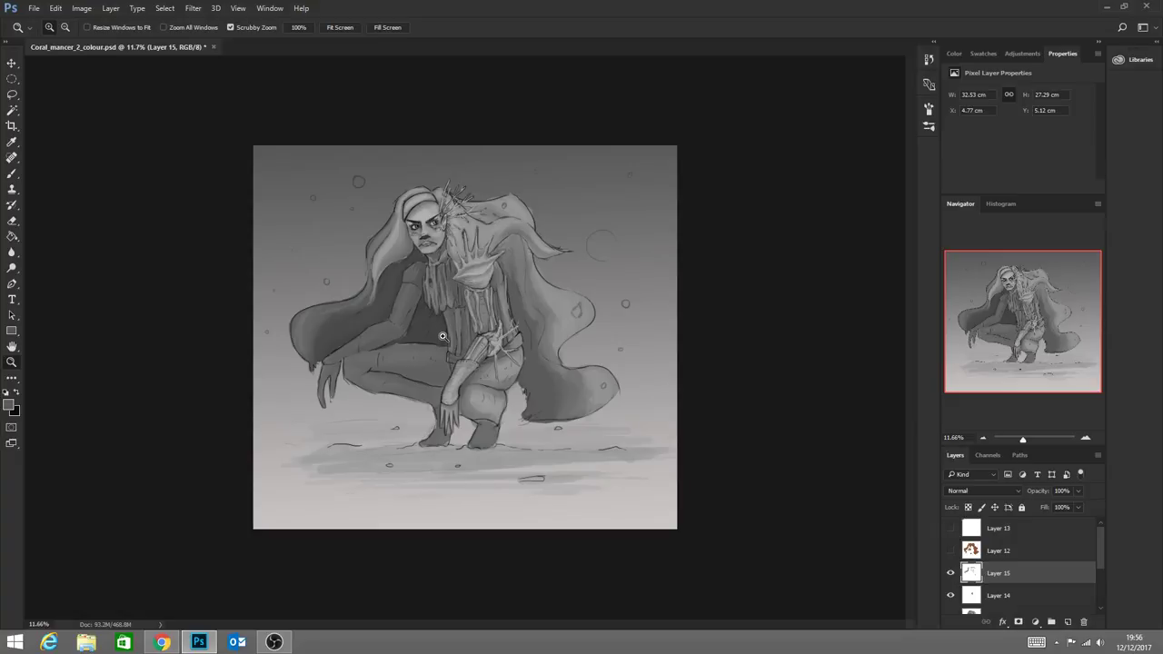
click(951, 573)
click(950, 573)
click(951, 573)
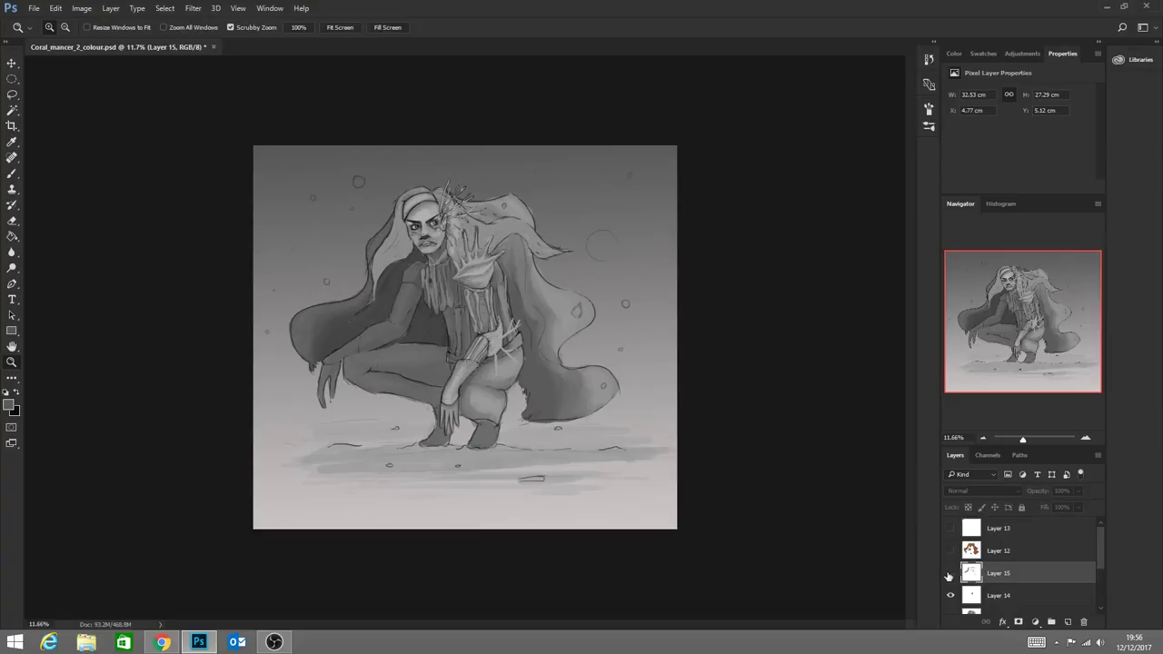
click(950, 574)
click(947, 573)
click(948, 574)
click(946, 574)
click(946, 574)
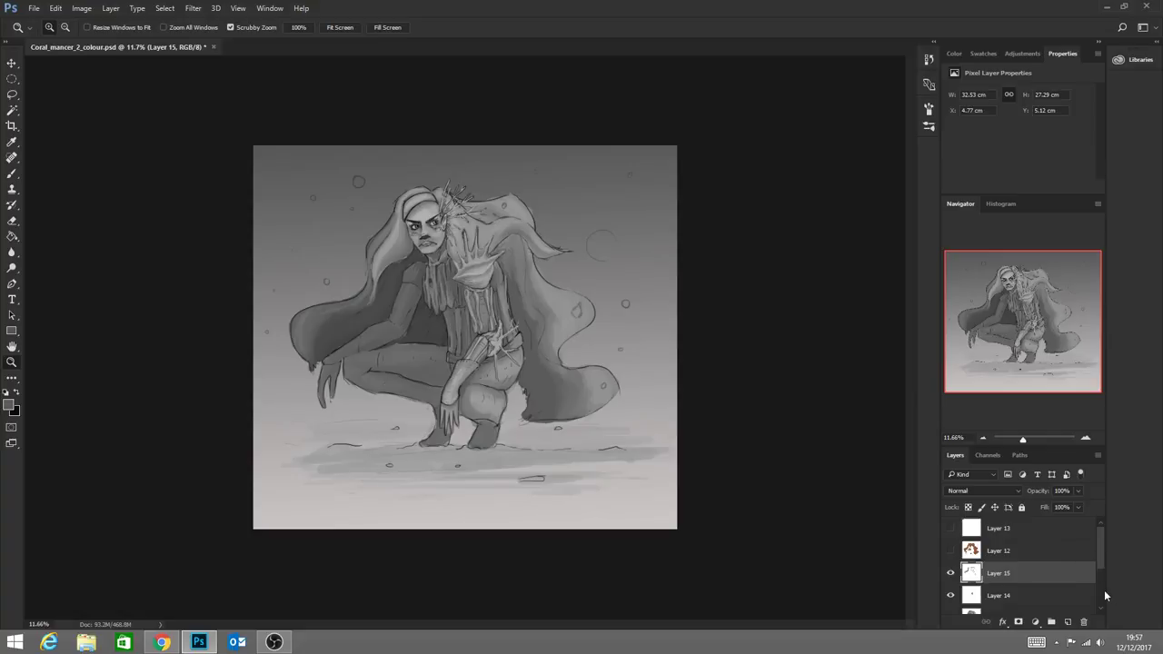
Add a new layer above Layer 15, and switch to Chrome to view the leafy seadragon reference photos
click(1068, 622)
click(162, 643)
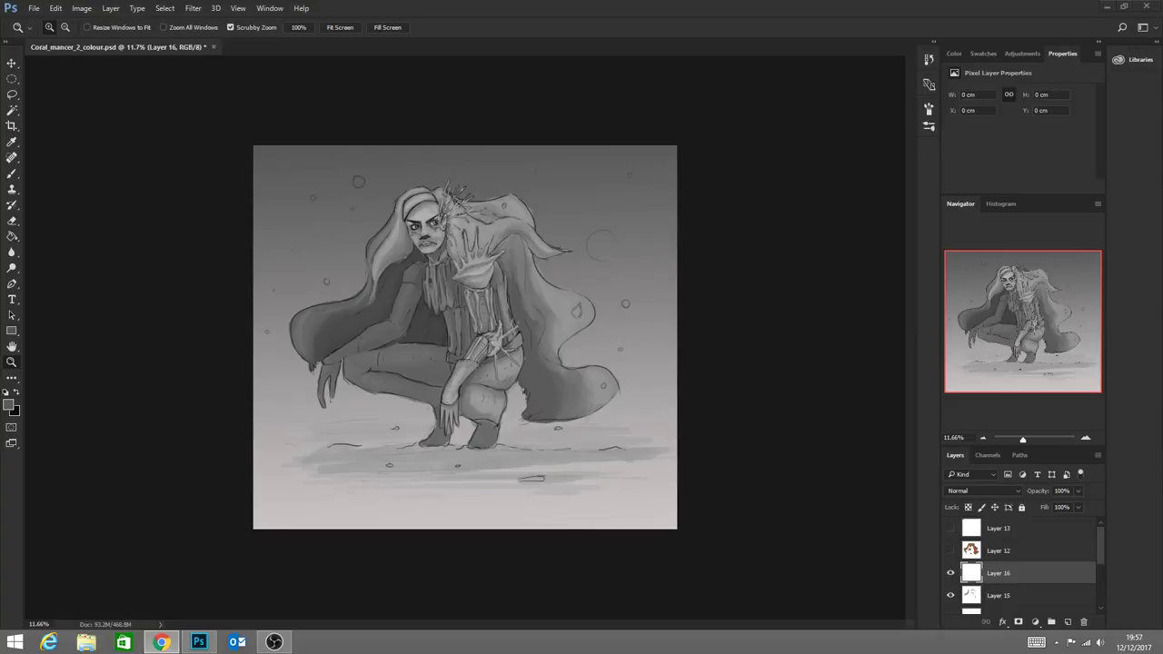
drag(1162, 44, 82, 0)
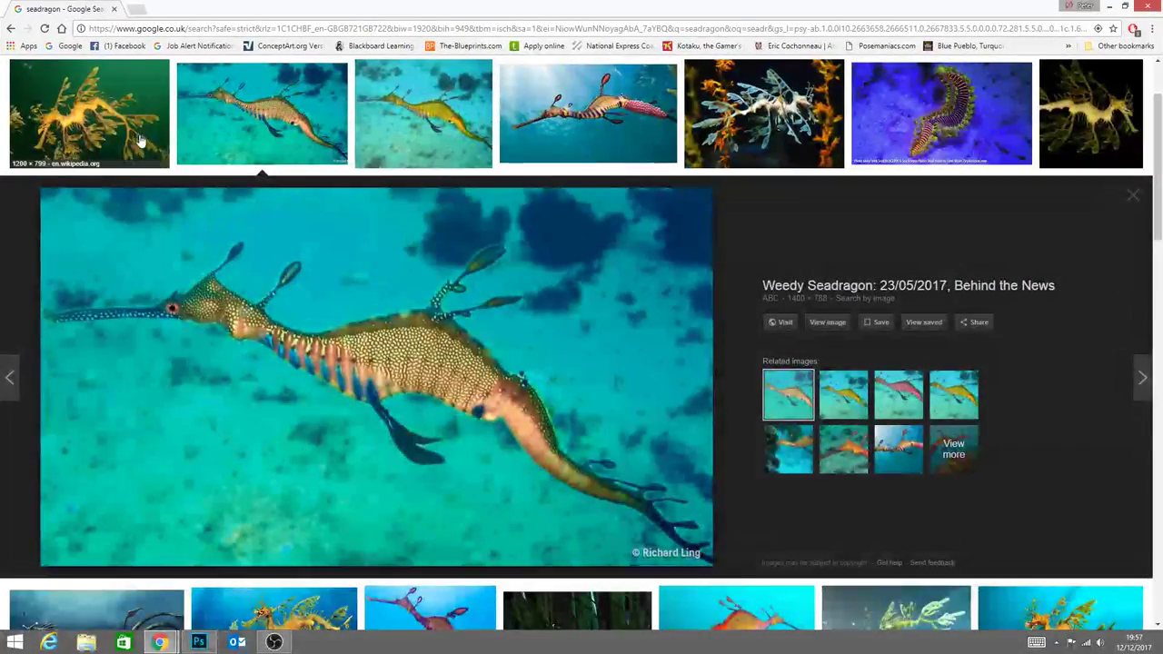
click(781, 103)
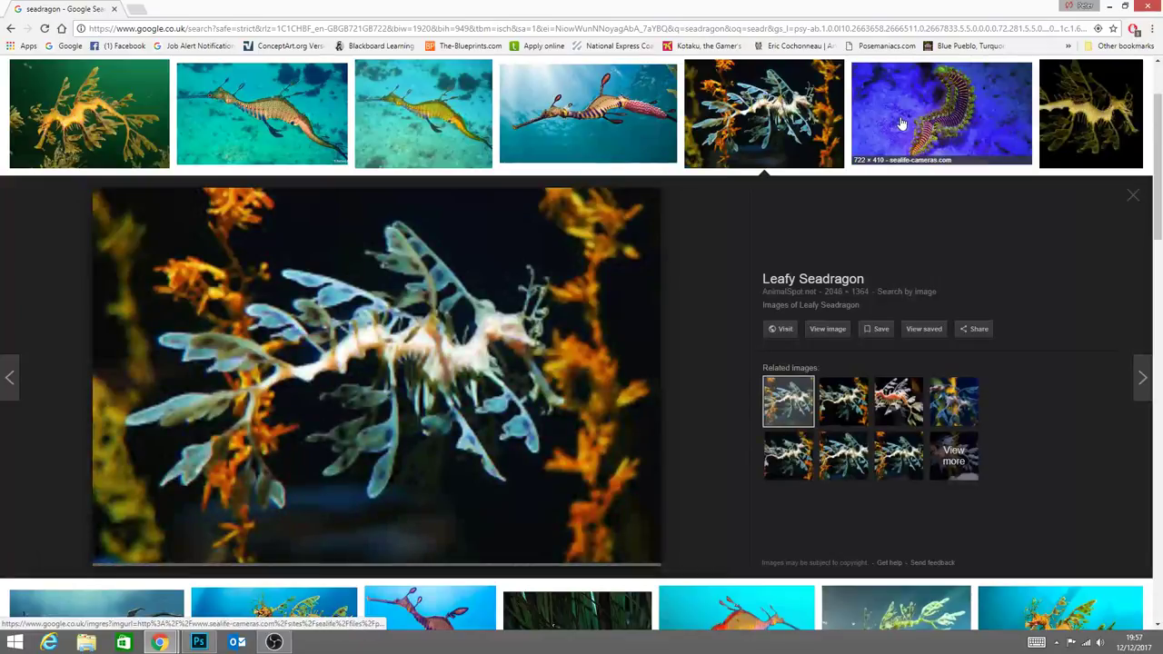
click(106, 109)
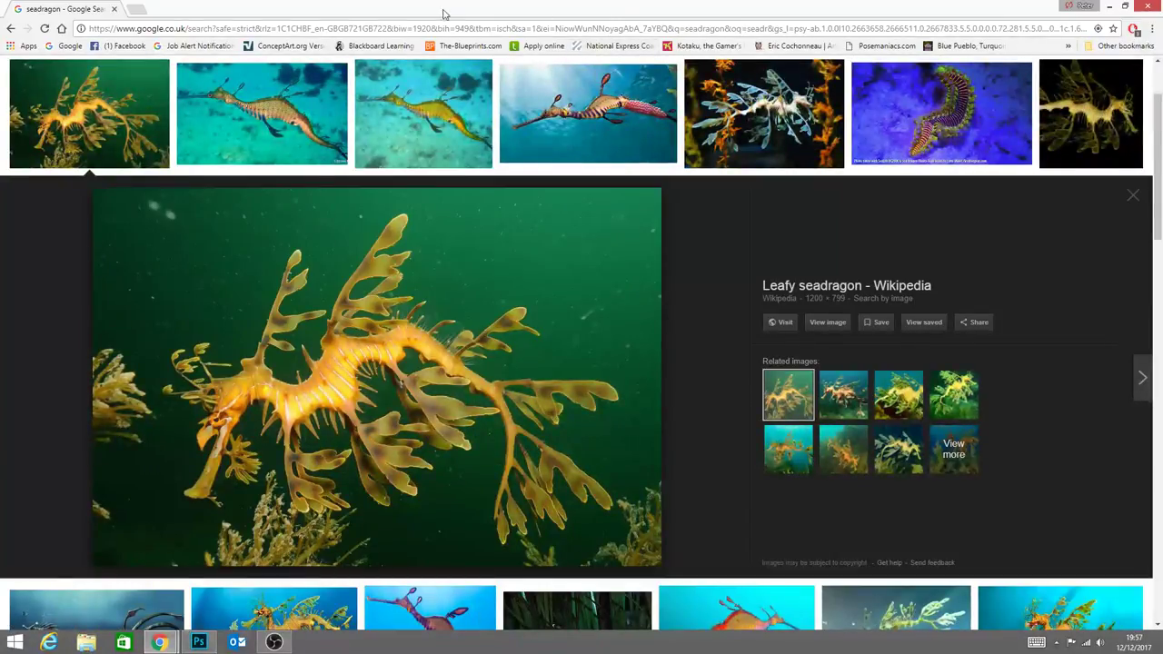
drag(269, 7, 1162, 273)
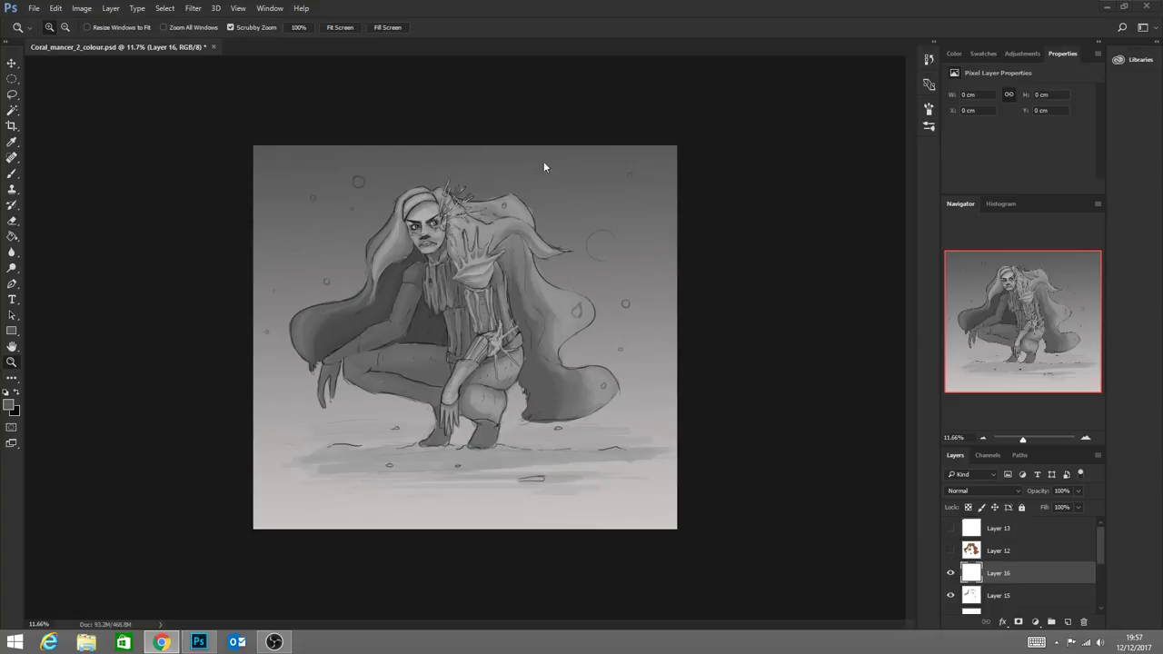
click(518, 405)
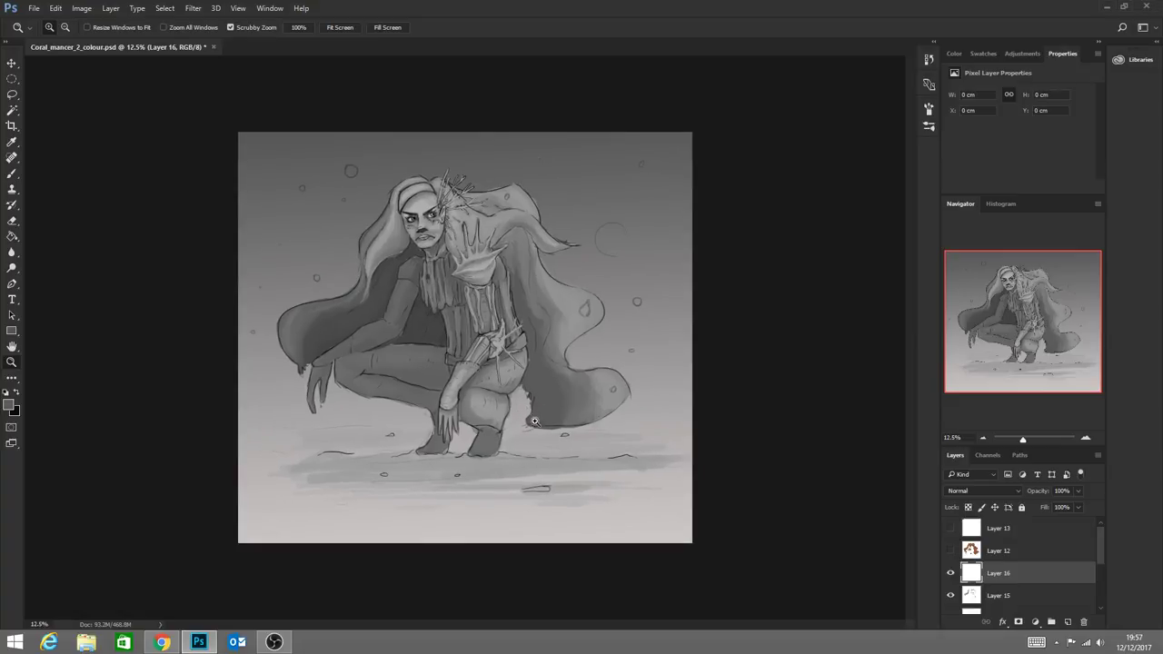
click(1067, 624)
drag(1015, 578, 1083, 622)
Compare the painting with Layer 12's colours shown and hidden, and inspect the torso and sleeve up close
click(950, 551)
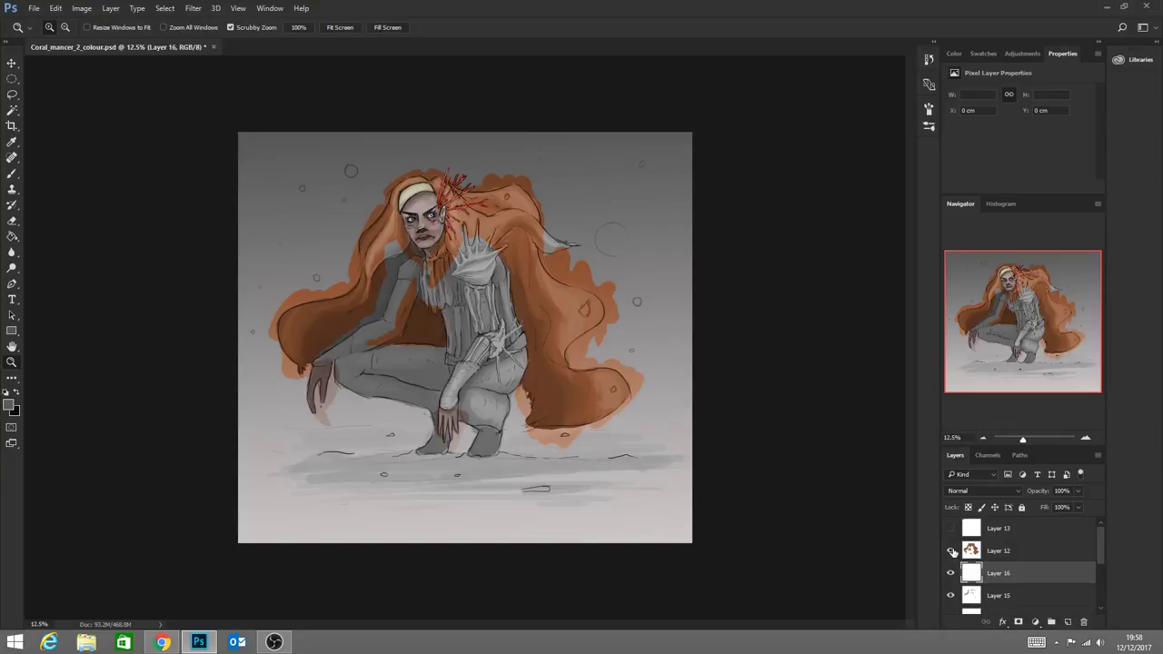
click(951, 551)
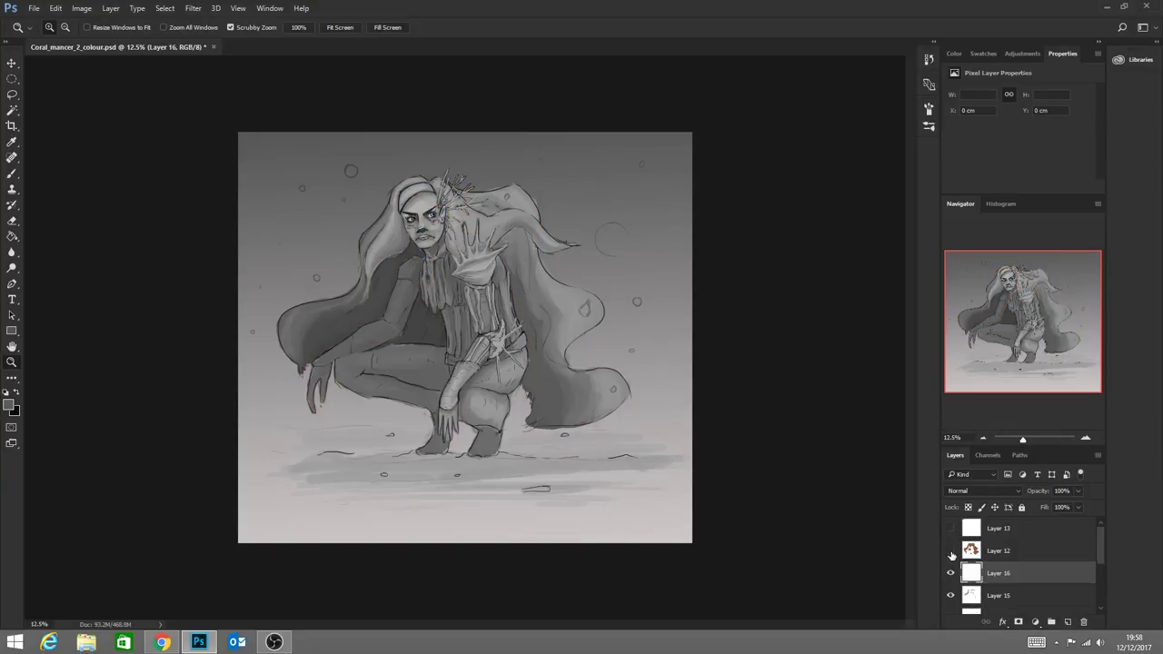
click(950, 551)
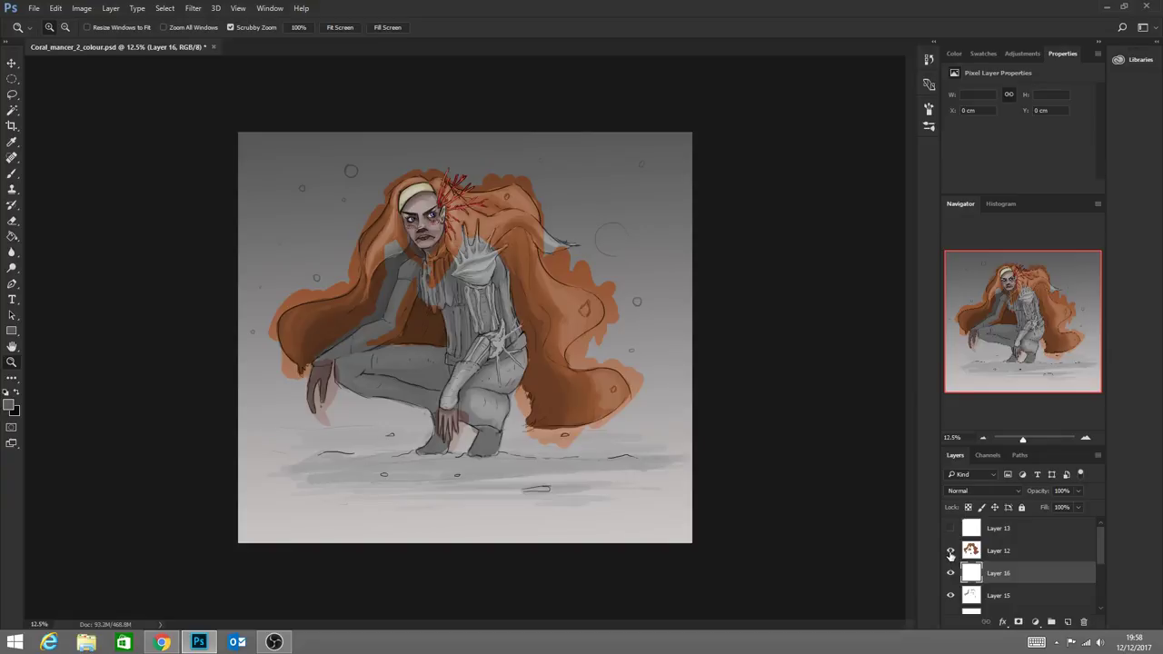
click(950, 552)
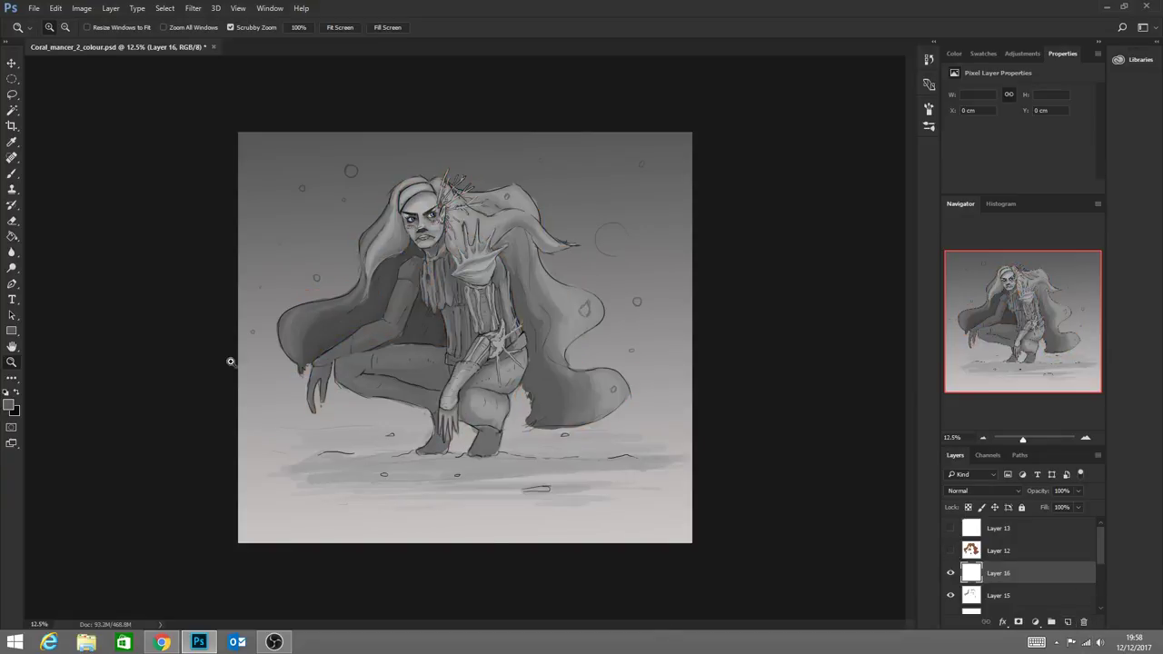
drag(419, 359, 700, 316)
drag(908, 330, 903, 309)
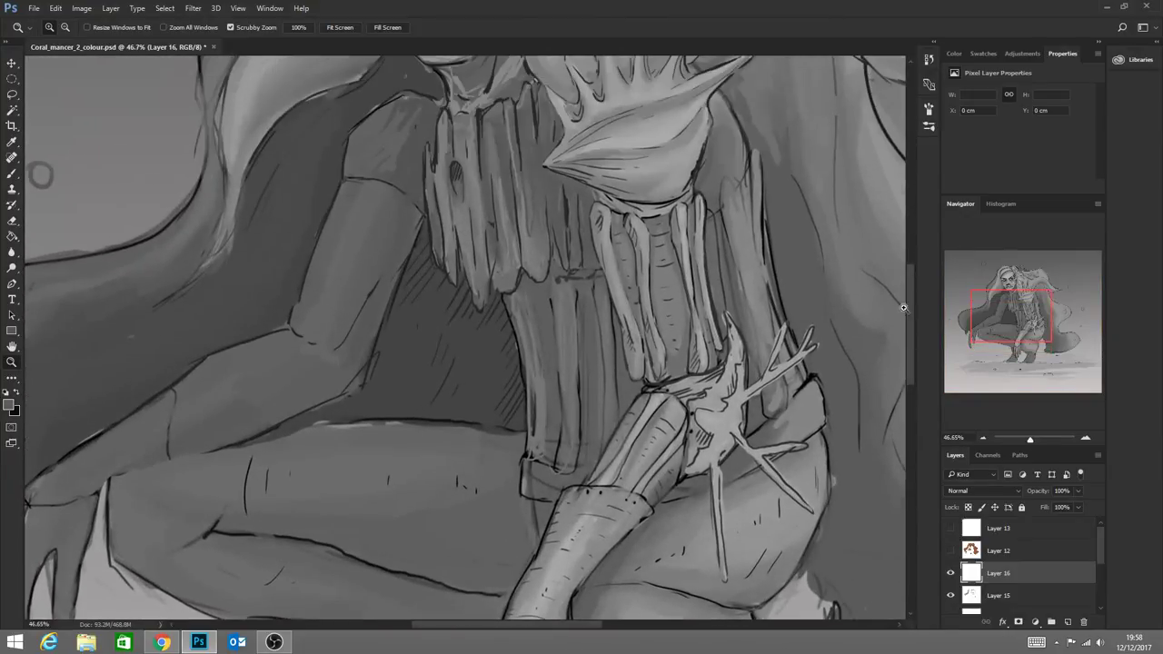
Set up a 25 px hard round brush with Shape Dynamics on and Transfer turned off
click(12, 173)
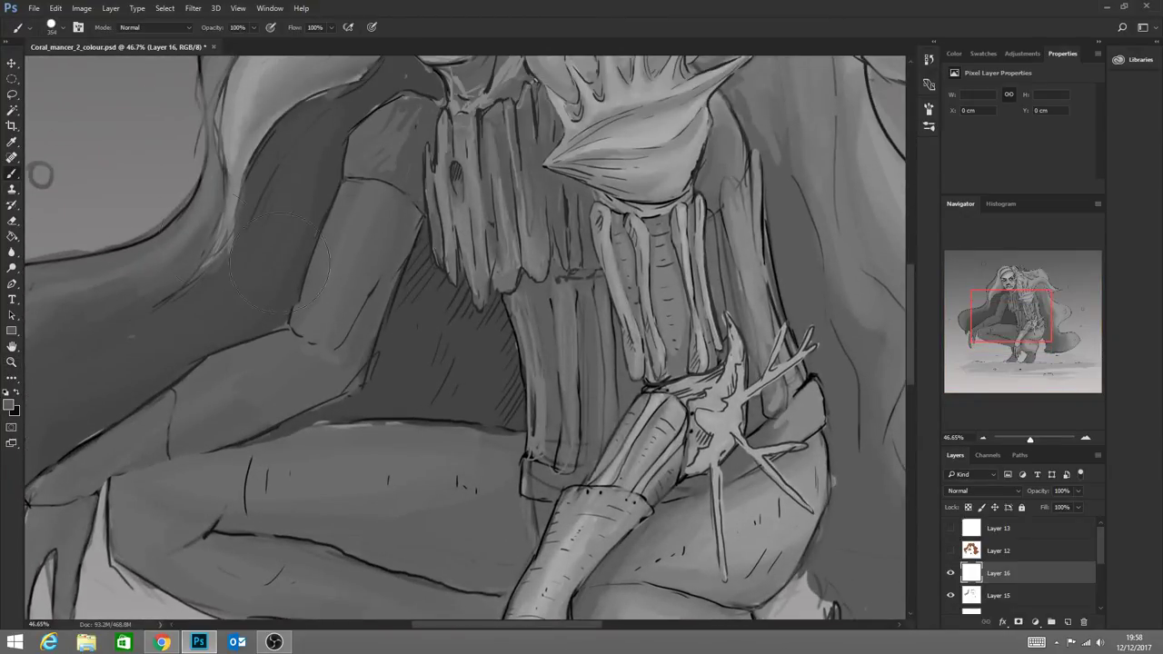
click(62, 28)
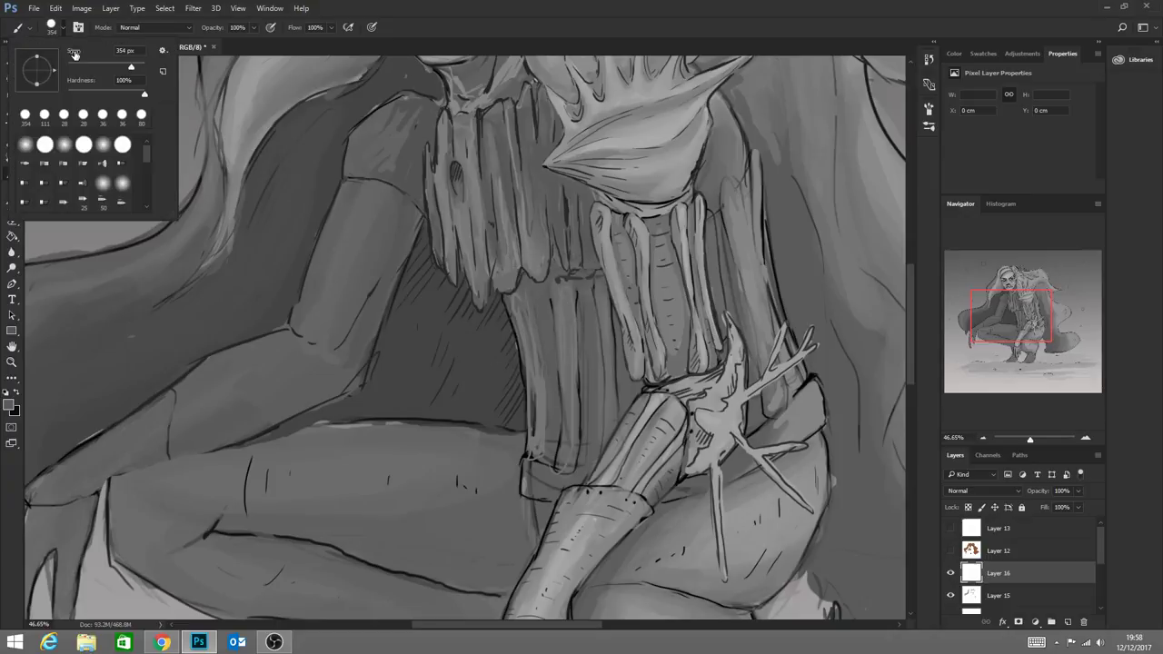
drag(131, 67, 82, 69)
click(78, 27)
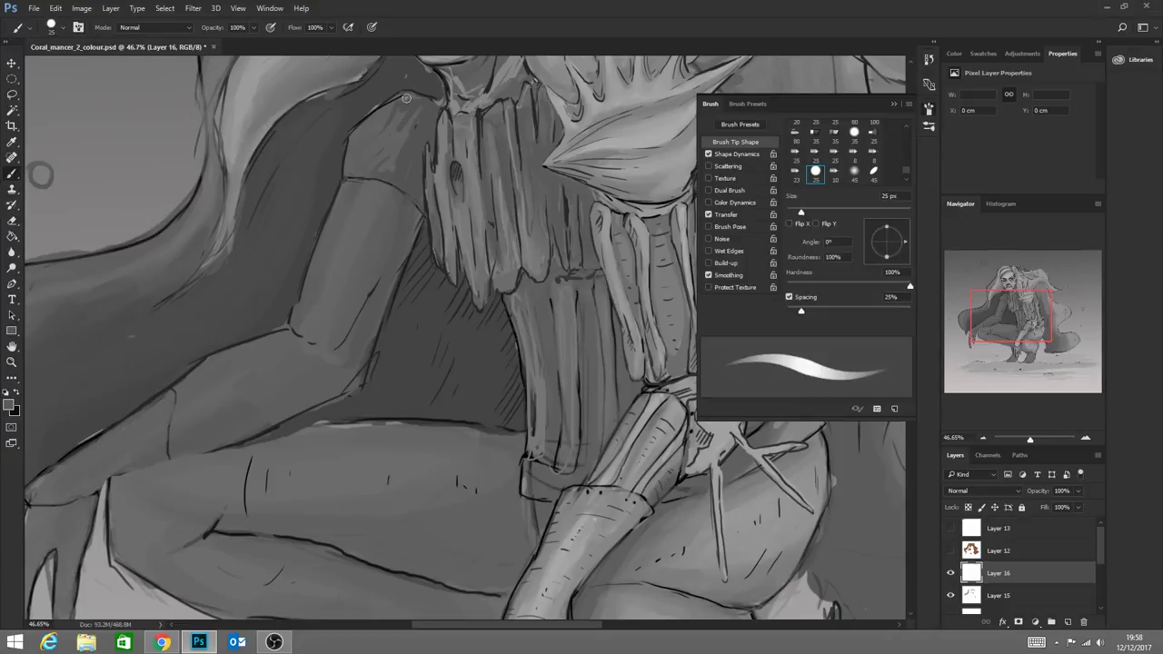
click(708, 216)
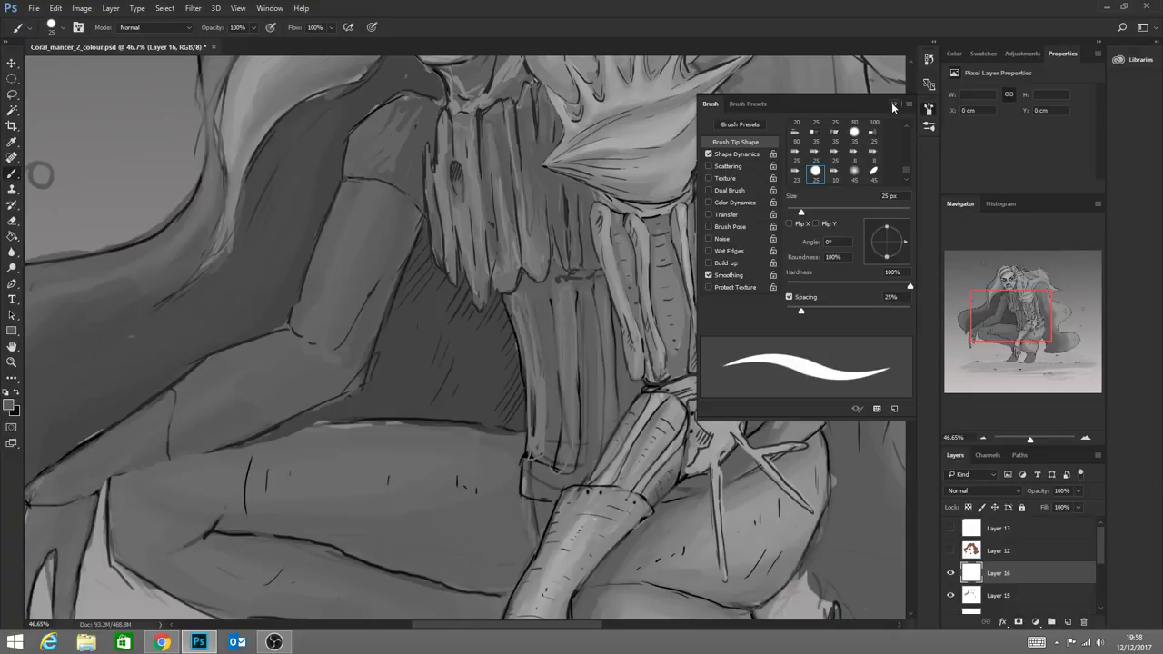
click(893, 103)
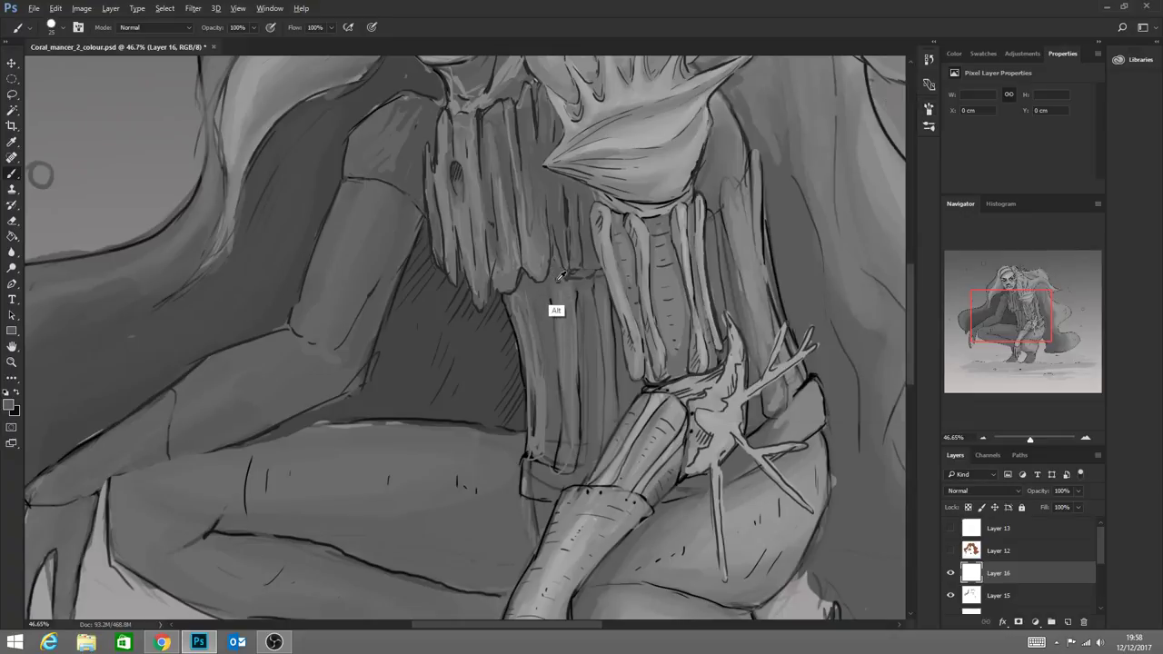
Paint over the sketch lines at the torso's waist seam with sampled greys and foreground colour 515151
alt+click(561, 277)
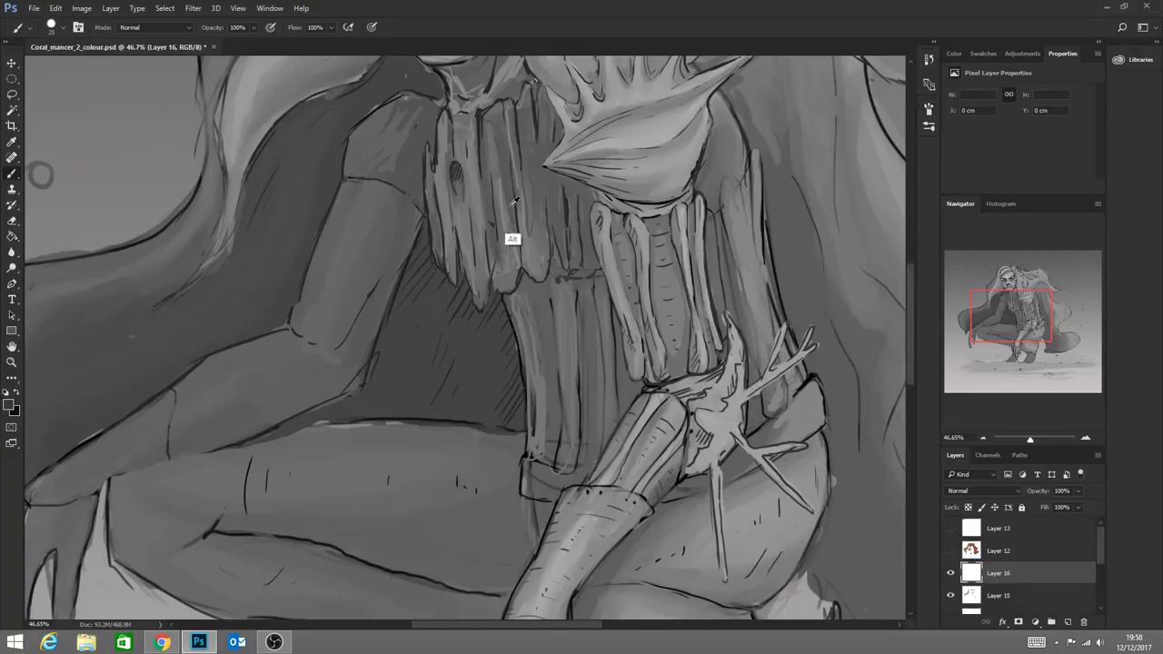
alt+click(488, 182)
drag(505, 298, 514, 300)
drag(553, 232, 556, 279)
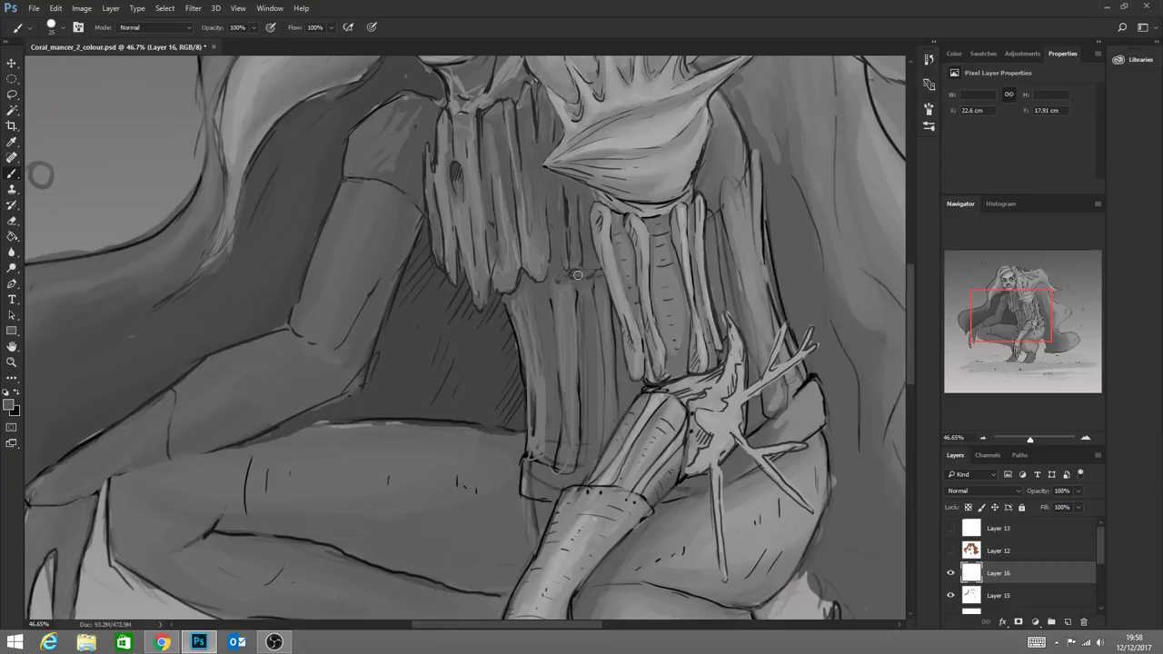
click(10, 405)
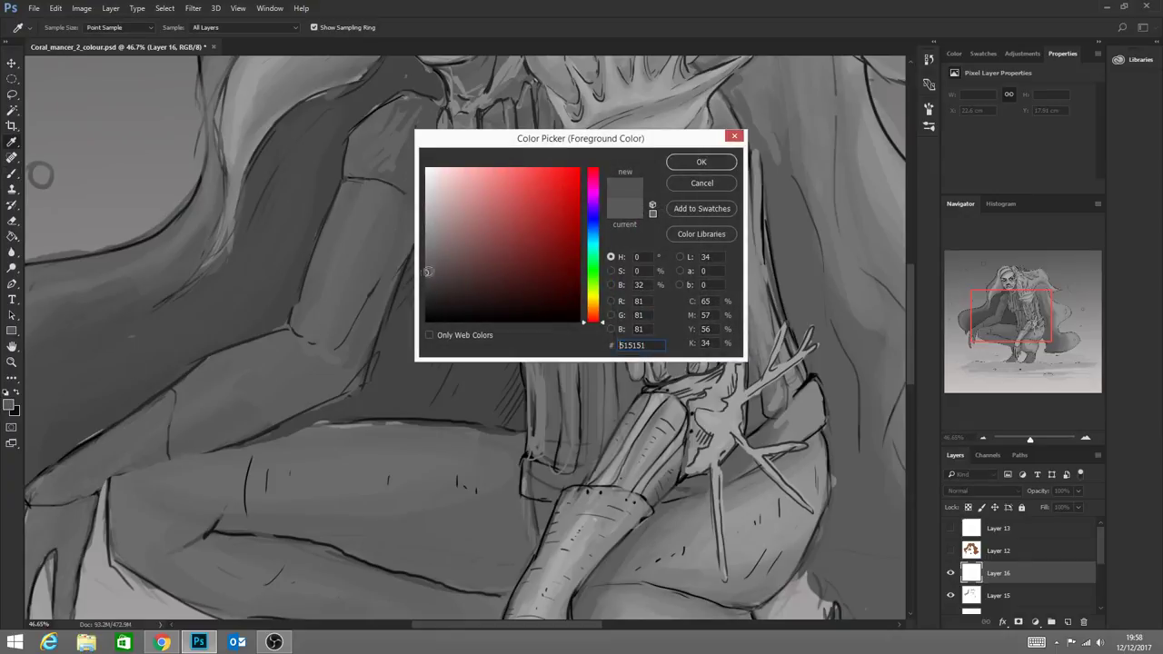
click(701, 161)
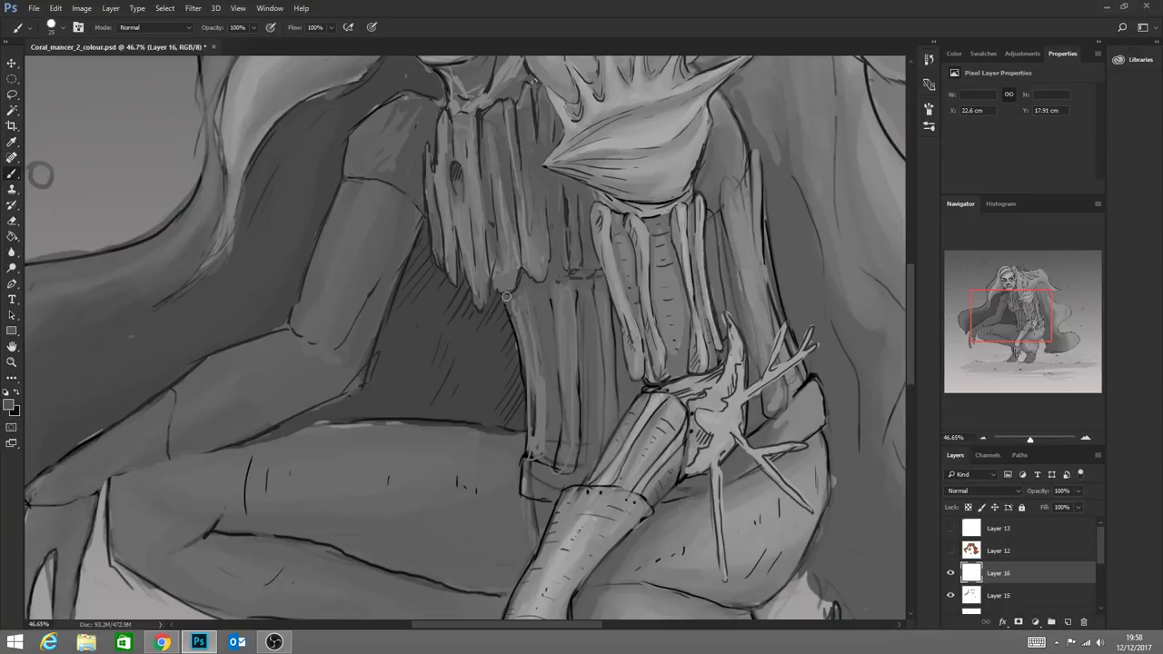
drag(513, 295, 523, 267)
drag(568, 280, 573, 269)
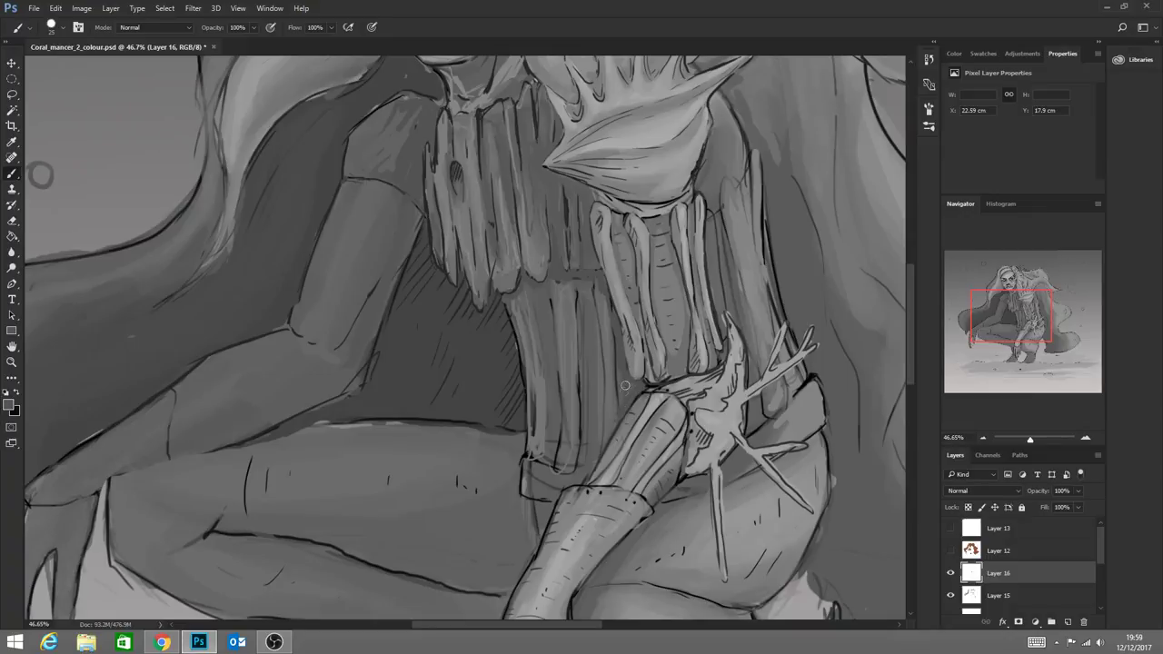
Fill the gaps between the lower torso strips with dark grey, and sample a grey from the middle strip
drag(621, 402, 618, 367)
drag(586, 279, 594, 442)
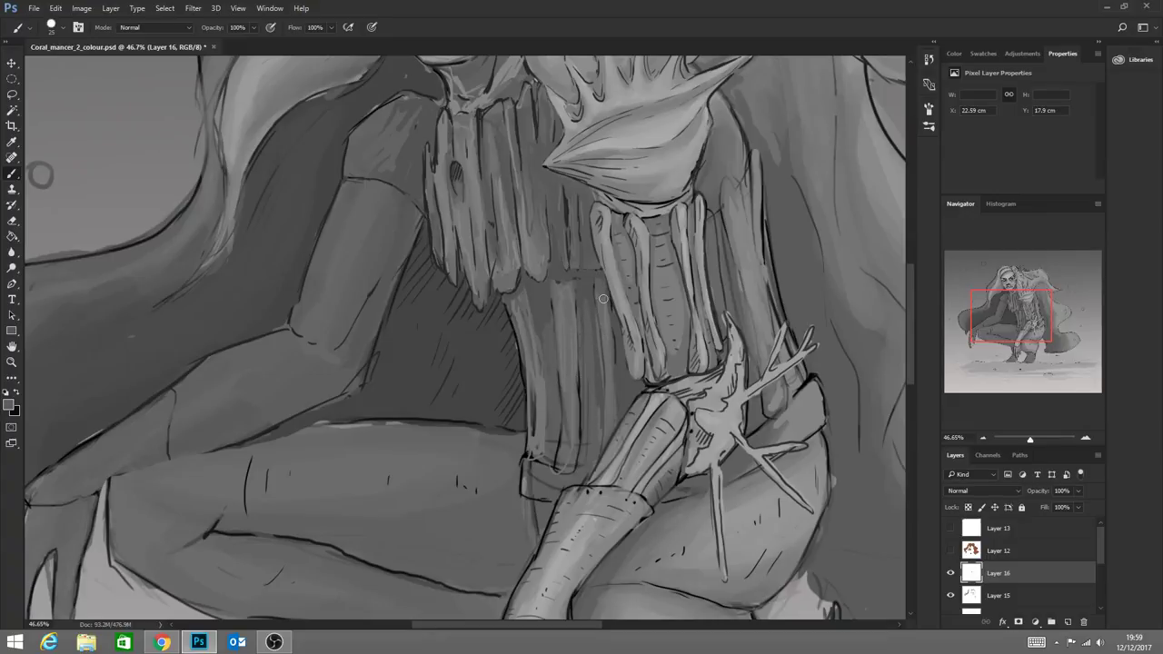
drag(601, 285, 608, 358)
drag(607, 316, 610, 389)
drag(555, 307, 557, 338)
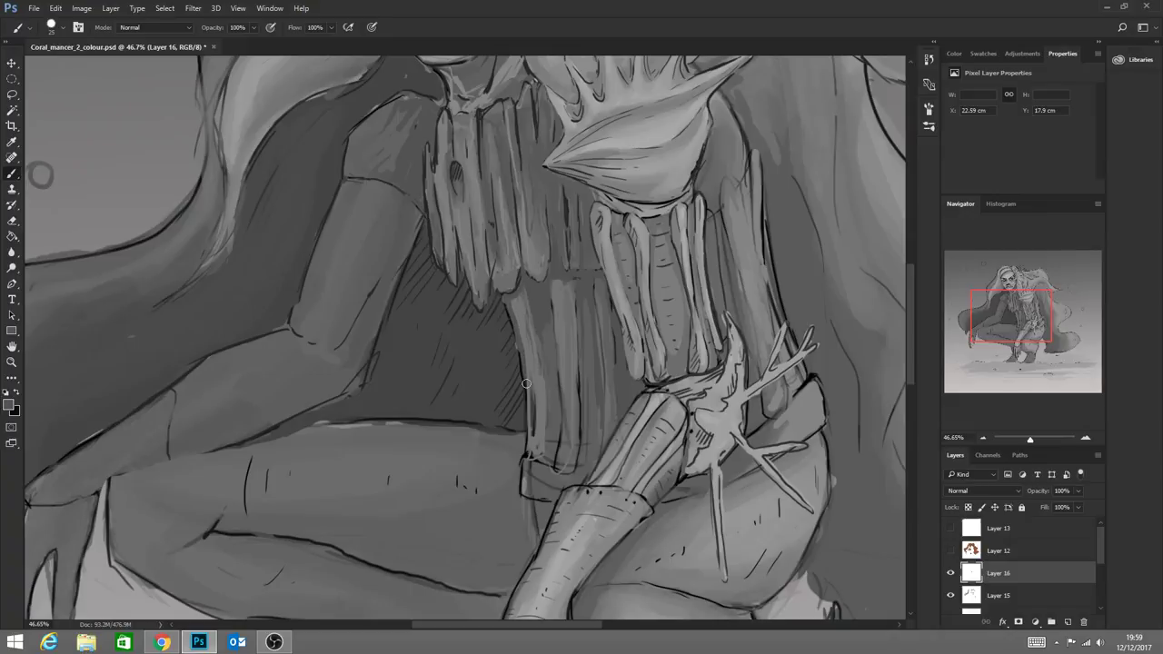
key(alt)
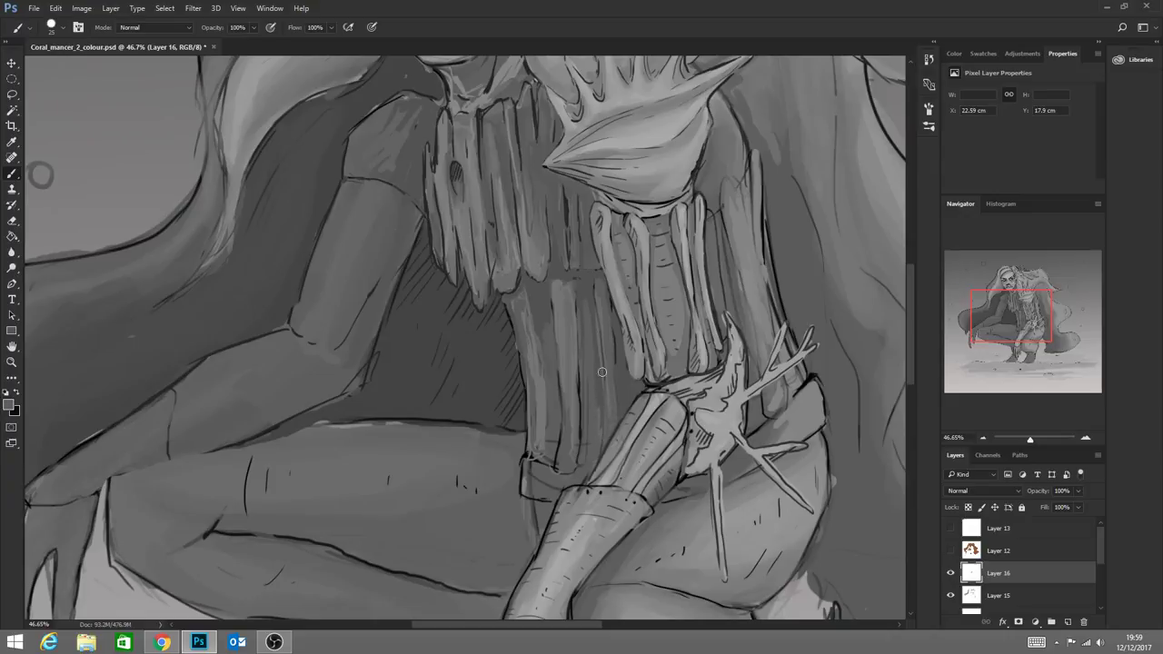
alt+click(557, 306)
Pick a slightly darker grey and paint the shadow along the seam between the upper and lower torso strips
click(11, 362)
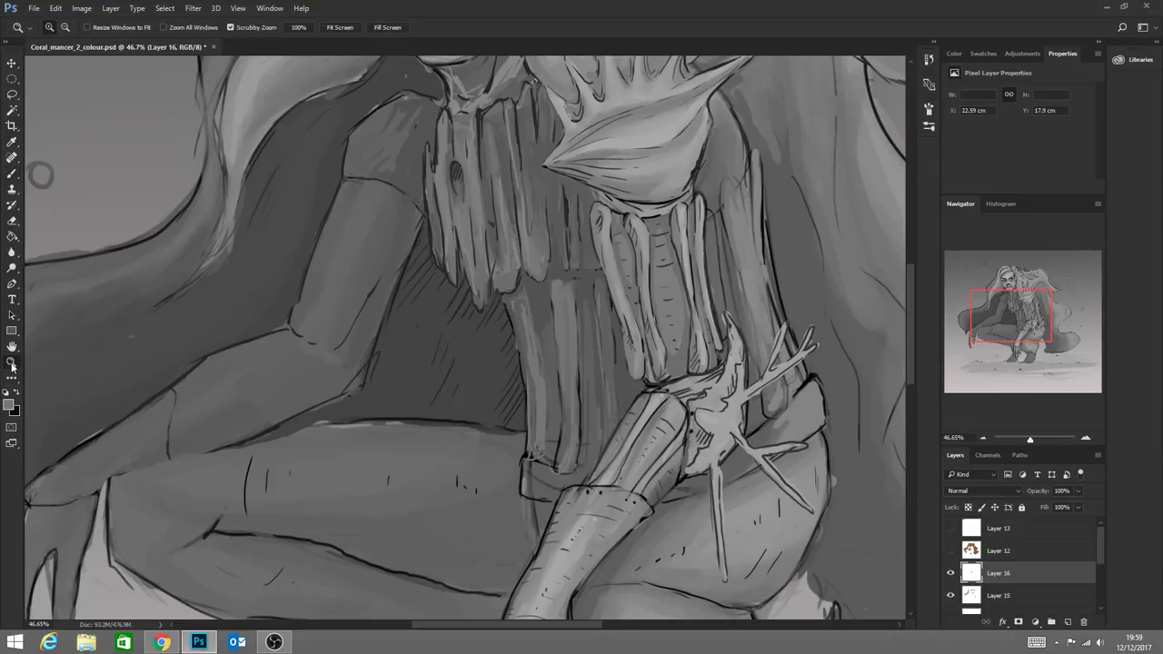
drag(620, 445, 492, 439)
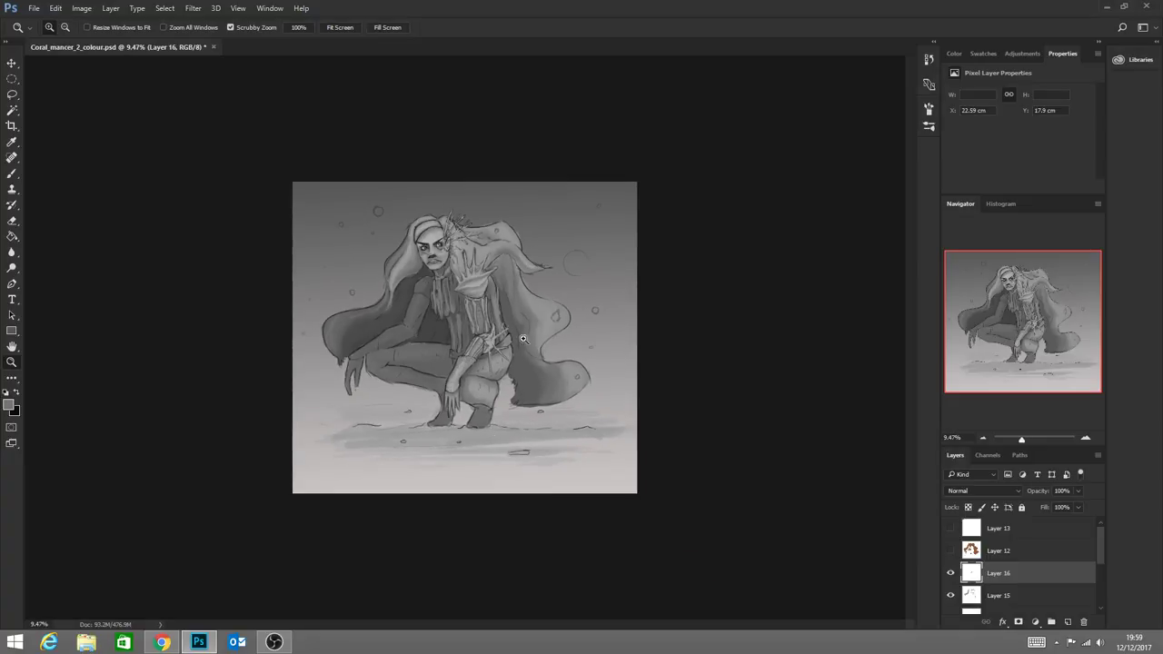
drag(436, 296, 525, 397)
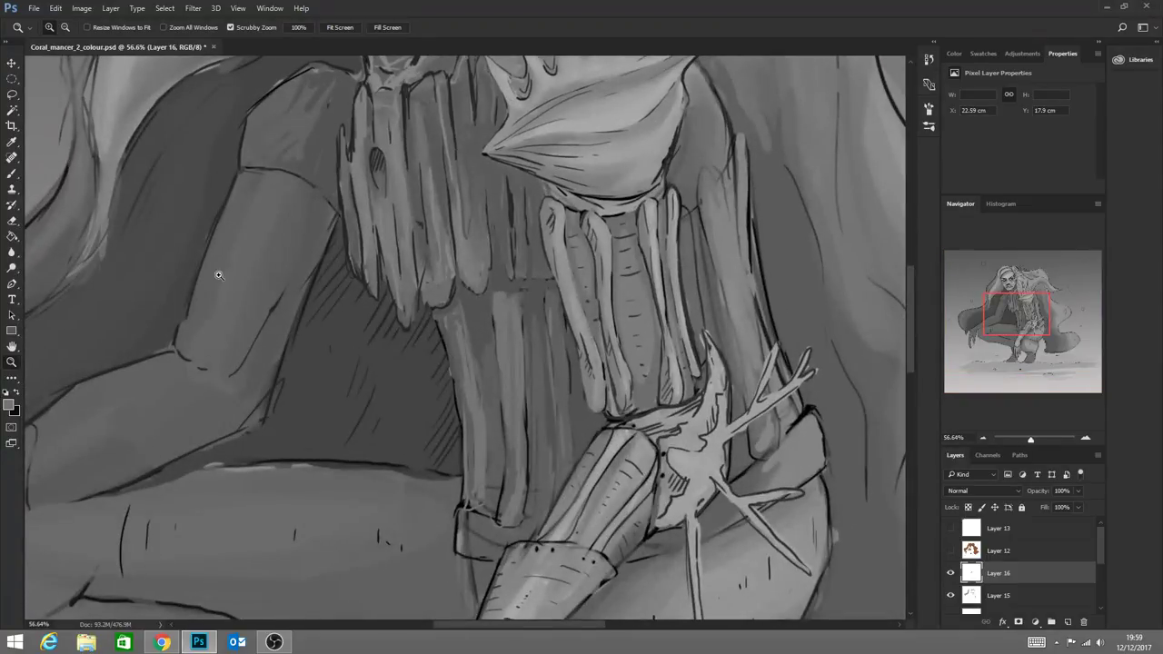
click(12, 172)
alt+click(481, 305)
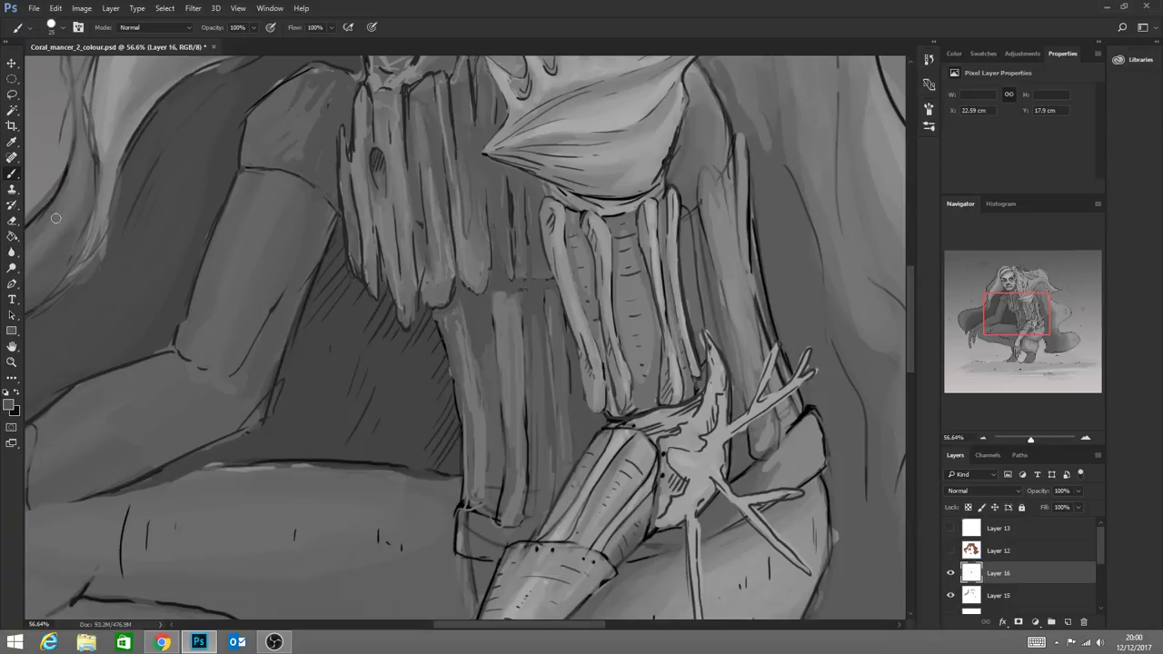
click(10, 403)
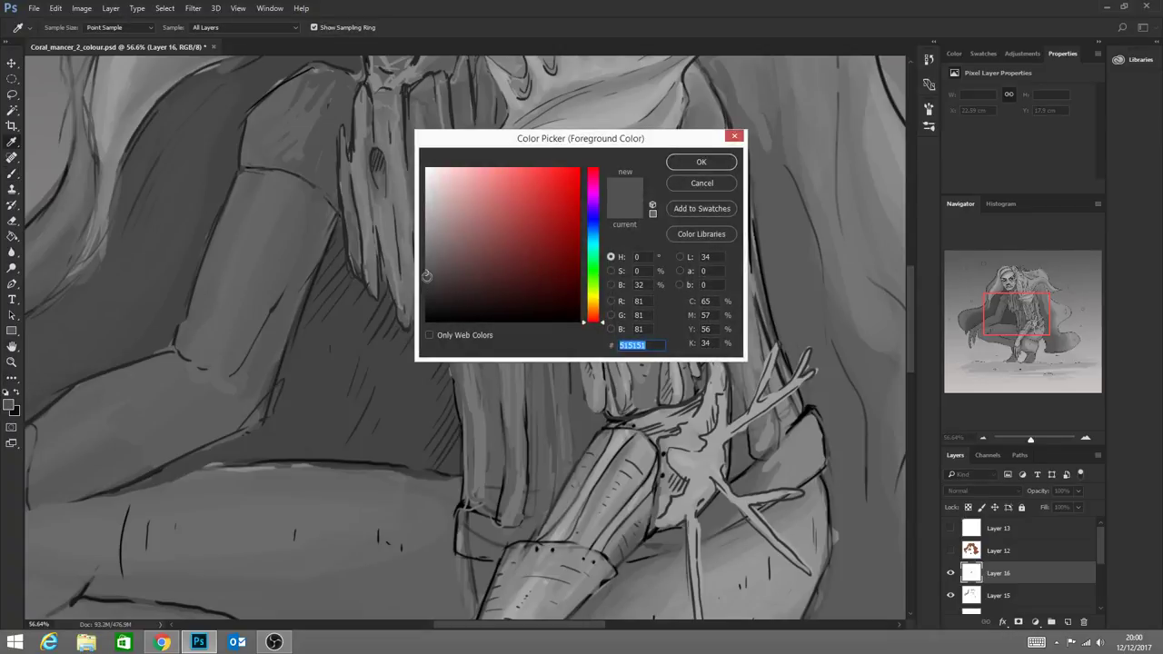
click(426, 278)
click(695, 164)
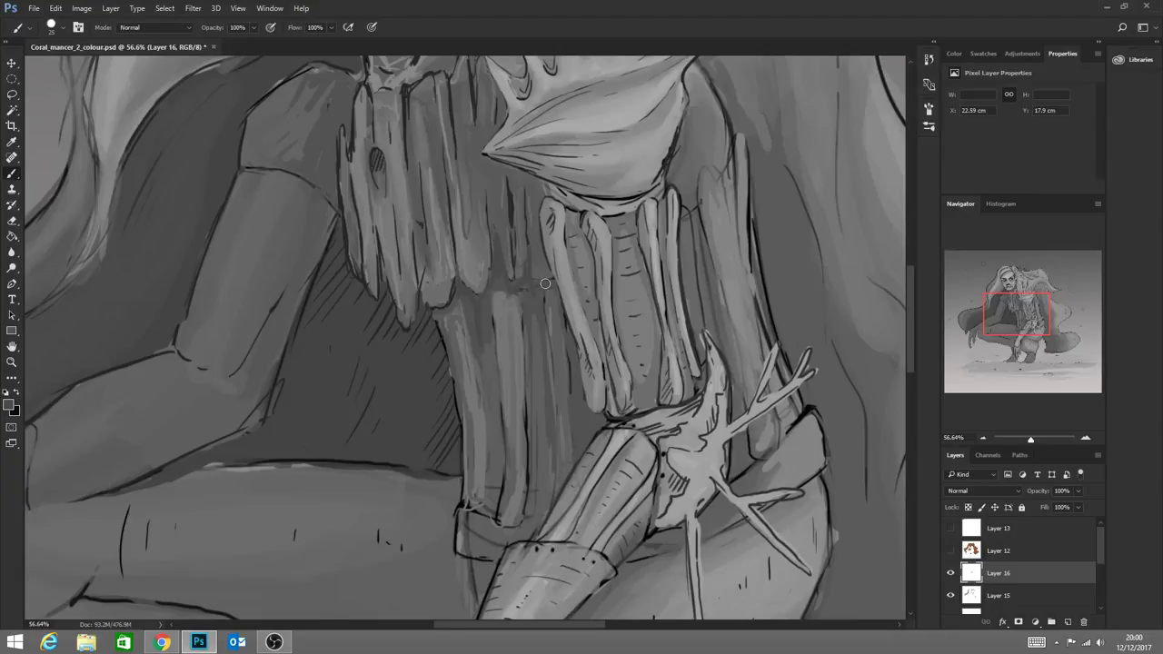
mouse_move(512, 283)
mouse_down()
mouse_move(500, 274)
mouse_move(480, 297)
mouse_move(437, 311)
mouse_move(463, 283)
mouse_up()
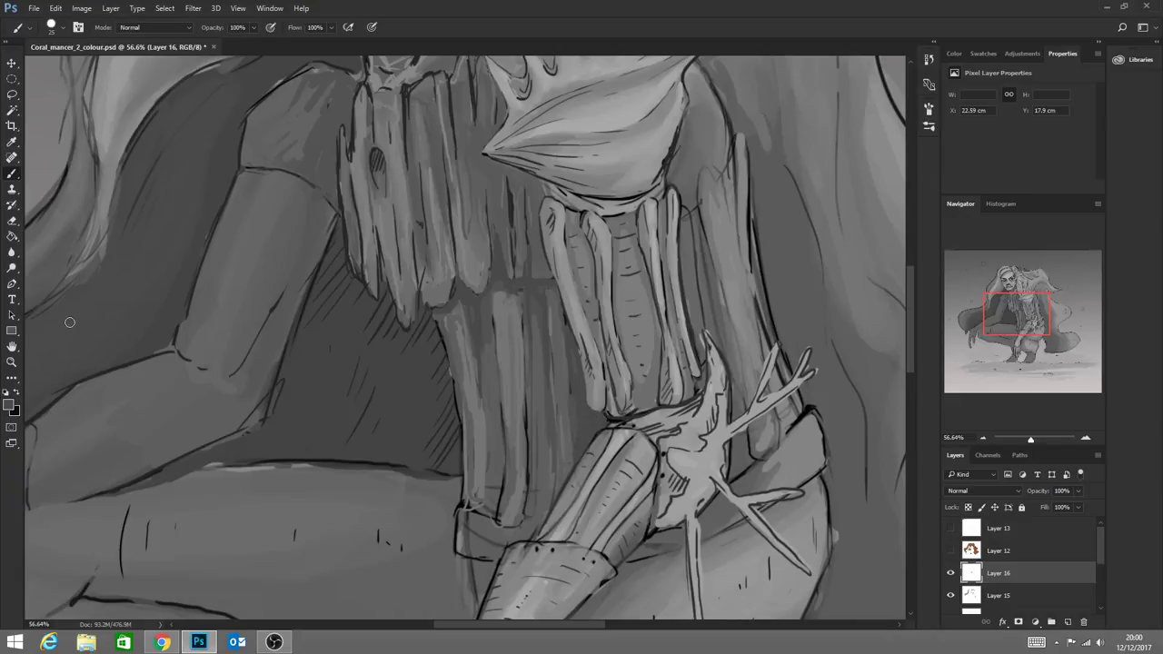
Review the whole painting at a small size and inspect the torso and legs closer up
click(12, 364)
drag(613, 488, 560, 472)
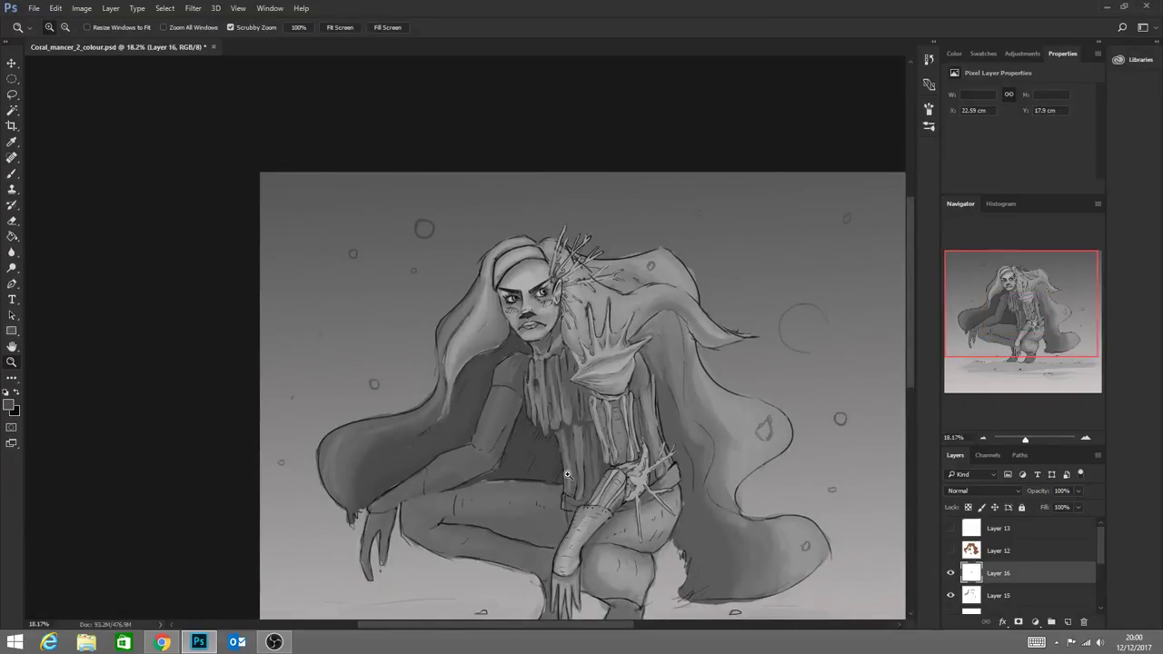
drag(714, 434, 667, 424)
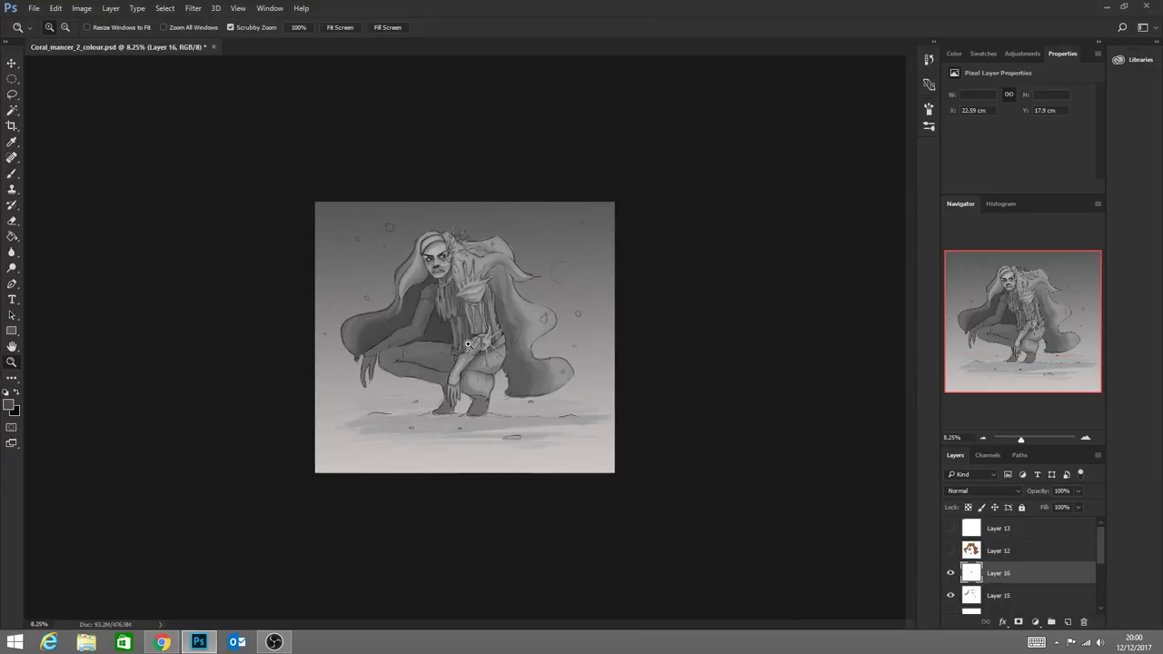
drag(469, 346, 495, 361)
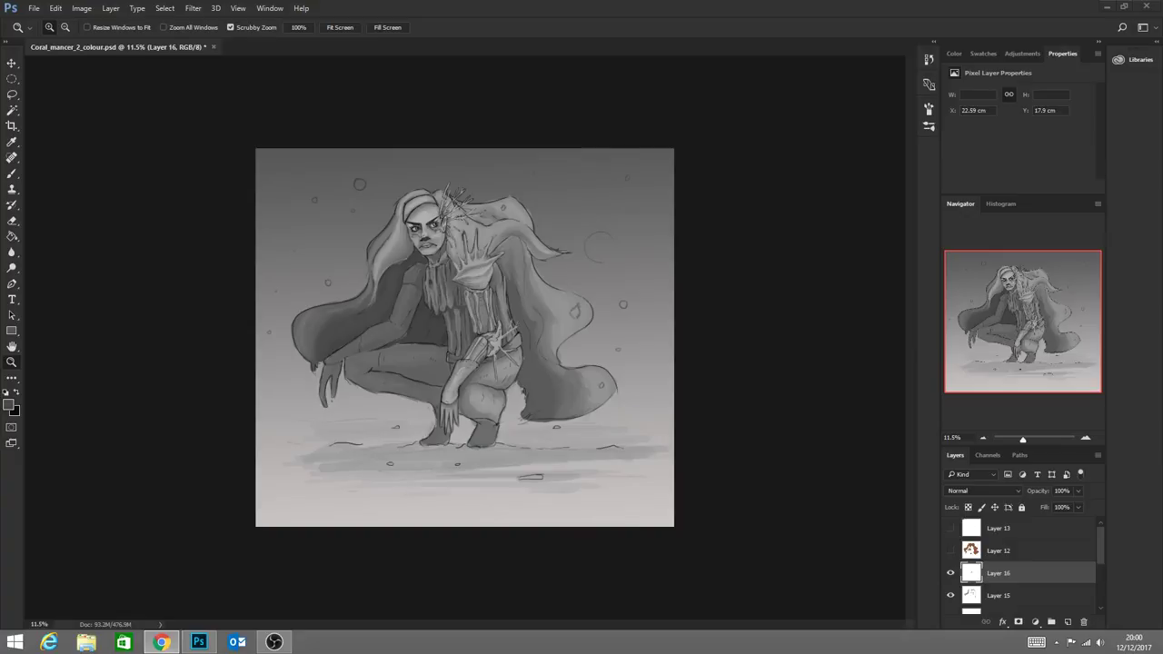
click(12, 173)
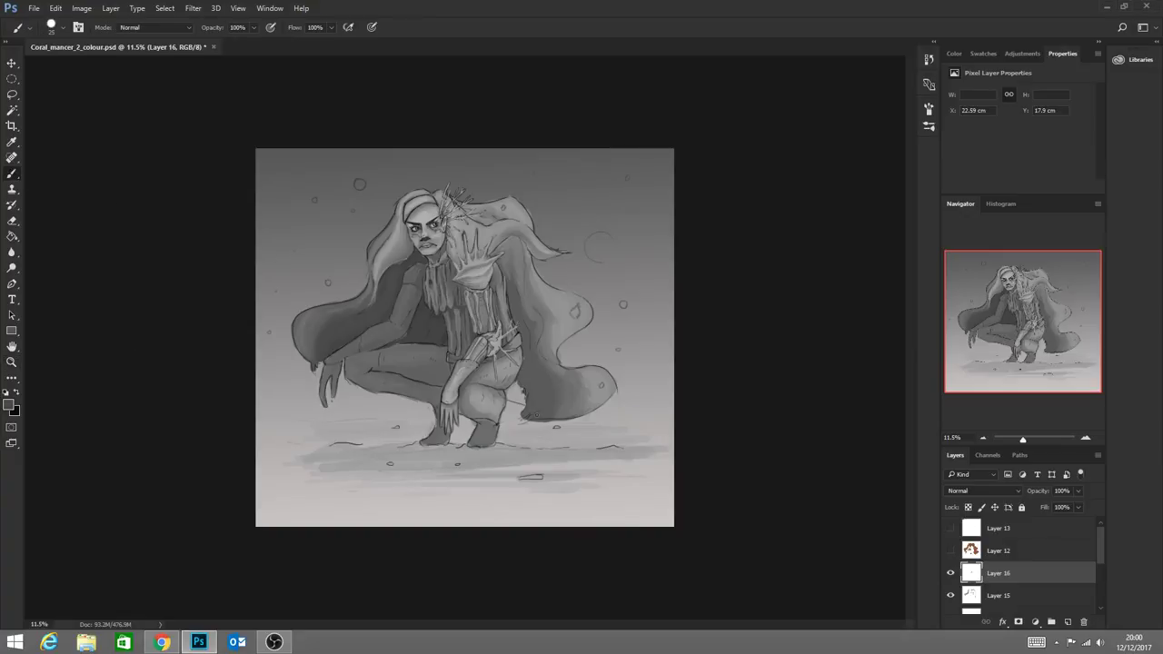
click(11, 362)
click(454, 364)
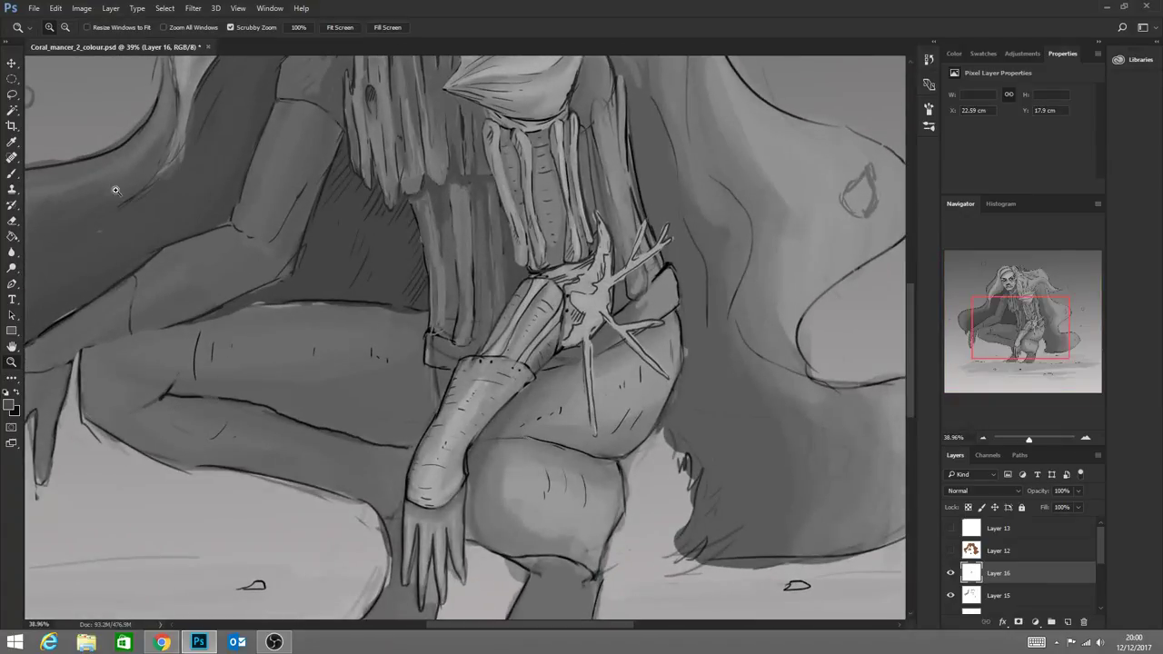
Deepen the gaps between the upper and lower torso strips with short dark grey strokes to sharpen their edges
click(12, 175)
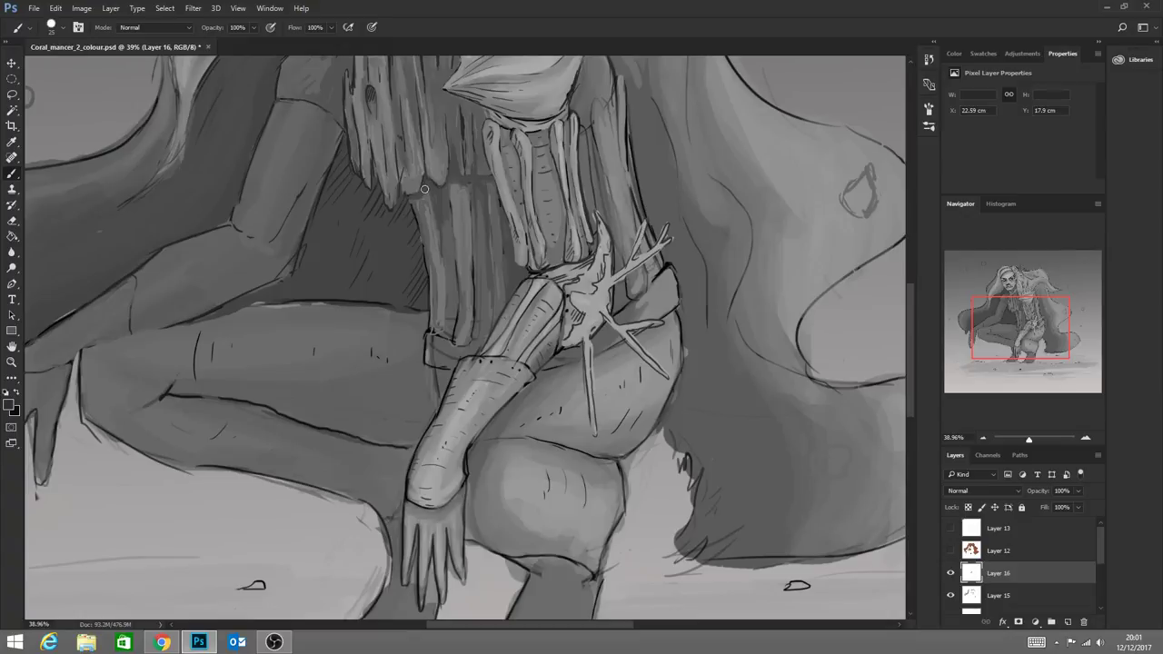
drag(453, 138, 457, 159)
drag(482, 109, 485, 123)
drag(569, 113, 565, 125)
drag(470, 196, 463, 250)
drag(452, 184, 459, 274)
drag(435, 208, 436, 247)
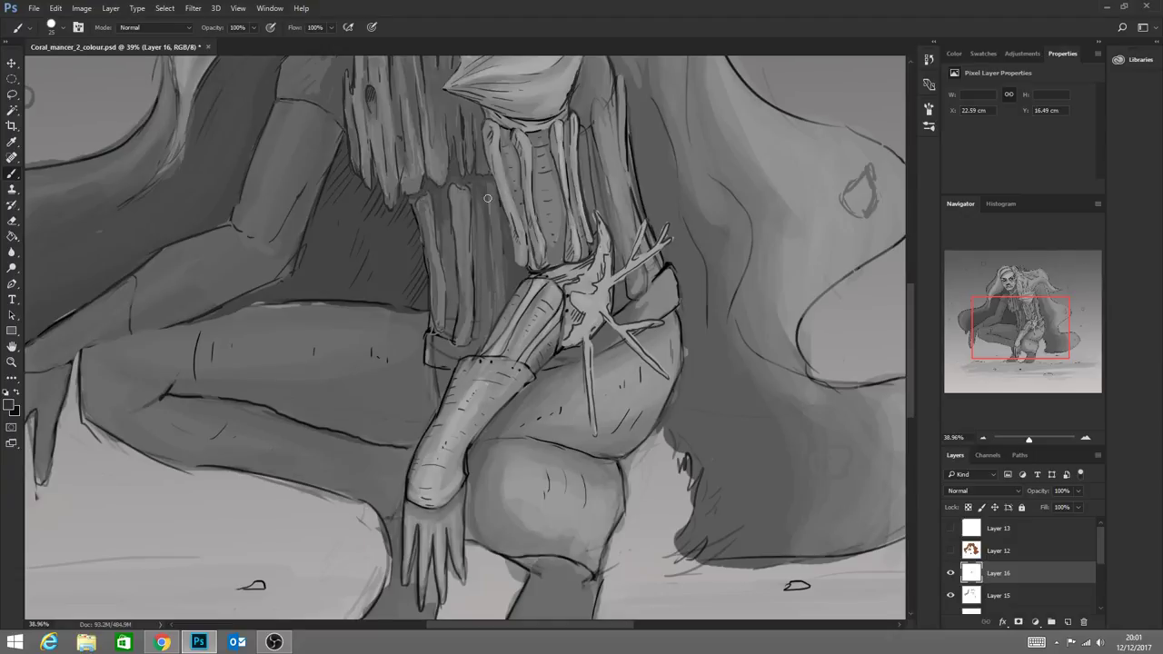
drag(488, 216, 491, 324)
drag(510, 226, 516, 266)
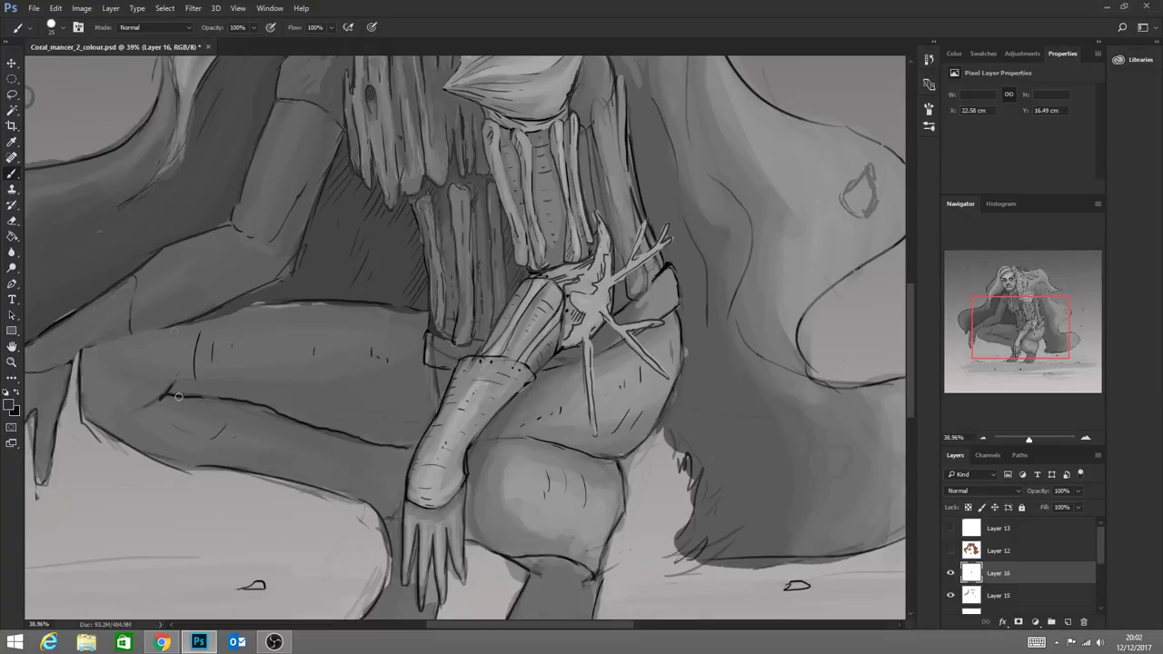
Touch up the outer edge and lower tip of the hair beside the face with small brush strokes
click(13, 363)
drag(472, 444, 510, 438)
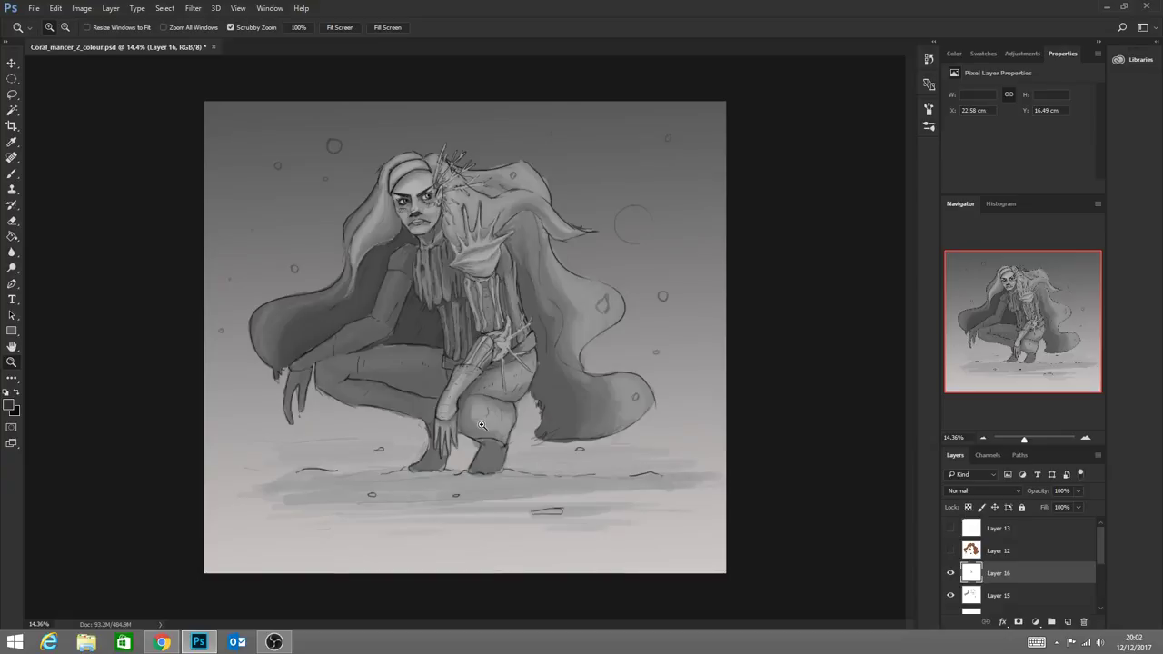
drag(468, 292, 550, 329)
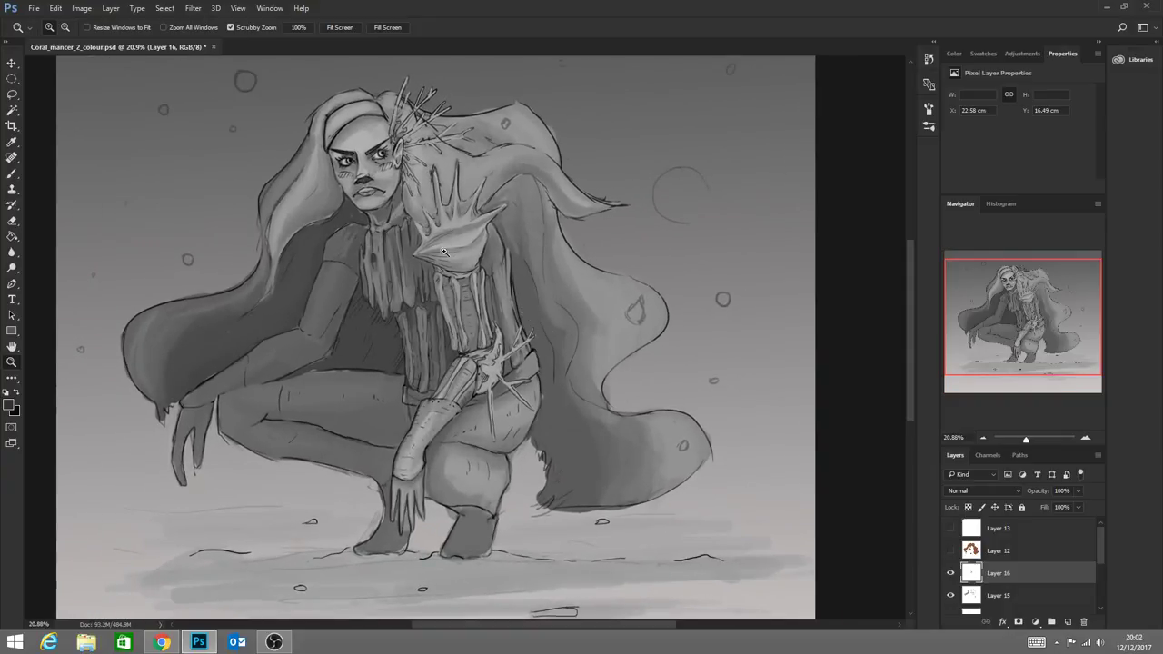
click(11, 173)
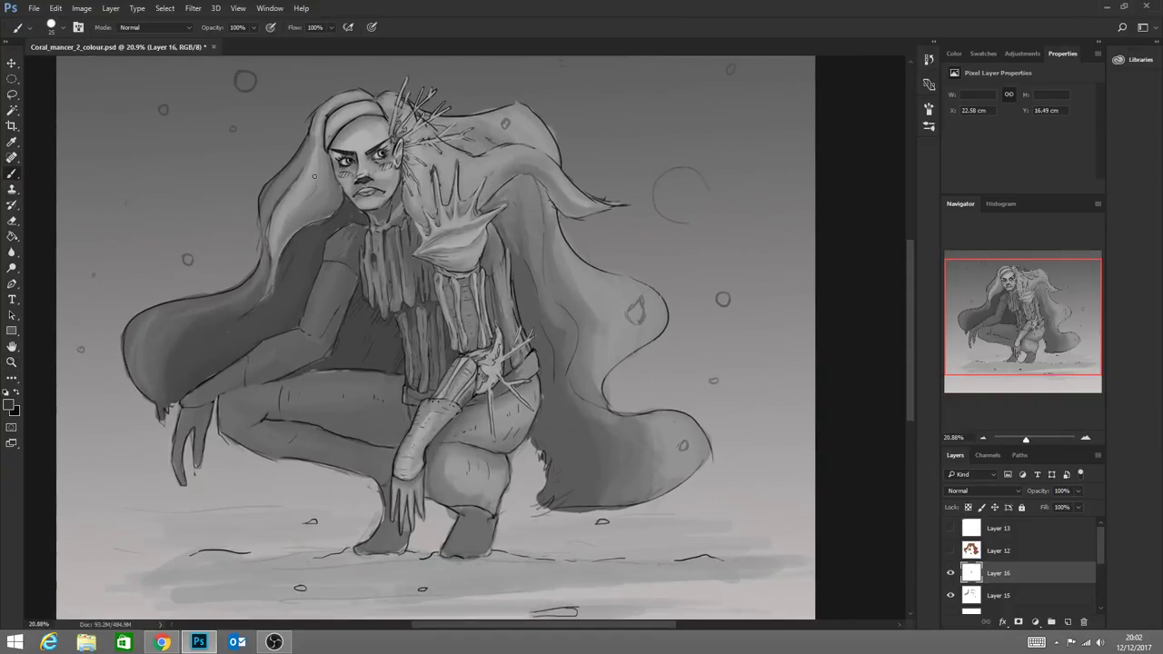
drag(307, 154, 303, 171)
mouse_move(264, 296)
mouse_down()
mouse_move(269, 260)
mouse_move(260, 298)
mouse_move(273, 263)
mouse_move(248, 310)
mouse_up()
Sample greys near the neck and paint strokes along the long strip behind the shell-capped upper arm
alt+click(394, 227)
alt+click(406, 201)
click(12, 361)
drag(526, 324, 548, 351)
click(12, 173)
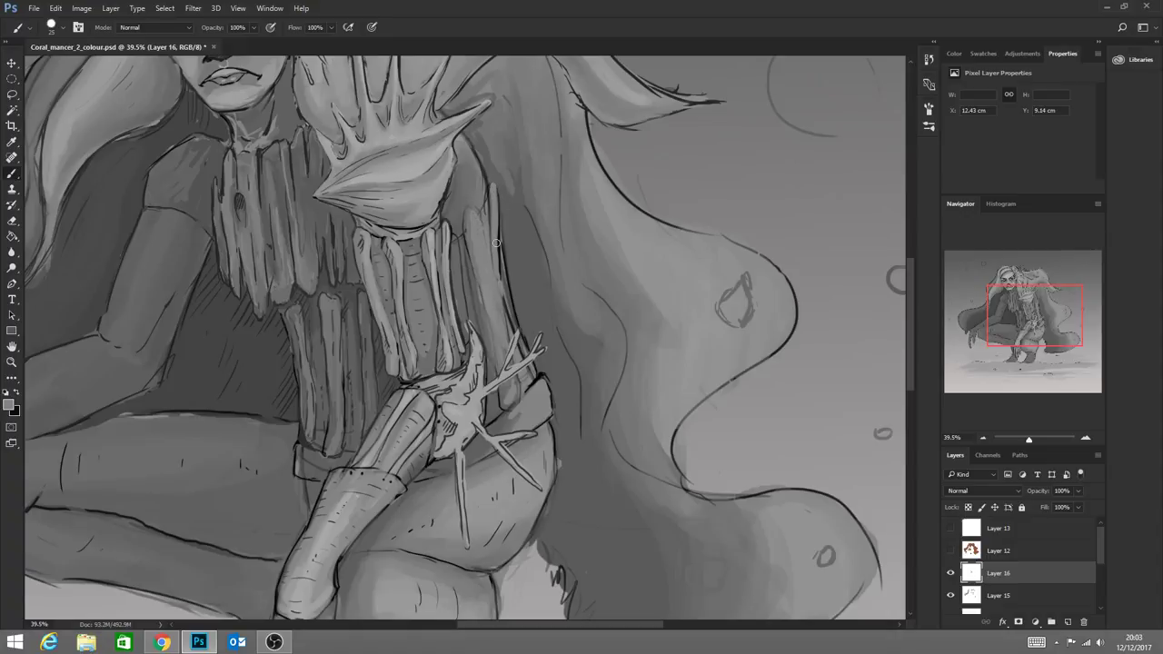
mouse_move(496, 243)
mouse_down()
mouse_move(510, 321)
mouse_move(498, 244)
mouse_move(503, 292)
mouse_up()
drag(521, 339, 524, 353)
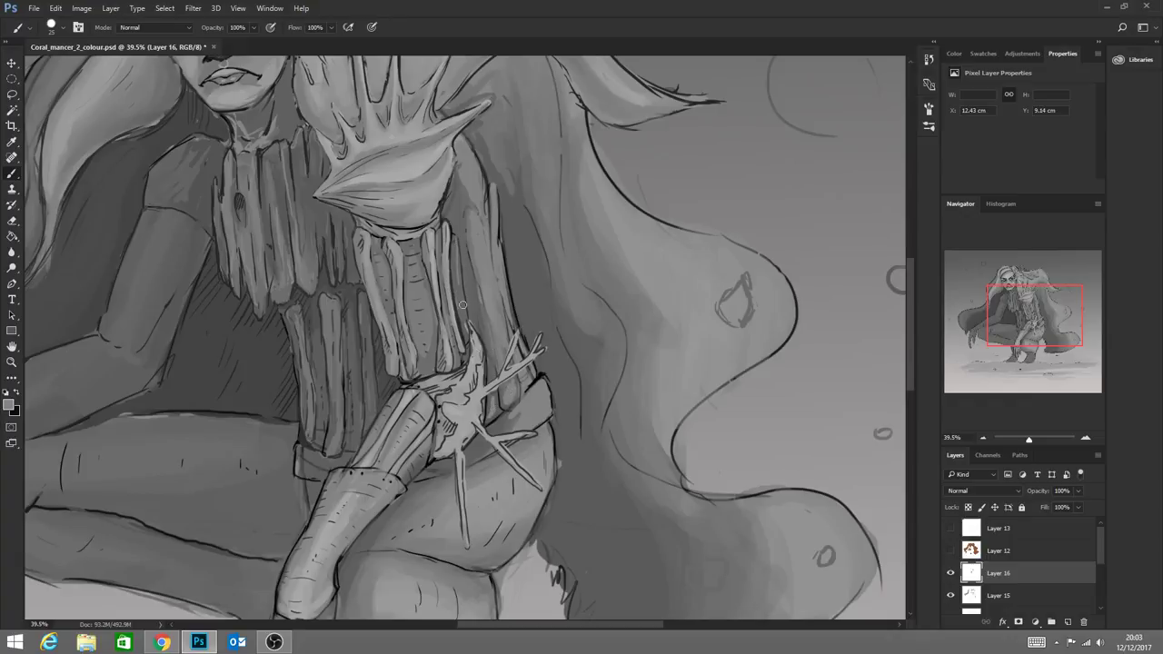
Sample greys from the lower torso strips and shape separate strips with dark gaps behind the upper arm
key(alt)
alt+click(327, 317)
alt+click(365, 332)
key(alt)
alt+click(302, 291)
drag(459, 237, 462, 276)
mouse_move(471, 205)
mouse_down()
mouse_move(466, 241)
mouse_move(470, 208)
mouse_move(482, 221)
mouse_move(494, 284)
mouse_move(481, 227)
mouse_move(489, 269)
mouse_up()
drag(467, 237, 496, 371)
drag(509, 347, 496, 296)
drag(491, 187, 501, 285)
mouse_move(502, 231)
mouse_down()
mouse_move(508, 298)
mouse_move(535, 369)
mouse_up()
Sample greys around the long strips behind the shell-capped upper arm and paint strokes down them to define their tops and edges
alt+click(525, 343)
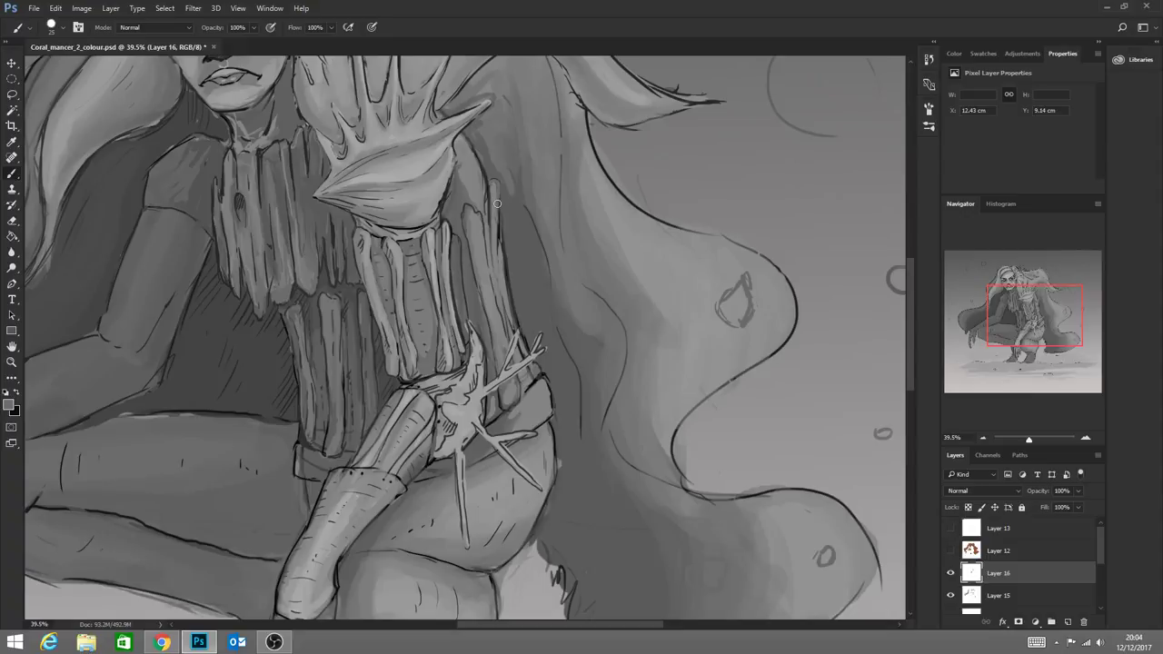
alt+click(489, 239)
drag(497, 194, 500, 264)
alt+click(362, 238)
drag(469, 209, 500, 363)
key(alt)
alt+click(515, 254)
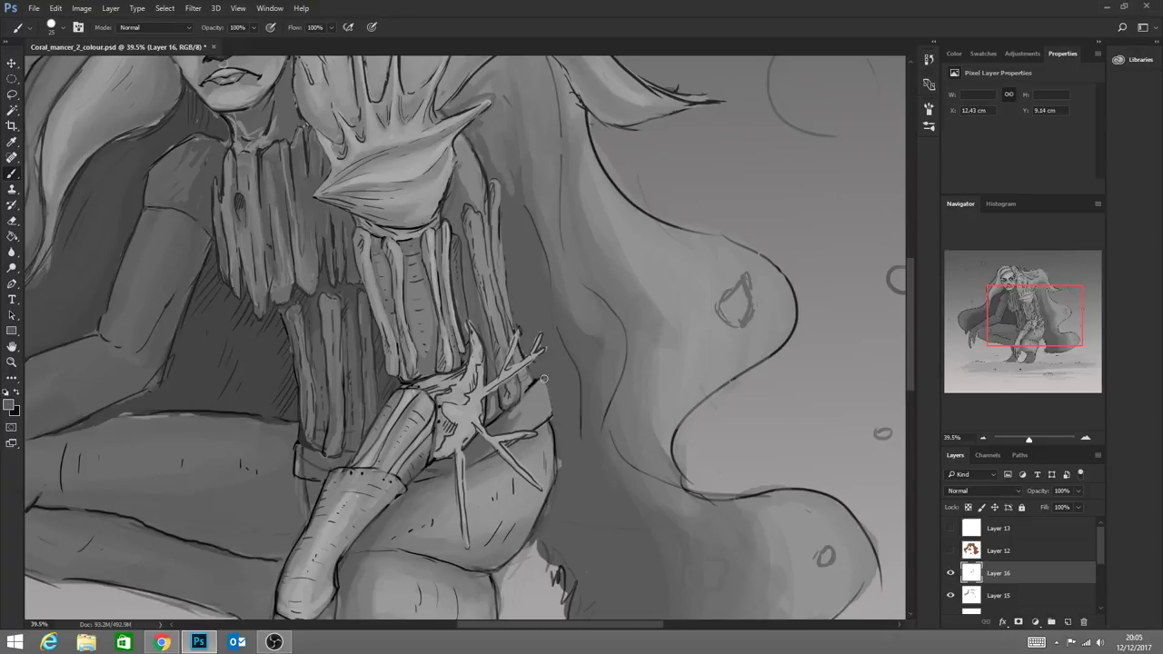
Redefine the waistband at both hips with sampled greys, painting over and redrawing its outer edge
drag(544, 379, 555, 417)
drag(536, 379, 556, 421)
key(alt)
alt+click(477, 207)
drag(435, 476, 459, 469)
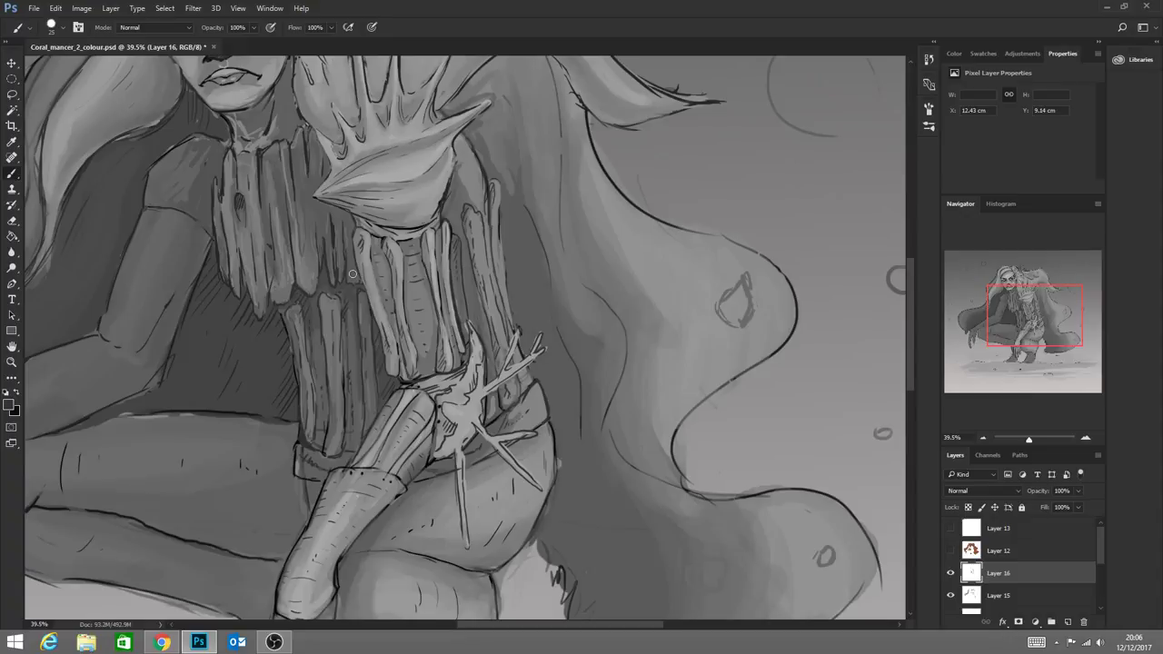
Sample greys from the outer strip and add short strokes around its top below the shell-capped shoulder
alt+click(493, 211)
alt+click(493, 216)
drag(489, 238, 487, 196)
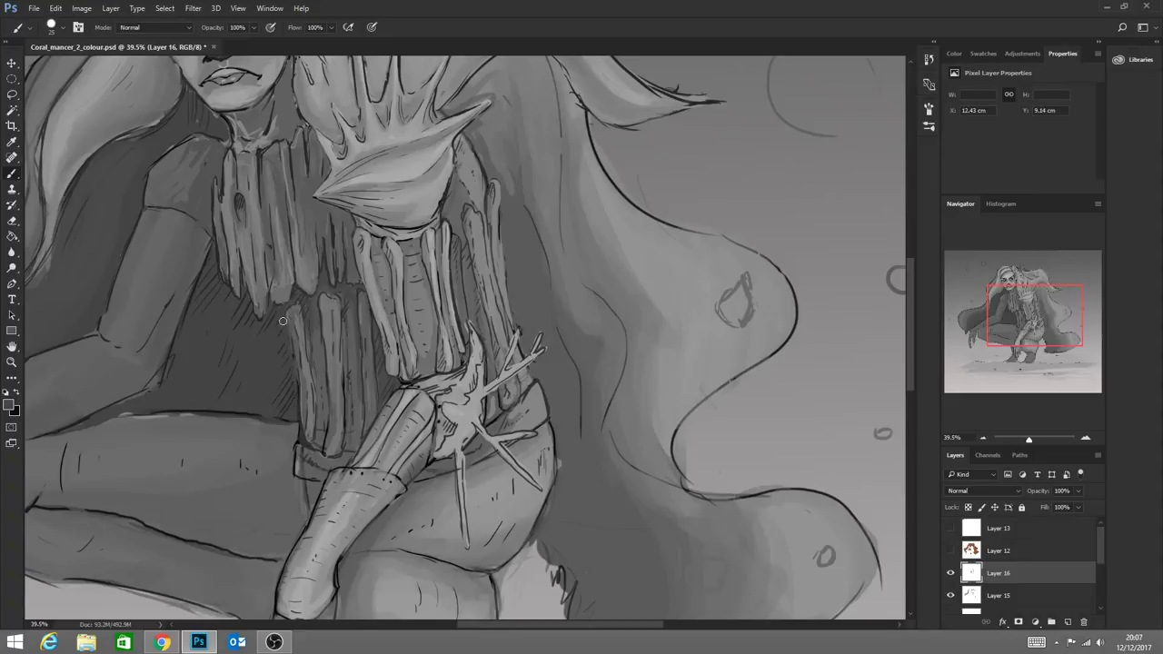
Sample greys between the upper and lower torso strips and repaint the outer edge of the lower strips down to the waistband
alt+click(291, 291)
alt+click(295, 284)
key(alt+Tab)
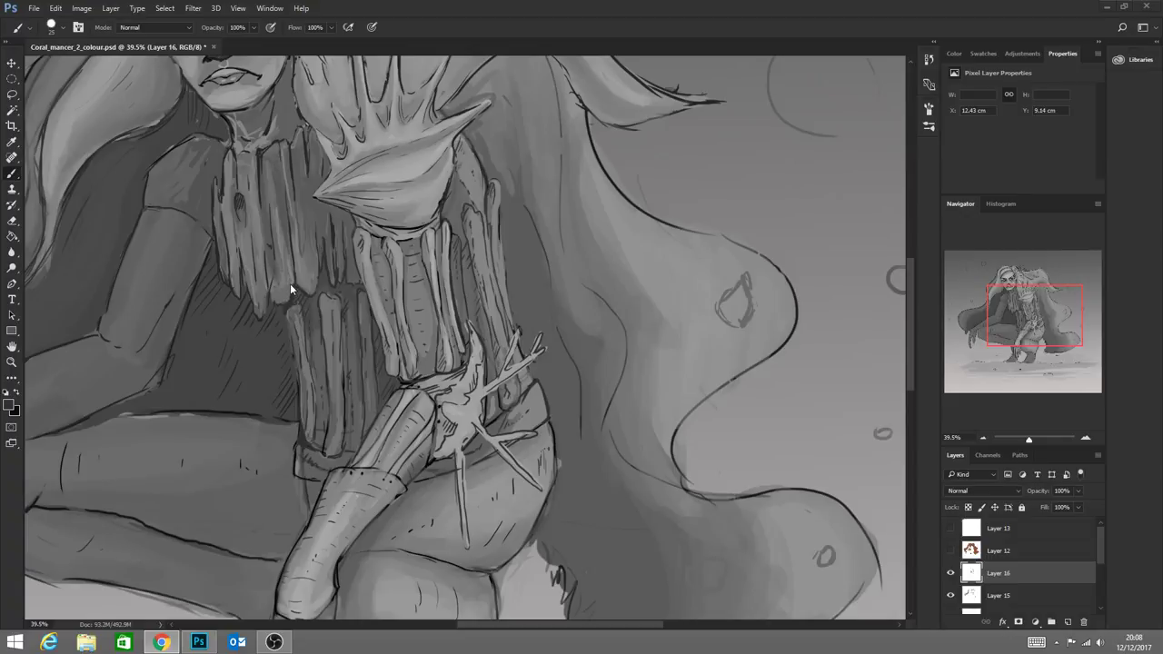
key(alt)
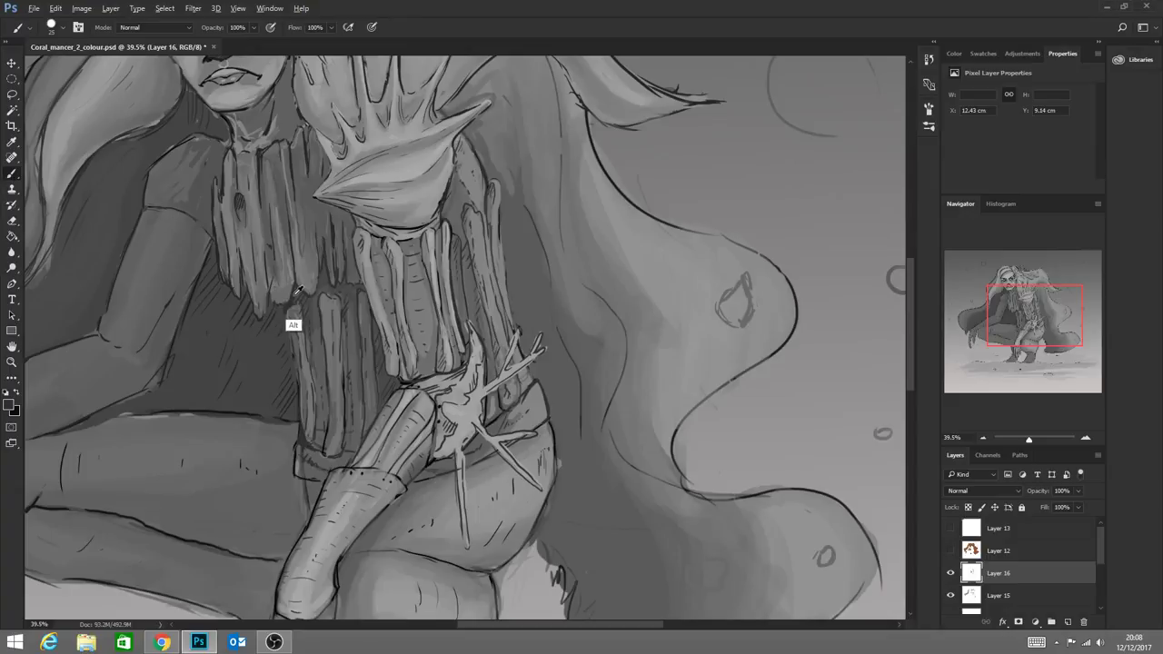
alt+click(294, 295)
drag(289, 315, 298, 379)
alt+click(303, 403)
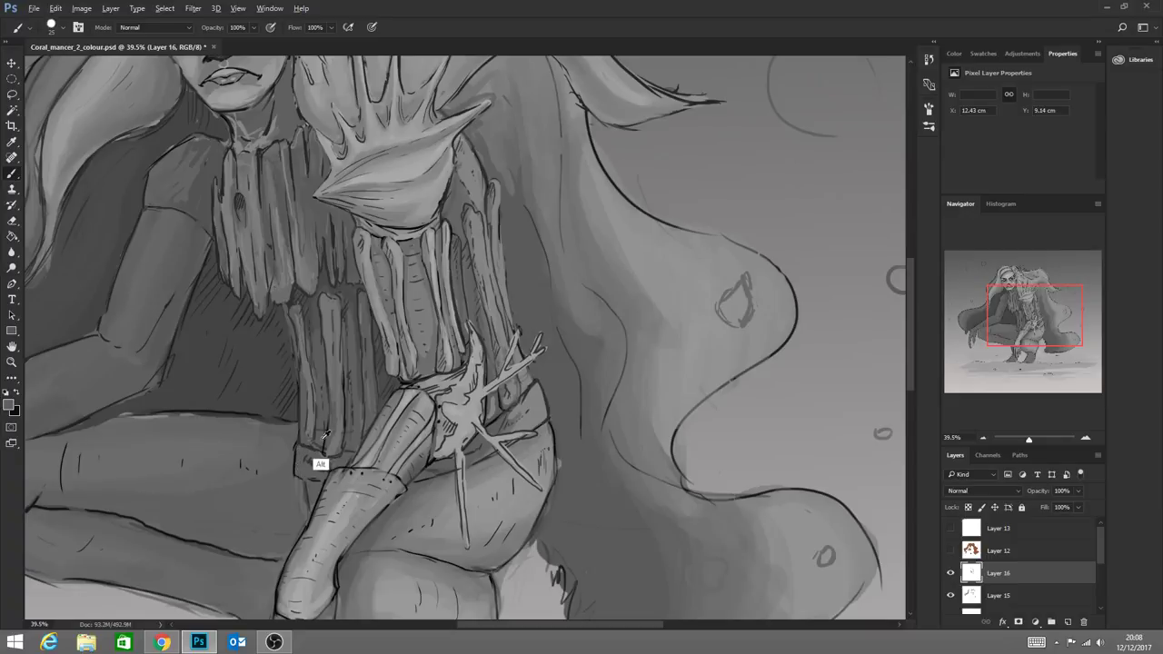
Check the whole figure and save the document
click(12, 362)
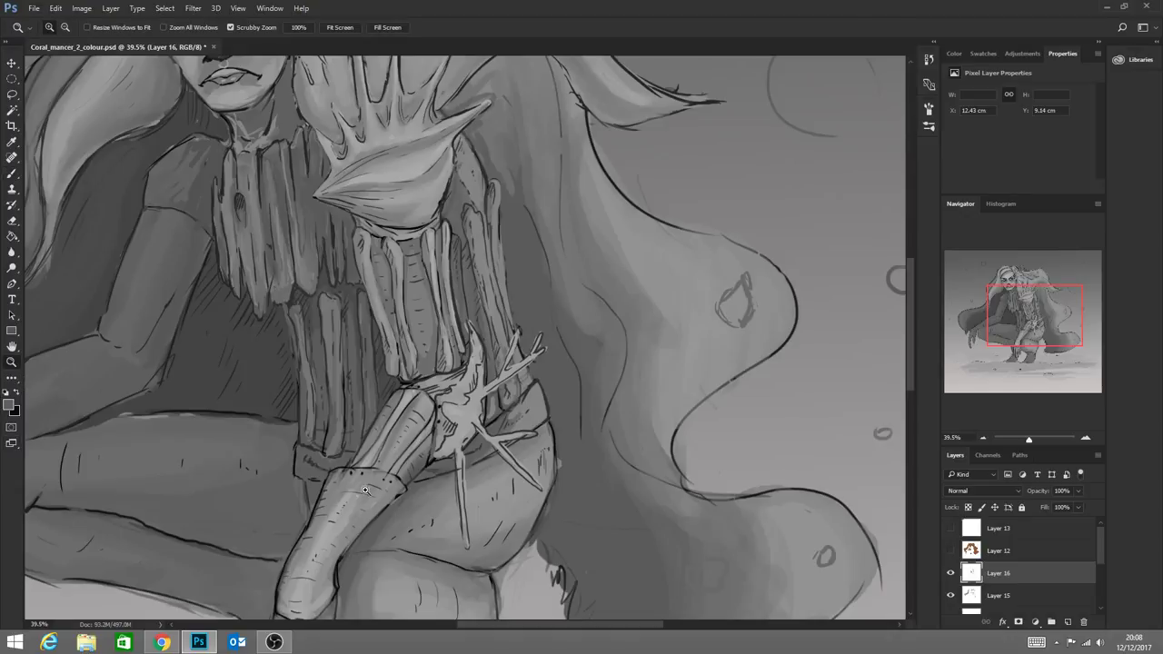
drag(396, 498, 343, 502)
drag(495, 453, 473, 443)
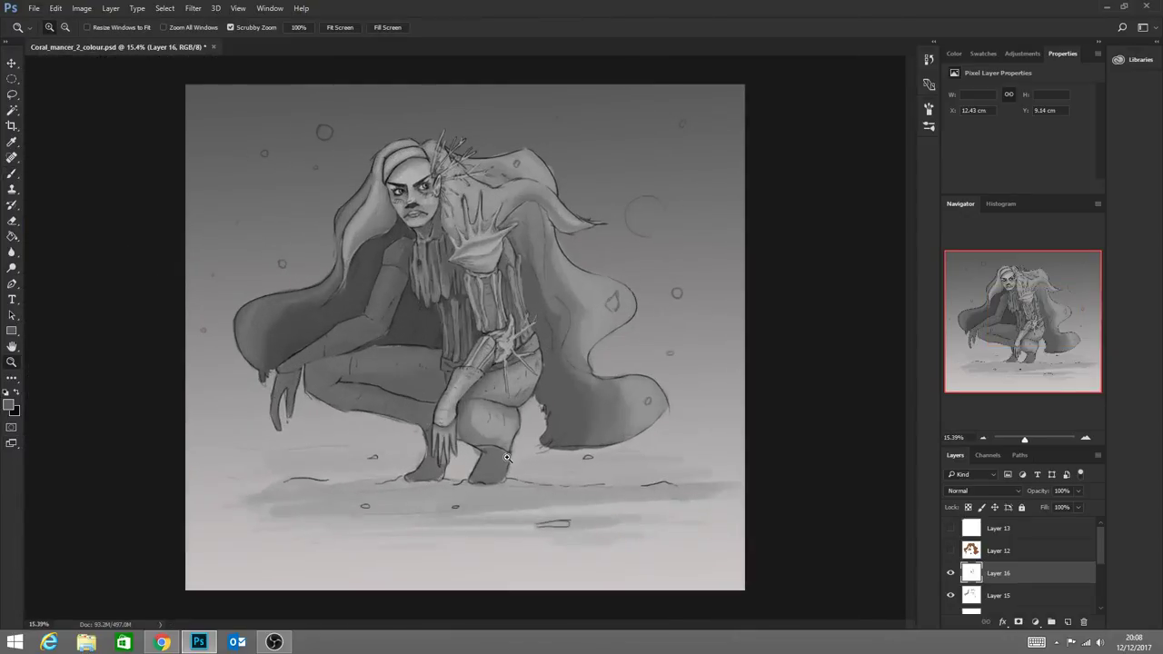
key(ctrl+s)
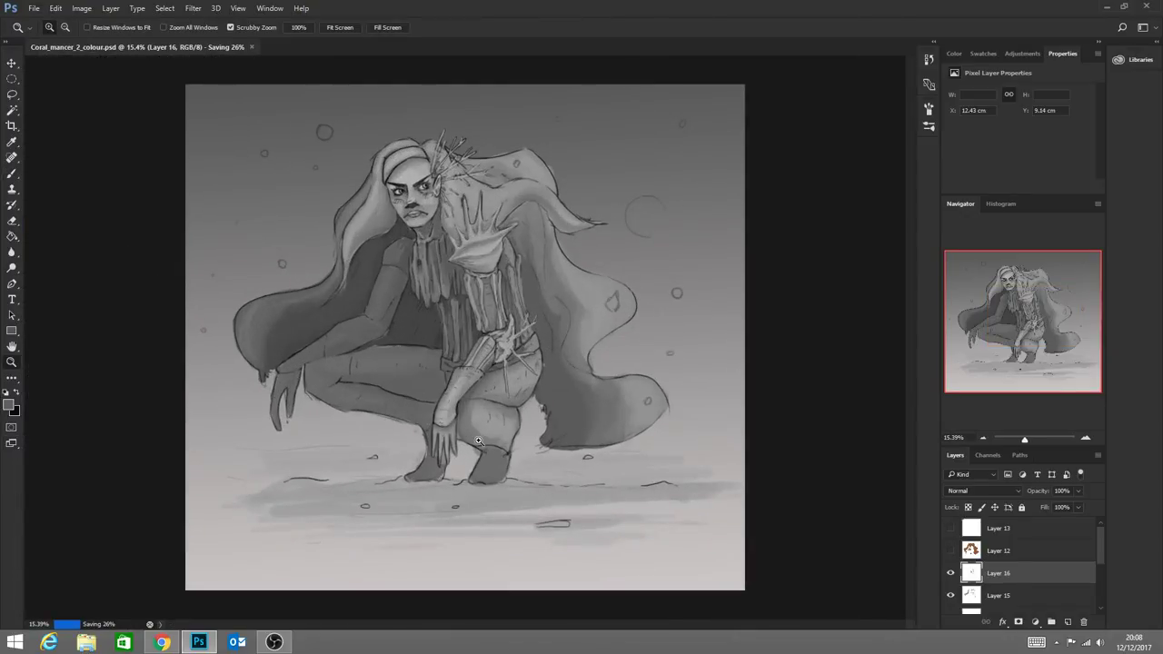
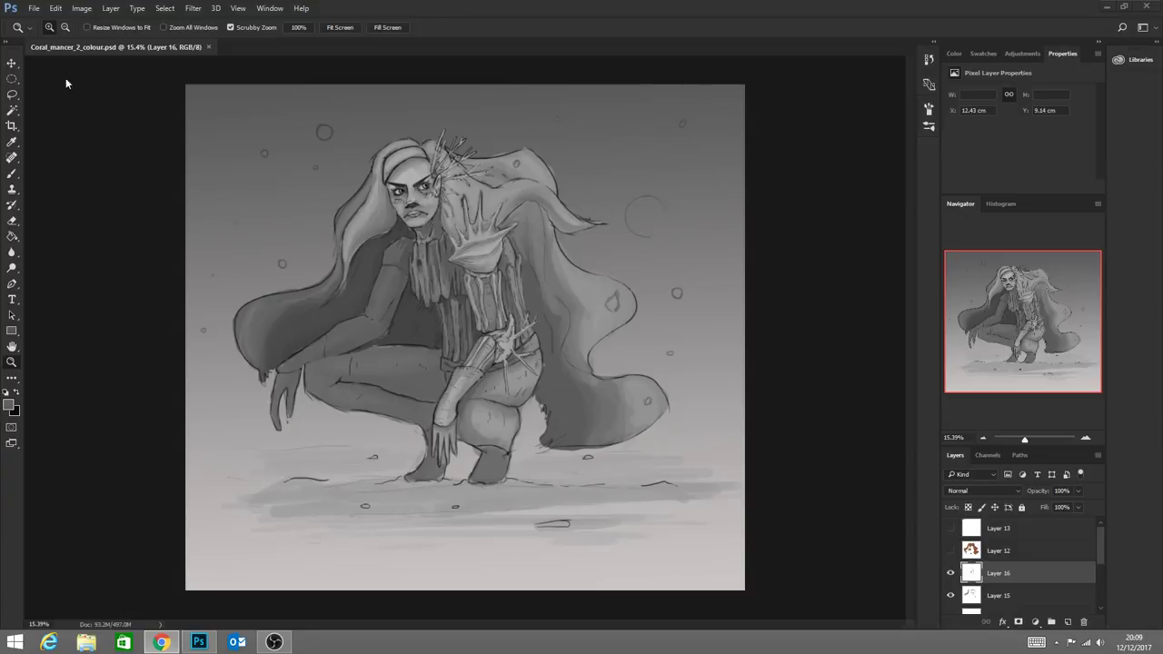
Sample dark greys and paint fold strokes down the inner side and lower lobe of the cloak behind the shell-capped arm
drag(290, 247, 429, 288)
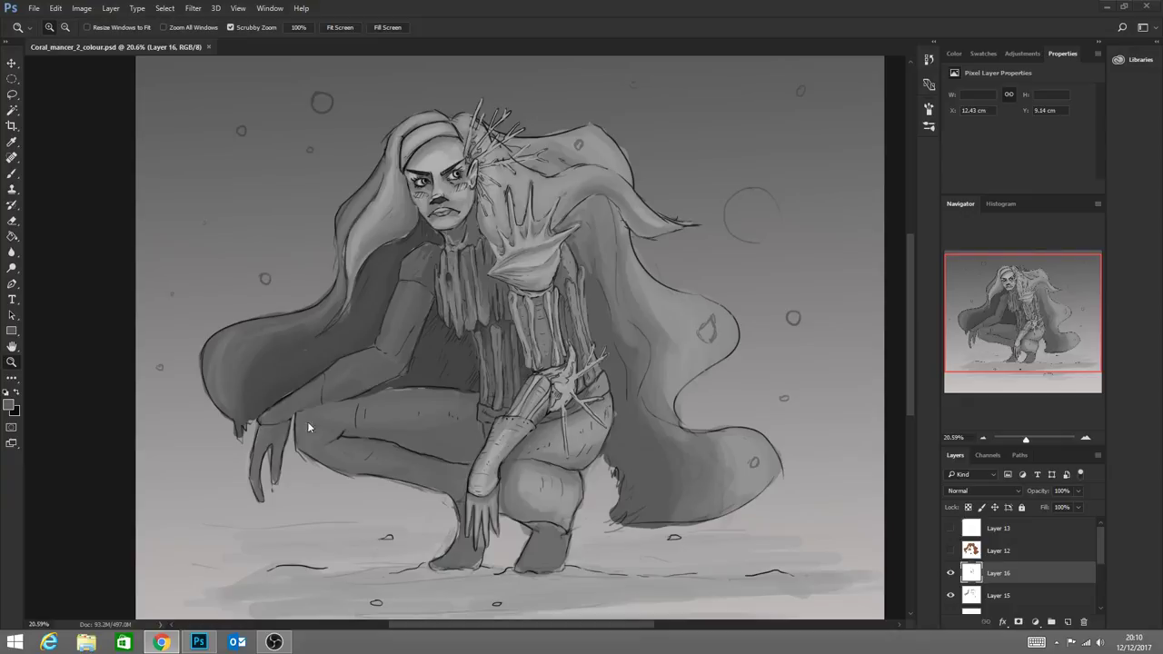
drag(427, 368, 480, 390)
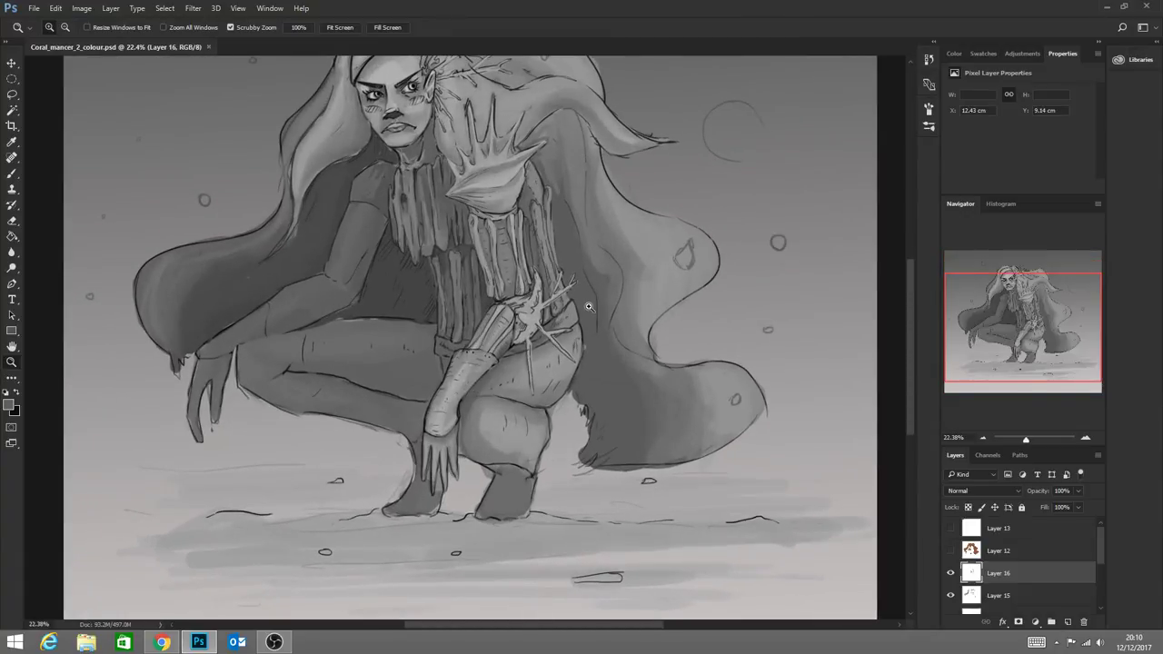
drag(589, 307, 618, 277)
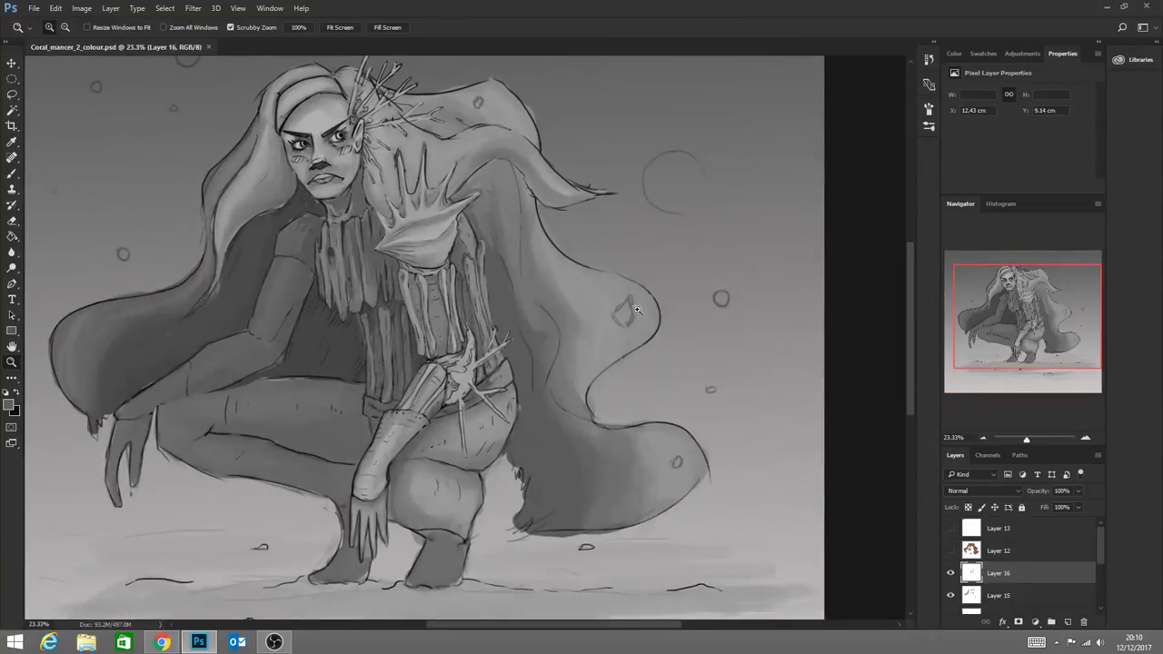
click(11, 173)
key(alt)
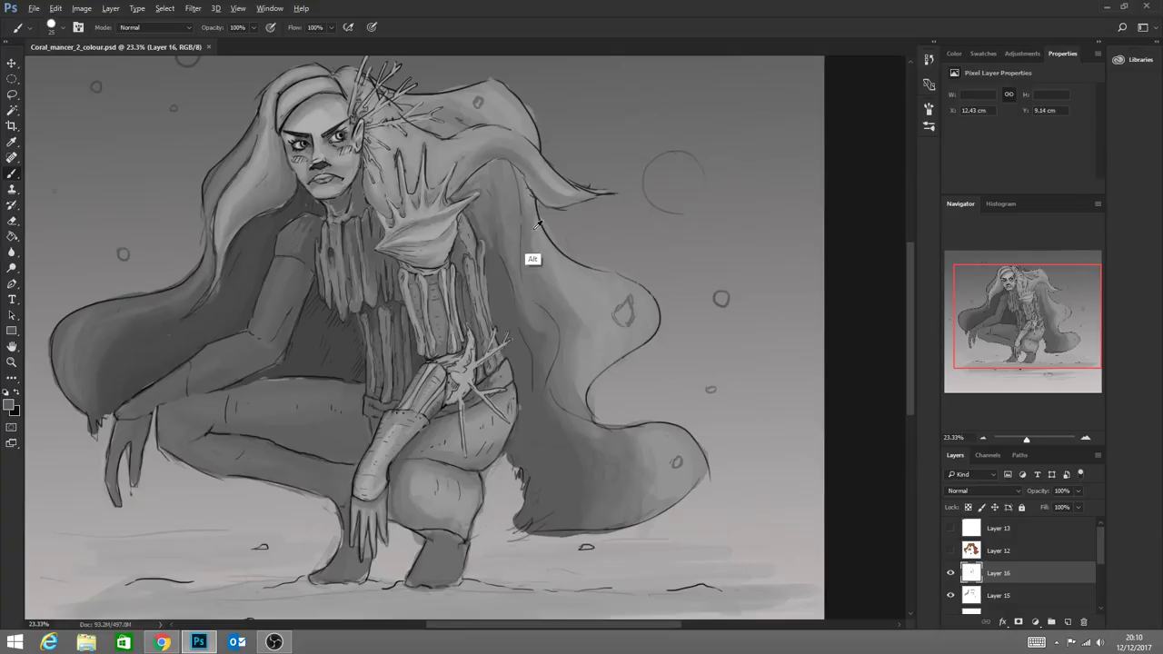
alt+click(524, 236)
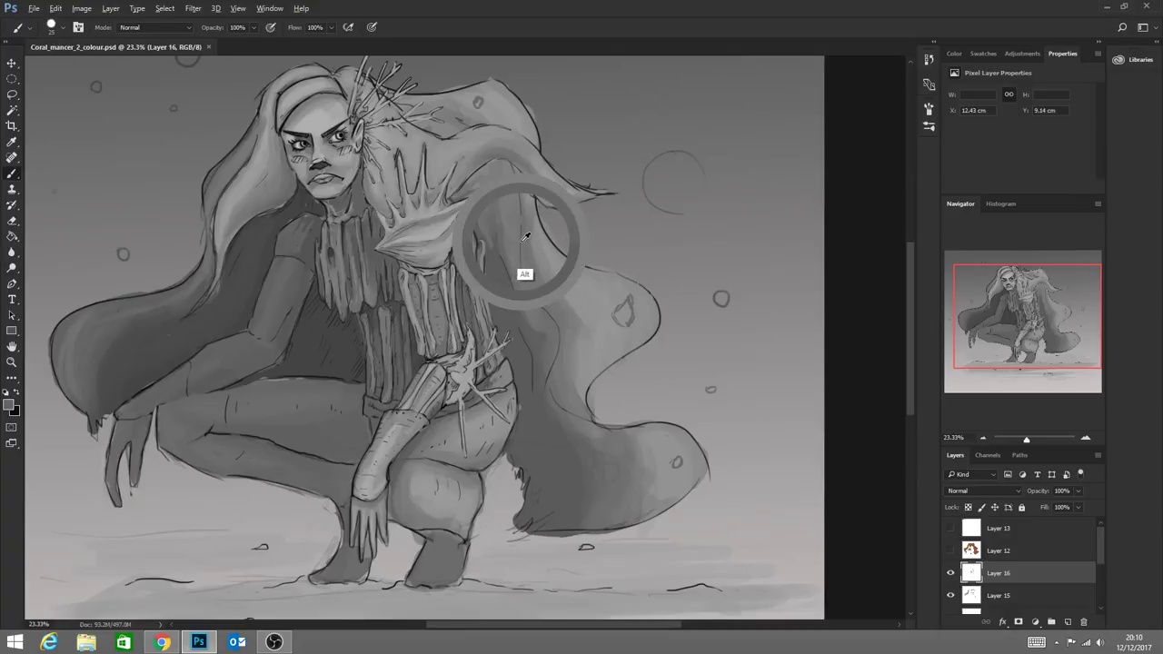
alt+click(487, 171)
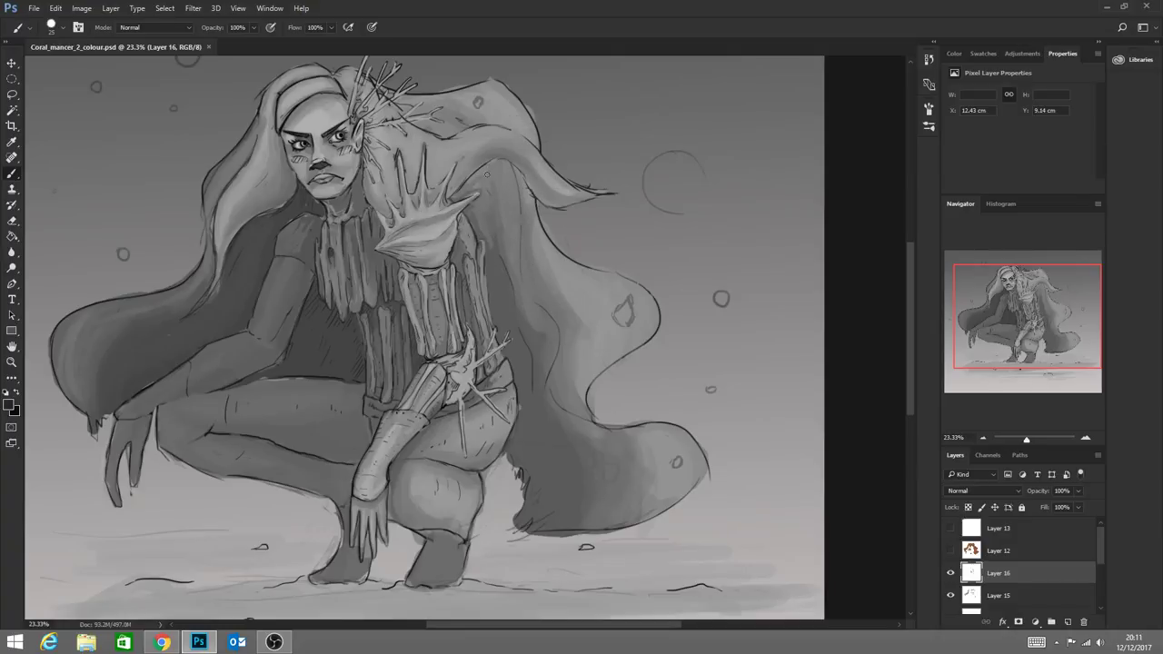
drag(523, 214, 514, 274)
alt+click(403, 274)
drag(595, 455, 599, 489)
Add small dark strokes to the hair beside the face and along the cloak's end above the hanging hand
click(484, 118)
mouse_move(270, 156)
mouse_down()
mouse_move(222, 218)
mouse_move(227, 255)
mouse_up()
drag(271, 116, 278, 89)
mouse_move(95, 371)
mouse_down()
mouse_move(139, 319)
mouse_move(96, 402)
mouse_move(114, 385)
mouse_move(105, 356)
mouse_move(101, 385)
mouse_move(63, 370)
mouse_move(75, 403)
mouse_move(61, 336)
mouse_up()
click(95, 400)
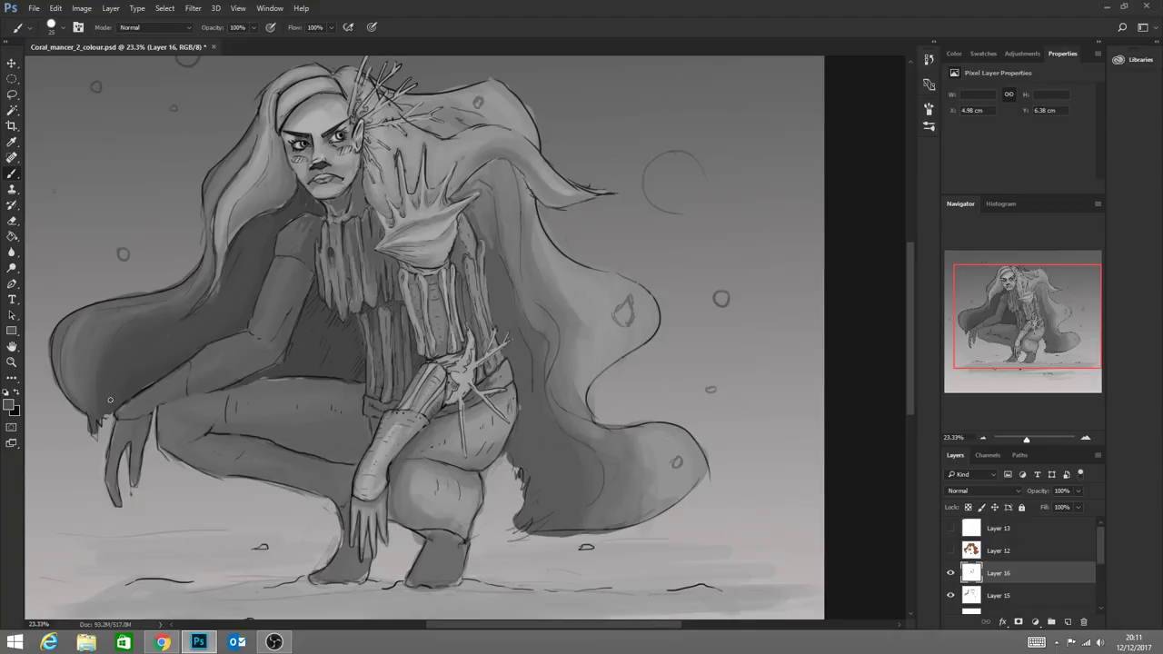
Add more fold lines to the trailing cloak and extend the tip of the light hair lock beside the face with sampled grey
key(alt)
alt+click(59, 333)
alt+click(197, 303)
drag(563, 434, 563, 514)
drag(555, 293, 537, 270)
alt+click(224, 263)
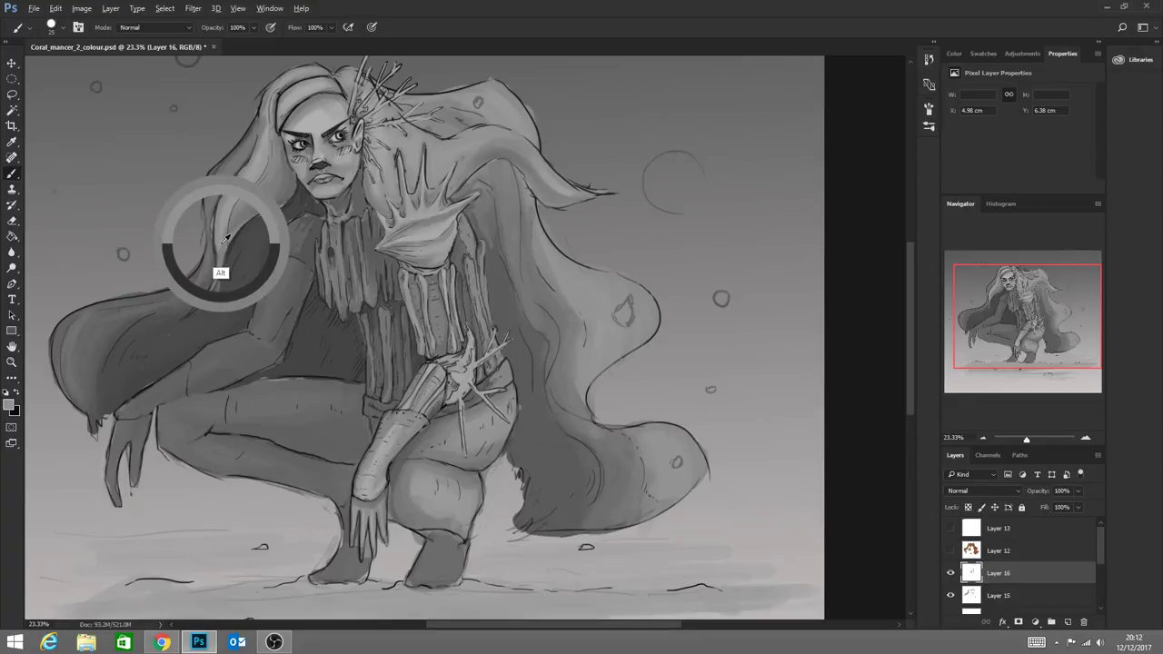
drag(215, 280, 191, 312)
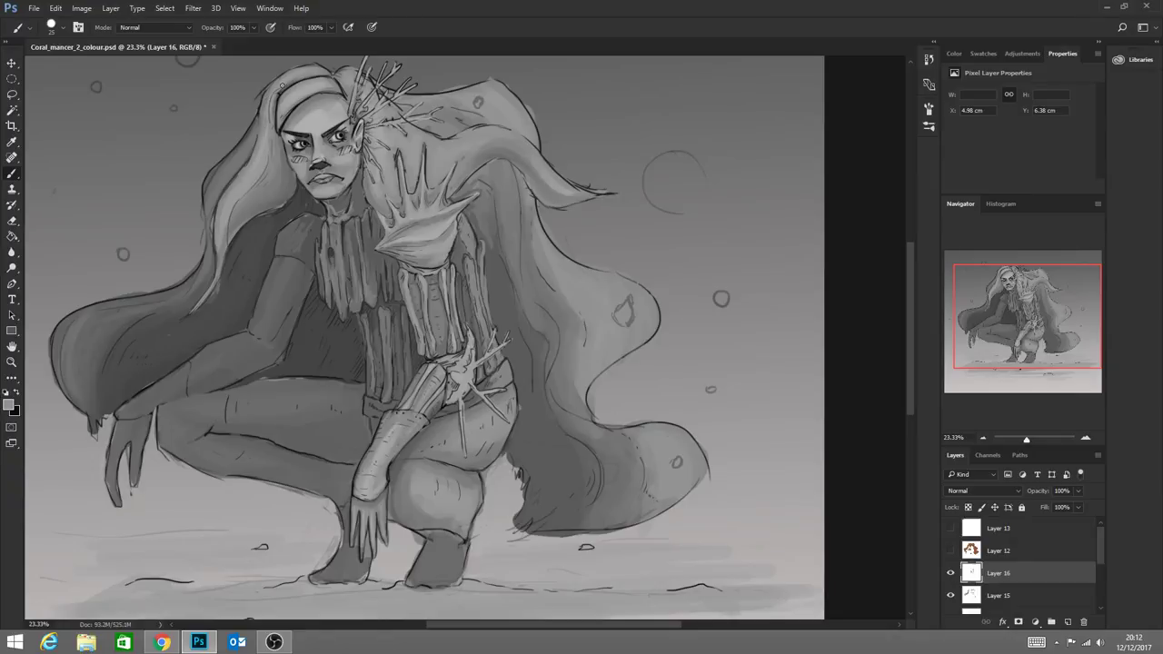
Sample a dark grey and draw thin loose strands curving away from the outer edges of the hair and cloak on both sides
alt+click(262, 110)
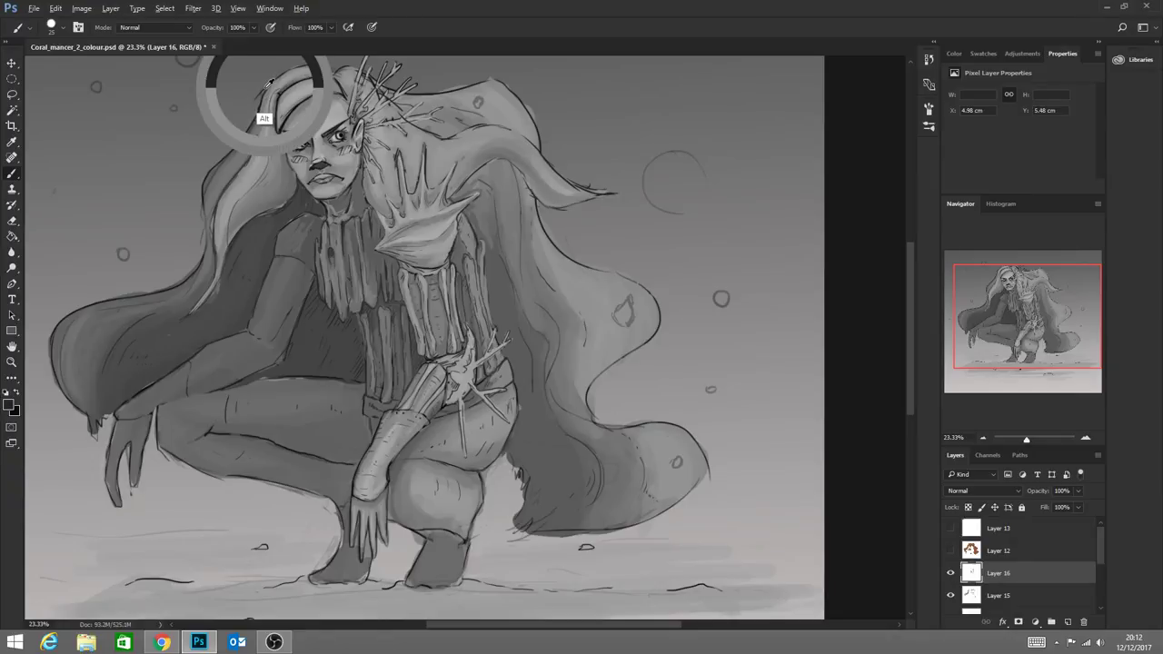
mouse_move(246, 130)
mouse_down()
mouse_move(215, 167)
mouse_move(189, 236)
mouse_move(203, 178)
mouse_move(184, 274)
mouse_move(186, 225)
mouse_move(155, 266)
mouse_up()
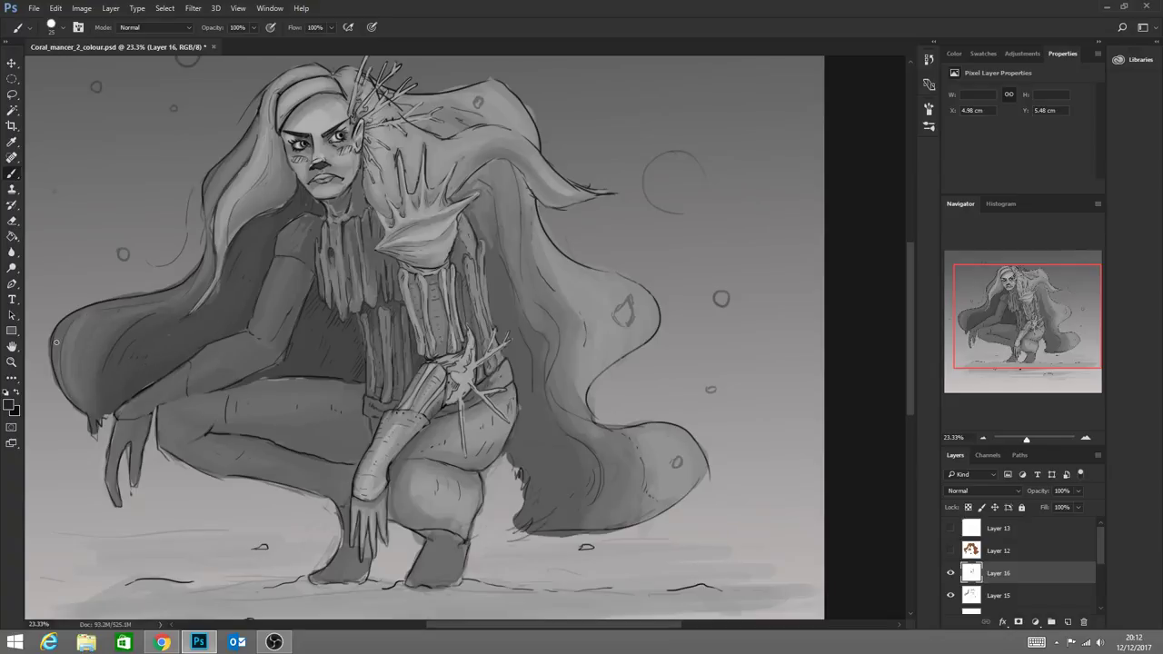
drag(47, 353, 56, 419)
drag(553, 101, 593, 188)
mouse_move(586, 265)
mouse_down()
mouse_move(630, 274)
mouse_move(696, 359)
mouse_up()
drag(672, 422, 813, 515)
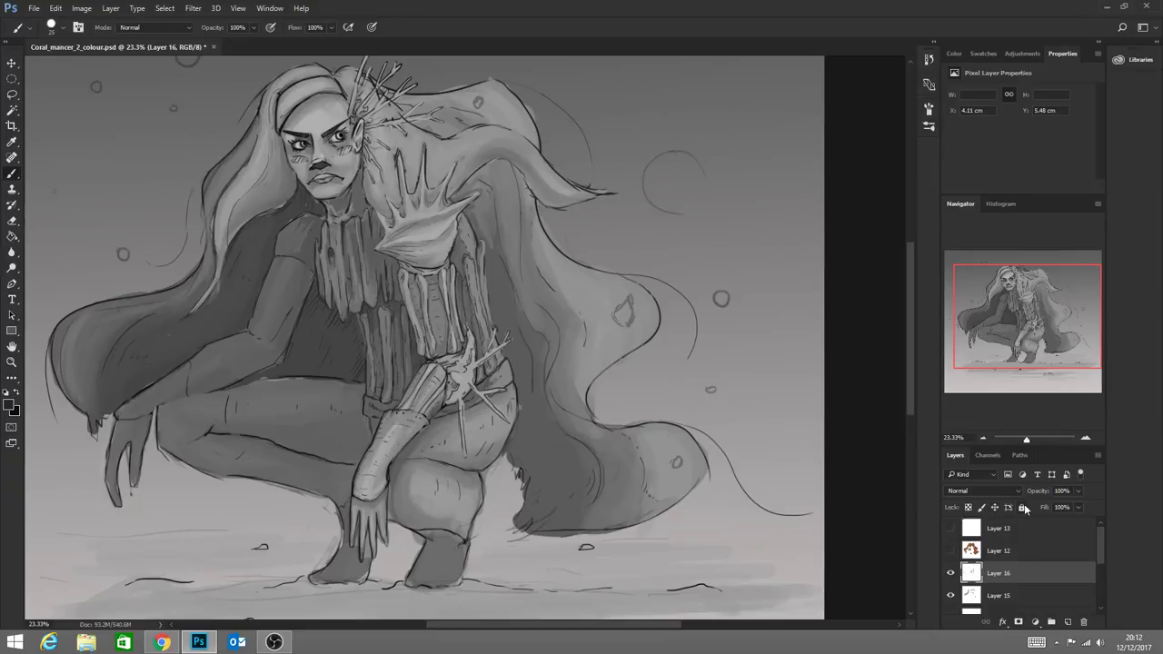
Draw additional wispy strands around the flowing silhouette while viewing the whole composition
click(11, 362)
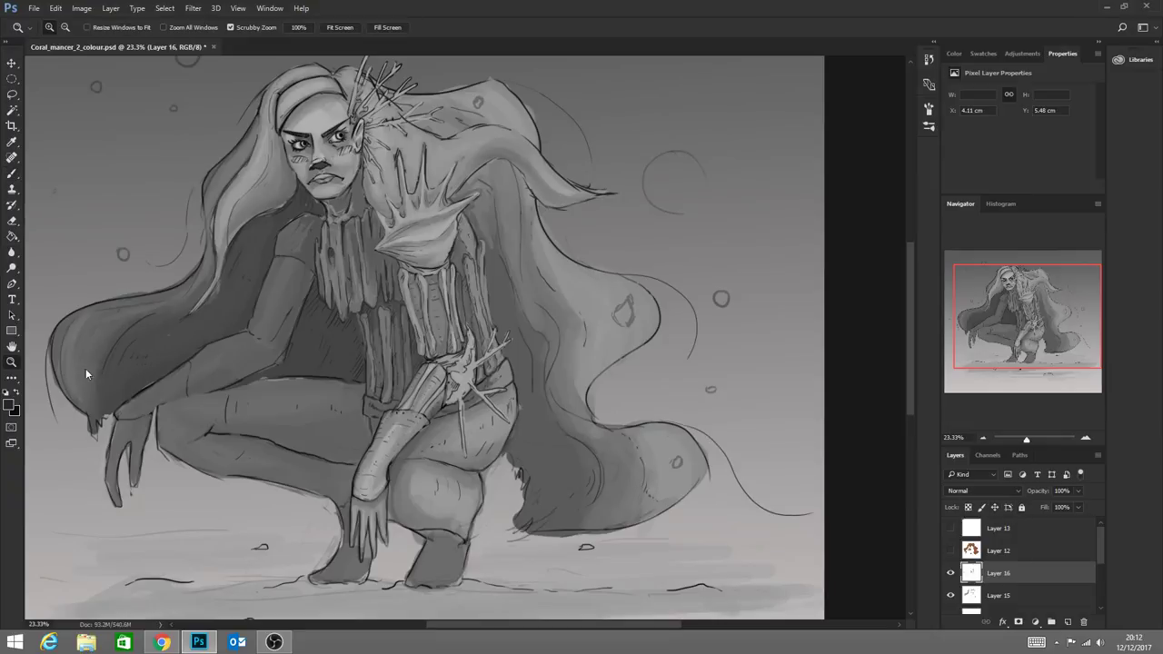
drag(210, 395, 151, 392)
drag(389, 421, 414, 431)
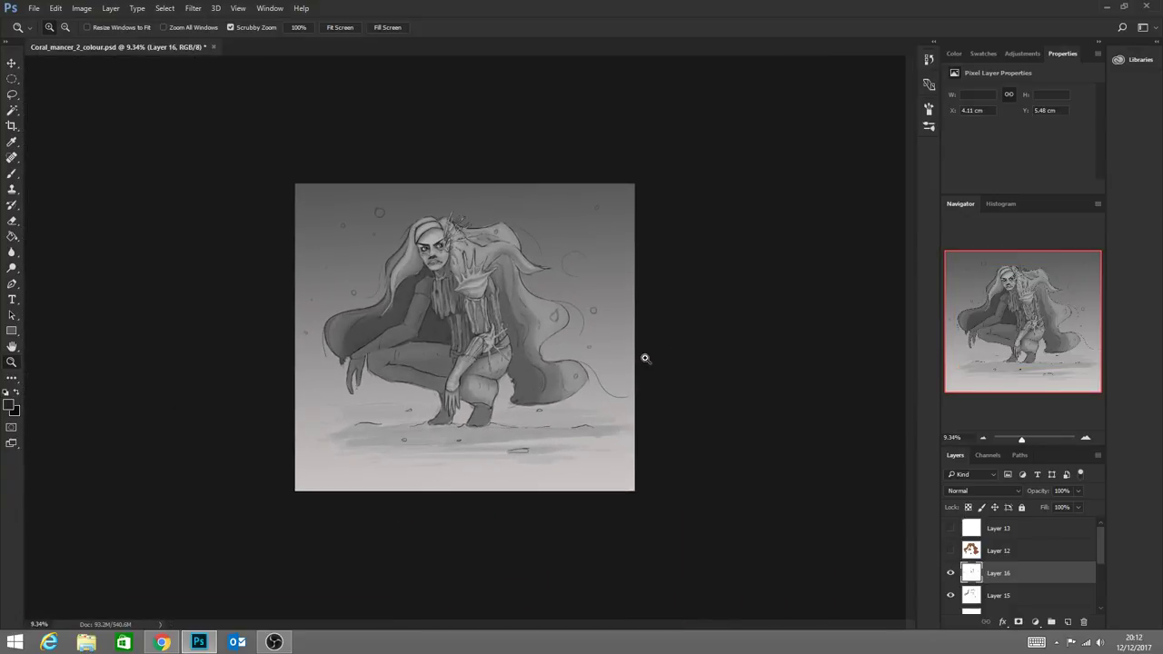
click(11, 174)
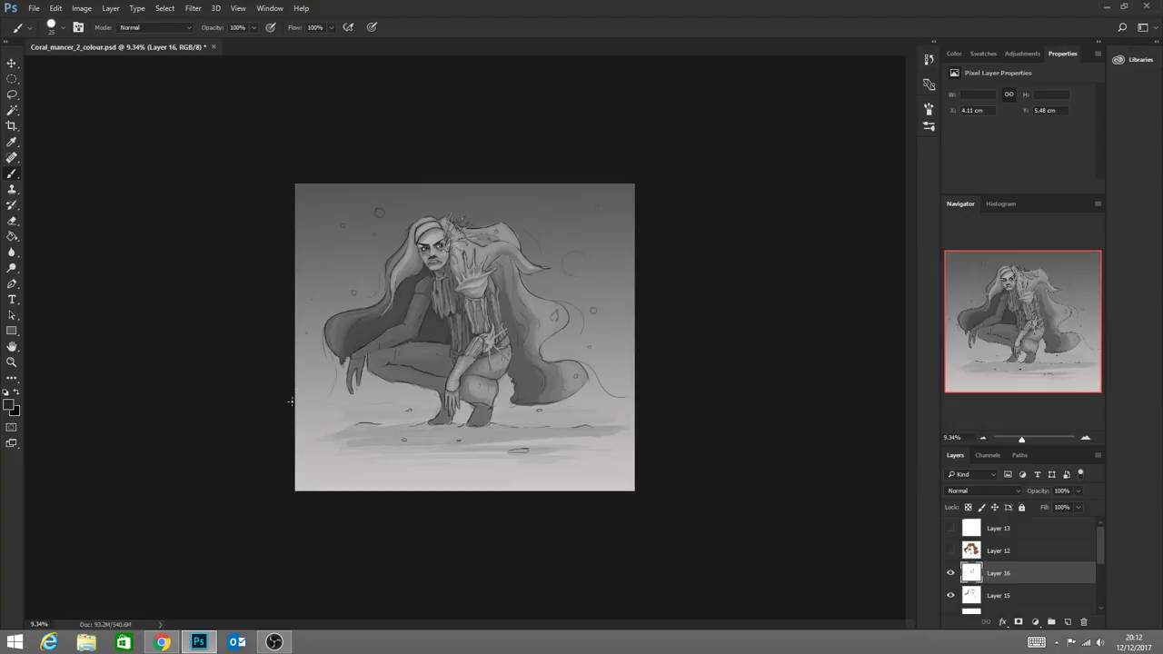
drag(337, 314, 309, 327)
click(474, 226)
Sample greys and add diagonal hatching to the dark area between the bent arm and the lower torso strips
click(12, 361)
click(520, 376)
drag(522, 377, 567, 418)
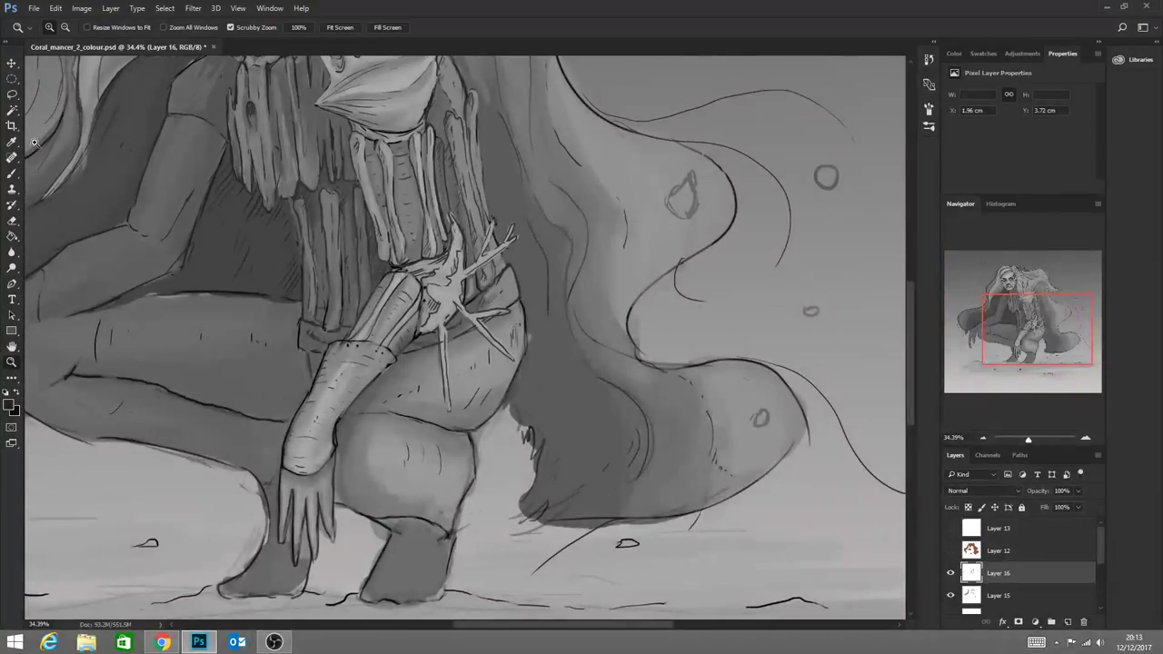
click(11, 172)
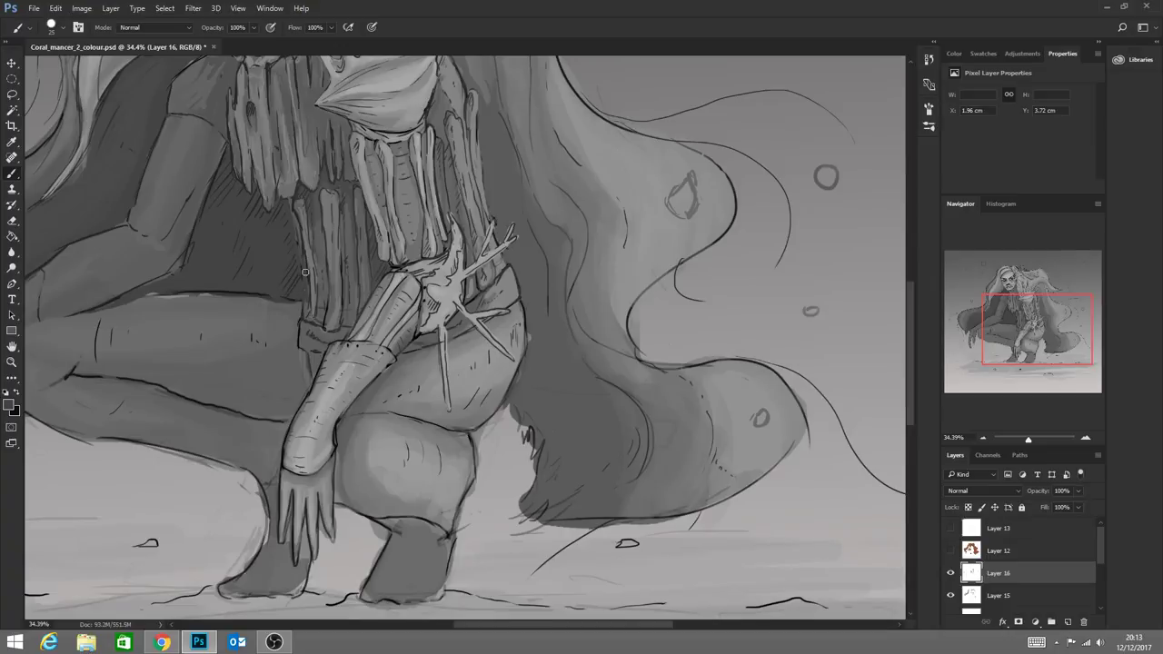
alt+click(296, 307)
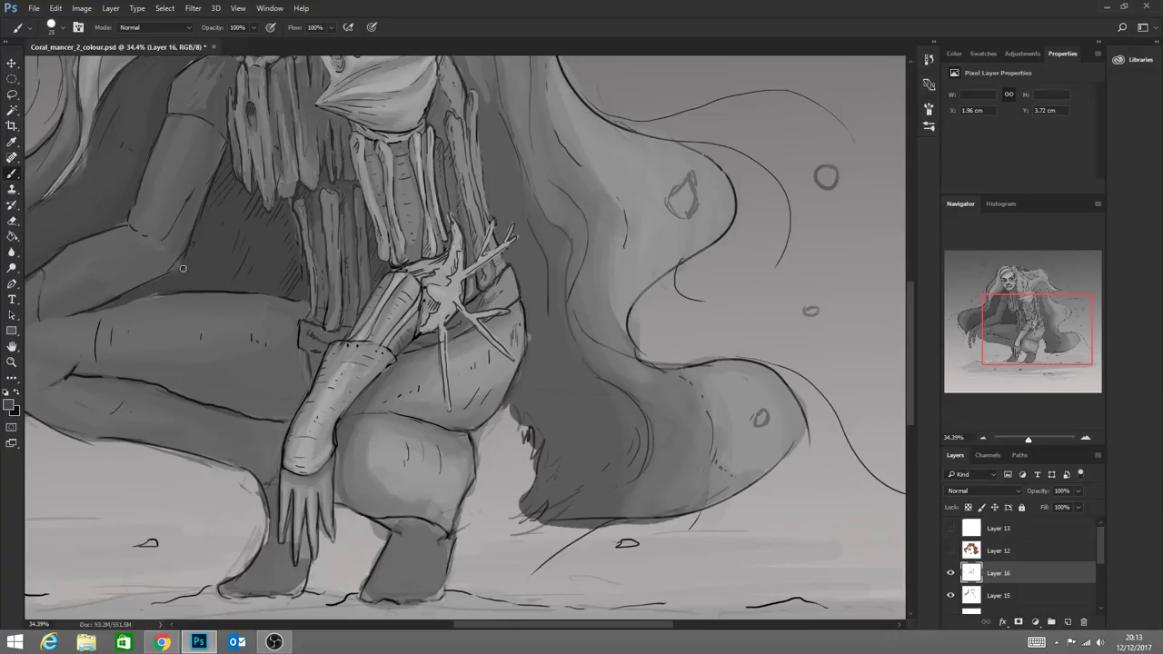
alt+click(146, 226)
Darken both boots with dense dark grey strokes, then check them against the whole figure
click(12, 362)
drag(607, 536, 579, 528)
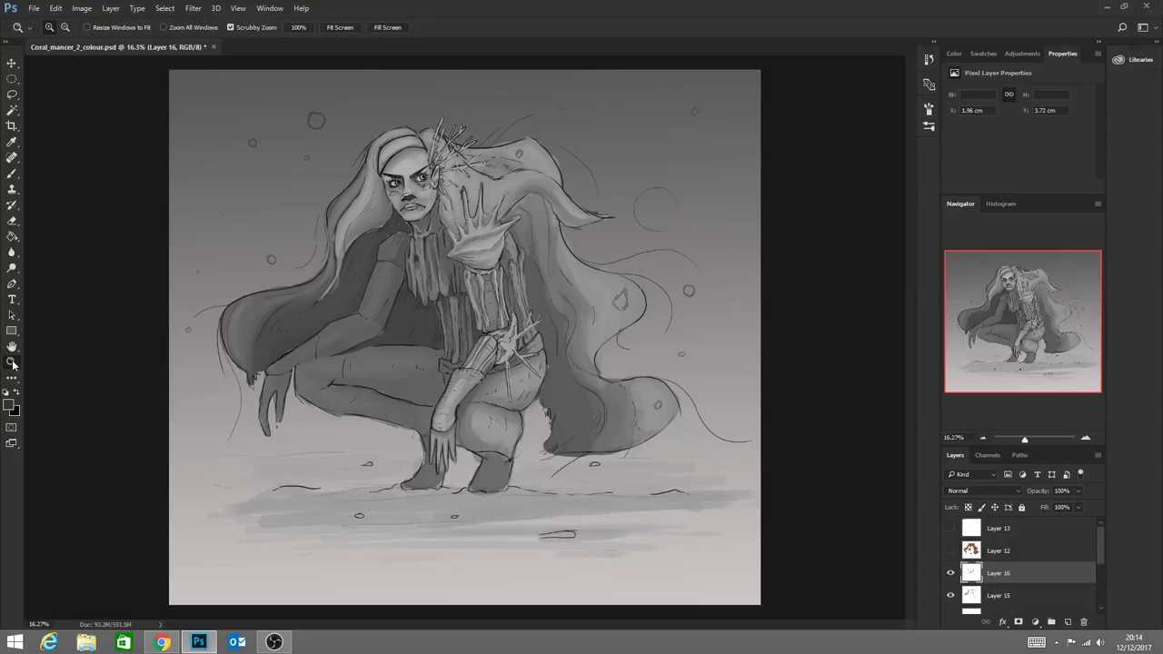
drag(525, 470, 476, 317)
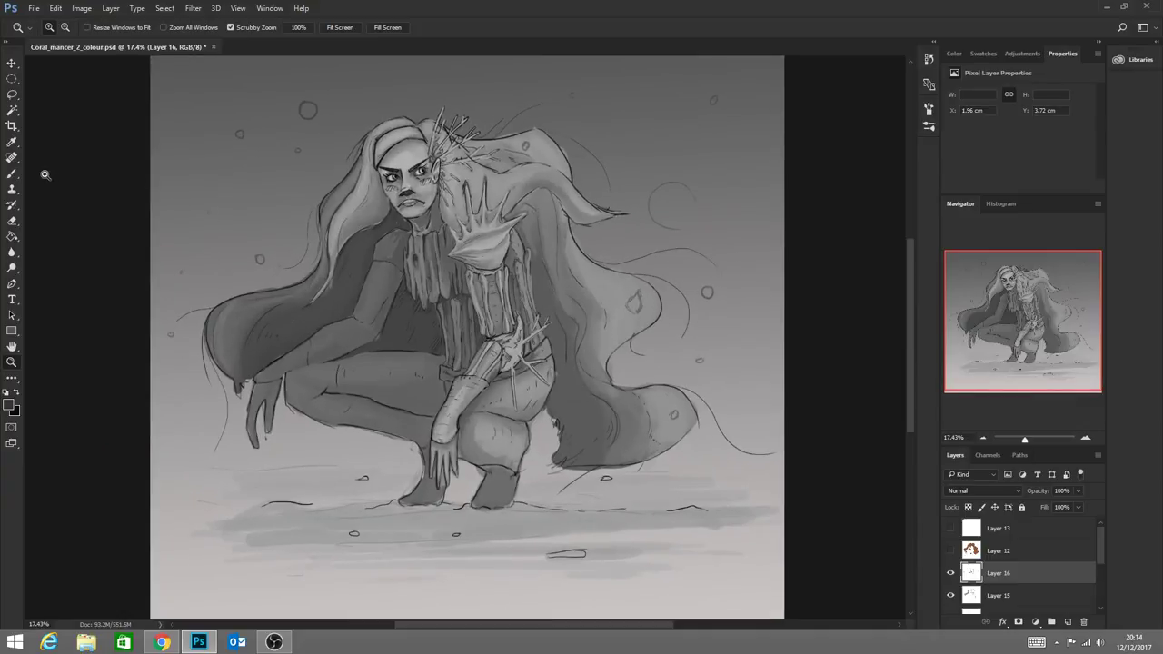
click(11, 173)
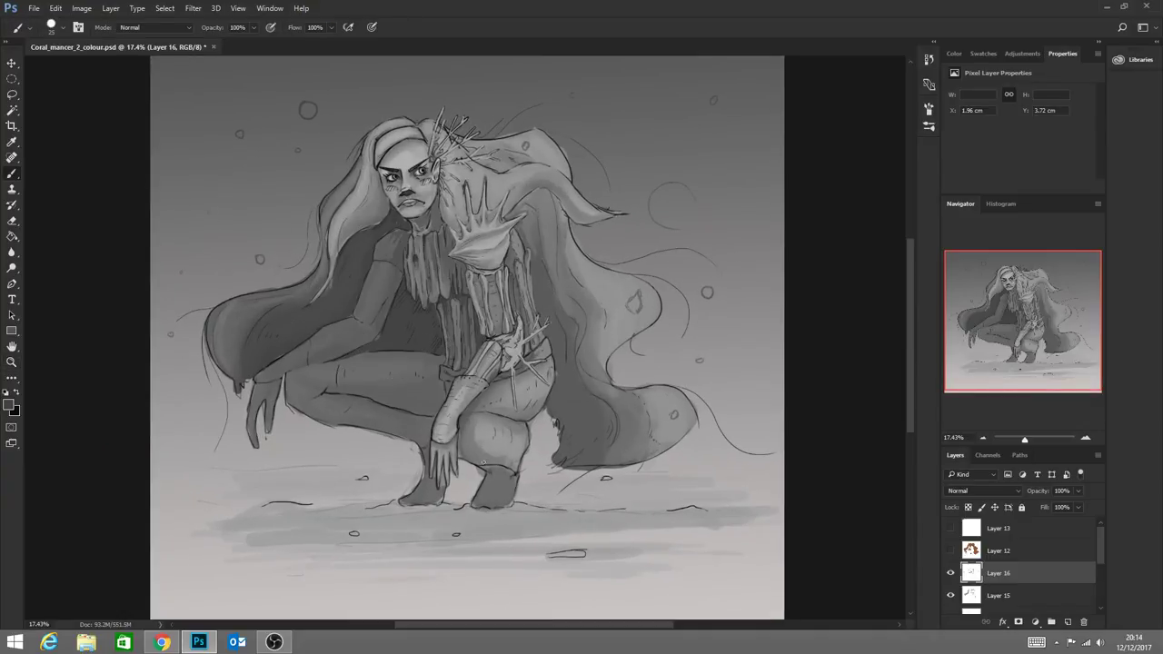
mouse_move(490, 470)
mouse_down()
mouse_move(480, 497)
mouse_move(506, 486)
mouse_move(499, 500)
mouse_move(490, 468)
mouse_move(516, 470)
mouse_move(510, 485)
mouse_move(514, 472)
mouse_move(495, 467)
mouse_move(475, 503)
mouse_move(480, 489)
mouse_move(496, 487)
mouse_move(491, 506)
mouse_move(514, 488)
mouse_up()
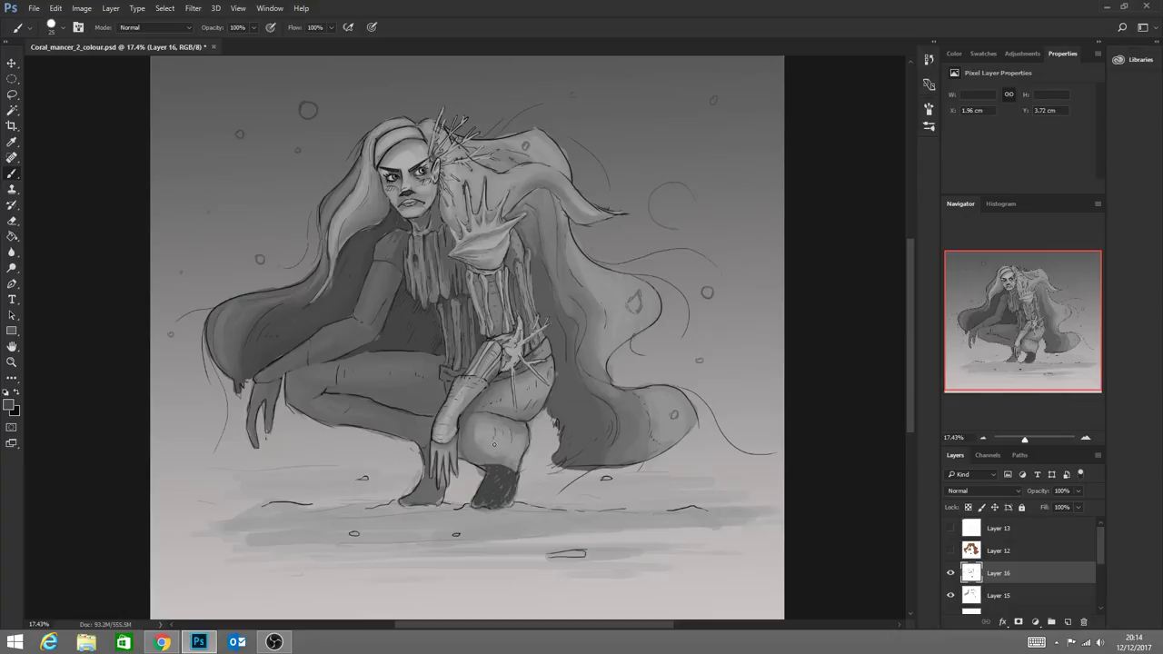
mouse_move(425, 489)
mouse_down()
mouse_move(414, 501)
mouse_move(440, 498)
mouse_move(429, 501)
mouse_move(442, 469)
mouse_move(444, 487)
mouse_move(434, 467)
mouse_move(423, 492)
mouse_move(426, 453)
mouse_move(437, 495)
mouse_move(417, 504)
mouse_up()
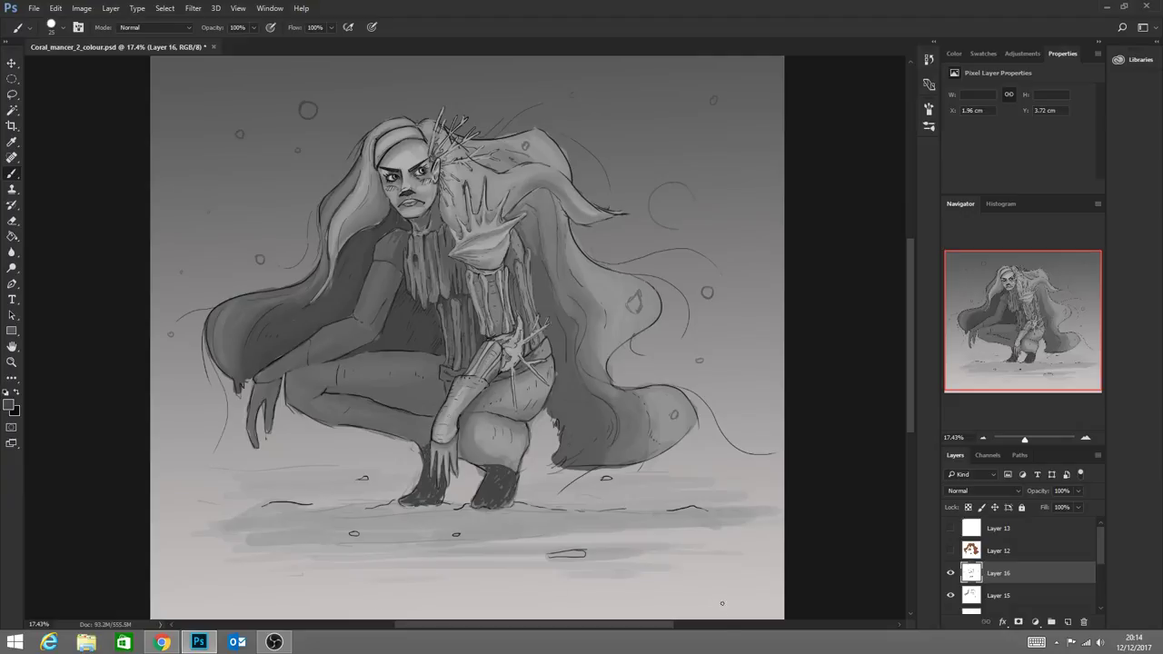
click(11, 362)
drag(666, 527, 626, 557)
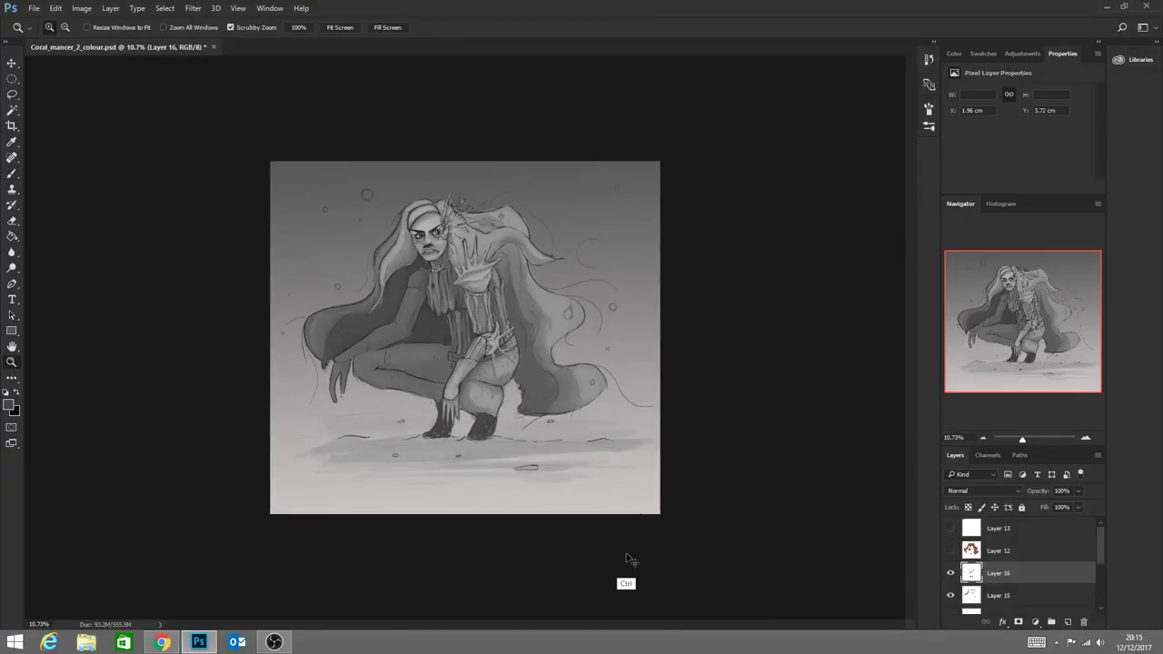
Undo the last dark strokes on both boots
key(ctrl+alt+z)
key(ctrl+alt+z)
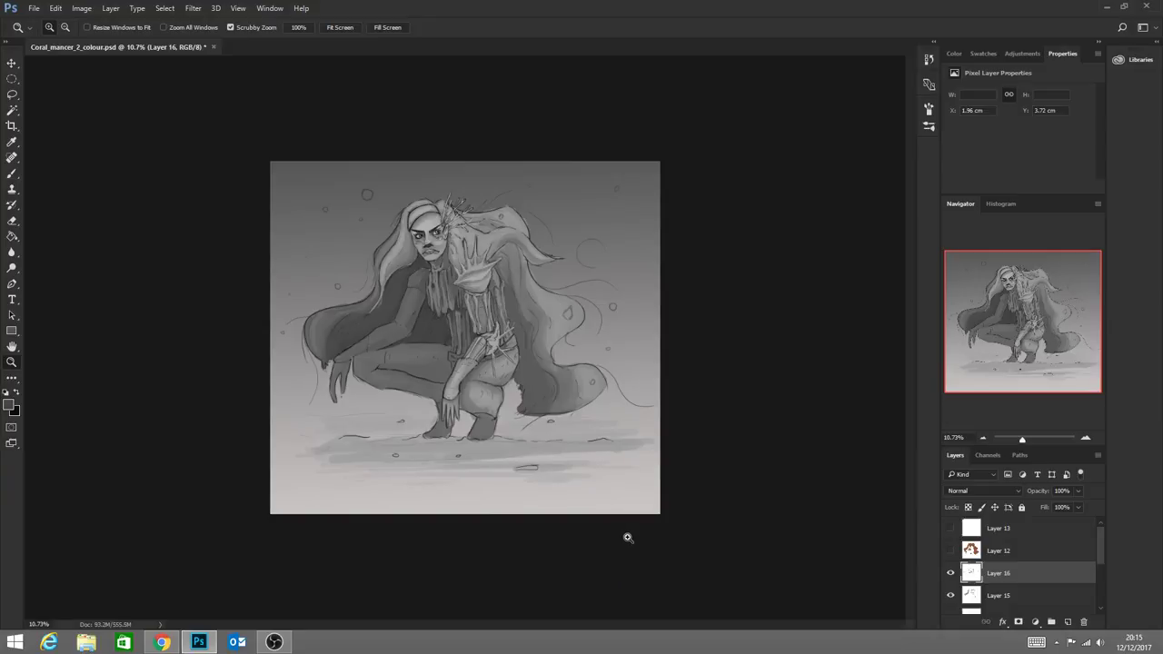
Sample a grey and draw small rounded ornaments on the belt at the hip beside the spiky coral piece, and reset the colours to default
drag(500, 415, 531, 448)
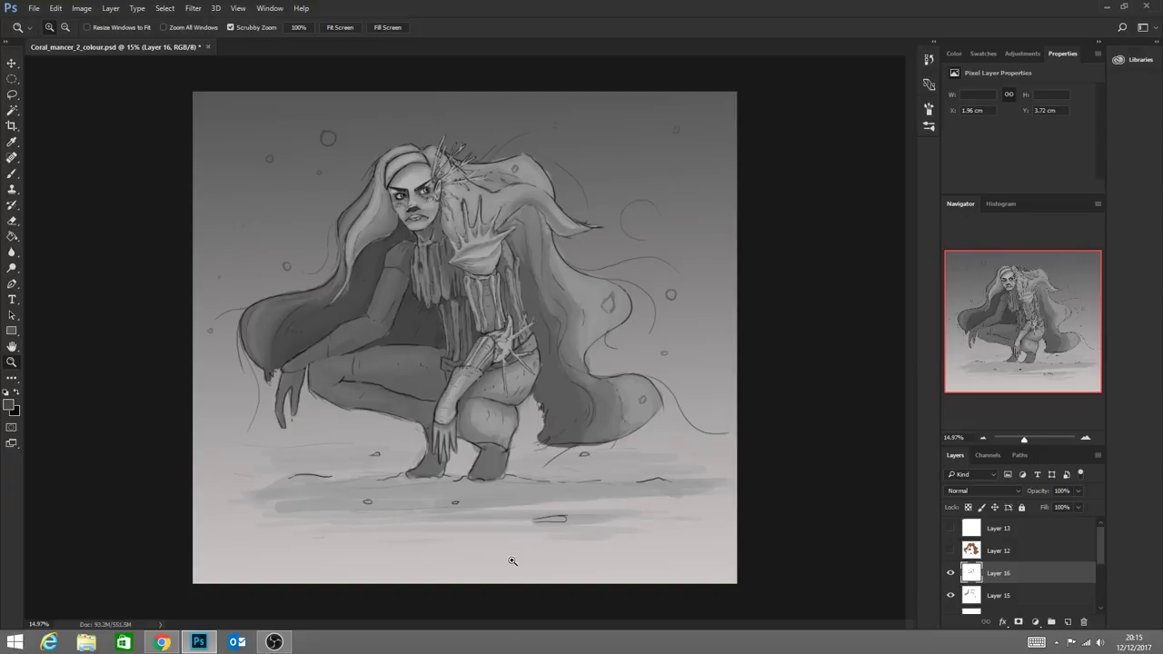
click(471, 391)
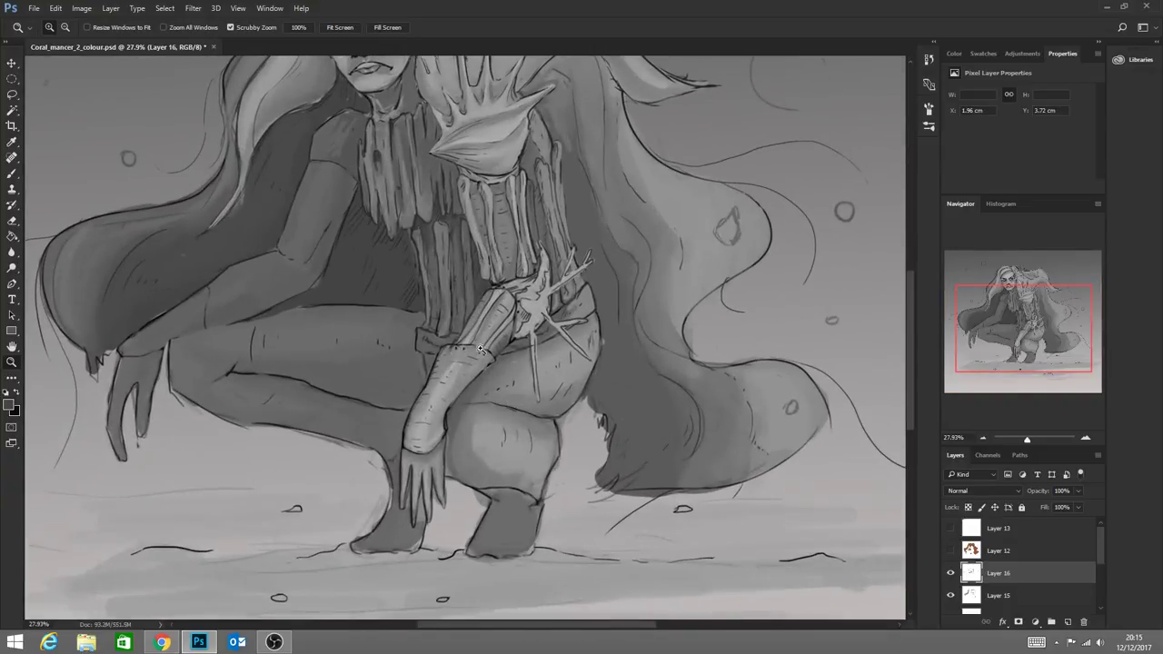
click(12, 172)
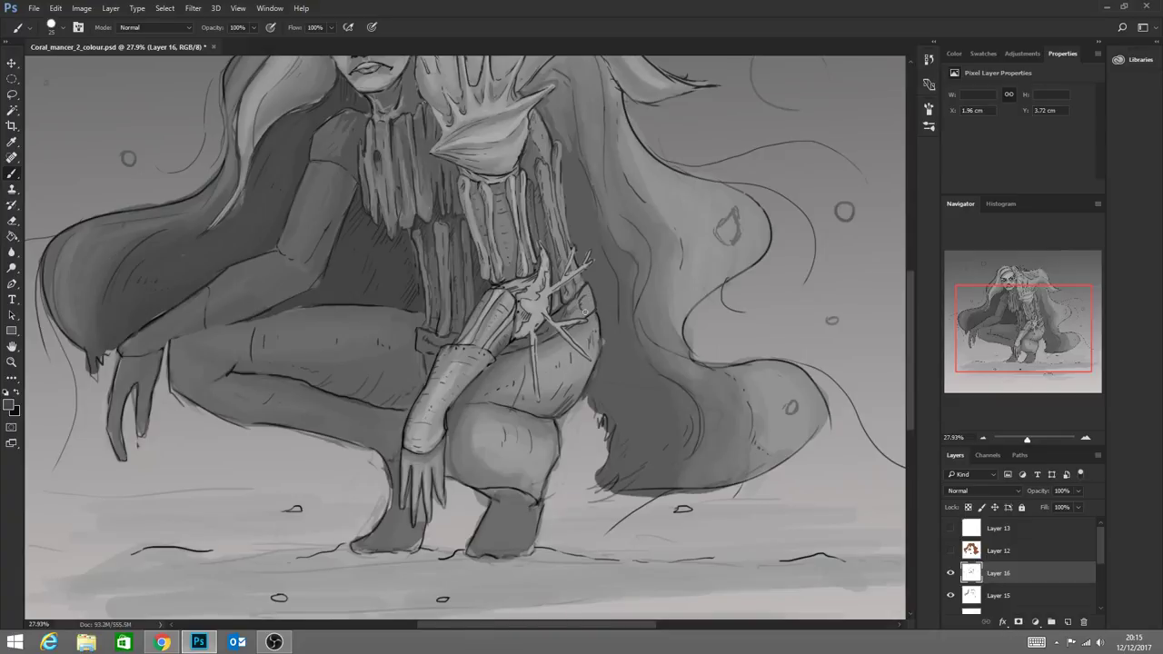
drag(572, 308, 573, 308)
alt+click(582, 298)
key(d)
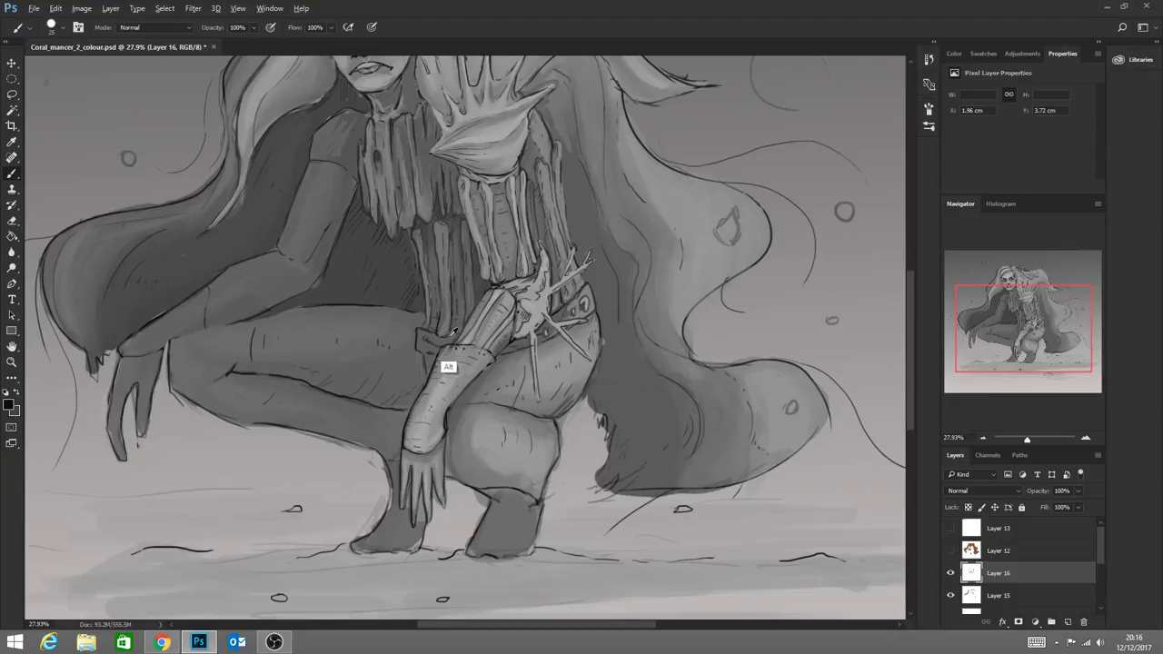
Sample a dark grey and add fine strokes around the upper forearm guard and waist, and check them against the whole figure
alt+click(466, 327)
drag(484, 298, 467, 326)
drag(491, 288, 496, 291)
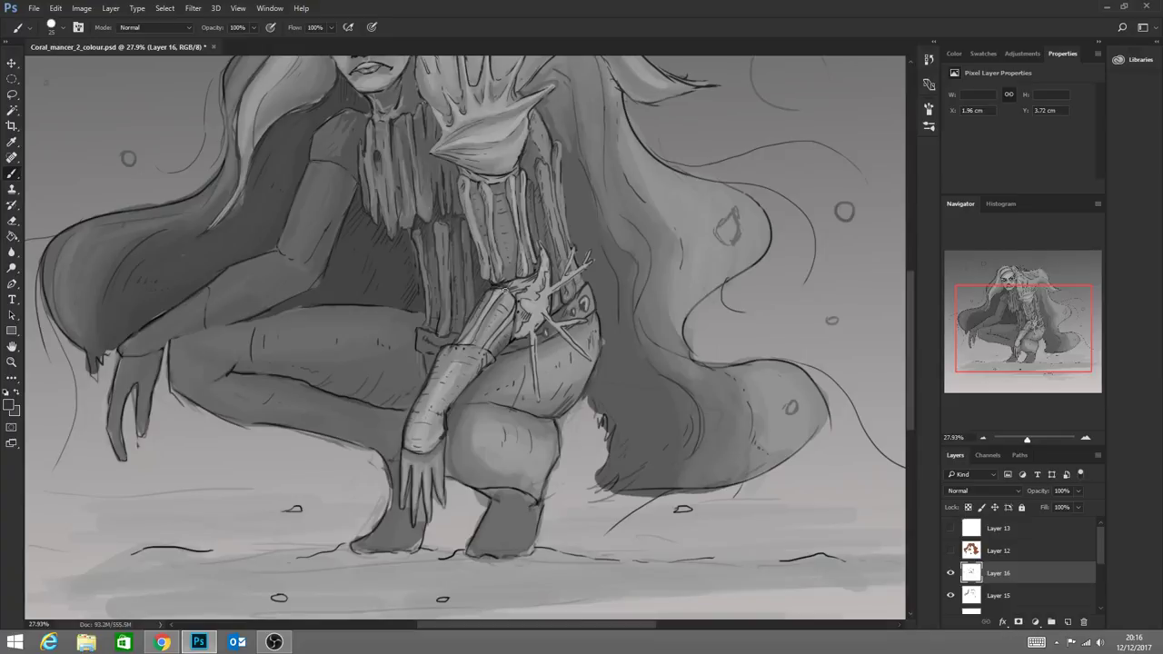
drag(512, 285, 517, 284)
click(11, 361)
drag(514, 399, 470, 500)
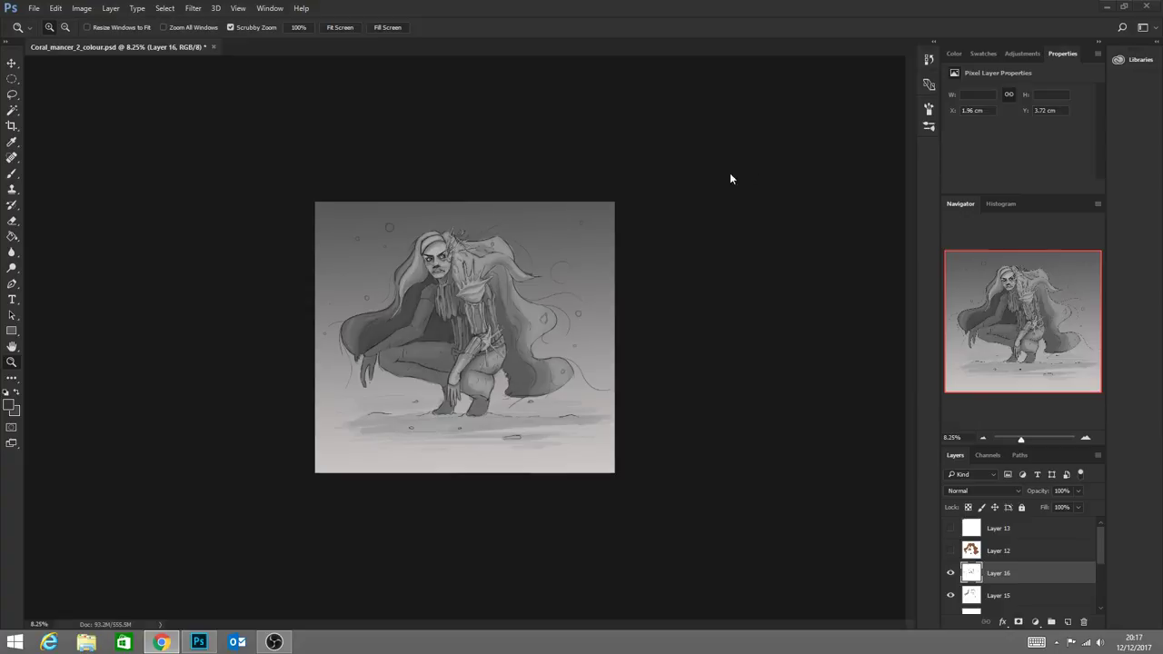
Sample a dark grey and paint short strokes along the upper parts of both boots
mouse_move(708, 182)
mouse_down()
mouse_move(681, 218)
mouse_move(734, 249)
mouse_up()
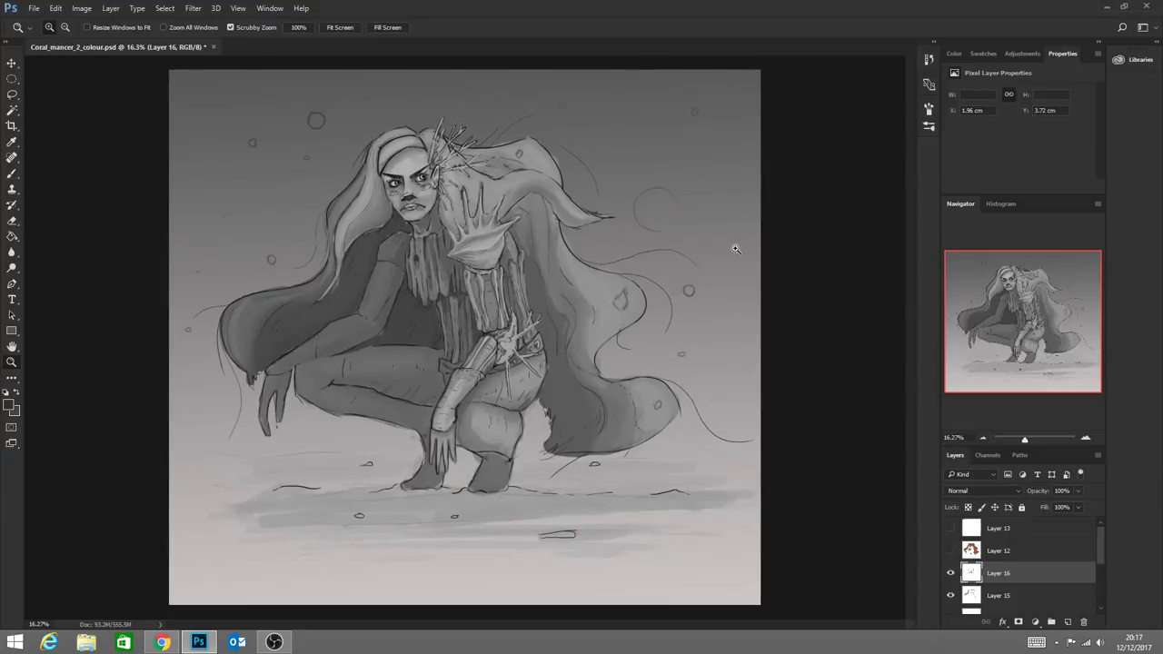
click(12, 172)
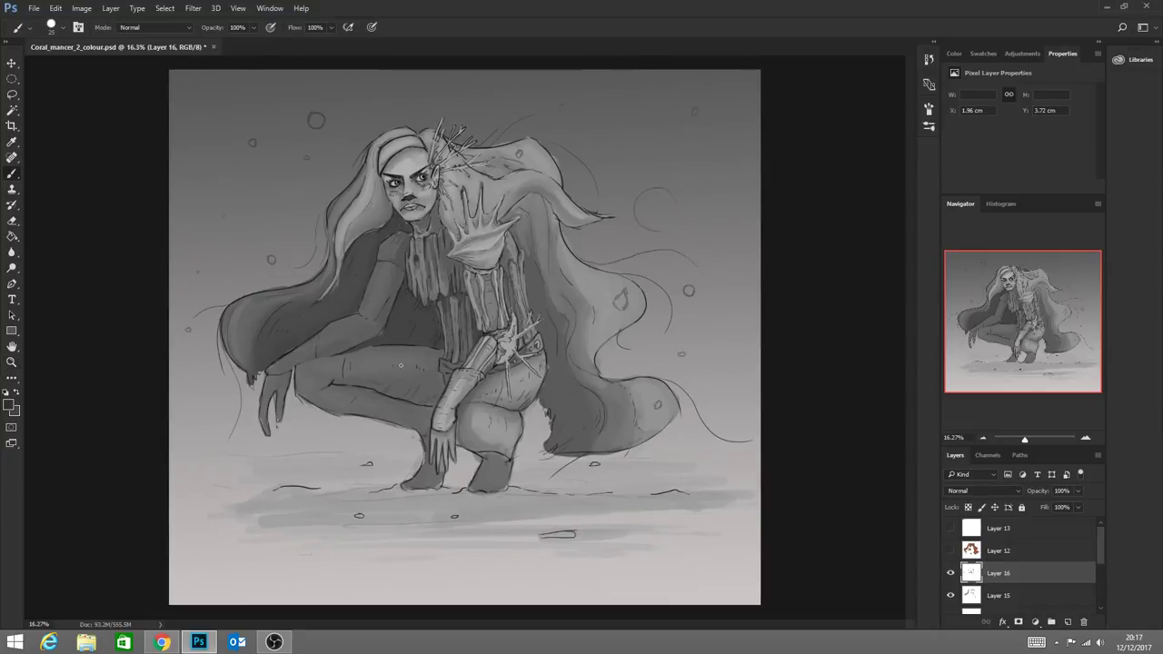
alt+click(398, 336)
drag(441, 460, 442, 476)
drag(504, 461, 507, 468)
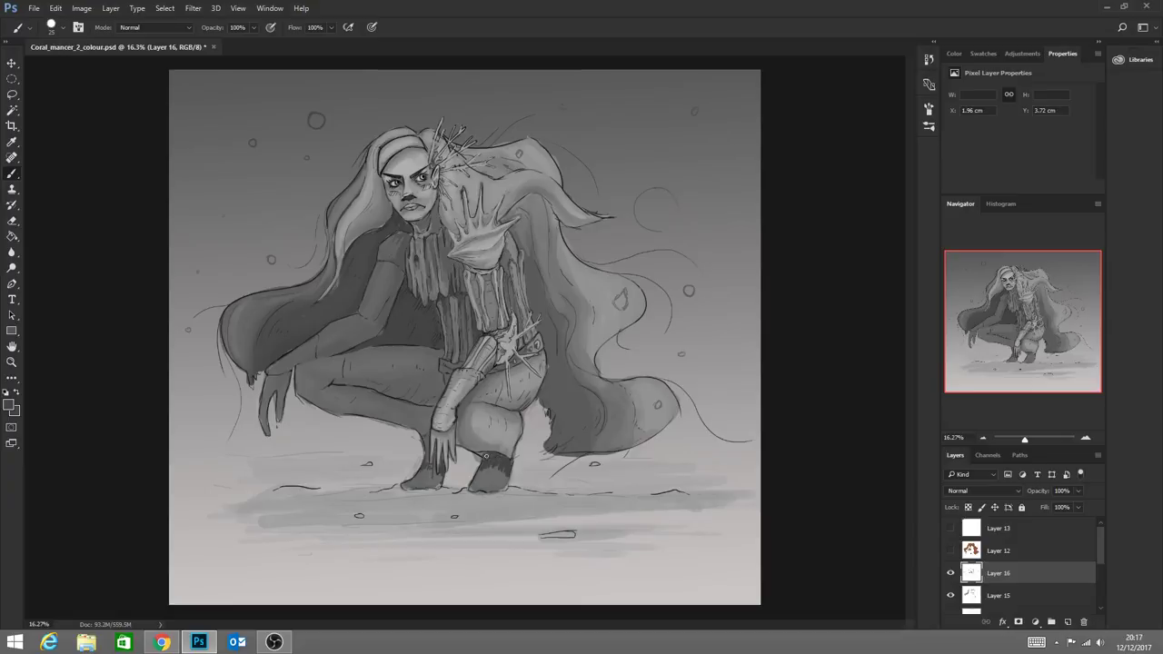
drag(496, 471, 497, 466)
Enable the Transfer option for the round brush and enlarge it to 81 px
click(78, 27)
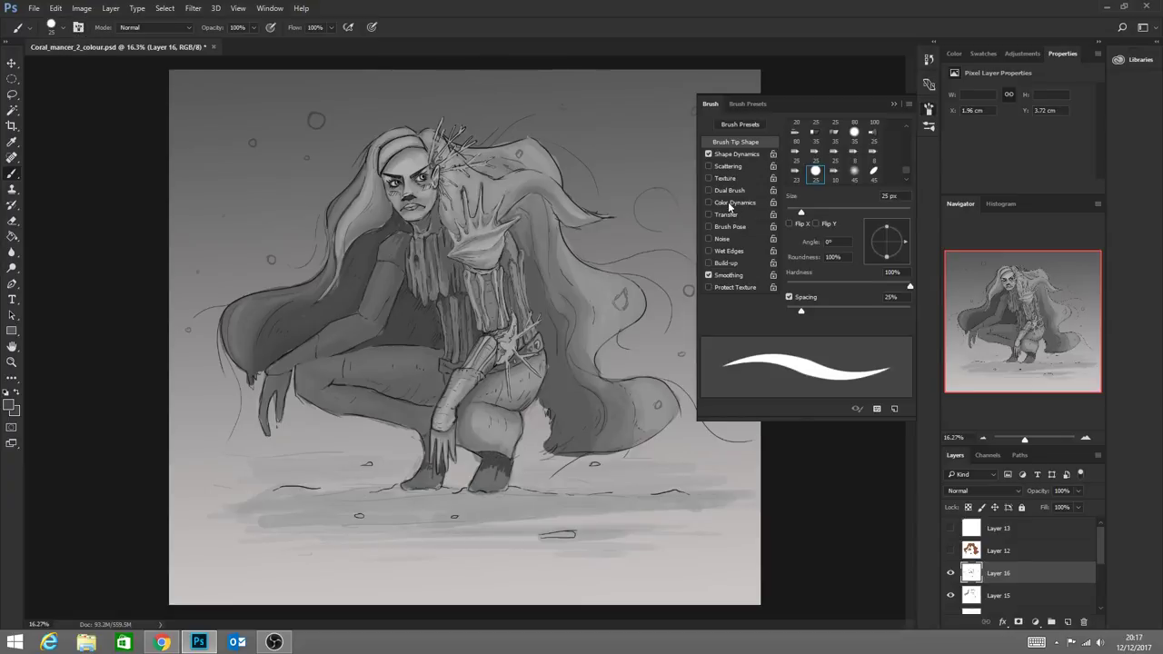
click(891, 104)
click(64, 30)
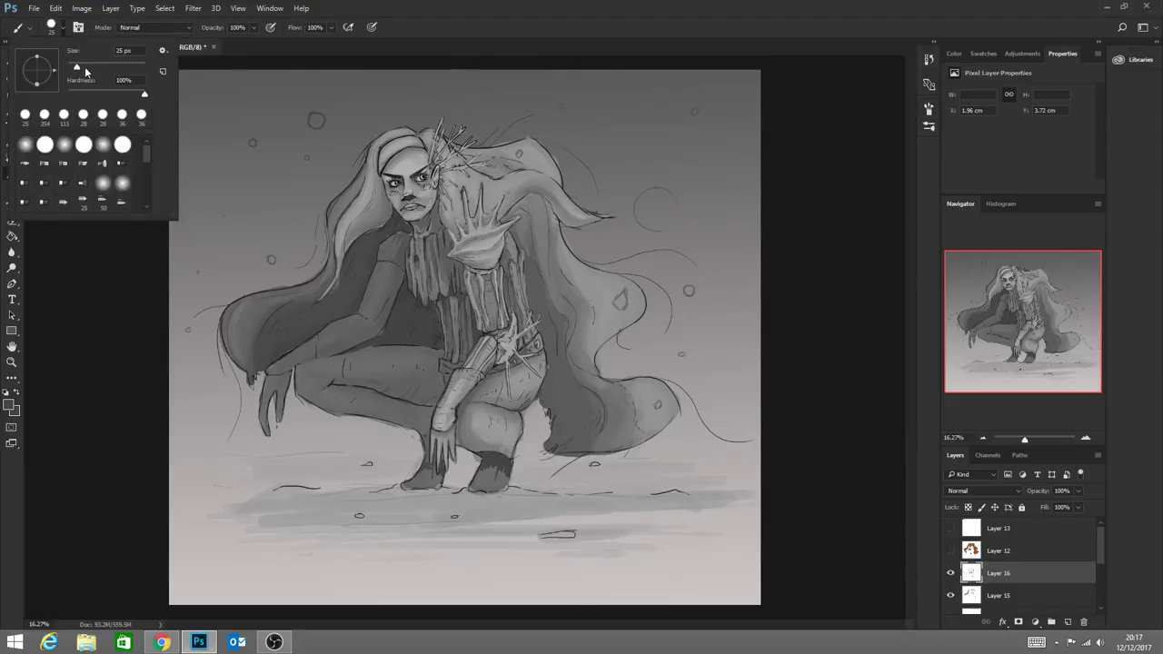
drag(80, 68, 98, 68)
Sample greys repeatedly and blend a dark-to-light gradient from the tops of both boots down towards the toes
mouse_move(490, 476)
mouse_down()
mouse_move(486, 467)
mouse_move(507, 475)
mouse_move(478, 479)
mouse_move(486, 467)
mouse_up()
alt+click(490, 471)
alt+click(490, 465)
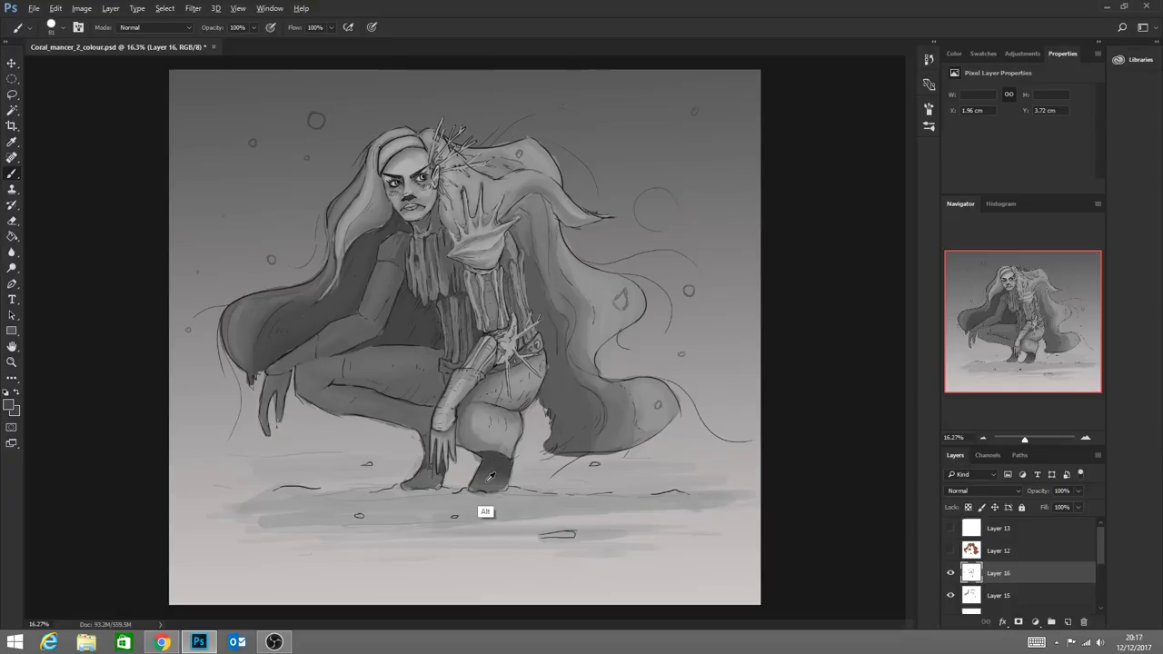
alt+click(474, 487)
alt+click(488, 477)
alt+click(491, 480)
alt+click(507, 469)
mouse_move(507, 469)
mouse_down()
mouse_move(481, 473)
mouse_move(507, 467)
mouse_up()
alt+click(424, 463)
alt+click(425, 465)
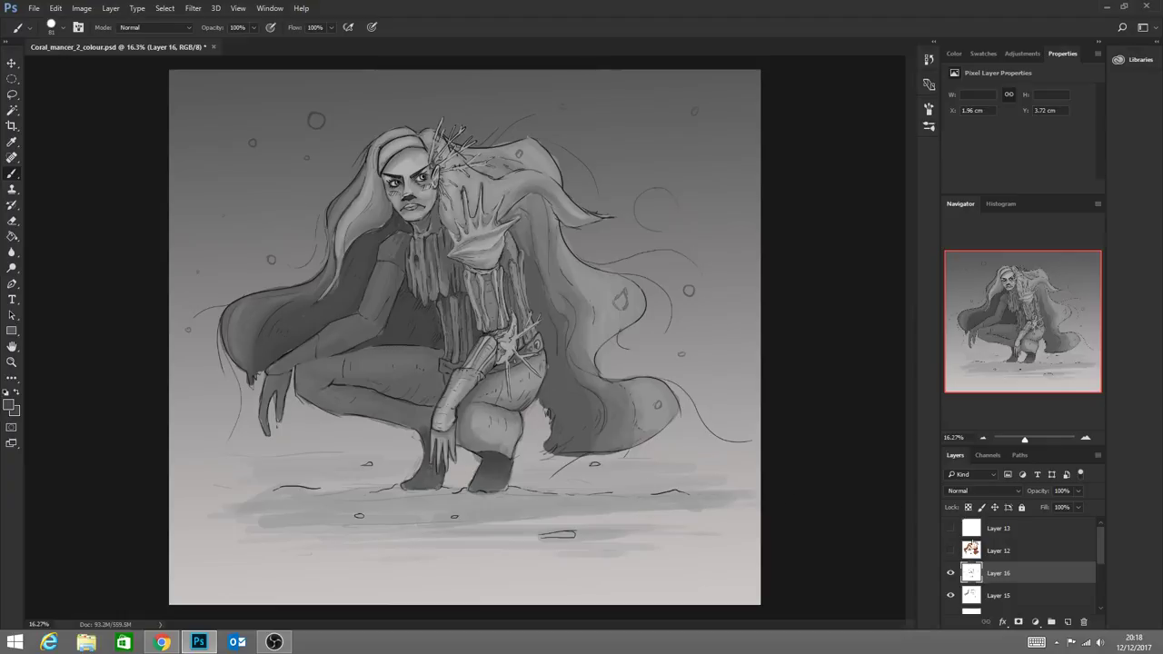
Select Layer 15, sample the dark grey beside the lower torso strips and try a stroke there
click(996, 594)
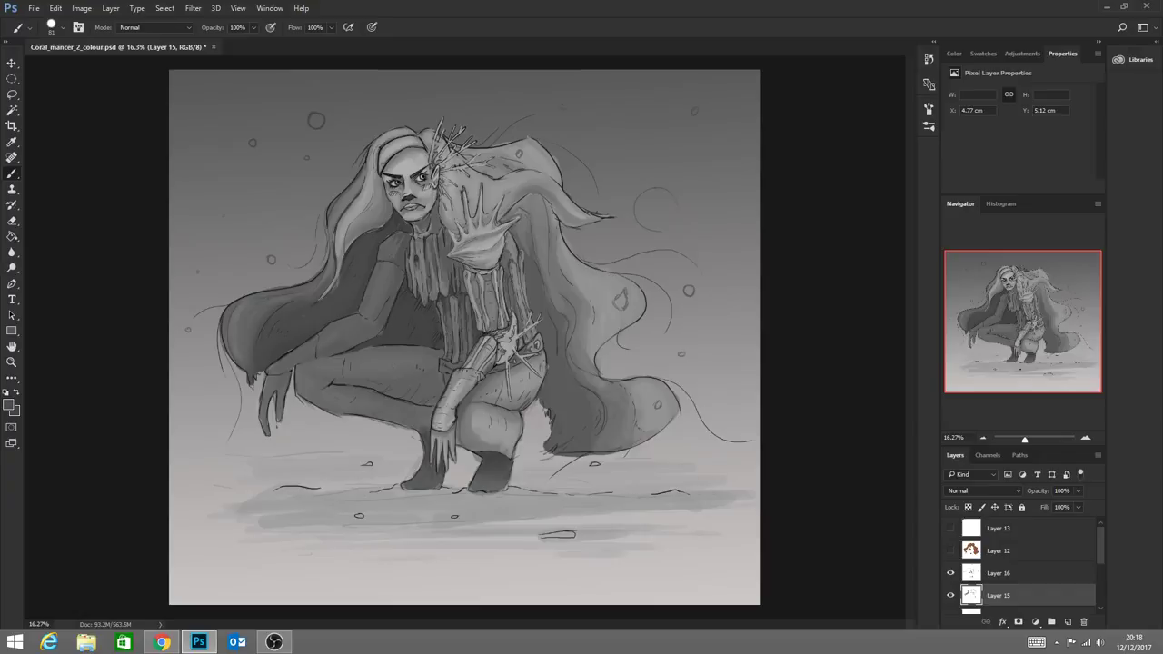
key(alt+Tab)
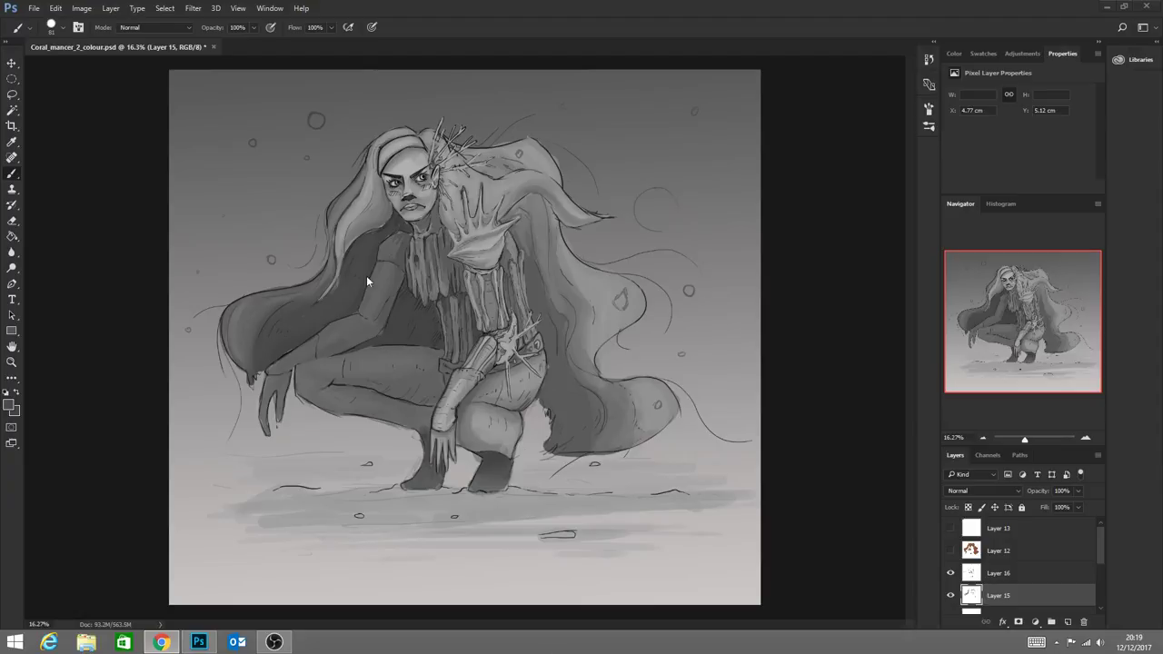
click(11, 361)
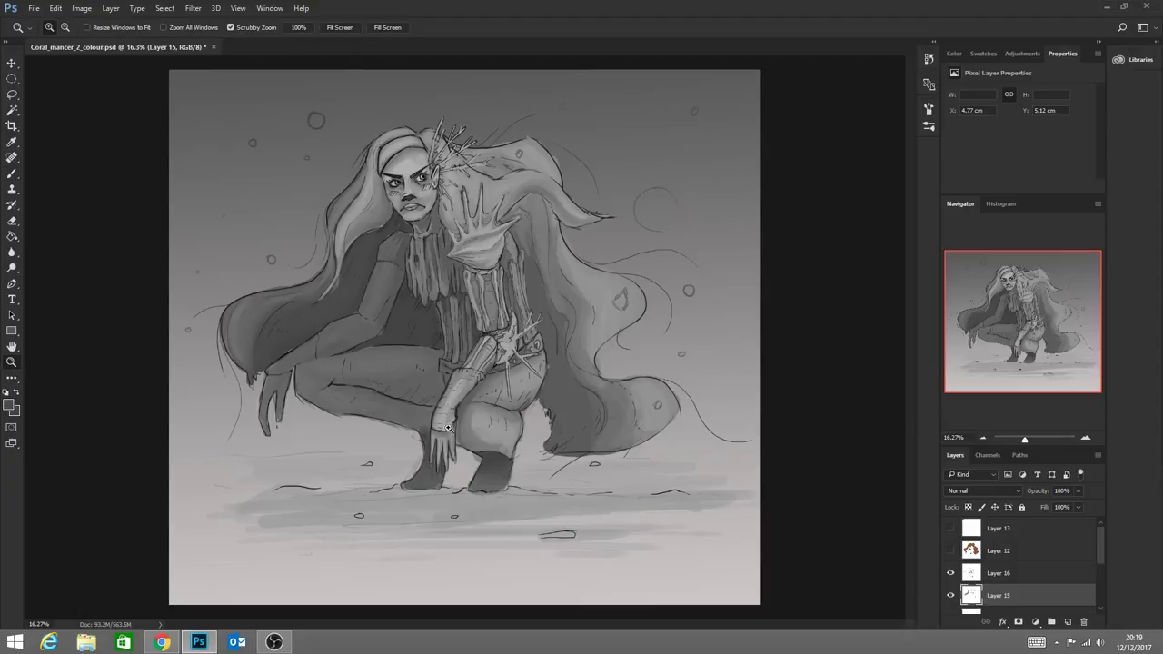
drag(515, 461, 482, 449)
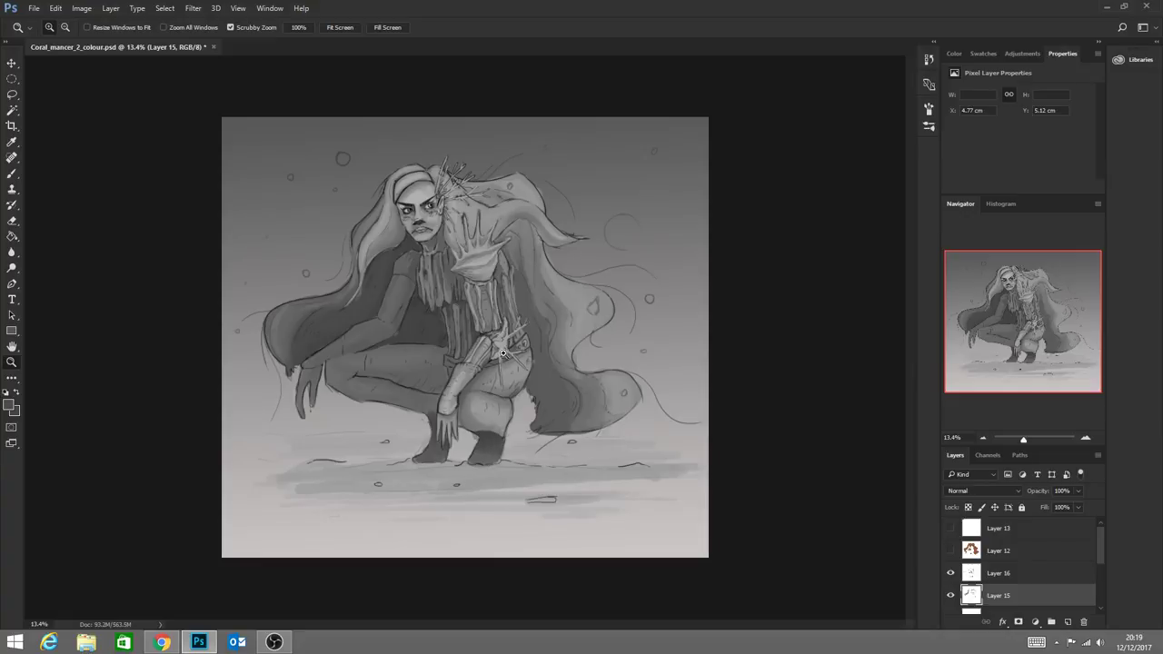
drag(493, 386, 490, 417)
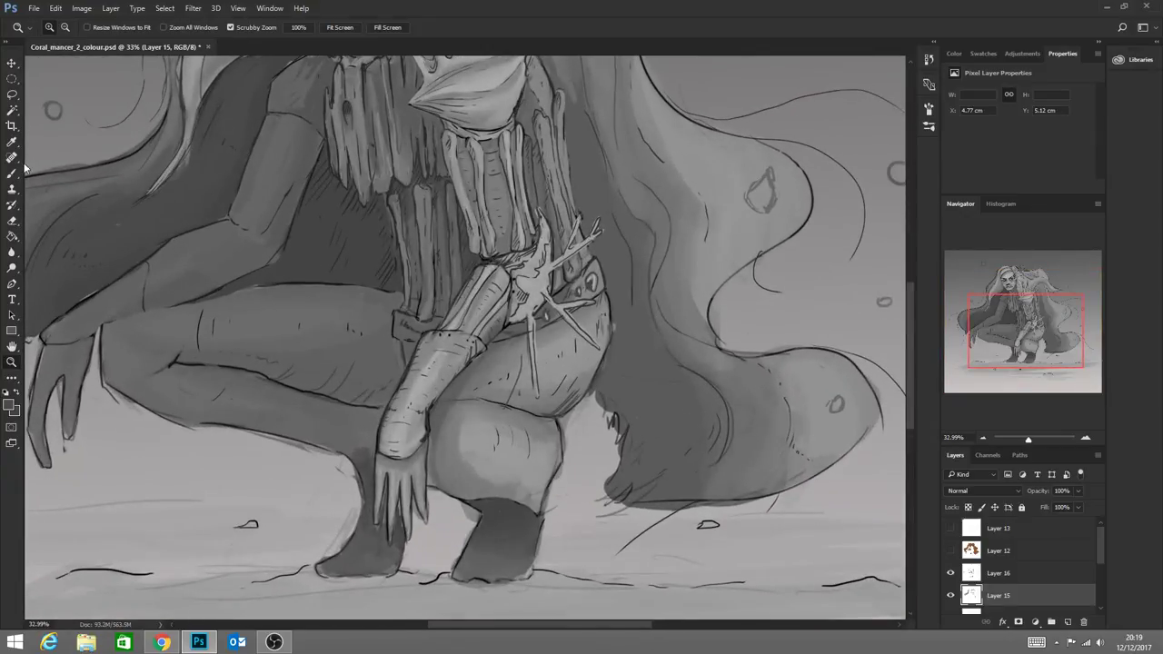
click(12, 173)
alt+click(385, 224)
mouse_move(388, 219)
mouse_down()
mouse_move(393, 234)
mouse_move(389, 220)
mouse_up()
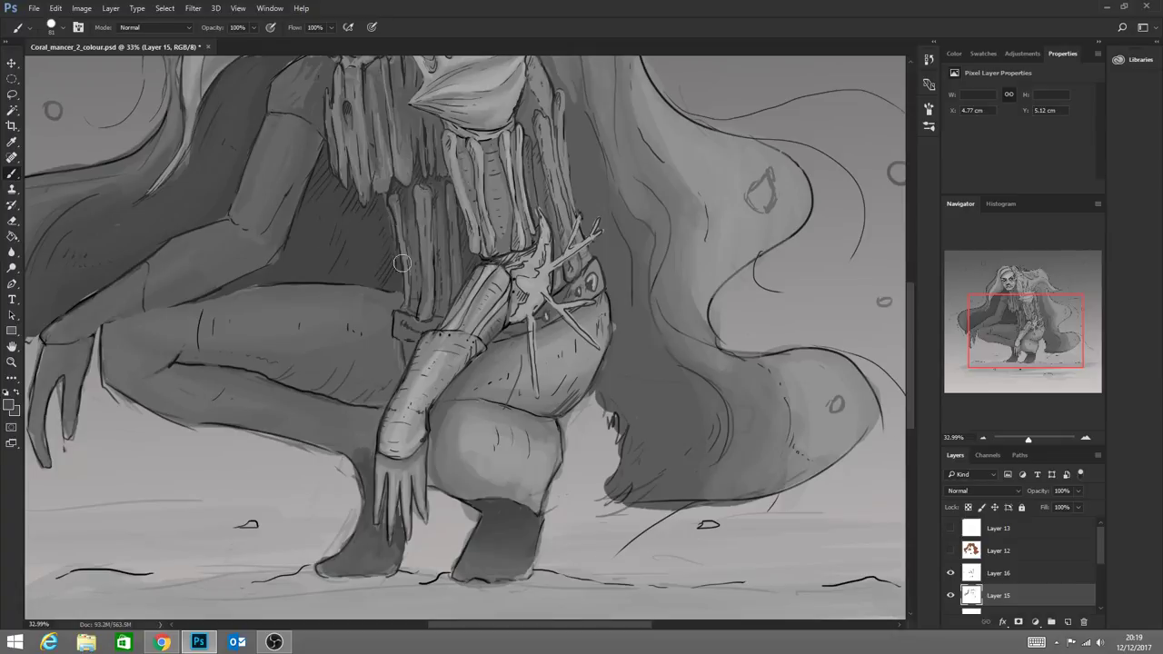
Add a new layer above Layer 16 and try a stroke along the edge of the lower torso strips
click(1016, 572)
click(1068, 623)
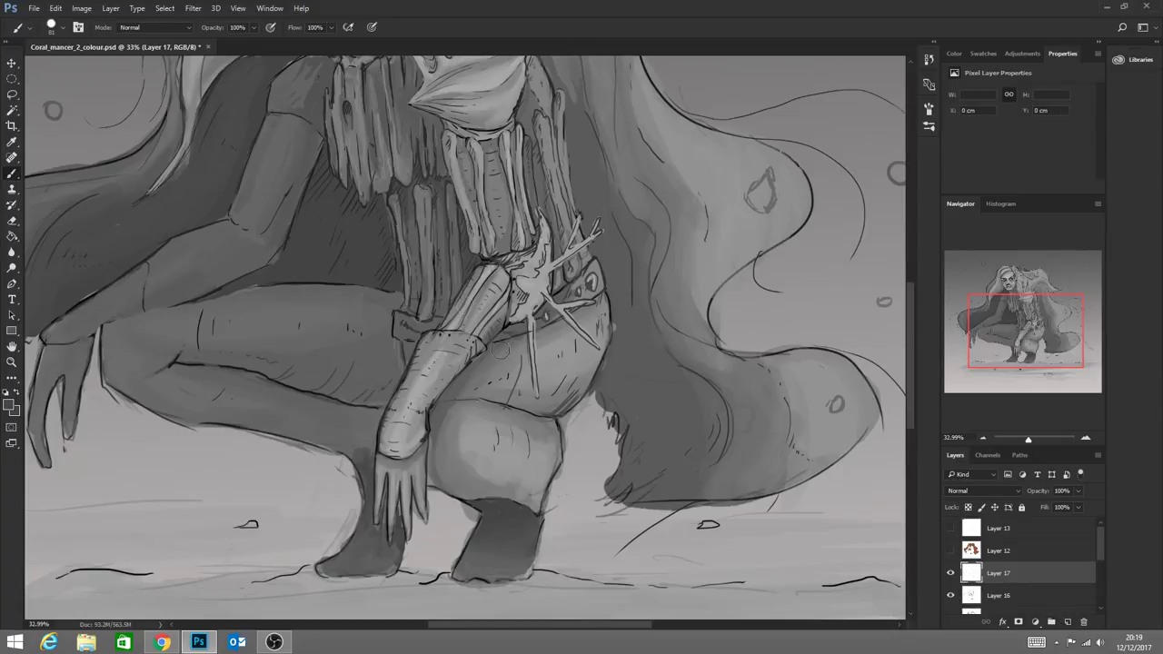
drag(392, 222, 392, 252)
key(ctrl+z)
Turn off the brush's Transfer option and paint with sampled dark grey beside the lower torso strips
click(78, 28)
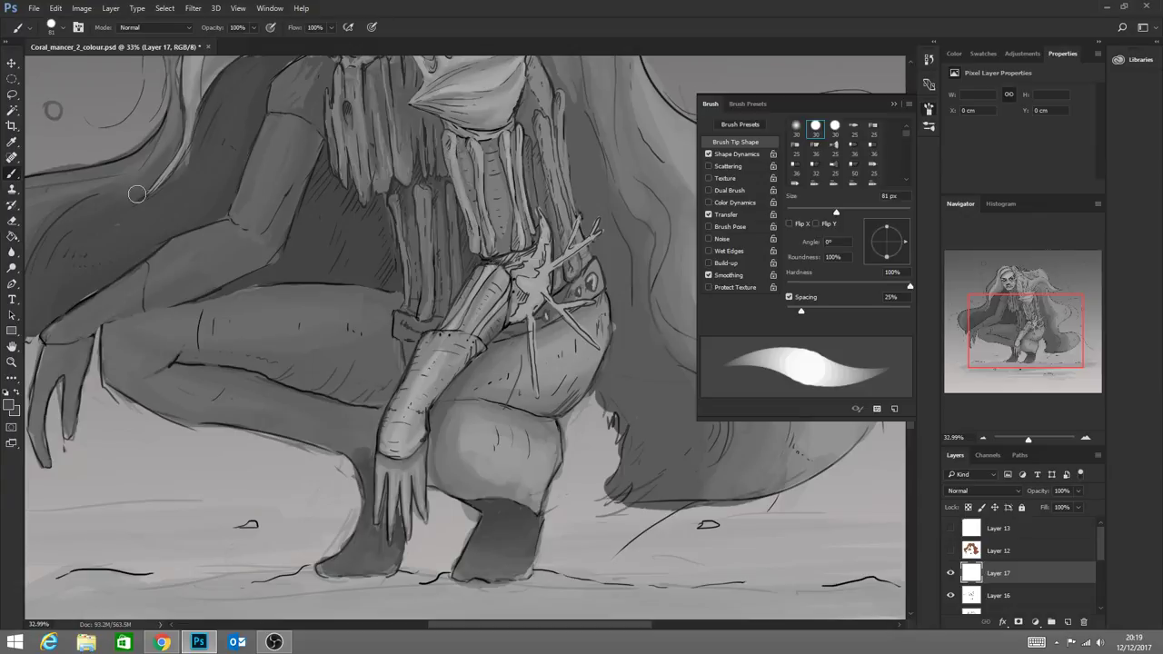
click(708, 214)
click(894, 104)
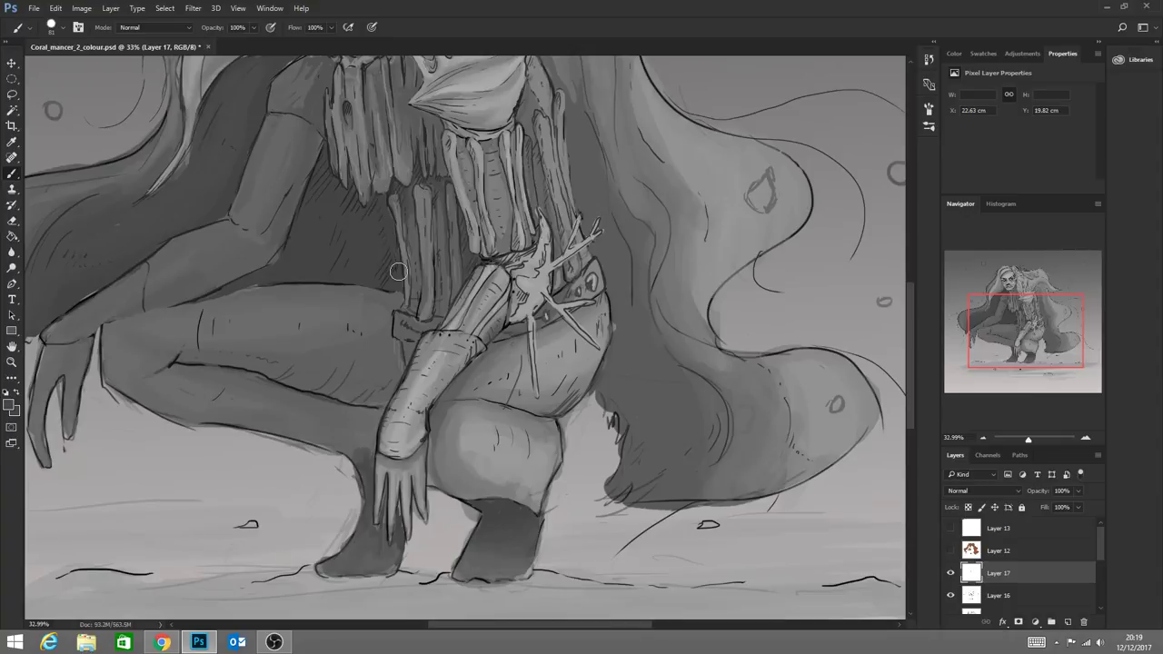
alt+click(375, 201)
Open the Coral_Mancer and Coral_Mancer_wip PSD files from the Youtube folder together
click(34, 9)
click(52, 31)
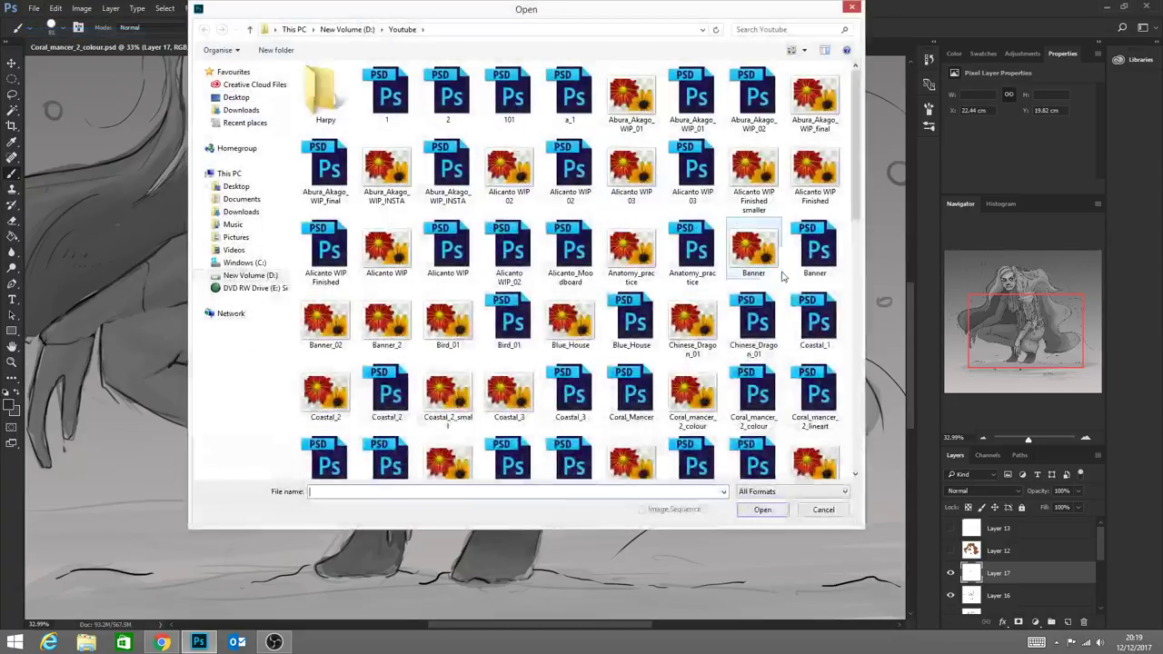
drag(850, 188, 816, 216)
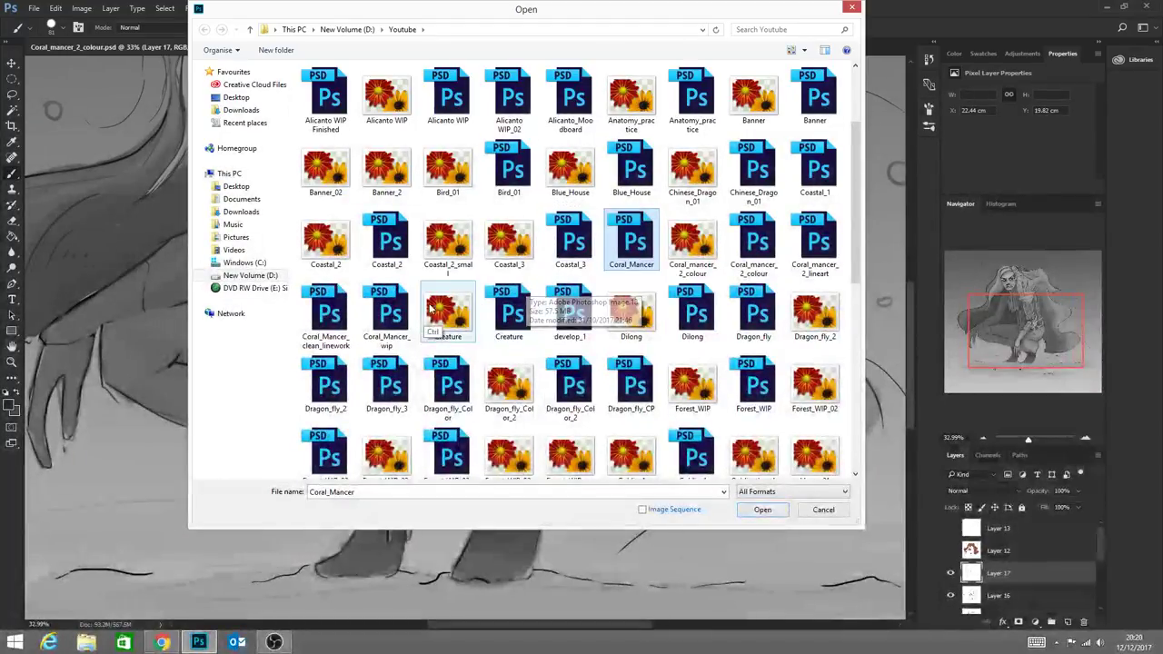
ctrl+click(399, 351)
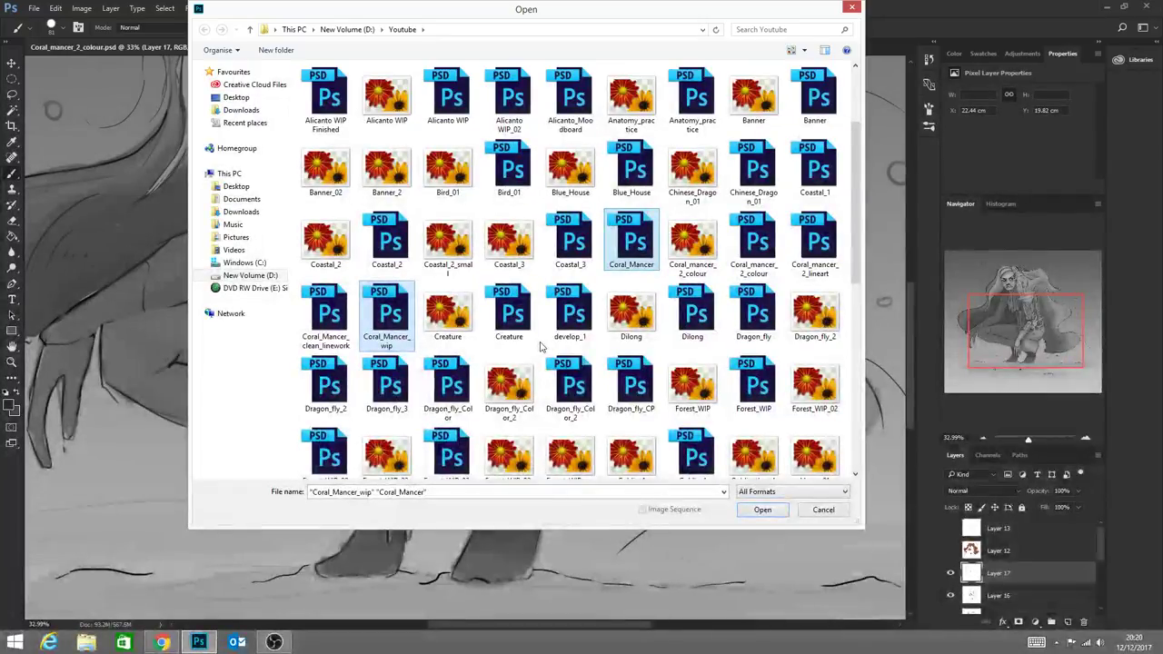
click(763, 510)
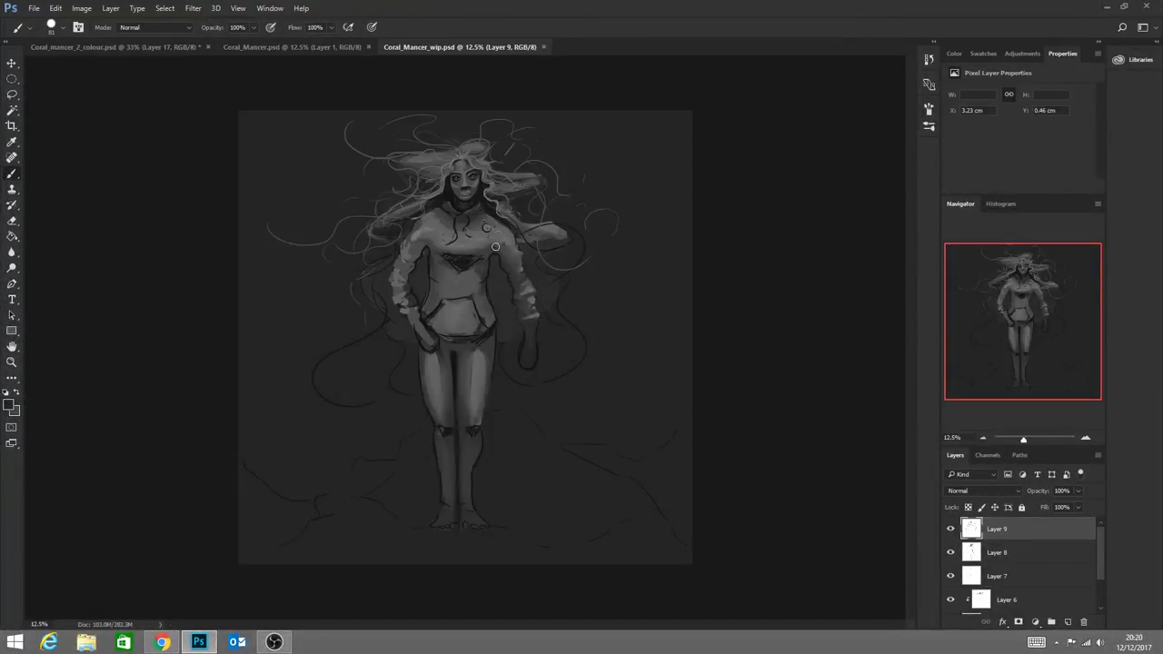
Compare the two earlier Coral_Mancer versions with the whole Coral_mancer_2_colour painting
click(336, 49)
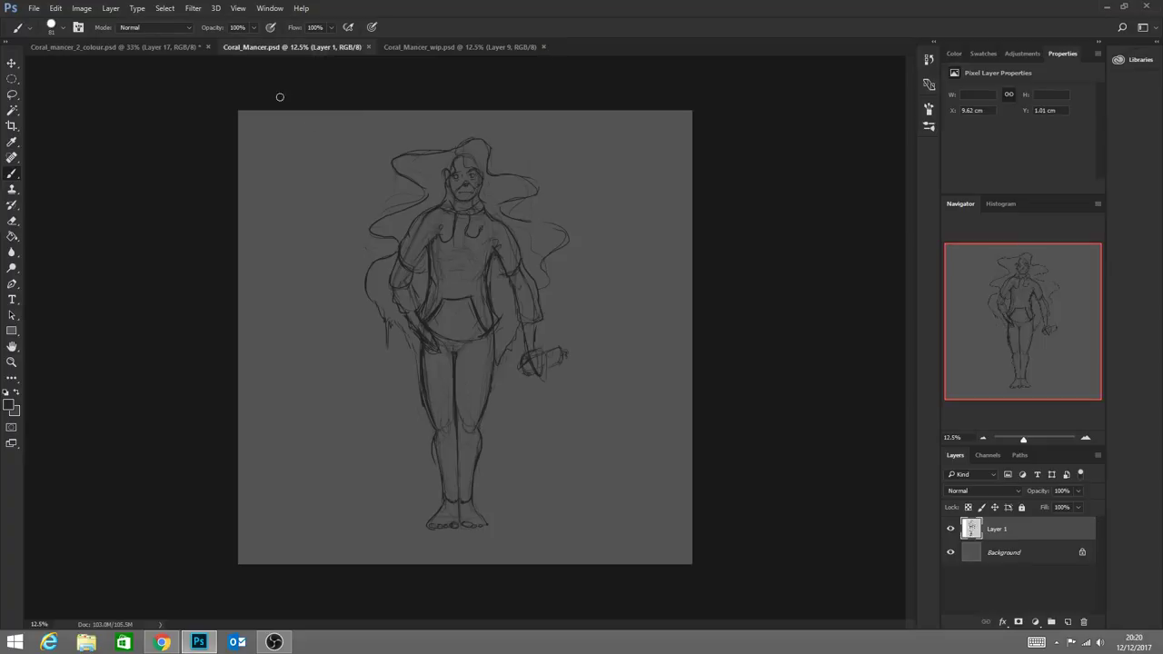
click(113, 45)
click(12, 361)
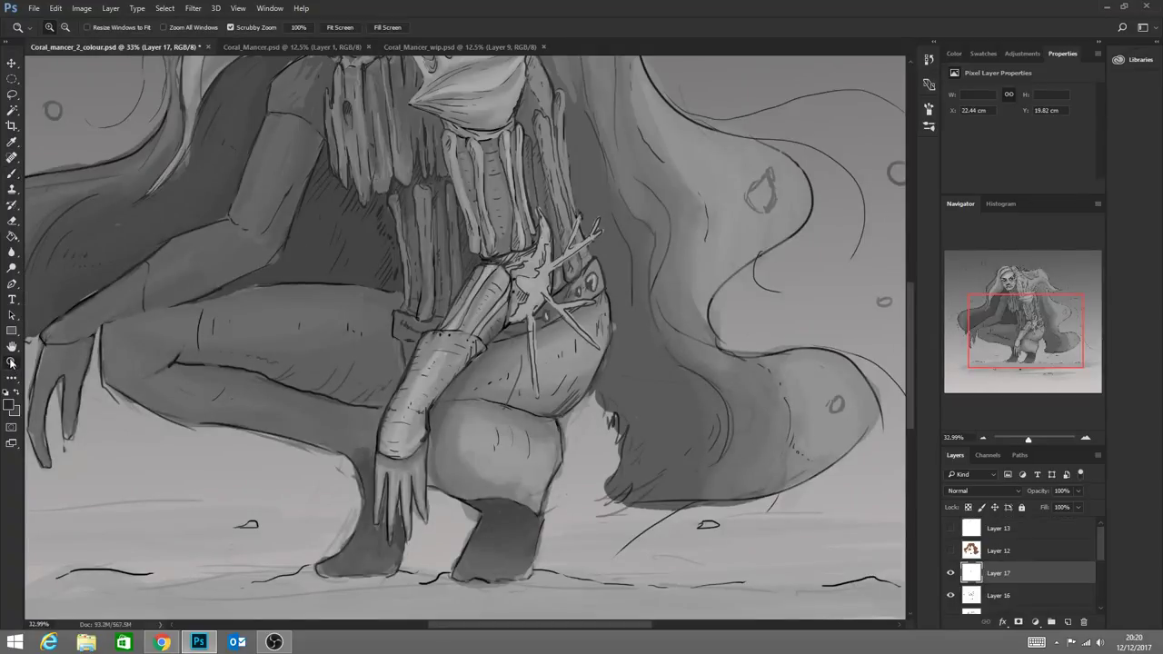
drag(487, 413, 459, 420)
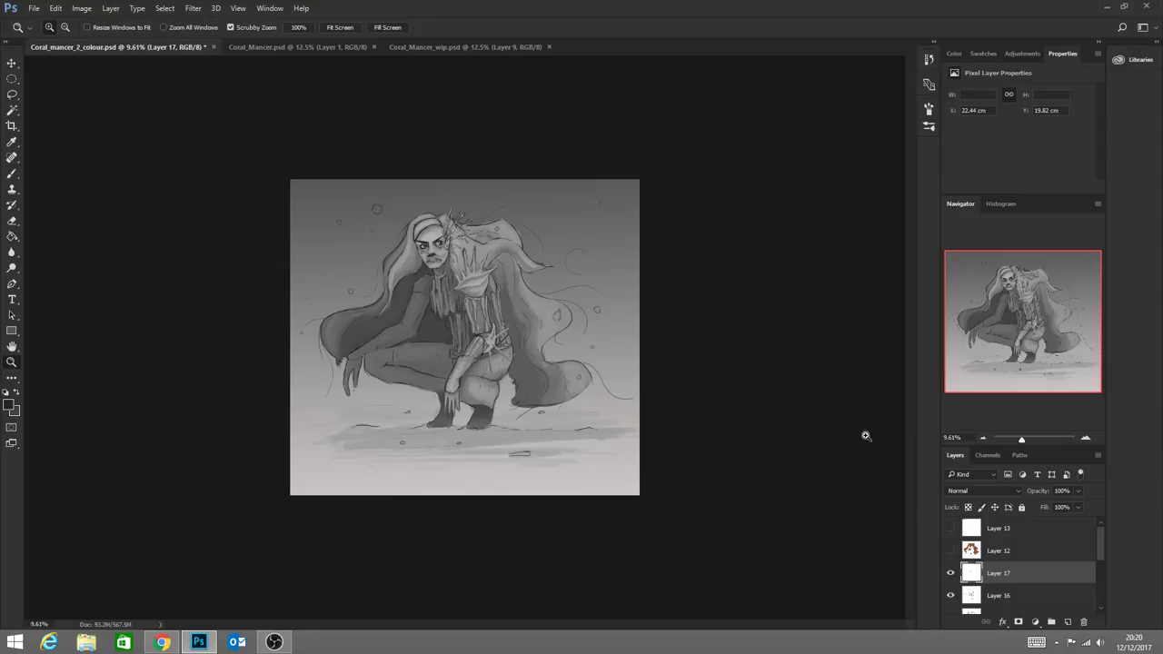
click(950, 574)
click(398, 44)
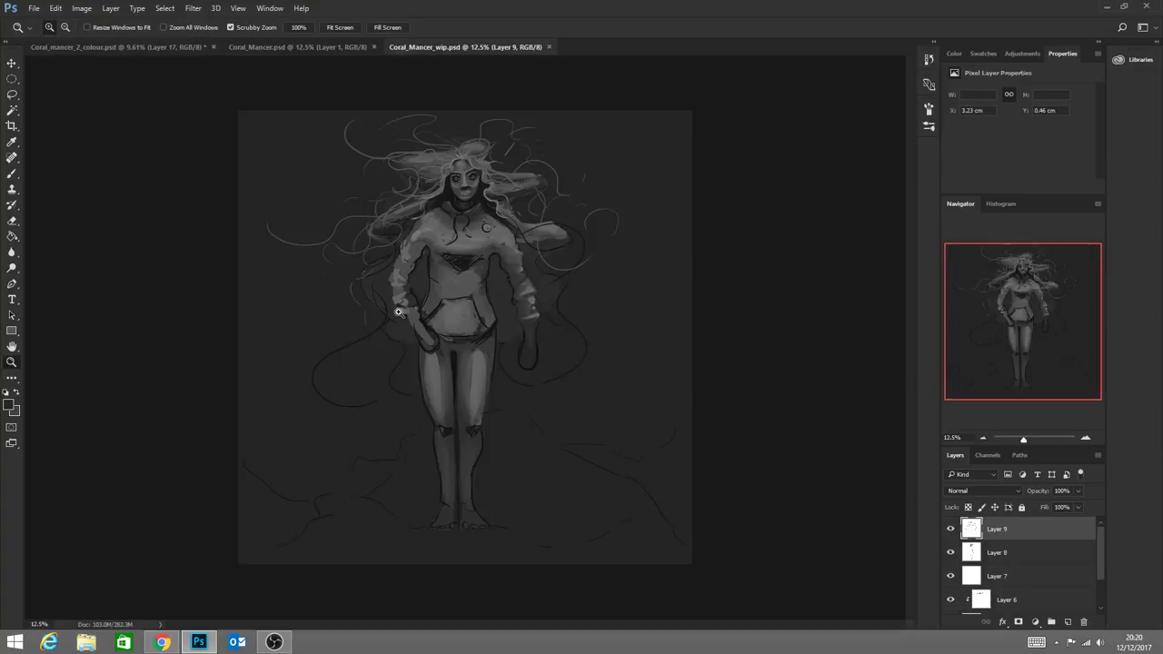
click(111, 47)
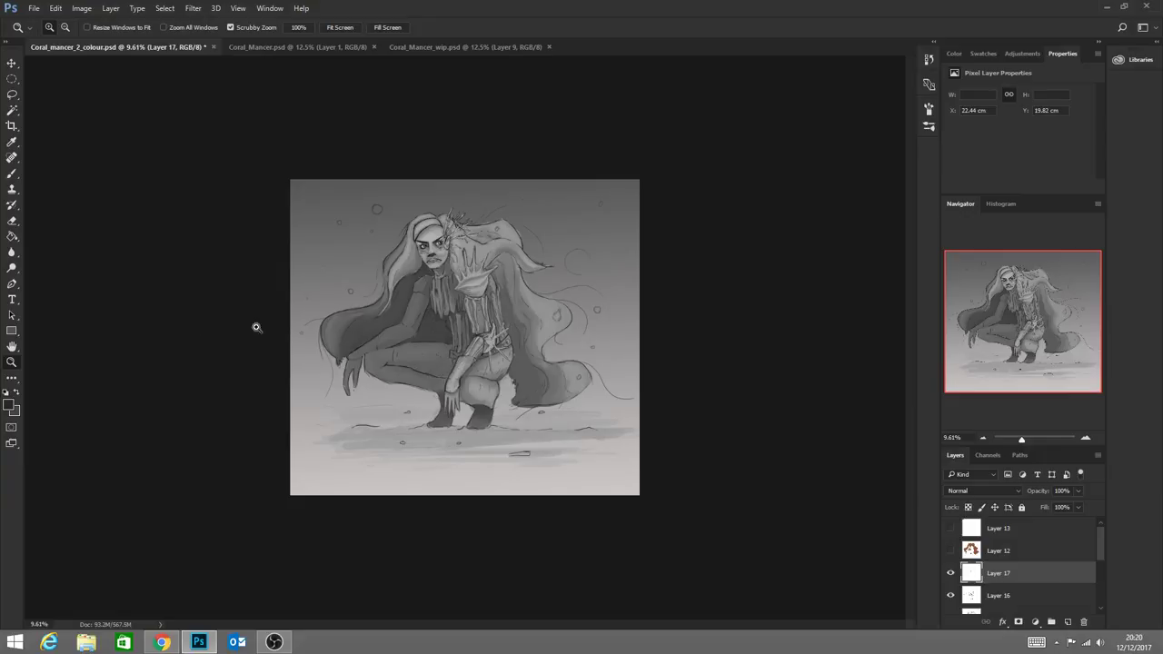
Sample a dark grey and add short hatching strokes to the bent knee beneath the outstretched forearm on Layer 17
drag(274, 341, 343, 368)
click(12, 172)
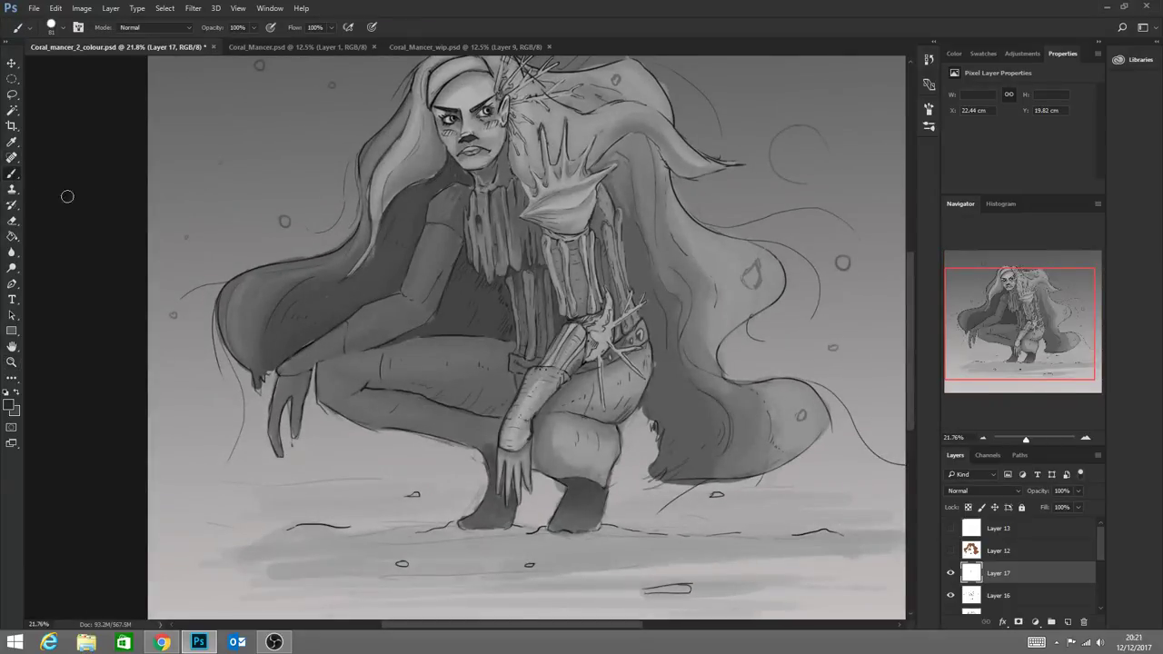
key(alt)
alt+click(325, 333)
mouse_move(319, 361)
mouse_down()
mouse_move(348, 356)
mouse_move(324, 357)
mouse_move(396, 342)
mouse_up()
Paint sampled light grey over the hair around the shoulder armour's spikes and along the sweeping lock behind them on Layer 17
drag(616, 151, 629, 168)
key(z)
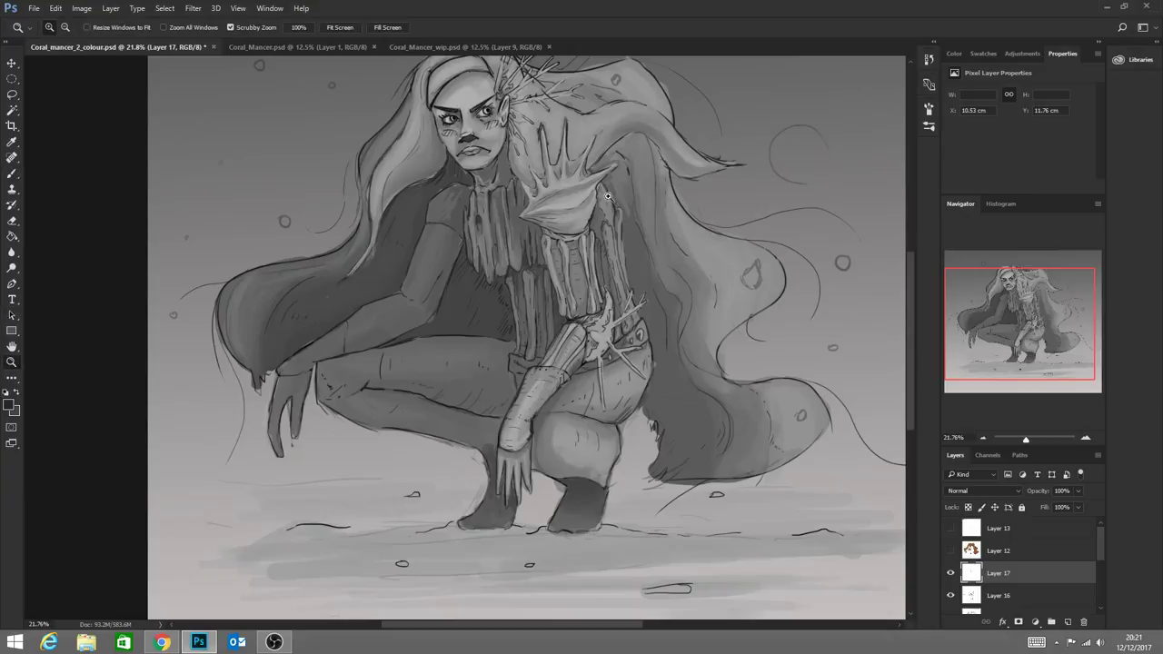
drag(585, 165, 890, 231)
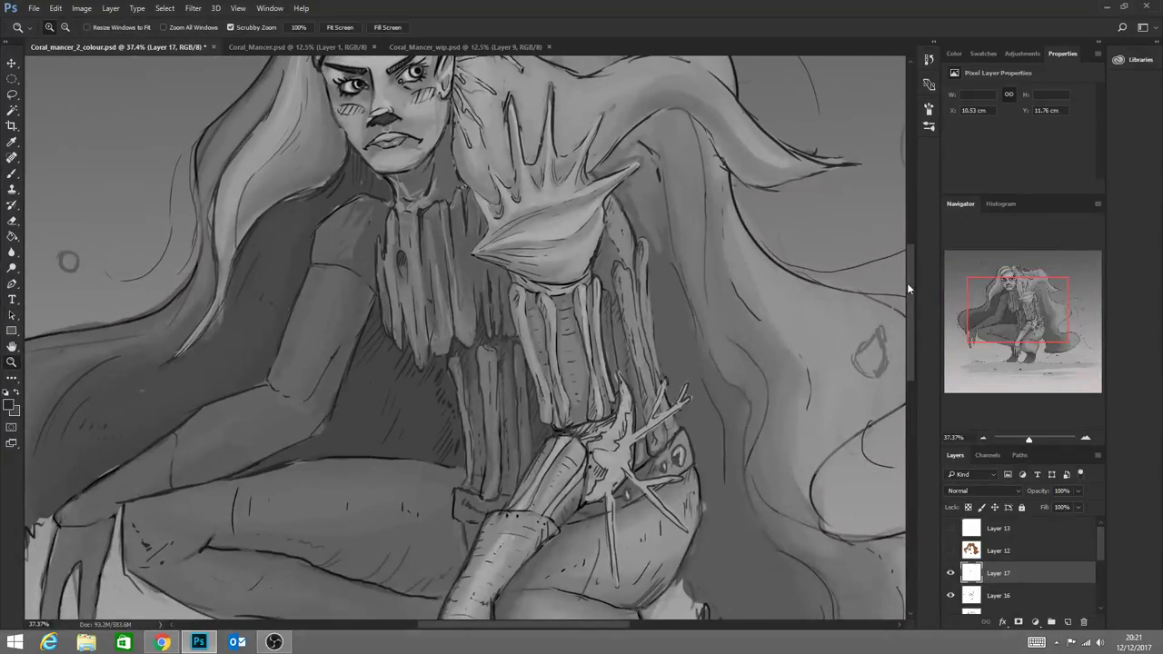
scroll(908, 273, up, 3)
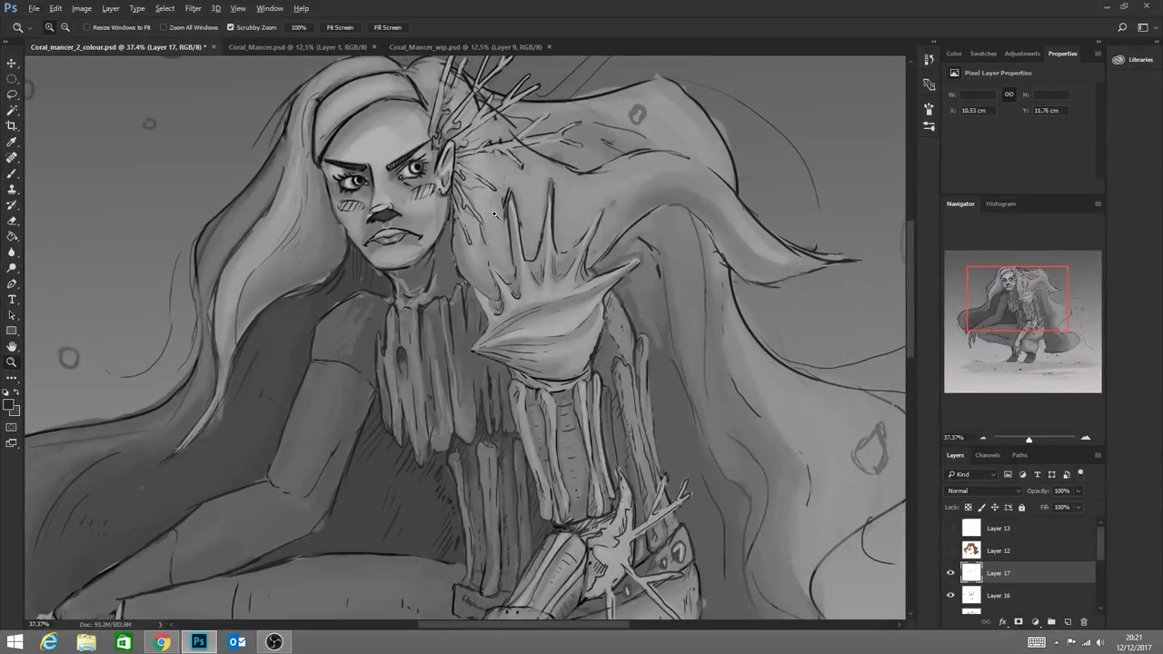
click(11, 174)
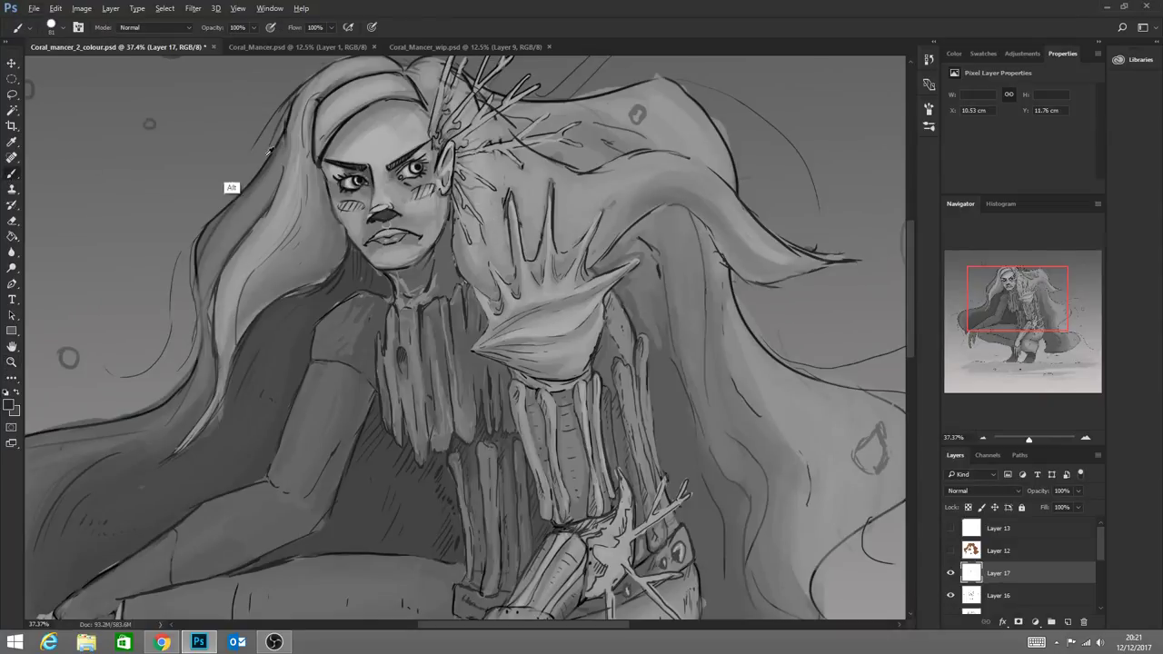
drag(504, 232, 509, 195)
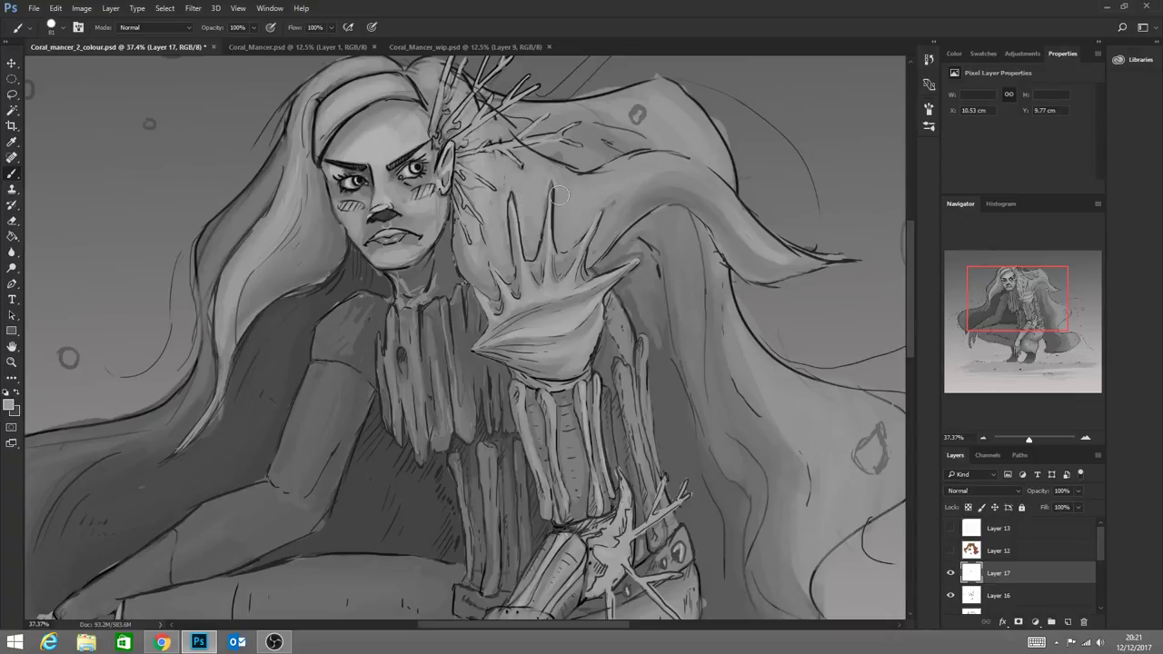
drag(560, 196, 555, 178)
mouse_move(619, 194)
mouse_down()
mouse_move(677, 182)
mouse_move(756, 219)
mouse_up()
Shade the hair below the ear and between the shoulder spikes with sampled greys, using the 81 px round brush
key(alt)
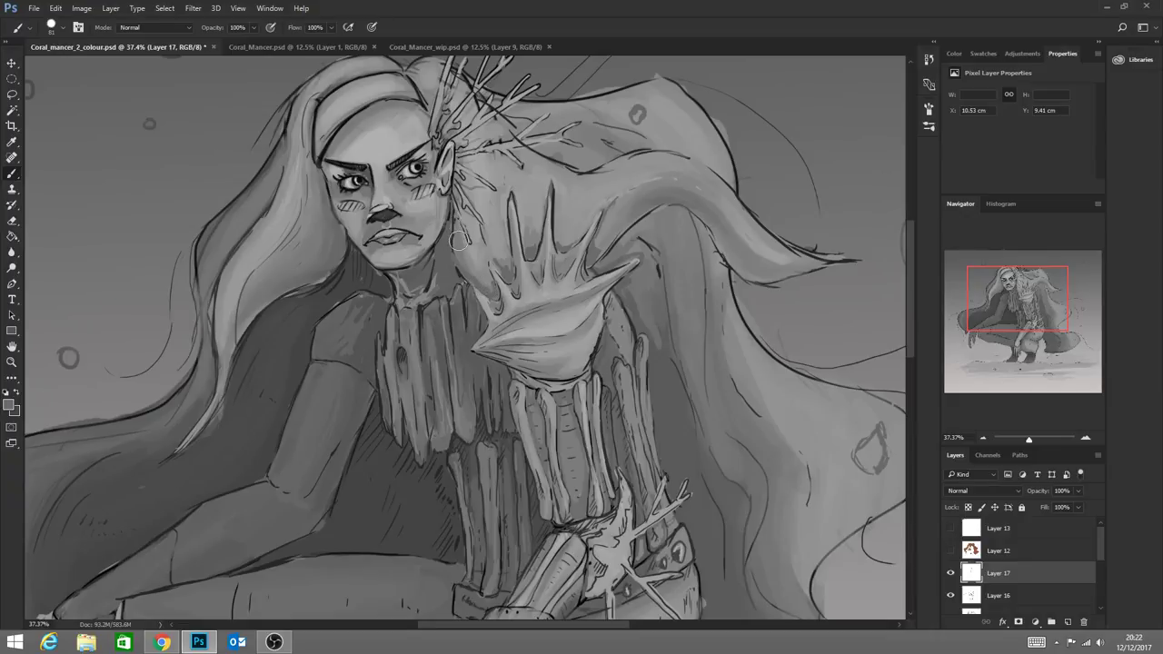
drag(459, 220, 471, 266)
click(79, 27)
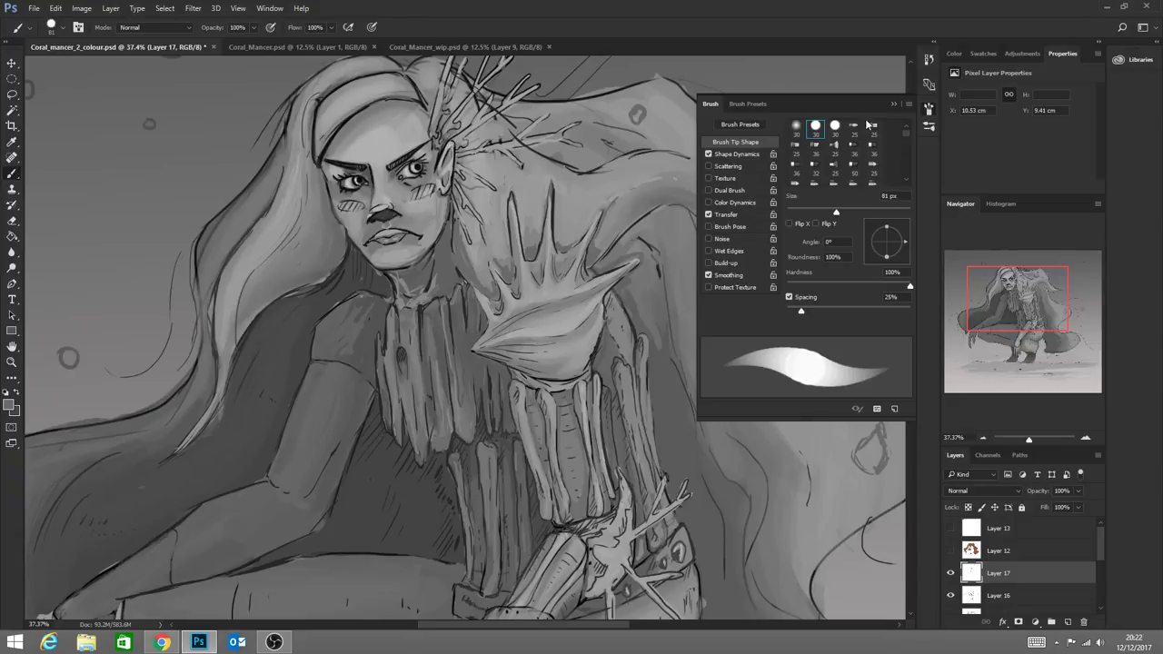
click(894, 103)
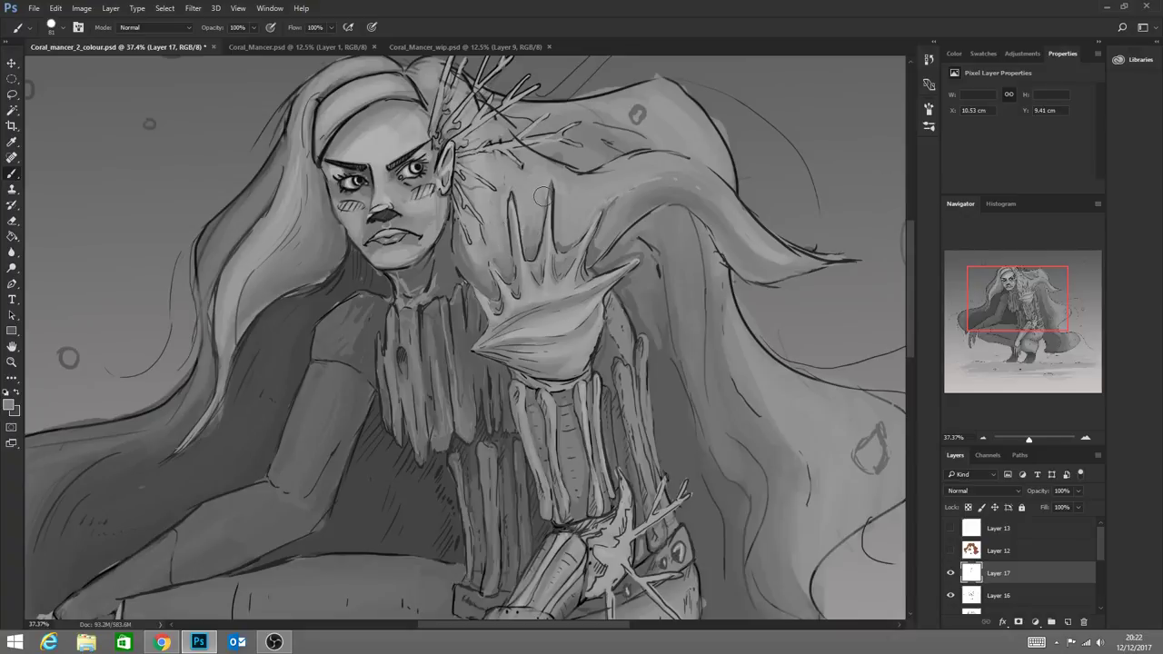
drag(543, 196, 528, 221)
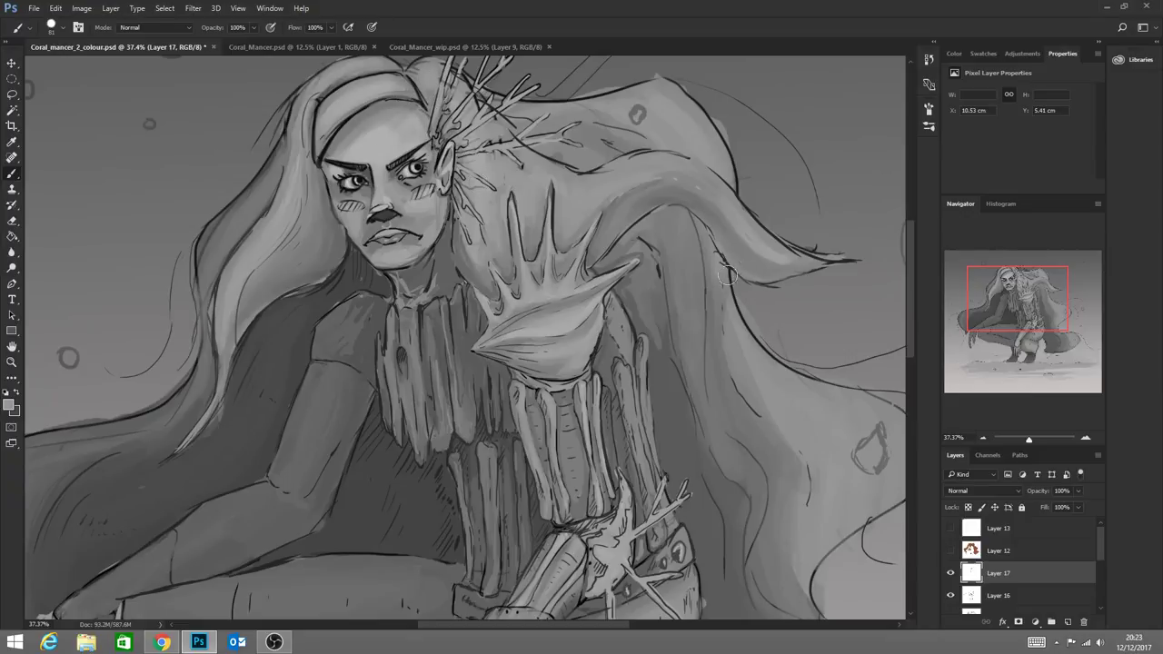
Reduce the brush size to 37 px and paint grey hair tones around the coral branches beside the ear on Layer 17
scroll(911, 263, up, 2)
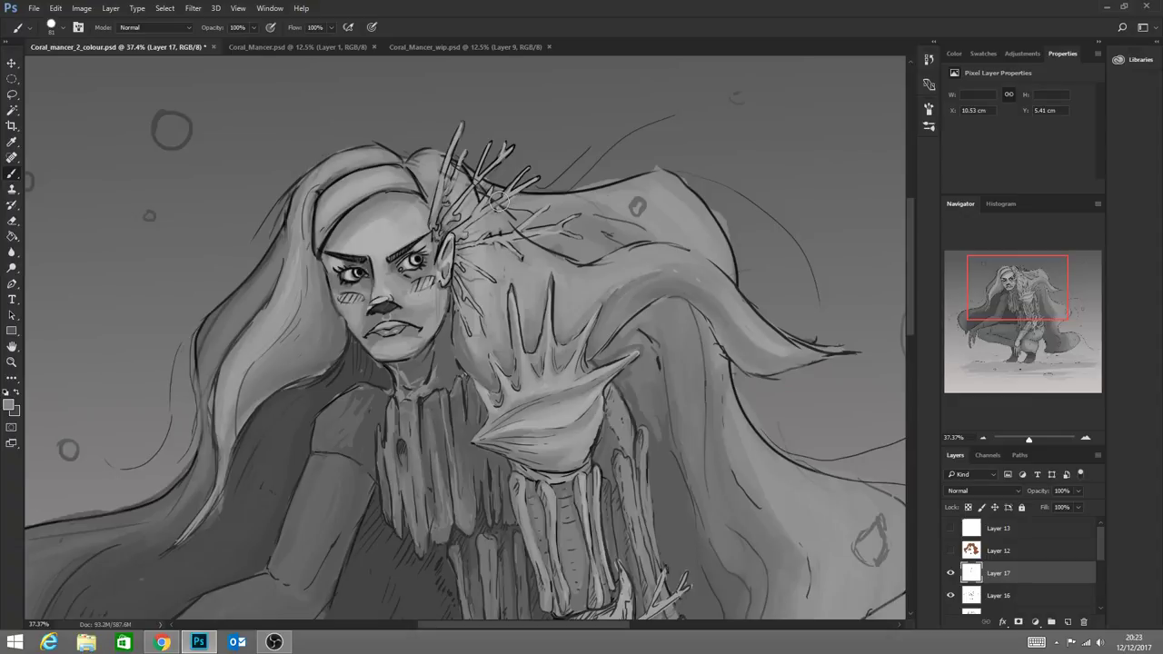
drag(524, 233, 523, 225)
click(78, 28)
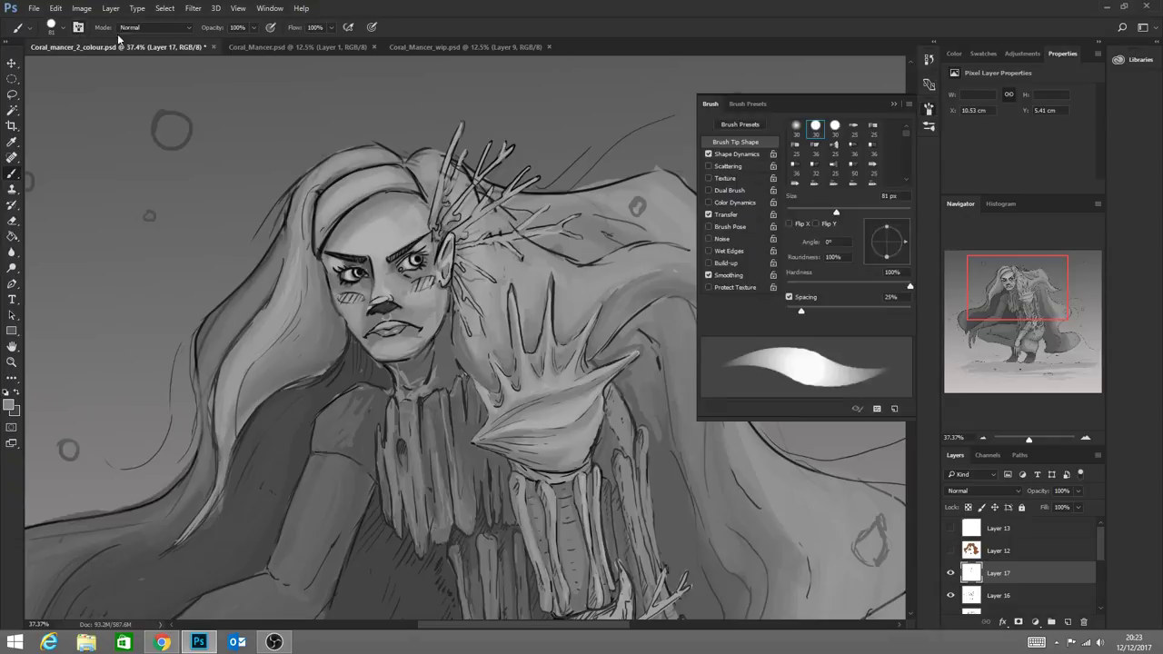
click(893, 103)
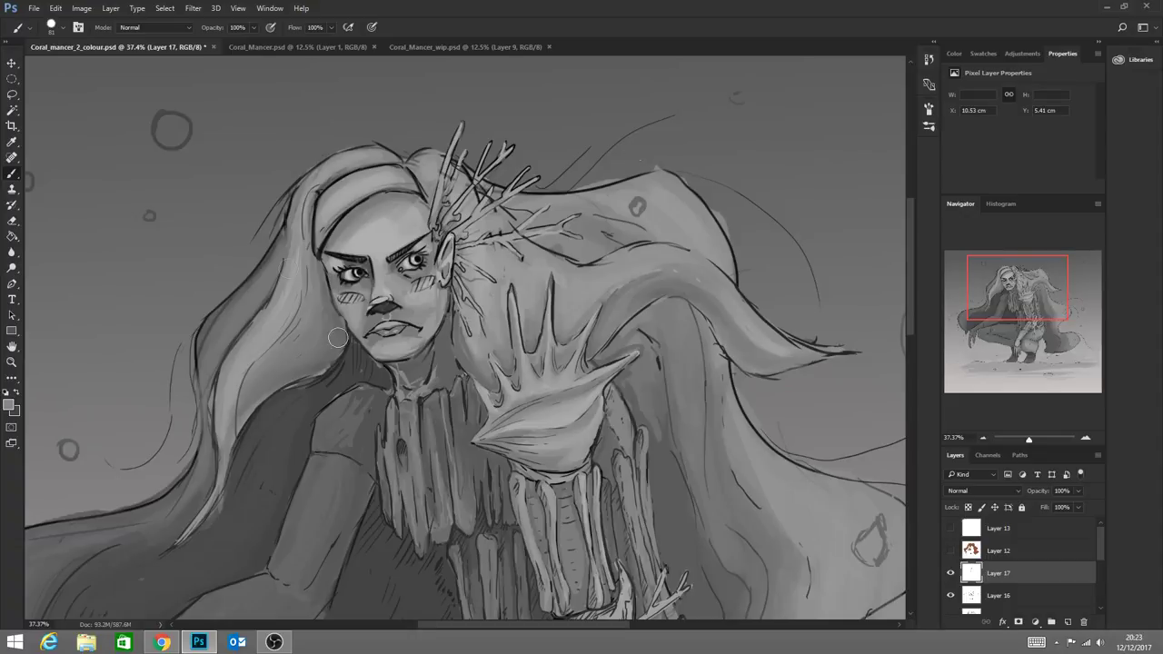
click(69, 27)
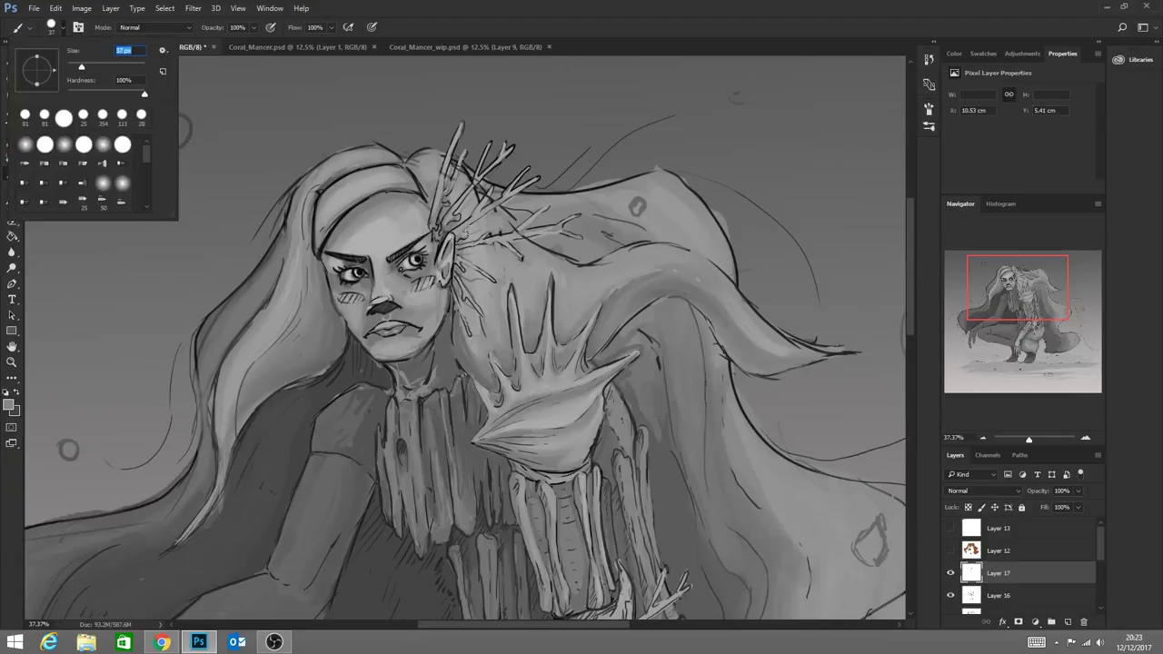
click(466, 227)
drag(463, 221, 541, 179)
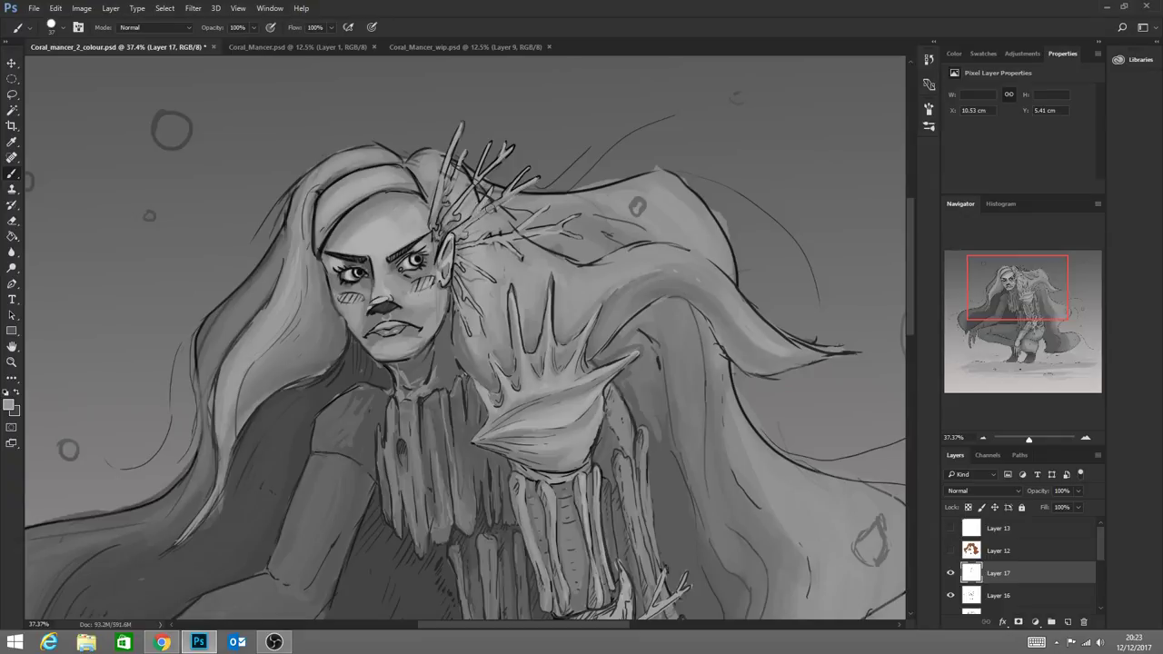
Paint and outline the coral branches beside the ear, using light and dark greys sampled from the drawing
drag(479, 213, 508, 199)
alt+click(345, 348)
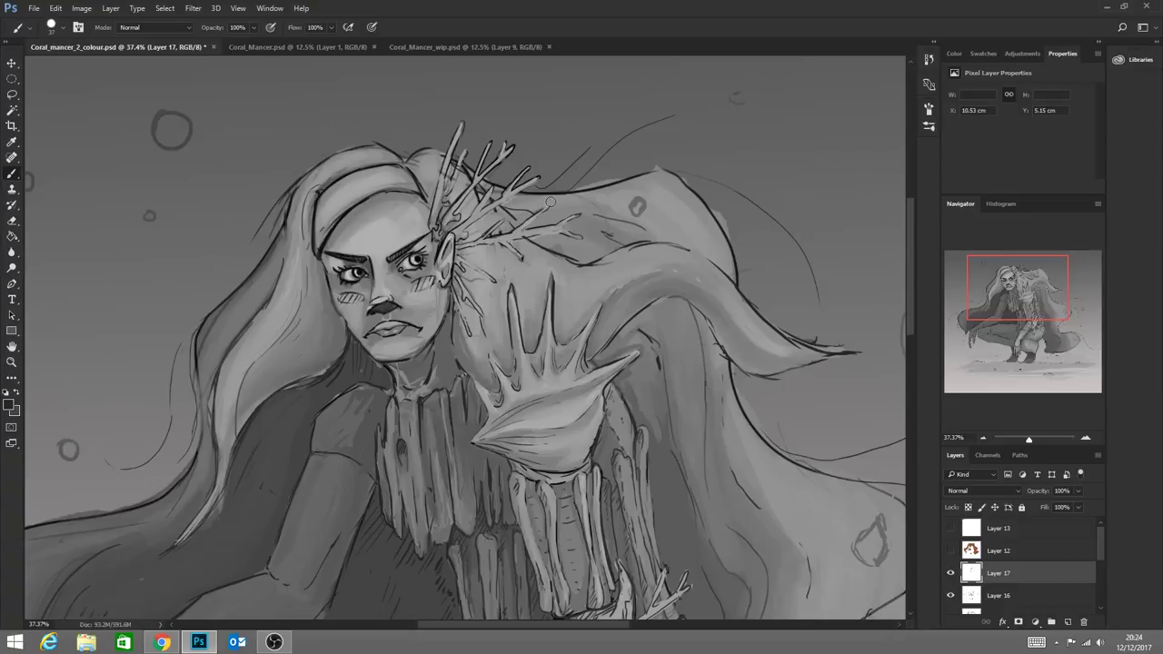
mouse_move(529, 223)
mouse_down()
mouse_move(522, 231)
mouse_move(580, 215)
mouse_up()
mouse_move(514, 239)
mouse_down()
mouse_move(586, 241)
mouse_move(505, 244)
mouse_up()
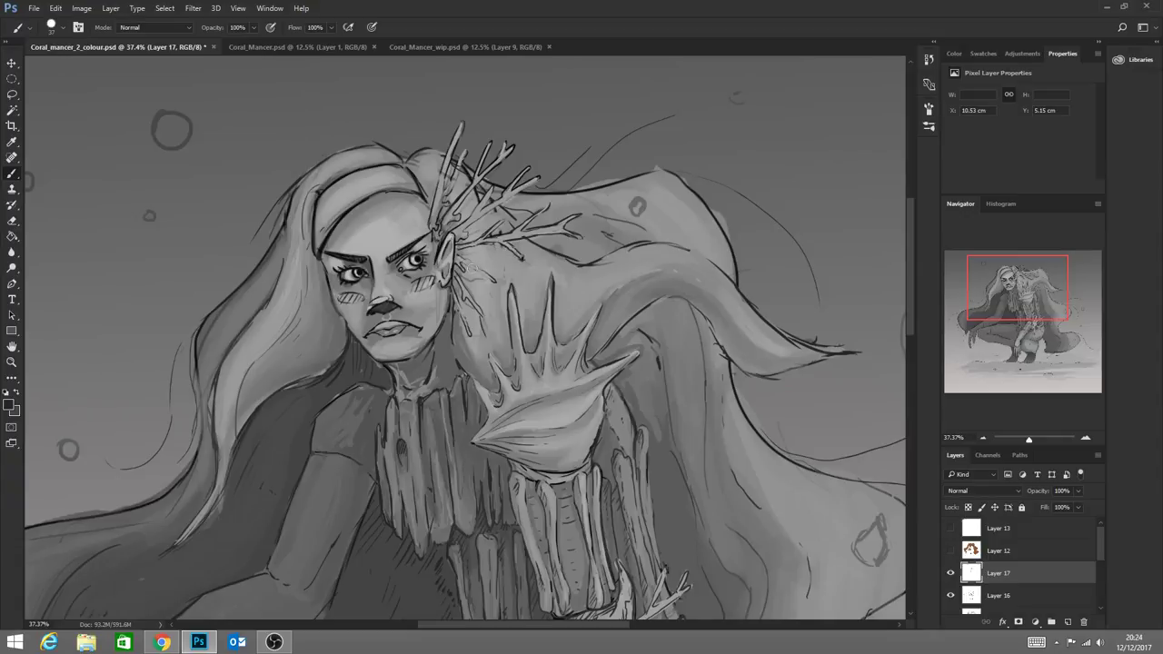
mouse_move(458, 253)
mouse_down()
mouse_move(495, 272)
mouse_move(469, 262)
mouse_up()
alt+click(444, 181)
drag(460, 160, 434, 222)
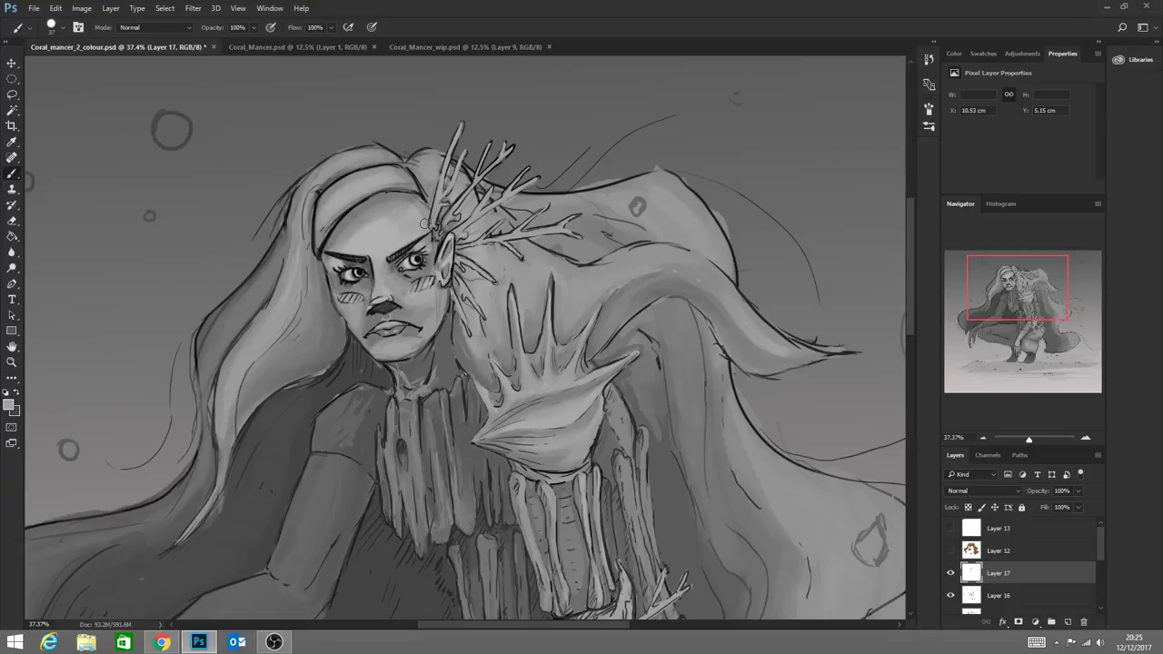
Sample a hair grey and paint it over the hair mass behind the coral, including the small bubble outline there
key(alt)
alt+click(425, 171)
mouse_move(599, 195)
mouse_down()
mouse_move(636, 205)
mouse_move(681, 244)
mouse_up()
key(alt)
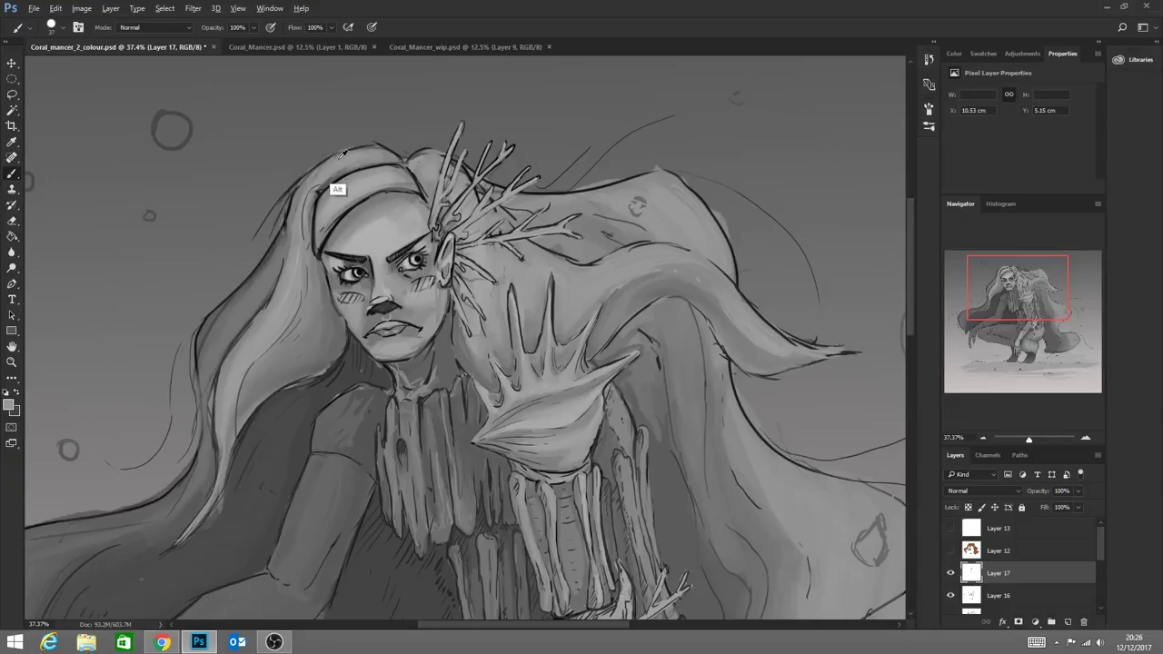
Sample greys from the hair and paint shading and fine strands on the flowing hair and the spiked shoulder shell
alt+click(325, 181)
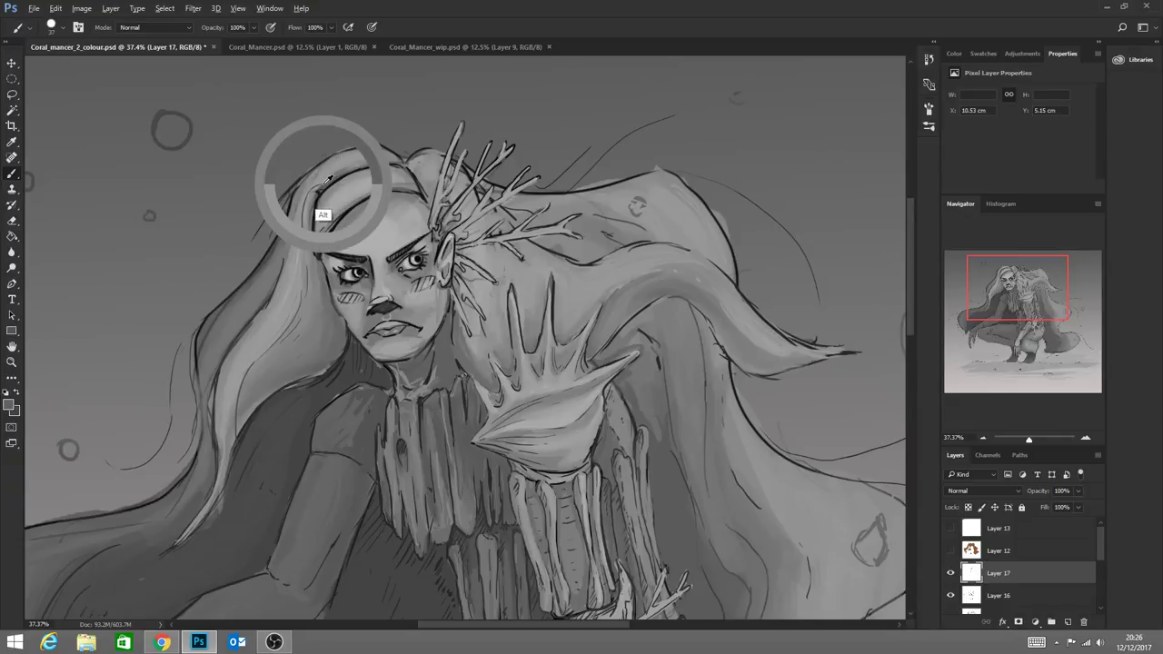
alt+click(242, 331)
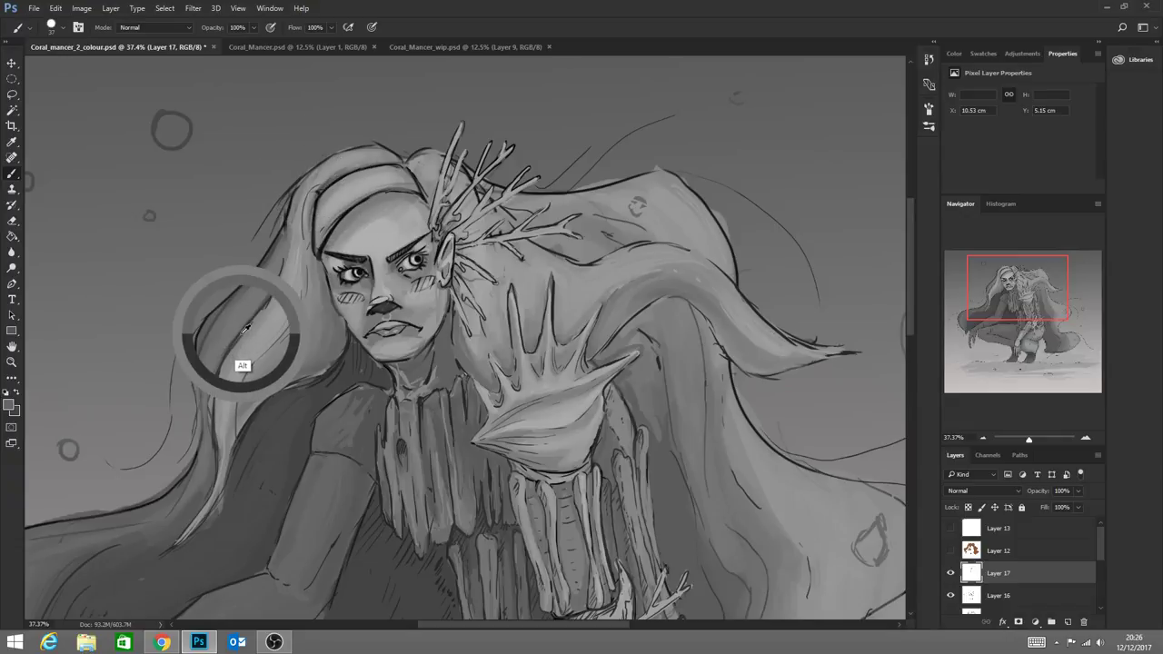
click(78, 27)
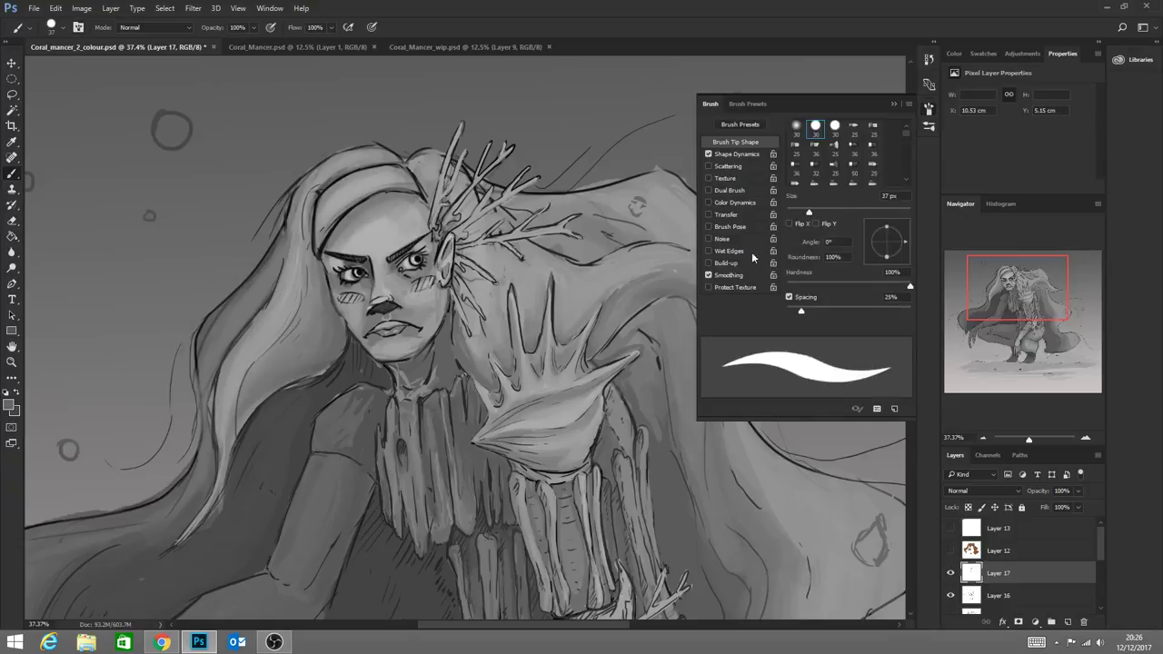
click(893, 105)
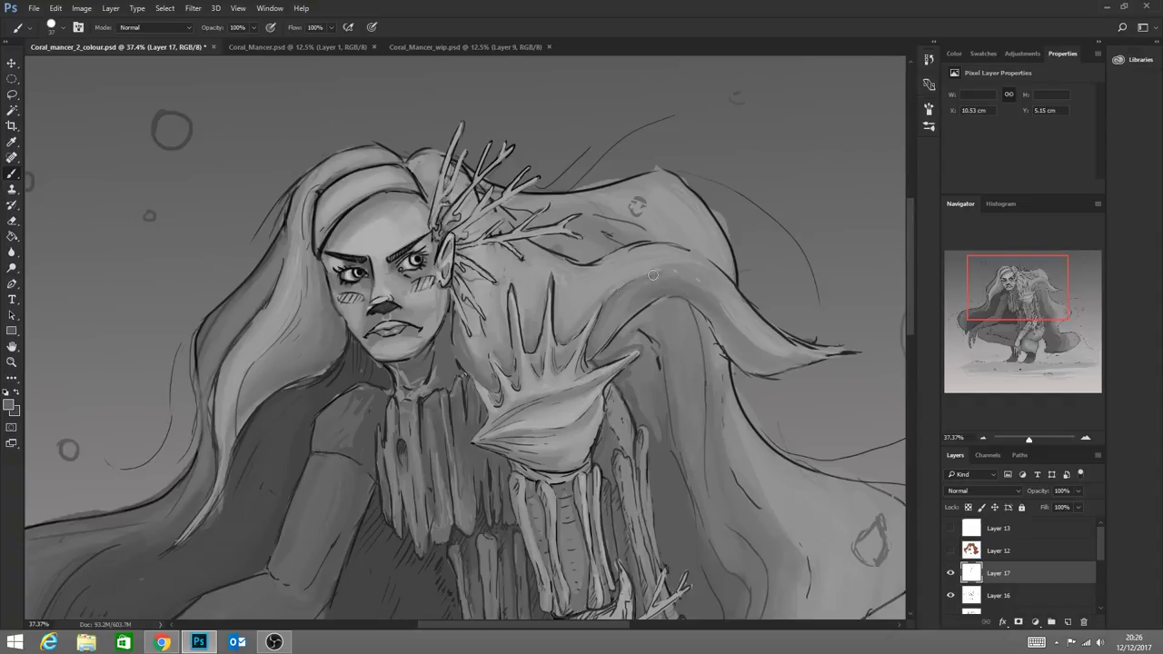
key(alt)
drag(521, 401, 516, 410)
drag(758, 345, 805, 352)
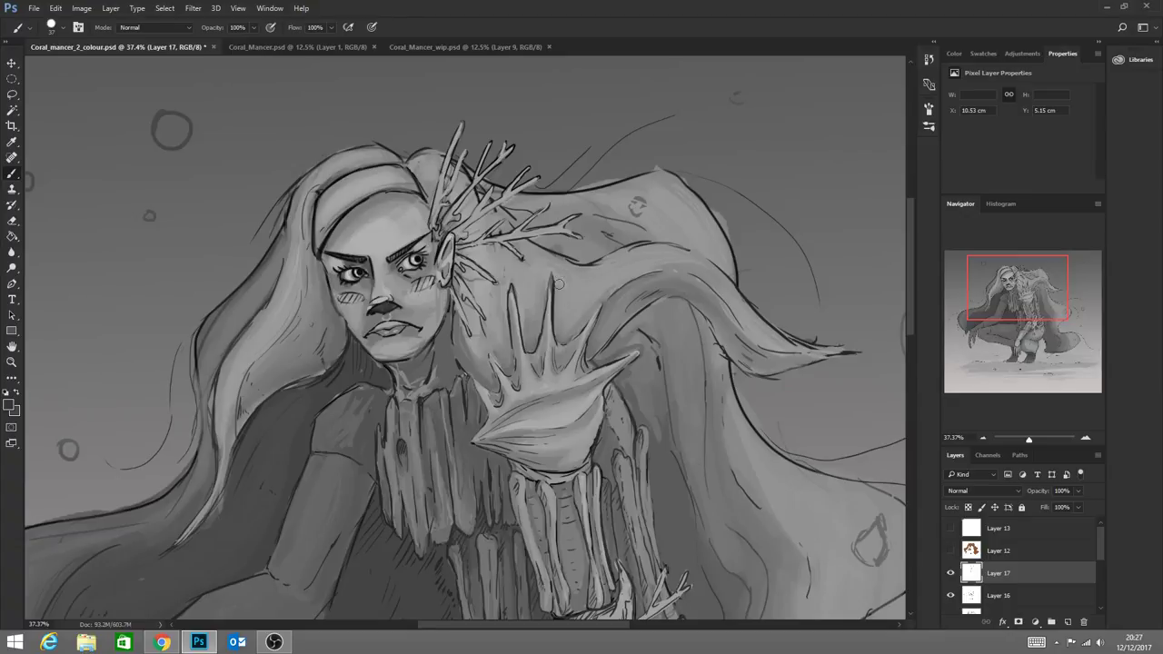
mouse_move(664, 412)
mouse_down()
mouse_move(690, 504)
mouse_move(666, 417)
mouse_move(678, 481)
mouse_move(662, 445)
mouse_move(665, 480)
mouse_move(650, 467)
mouse_move(650, 495)
mouse_up()
Draw dark strands and shading strokes in the lower hair beside the hip
drag(912, 299, 895, 352)
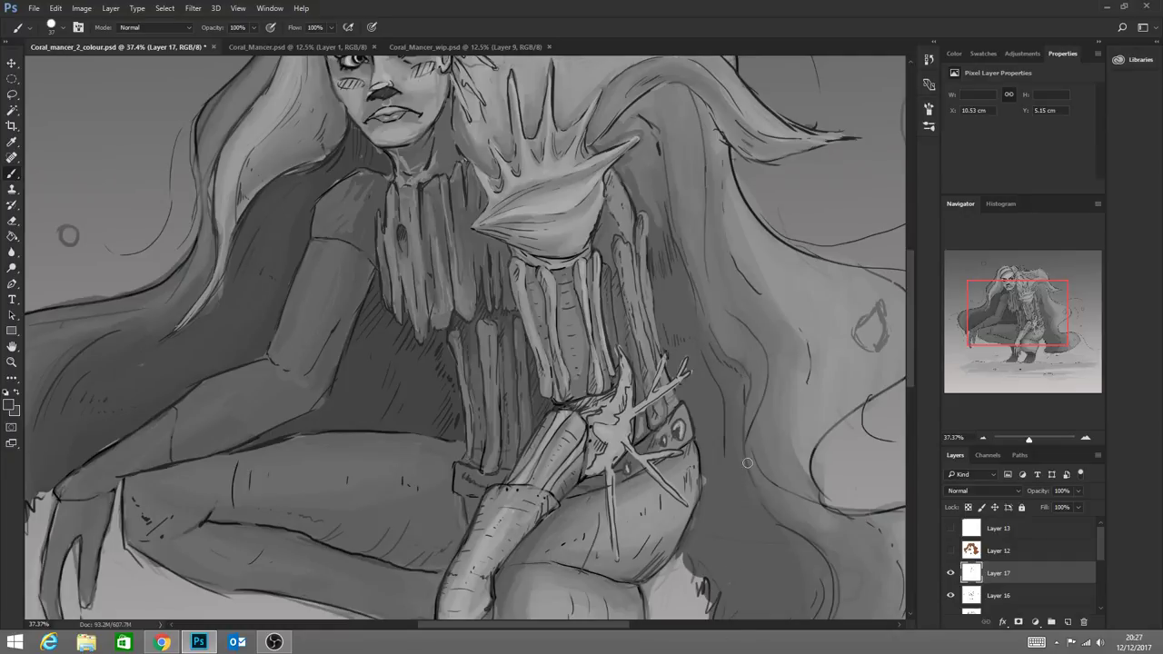
drag(745, 452, 770, 526)
drag(746, 473, 747, 496)
drag(702, 515, 692, 545)
Examine the full composition, and inspect the head, the hair and the crouching legs up close
click(13, 362)
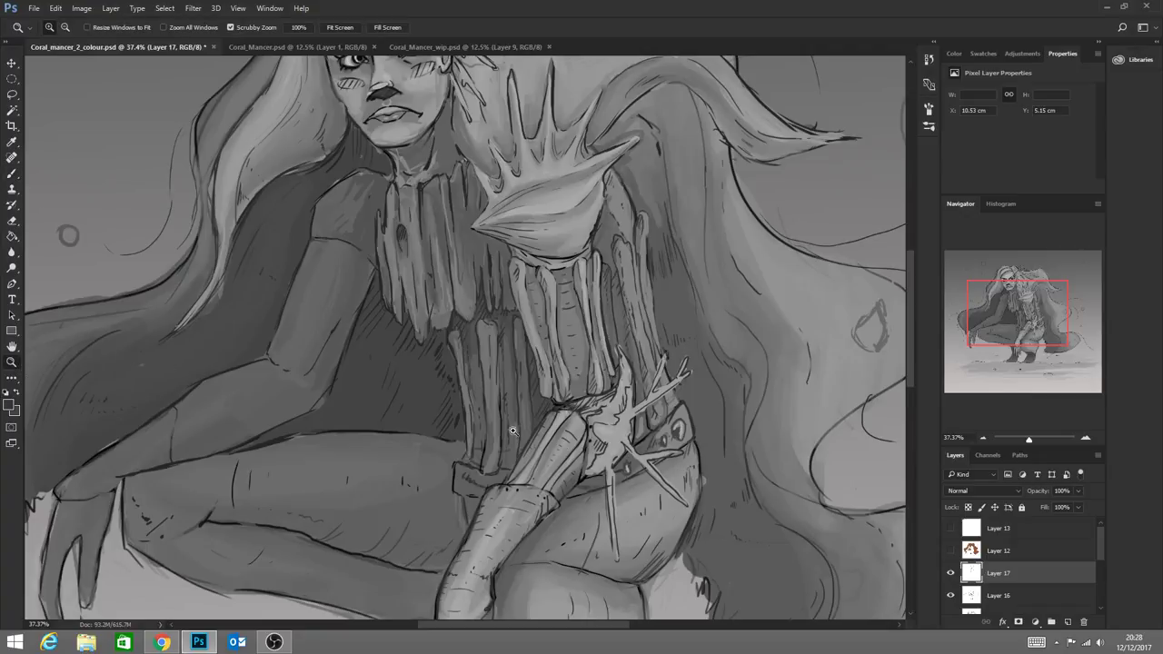
alt+click(659, 527)
alt+click(644, 546)
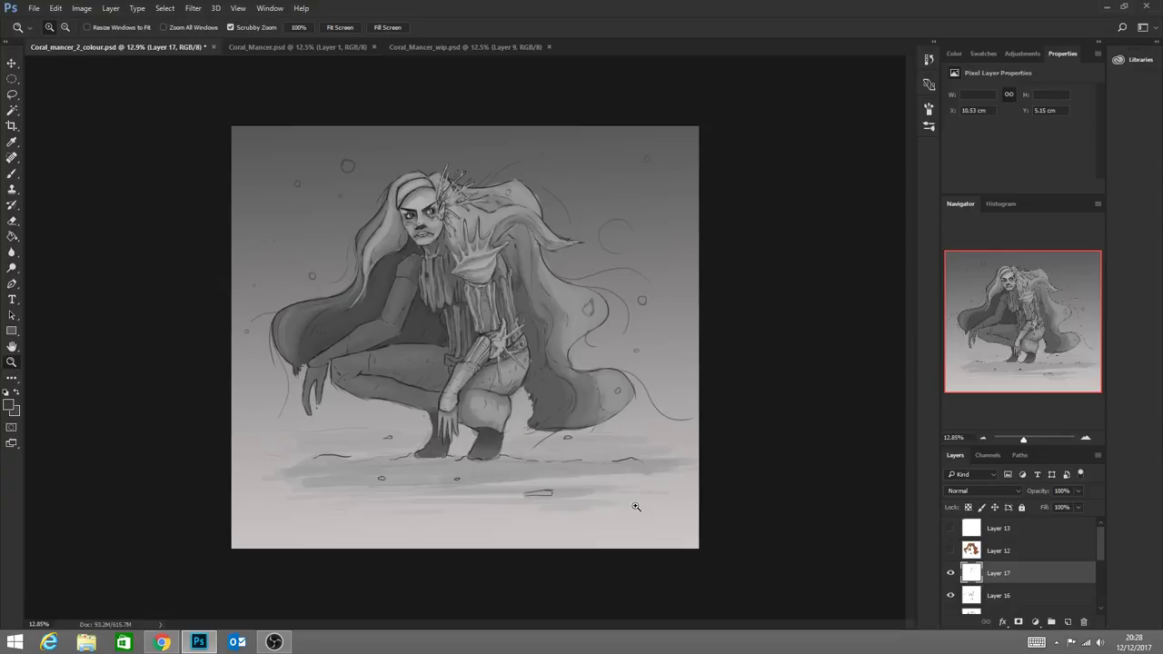
mouse_move(514, 239)
mouse_down()
mouse_move(531, 255)
mouse_move(513, 231)
mouse_move(530, 233)
mouse_up()
drag(466, 287, 418, 269)
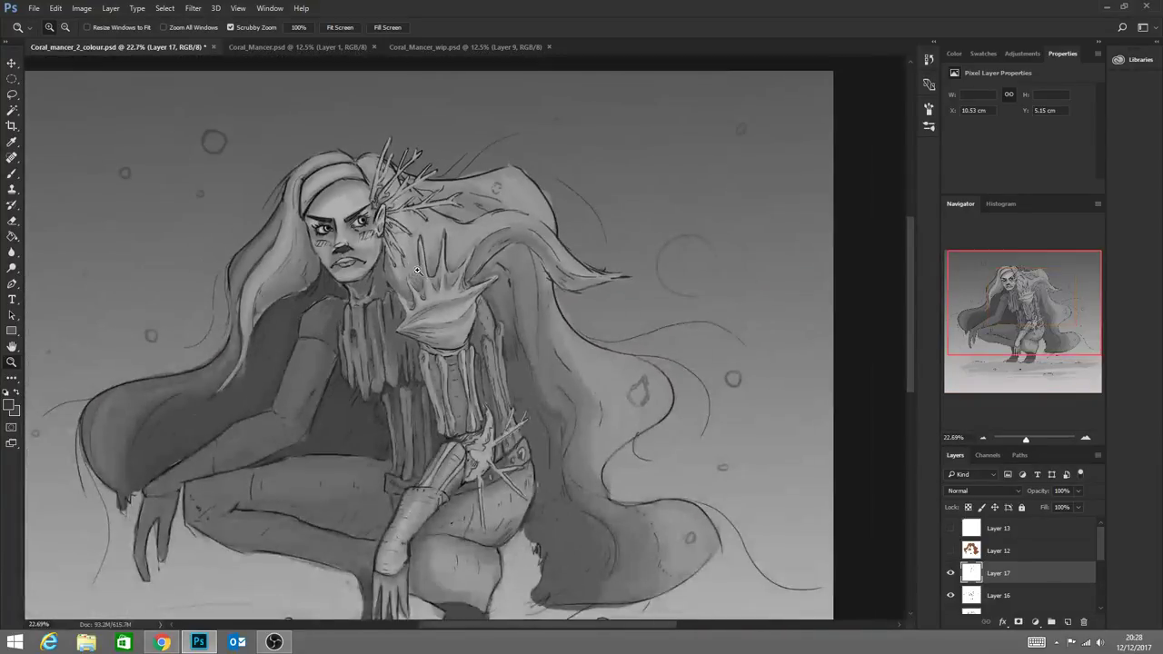
drag(260, 276, 229, 271)
drag(303, 286, 351, 294)
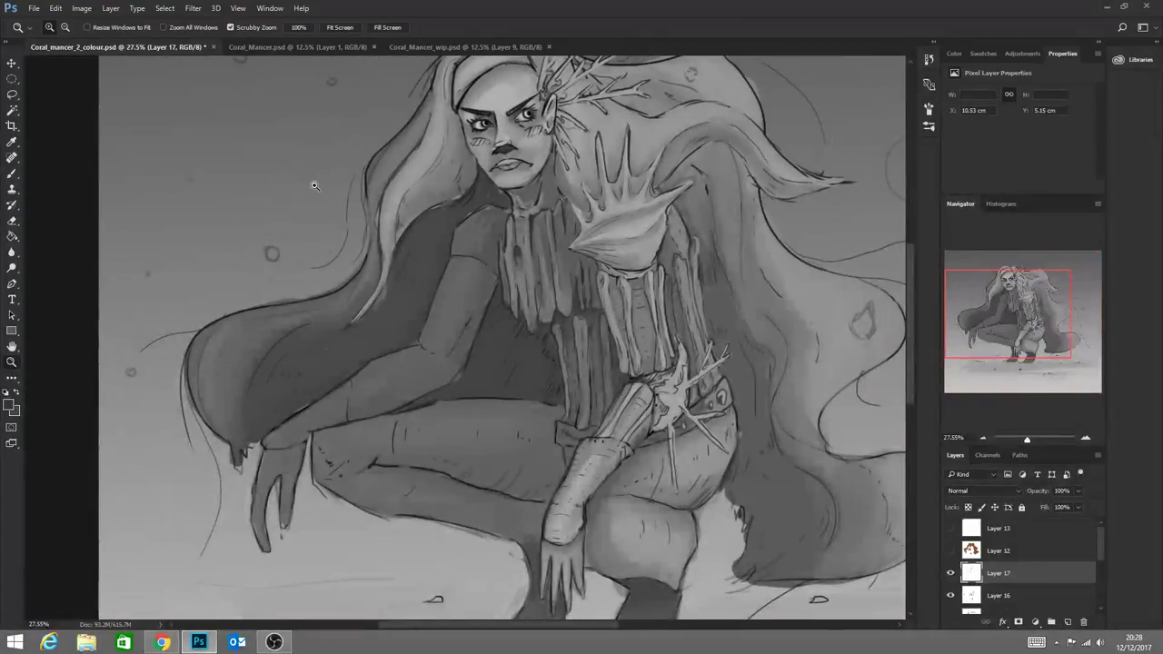
click(12, 173)
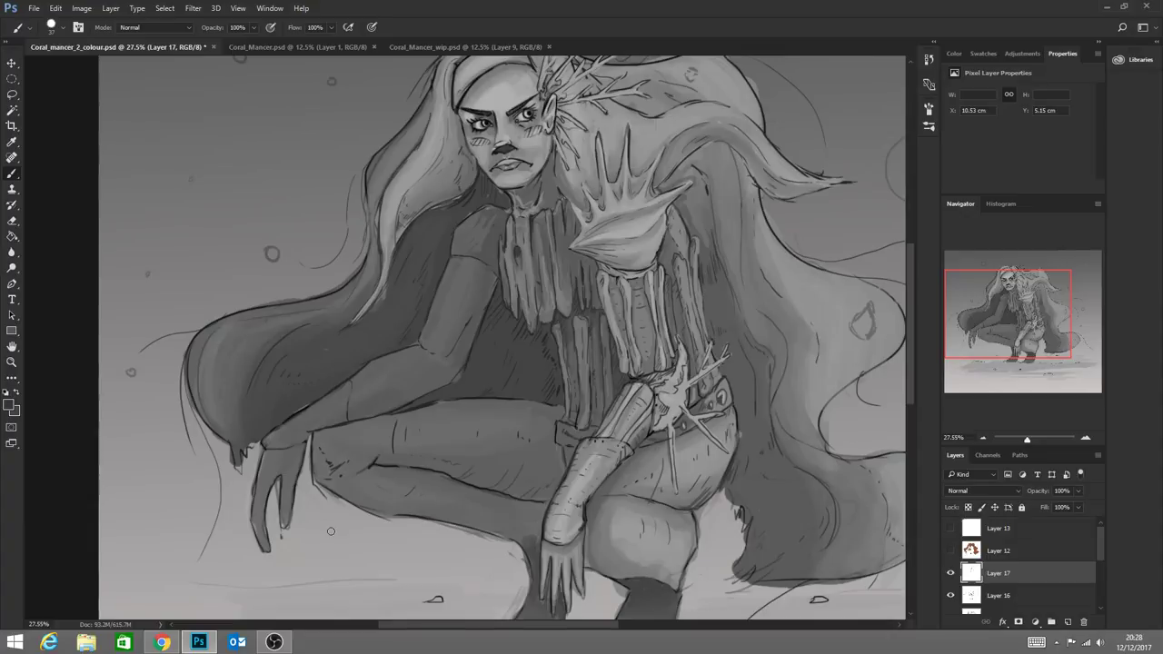
Add a new layer above Layer 17 and sketch a row of dark gem outlines across the headband
click(8, 366)
drag(691, 483, 626, 491)
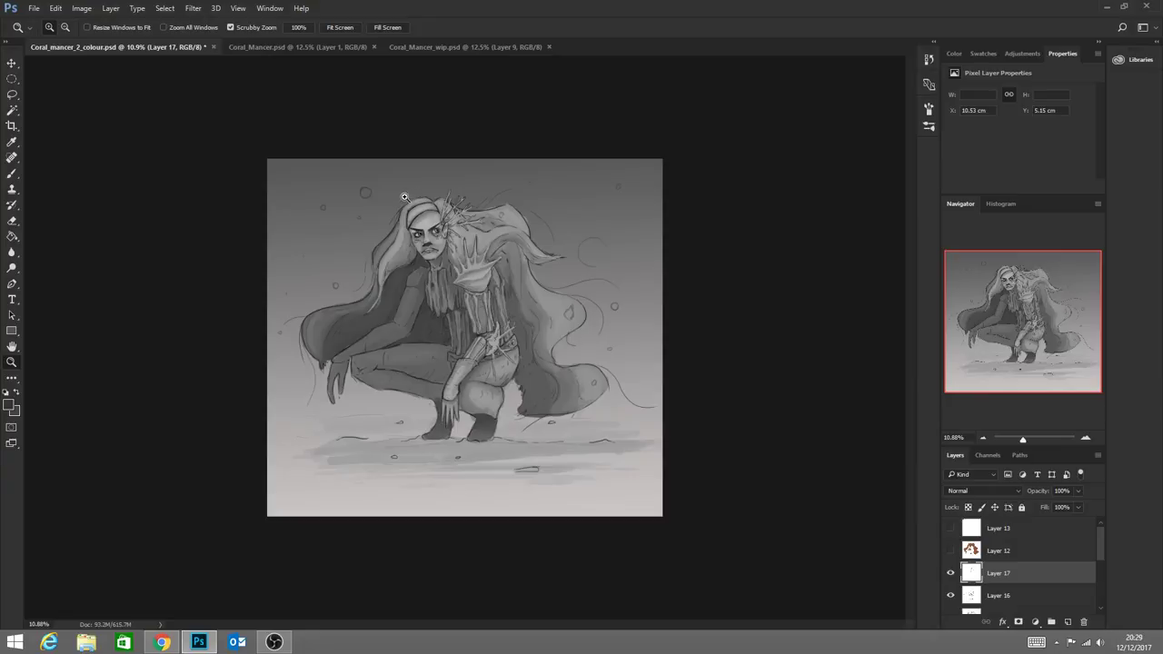
drag(404, 196, 472, 198)
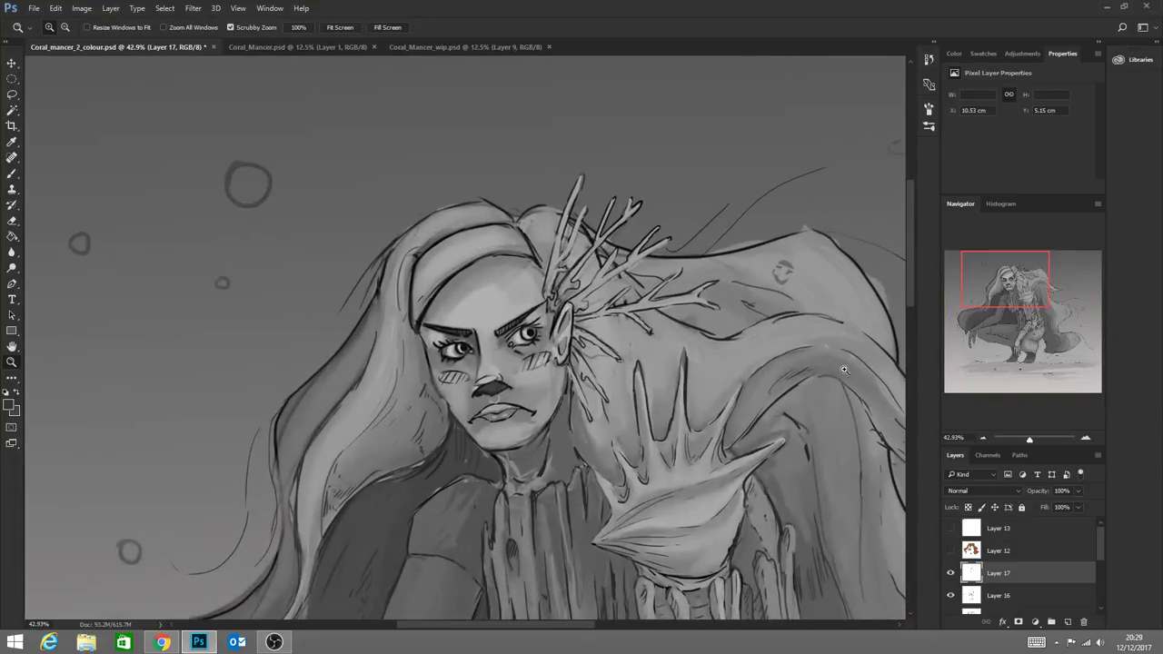
click(1068, 623)
click(13, 173)
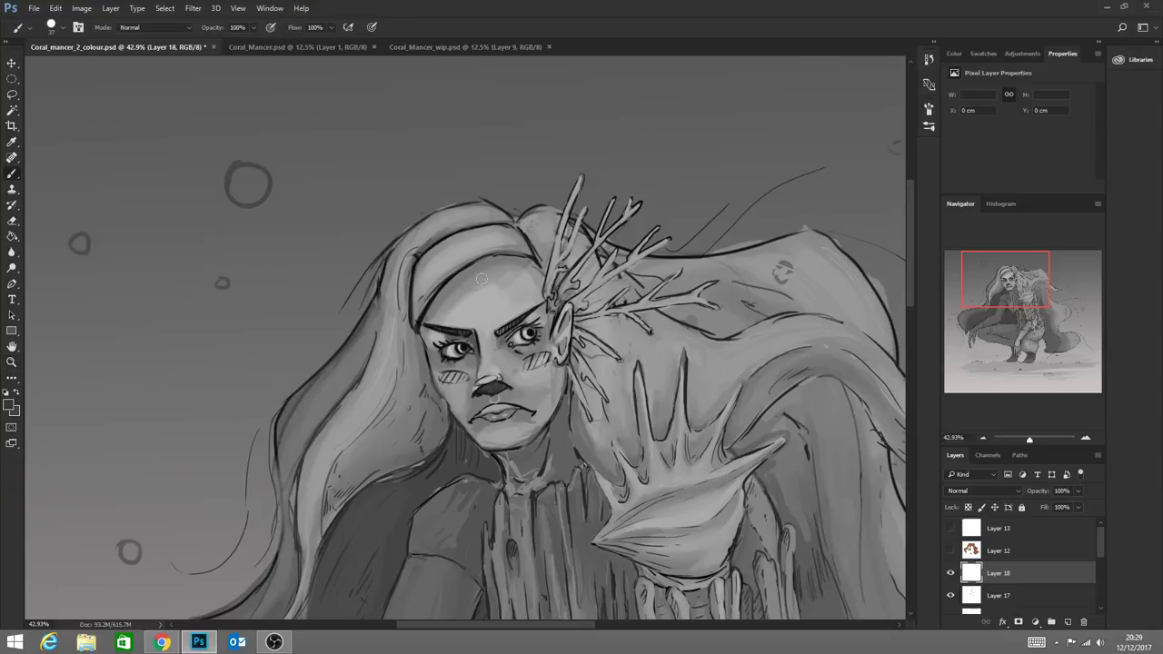
mouse_move(426, 265)
mouse_down()
mouse_move(427, 287)
mouse_move(499, 231)
mouse_move(491, 243)
mouse_move(515, 241)
mouse_up()
Shade the headband gems with greys sampled from the headband, concentrating on the large centre gem and the outermost one
click(13, 362)
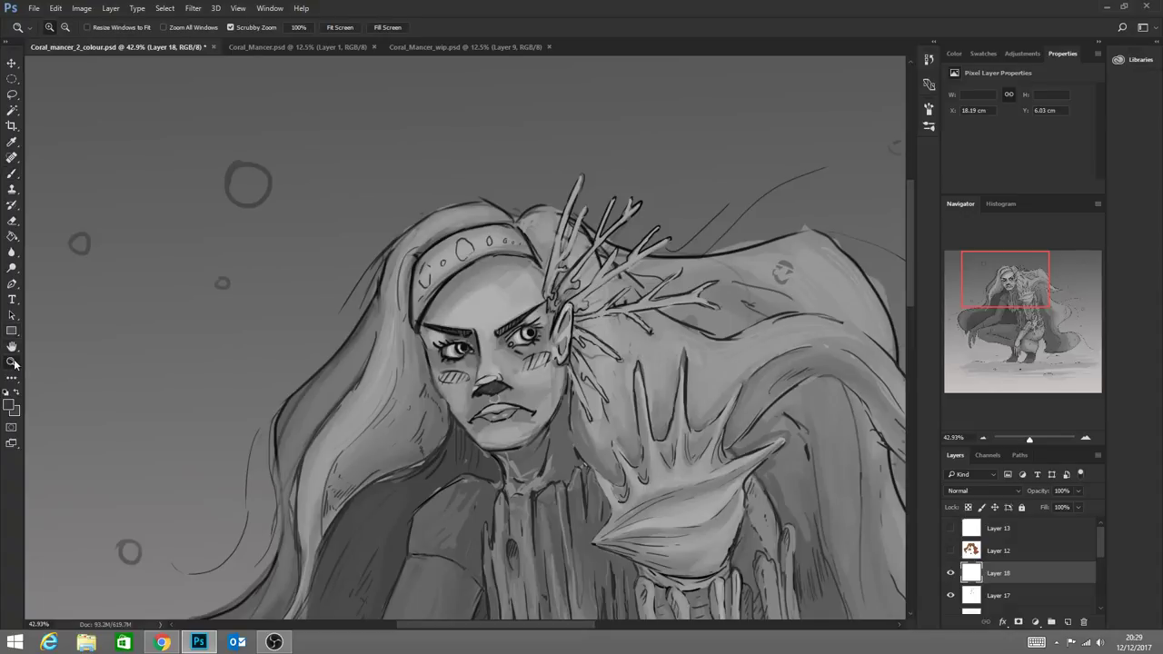
drag(520, 446, 447, 456)
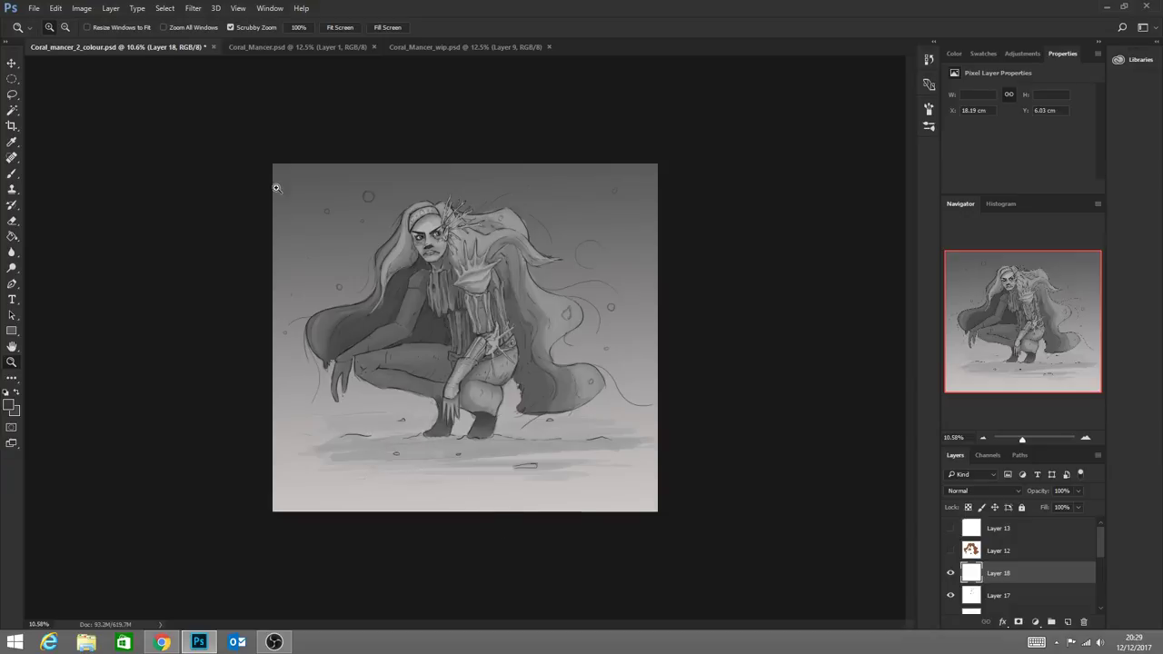
drag(428, 218, 449, 227)
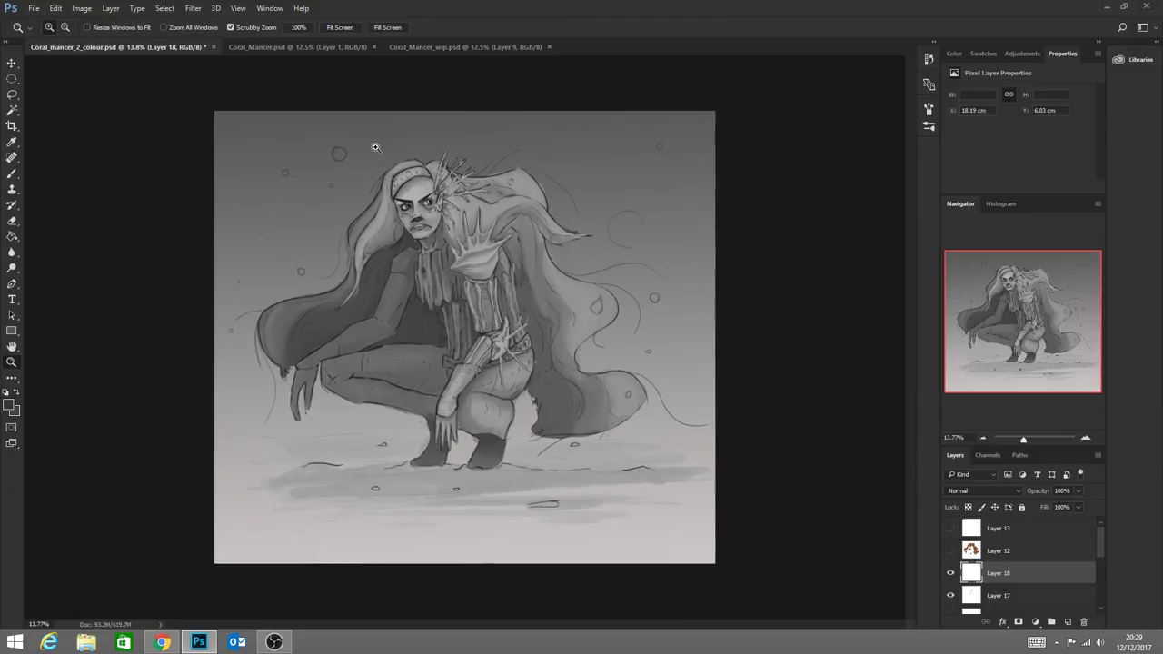
drag(375, 149, 417, 150)
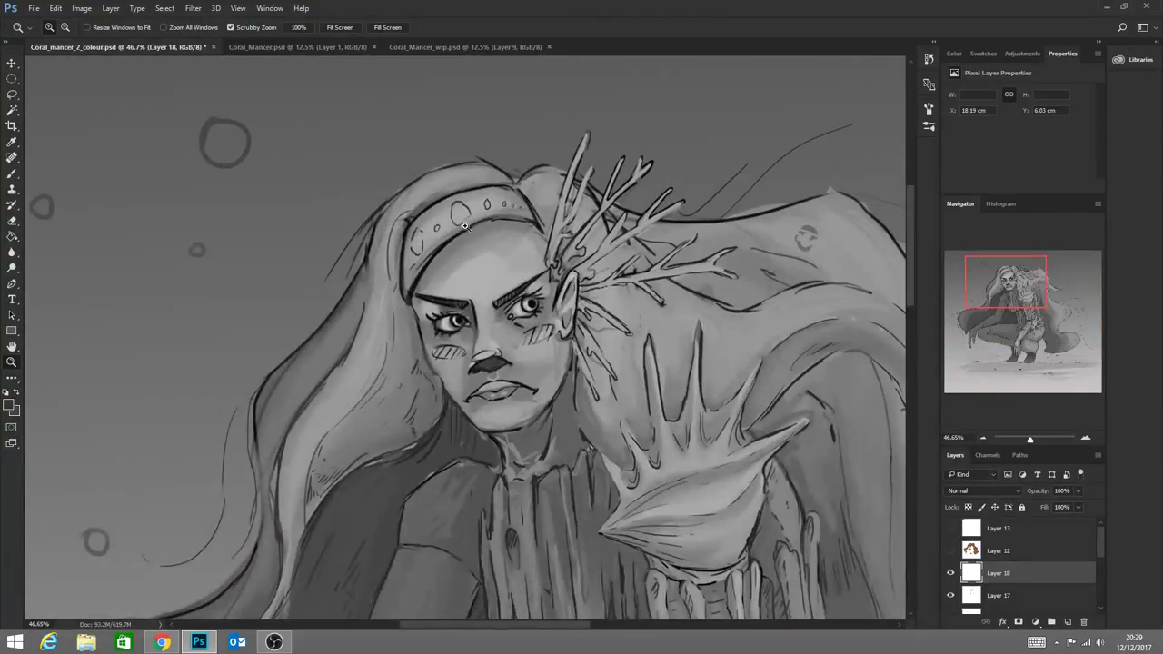
drag(465, 227, 474, 226)
click(11, 173)
alt+click(415, 241)
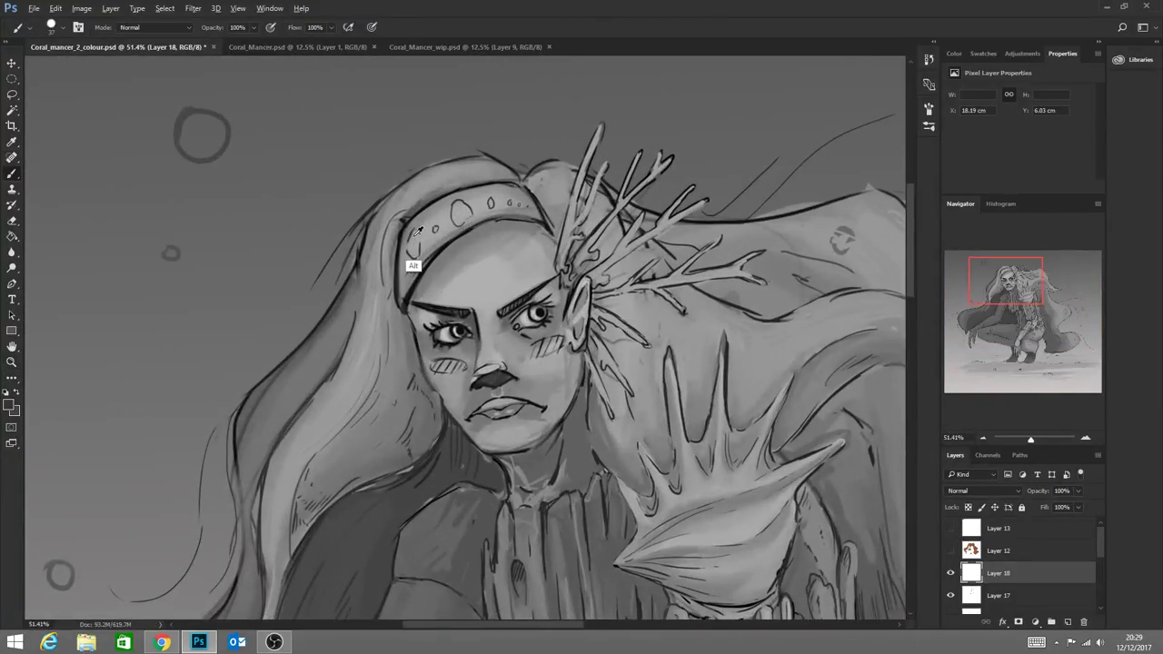
alt+click(417, 234)
alt+click(481, 216)
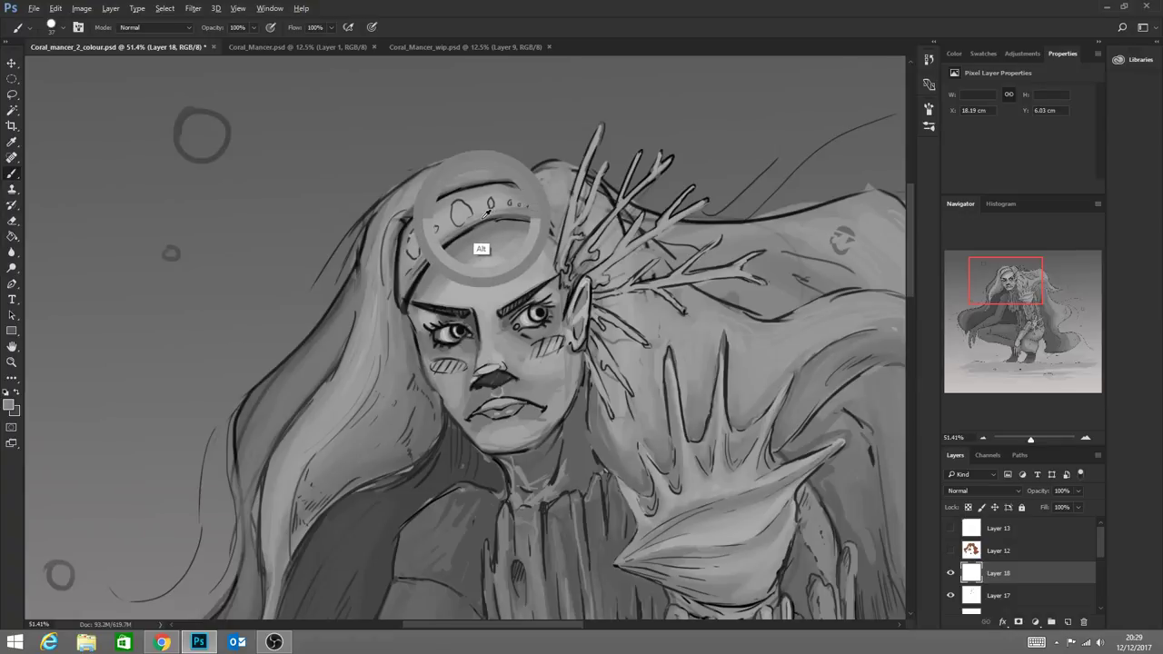
mouse_move(460, 206)
mouse_down()
mouse_move(464, 224)
mouse_move(460, 202)
mouse_up()
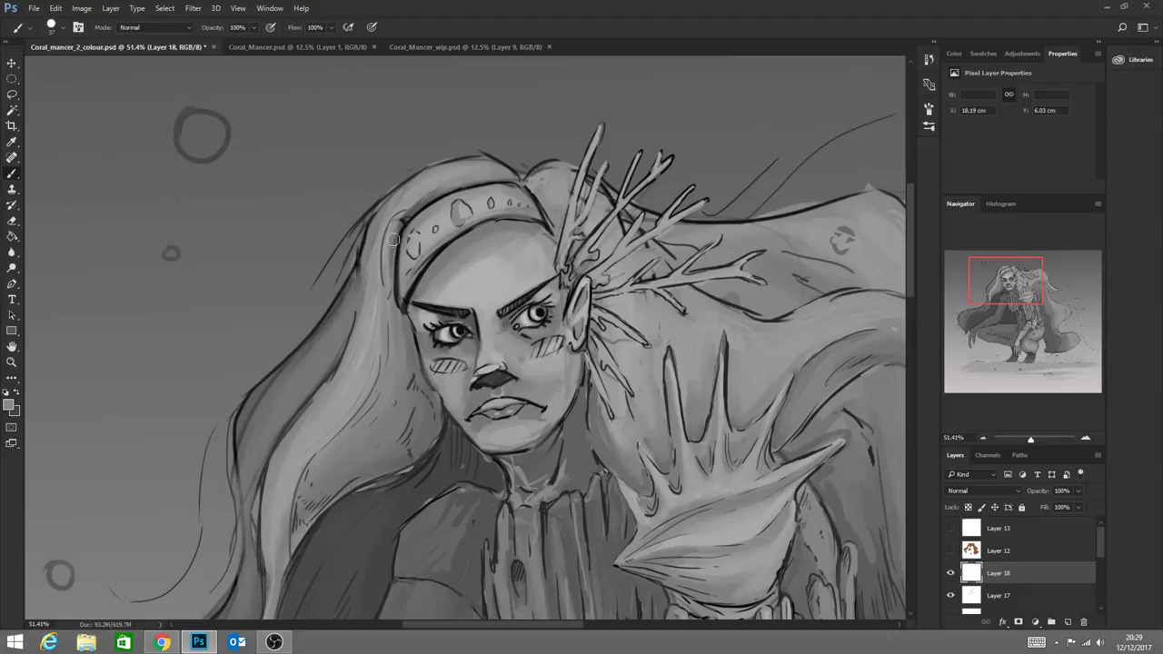
mouse_move(414, 233)
mouse_down()
mouse_move(412, 254)
mouse_move(415, 232)
mouse_up()
Lighten the foreground colour to RGB 179, 178, 178 and paint highlights on the headband gems
click(10, 403)
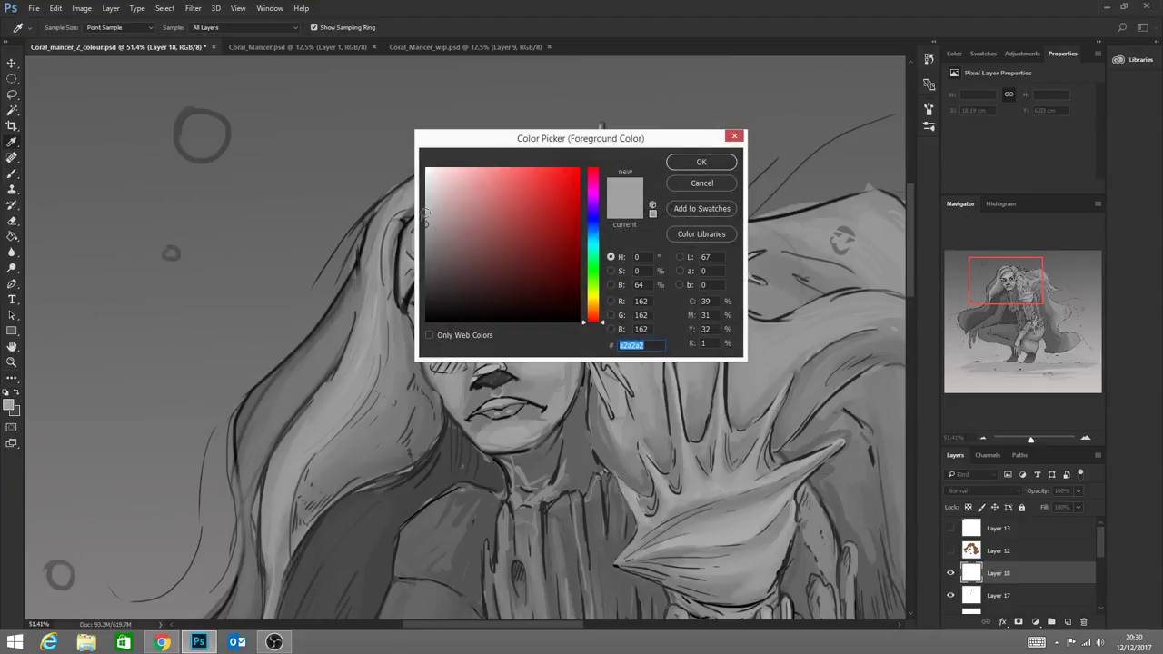
drag(426, 220, 434, 214)
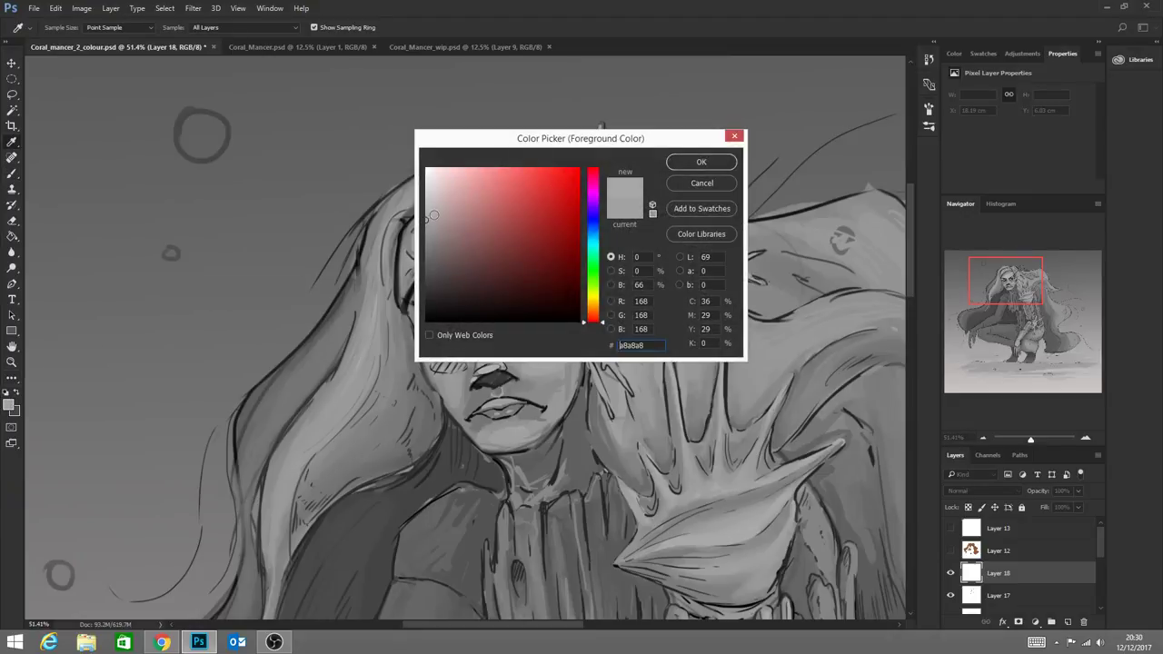
click(695, 163)
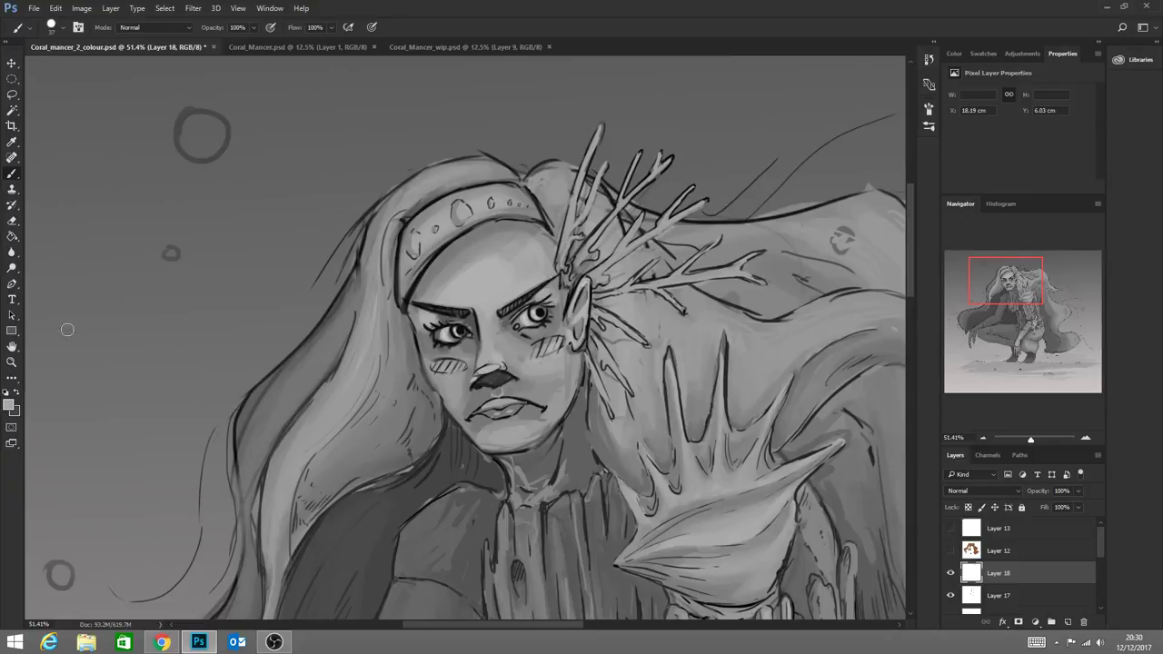
click(11, 405)
click(426, 213)
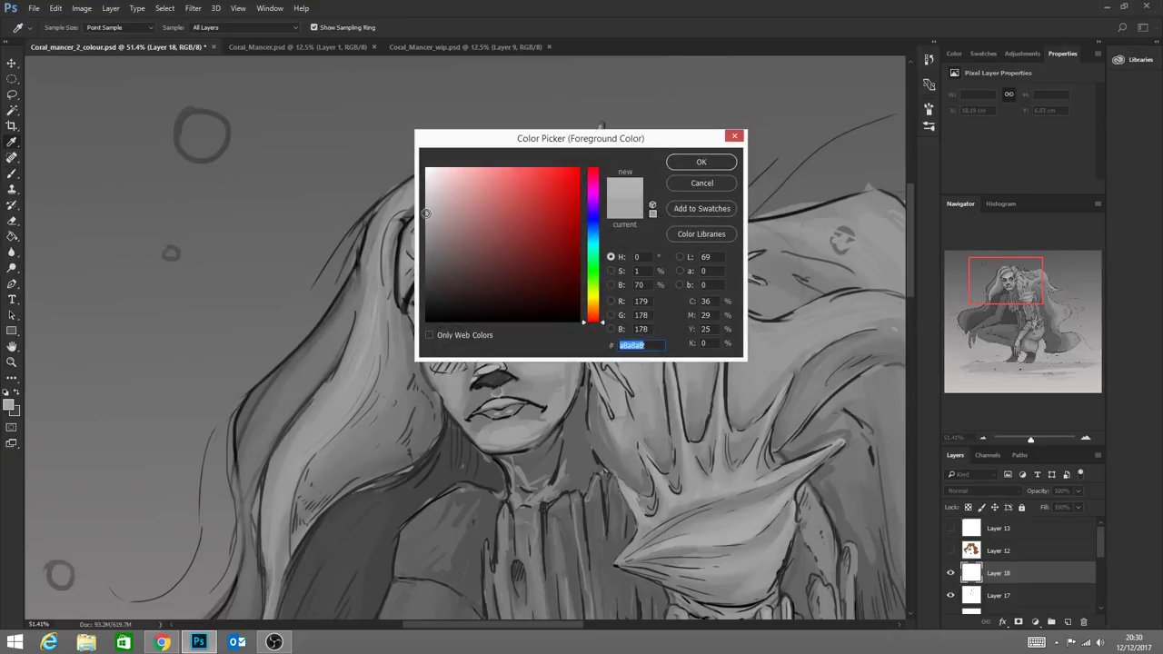
click(700, 160)
click(699, 159)
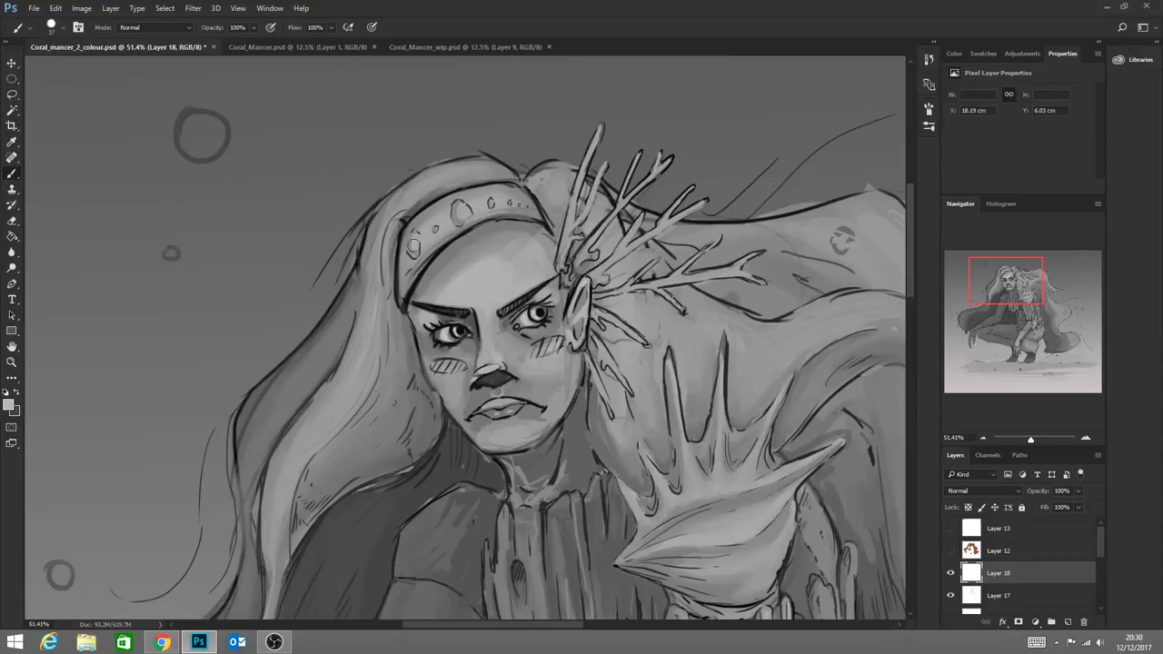
drag(415, 240, 418, 249)
drag(461, 210, 462, 214)
click(491, 202)
drag(415, 235, 416, 253)
Sample darker greys and paint shadows around the gems and along the headband's edges
drag(424, 271, 409, 273)
alt+click(407, 273)
alt+click(408, 253)
drag(407, 245, 414, 234)
alt+click(415, 249)
mouse_move(442, 255)
mouse_down()
mouse_move(403, 307)
mouse_move(453, 237)
mouse_move(406, 301)
mouse_move(444, 246)
mouse_move(416, 283)
mouse_move(485, 222)
mouse_move(502, 221)
mouse_move(446, 247)
mouse_move(523, 222)
mouse_move(487, 221)
mouse_move(528, 223)
mouse_up()
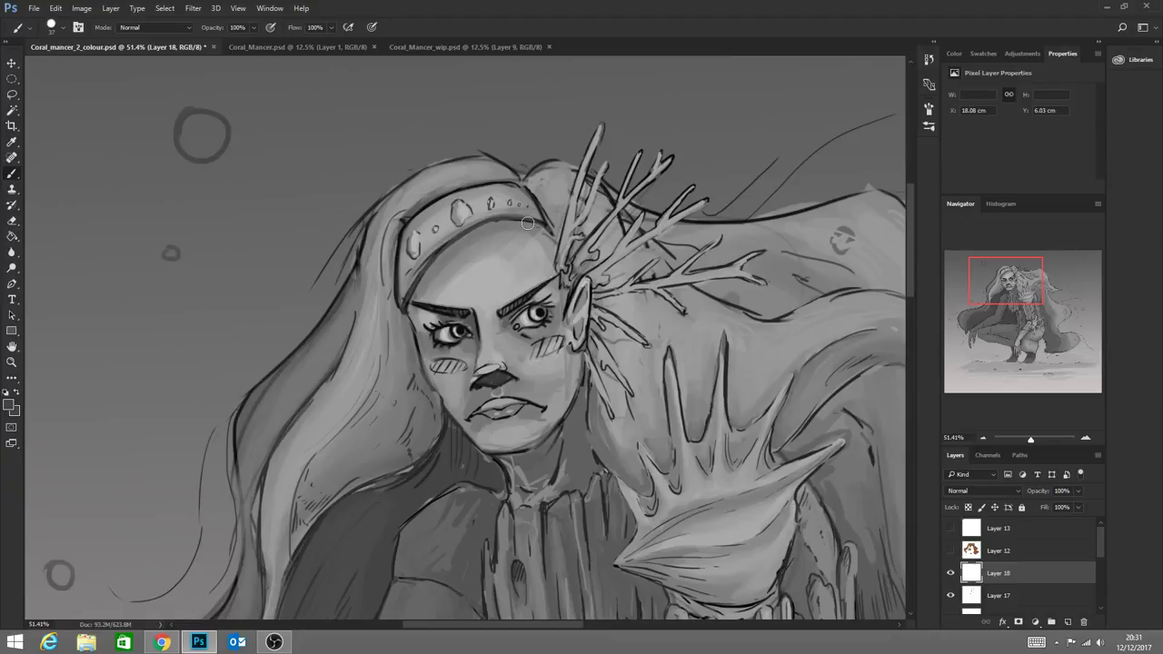
mouse_move(527, 223)
mouse_down()
mouse_move(399, 226)
mouse_move(402, 301)
mouse_up()
mouse_move(403, 231)
mouse_down()
mouse_move(491, 184)
mouse_move(542, 207)
mouse_up()
Sample a light headband grey and paint rim highlights along the headband's upper and lower edges
alt+click(419, 253)
drag(409, 227, 489, 183)
mouse_move(426, 209)
mouse_down()
mouse_move(522, 182)
mouse_move(514, 188)
mouse_up()
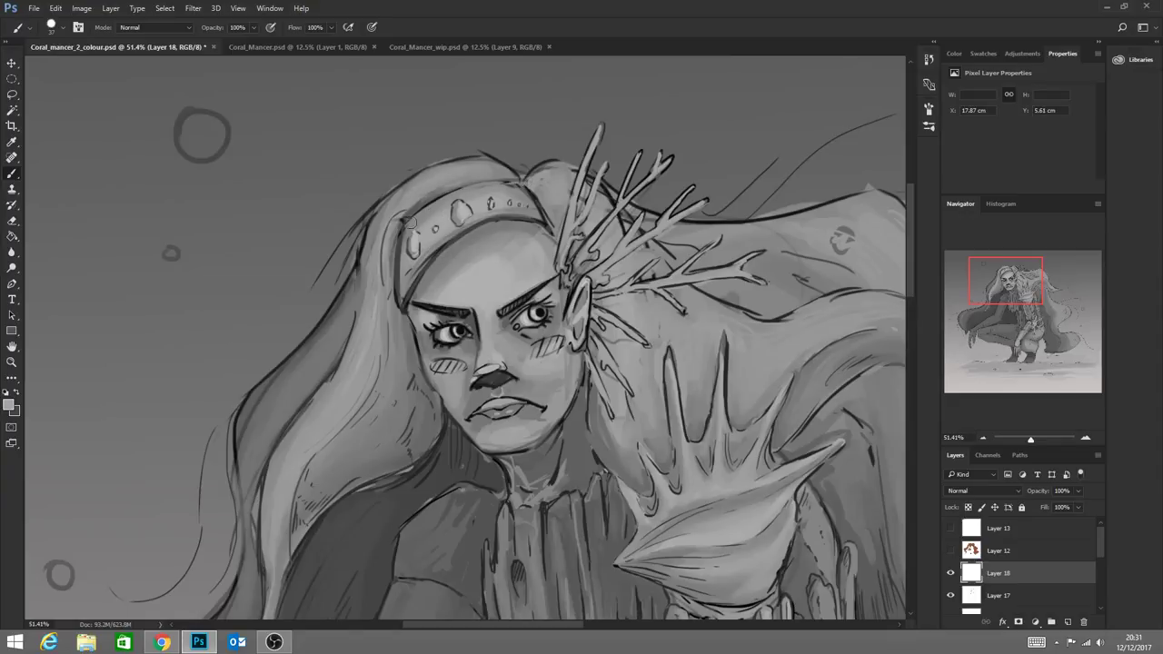
mouse_move(407, 224)
mouse_down()
mouse_move(495, 171)
mouse_move(438, 201)
mouse_move(529, 181)
mouse_move(517, 183)
mouse_move(548, 223)
mouse_move(518, 188)
mouse_up()
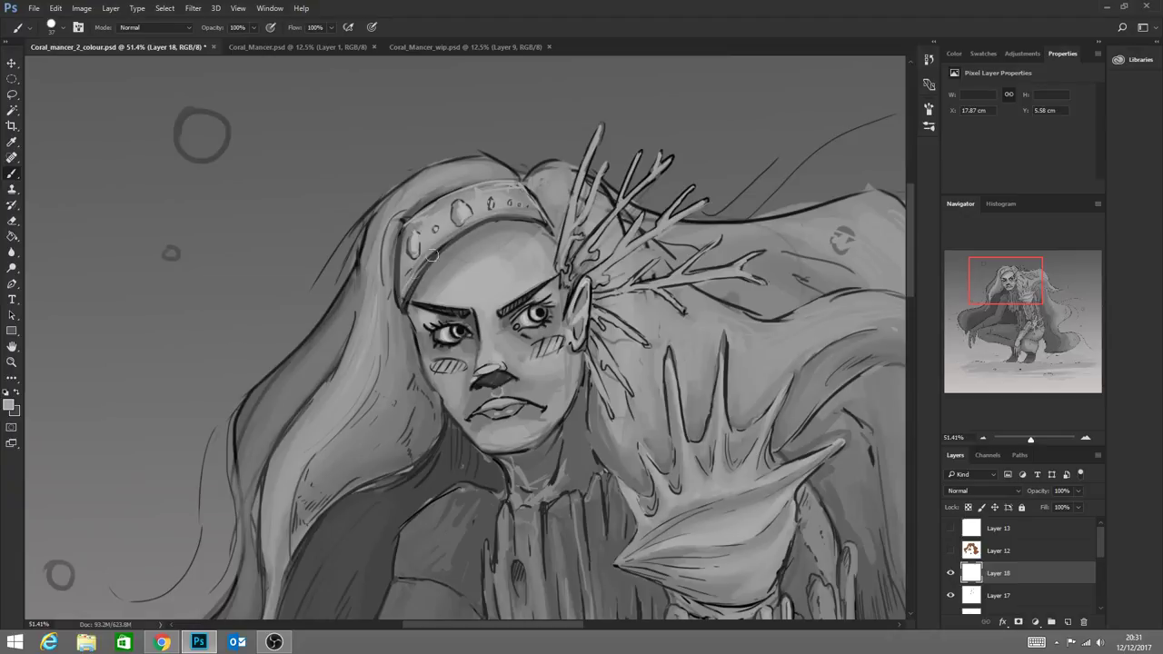
drag(431, 251, 494, 214)
Sample dark greys around the neck, enable Transfer for the brush and enlarge it to 99 px
alt+click(554, 441)
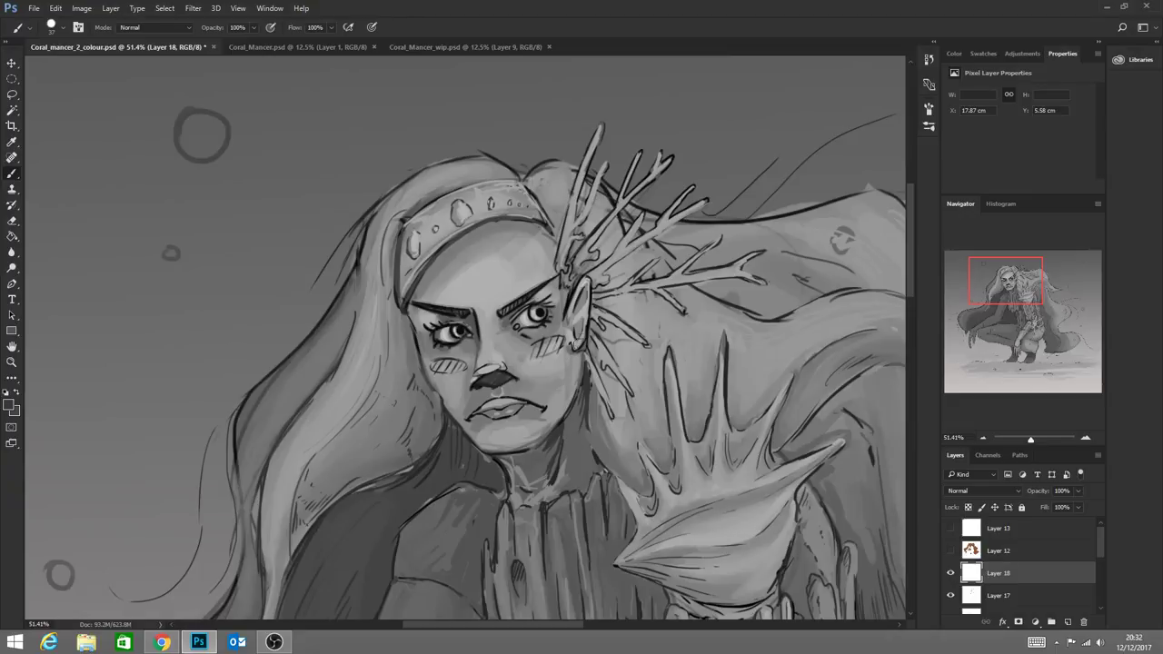
key(alt)
alt+click(582, 394)
click(78, 28)
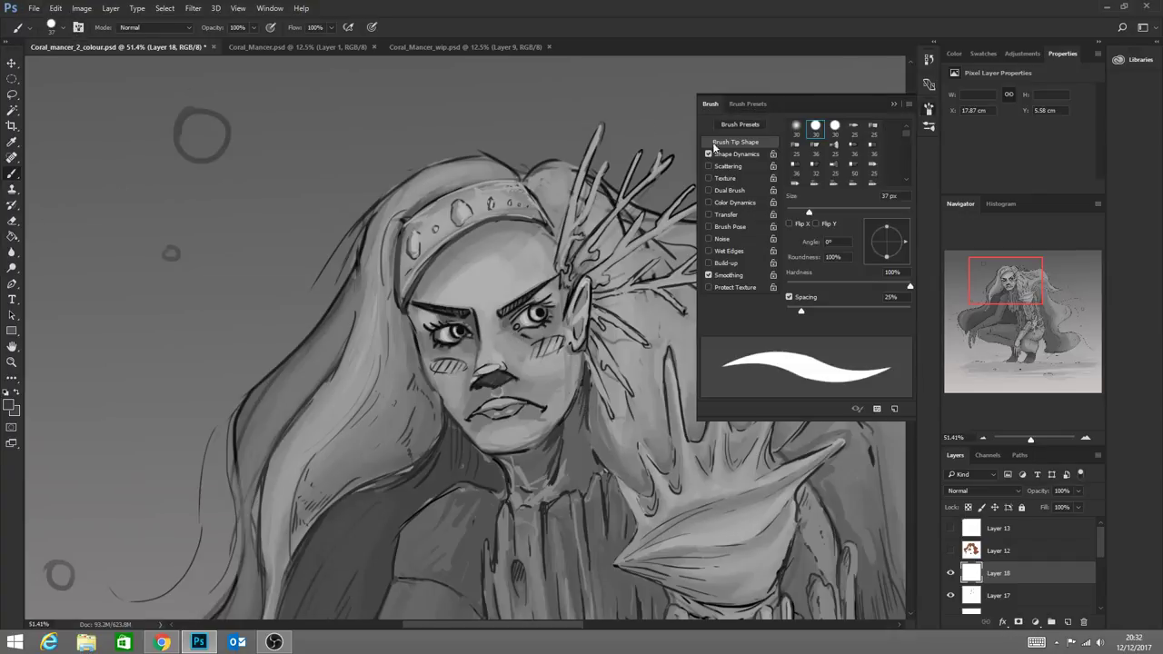
click(709, 215)
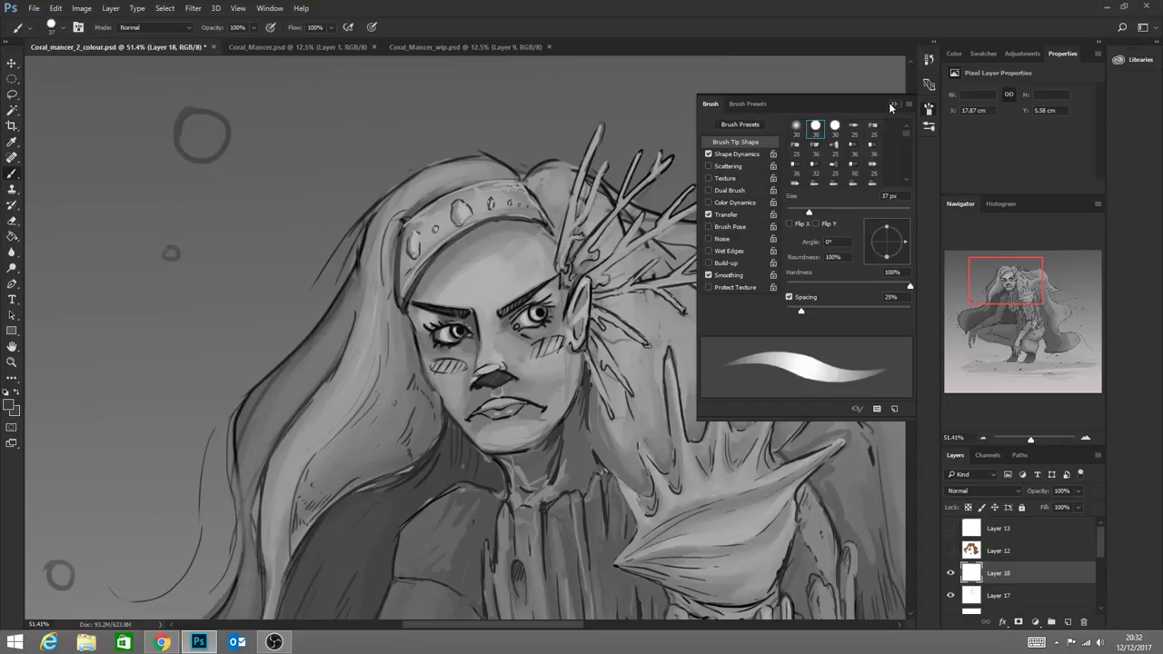
click(891, 106)
click(60, 27)
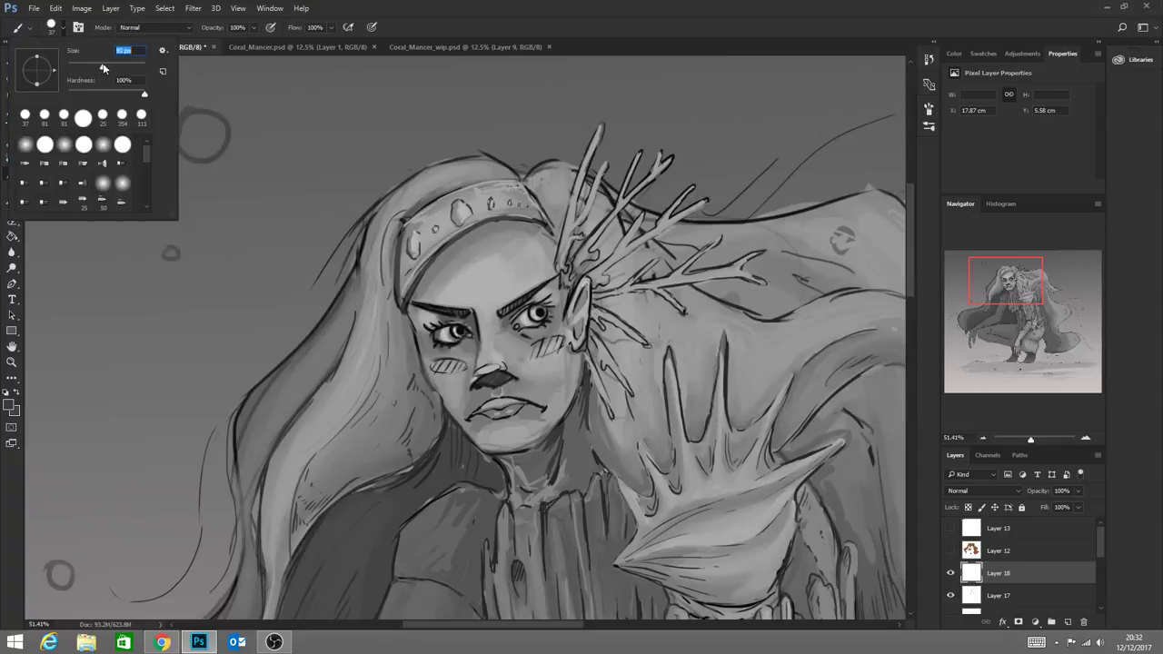
drag(103, 65, 104, 65)
Paint dark grey shadow between the jaw, neck and hair below the ear, using greys sampled there
alt+click(585, 391)
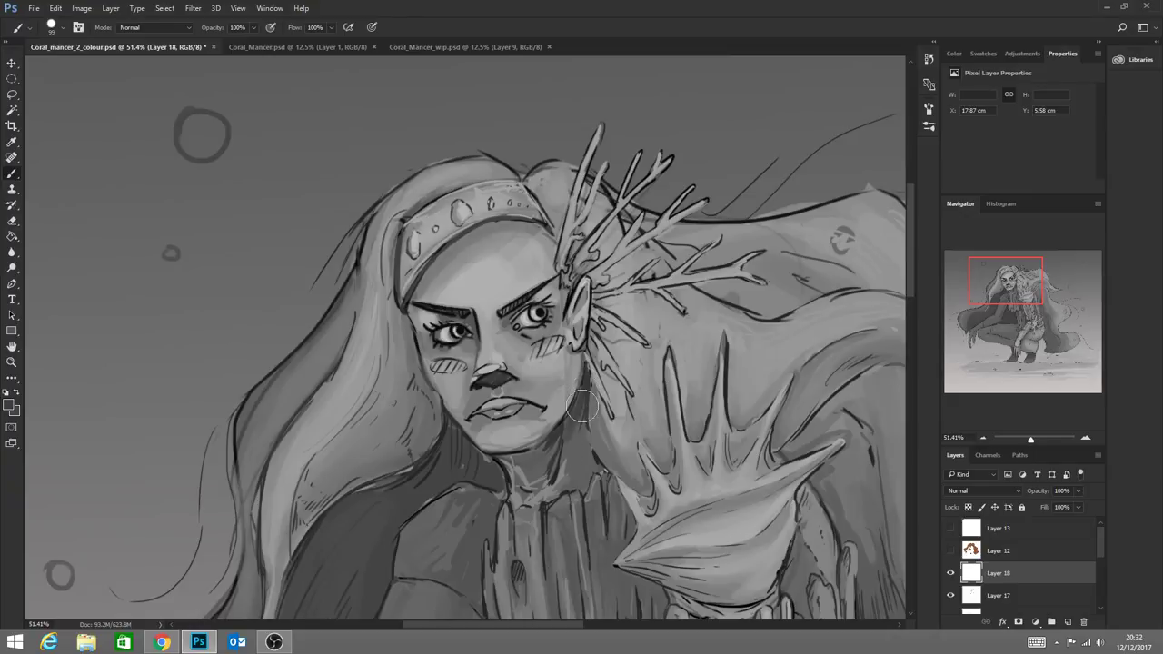
key(alt)
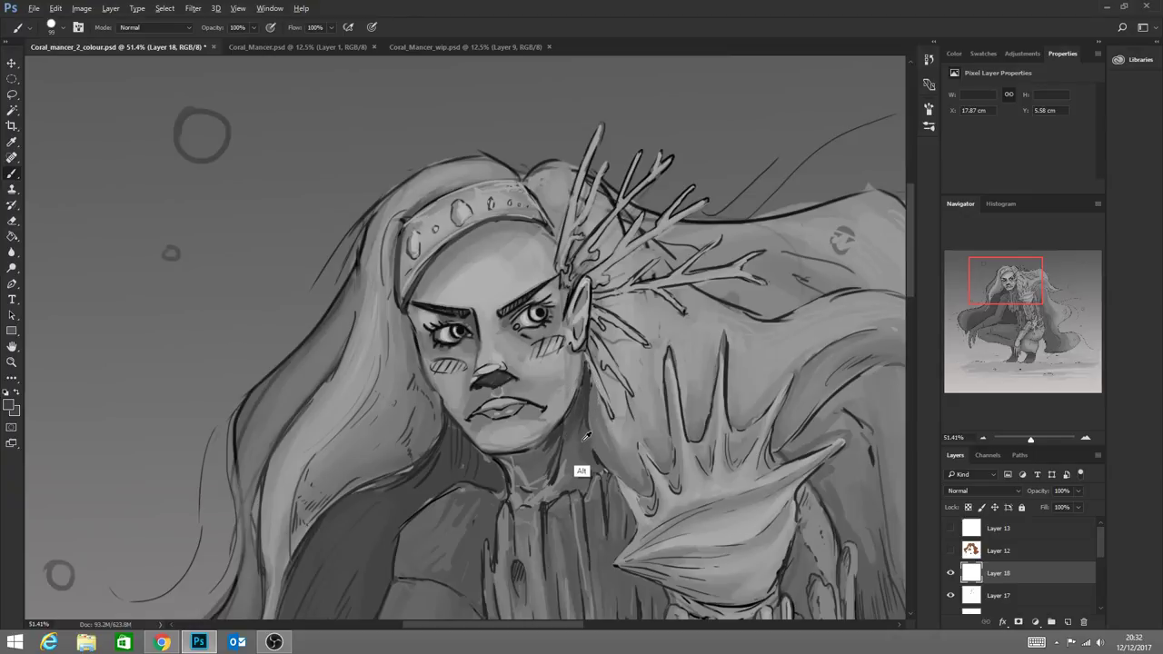
alt+click(586, 438)
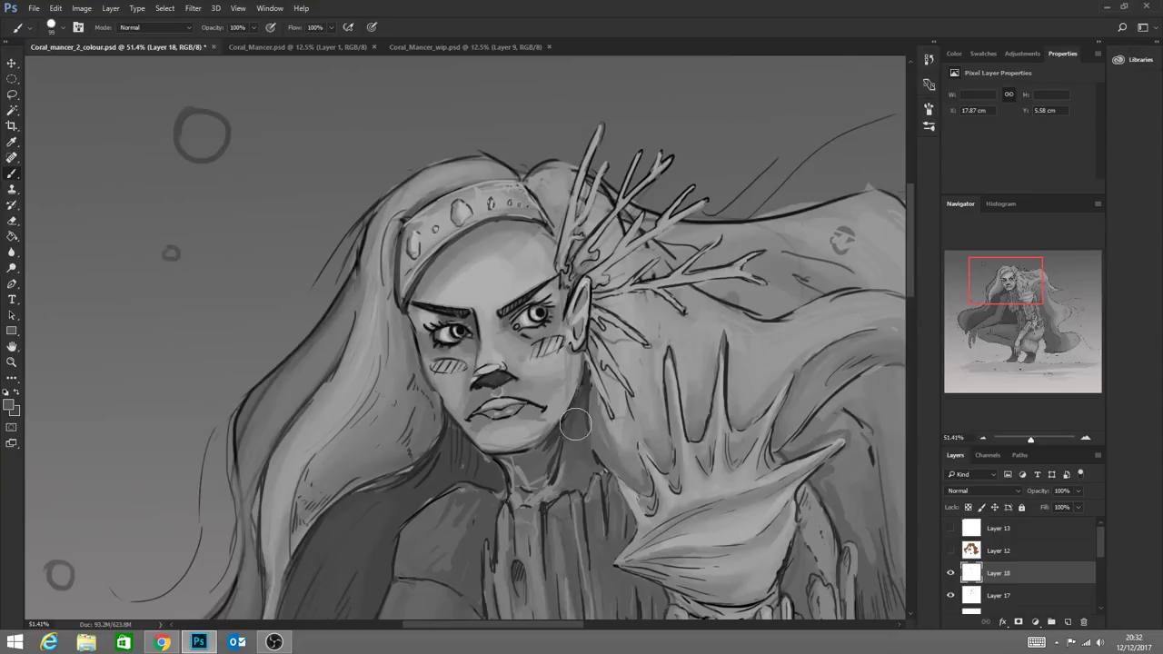
alt+click(555, 436)
mouse_move(559, 441)
mouse_down()
mouse_move(542, 493)
mouse_move(559, 436)
mouse_move(537, 464)
mouse_move(523, 436)
mouse_move(447, 480)
mouse_move(517, 467)
mouse_move(503, 465)
mouse_move(516, 482)
mouse_move(504, 462)
mouse_move(563, 452)
mouse_move(509, 458)
mouse_move(586, 400)
mouse_up()
Shade the front of the neck under the chin with mid and dark greys sampled along the jaw
key(alt)
alt+click(534, 456)
mouse_move(531, 459)
mouse_down()
mouse_move(563, 456)
mouse_move(573, 427)
mouse_move(555, 488)
mouse_move(585, 475)
mouse_move(583, 403)
mouse_move(586, 472)
mouse_move(555, 488)
mouse_move(552, 449)
mouse_move(527, 480)
mouse_up()
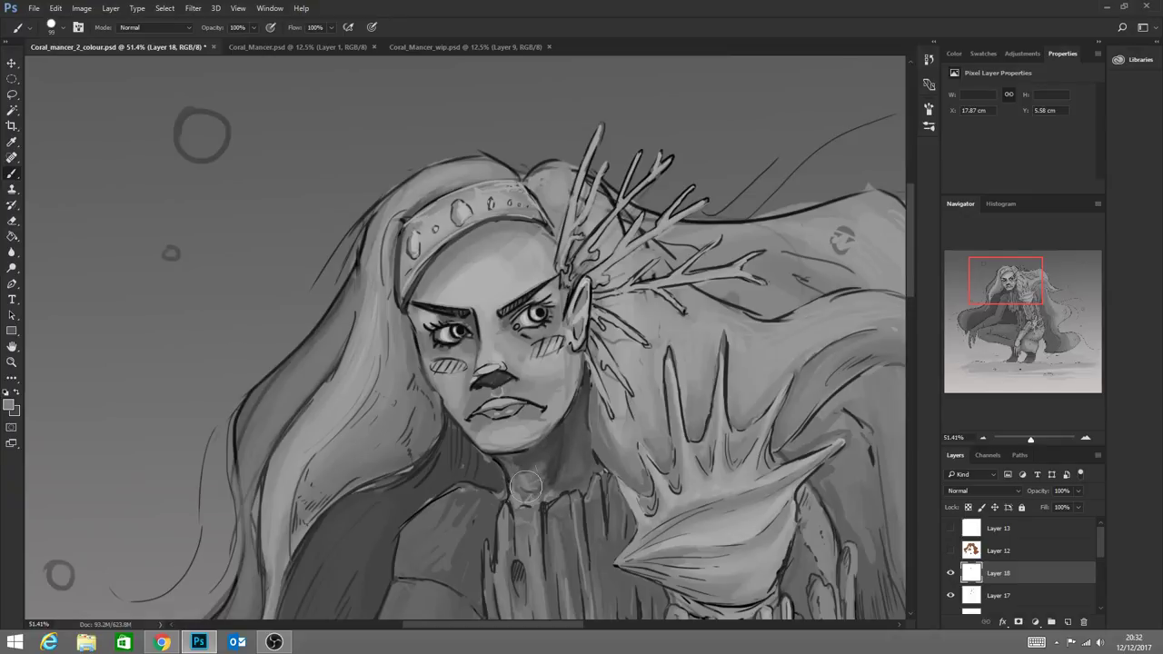
mouse_move(525, 487)
mouse_down()
mouse_move(563, 429)
mouse_move(575, 482)
mouse_move(551, 488)
mouse_move(502, 455)
mouse_up()
alt+click(509, 454)
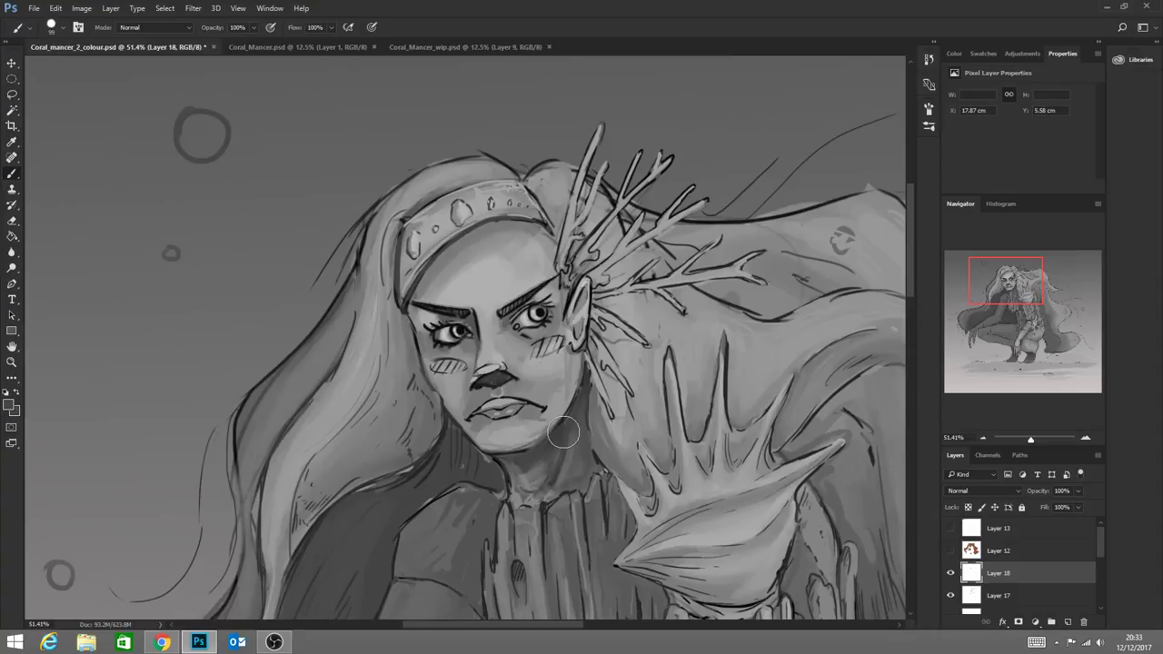
drag(528, 468, 551, 444)
alt+click(525, 443)
Reduce the brush to 31 px and paint fine dark strokes under the chin and in the shadowed hair
click(78, 26)
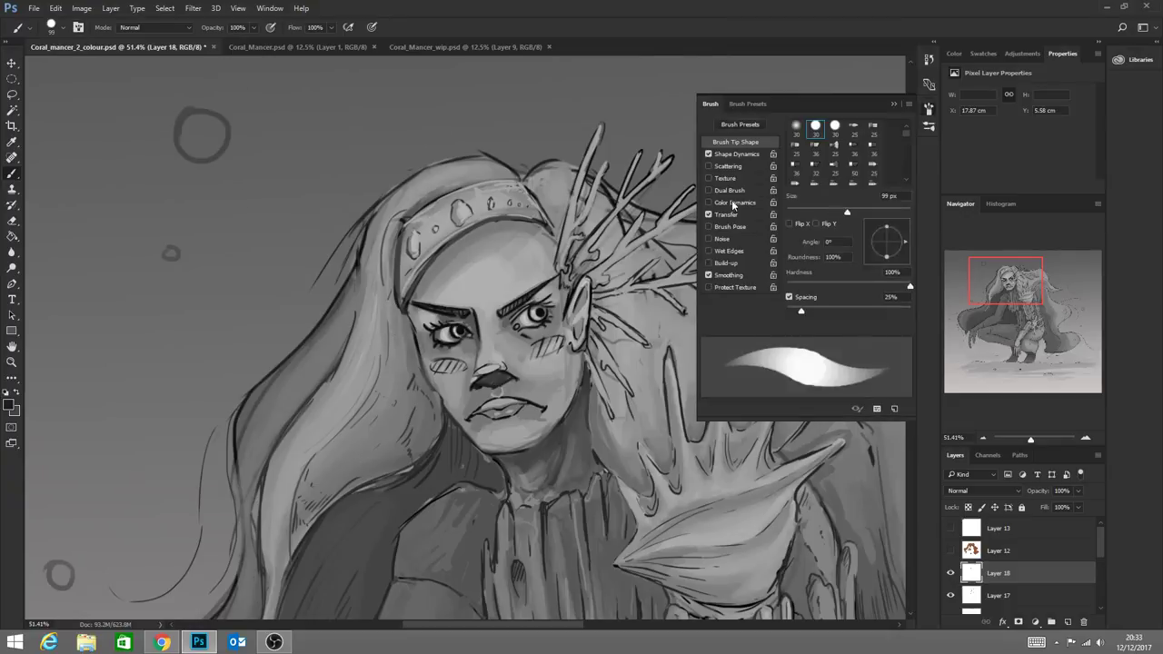
key(F5)
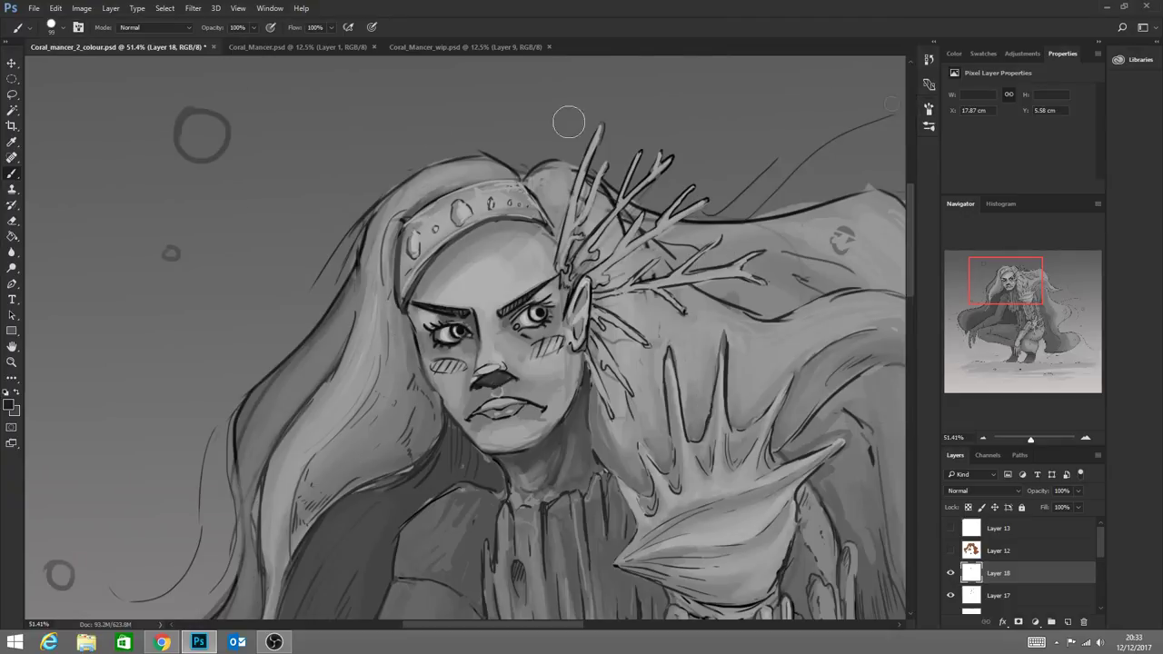
click(56, 26)
drag(93, 61, 79, 68)
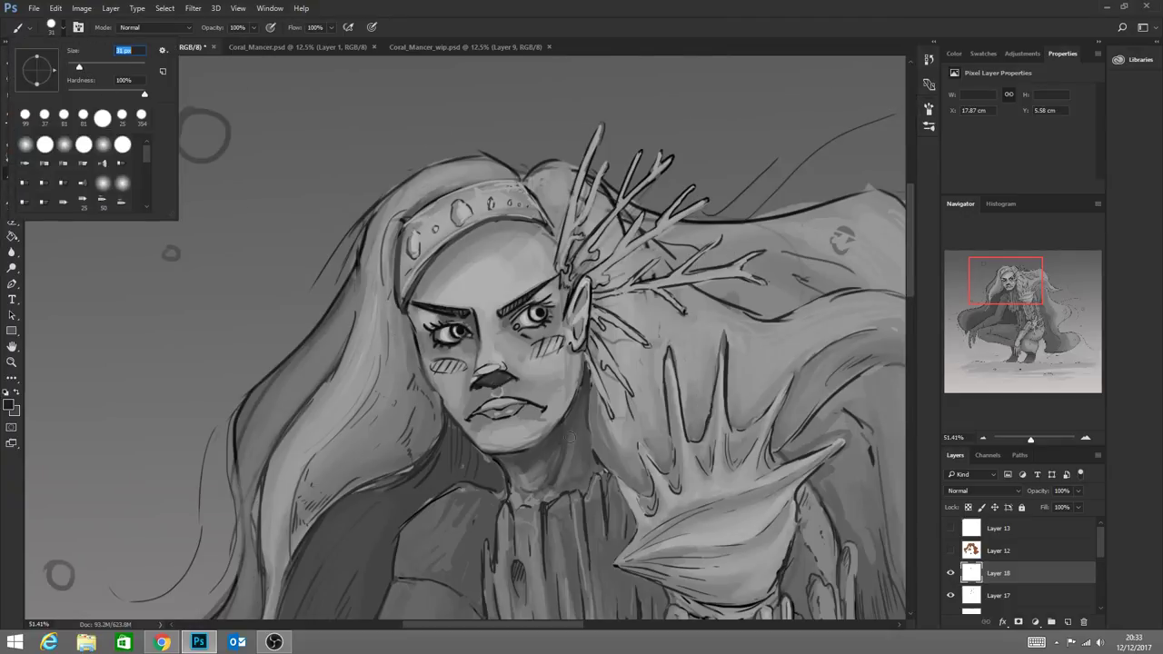
click(531, 449)
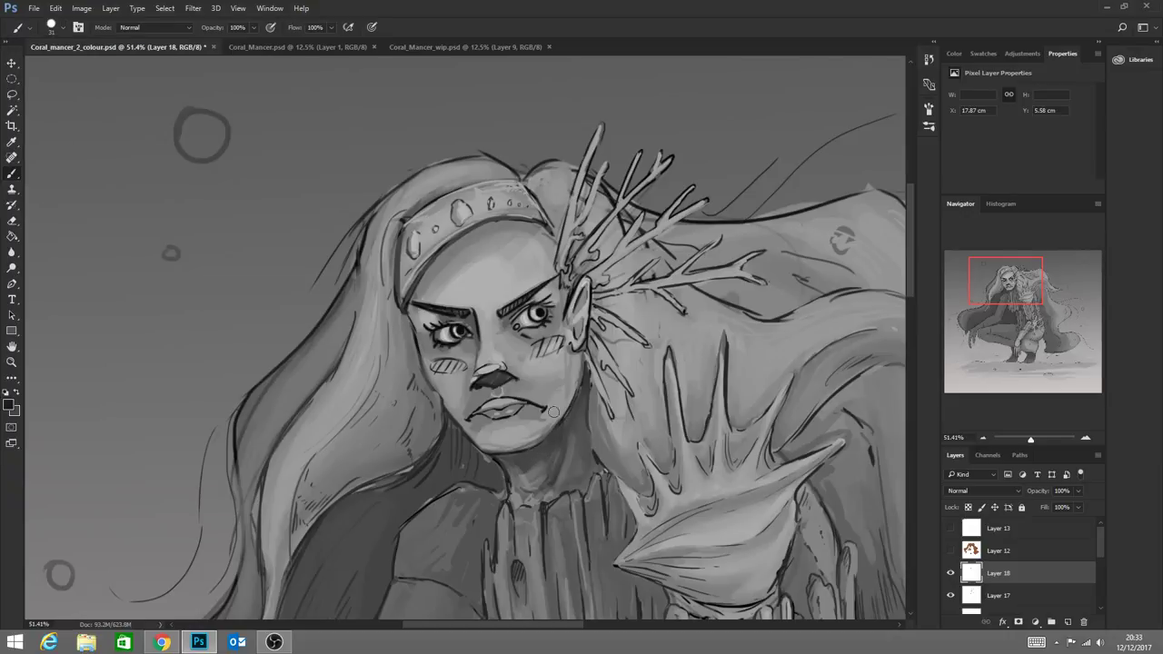
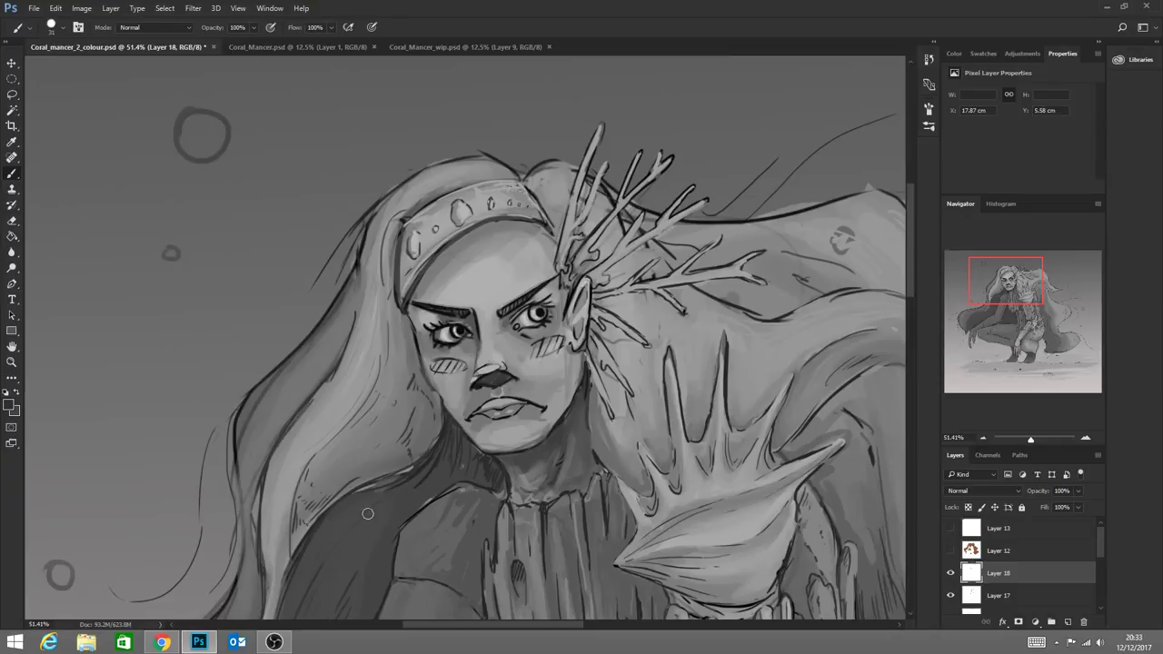
drag(373, 515, 372, 523)
Sample light greys from the coral ornament at the hip and start painting its downward branch
click(13, 362)
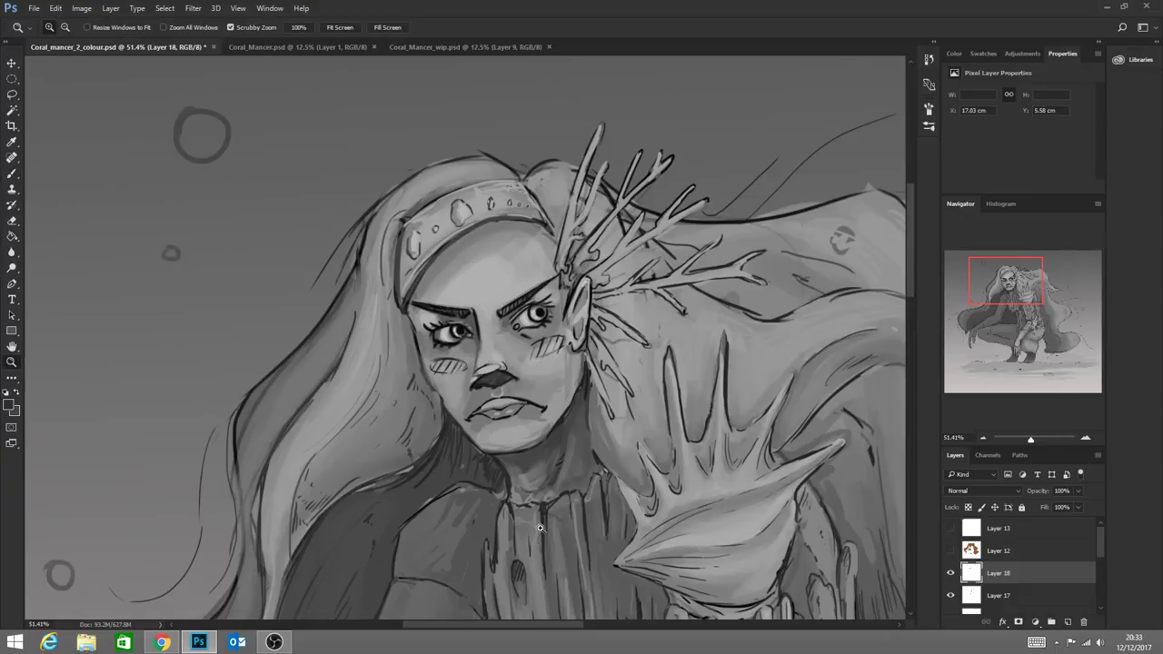
mouse_move(542, 528)
mouse_down()
mouse_move(450, 533)
mouse_move(529, 530)
mouse_move(532, 470)
mouse_move(482, 433)
mouse_move(490, 340)
mouse_move(531, 379)
mouse_up()
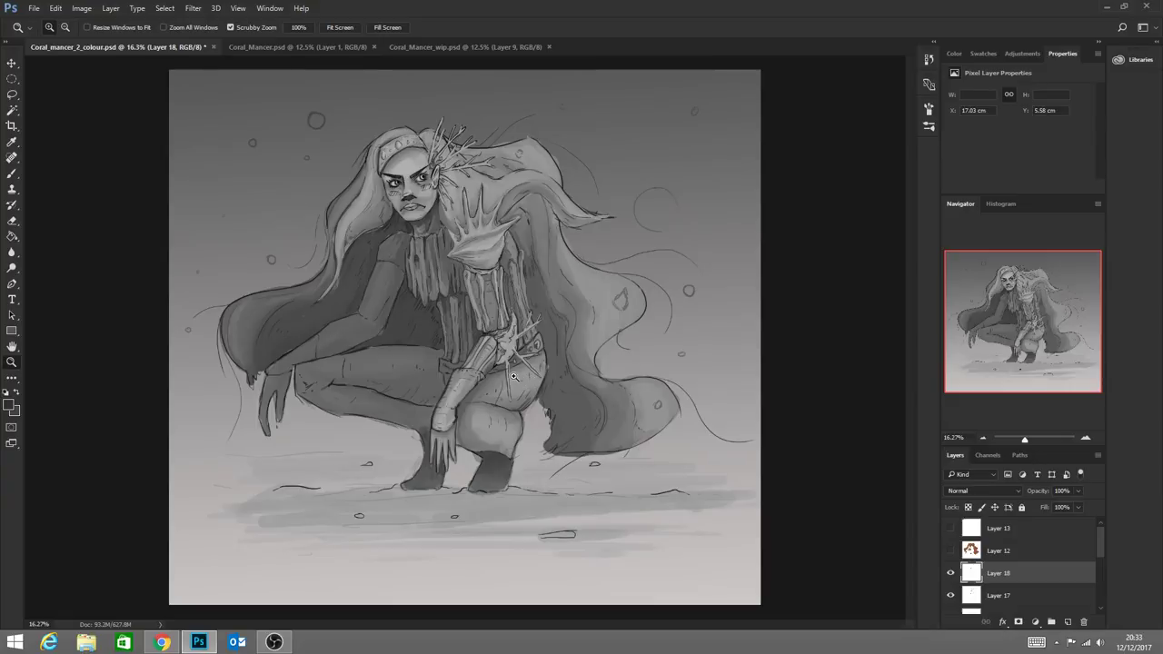
drag(514, 455, 468, 484)
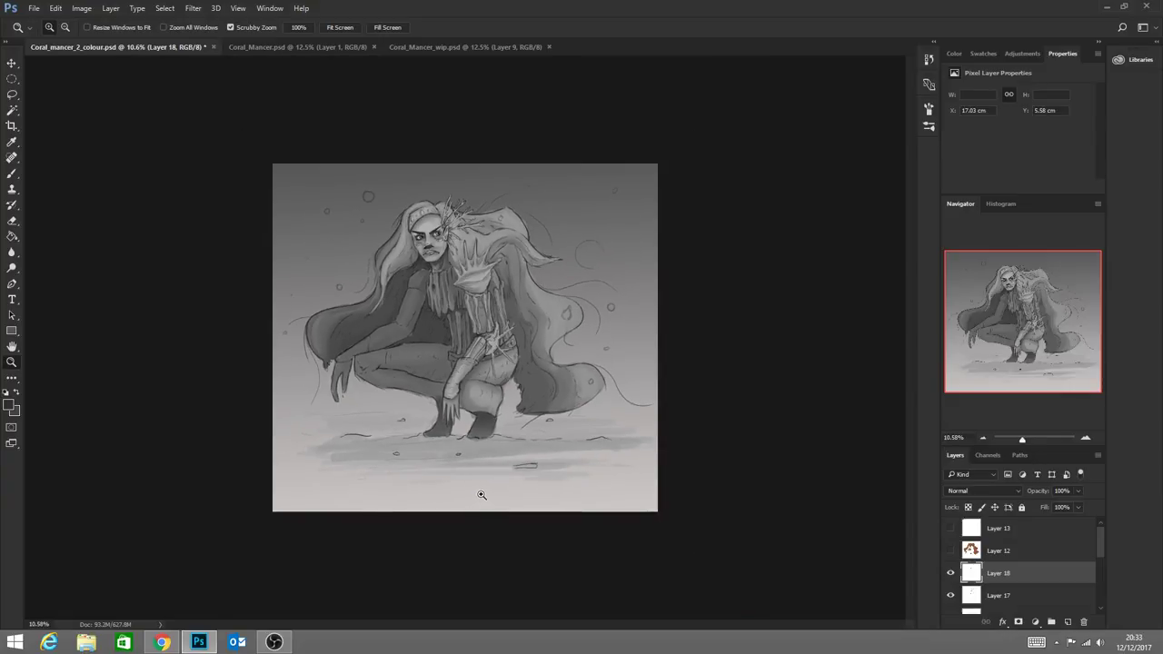
mouse_move(542, 437)
mouse_down()
mouse_move(521, 430)
mouse_move(541, 454)
mouse_up()
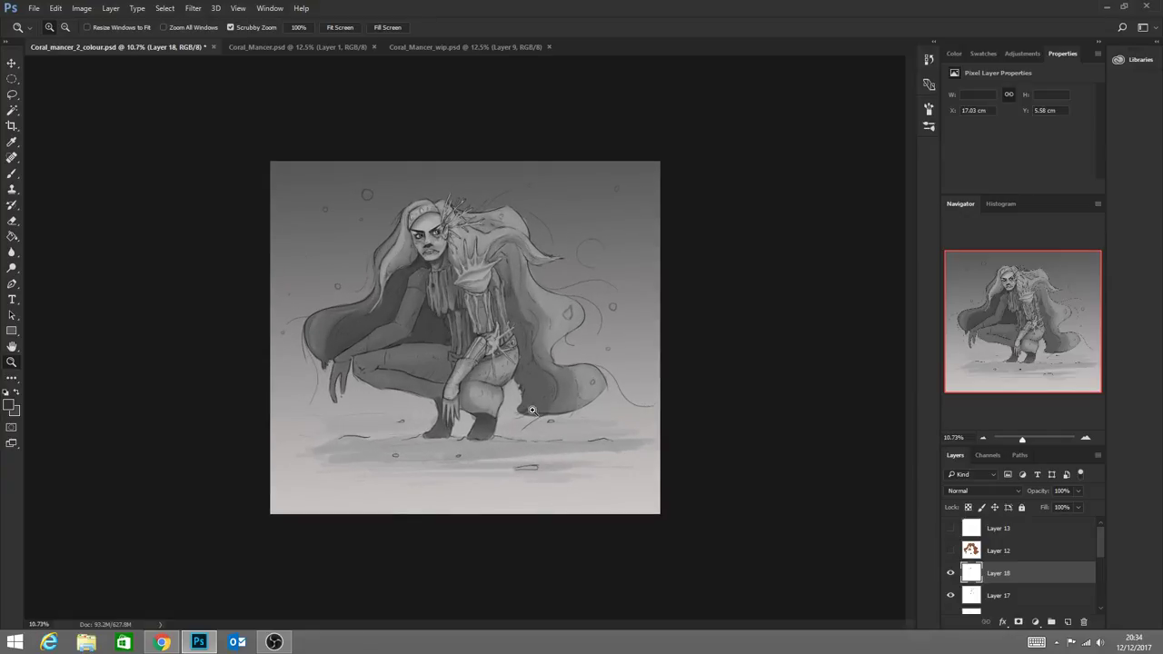
drag(533, 411, 535, 412)
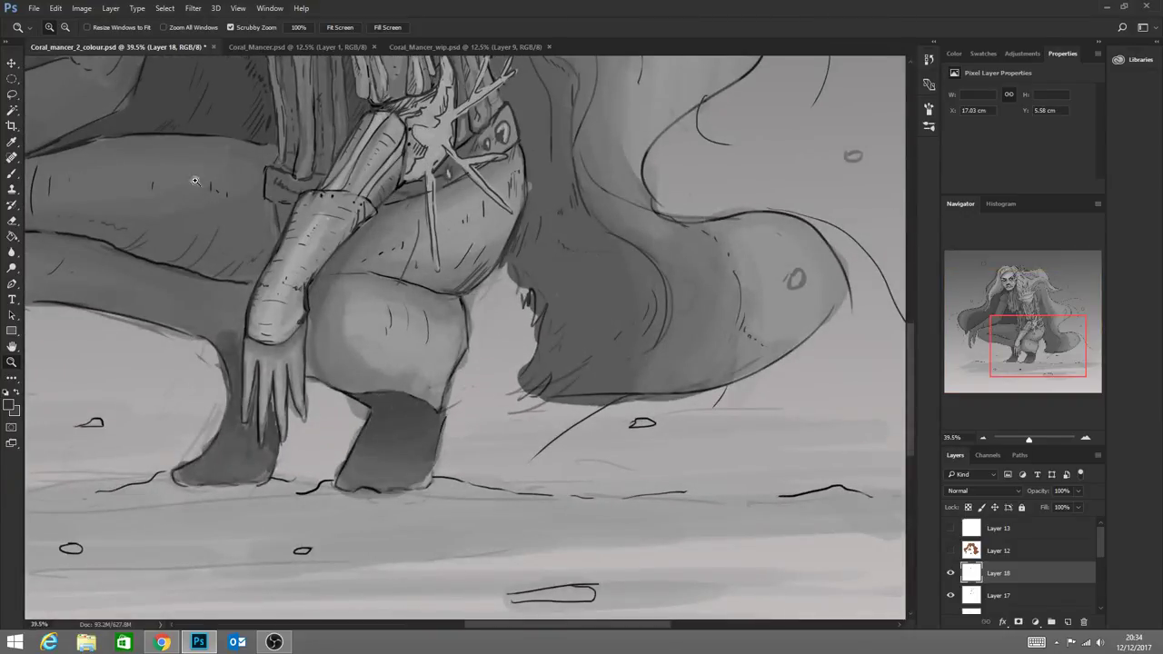
click(11, 173)
alt+click(430, 179)
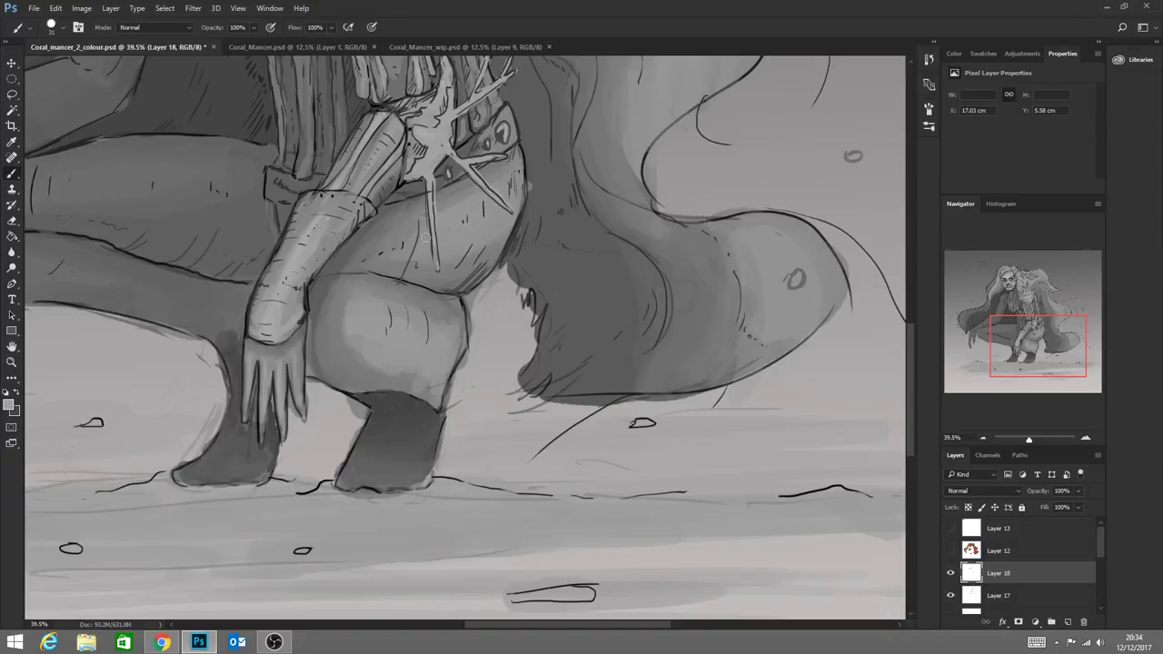
alt+click(427, 185)
alt+click(429, 180)
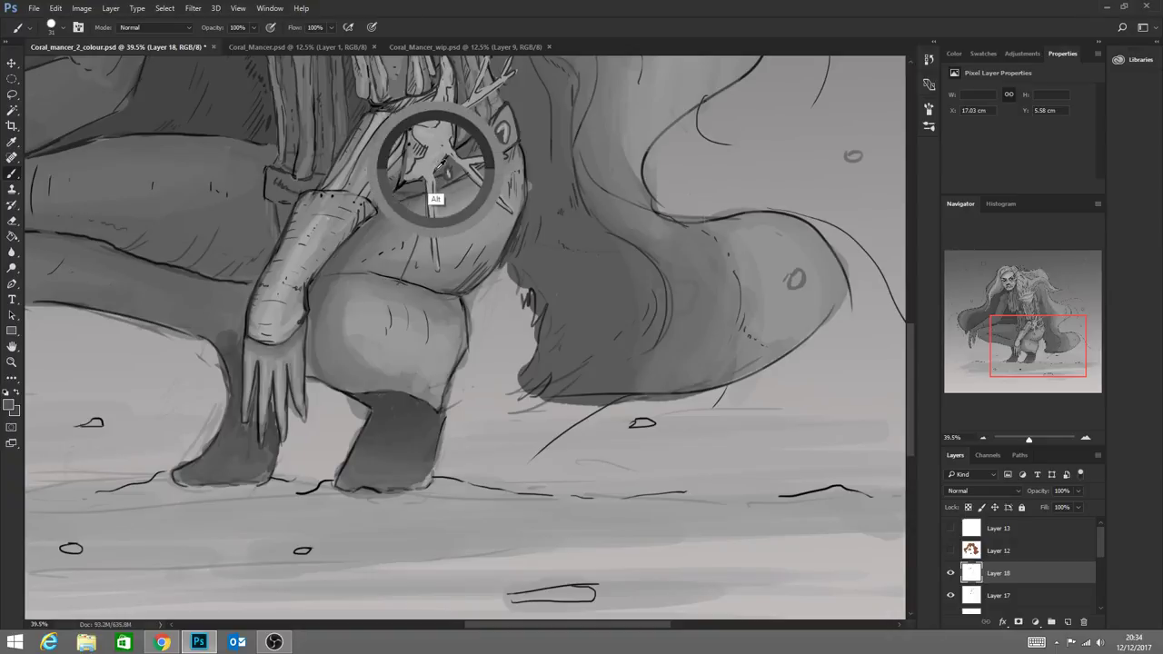
Sample darker greys around the hip coral's centre and shade along its long downward branch
alt+click(436, 166)
alt+click(437, 166)
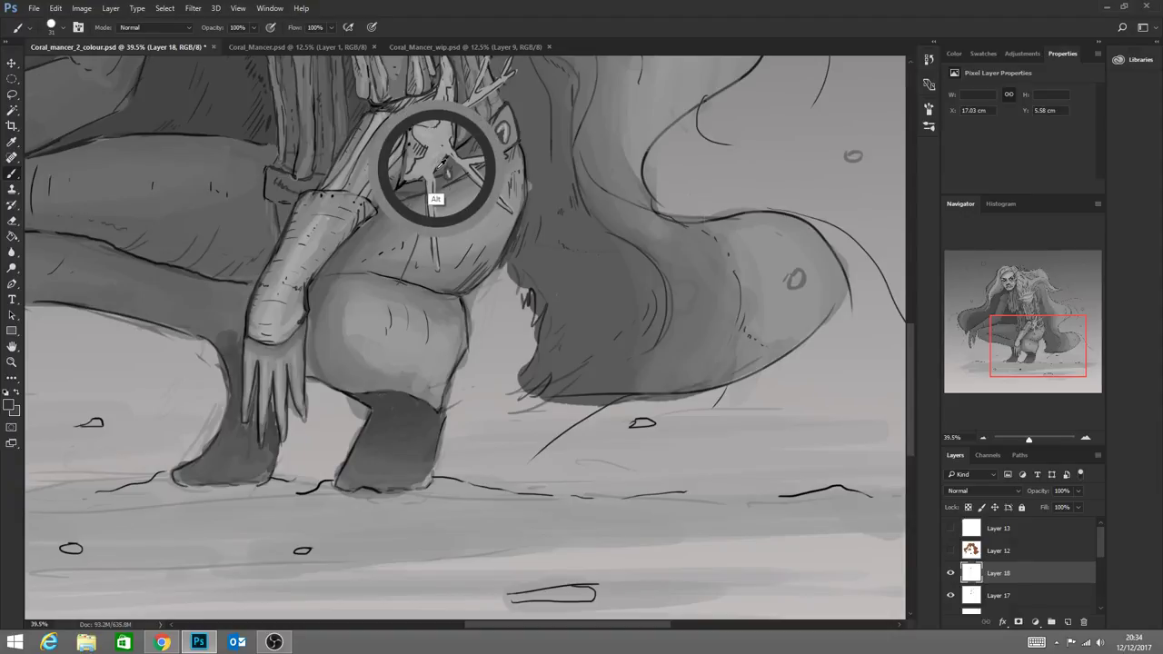
alt+click(439, 165)
alt+click(434, 170)
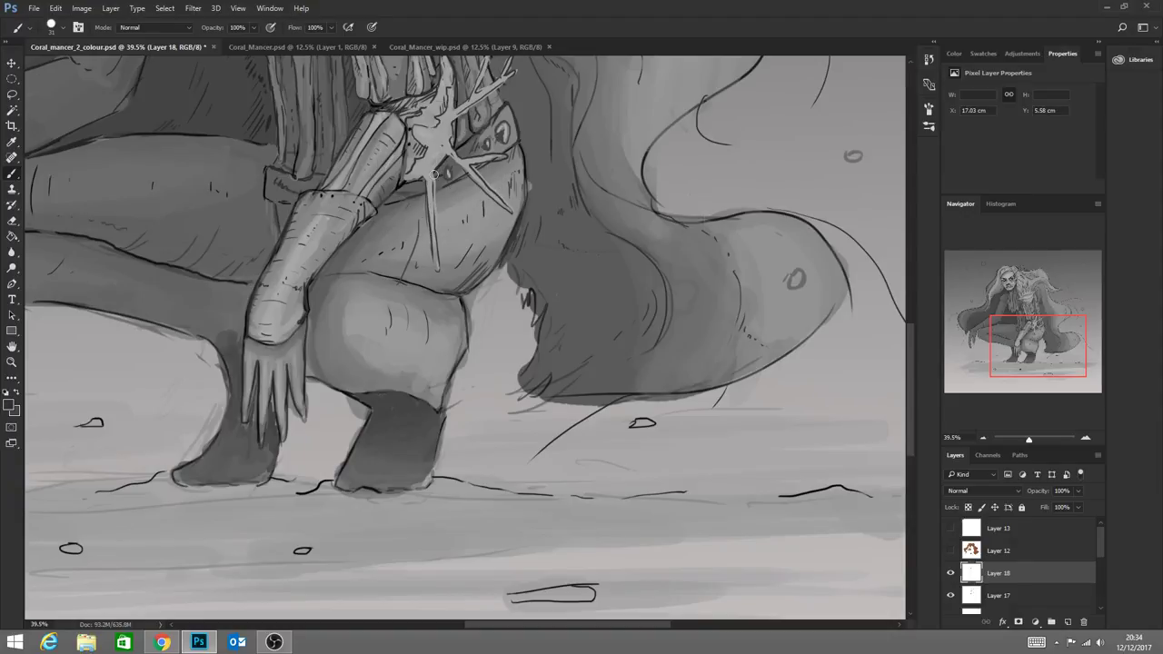
drag(430, 182, 437, 265)
Shade the hip coral's central body and upper spike with greys sampled from the ornament
alt+click(453, 156)
scroll(908, 344, up, 4)
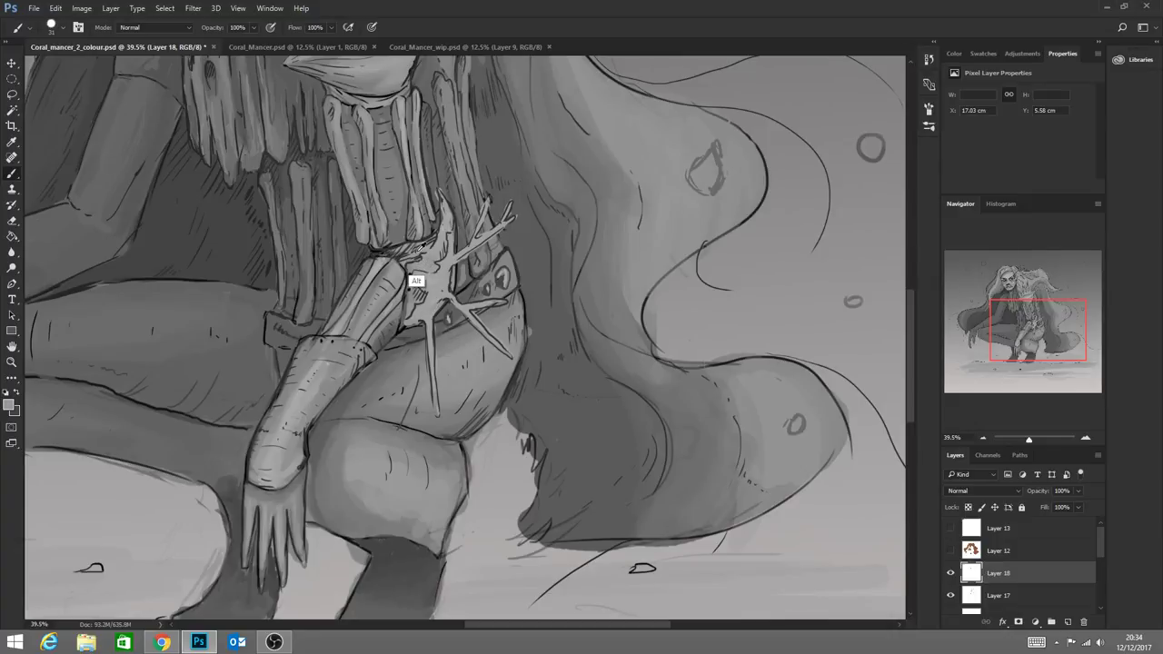
alt+click(421, 264)
drag(444, 245, 445, 230)
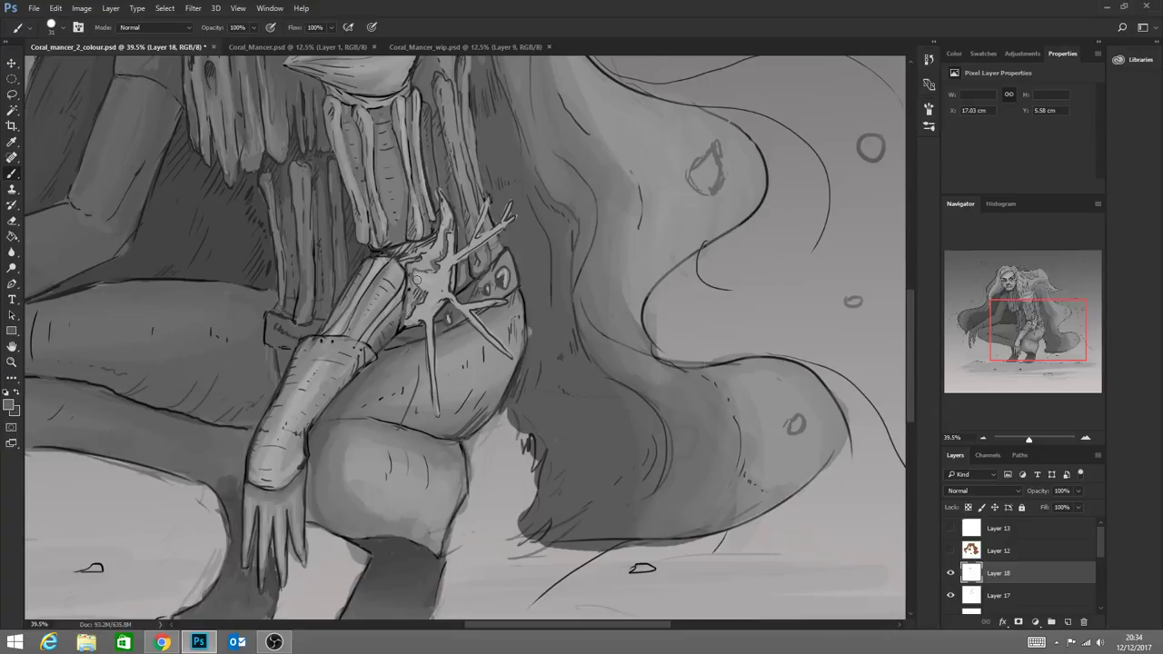
click(78, 28)
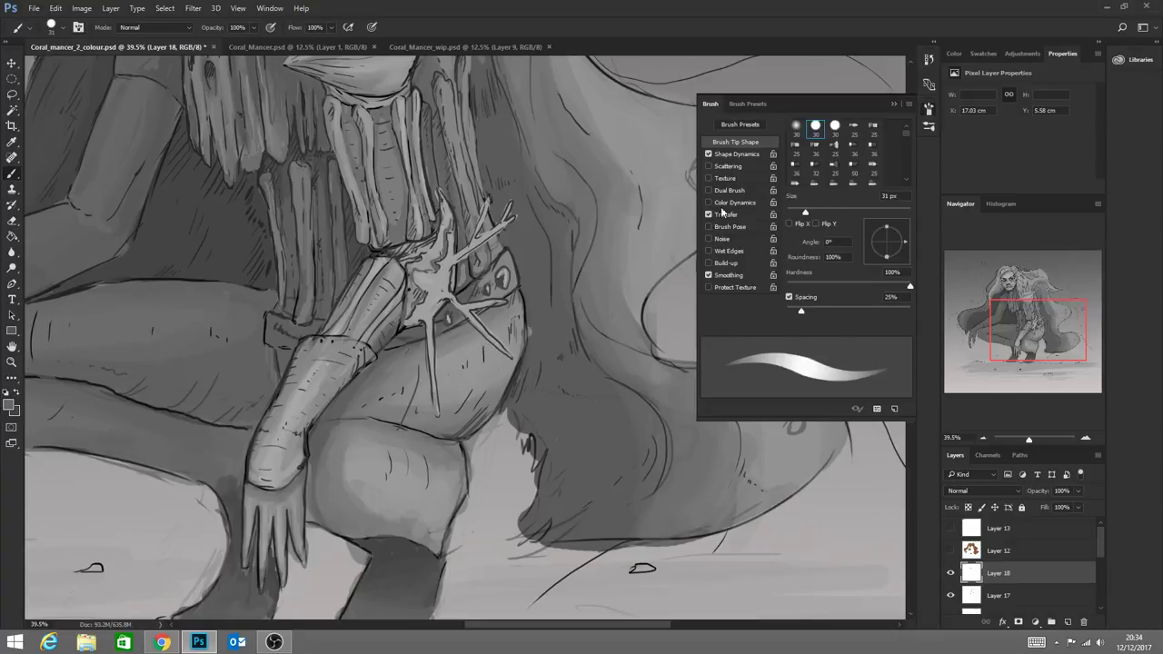
click(892, 103)
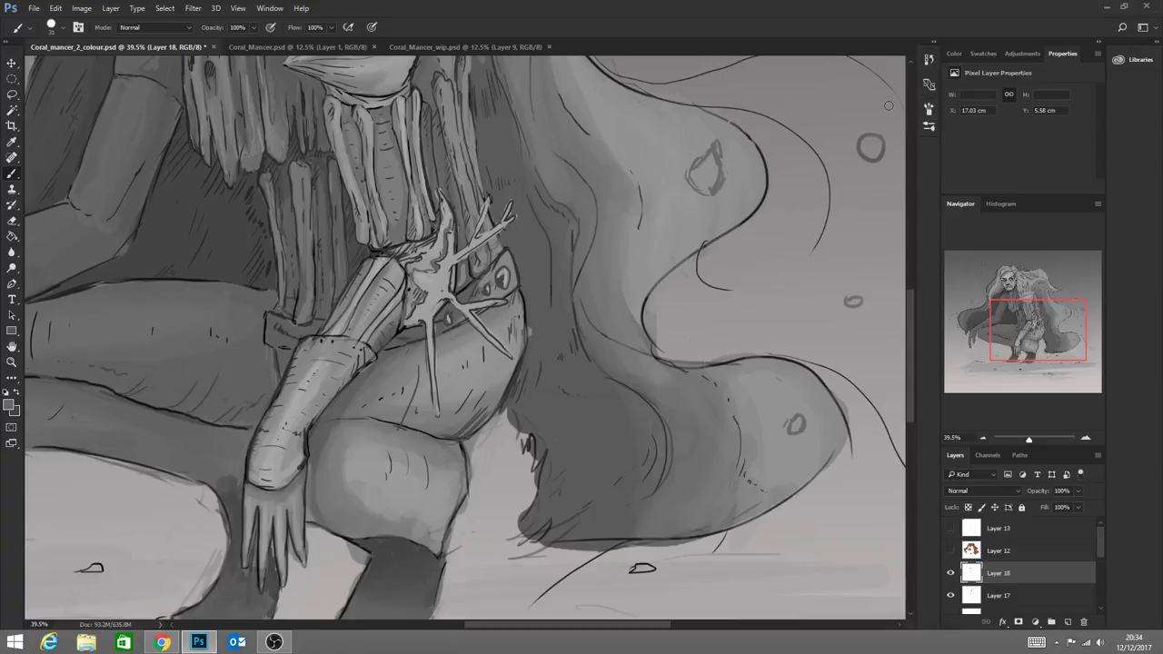
alt+click(445, 254)
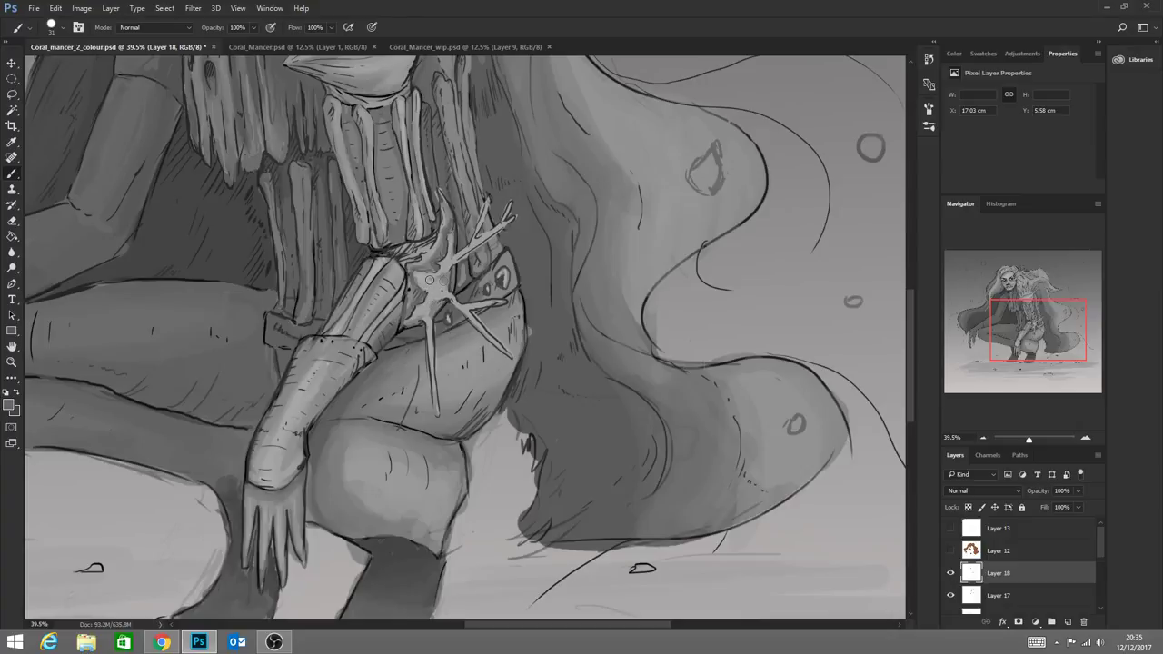
Blend the hip coral's centre and branches with alternating light and dark greys sampled across it
alt+click(437, 275)
alt+click(435, 274)
alt+click(424, 280)
alt+click(443, 310)
key(alt)
alt+click(454, 202)
alt+click(423, 258)
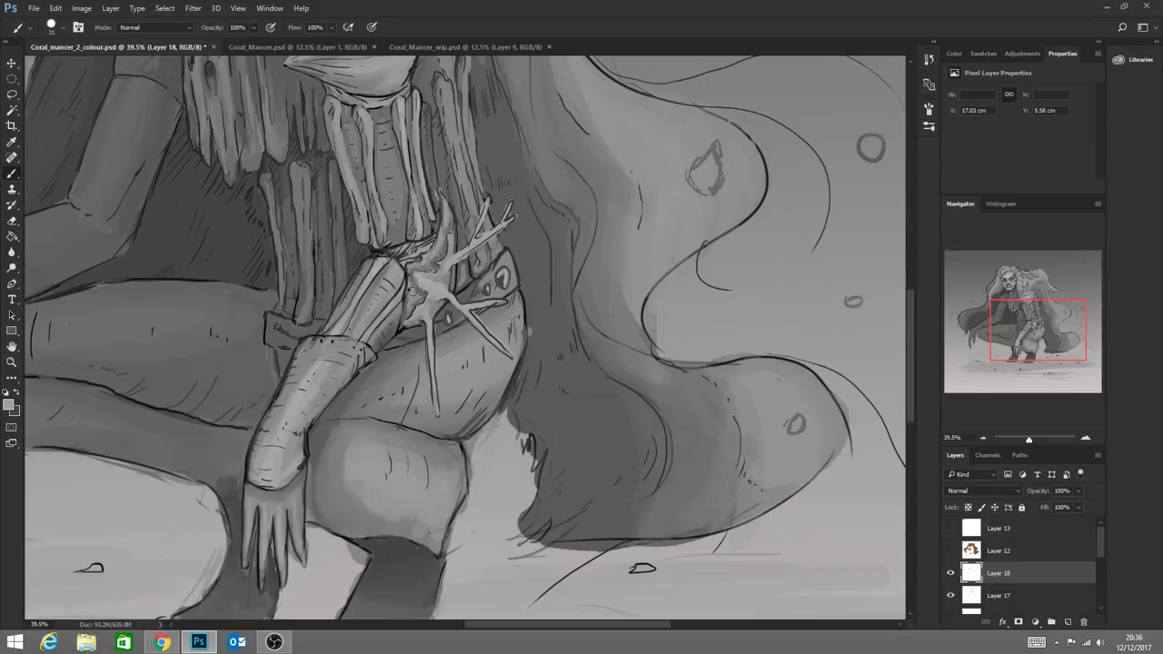
Paint over the large belt gem beside the hip coral with dark and light greys sampled from it
alt+click(501, 277)
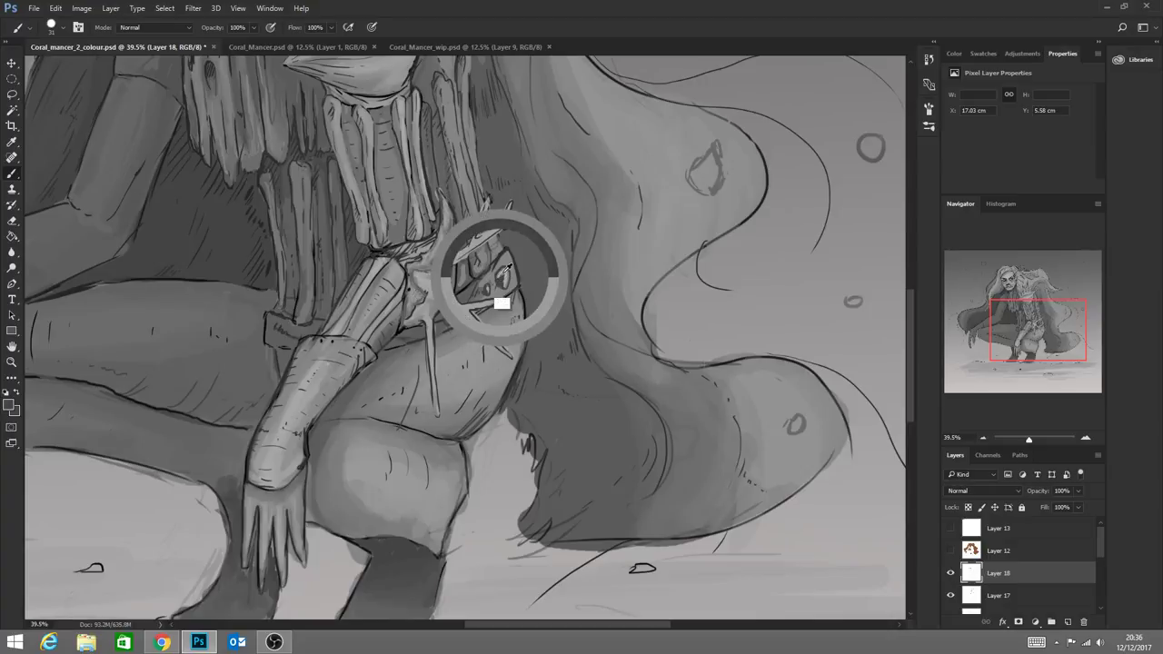
drag(505, 275, 503, 281)
alt+click(499, 278)
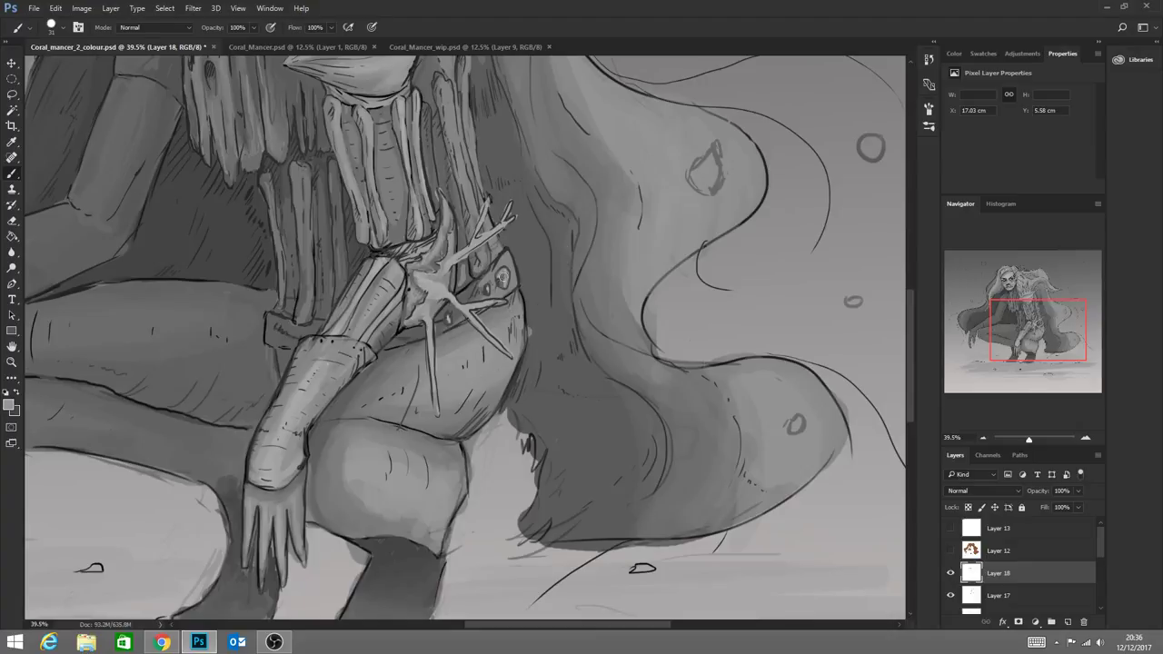
alt+click(501, 281)
drag(503, 278, 506, 274)
alt+click(506, 278)
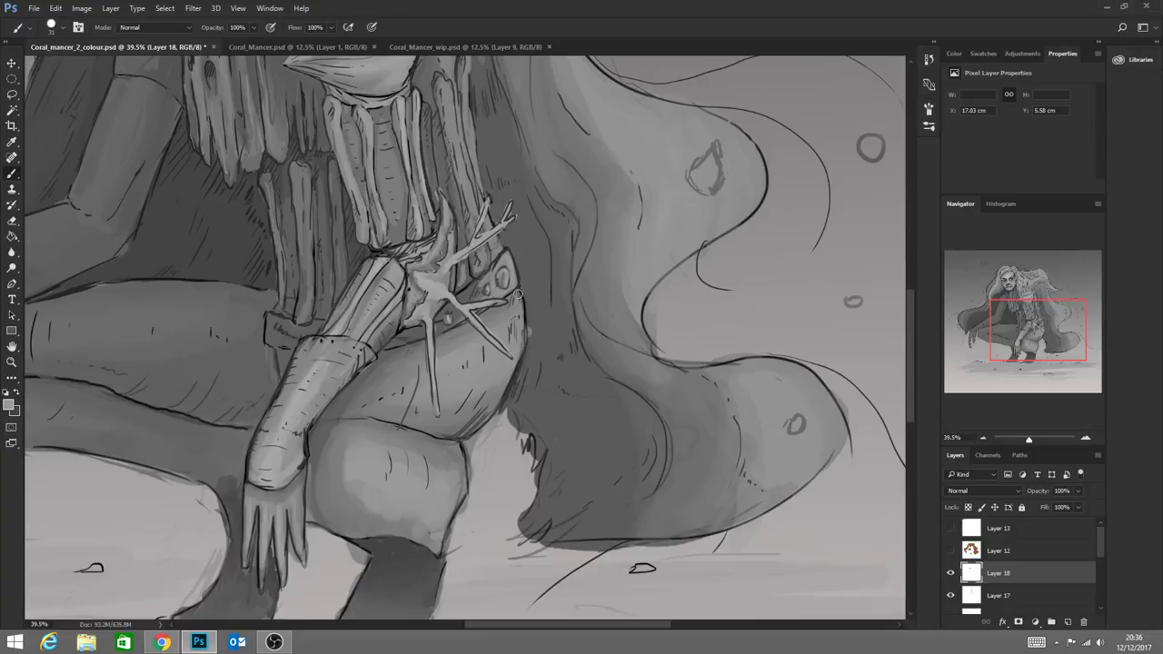
alt+click(476, 291)
Examine the shading of the whole figure at full-canvas view
click(12, 361)
mouse_move(558, 457)
mouse_down()
mouse_move(479, 461)
mouse_move(498, 499)
mouse_move(507, 489)
mouse_move(440, 477)
mouse_move(445, 495)
mouse_move(428, 490)
mouse_move(501, 500)
mouse_move(433, 483)
mouse_move(464, 482)
mouse_move(508, 516)
mouse_move(475, 511)
mouse_up()
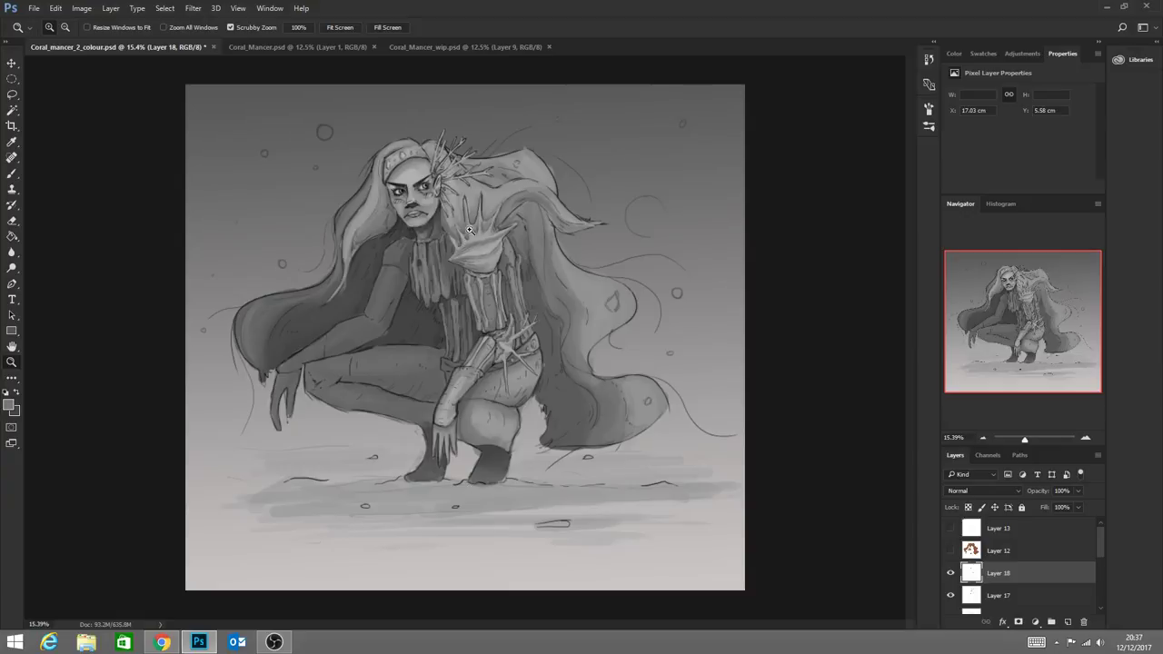
mouse_move(391, 283)
mouse_down()
mouse_move(372, 287)
mouse_move(391, 304)
mouse_up()
drag(358, 347, 401, 343)
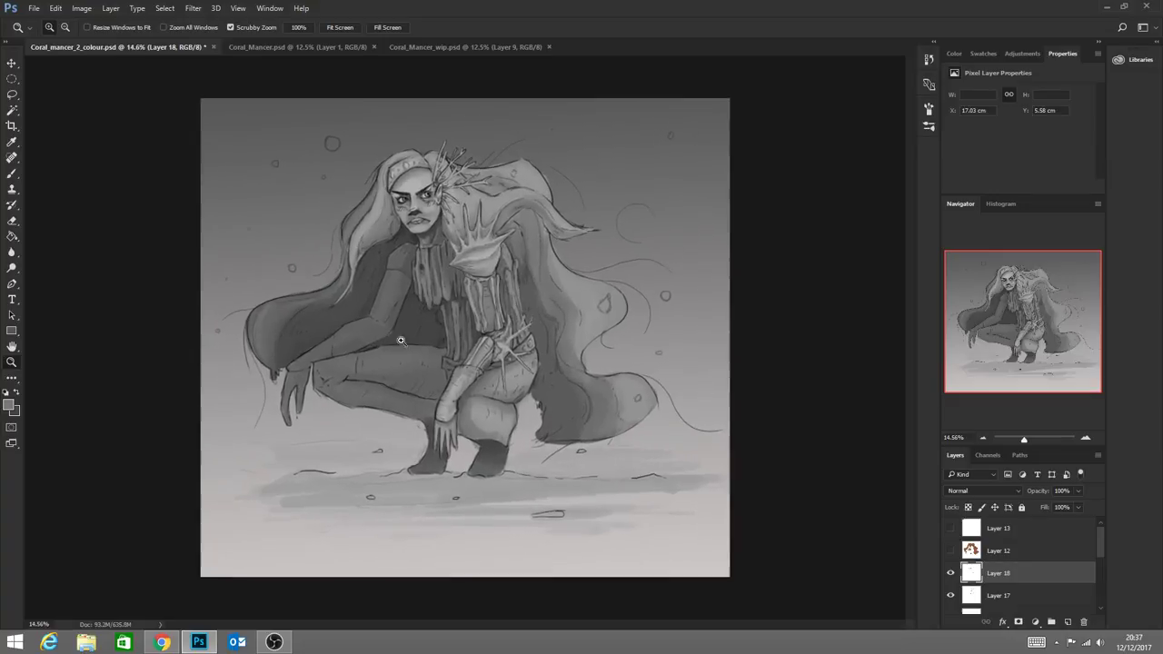
click(13, 174)
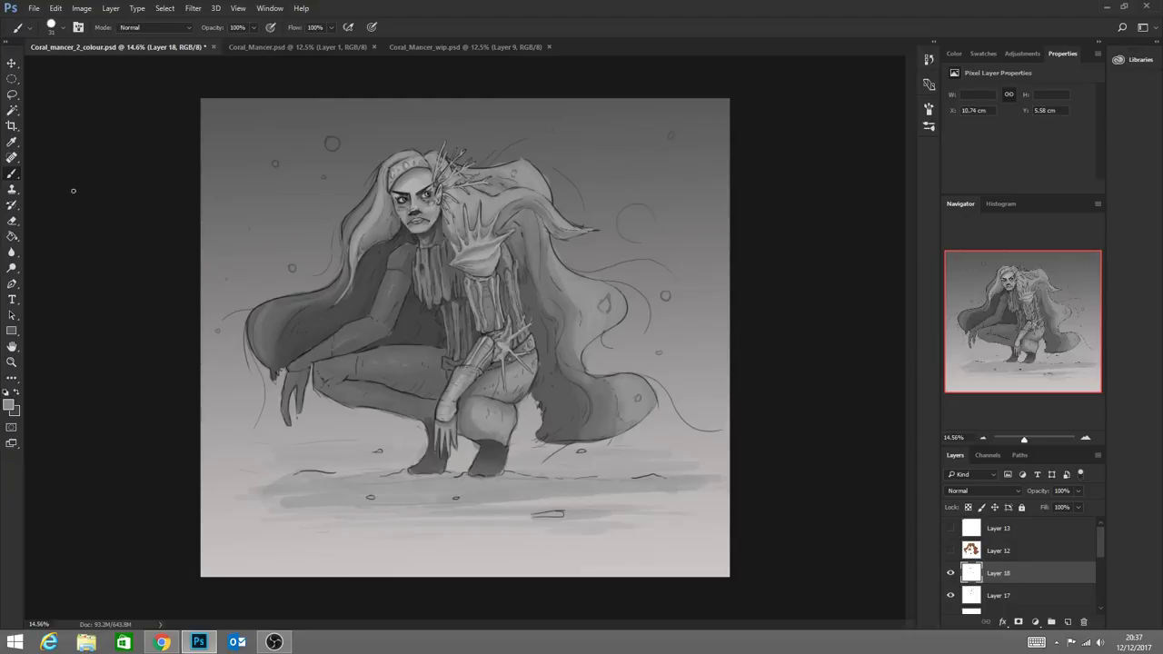
Shade the outstretched arm and its shoulder in grey, raising the brush size to 73 px and then 143 px
click(62, 27)
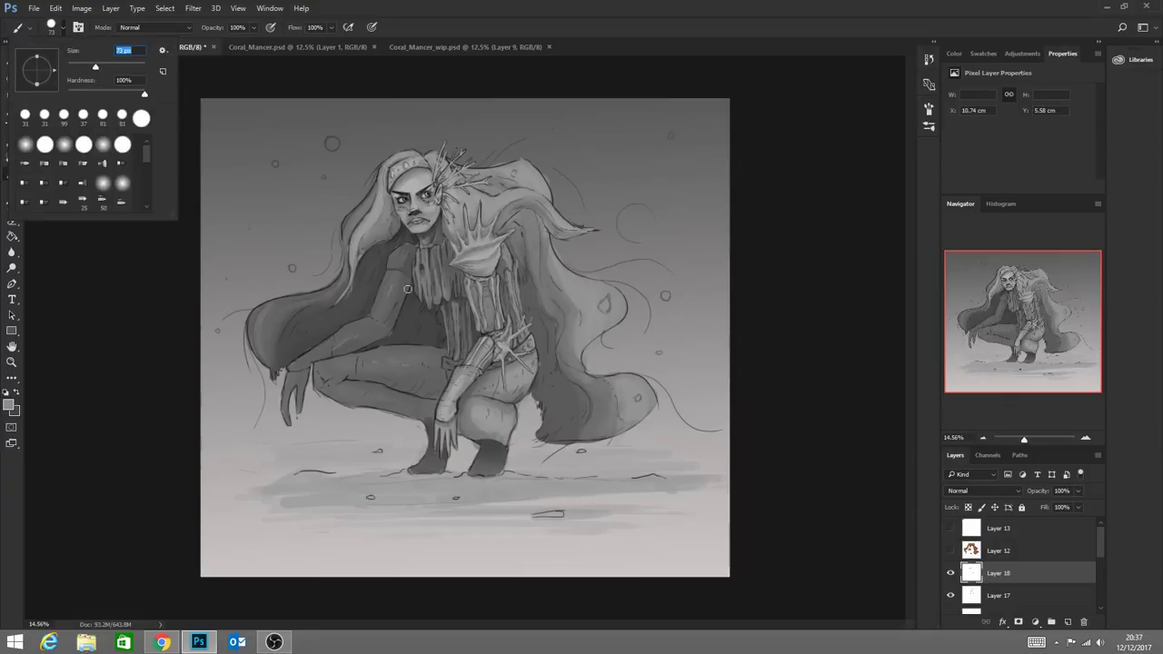
click(384, 314)
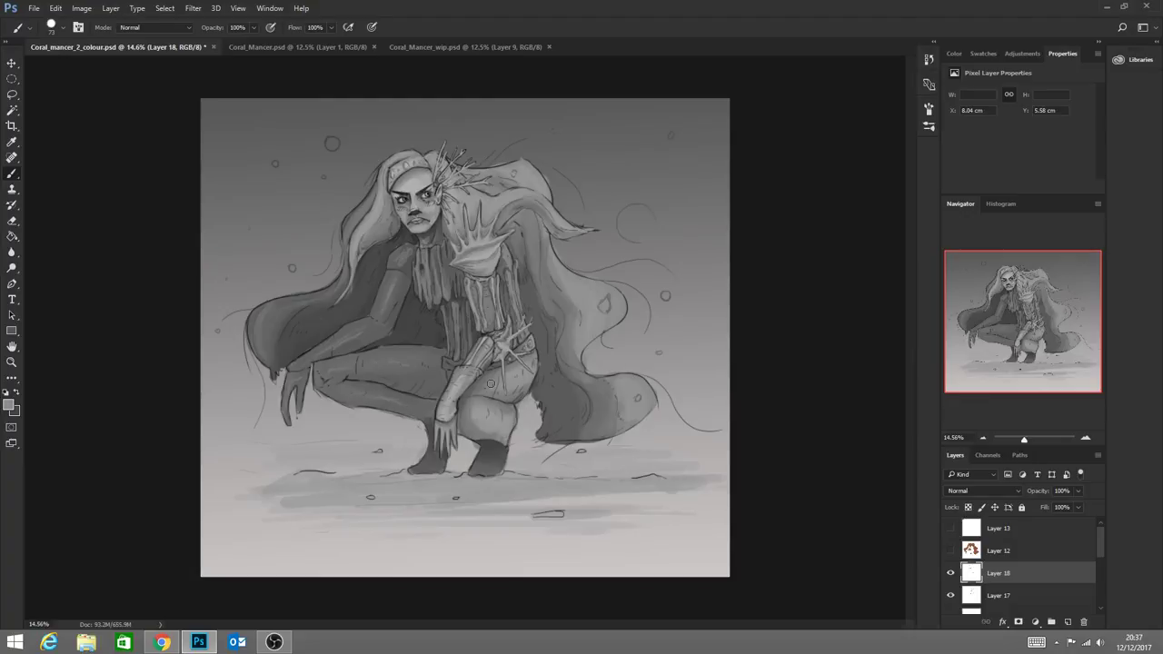
click(78, 27)
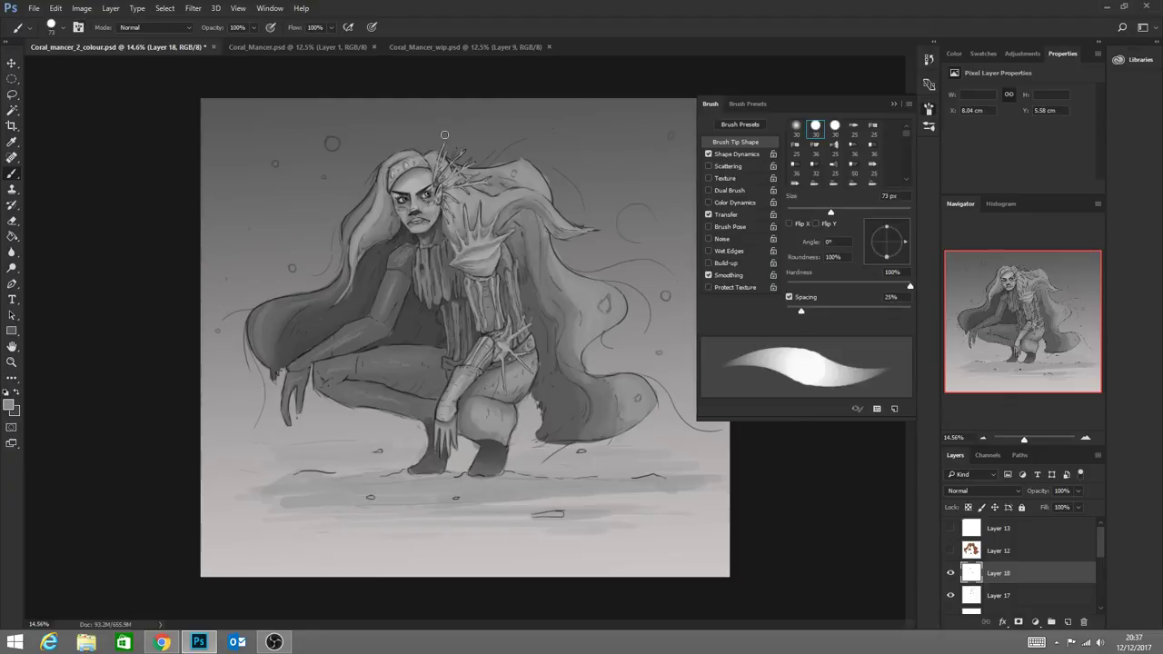
click(64, 30)
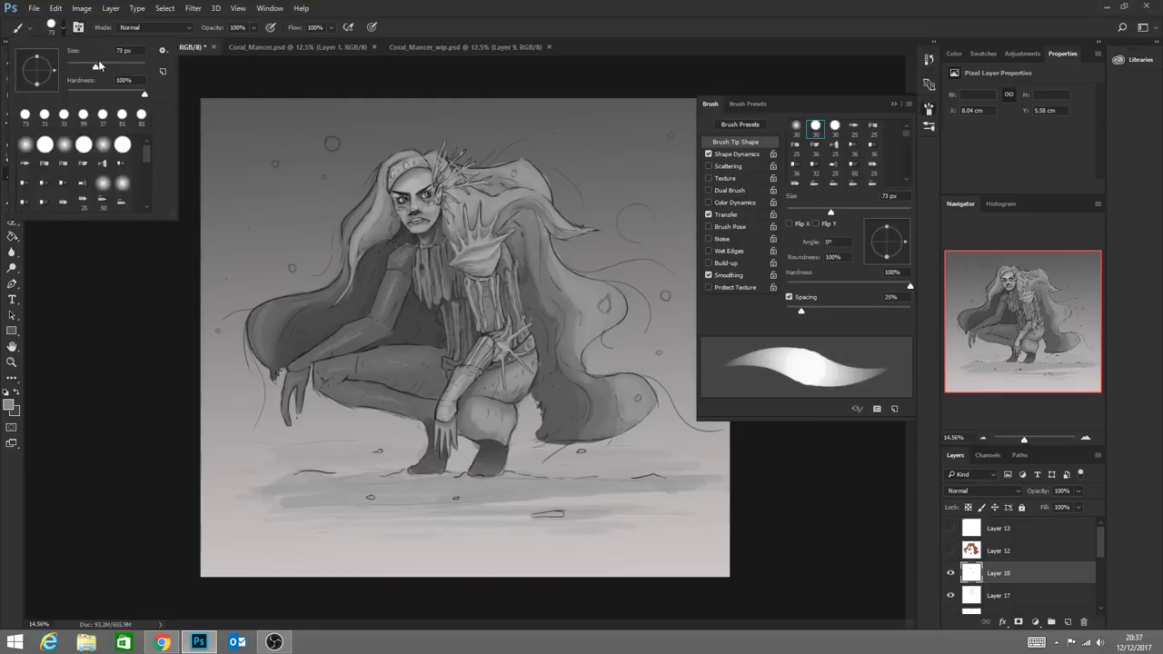
drag(96, 68, 114, 69)
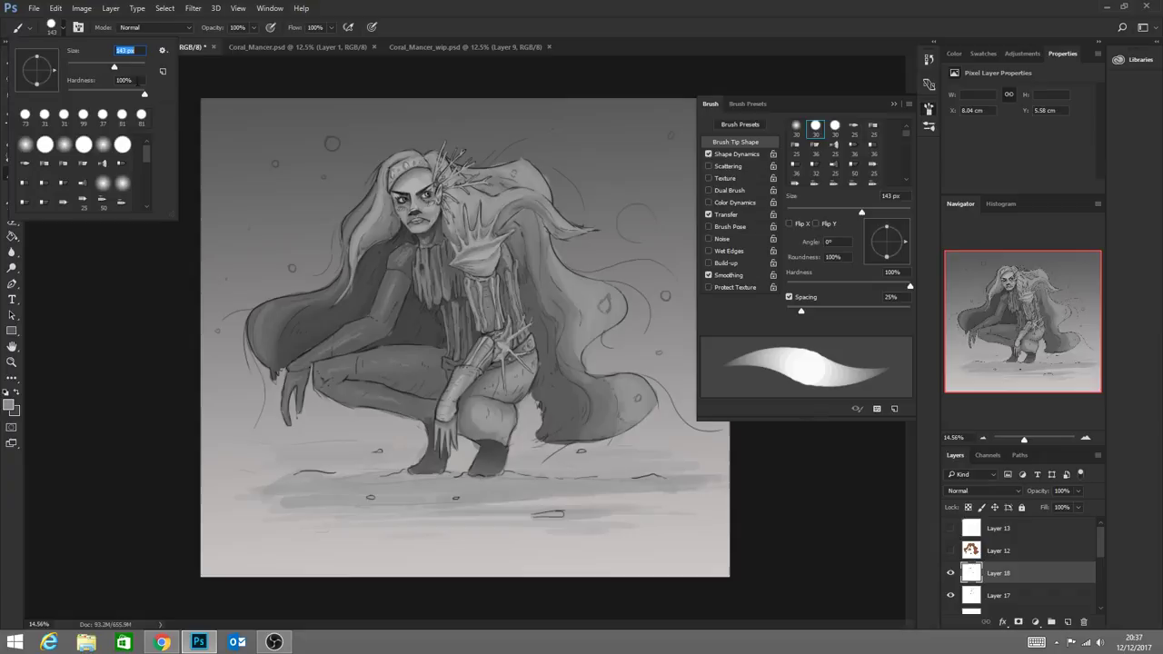
click(393, 276)
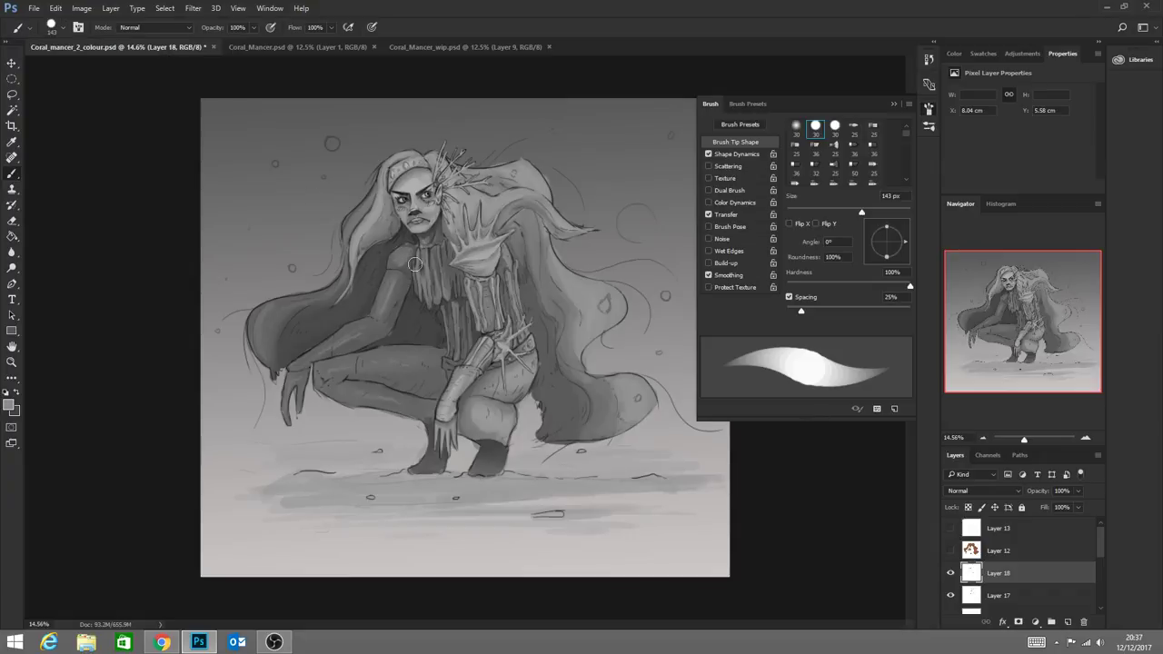
click(893, 104)
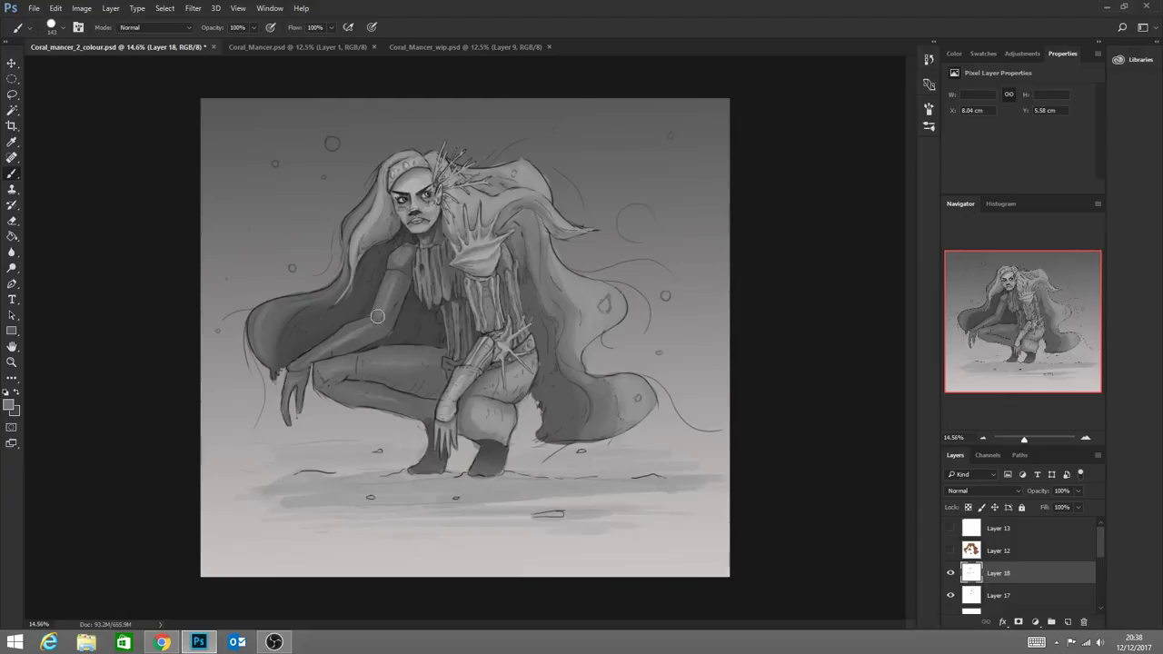
alt+click(476, 258)
click(162, 643)
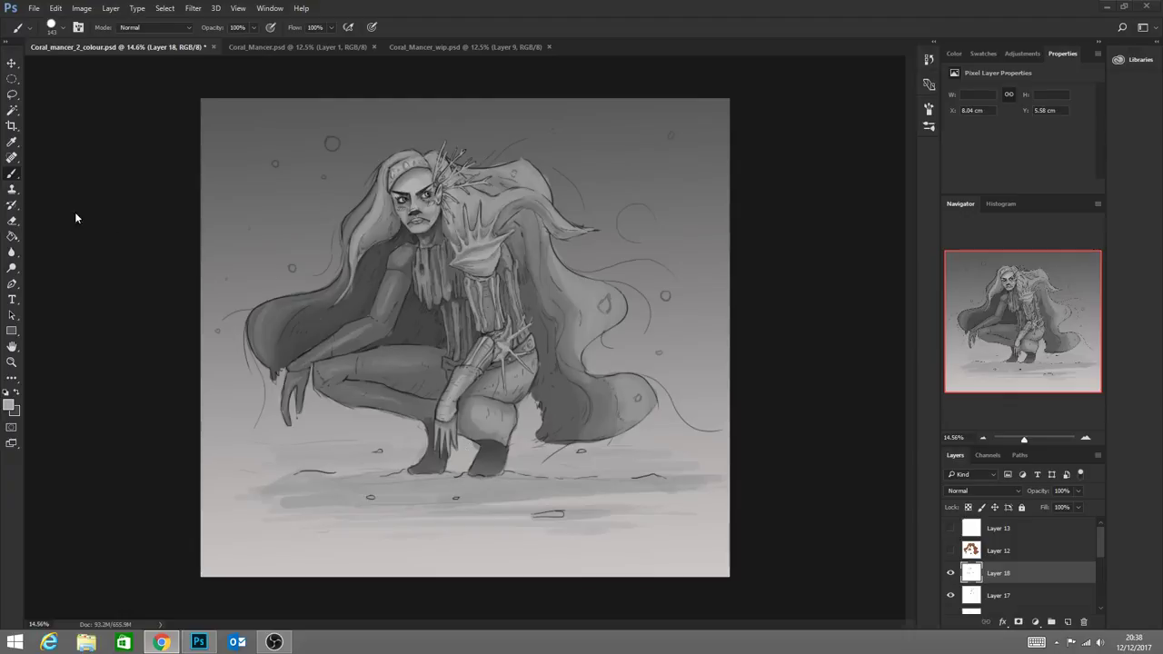
Paint the dark area beside the lower torso and the outer edge of the hip with greys sampled from each spot
alt+click(435, 313)
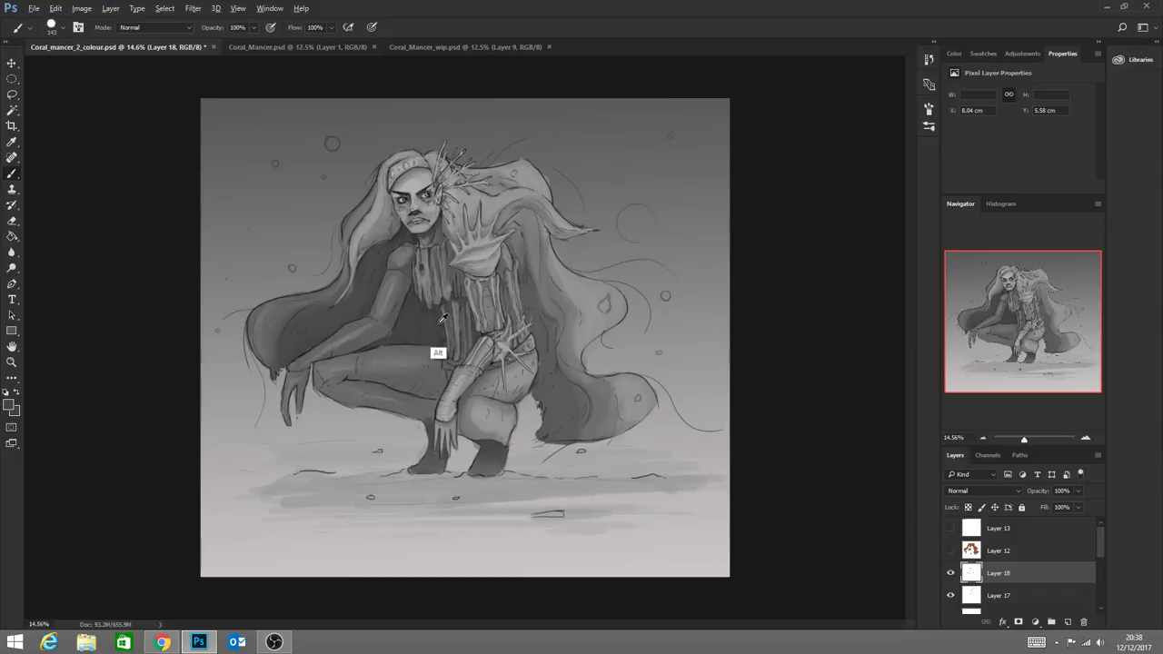
alt+click(442, 316)
key(alt)
alt+click(414, 315)
key(alt)
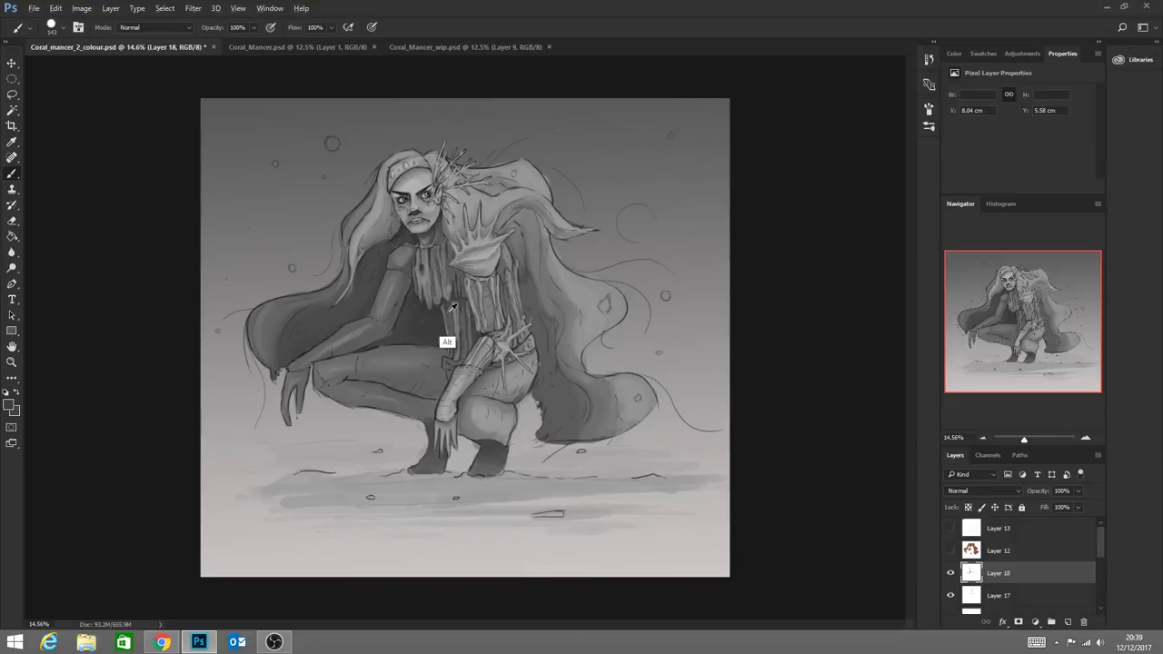
alt+click(445, 323)
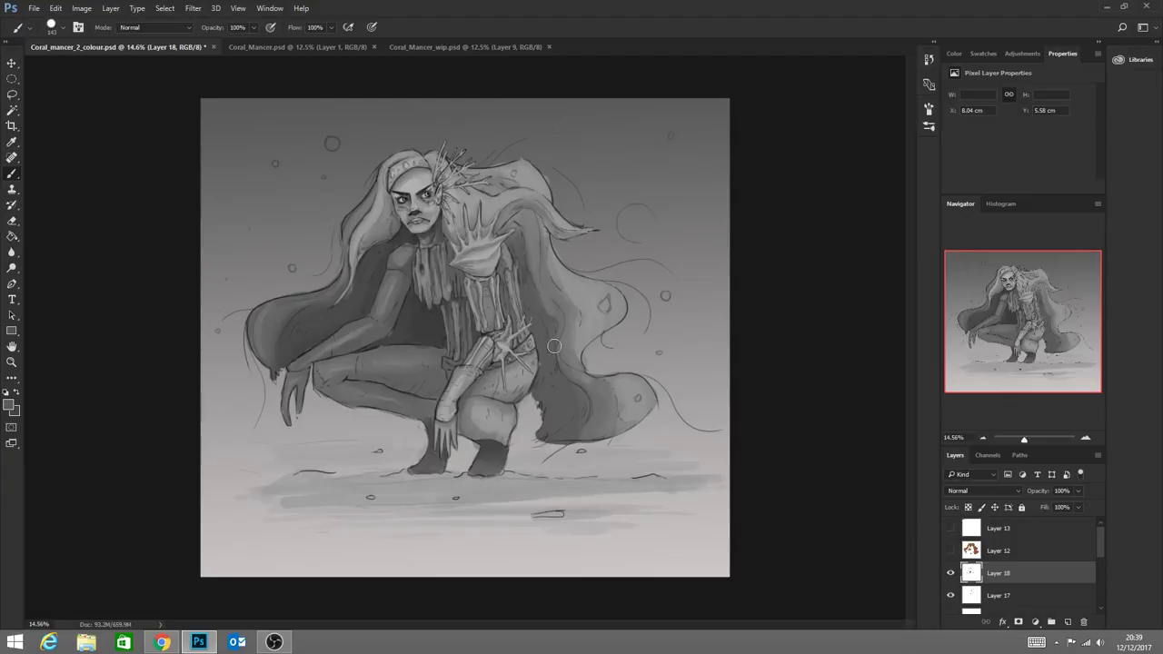
alt+click(437, 326)
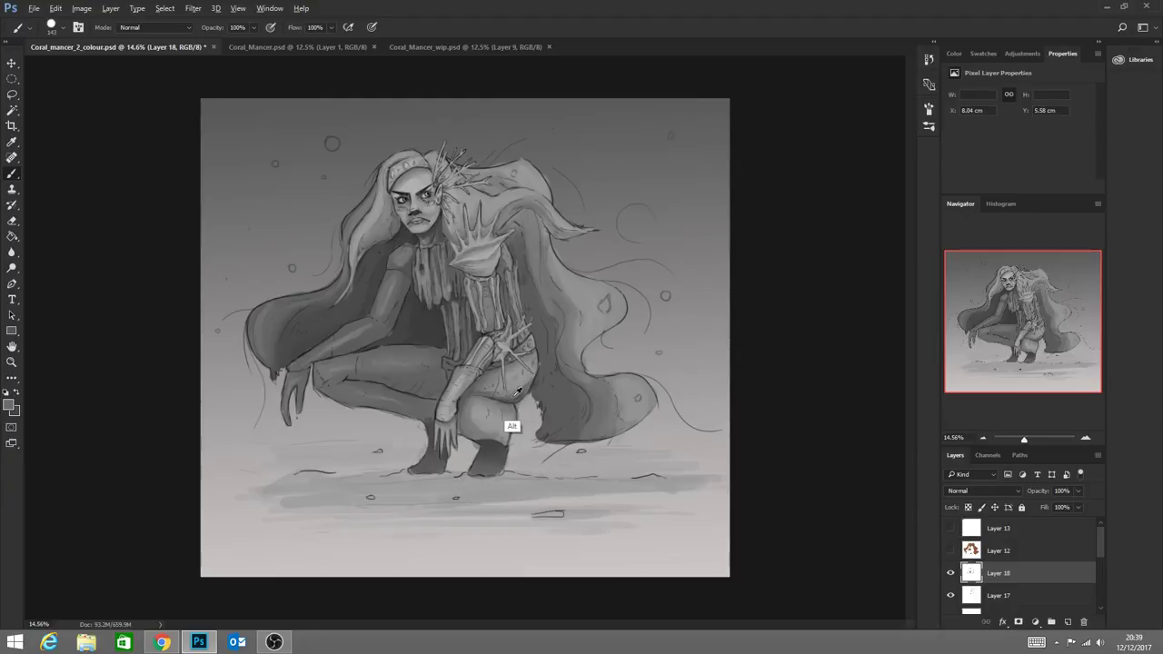
alt+click(512, 396)
drag(519, 389, 535, 363)
Add a new layer above Layer 12 and set its blend mode to Overlay
click(995, 554)
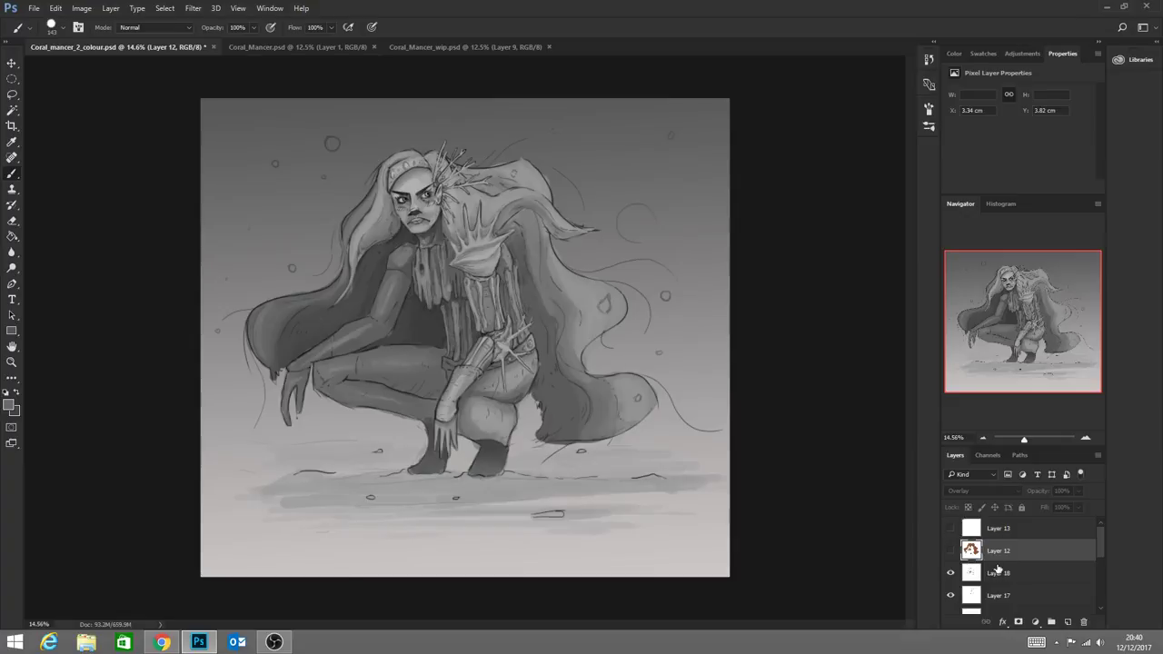
click(1067, 621)
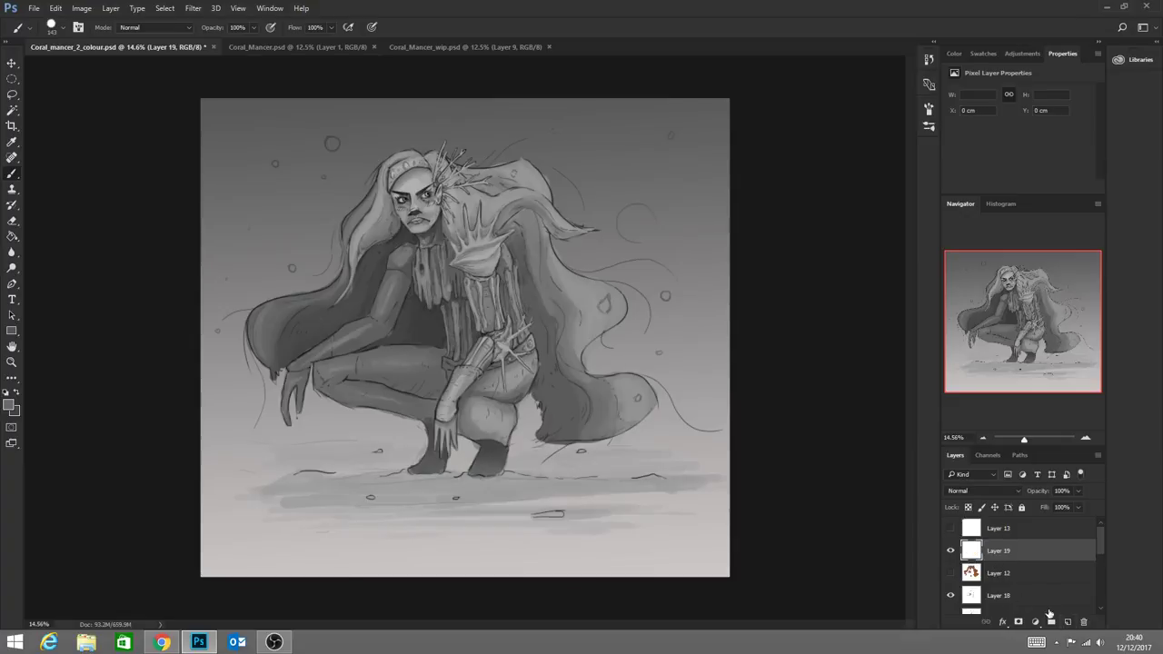
click(981, 491)
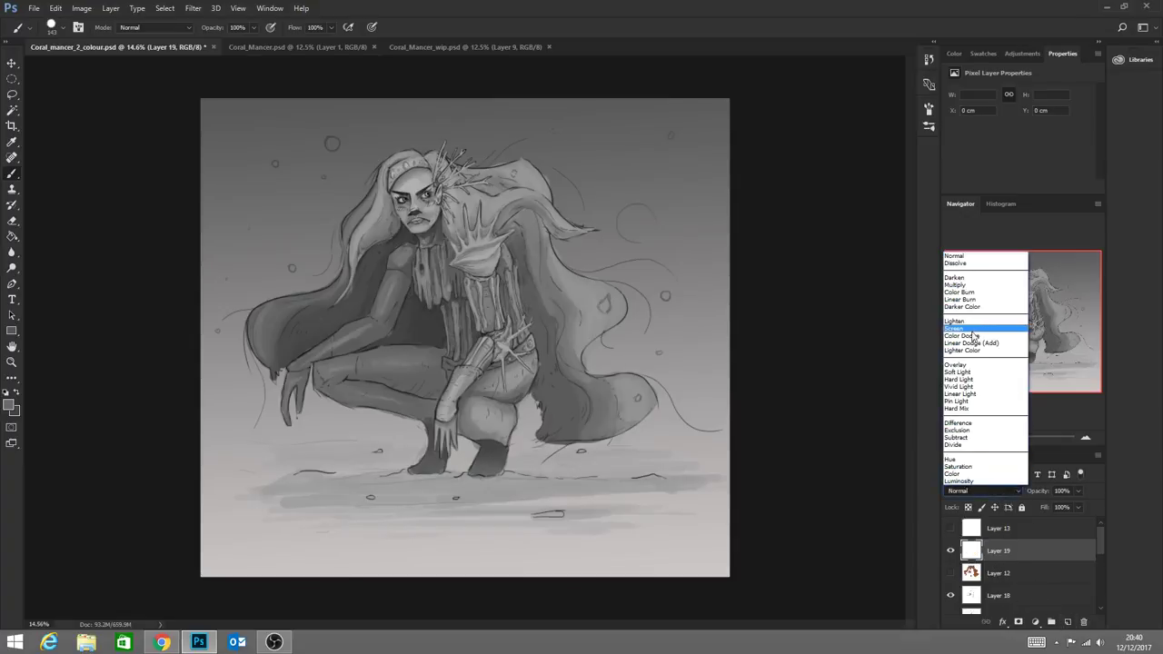
click(976, 366)
Try a bright red zigzag brush stroke from the face down to the hip on the overlay layer, and undo it
click(8, 405)
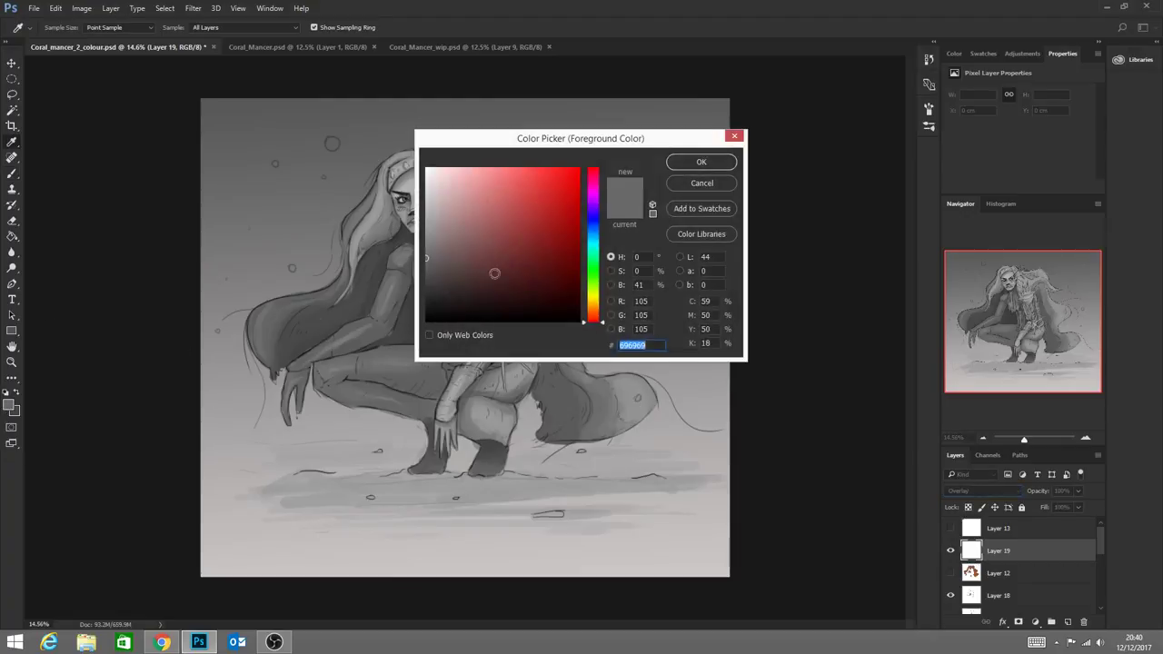
click(546, 209)
click(567, 190)
click(701, 165)
key(b)
mouse_move(386, 186)
mouse_down()
mouse_move(454, 214)
mouse_move(477, 250)
mouse_move(481, 332)
mouse_move(556, 428)
mouse_up()
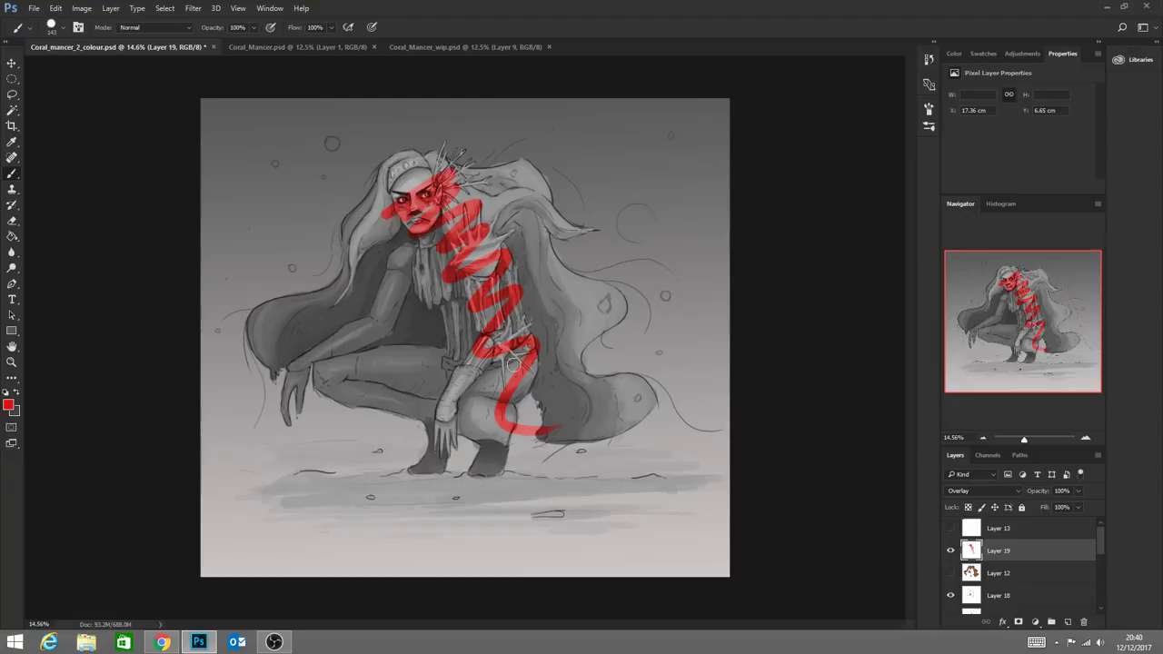
key(ctrl+z)
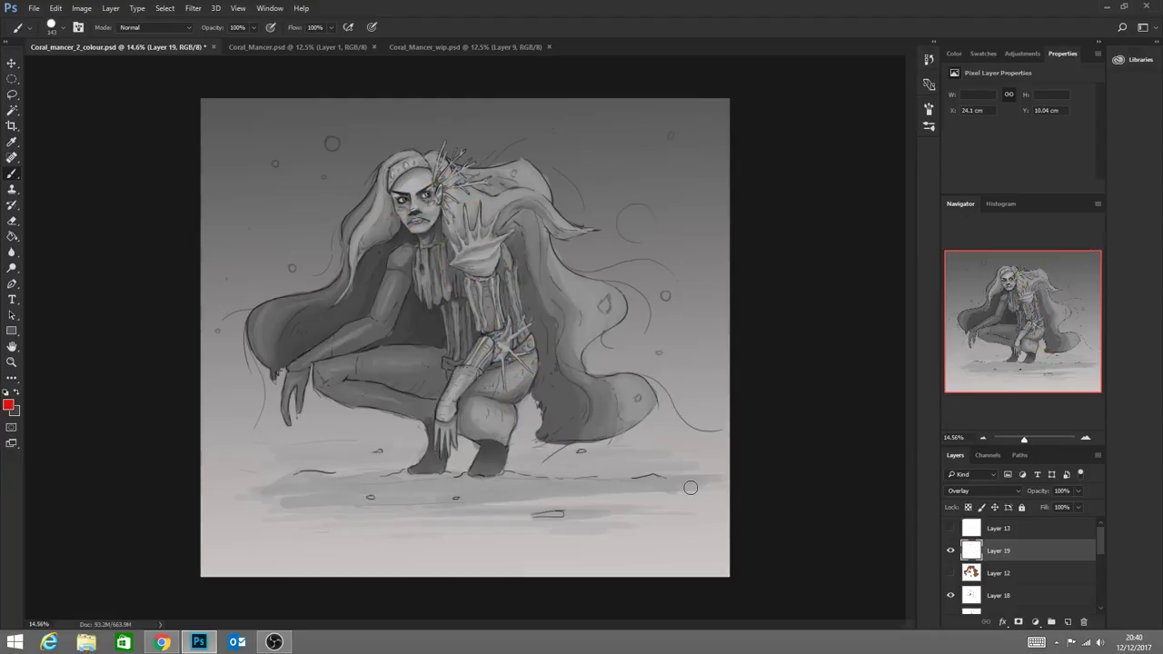
Set the brush size to 14 px for close-up work on the face
click(11, 363)
drag(605, 466, 489, 487)
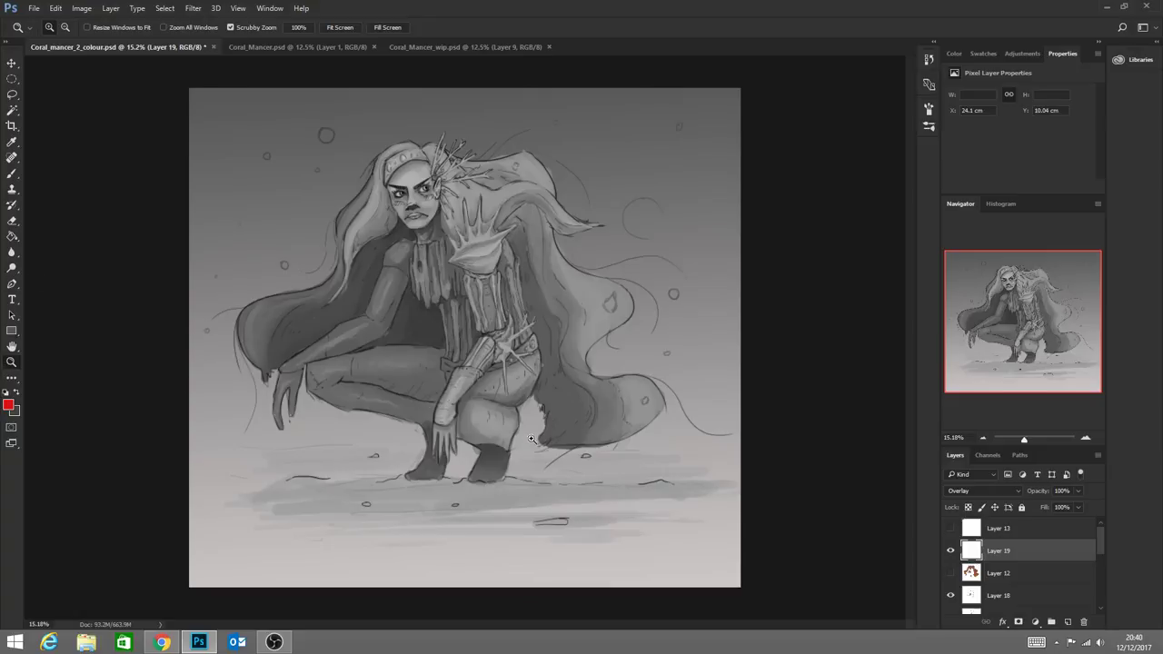
drag(468, 455, 483, 490)
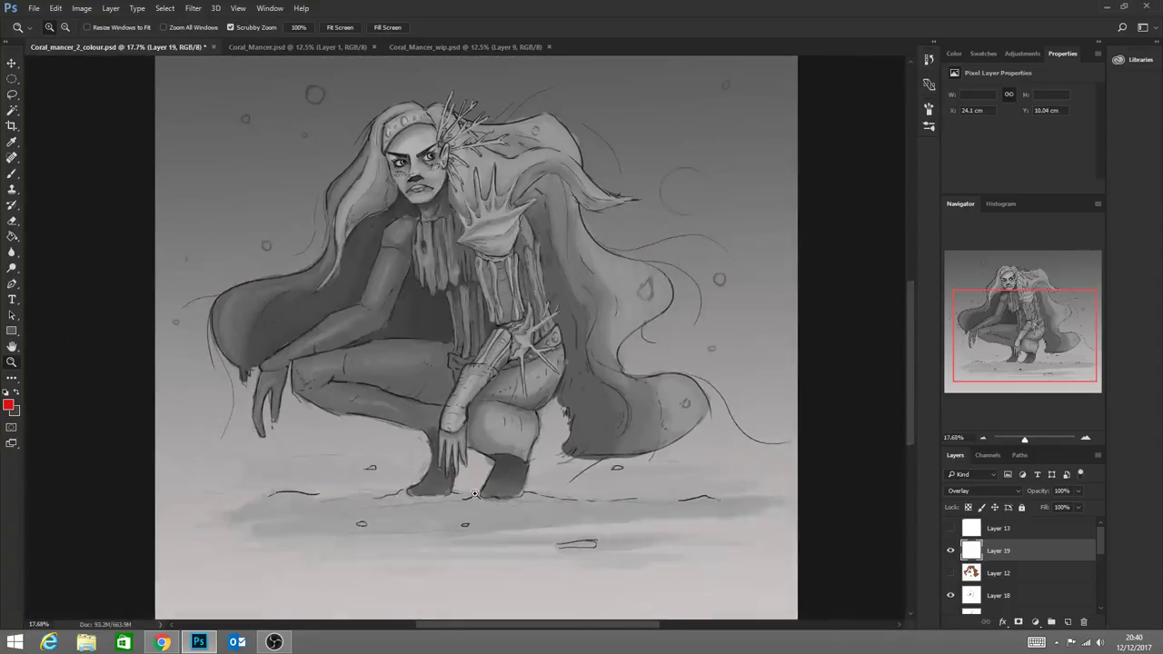
click(523, 282)
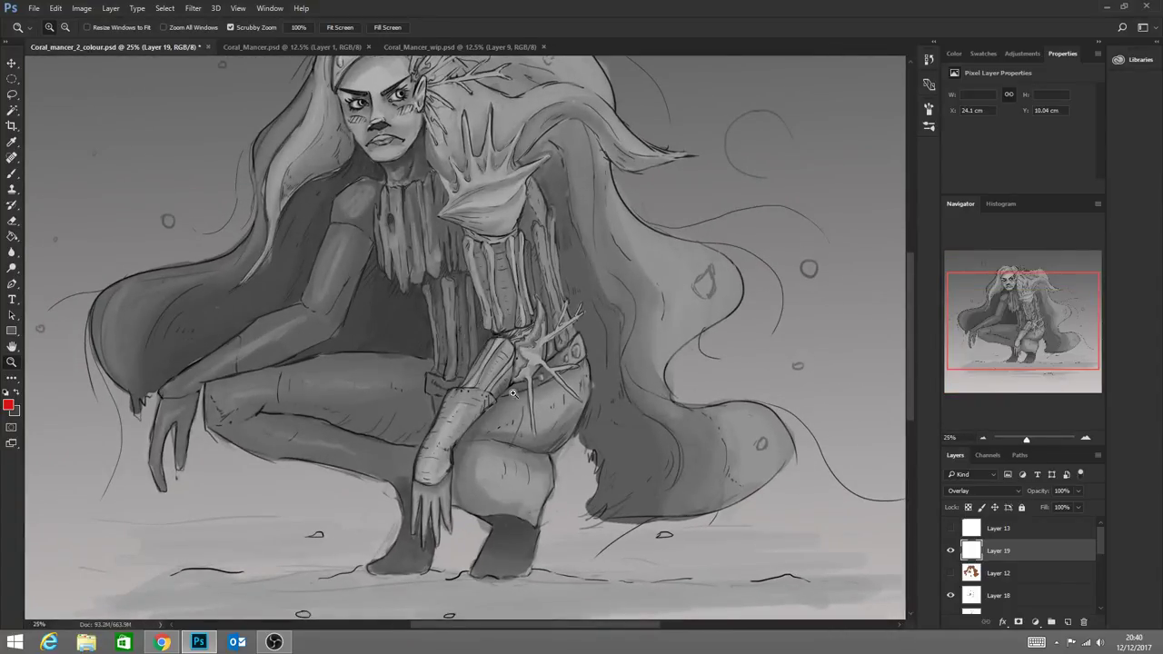
drag(412, 226, 374, 208)
drag(379, 96, 441, 235)
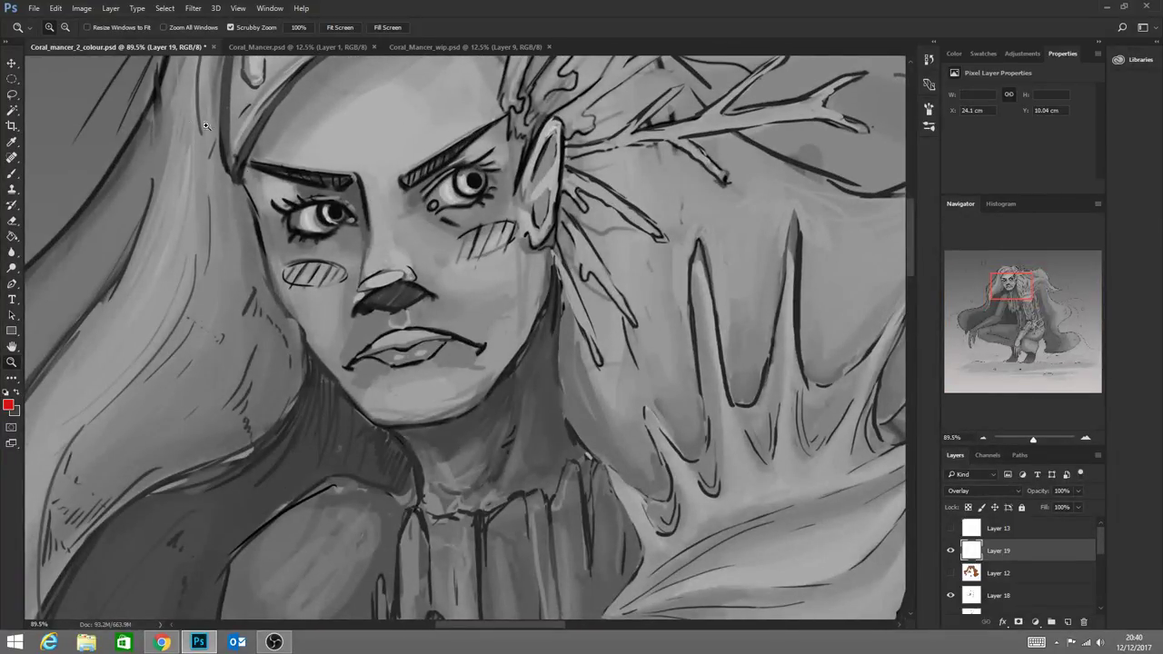
click(12, 172)
click(78, 26)
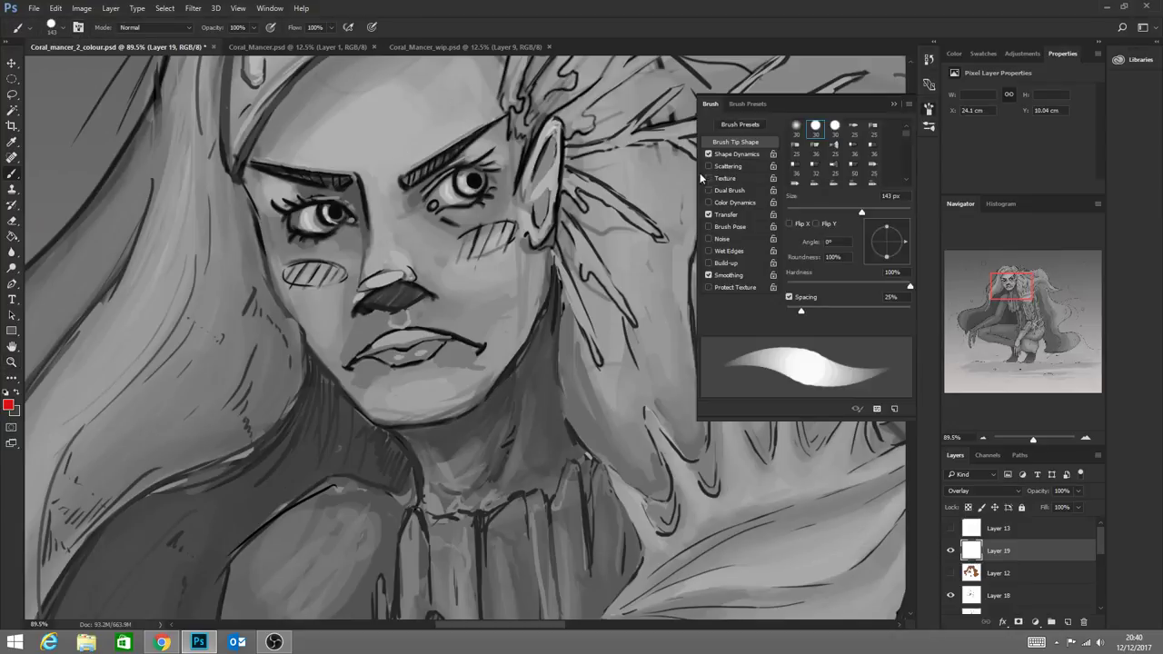
click(893, 104)
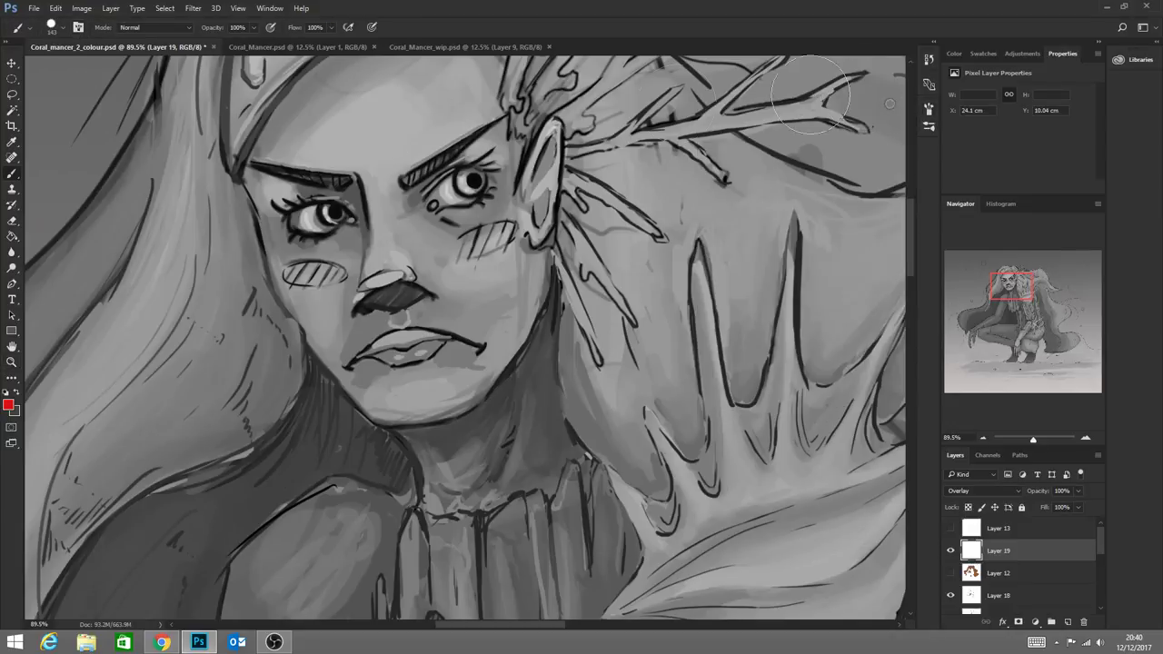
click(64, 28)
drag(113, 68, 79, 69)
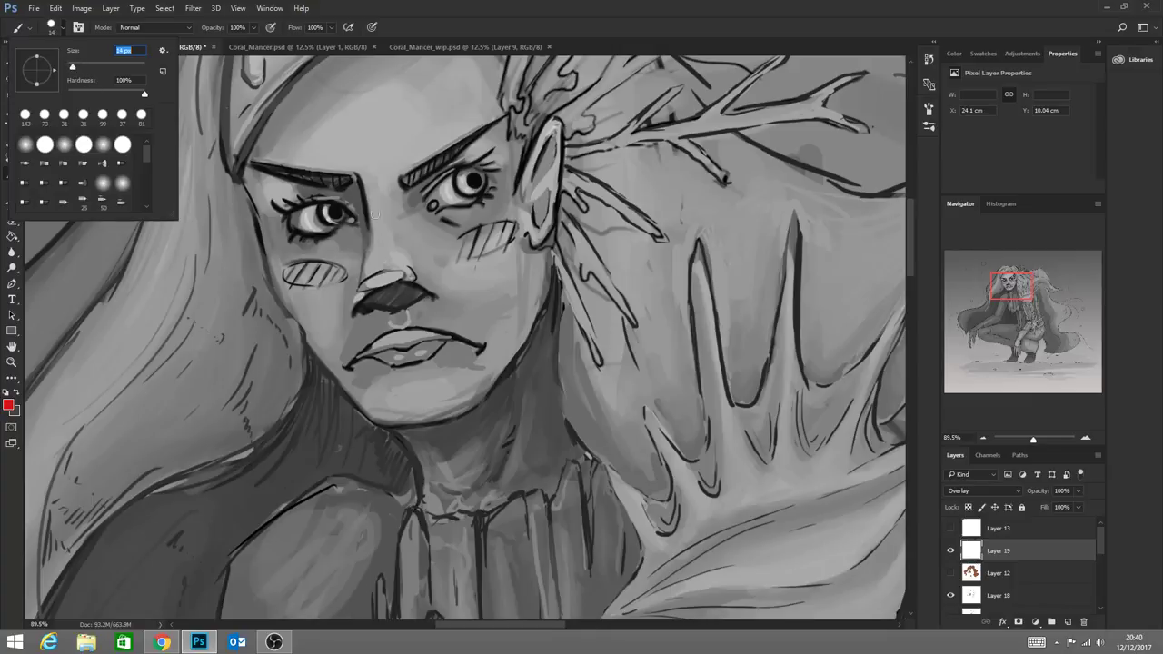
Try light grey dabs on the white of the face's left eye, switching the layer between Normal and Overlay blending
alt+click(307, 220)
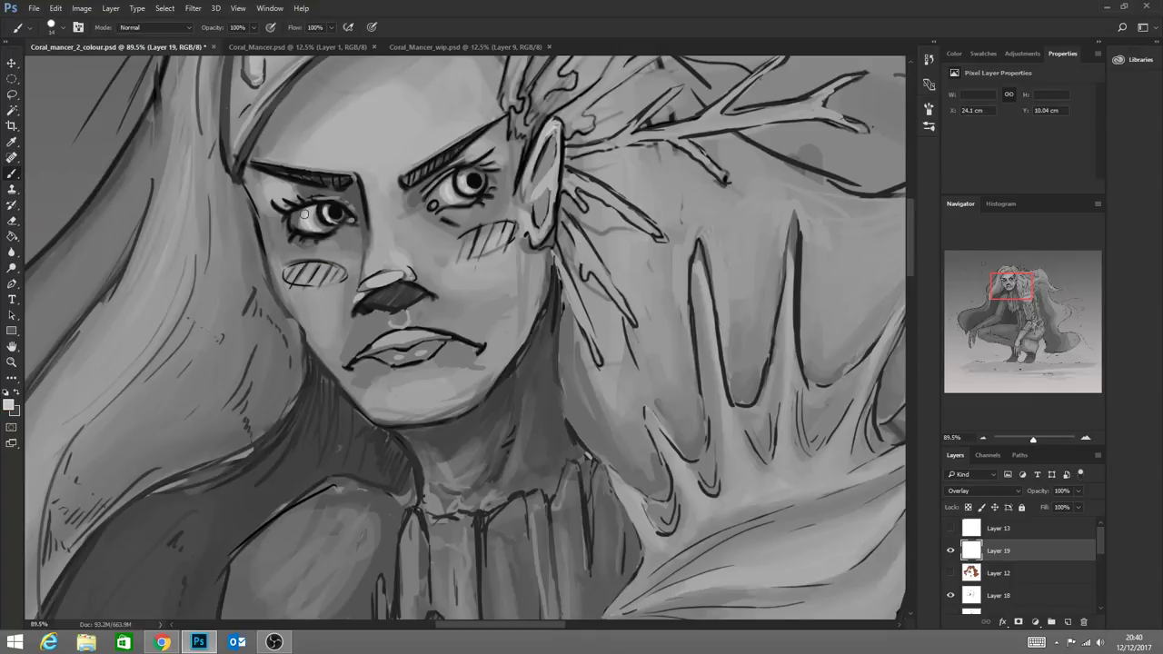
click(306, 211)
click(312, 208)
click(982, 490)
click(961, 258)
key(shift+alt+o)
key(x)
key(x)
Try shading the left eye's white and iris on the overlay layer with greys sampled from the eye
alt+click(300, 218)
drag(297, 216, 300, 224)
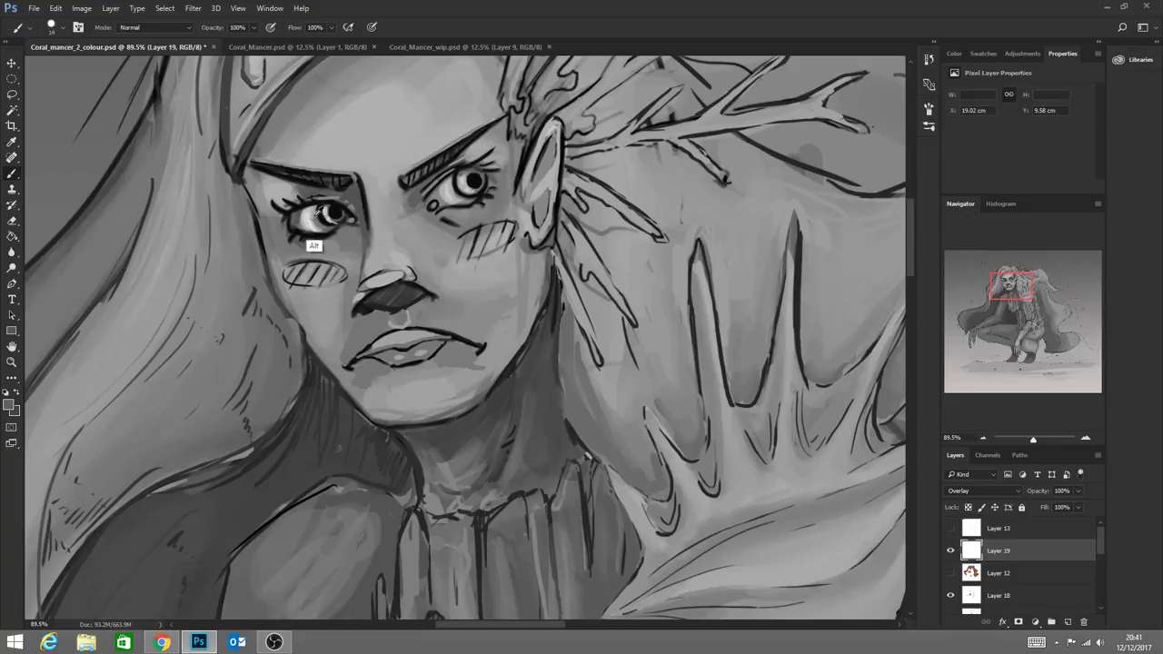
alt+click(304, 227)
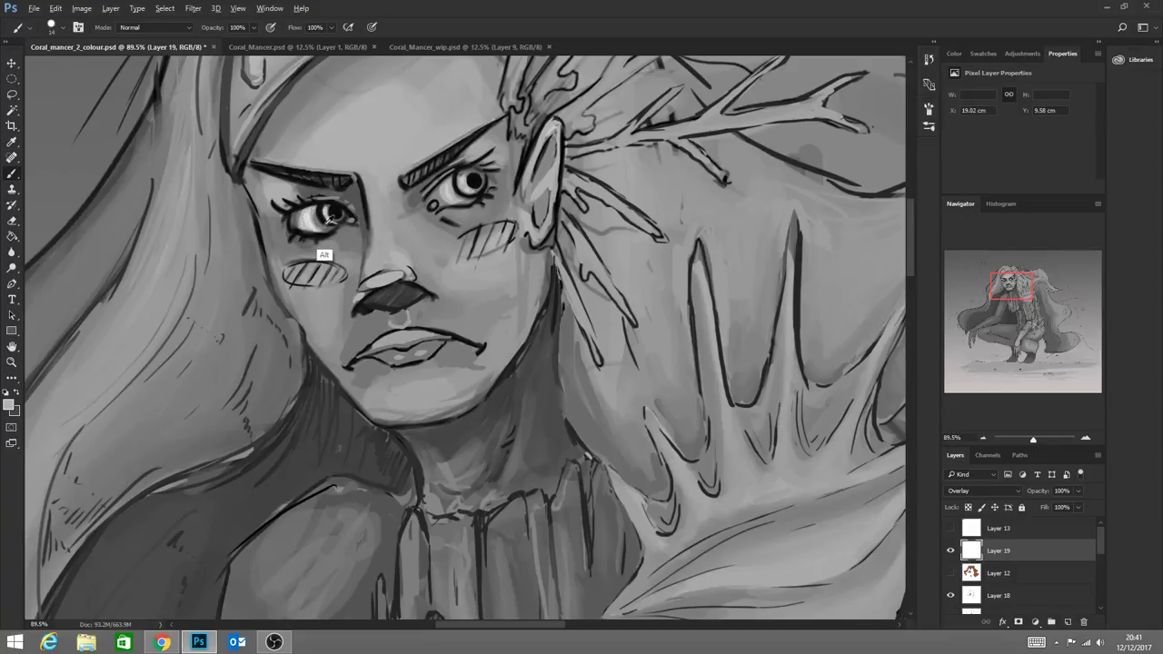
alt+click(317, 224)
drag(324, 218, 324, 214)
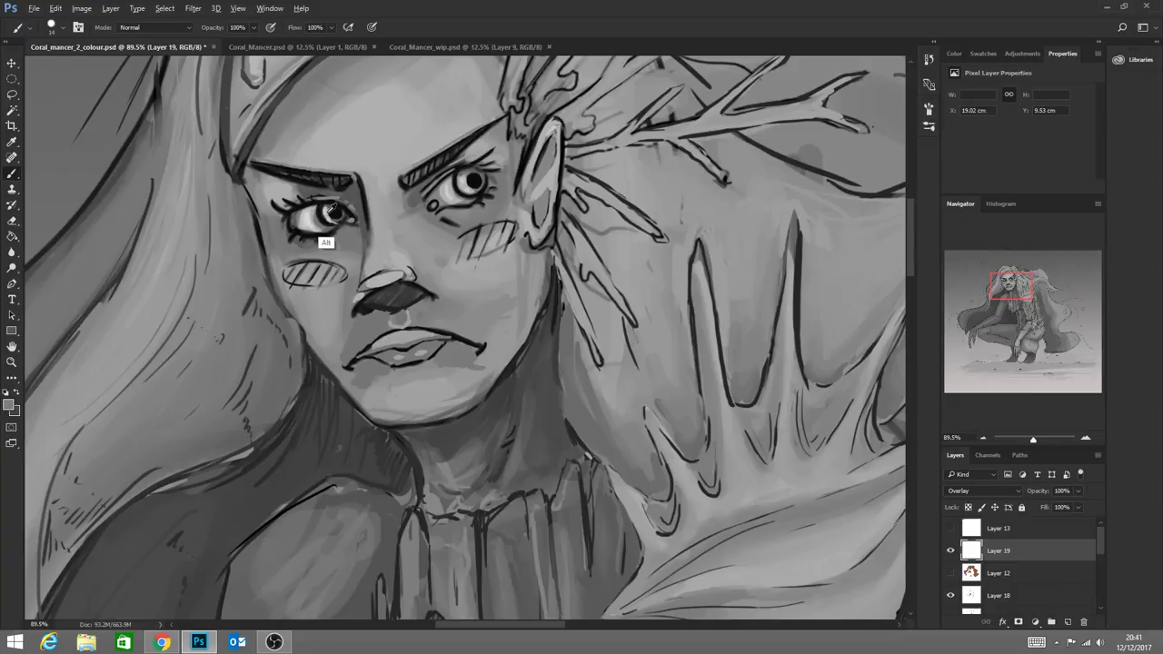
alt+click(323, 214)
Test Layer 19 by toggling its visibility, drawing a light stroke across the face and trying Normal blending, and undo the changes
click(951, 551)
click(952, 551)
mouse_move(416, 109)
mouse_down()
mouse_move(418, 244)
mouse_move(549, 420)
mouse_up()
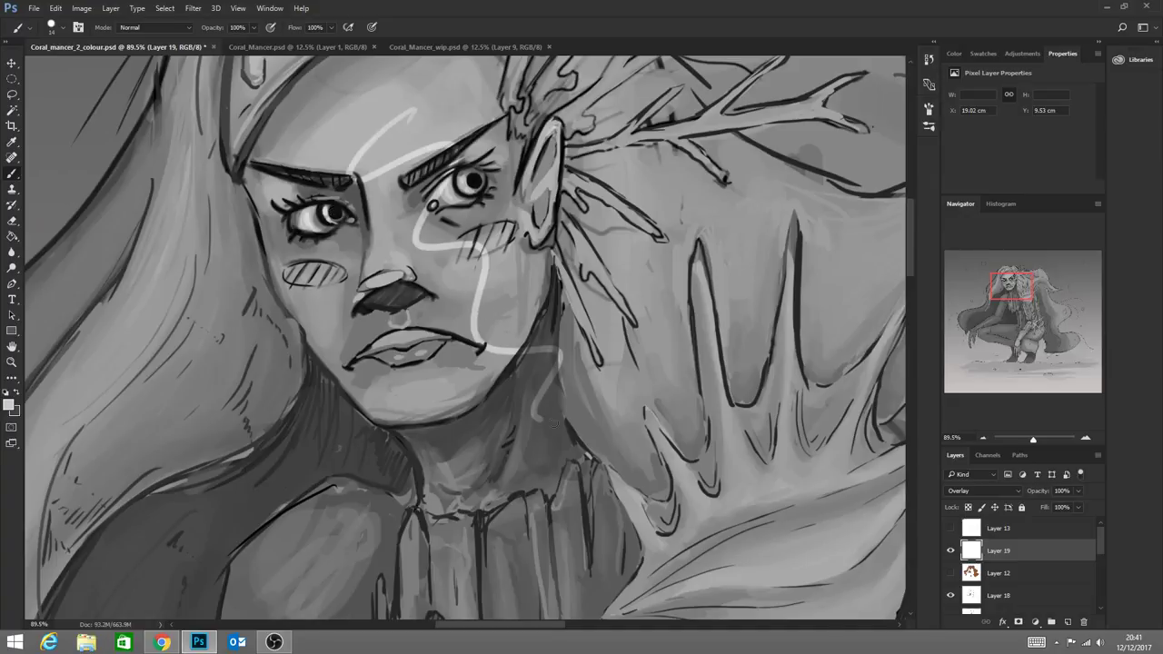
key(ctrl+z)
click(970, 492)
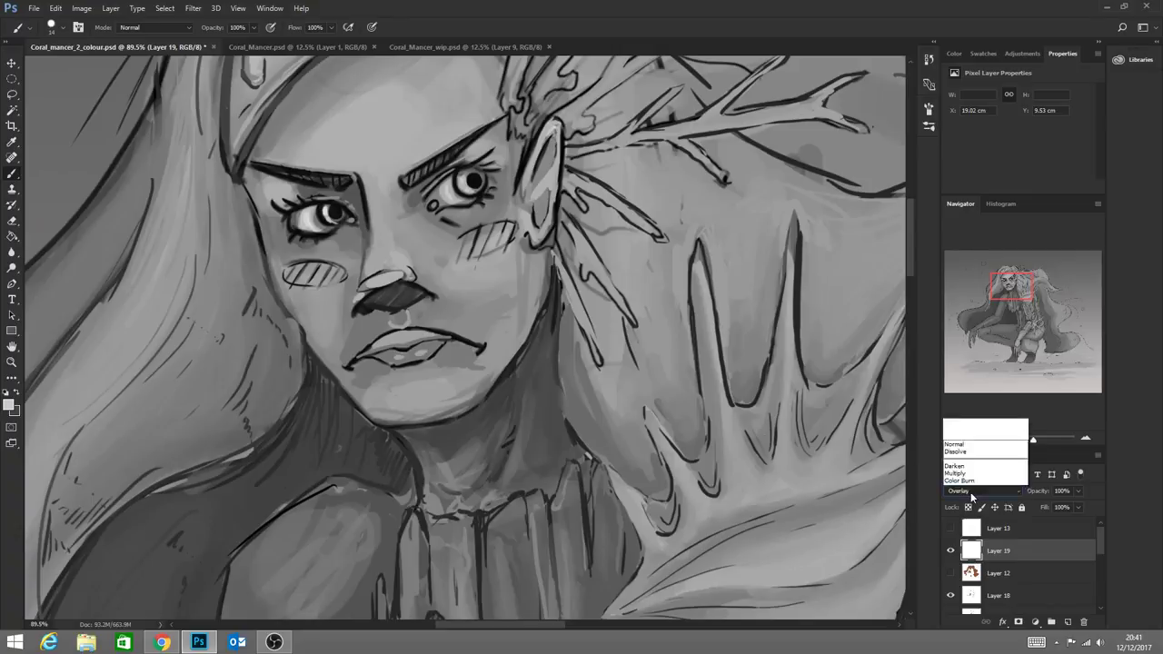
click(956, 256)
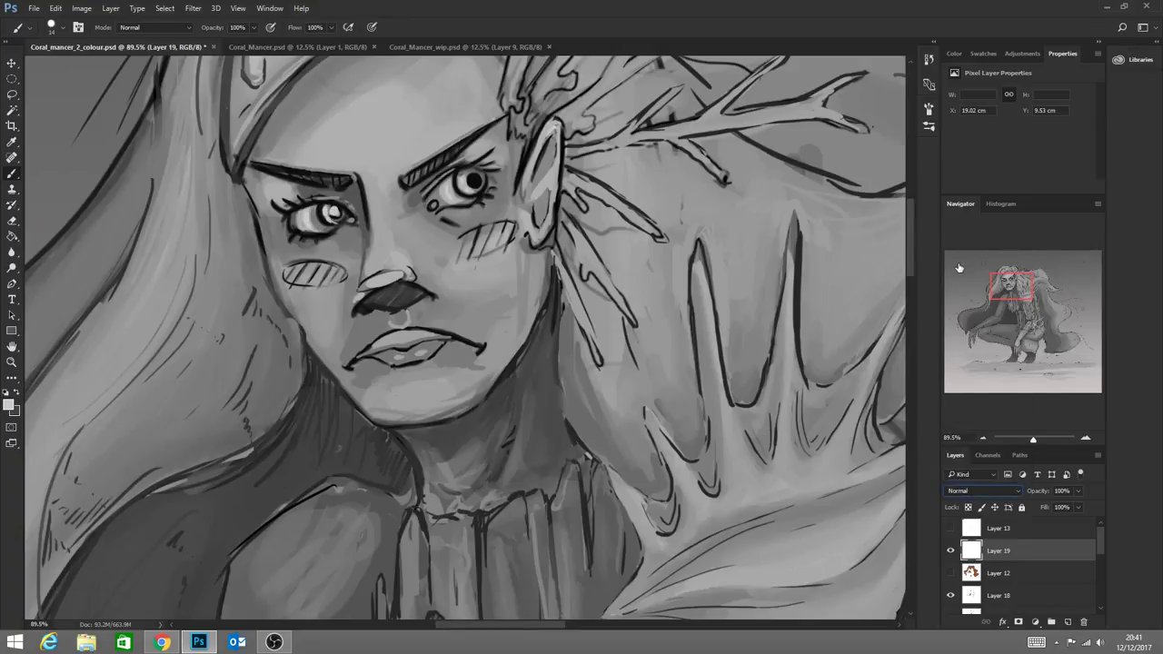
key(ctrl+alt+z)
Replace Layer 19 with a new Normal layer and dab light grey onto the iris of the left eye
drag(995, 551, 1082, 622)
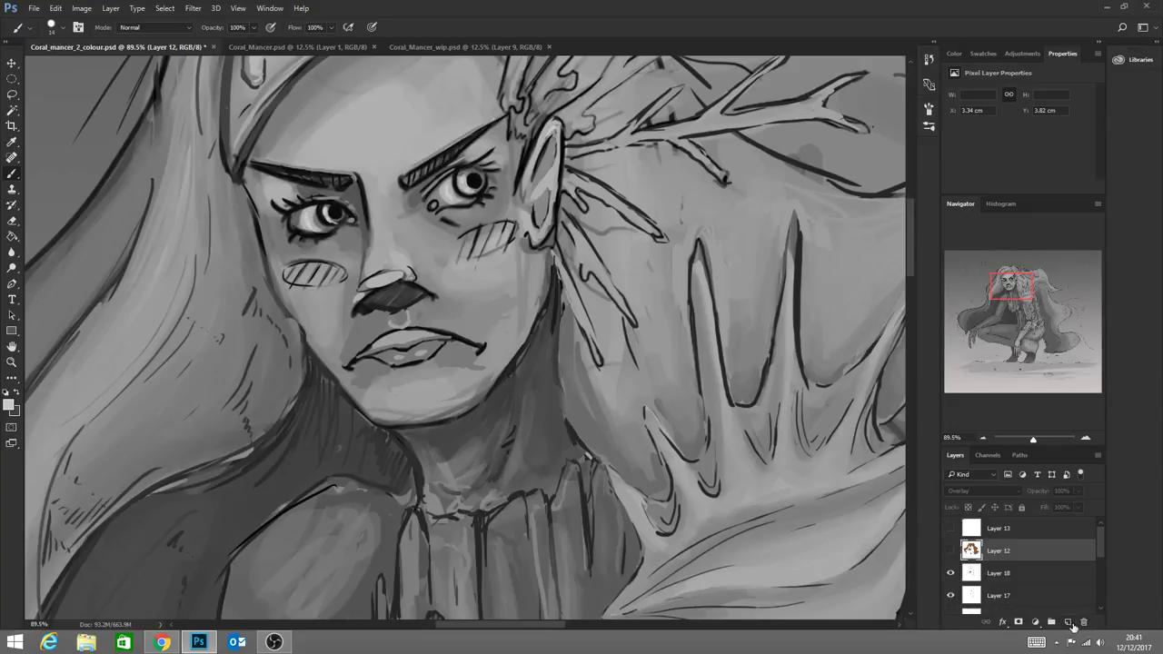
click(1071, 623)
click(330, 212)
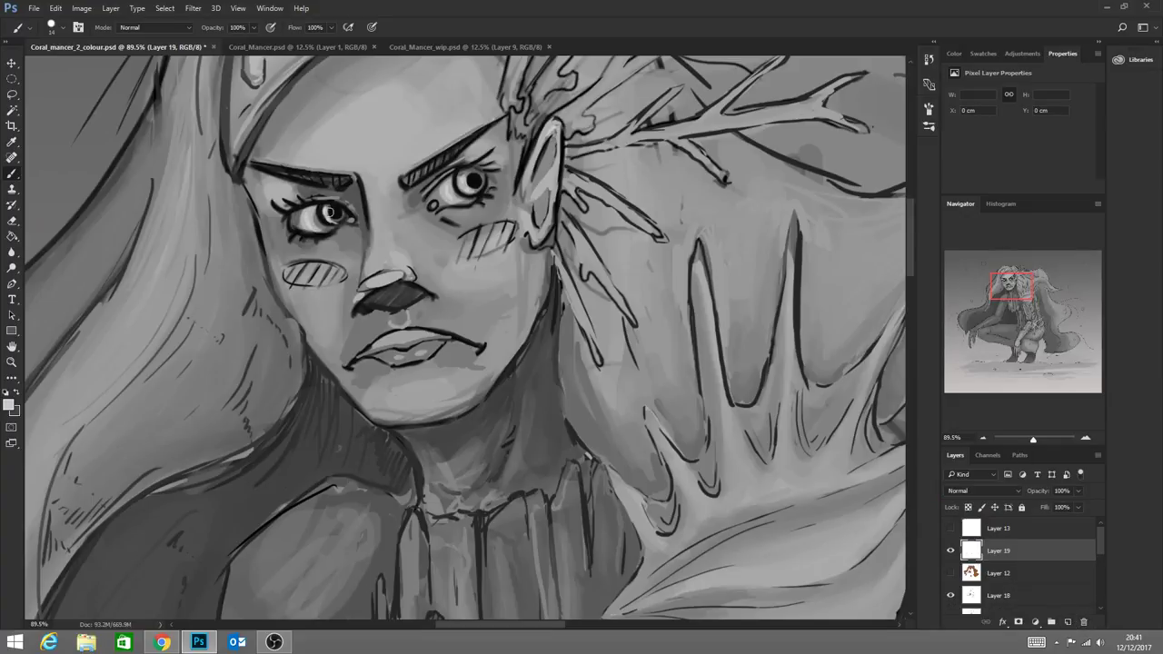
alt+click(325, 212)
click(332, 213)
click(329, 211)
Refine the iris, white and corners of the face's left eye with black and greys sampled around the eye
drag(310, 210, 323, 234)
alt+click(318, 258)
click(315, 223)
alt+click(305, 210)
alt+click(307, 211)
mouse_move(300, 215)
mouse_down()
mouse_move(333, 199)
mouse_move(347, 206)
mouse_move(324, 198)
mouse_move(362, 223)
mouse_up()
alt+click(301, 217)
alt+click(293, 213)
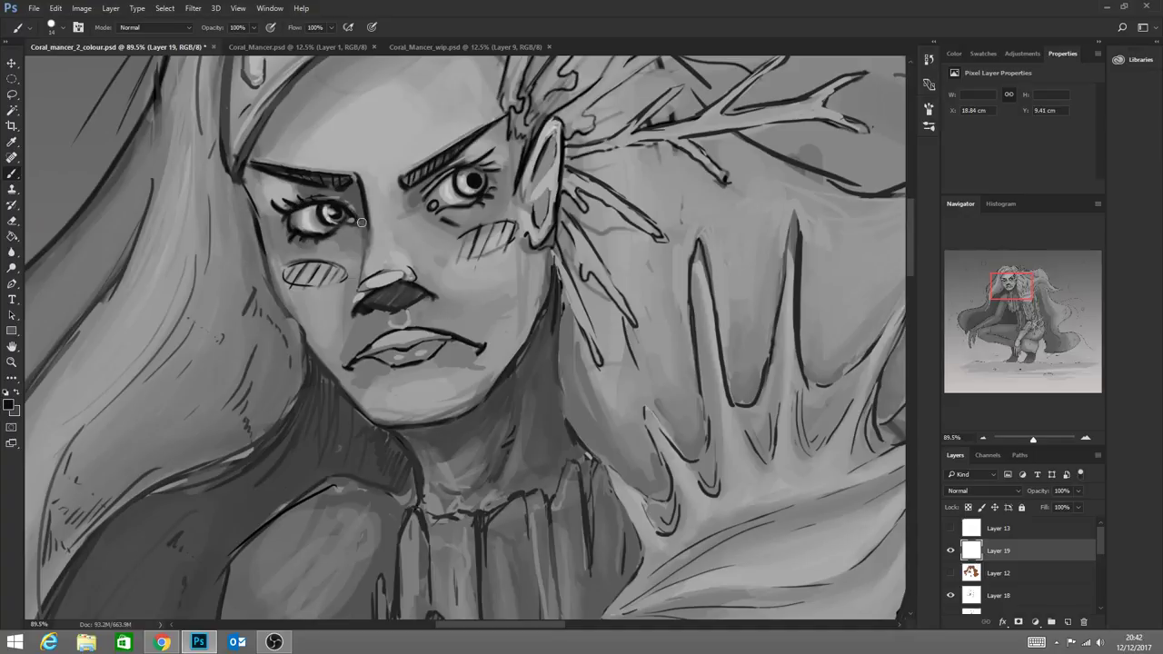
Dab a light highlight sampled from the left eye onto the right pupil and shade the right eye's white
alt+click(331, 214)
alt+click(332, 209)
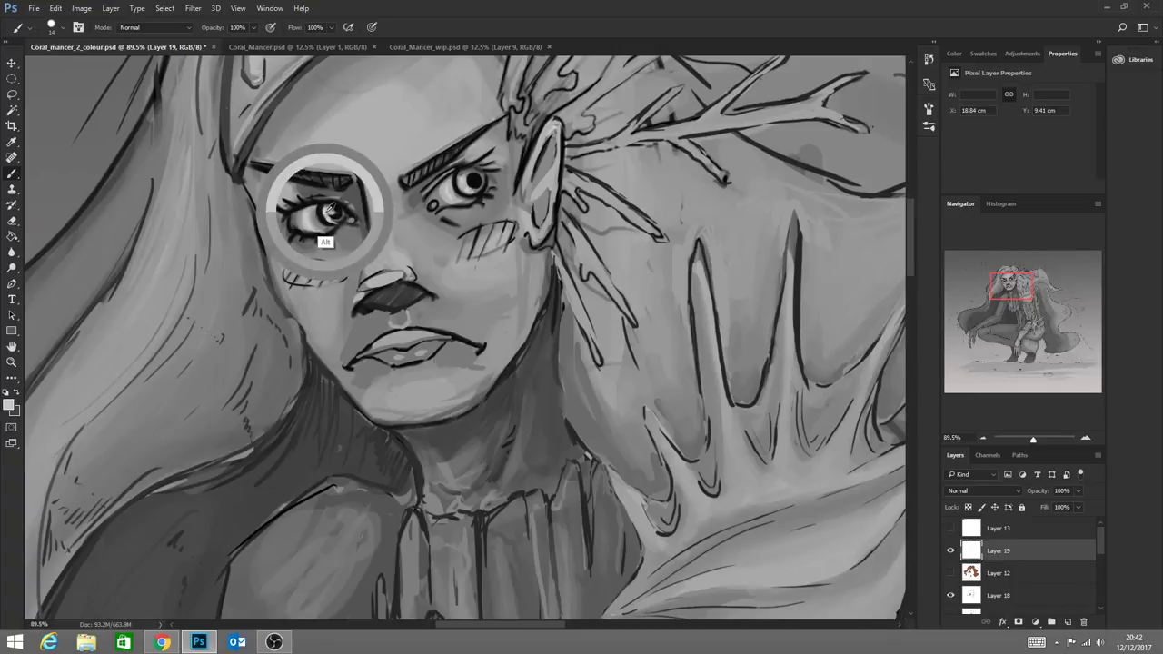
click(470, 180)
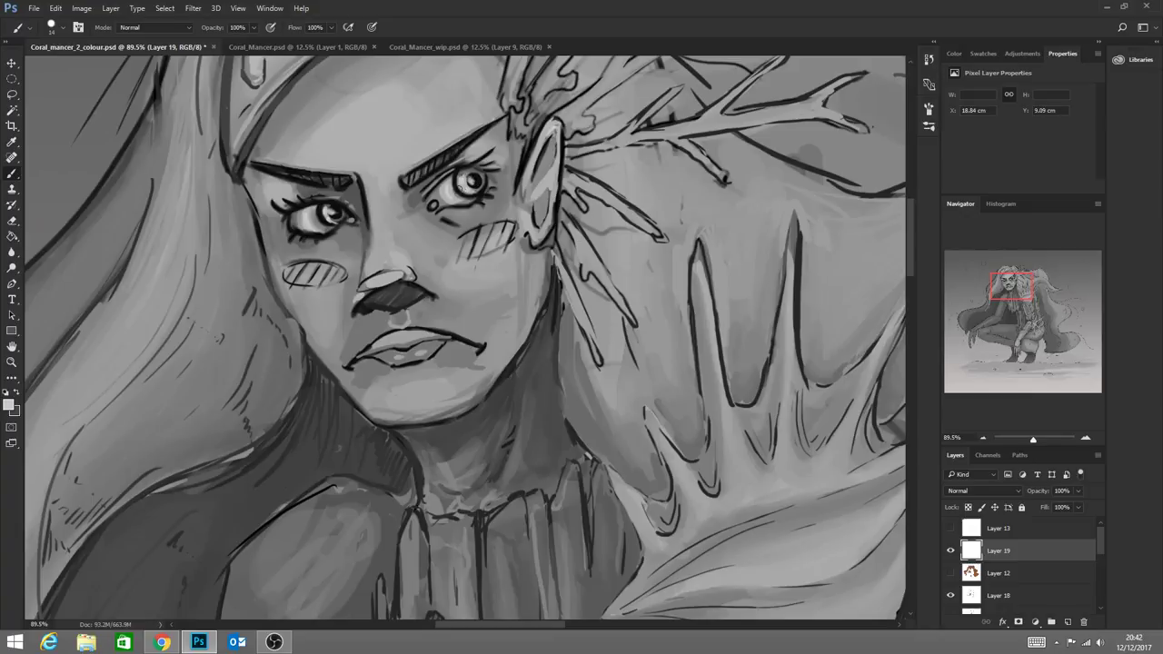
alt+click(436, 196)
drag(447, 182, 486, 176)
alt+click(456, 178)
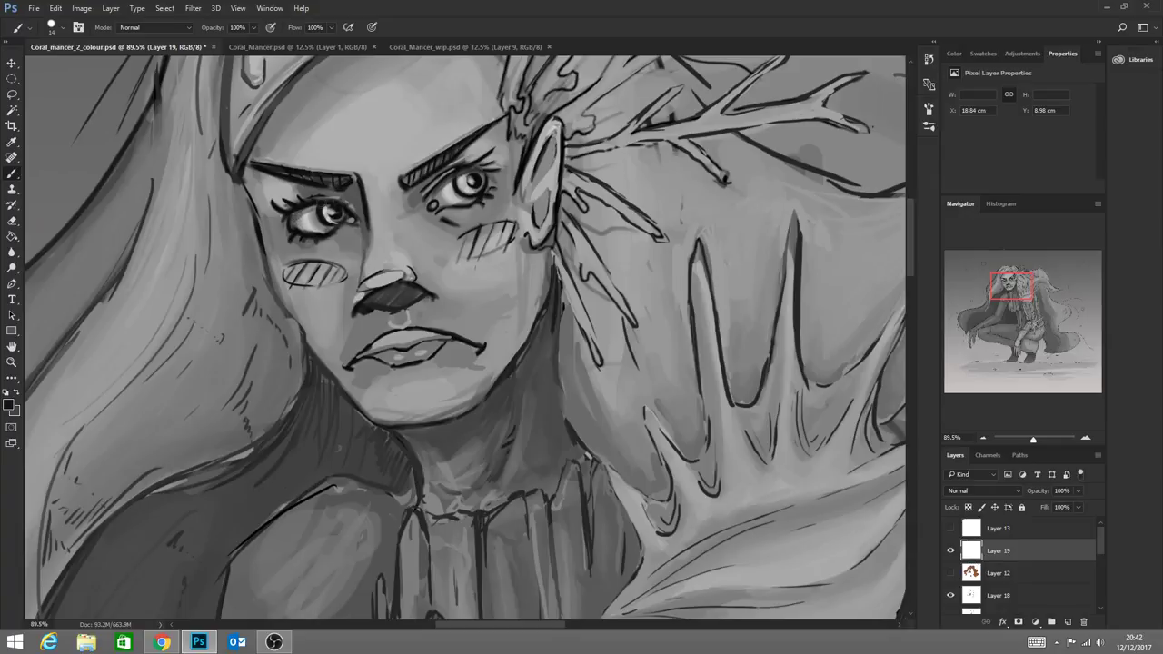
Strengthen the upper lids and creases of both eyes using tones sampled from the eyes
alt+click(307, 211)
alt+click(443, 205)
mouse_move(467, 167)
mouse_down()
mouse_move(494, 152)
mouse_move(501, 164)
mouse_up()
drag(427, 179, 443, 169)
drag(311, 204, 277, 197)
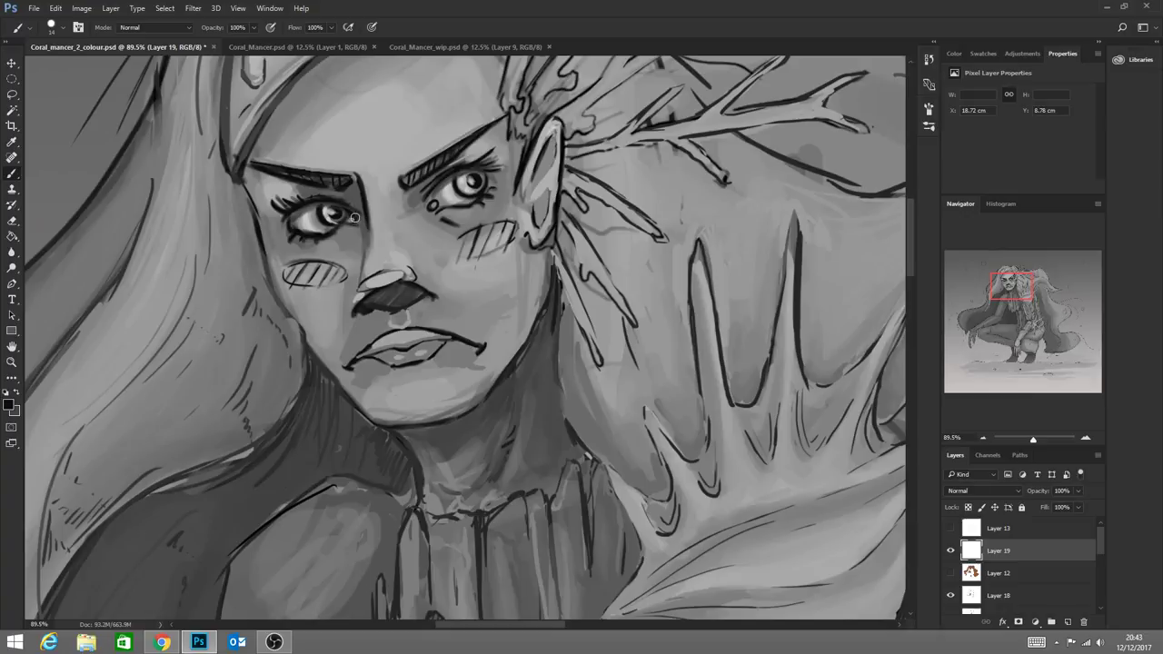
alt+click(462, 189)
alt+click(451, 187)
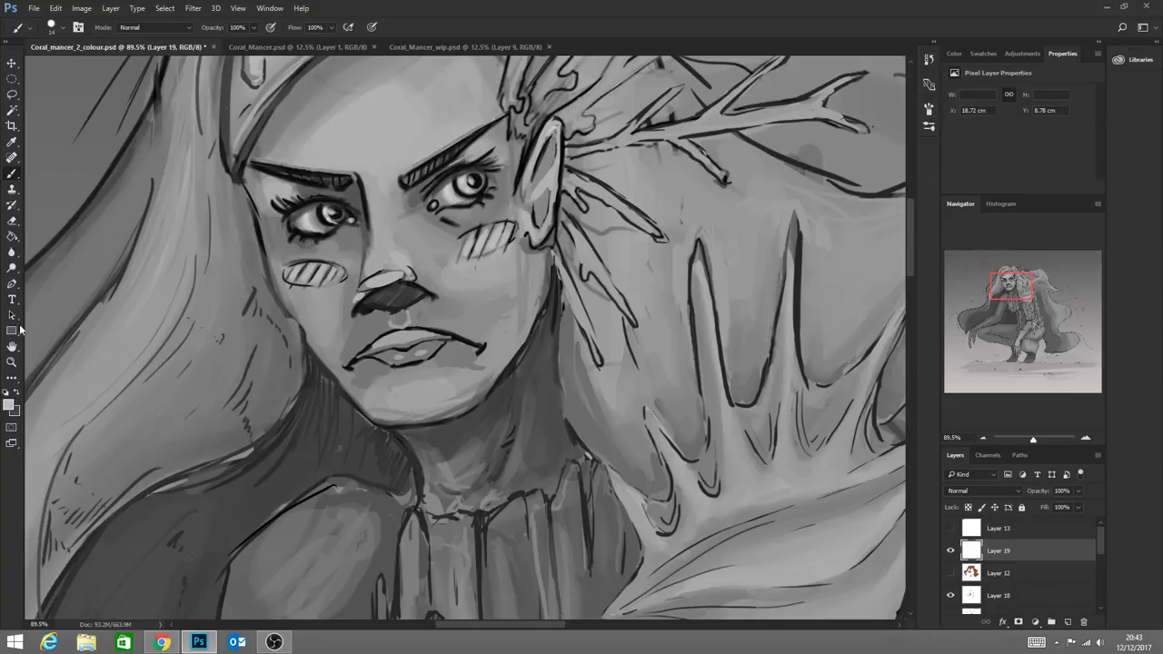
Check the whole figure, and paint over the highlights in both pupils with black sampled from the left eye
click(14, 364)
drag(514, 425, 457, 429)
drag(441, 387, 467, 381)
mouse_move(505, 216)
mouse_down()
mouse_move(466, 198)
mouse_move(501, 206)
mouse_up()
scroll(502, 206, up, 3)
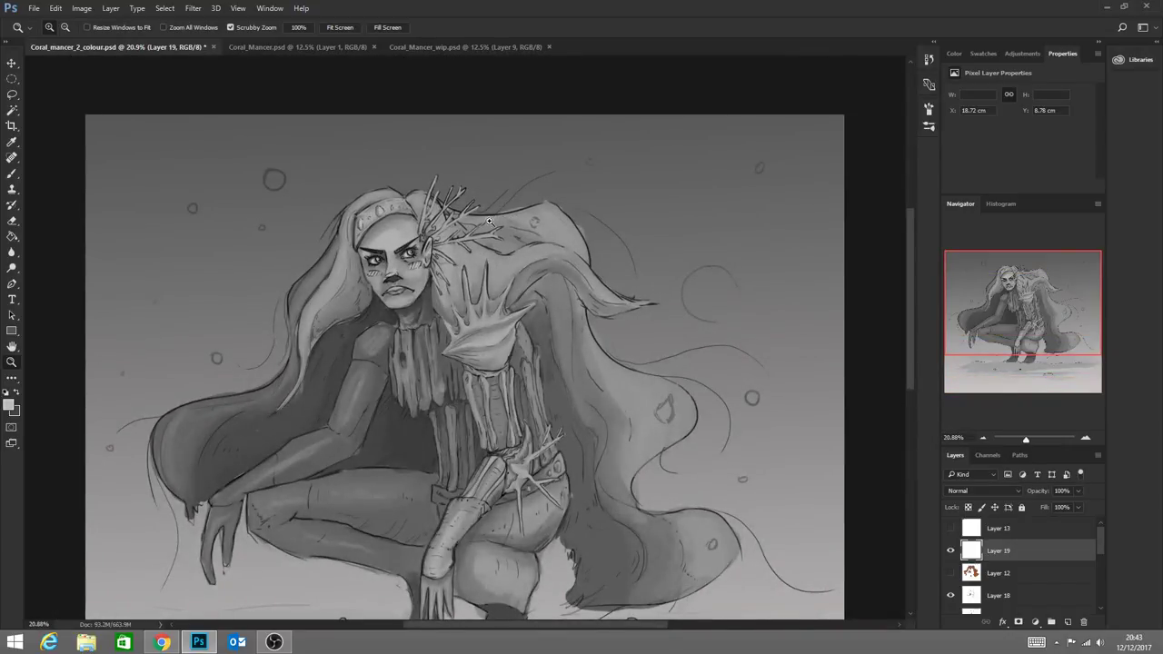
scroll(483, 227, down, 2)
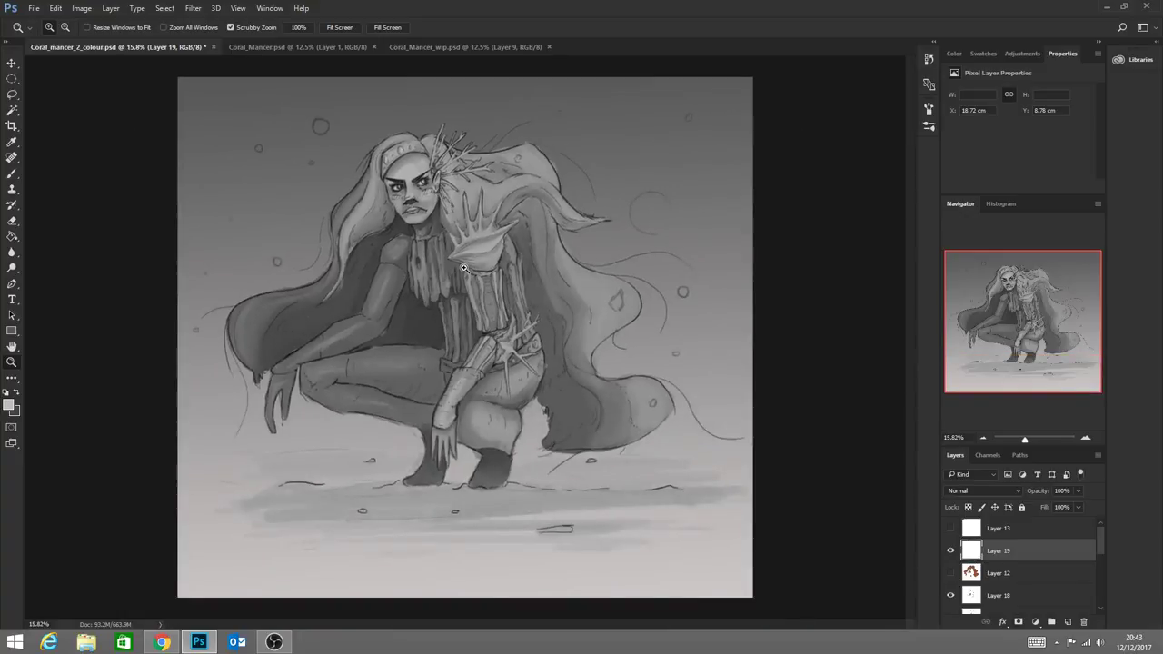
scroll(441, 216, up, 6)
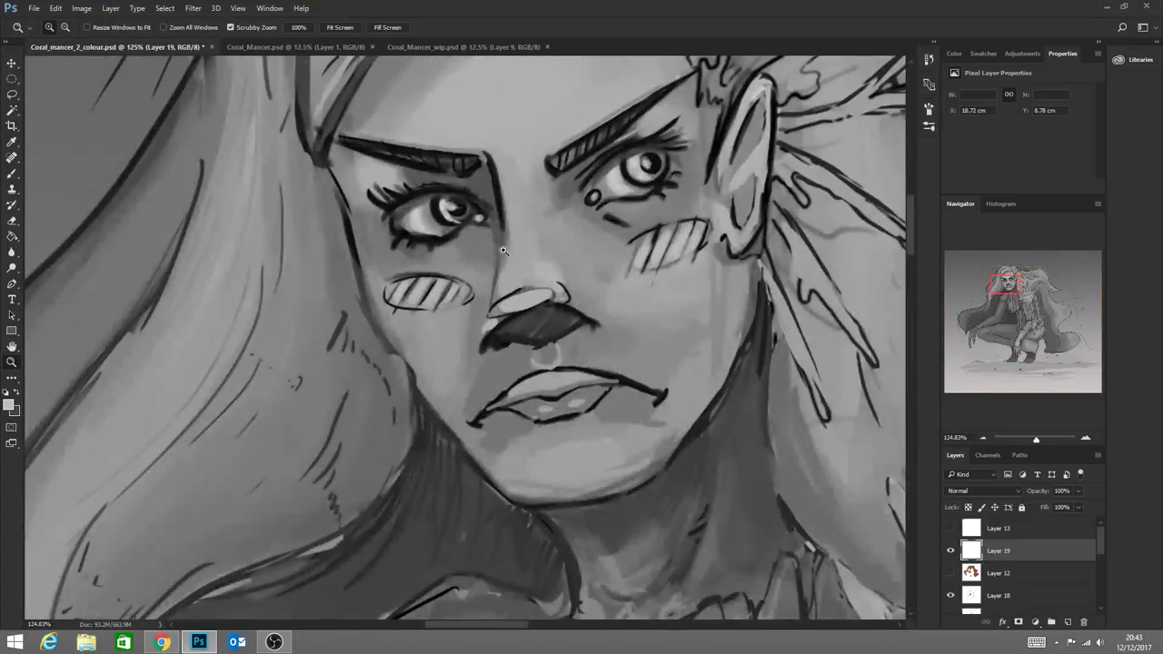
click(11, 174)
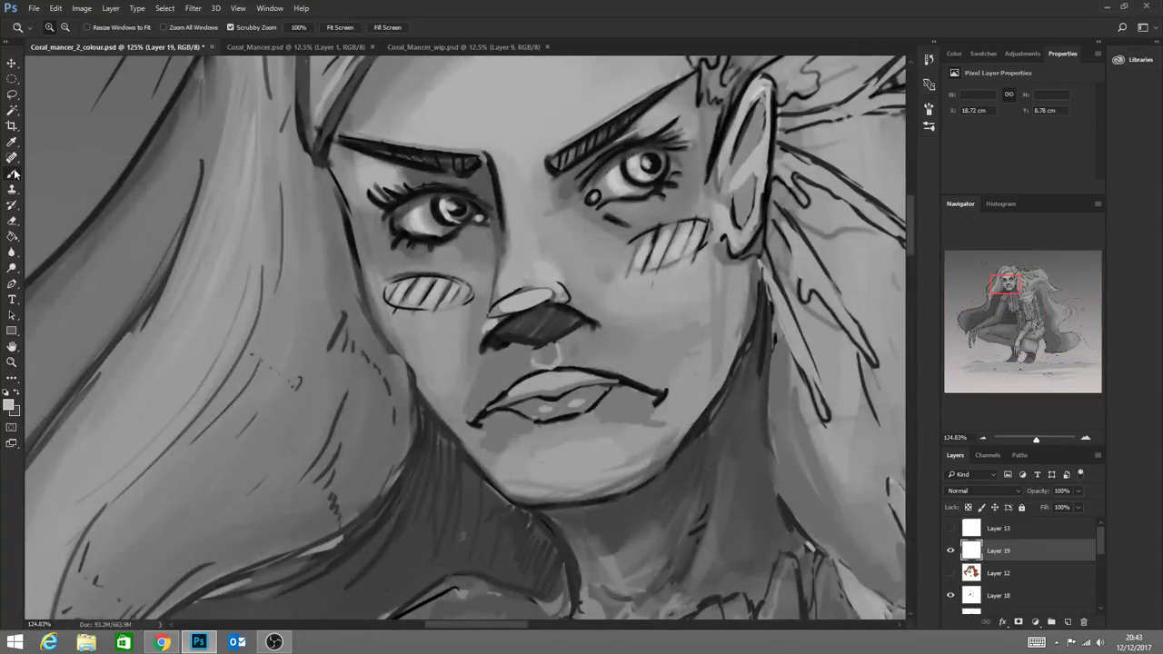
alt+click(460, 210)
drag(458, 210, 454, 209)
click(456, 209)
click(651, 162)
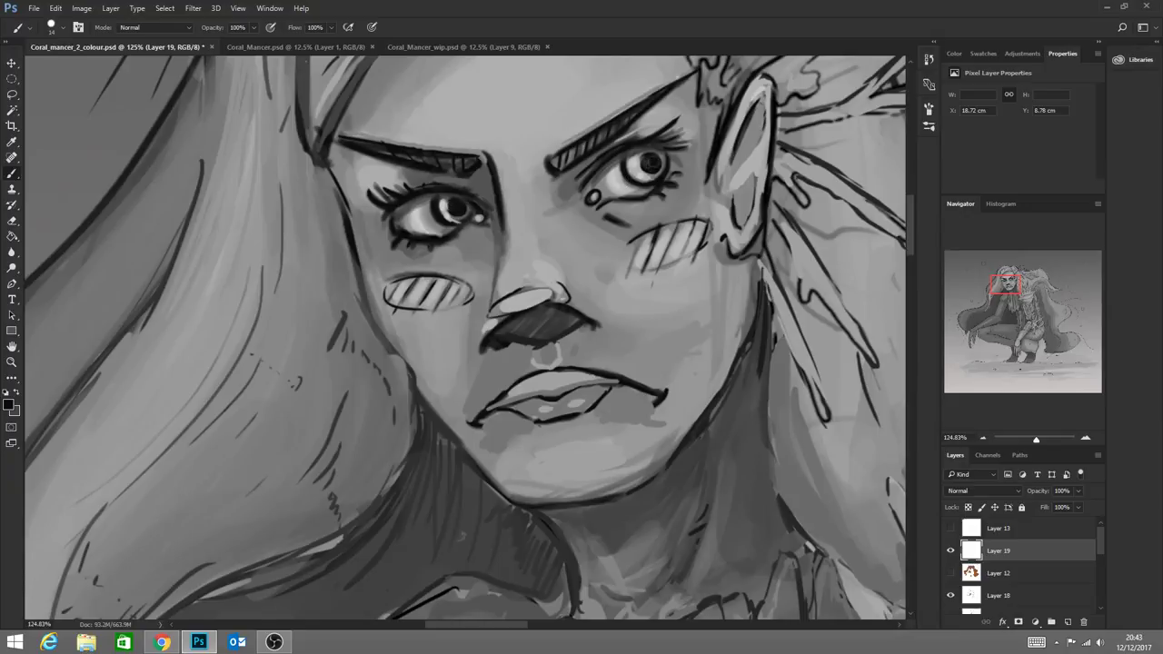
Fill the centres of the pupils with a mid grey sampled from the left eye
key(alt)
alt+click(454, 218)
drag(645, 162, 655, 164)
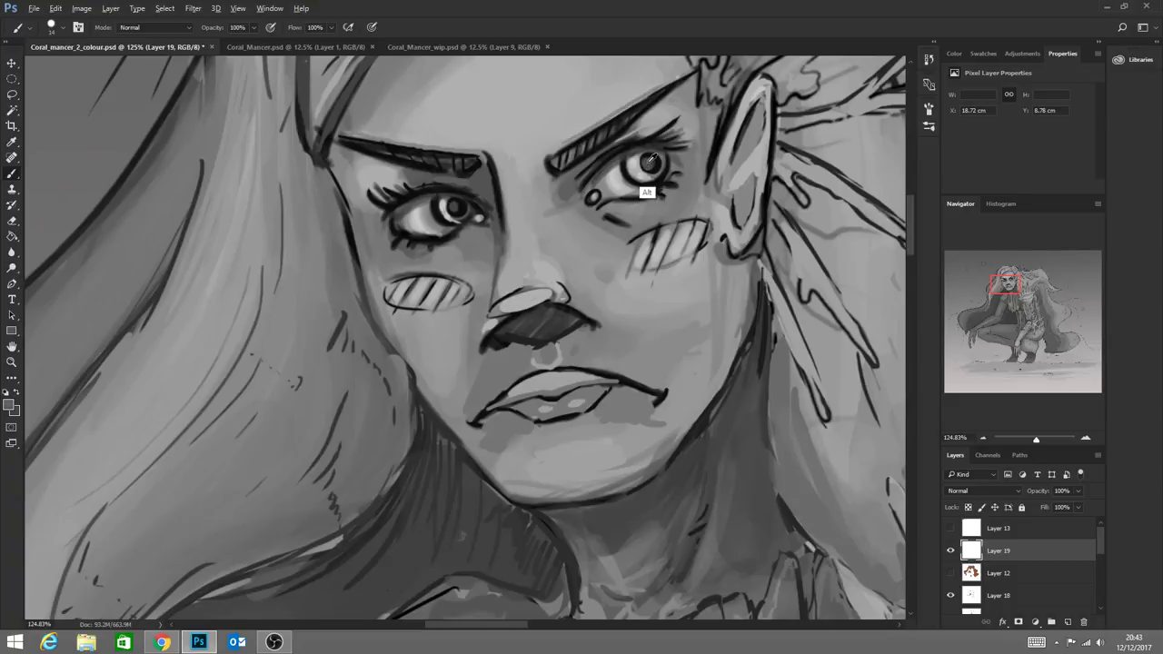
alt+click(648, 162)
Paint out the right eye's lower lashes and crease line, and shade the skin beneath both eyes
alt+click(642, 199)
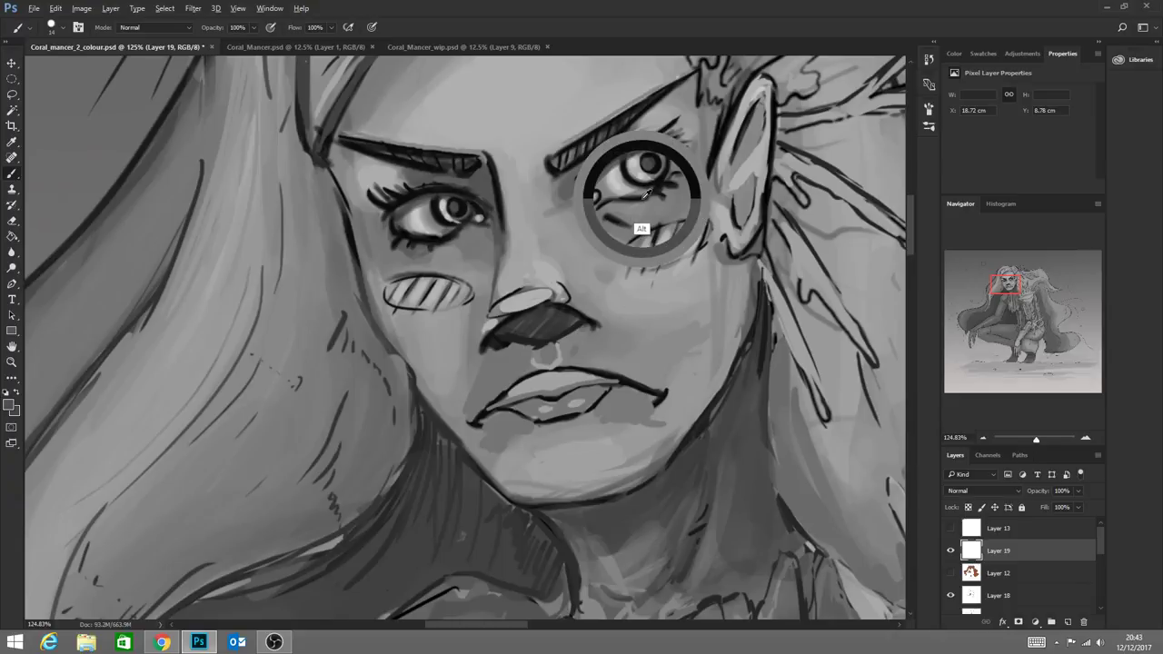
drag(668, 180, 662, 190)
alt+click(665, 223)
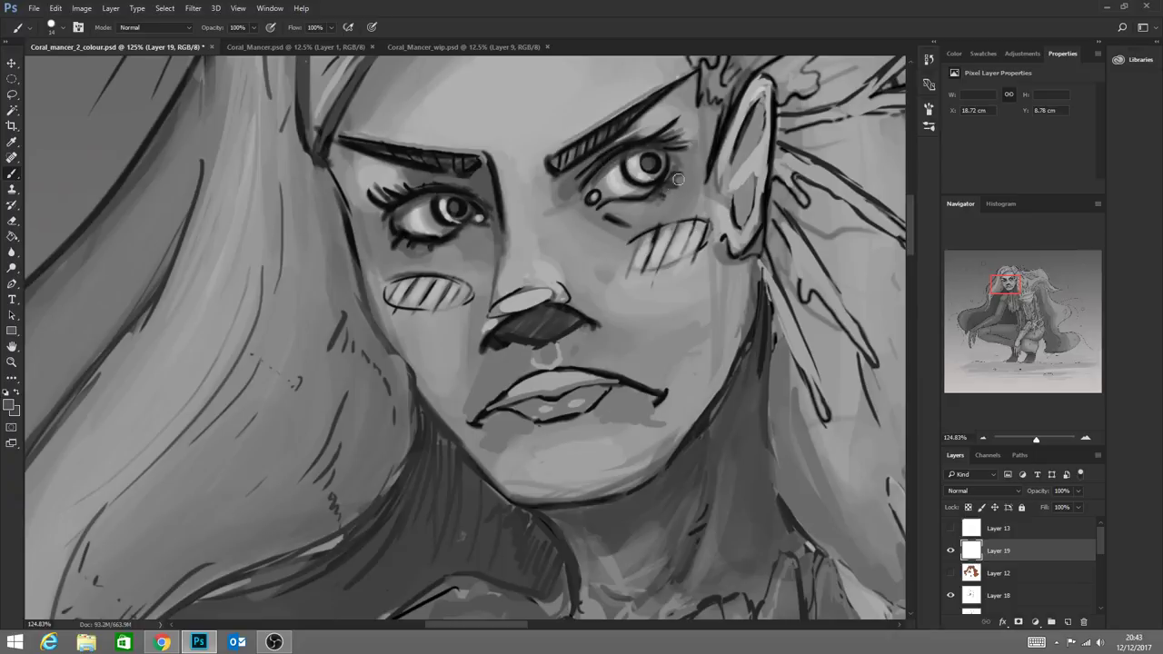
mouse_move(604, 210)
mouse_down()
mouse_move(620, 221)
mouse_move(607, 218)
mouse_move(654, 215)
mouse_up()
mouse_move(483, 233)
mouse_down()
mouse_move(459, 264)
mouse_move(444, 255)
mouse_up()
alt+click(466, 246)
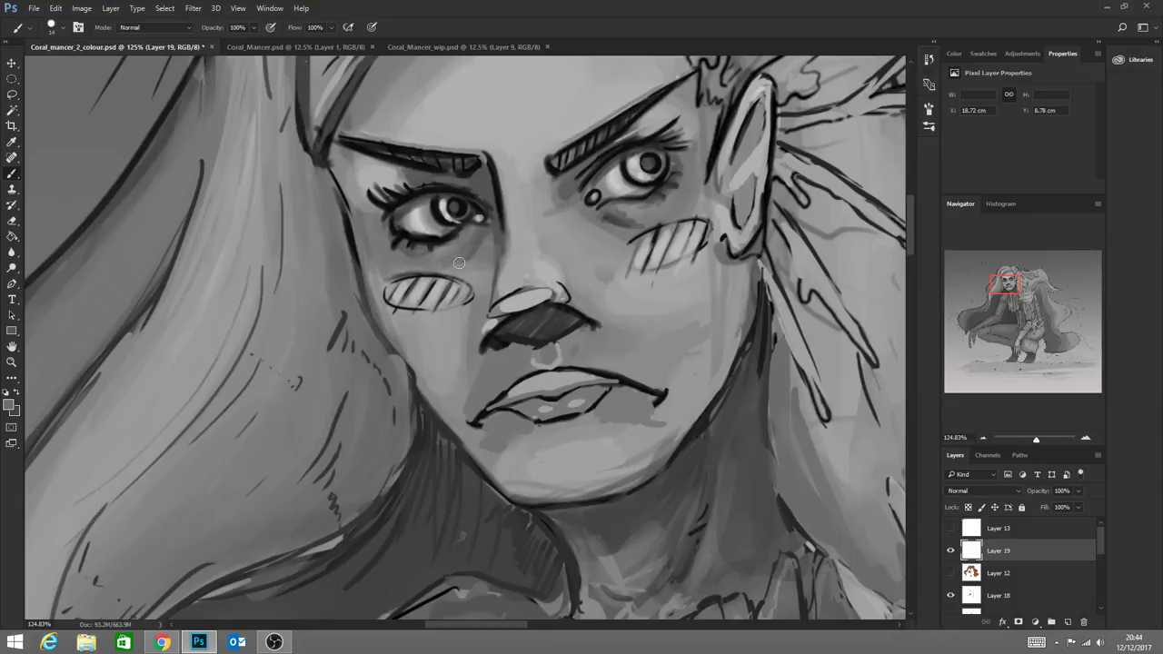
Soften the shadow around the right eye's lower lid and sample the nose's light grey
drag(601, 219, 630, 226)
drag(680, 183, 619, 208)
drag(681, 171, 677, 186)
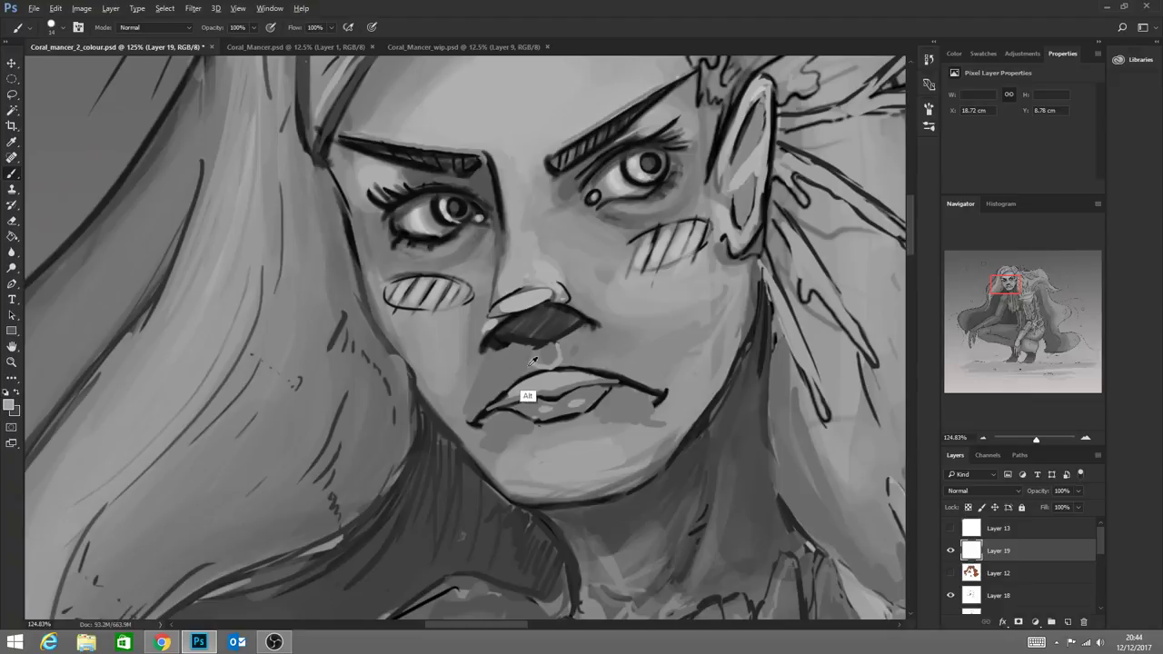
alt+click(520, 305)
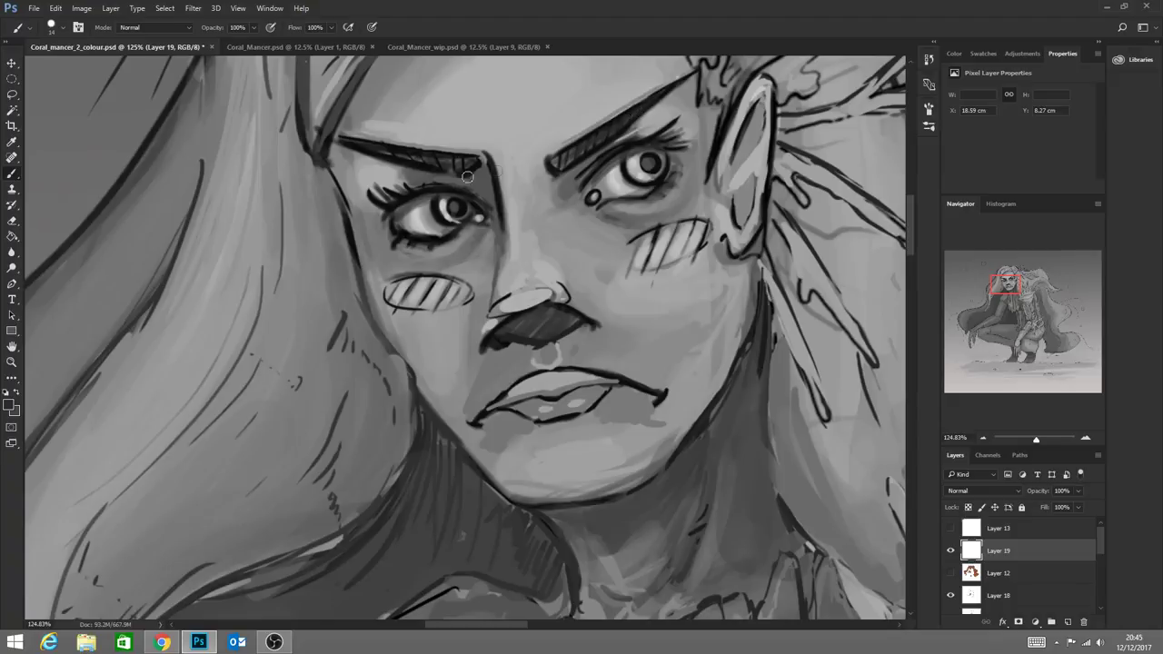
Fill the left eyebrow with dark grey and thicken the upper lashes of both eyes with black
mouse_move(459, 167)
mouse_down()
mouse_move(363, 148)
mouse_move(481, 161)
mouse_move(359, 134)
mouse_up()
alt+click(605, 163)
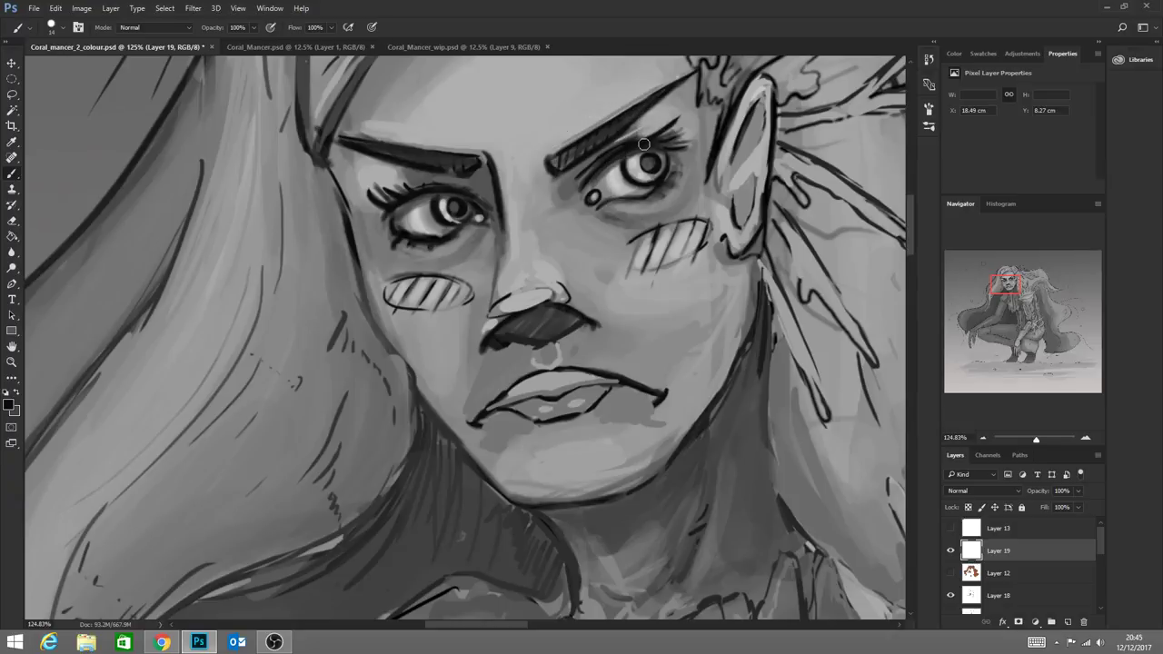
drag(638, 143, 650, 136)
mouse_move(386, 212)
mouse_down()
mouse_move(372, 201)
mouse_move(418, 185)
mouse_up()
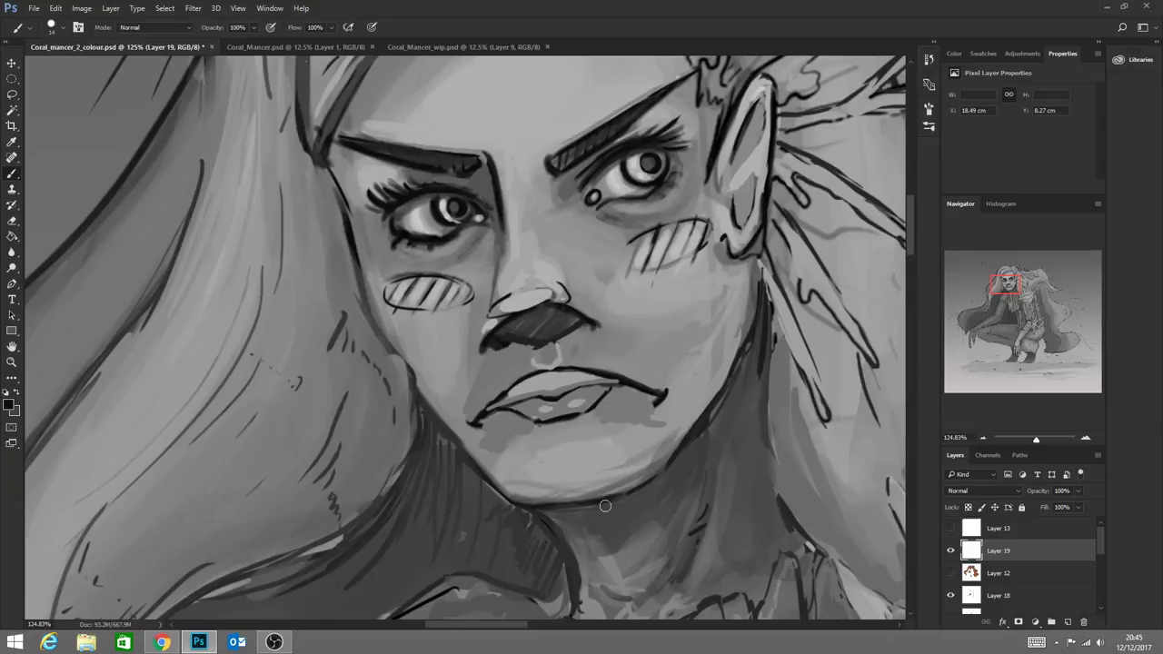
Darken the jawline and the side of the neck below the ear with the 14 px brush
drag(760, 316, 712, 409)
mouse_move(775, 293)
mouse_down()
mouse_move(749, 372)
mouse_move(766, 286)
mouse_move(749, 454)
mouse_up()
mouse_move(770, 336)
mouse_down()
mouse_move(753, 482)
mouse_move(767, 499)
mouse_up()
Enlarge the brush and shade the side of the neck and under the jaw with sampled dark greys
click(60, 27)
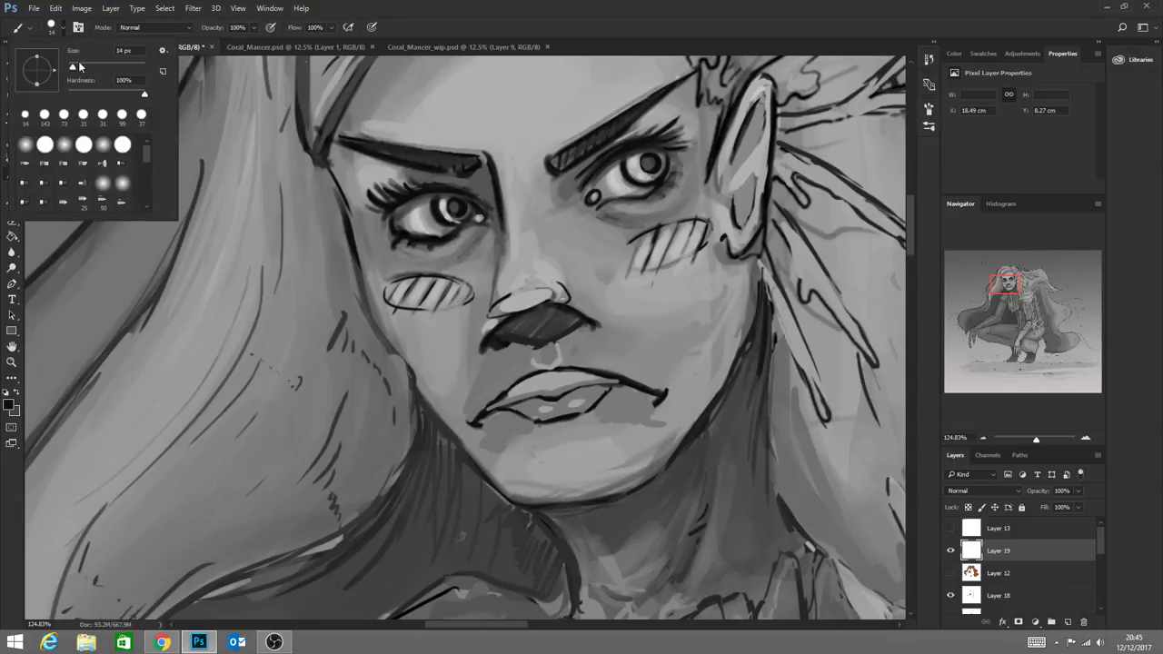
alt+click(767, 323)
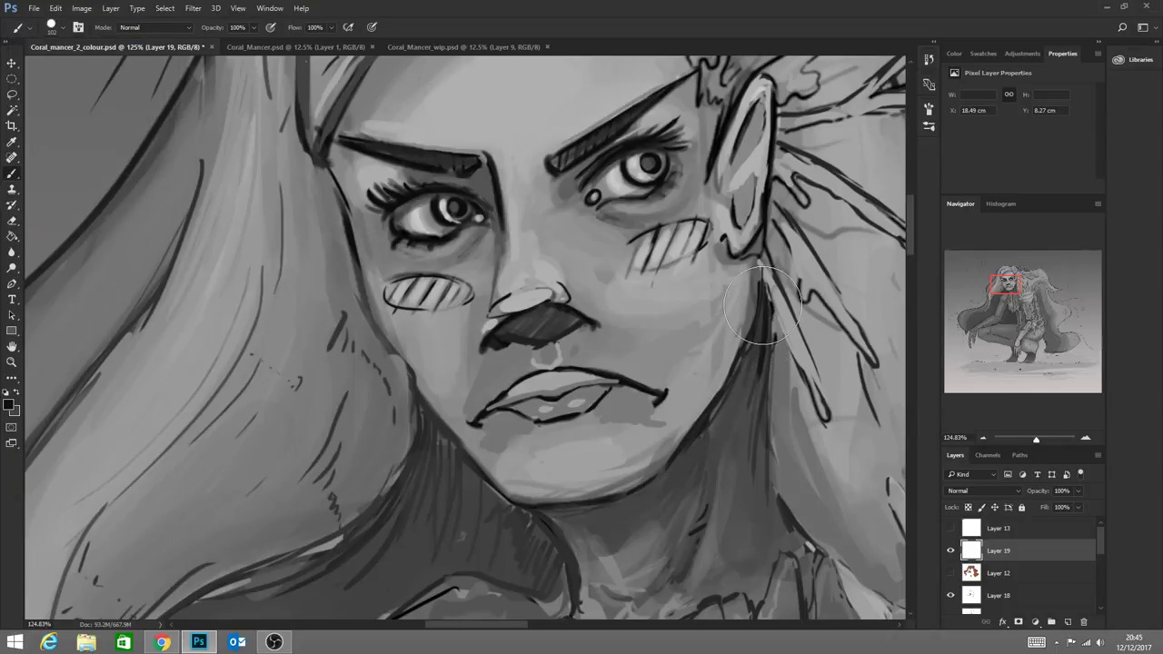
drag(768, 307, 740, 396)
mouse_move(770, 335)
mouse_down()
mouse_move(720, 474)
mouse_move(768, 345)
mouse_move(748, 556)
mouse_up()
alt+click(747, 507)
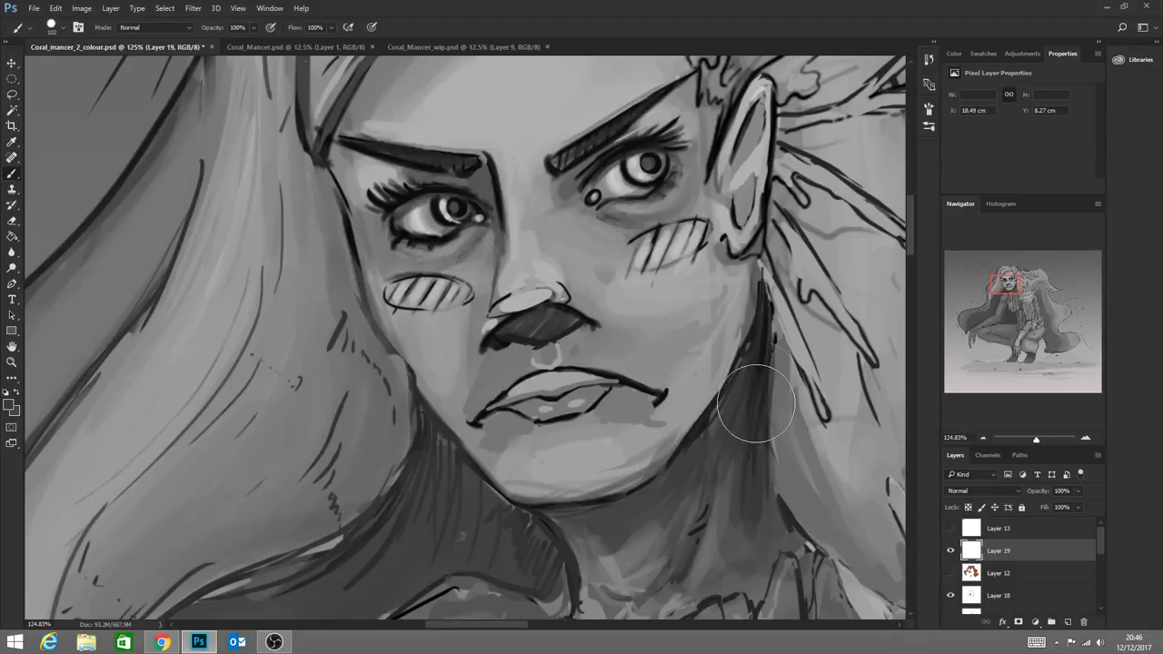
mouse_move(756, 404)
mouse_down()
mouse_move(731, 495)
mouse_move(738, 514)
mouse_move(748, 414)
mouse_move(717, 520)
mouse_up()
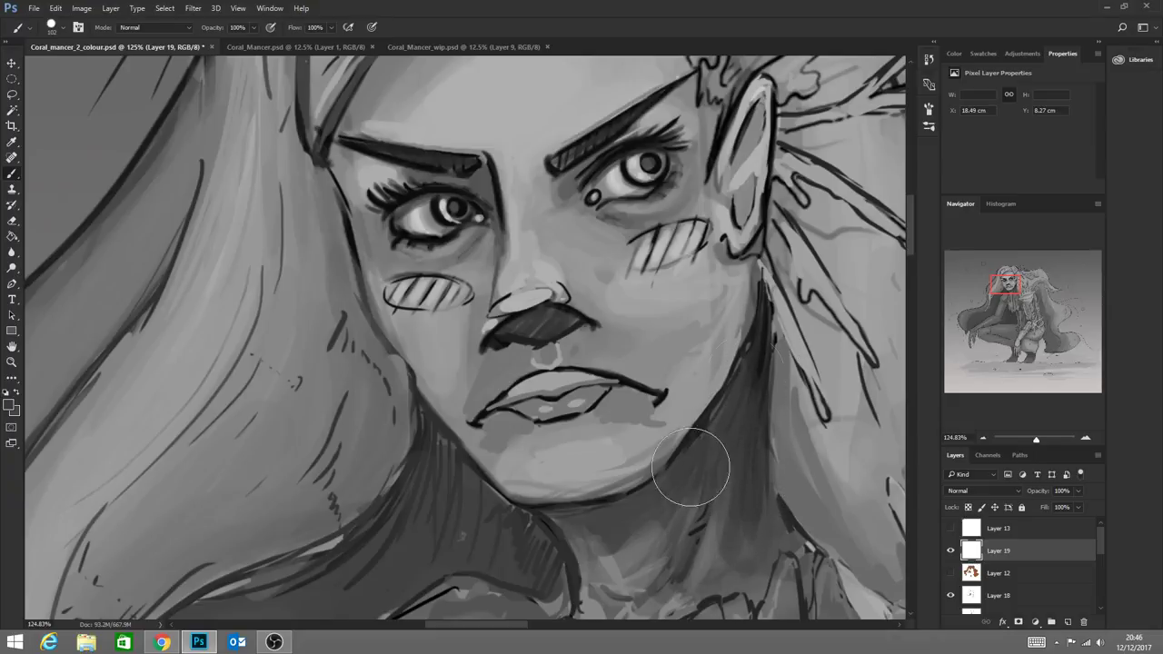
alt+click(760, 337)
mouse_move(720, 427)
mouse_down()
mouse_move(697, 446)
mouse_move(742, 379)
mouse_move(669, 483)
mouse_move(698, 453)
mouse_move(572, 520)
mouse_up()
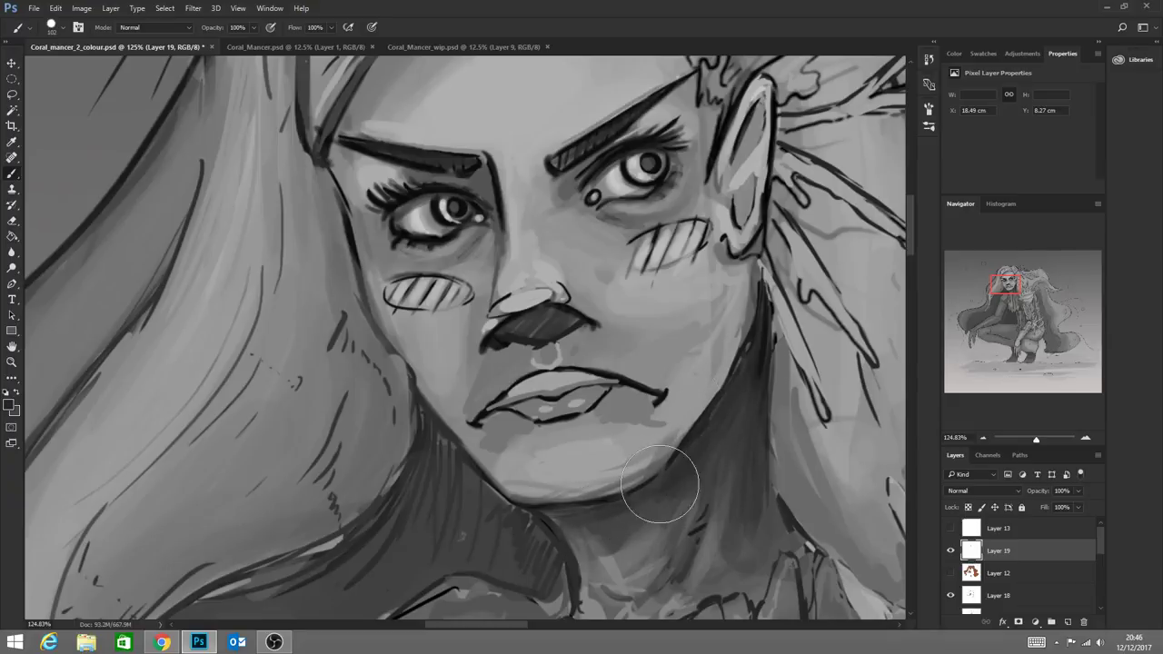
mouse_move(640, 506)
mouse_down()
mouse_move(738, 415)
mouse_move(649, 481)
mouse_move(706, 509)
mouse_move(768, 504)
mouse_move(753, 493)
mouse_move(758, 350)
mouse_move(743, 430)
mouse_move(785, 539)
mouse_move(758, 500)
mouse_move(755, 514)
mouse_move(752, 389)
mouse_move(715, 465)
mouse_move(676, 491)
mouse_up()
Blend the neck shadow down towards the collar with greys sampled from the neck and clothing
alt+click(634, 518)
alt+click(774, 532)
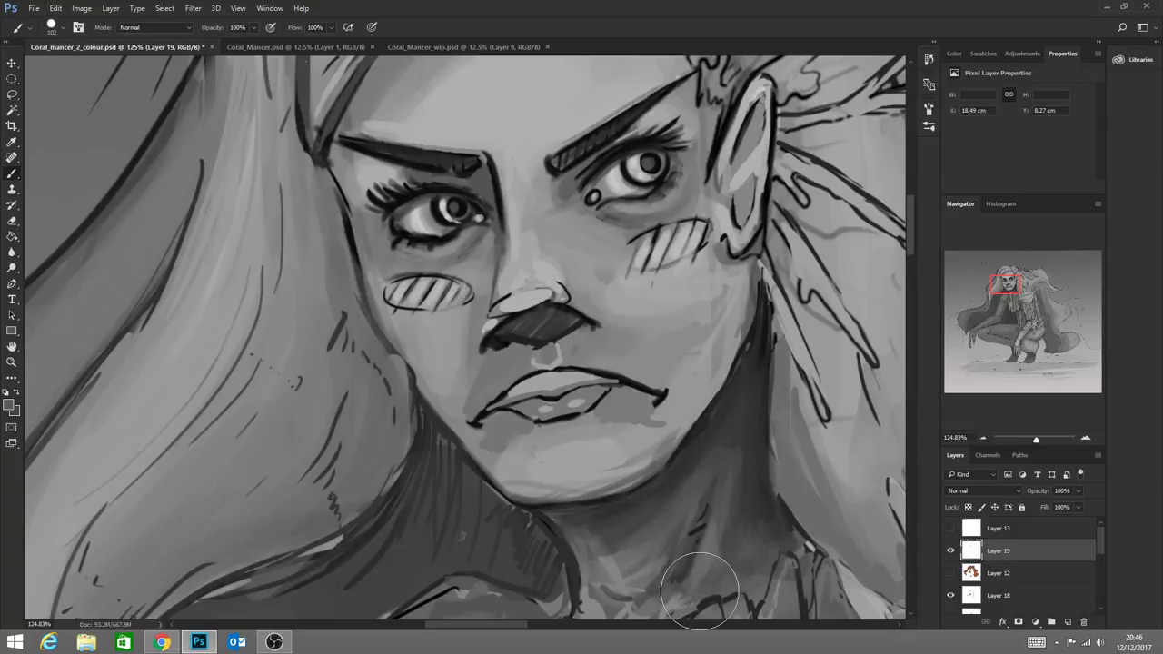
key(alt)
alt+click(734, 512)
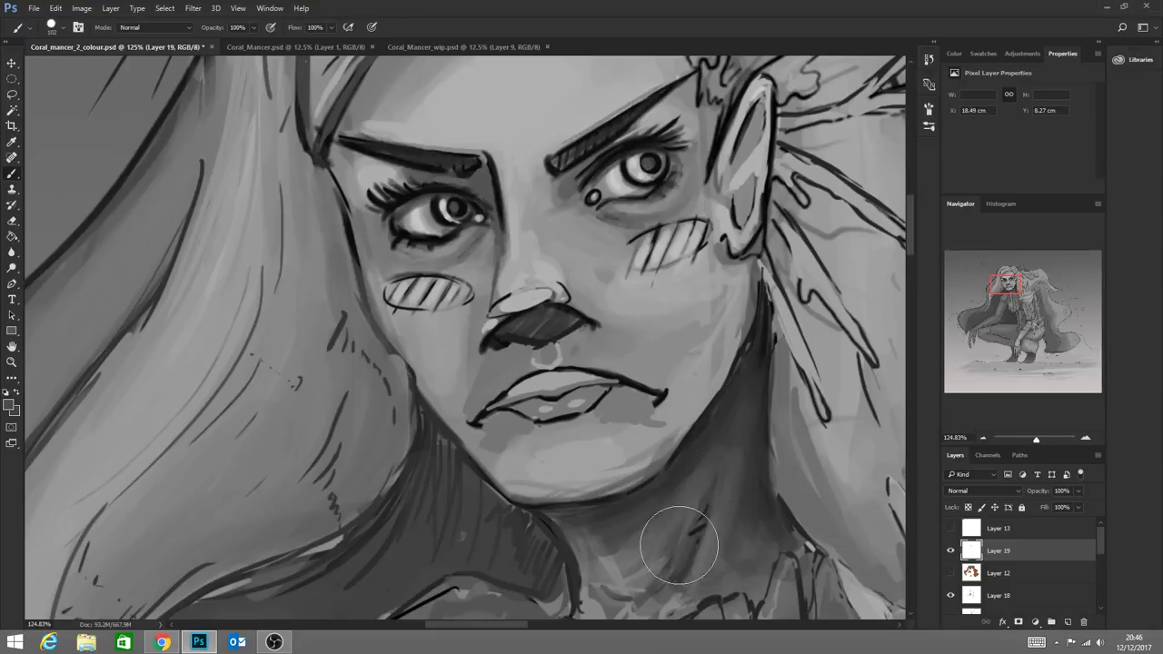
drag(760, 382, 761, 361)
Shade the throat's edge beneath the chin and brush a lighter sampled grey across the throat
scroll(911, 248, down, 3)
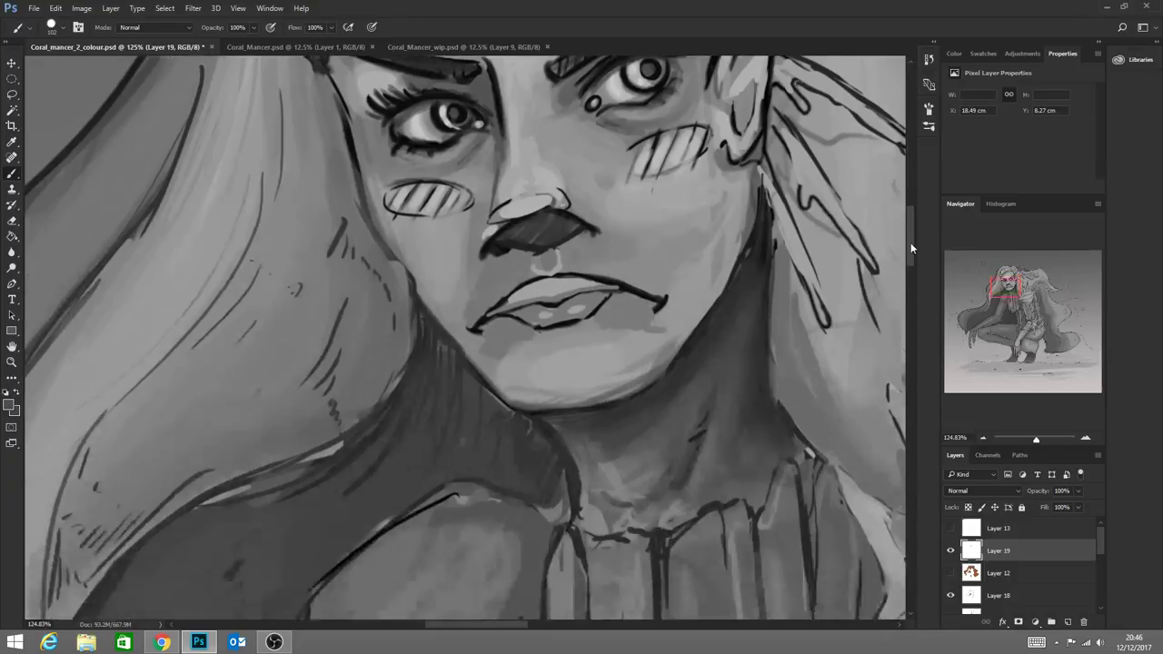
scroll(911, 248, down, 5)
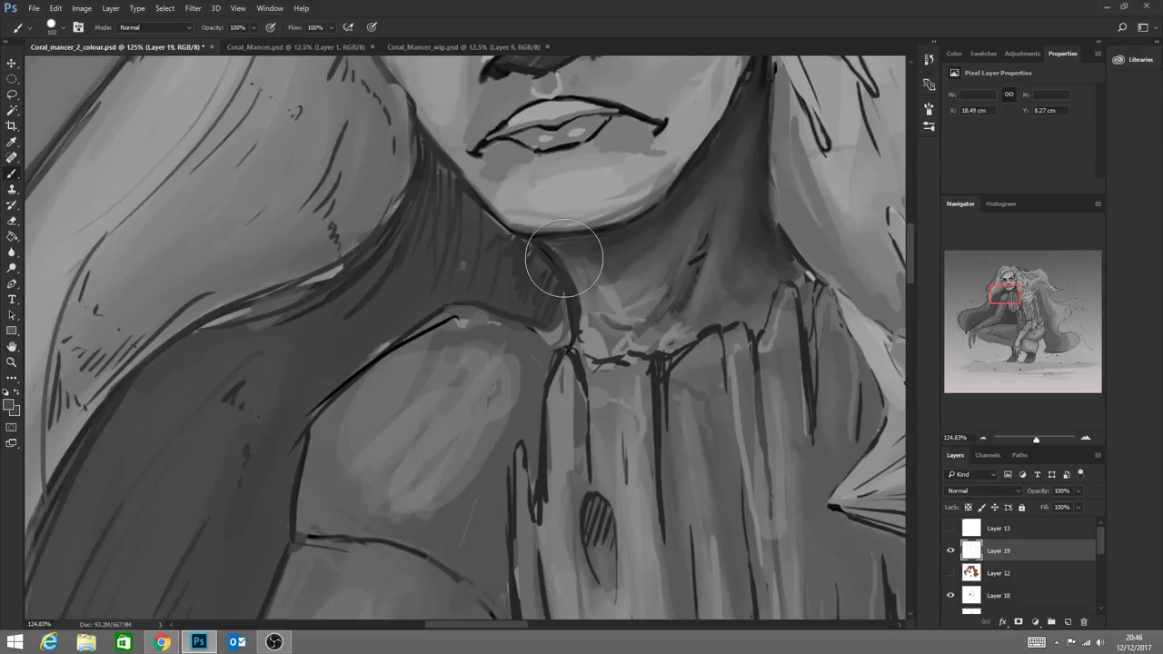
mouse_move(560, 261)
mouse_down()
mouse_move(582, 294)
mouse_move(571, 290)
mouse_up()
mouse_move(564, 293)
mouse_down()
mouse_move(594, 240)
mouse_move(594, 290)
mouse_move(584, 278)
mouse_move(592, 325)
mouse_up()
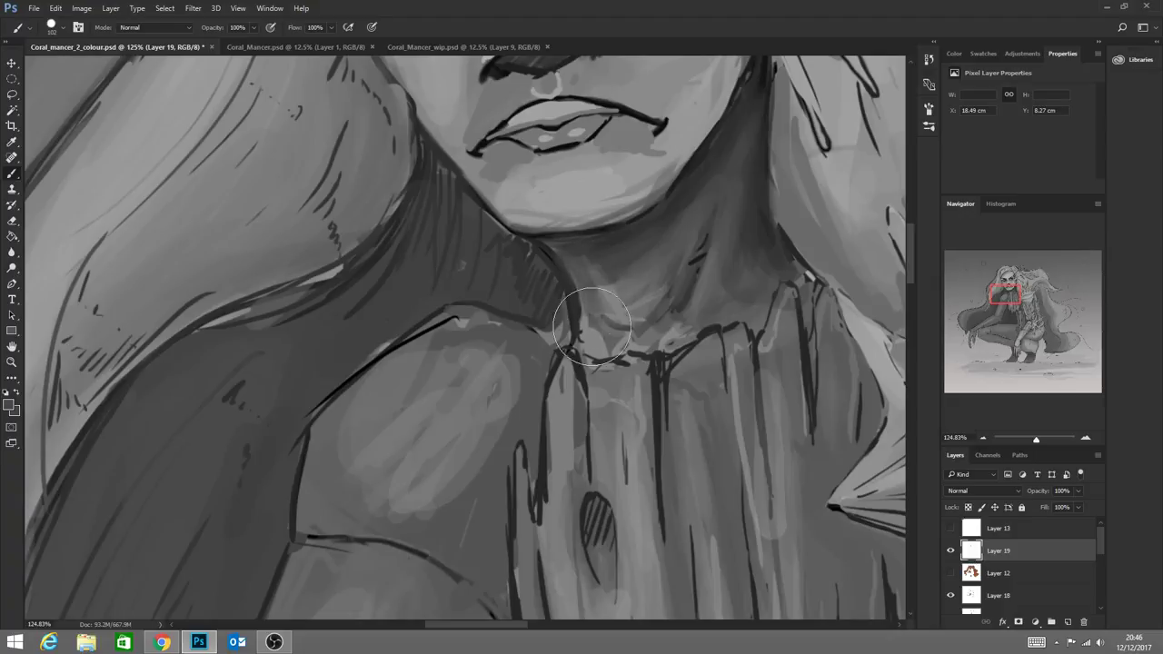
key(alt)
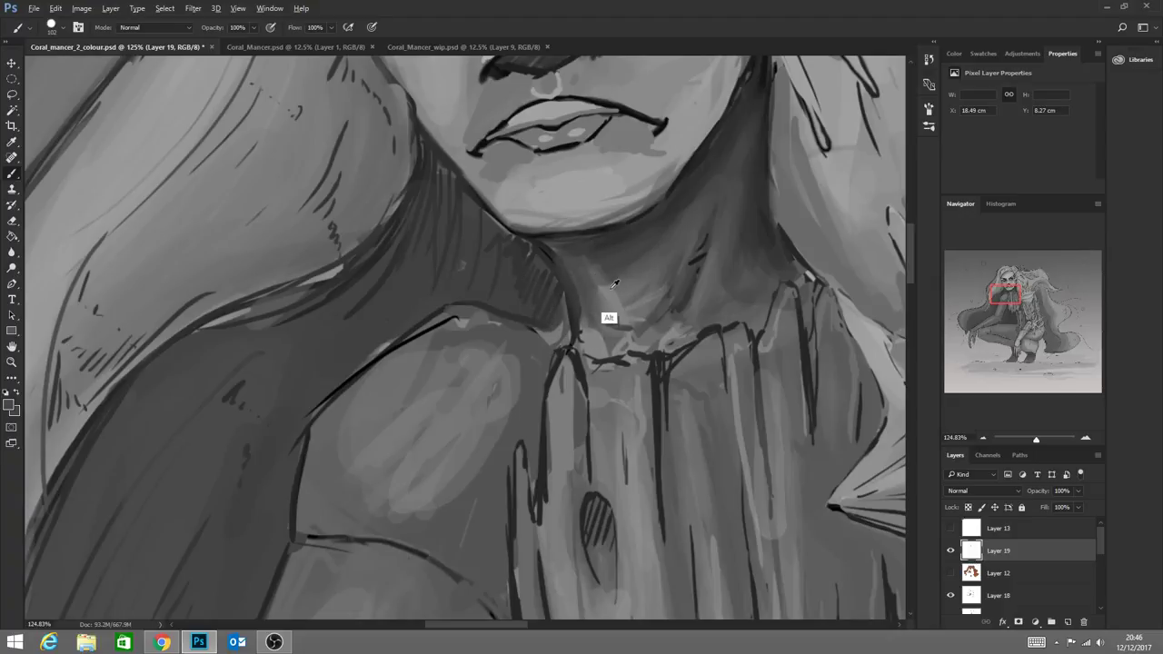
alt+click(611, 289)
mouse_move(611, 291)
mouse_down()
mouse_move(661, 274)
mouse_move(640, 303)
mouse_move(652, 278)
mouse_move(671, 278)
mouse_move(699, 211)
mouse_move(646, 296)
mouse_move(749, 156)
mouse_move(675, 335)
mouse_move(722, 250)
mouse_move(664, 334)
mouse_move(737, 309)
mouse_up()
Smooth the base of the throat and the neck muscle above the collar with greys sampled from the neck
key(alt)
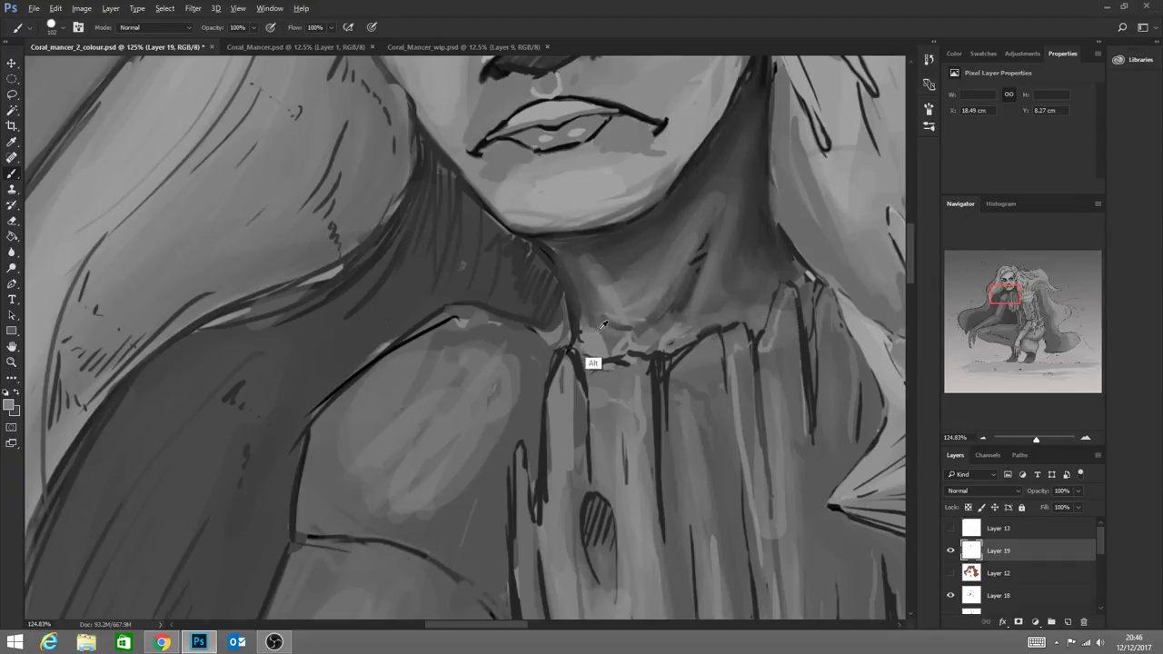
alt+click(600, 329)
mouse_move(602, 334)
mouse_down()
mouse_move(647, 336)
mouse_move(621, 338)
mouse_move(681, 310)
mouse_move(674, 302)
mouse_move(643, 332)
mouse_move(717, 224)
mouse_move(666, 311)
mouse_up()
alt+click(700, 259)
mouse_move(714, 225)
mouse_down()
mouse_move(690, 274)
mouse_move(727, 198)
mouse_move(618, 347)
mouse_move(715, 217)
mouse_up()
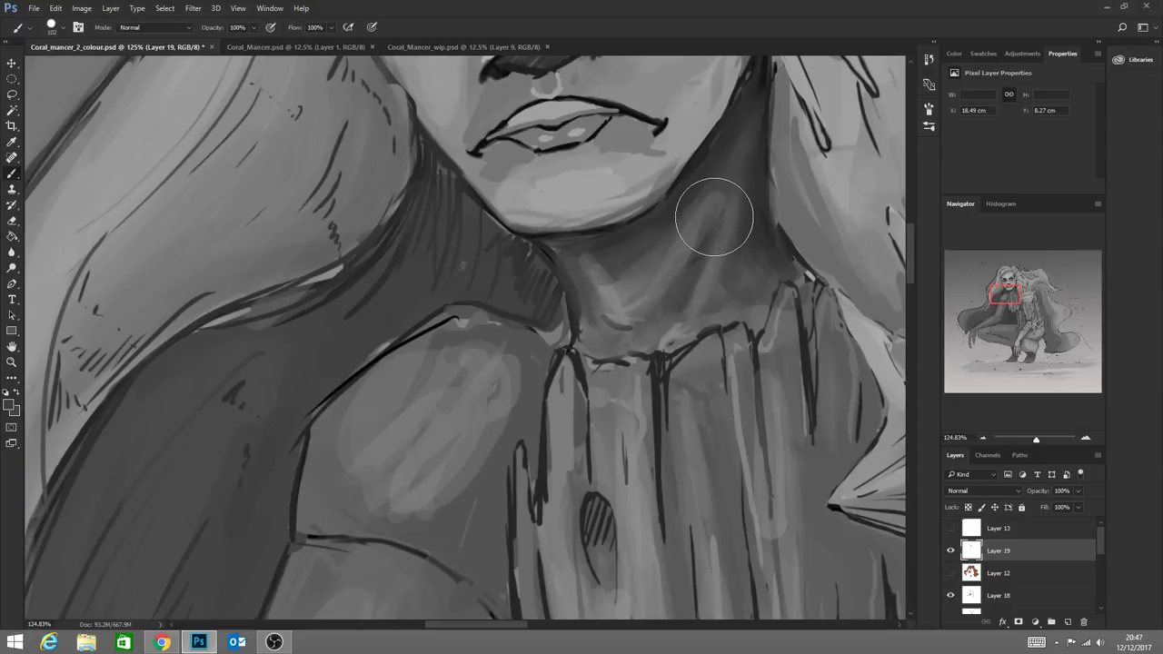
alt+click(674, 273)
mouse_move(650, 301)
mouse_down()
mouse_move(732, 172)
mouse_move(745, 173)
mouse_move(744, 154)
mouse_up()
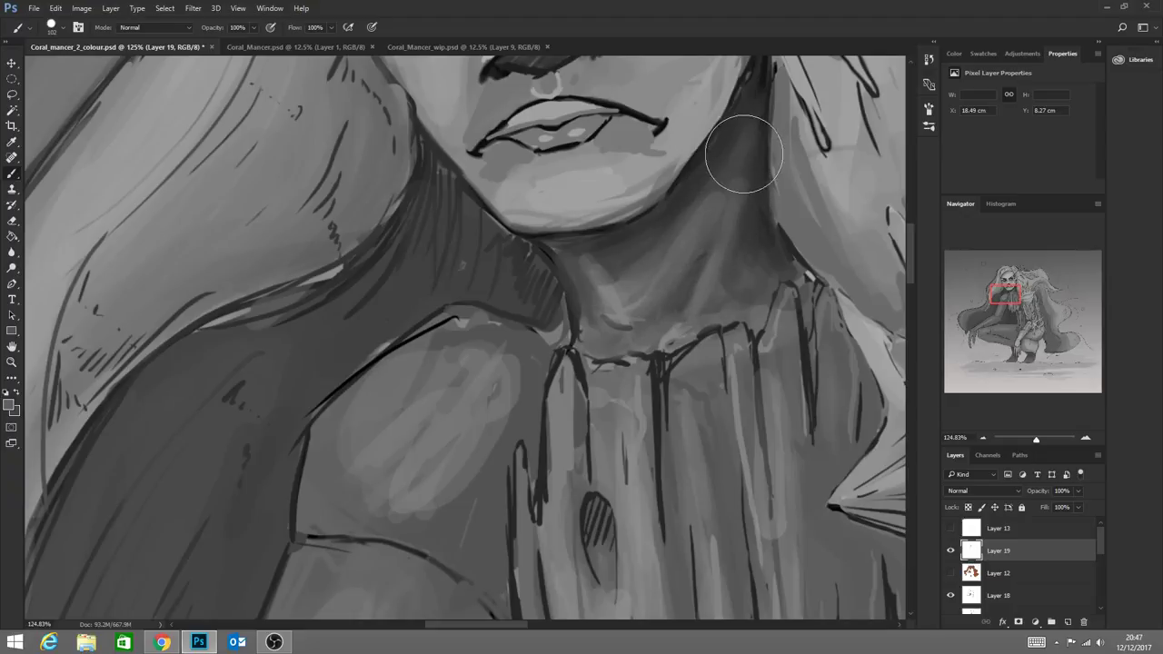
drag(701, 279, 751, 300)
Darken the shadowed hair behind the neck and shoulder with broad strokes of sampled dark grey
alt+click(551, 329)
mouse_move(550, 304)
mouse_down()
mouse_move(549, 288)
mouse_move(558, 335)
mouse_move(514, 247)
mouse_move(541, 289)
mouse_move(434, 178)
mouse_move(452, 268)
mouse_move(436, 177)
mouse_move(397, 281)
mouse_move(438, 221)
mouse_move(403, 318)
mouse_move(472, 252)
mouse_move(384, 307)
mouse_move(385, 272)
mouse_move(202, 364)
mouse_move(434, 263)
mouse_move(145, 376)
mouse_move(311, 317)
mouse_move(224, 348)
mouse_move(139, 527)
mouse_move(300, 323)
mouse_move(51, 543)
mouse_move(240, 375)
mouse_move(233, 335)
mouse_move(29, 564)
mouse_move(239, 345)
mouse_move(153, 407)
mouse_move(78, 519)
mouse_move(355, 299)
mouse_move(238, 370)
mouse_move(302, 332)
mouse_move(416, 221)
mouse_move(236, 374)
mouse_move(158, 421)
mouse_up()
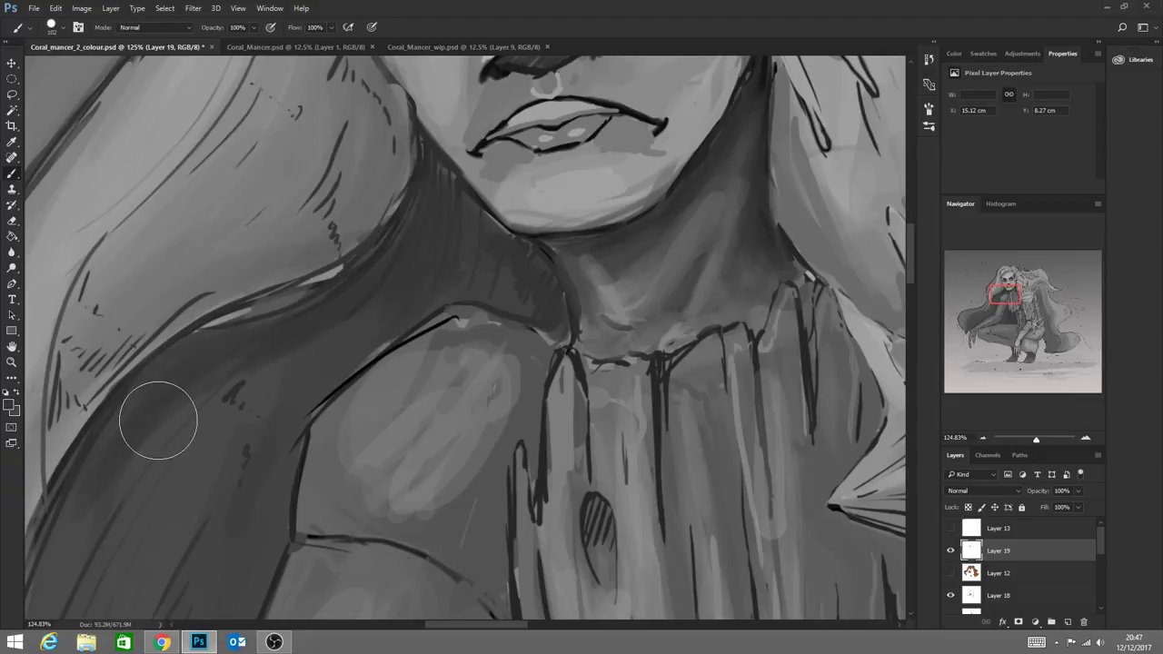
click(12, 363)
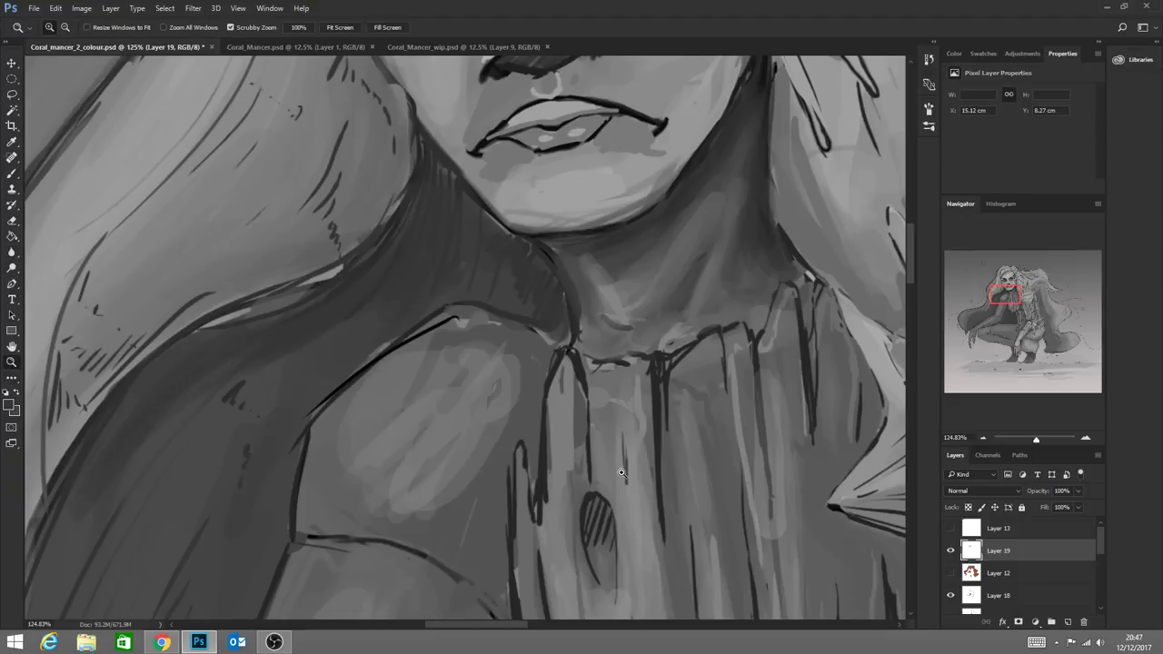
Shade the side of the neck below the ear and jaw with a grey sampled from the neck shadow
drag(621, 473, 534, 457)
drag(592, 492, 567, 465)
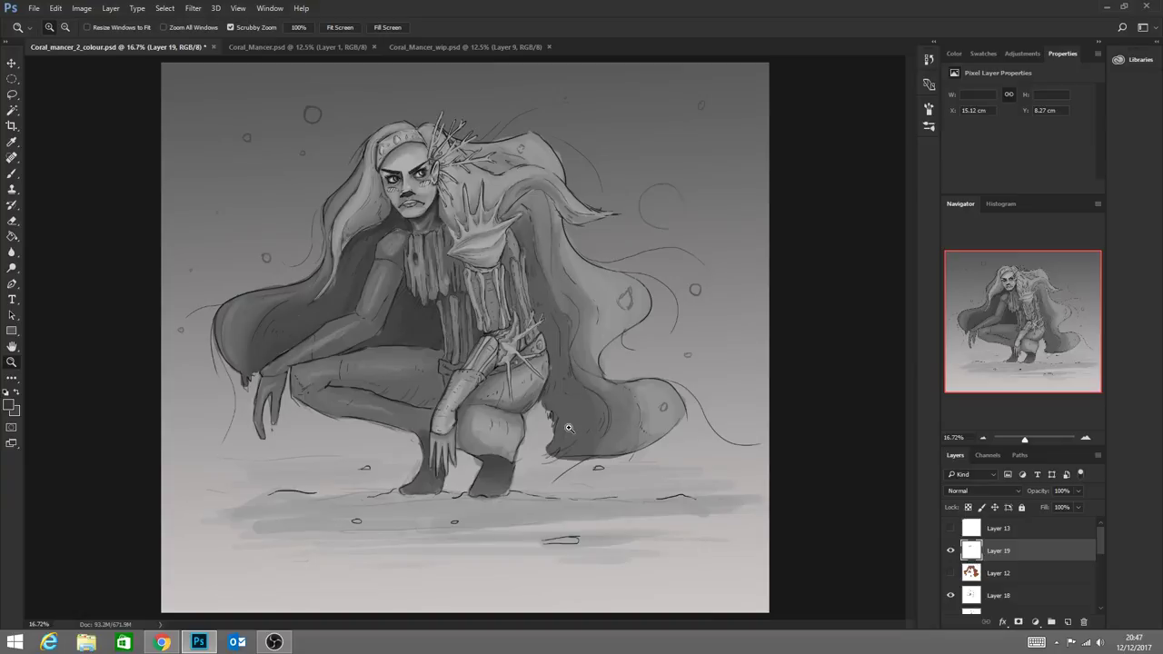
drag(414, 206, 475, 268)
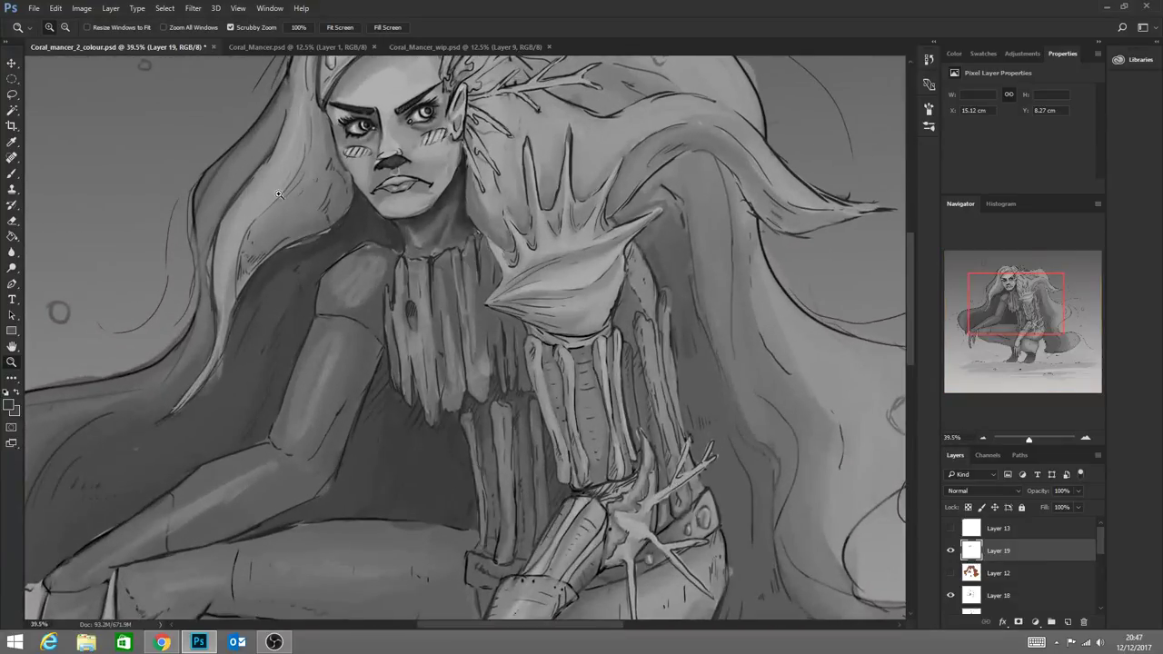
click(12, 173)
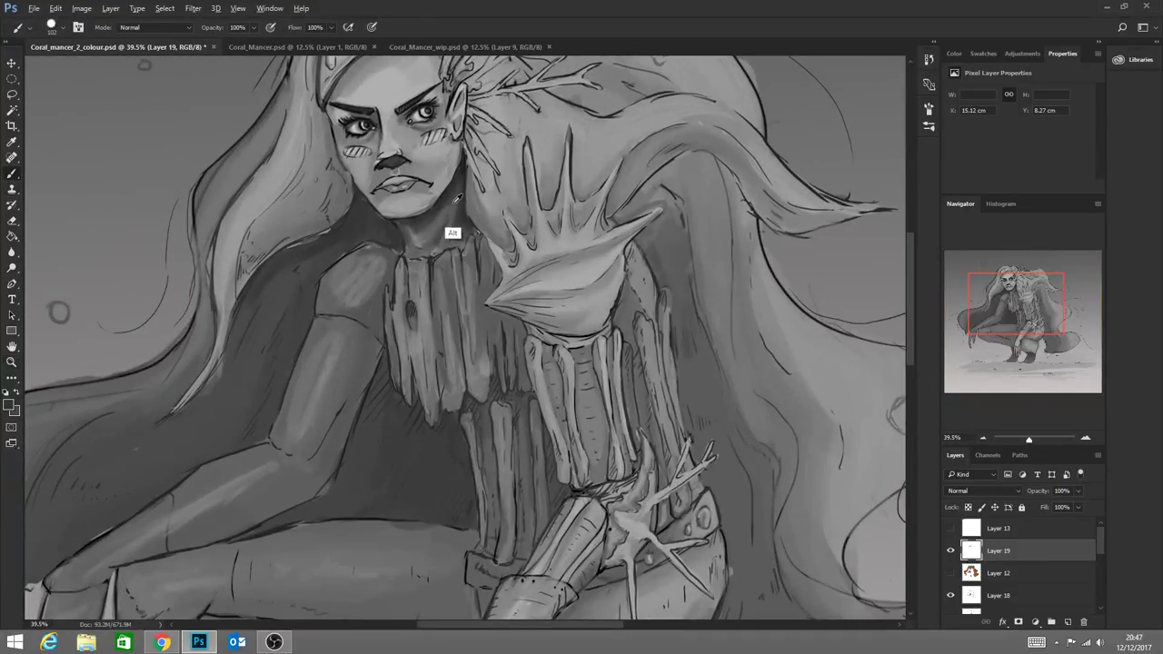
mouse_move(462, 169)
mouse_down()
mouse_move(432, 220)
mouse_move(462, 176)
mouse_move(455, 243)
mouse_move(462, 181)
mouse_move(475, 234)
mouse_up()
mouse_move(466, 156)
mouse_down()
mouse_move(456, 189)
mouse_move(465, 150)
mouse_move(445, 202)
mouse_move(410, 233)
mouse_move(460, 177)
mouse_move(433, 213)
mouse_up()
key(alt+Tab)
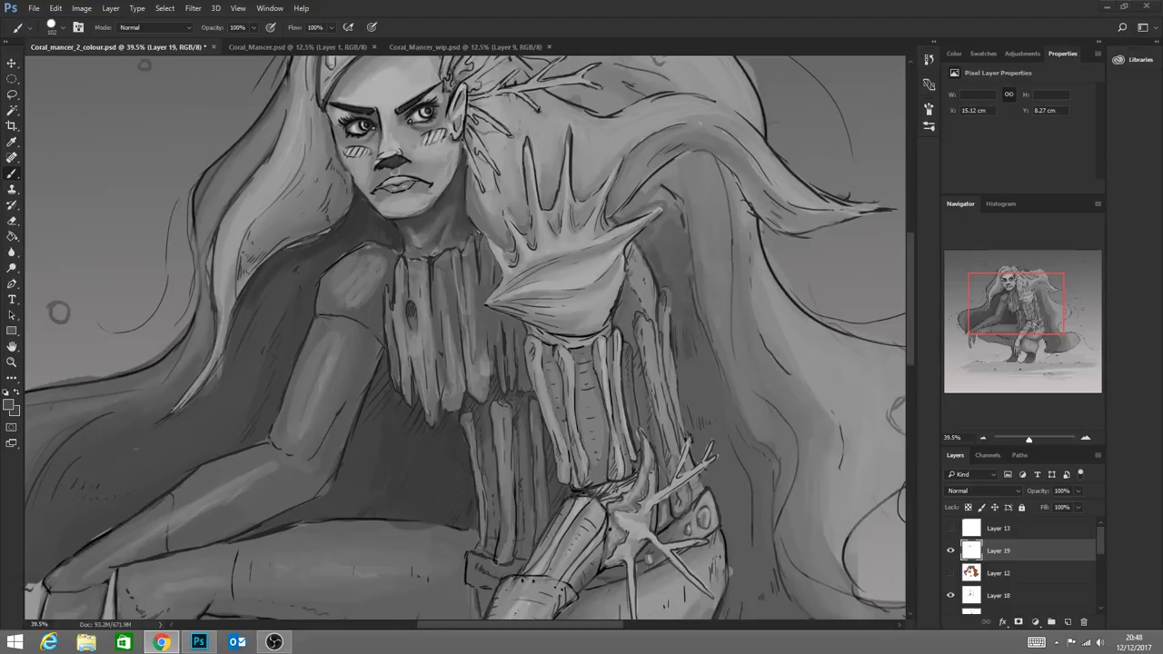
Smooth the light patch on the bare shoulder beside the collar with greys sampled from the shoulder
click(367, 290)
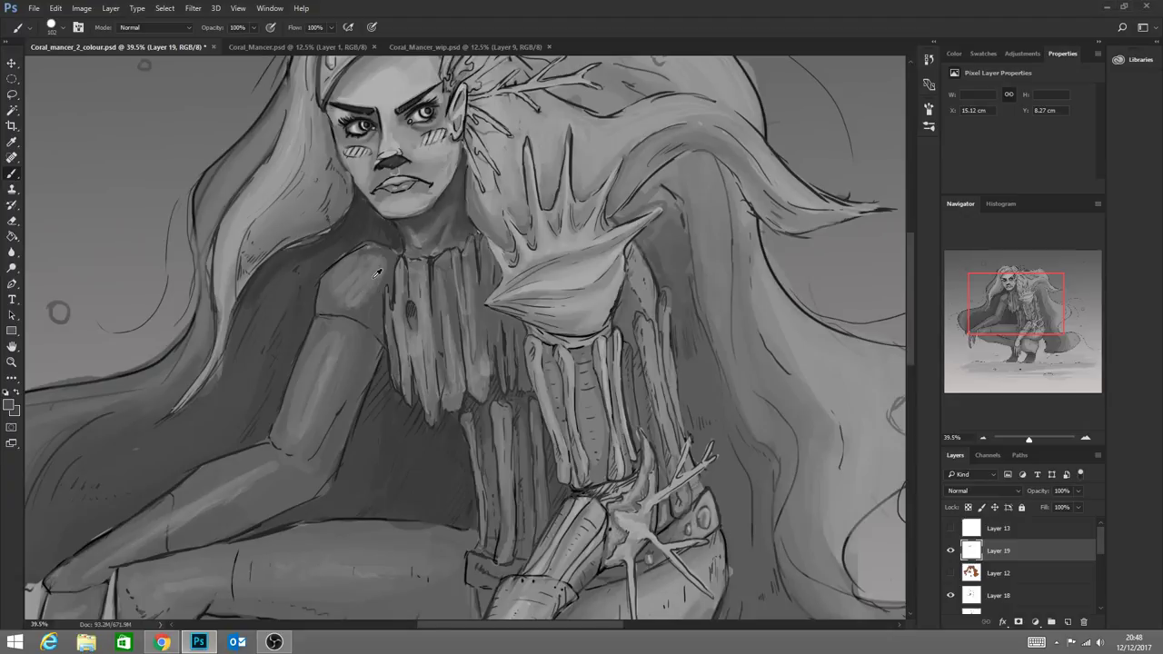
alt+click(376, 290)
drag(384, 270, 363, 306)
alt+click(368, 277)
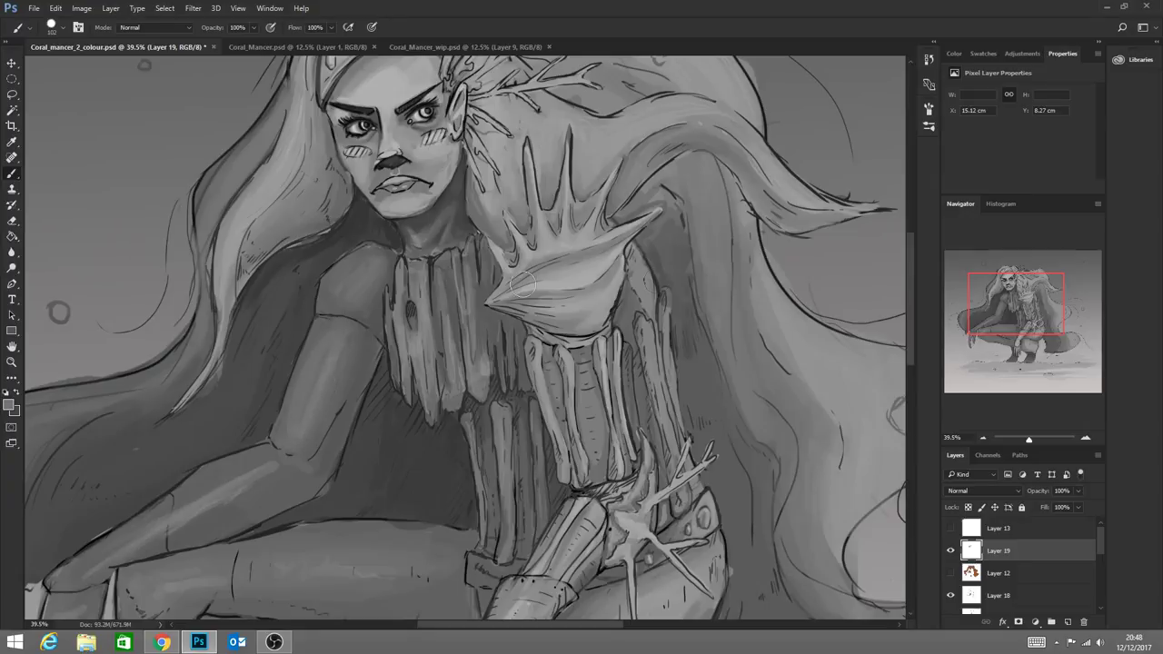
Soften the highlight along the forearm below the elbow with greys sampled from the arm
drag(535, 624, 493, 626)
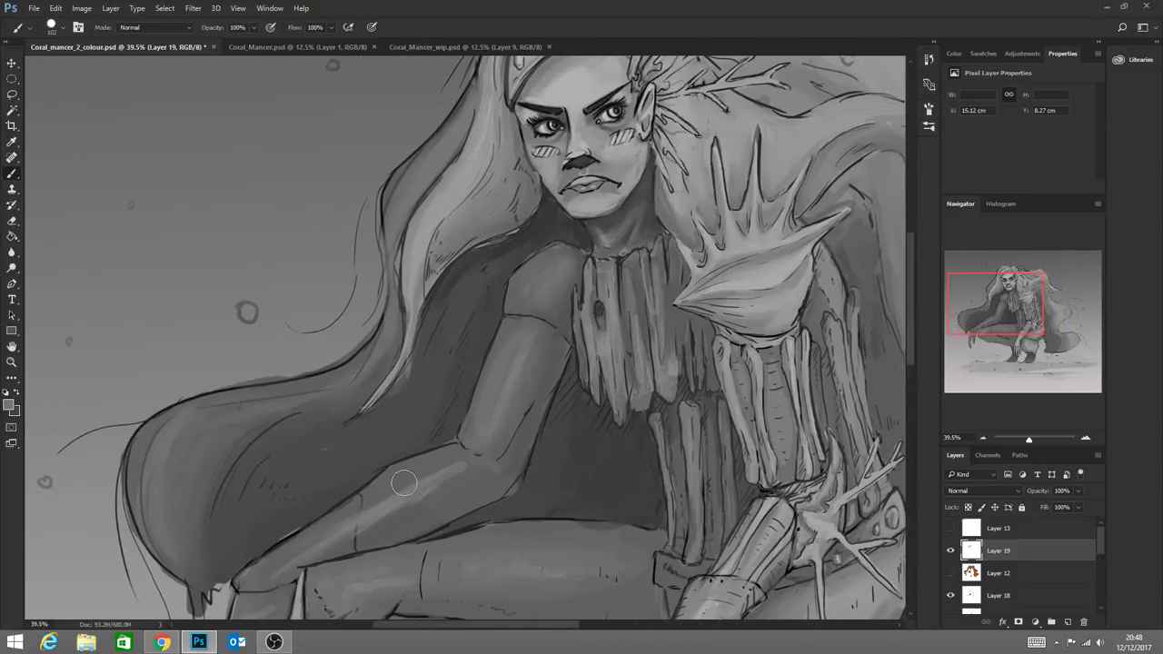
alt+click(424, 474)
alt+click(447, 460)
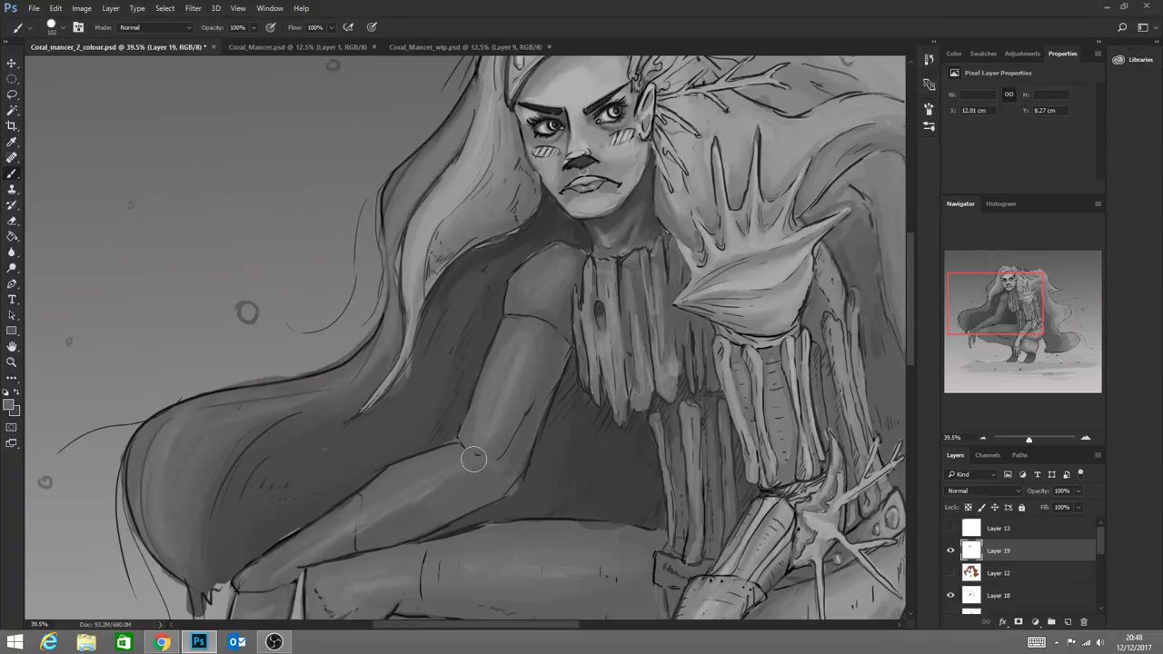
mouse_move(473, 460)
mouse_down()
mouse_move(321, 537)
mouse_move(433, 498)
mouse_move(317, 552)
mouse_move(366, 526)
mouse_move(327, 546)
mouse_move(379, 489)
mouse_up()
alt+click(494, 410)
Reduce the brush size to 34 px and paint along the lower forearm towards the wrist
click(64, 28)
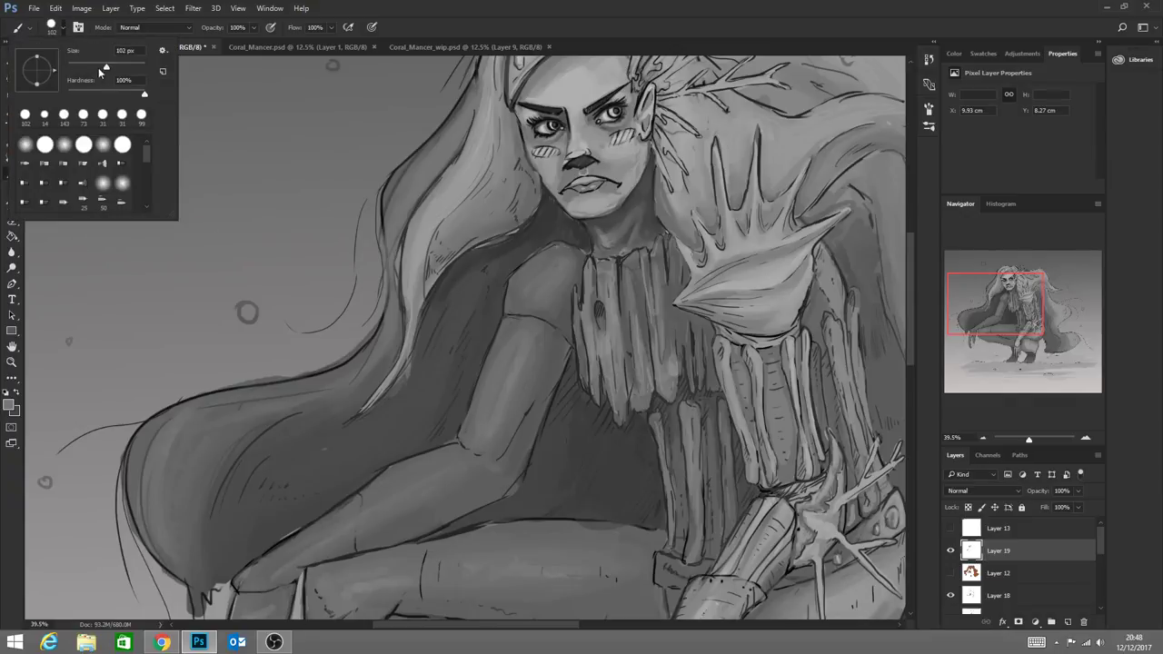
drag(102, 70, 85, 71)
key(Return)
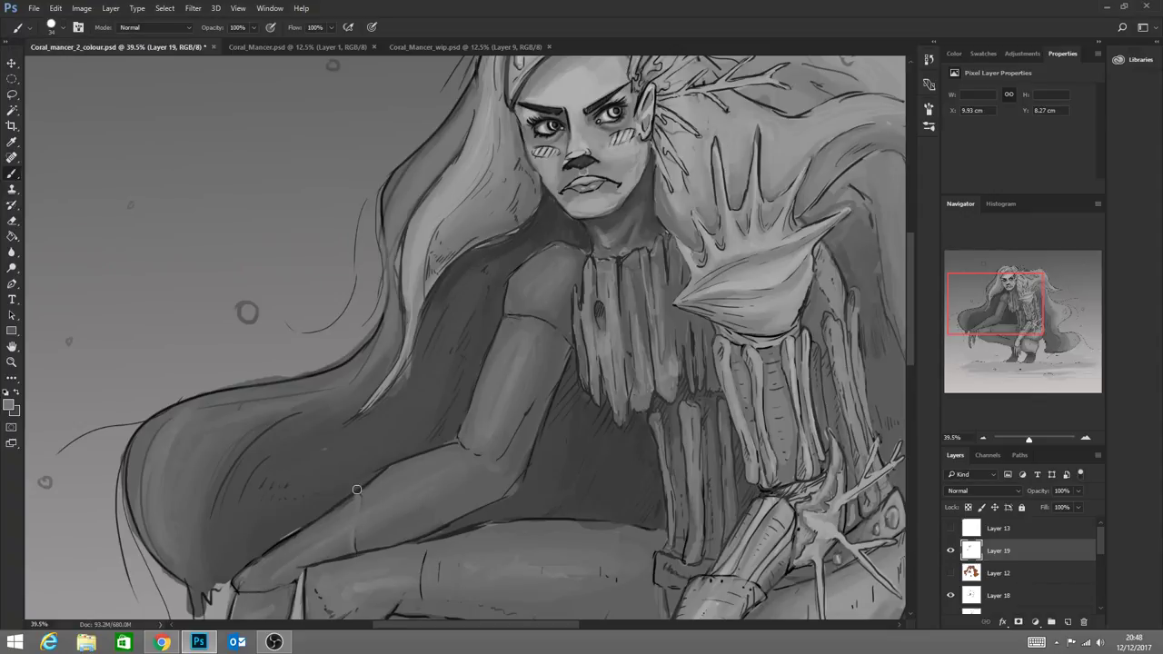
mouse_move(319, 556)
mouse_down()
mouse_move(264, 593)
mouse_move(241, 591)
mouse_up()
Refine the tapering tip of the light hair lock above the forearm with greys sampled from the hair
alt+click(303, 515)
drag(385, 400, 426, 326)
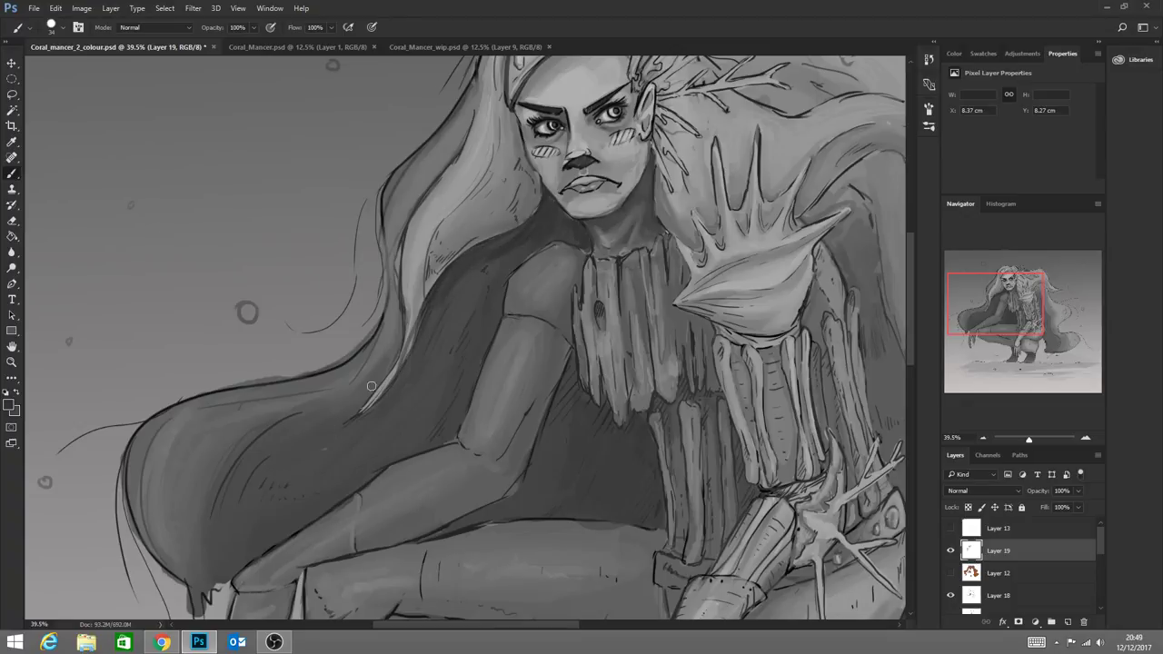
key(alt)
alt+click(410, 342)
drag(378, 388, 403, 358)
Brush sampled greys along the light hair lock's outer edge and the upper strands beside the face
alt+click(401, 234)
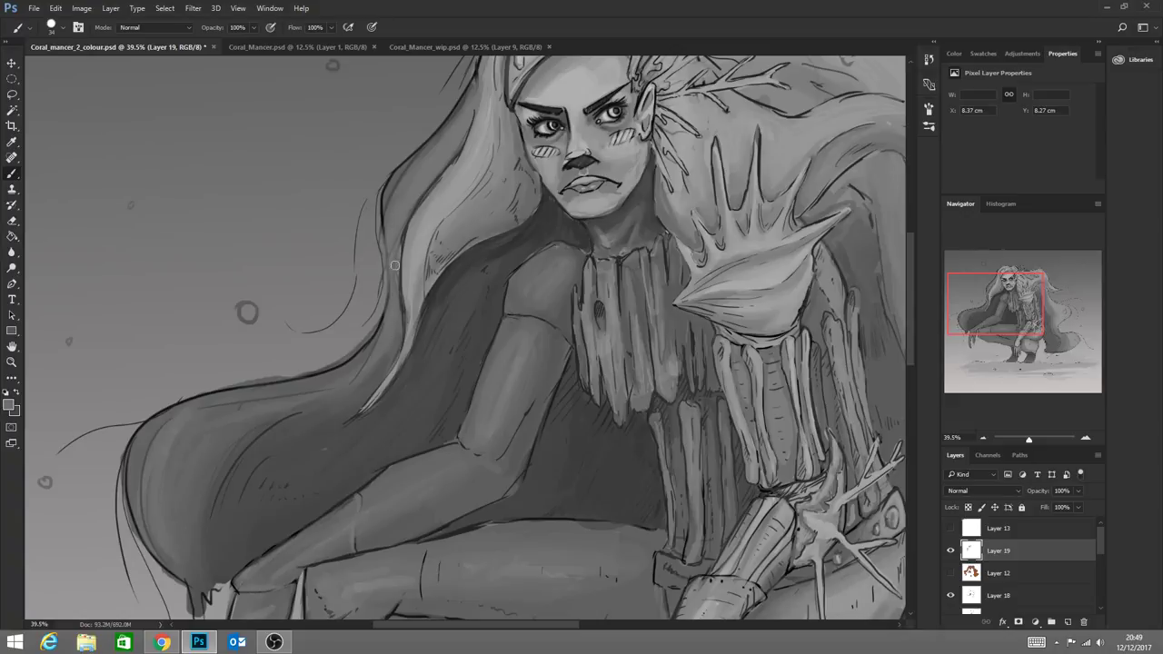
drag(400, 256, 396, 304)
alt+click(475, 110)
drag(483, 72, 460, 150)
drag(480, 70, 465, 139)
alt+click(470, 111)
Review the whole painting and the other open Coral_Mancer documents, and save Coral_mancer_2_colour.psd
key(z)
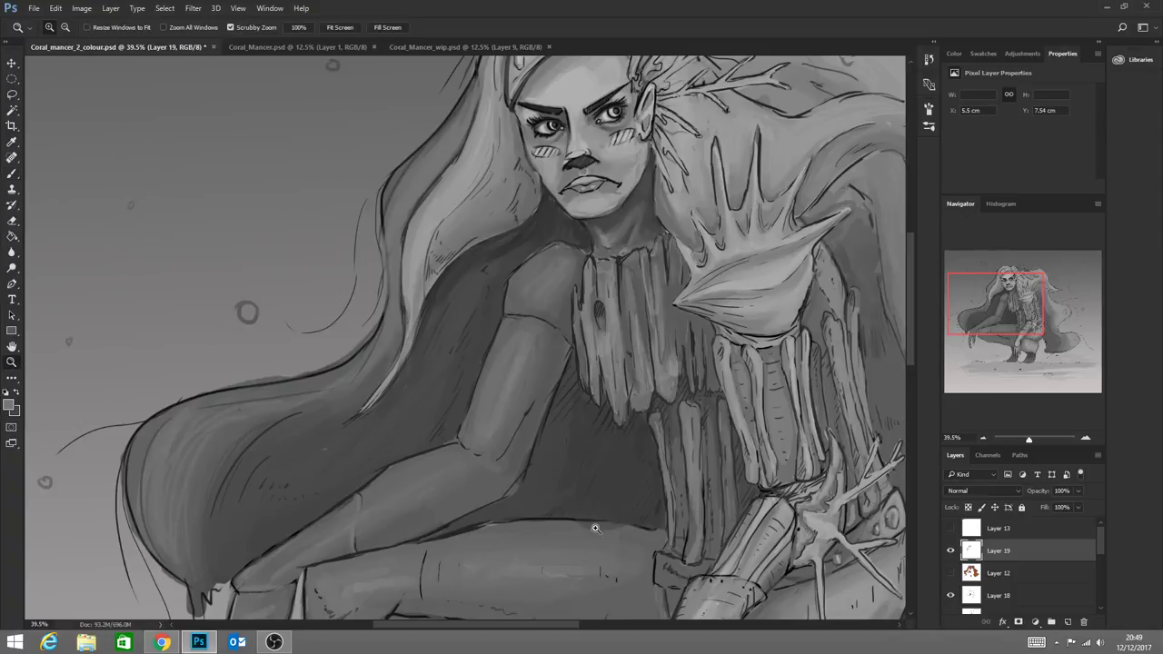
drag(596, 529, 493, 507)
drag(542, 473, 538, 346)
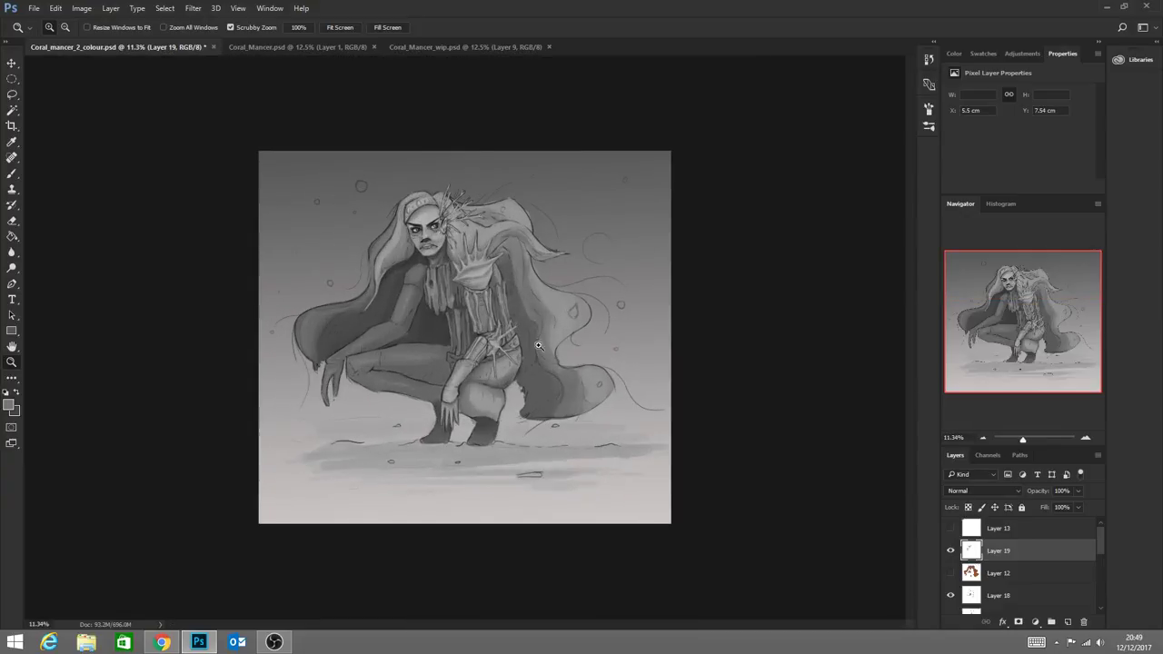
click(313, 44)
click(400, 47)
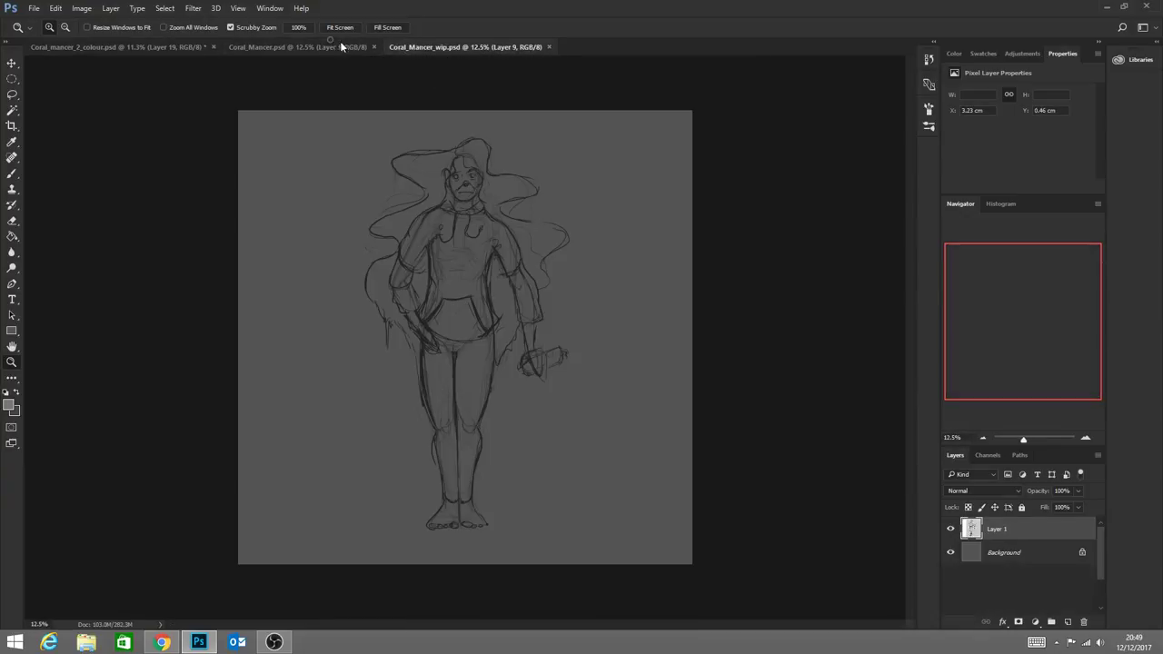
click(341, 45)
click(106, 46)
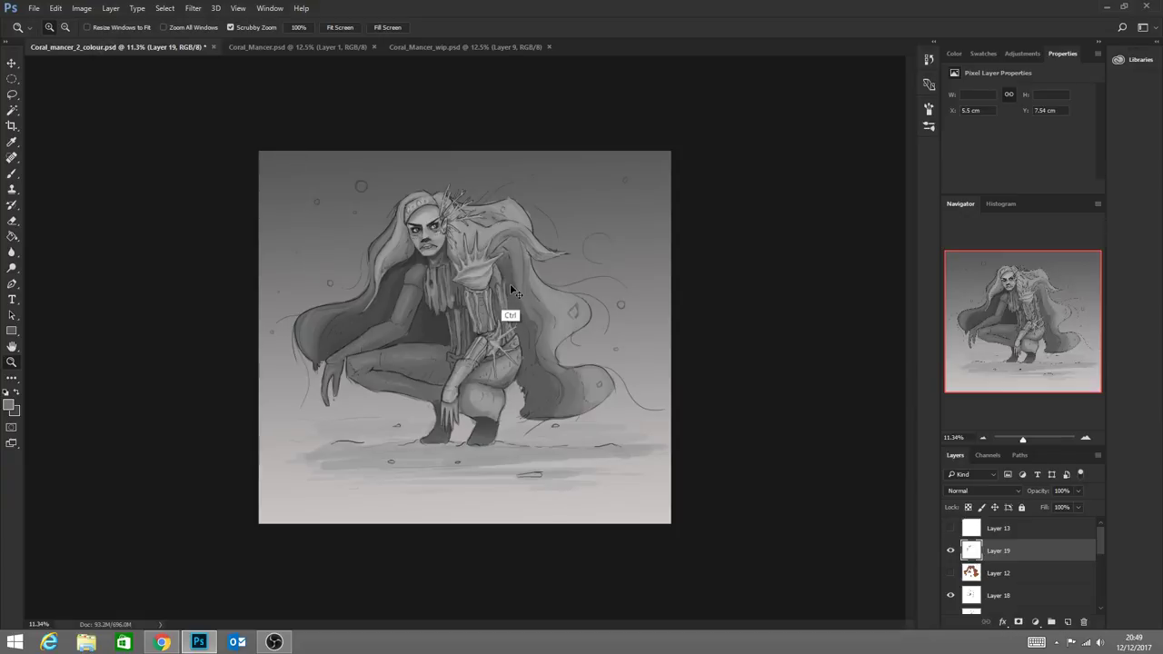
key(ctrl+s)
click(33, 8)
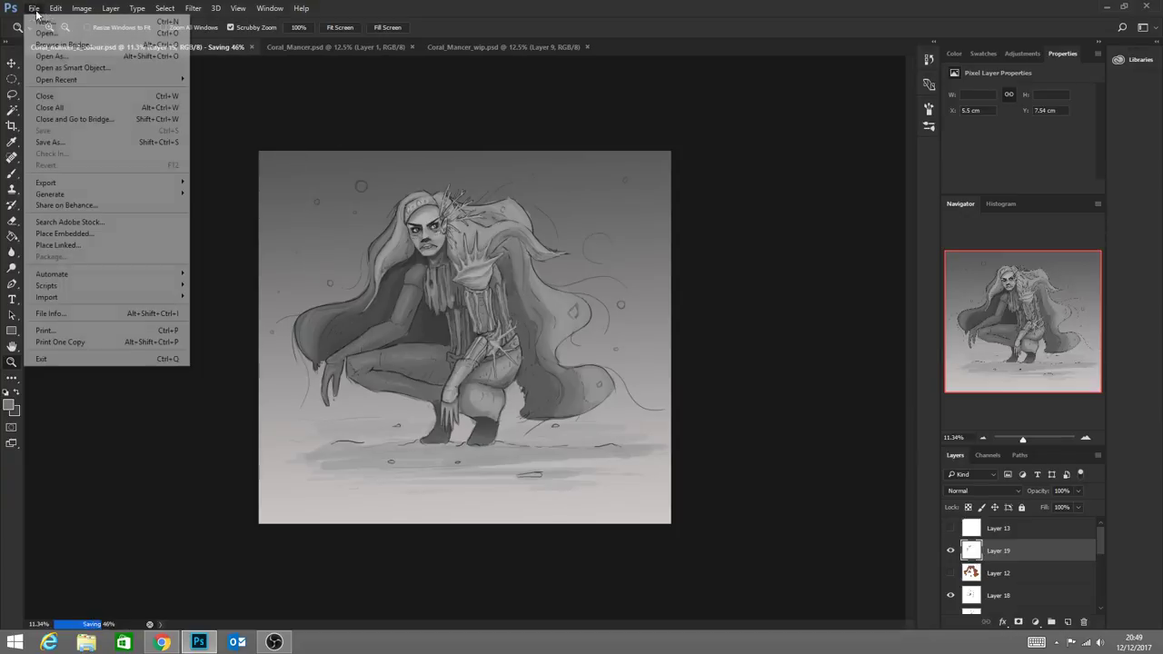
mouse_move(55, 8)
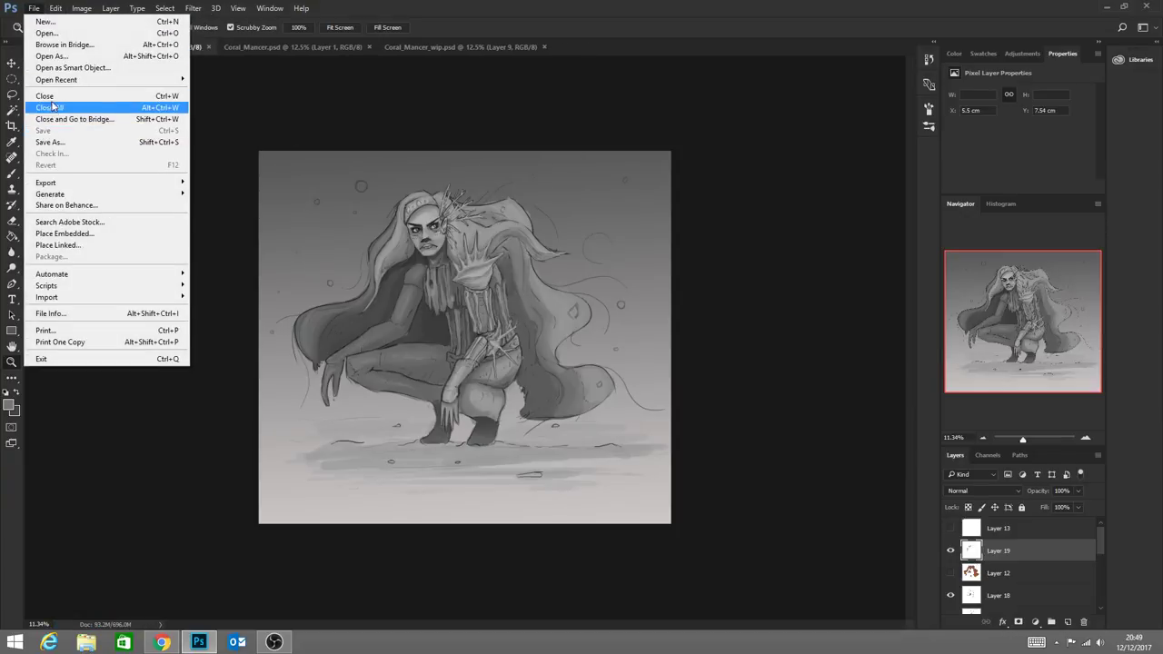
click(47, 33)
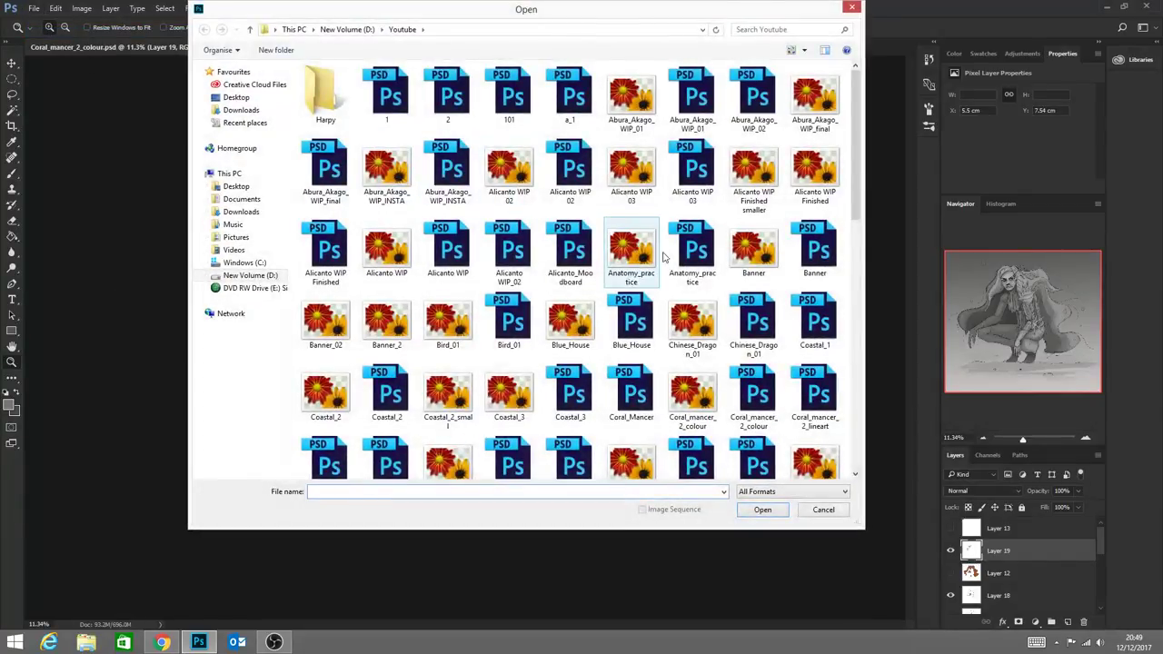
drag(854, 186, 853, 230)
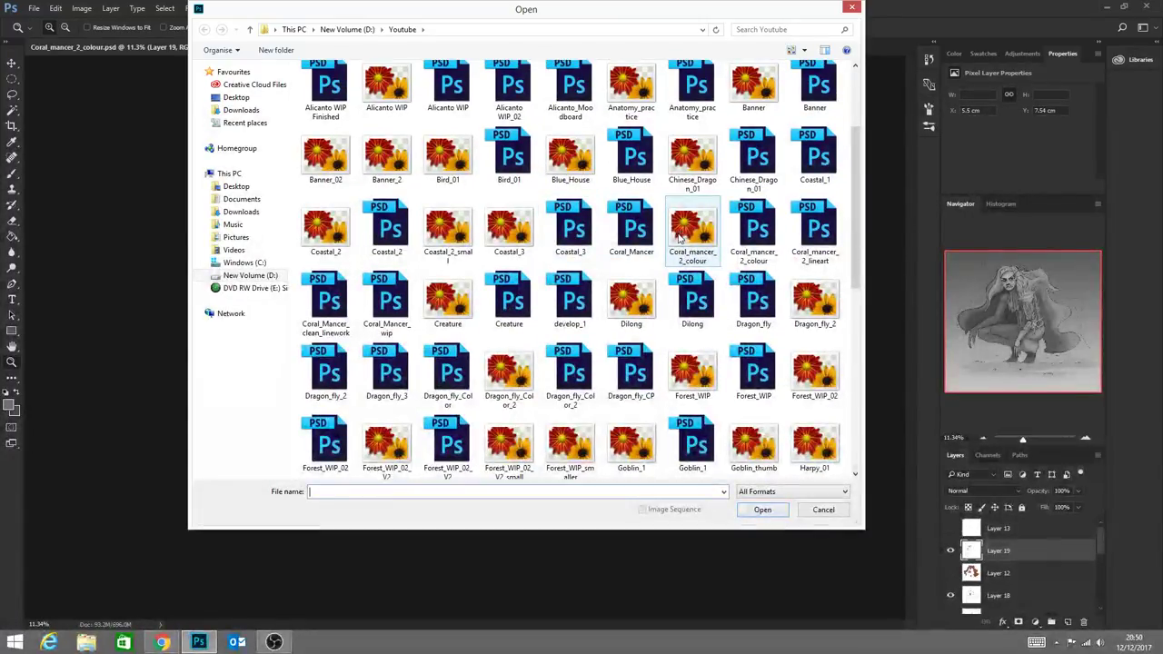
double_click(436, 231)
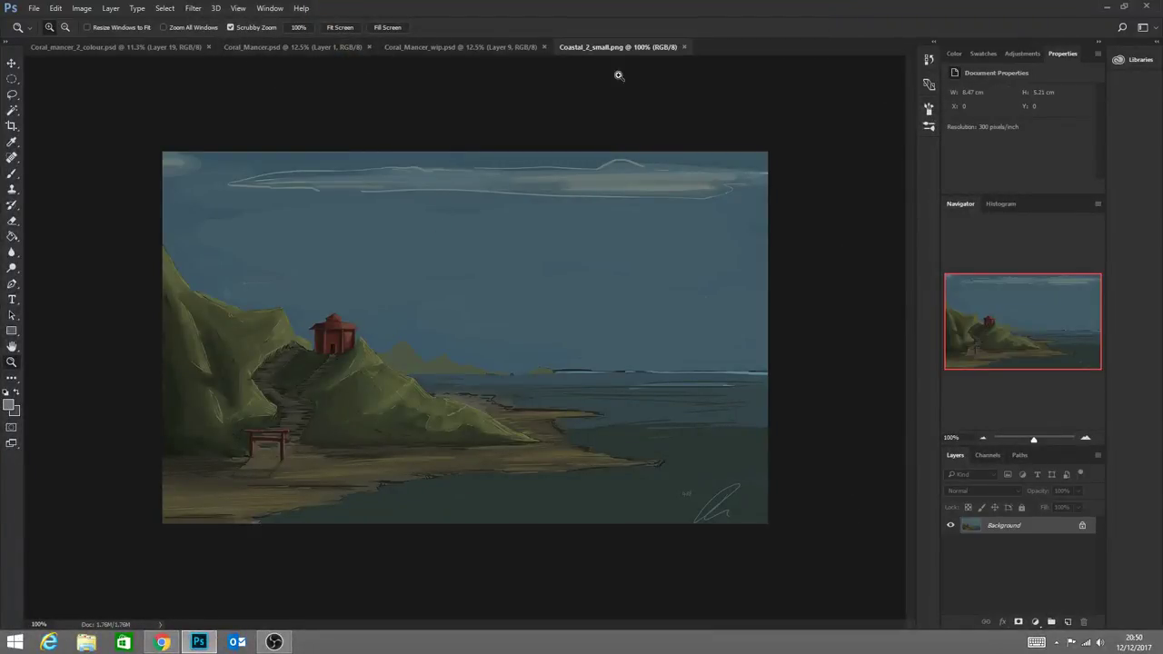
click(683, 47)
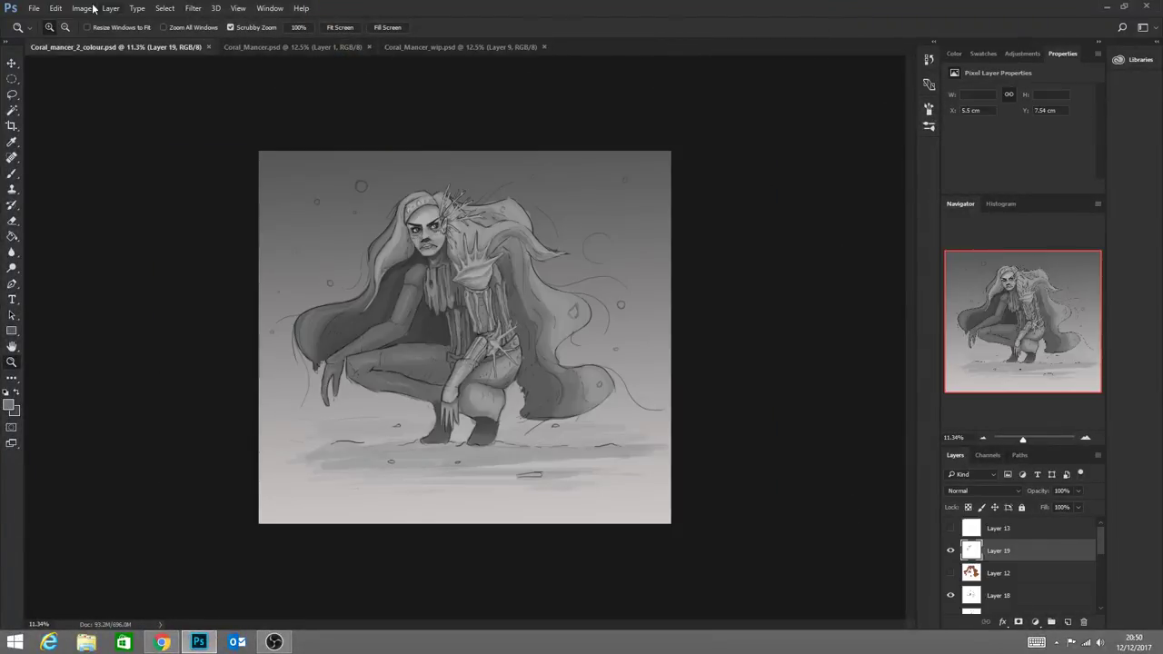
Open the earlier exported image Coral_mancer_2_colour.png from the Youtube folder
click(35, 9)
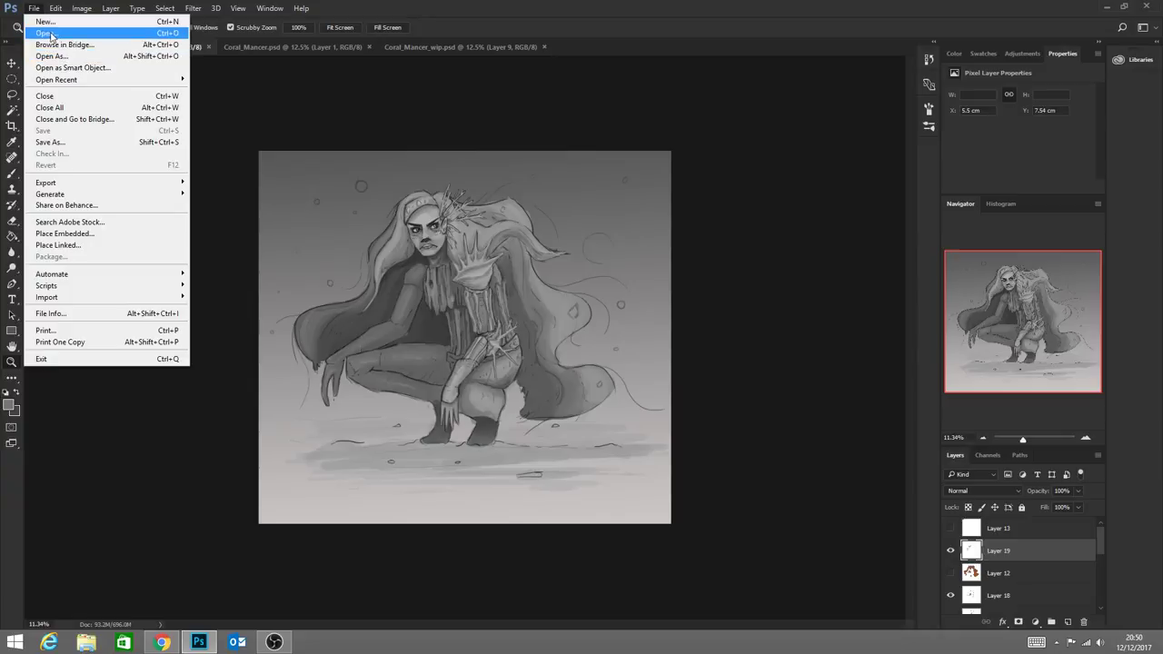
click(47, 36)
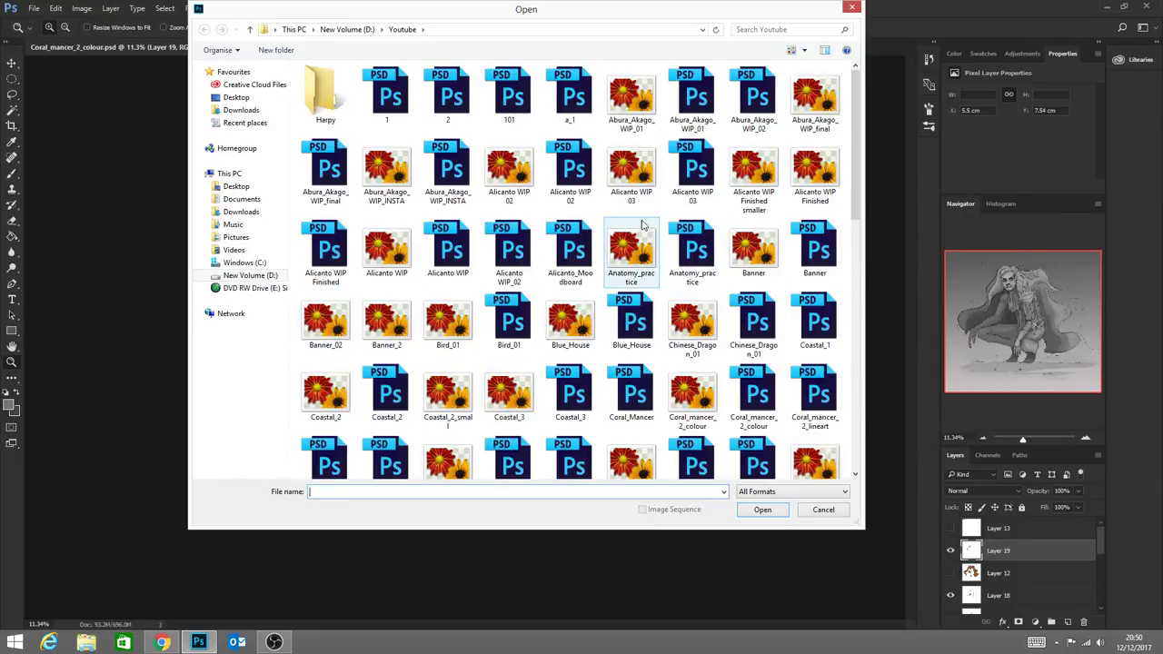
double_click(700, 400)
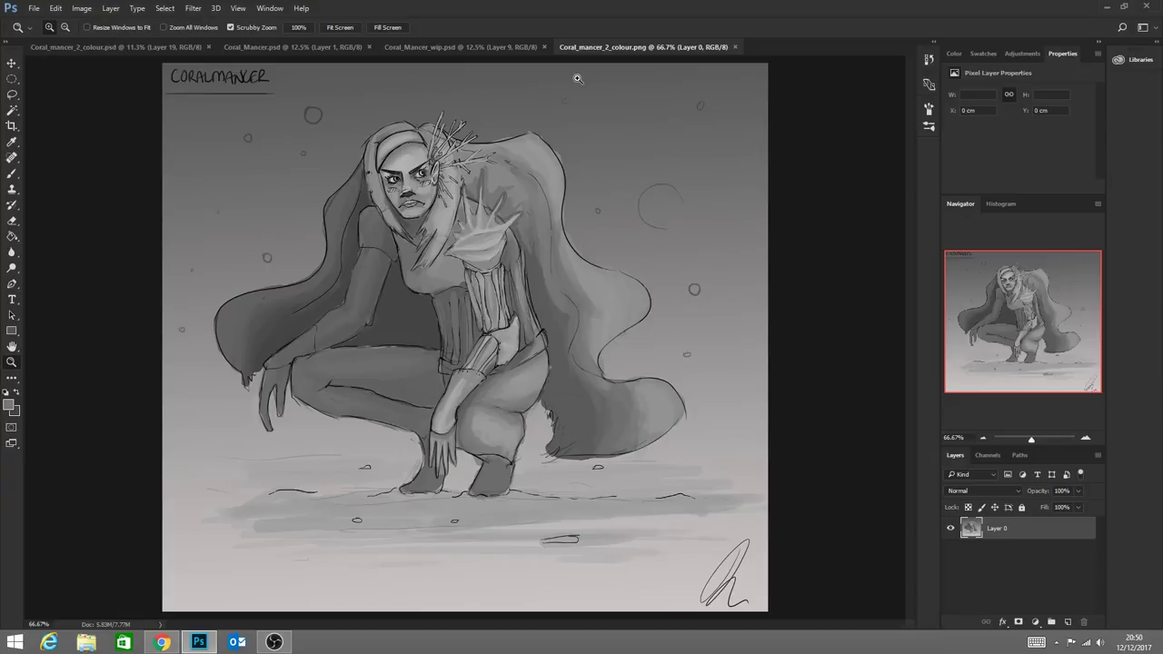
Compare the current painting in Coral_mancer_2_colour.psd with the earlier Coral_mancer_2_colour.png version
click(470, 51)
click(304, 47)
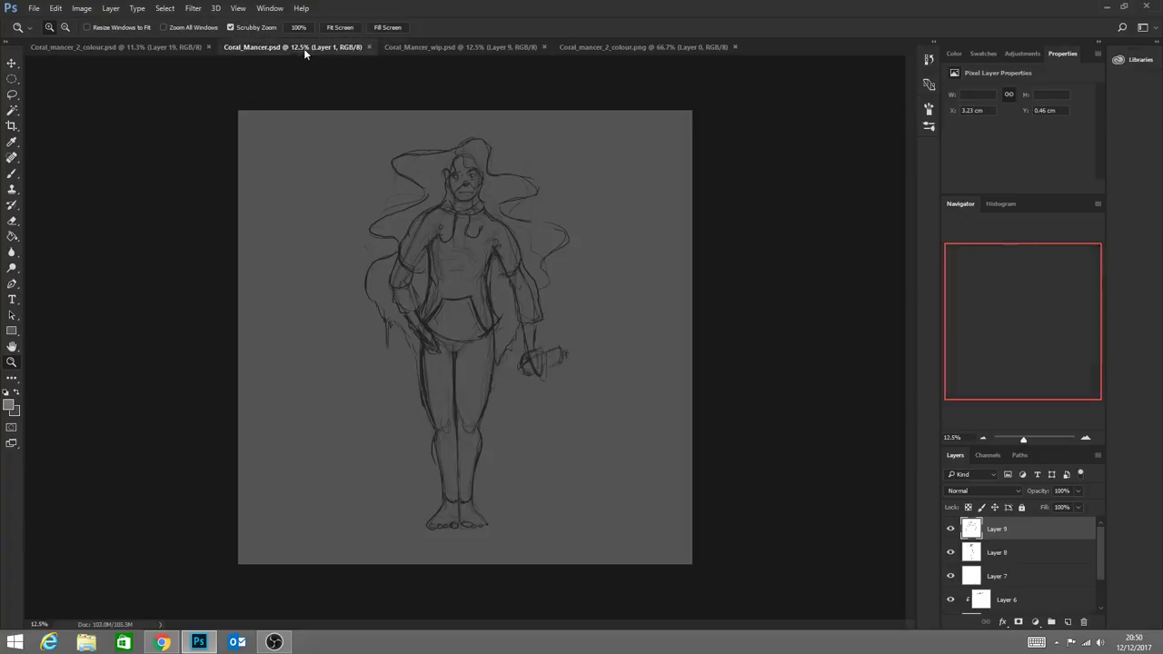
click(158, 47)
scroll(572, 295, up, 2)
scroll(566, 252, down, 3)
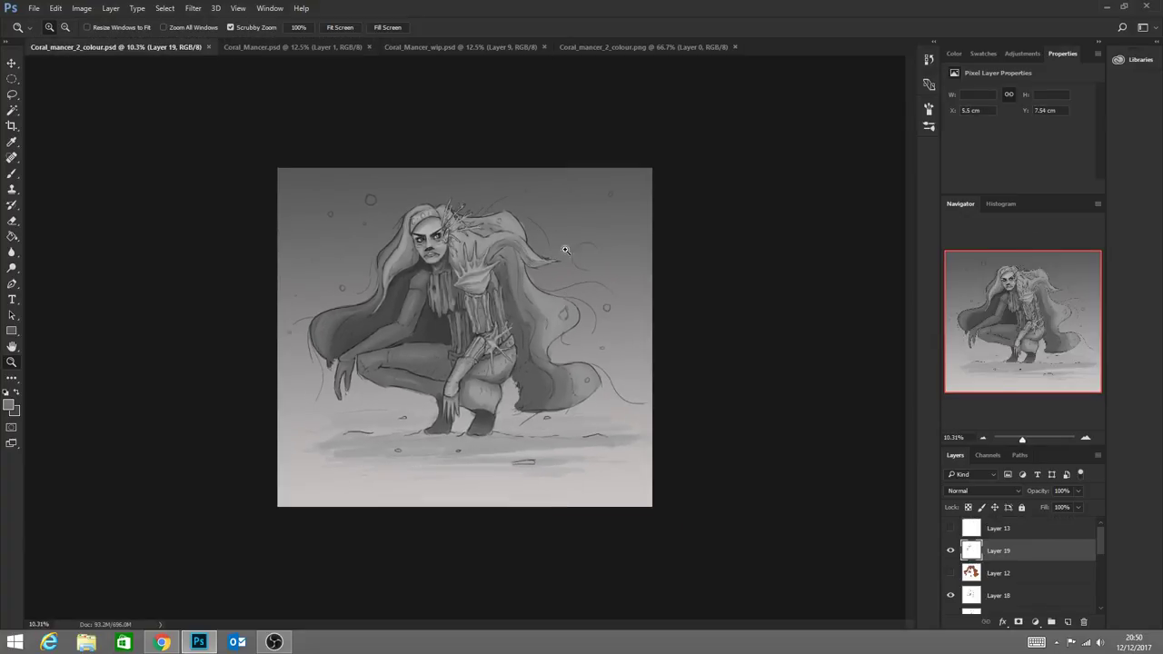
click(649, 47)
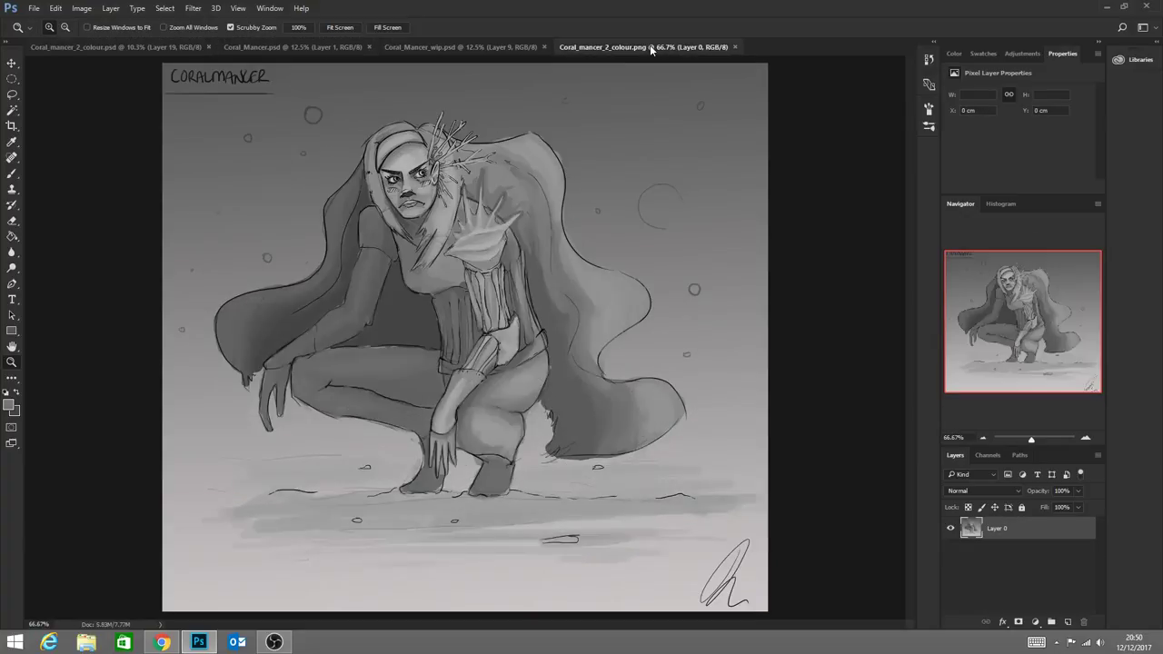
click(86, 46)
scroll(382, 285, up, 2)
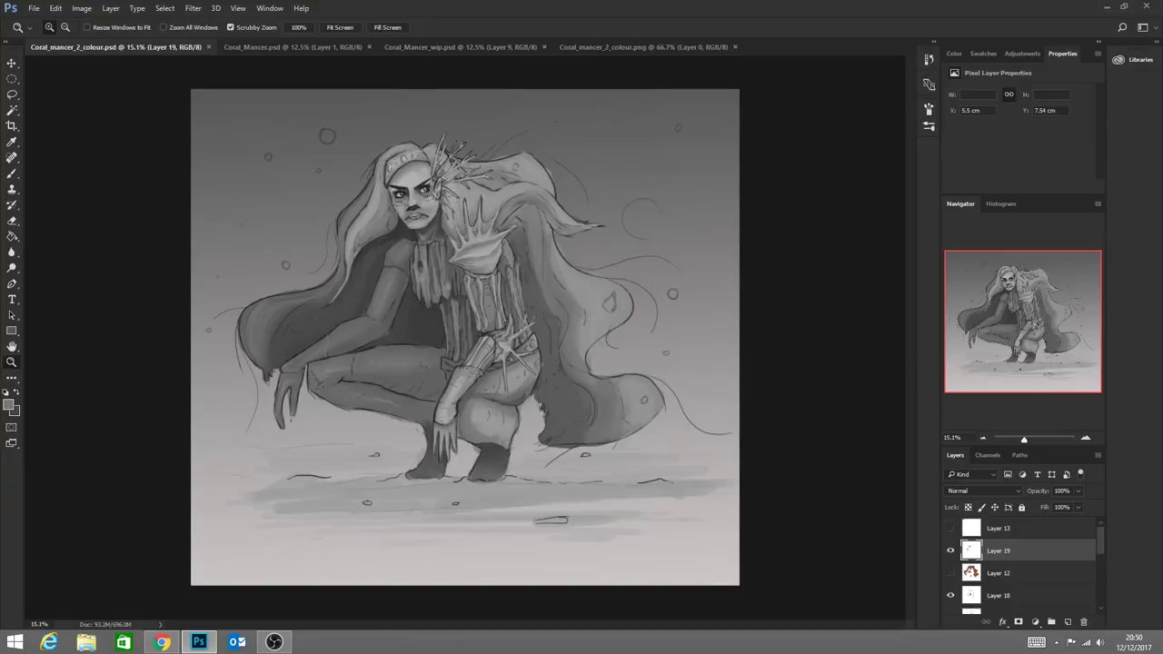
Set the foreground colour to dark grey #424242 and brush it into the shadow between the arm and torso
drag(411, 311, 453, 352)
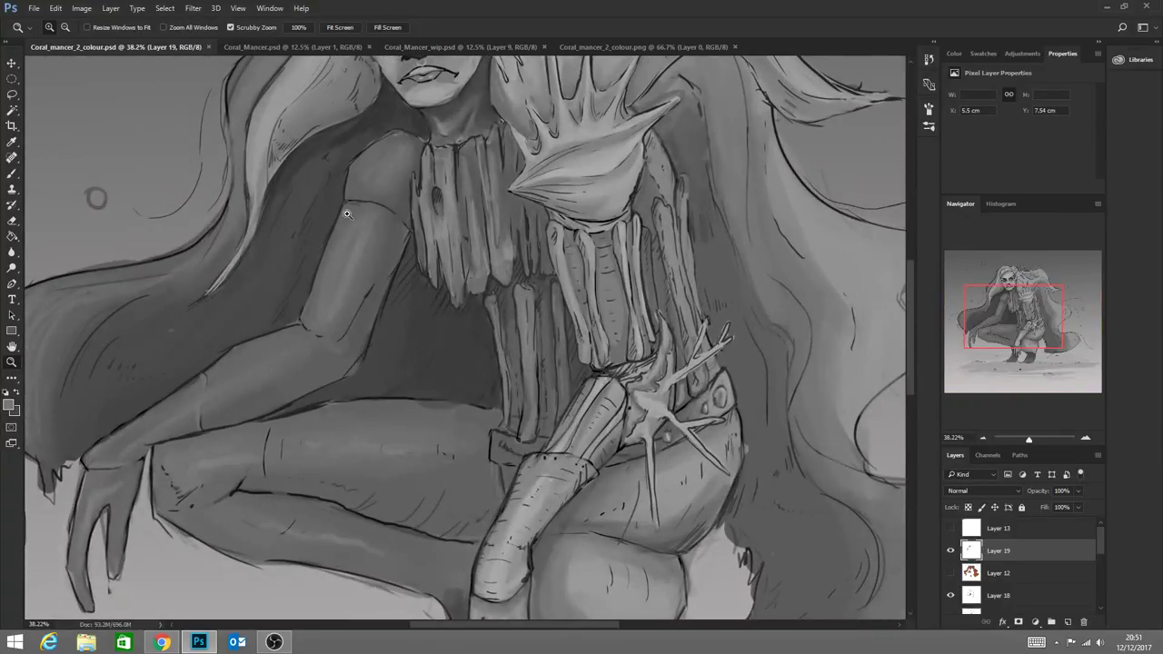
click(10, 173)
click(8, 405)
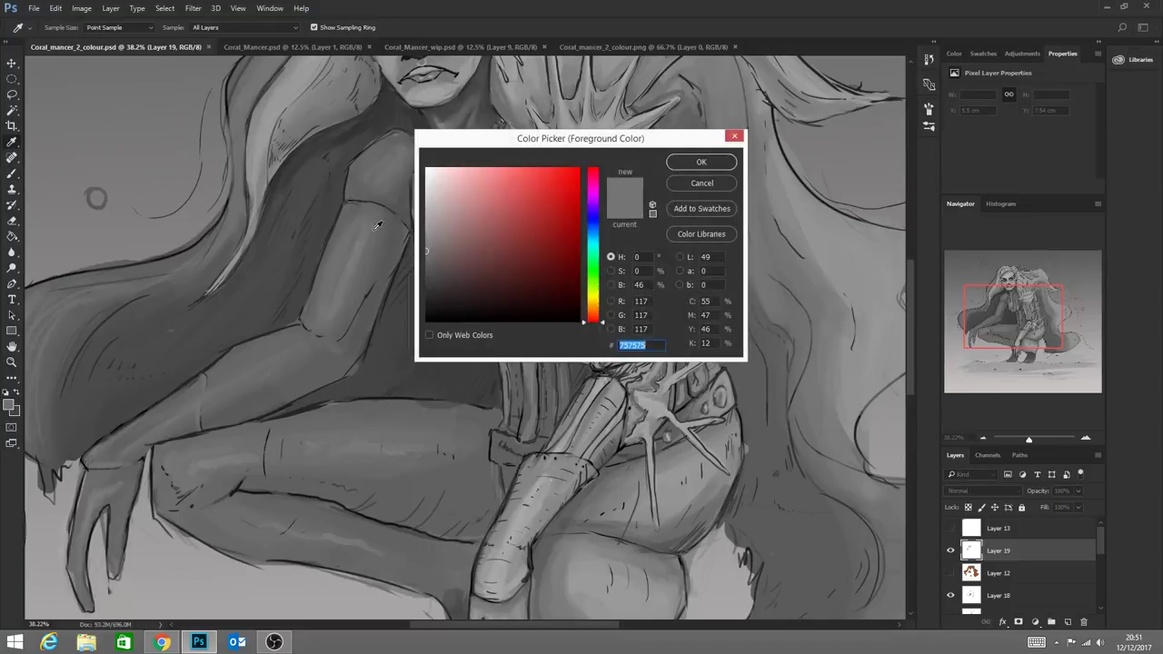
click(425, 280)
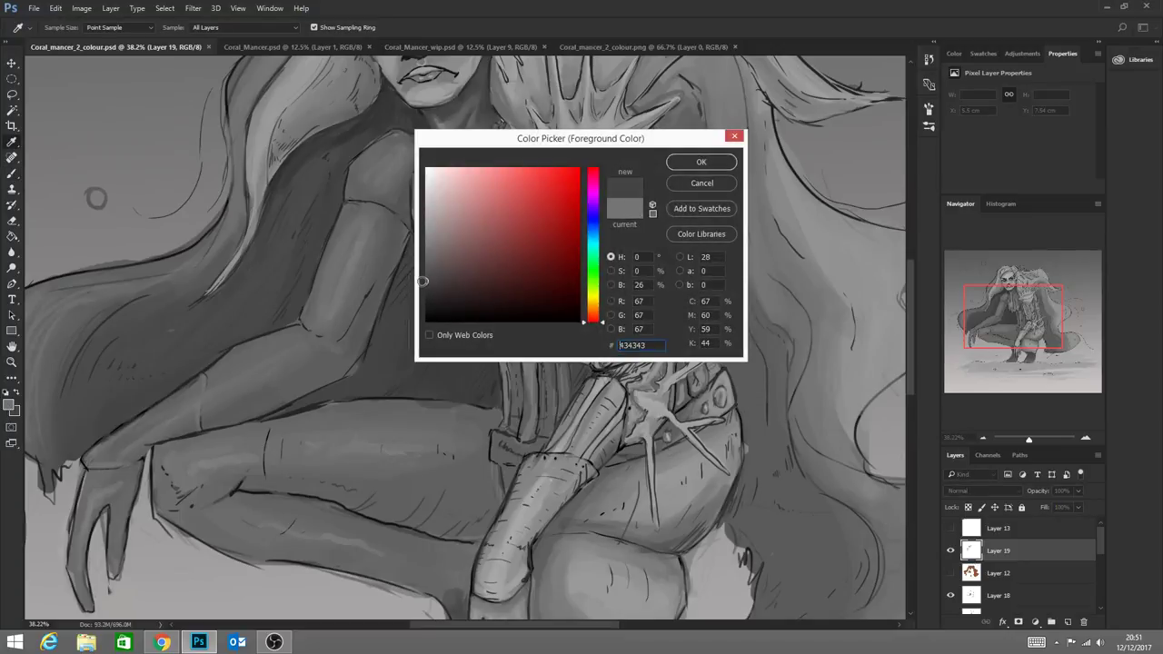
click(700, 161)
drag(413, 288, 414, 297)
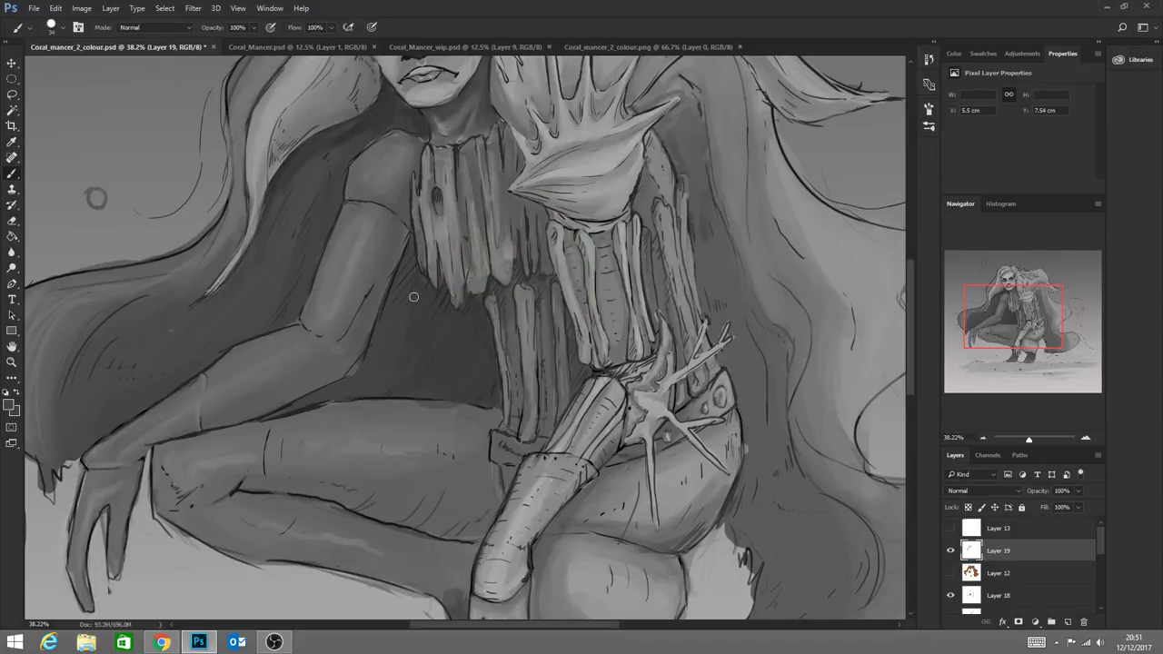
Set the foreground colour to a grey darker than #424242 and brush it into the torso shadow below the chest plates
click(8, 406)
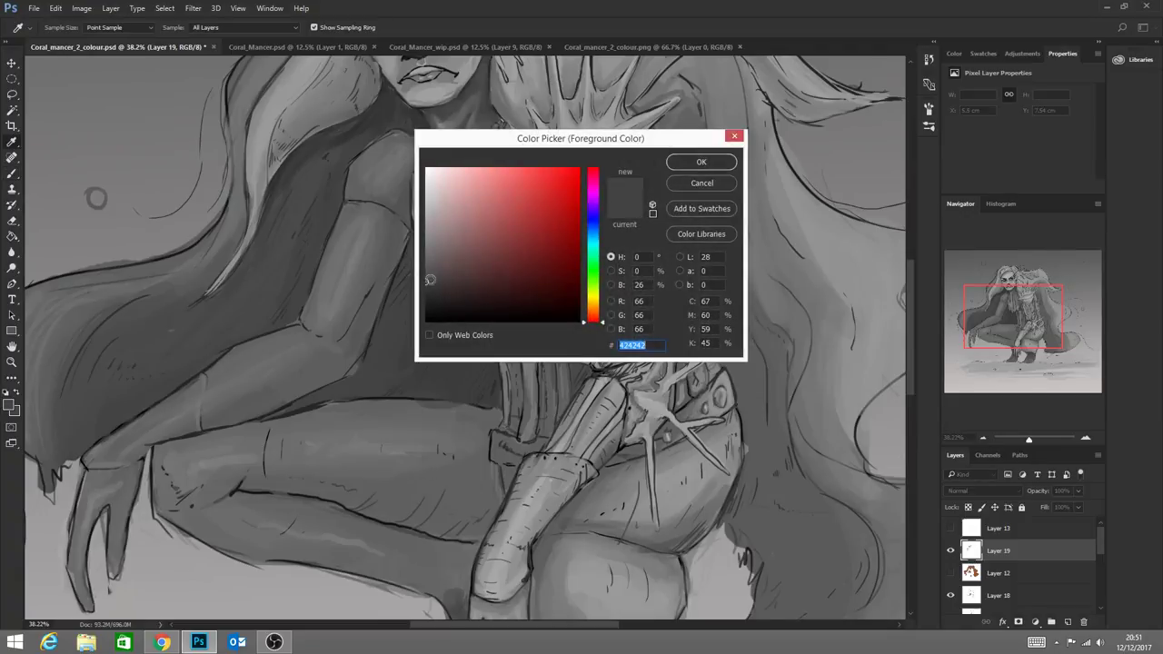
click(426, 295)
click(698, 163)
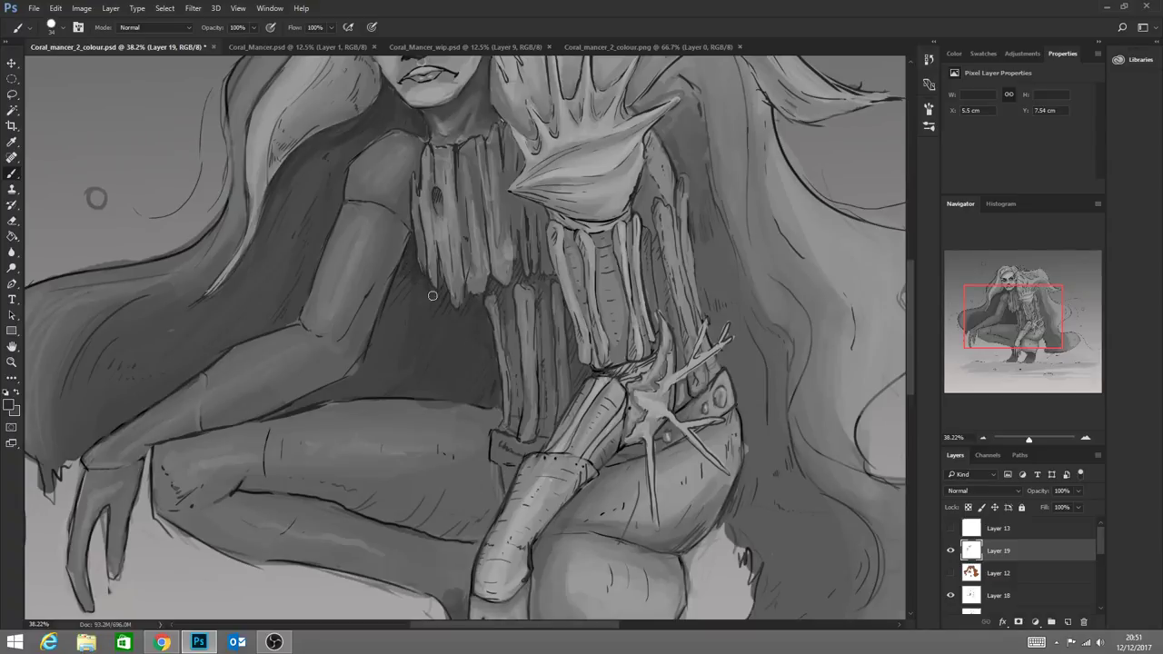
drag(443, 272, 440, 293)
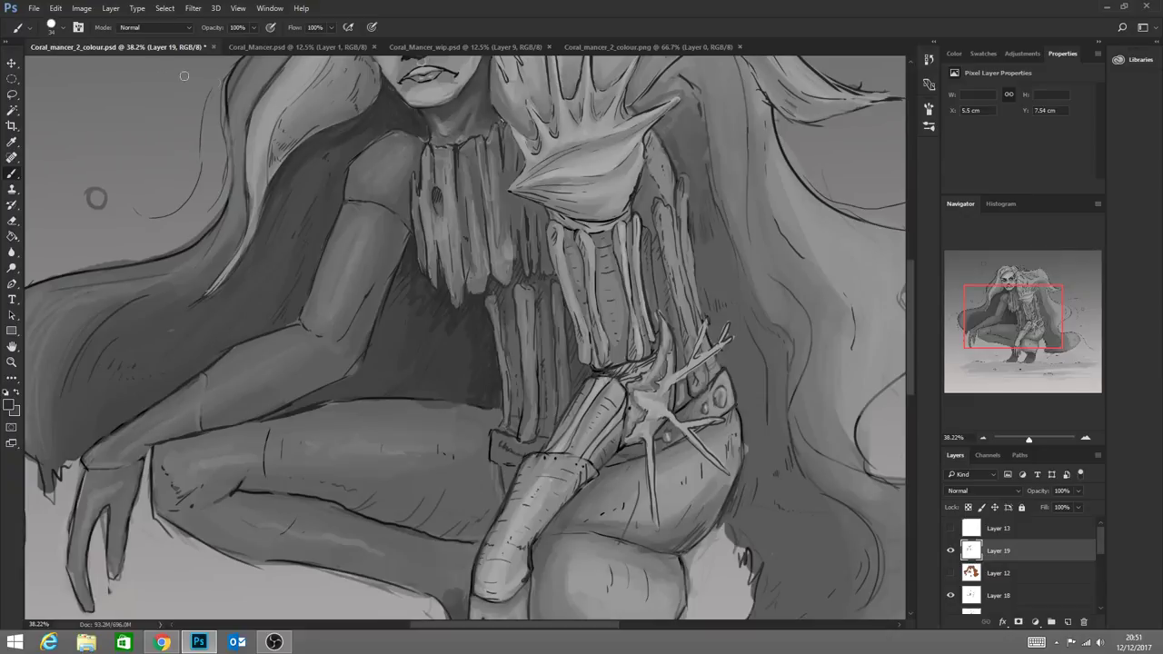
Turn on the brush's Transfer option, enlarge the brush to 180 px and blend the dark shadow between the arm and torso
click(79, 27)
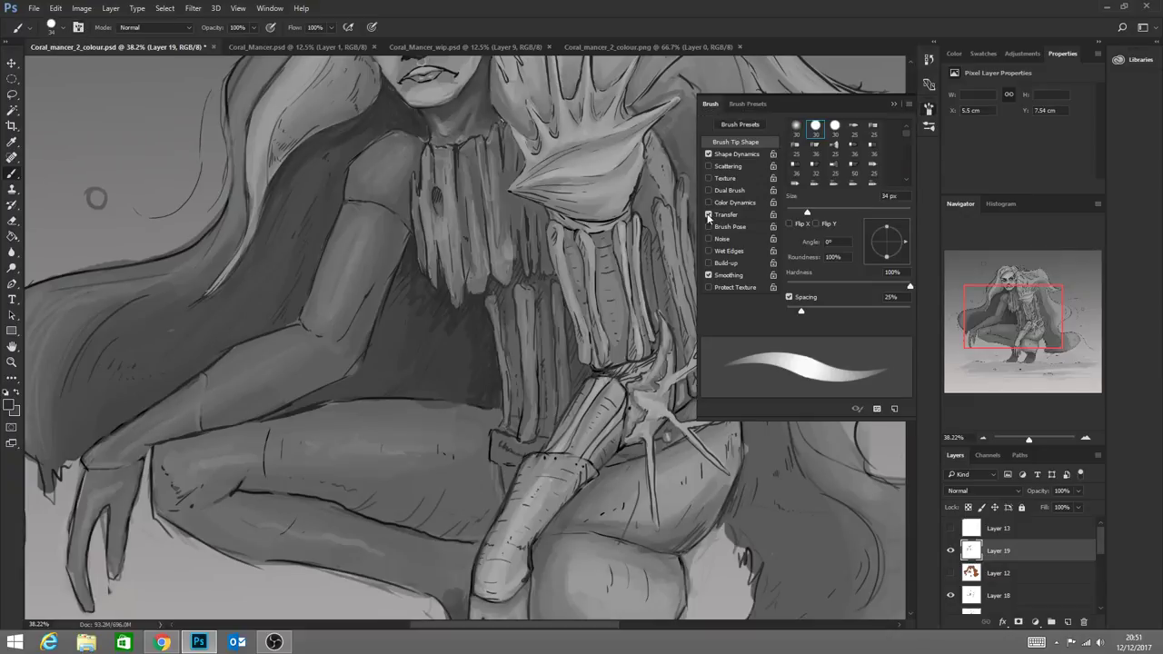
click(895, 106)
click(61, 27)
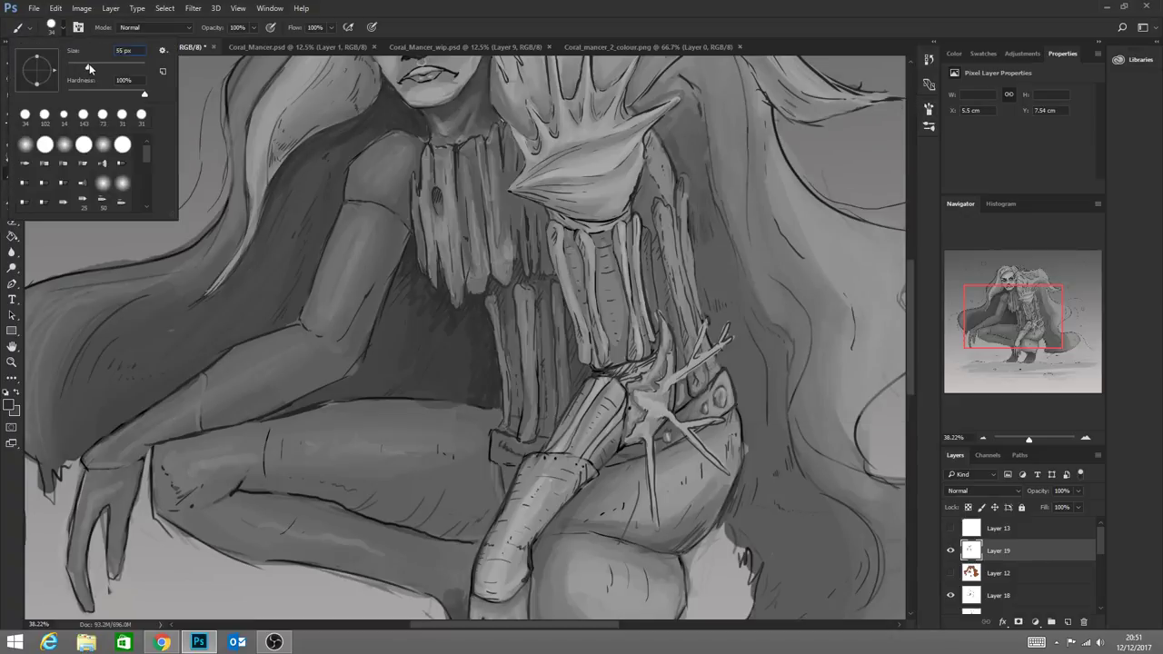
drag(88, 69, 117, 68)
click(428, 294)
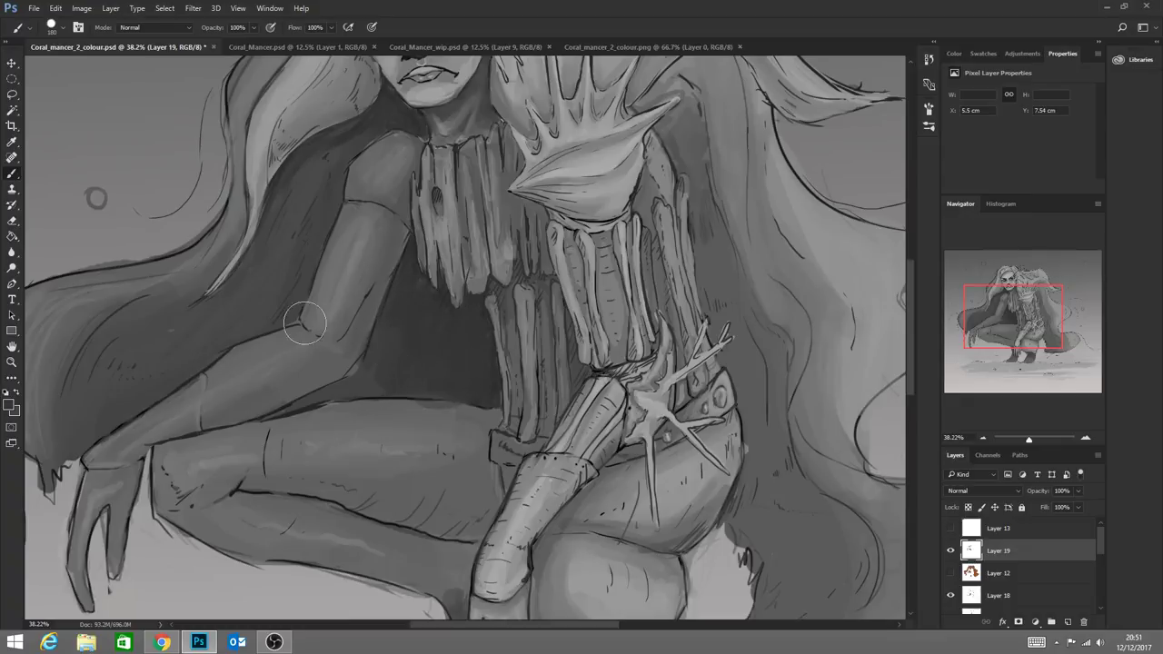
Check the overall values of the whole figure at reduced size and look closely at the face
click(13, 362)
drag(492, 419, 465, 322)
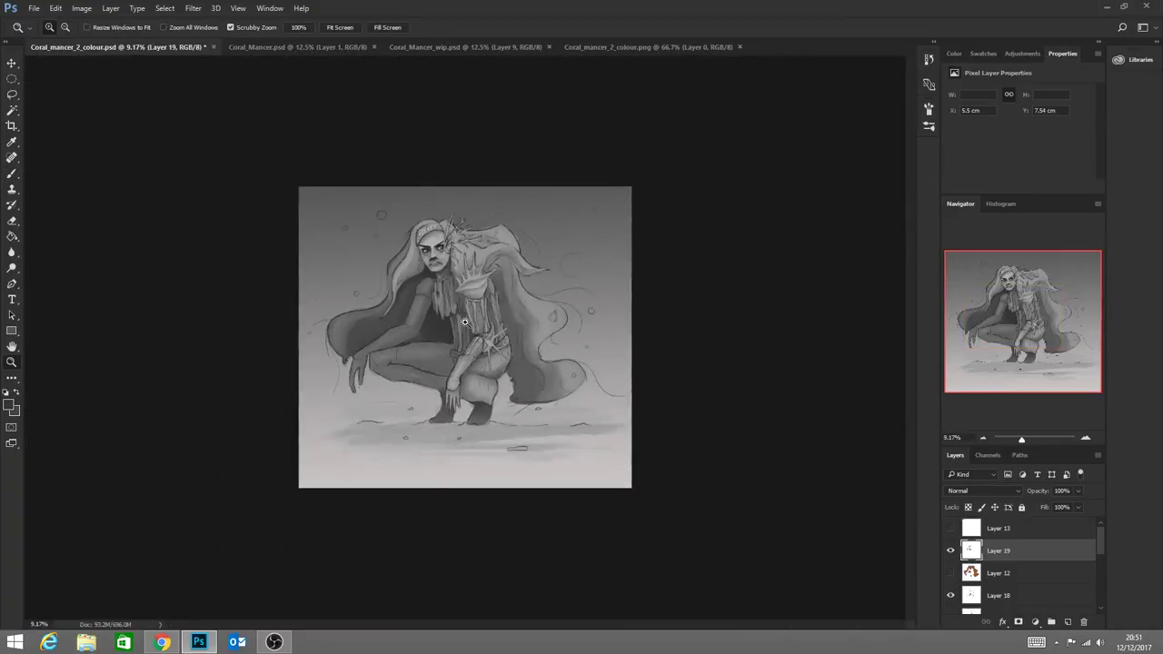
mouse_move(547, 422)
mouse_down()
mouse_move(509, 432)
mouse_move(510, 484)
mouse_up()
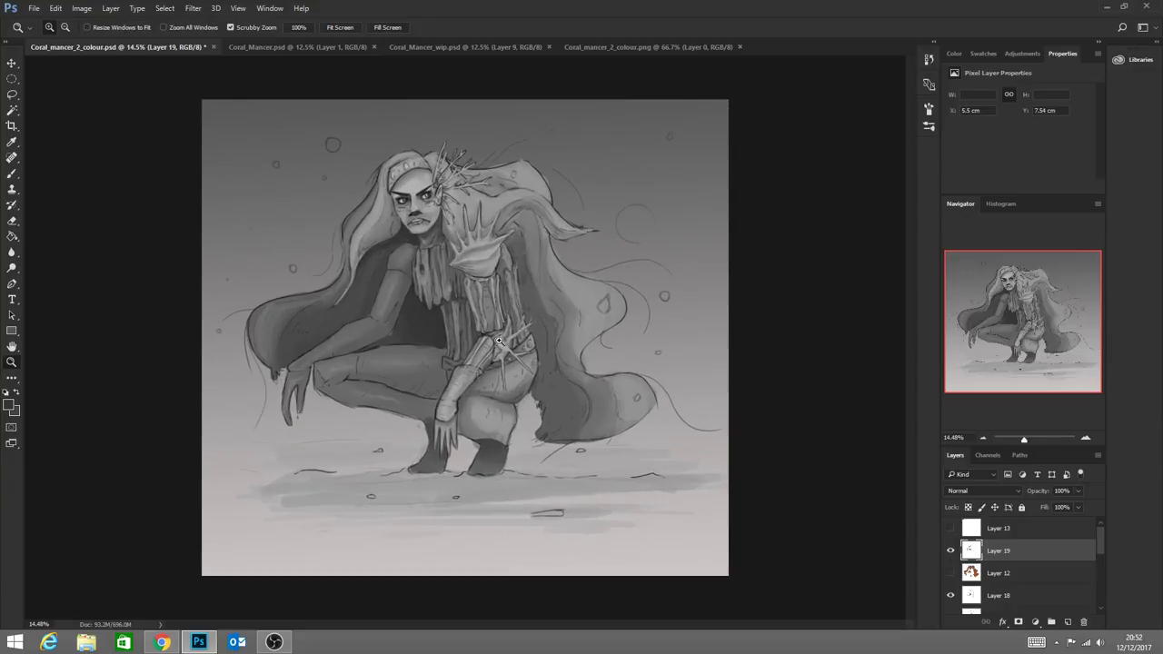
drag(398, 349, 434, 383)
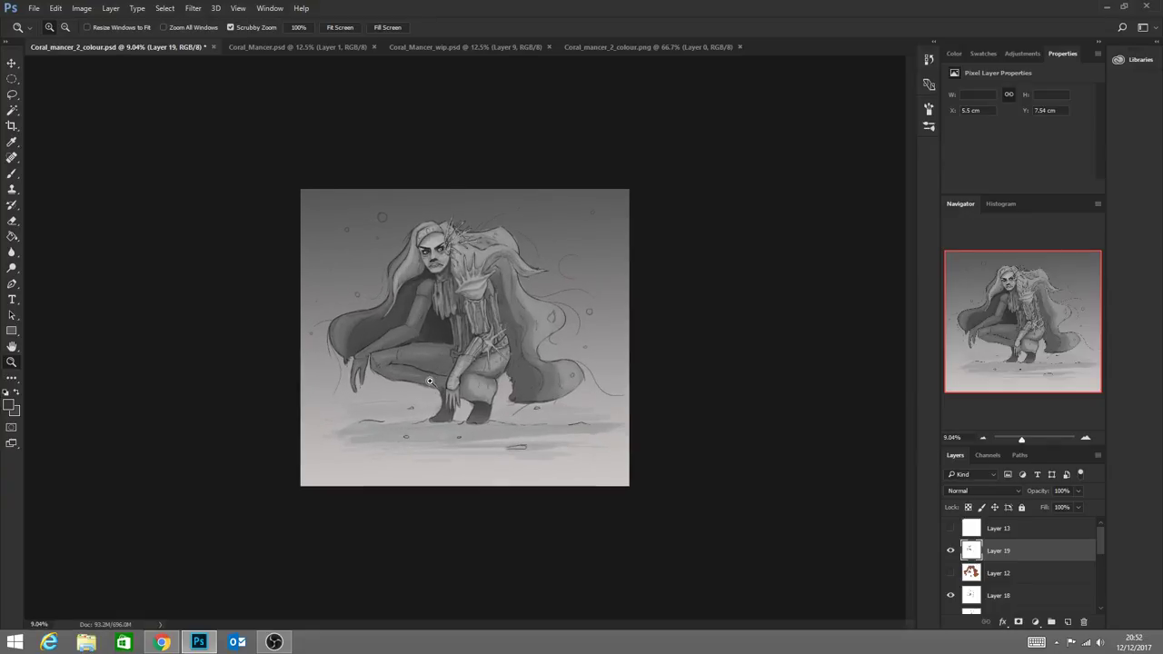
drag(420, 284, 472, 332)
drag(498, 207, 448, 168)
Reduce the brush to 56 px, sample a mid grey from the face and brush it between the ear-side eye and its eyebrow
click(12, 172)
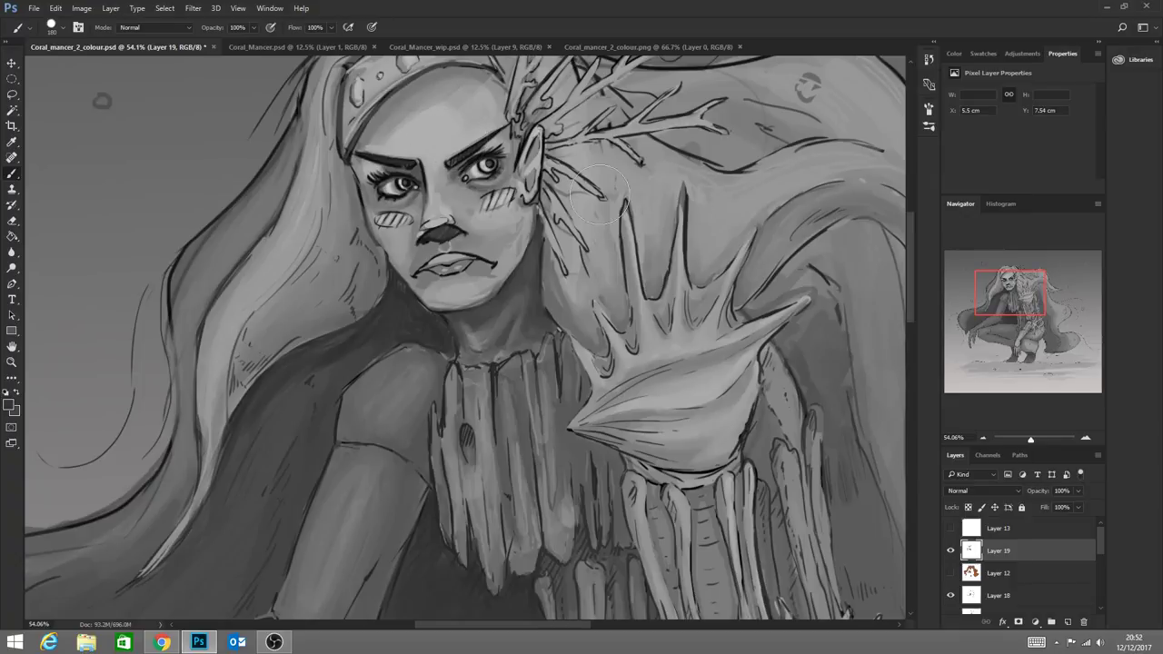
alt+click(465, 165)
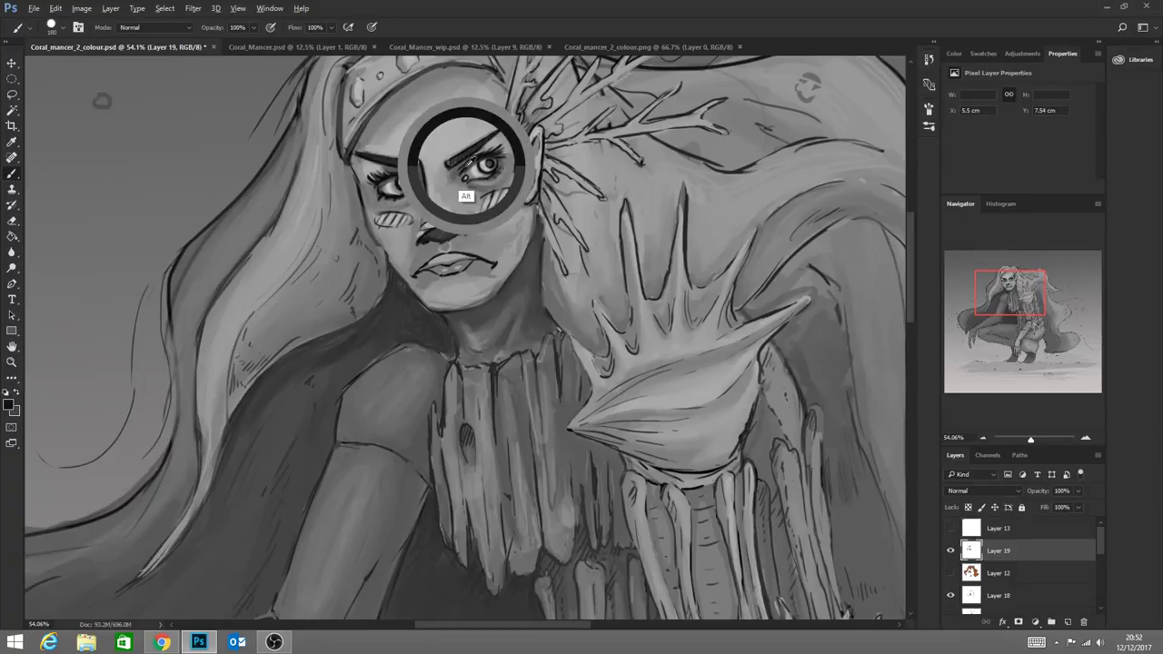
click(64, 28)
drag(122, 68, 93, 70)
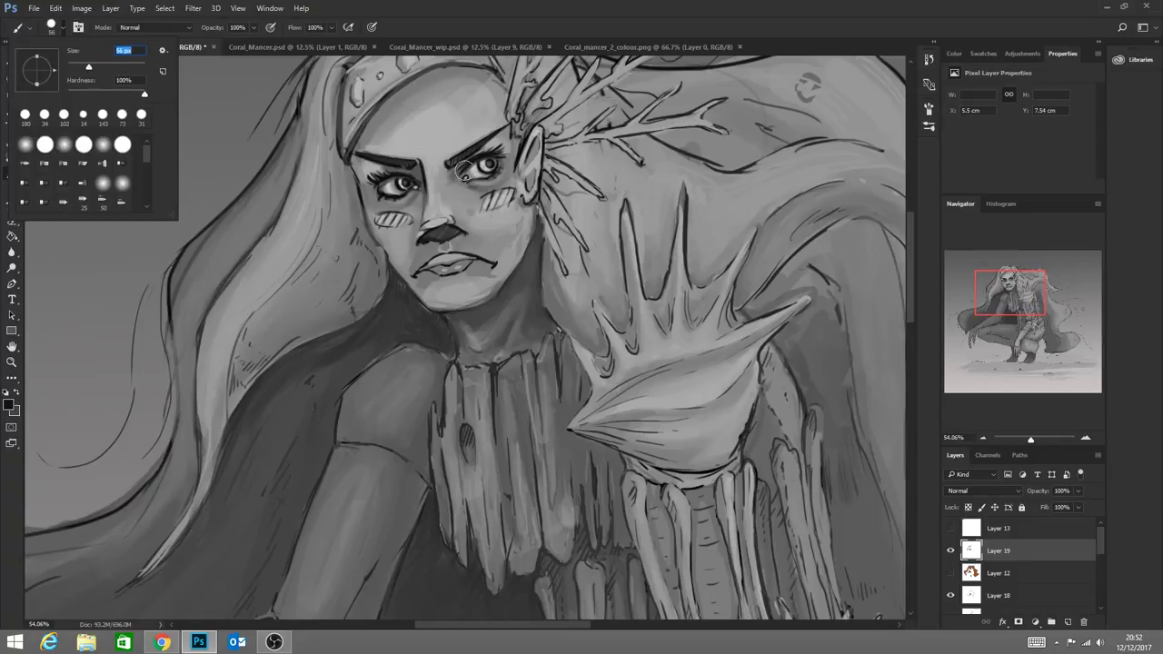
key(Return)
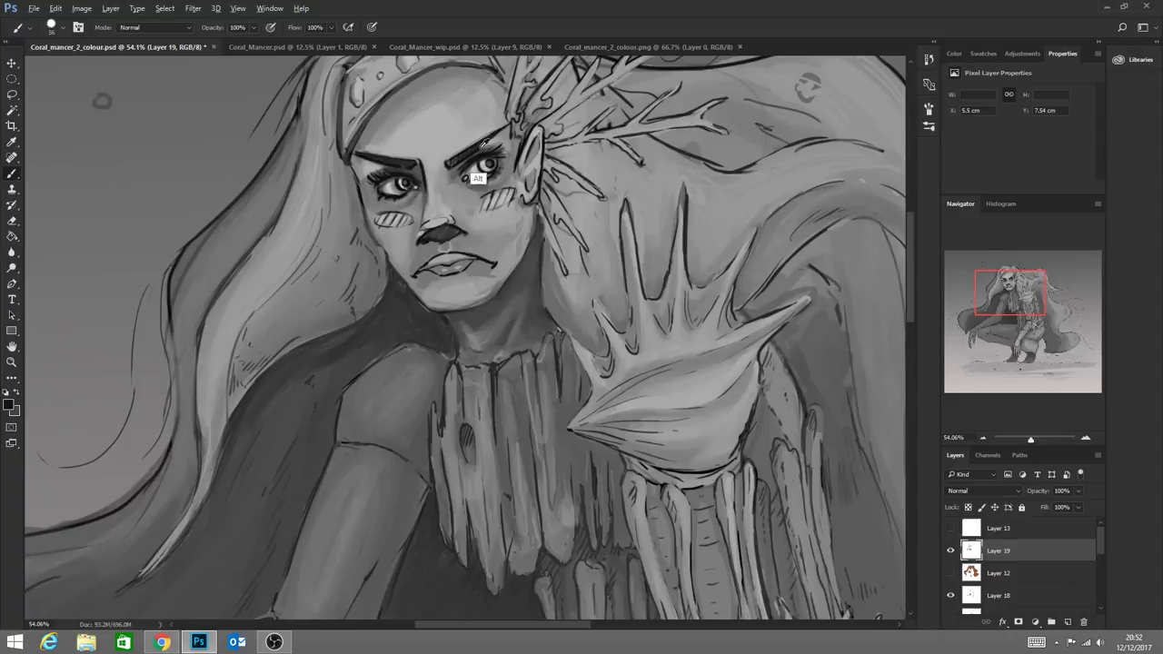
alt+click(492, 179)
drag(501, 140, 491, 146)
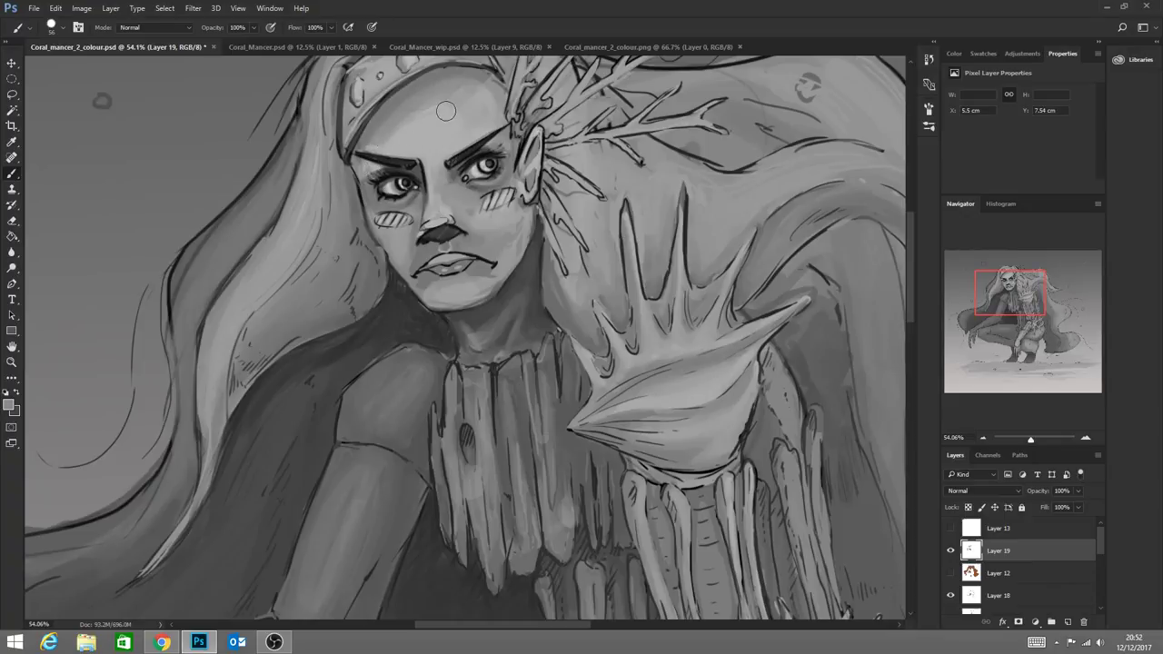
Sample light grey from the face and brush it onto the lips as a highlight
alt+click(435, 220)
alt+click(449, 260)
mouse_move(458, 270)
mouse_down()
mouse_move(441, 272)
mouse_move(459, 265)
mouse_up()
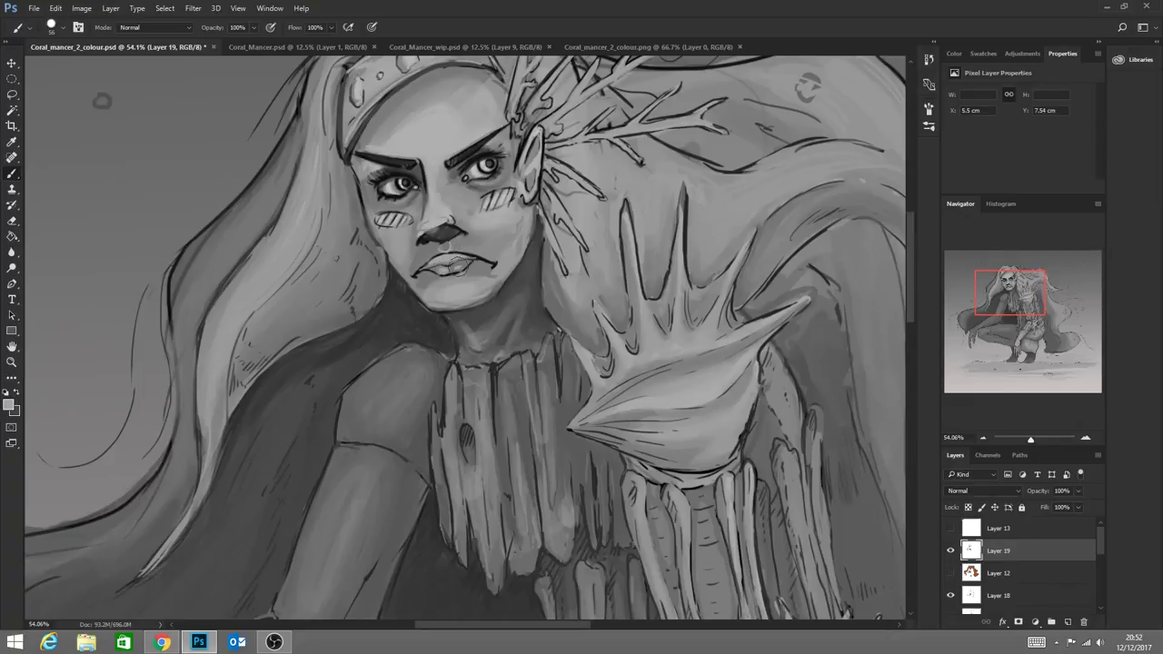
alt+click(451, 273)
Sample a grey beside the shoulder shell's spikes and turn off the brush's Transfer option
click(12, 360)
drag(499, 440, 537, 382)
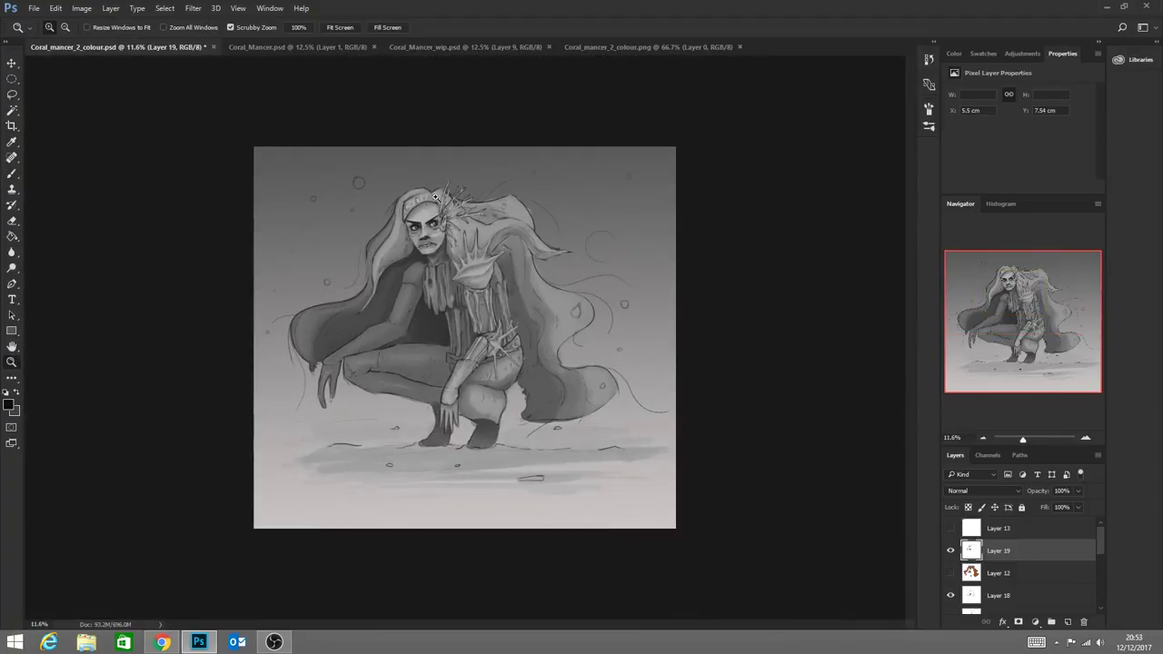
drag(436, 197, 487, 209)
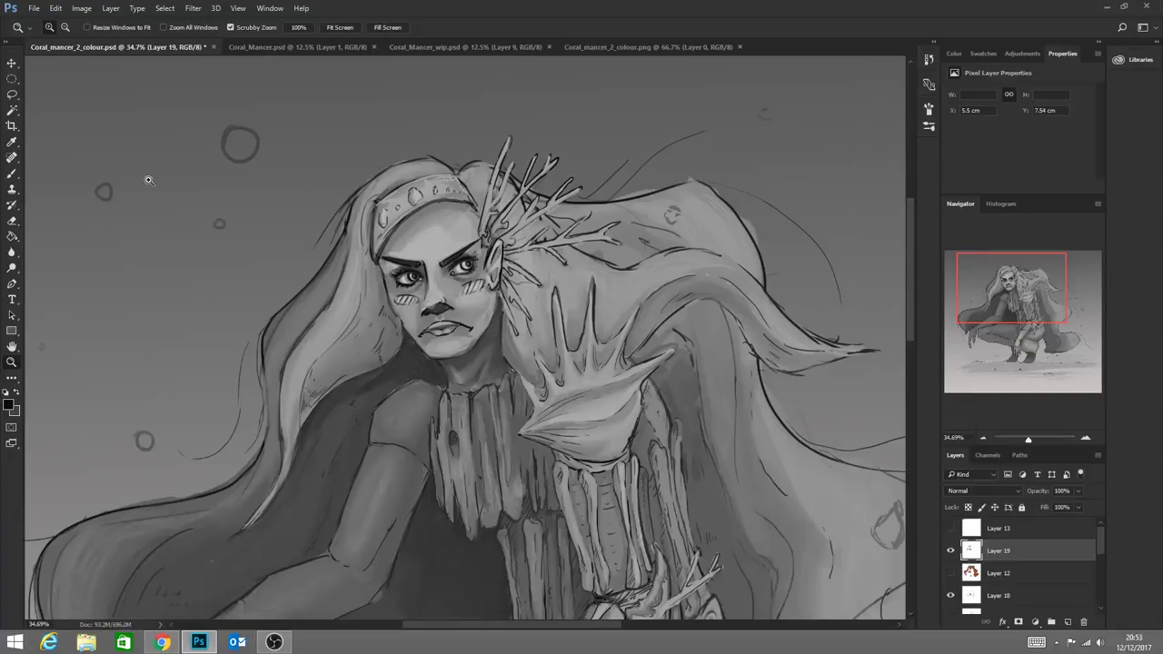
click(12, 173)
key(alt)
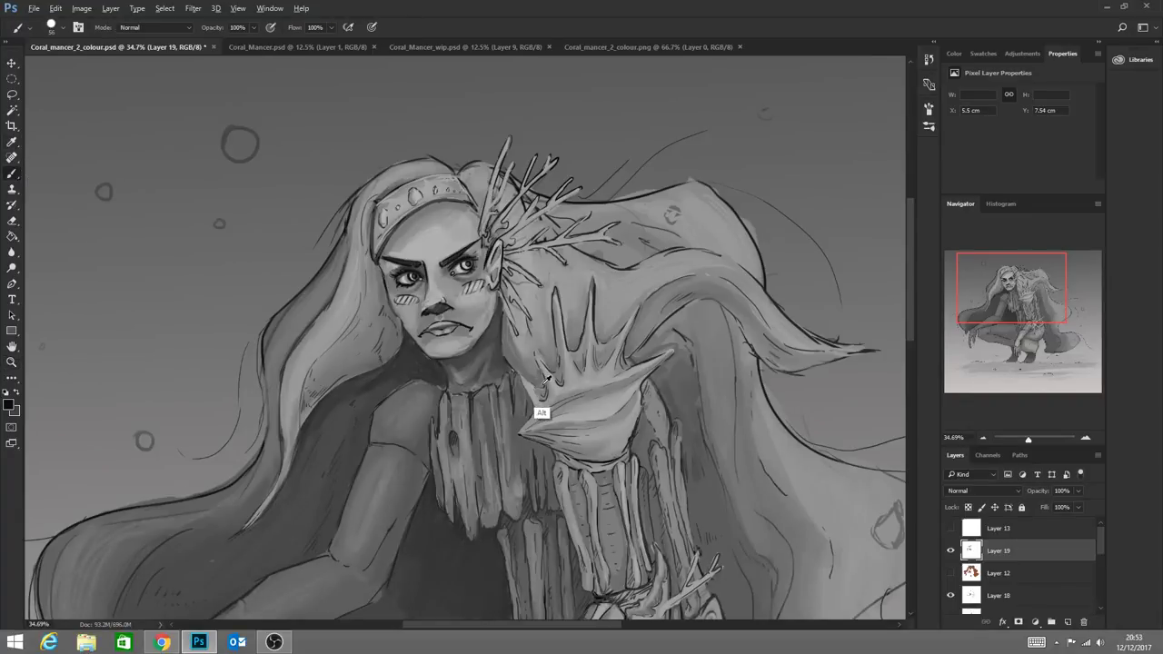
alt+click(549, 385)
click(11, 362)
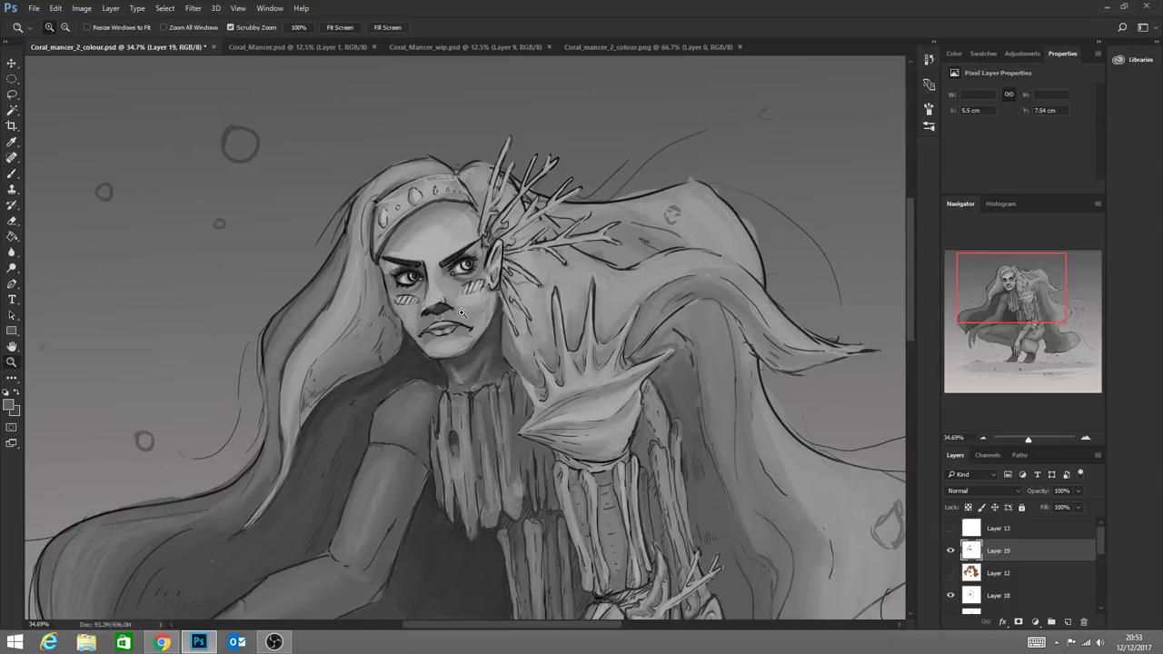
drag(461, 312, 545, 313)
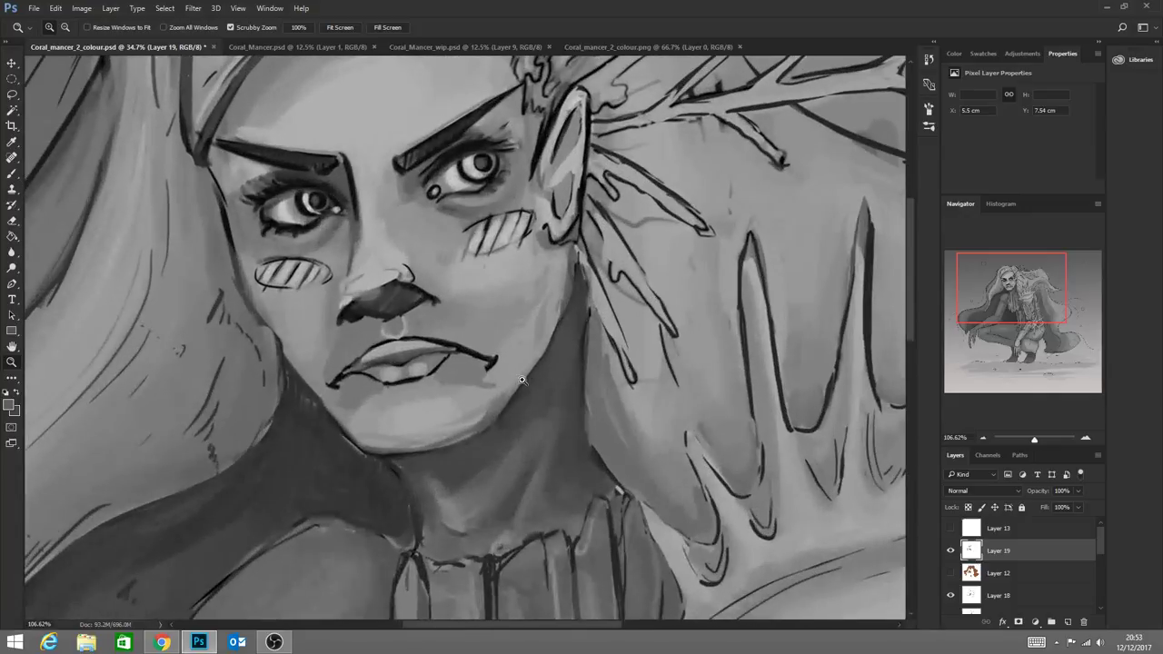
click(11, 172)
click(78, 27)
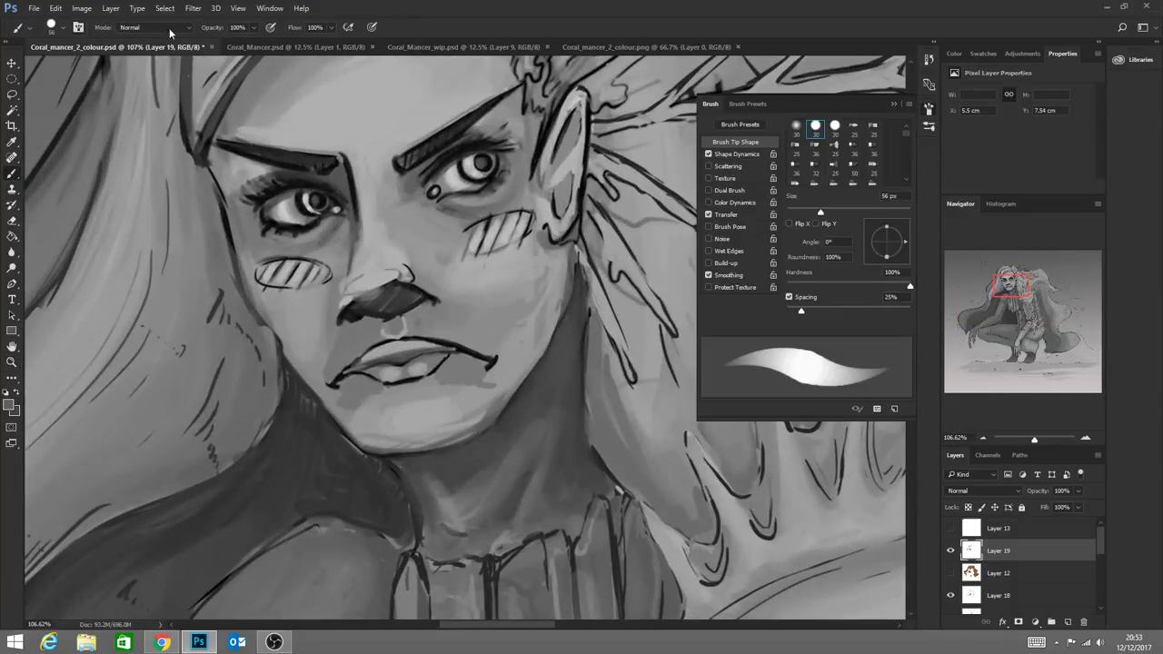
click(707, 214)
click(894, 104)
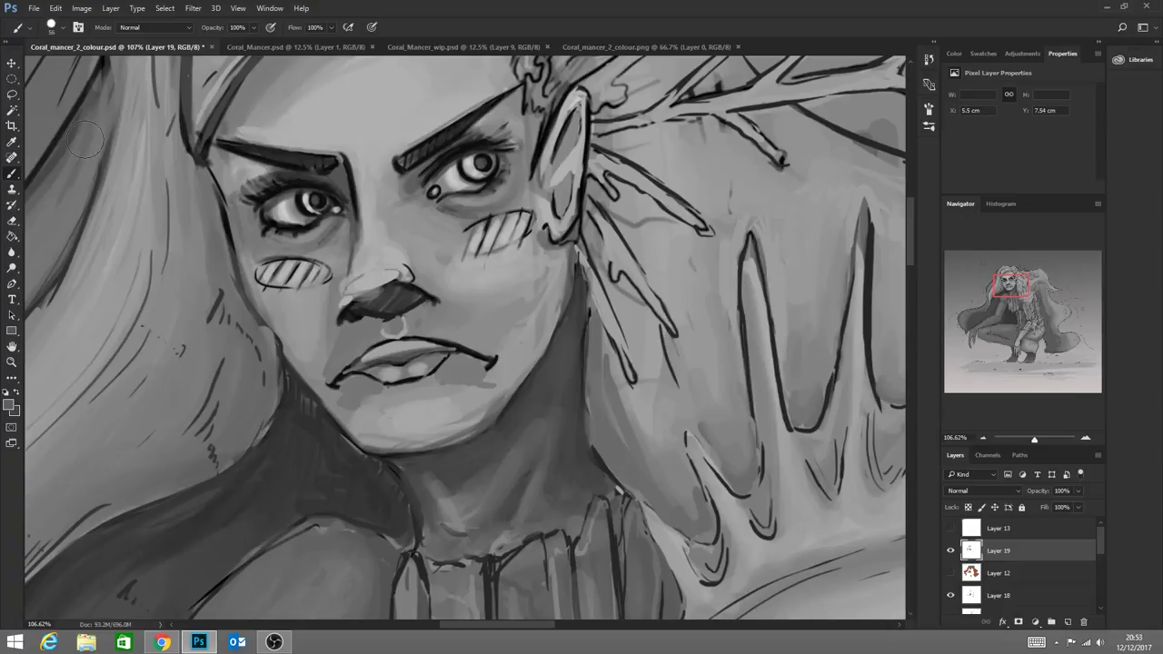
Set the brush size to 12 px and define the lips and the lower edge of the nose and nostril
click(63, 28)
drag(79, 68, 72, 67)
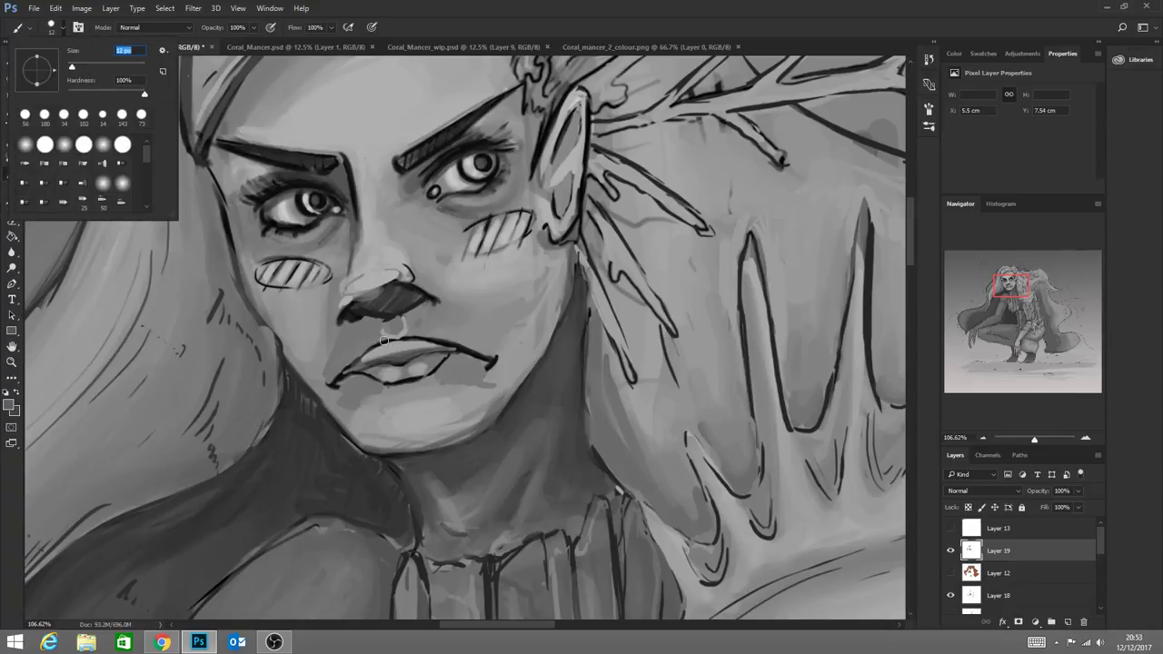
key(Return)
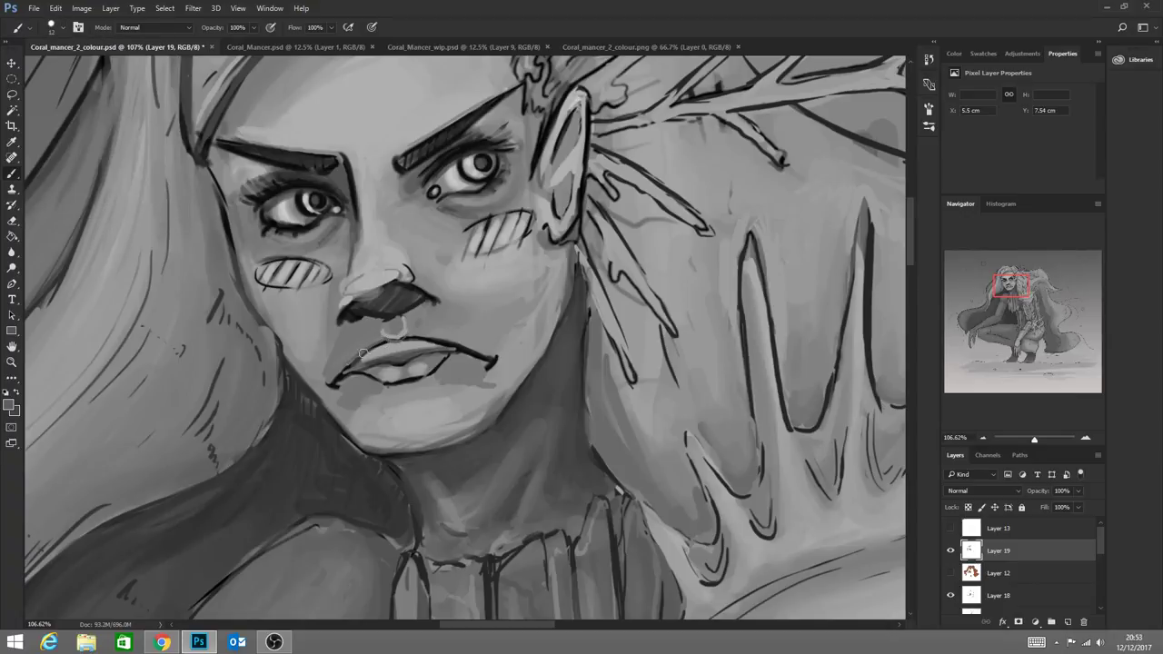
drag(410, 337, 448, 342)
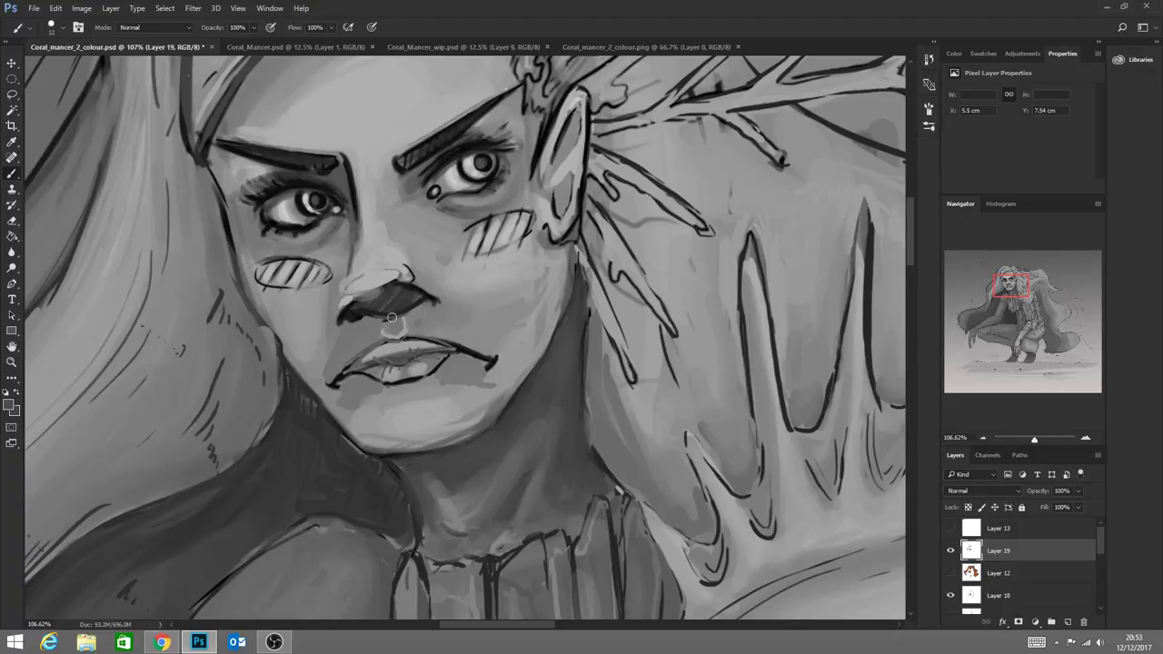
mouse_move(392, 318)
mouse_down()
mouse_move(430, 298)
mouse_move(362, 290)
mouse_move(402, 287)
mouse_move(386, 286)
mouse_move(350, 307)
mouse_move(393, 284)
mouse_move(340, 323)
mouse_up()
drag(436, 299, 435, 312)
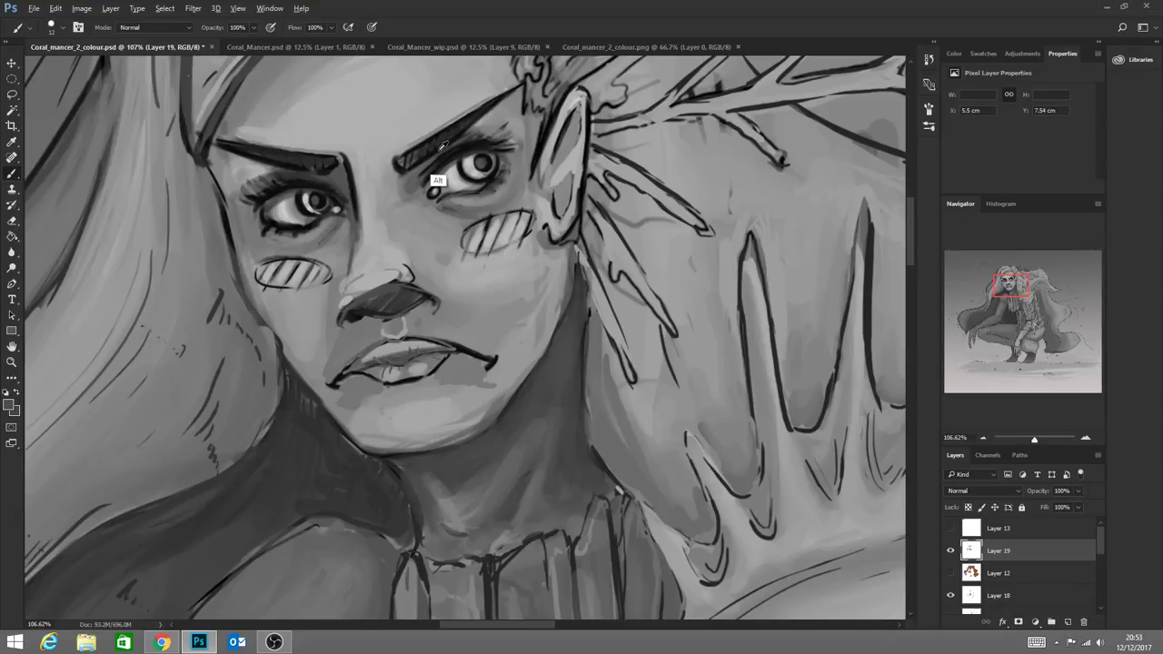
Sample the dark outline colour at the eye corner and draw sharper eyelashes around the eyes
alt+click(430, 188)
drag(427, 185, 443, 169)
drag(492, 140, 509, 121)
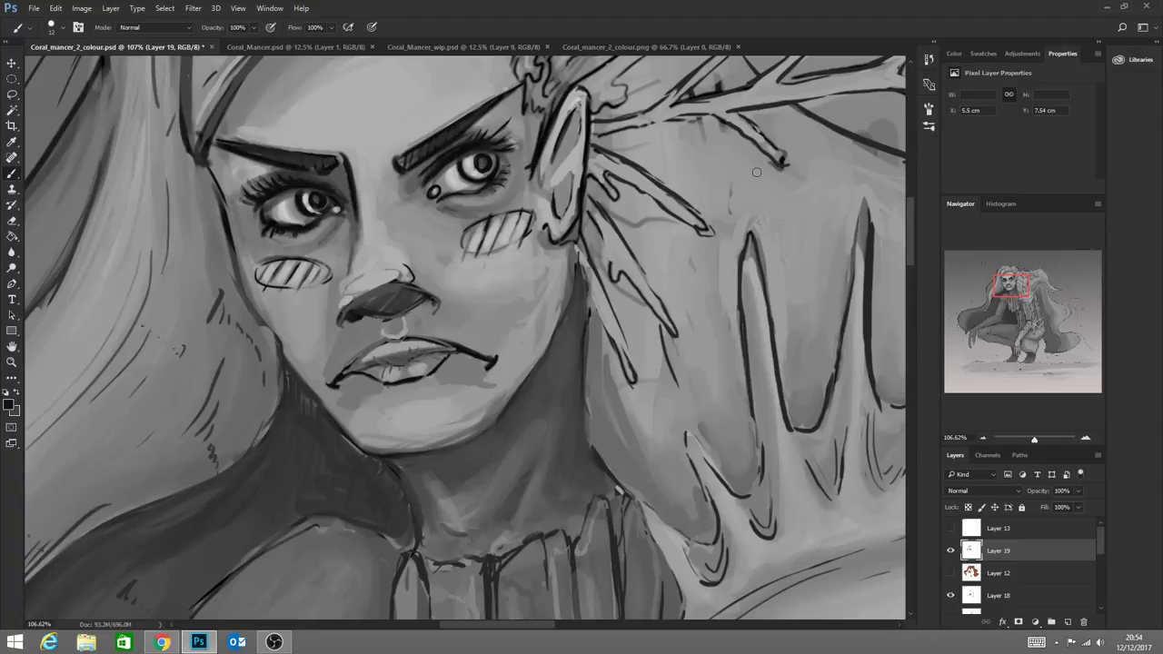
Strengthen the headband's lower and side edges in black and add short strokes under the eyes
drag(915, 244, 915, 213)
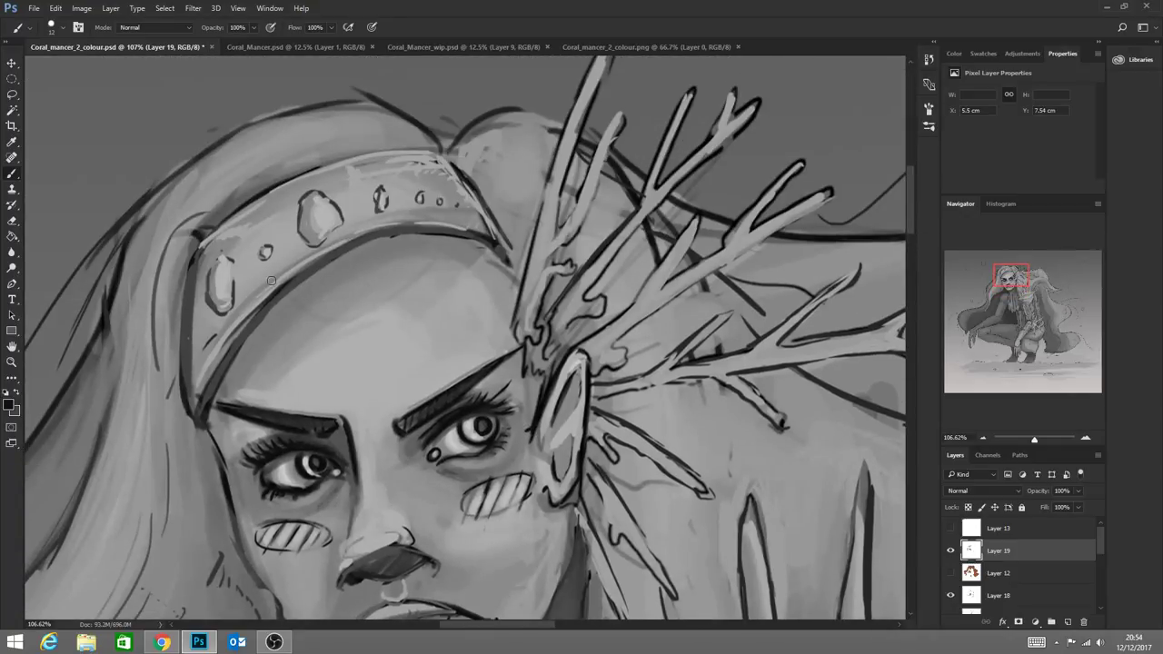
drag(260, 313, 341, 256)
drag(506, 475, 496, 509)
drag(199, 398, 233, 335)
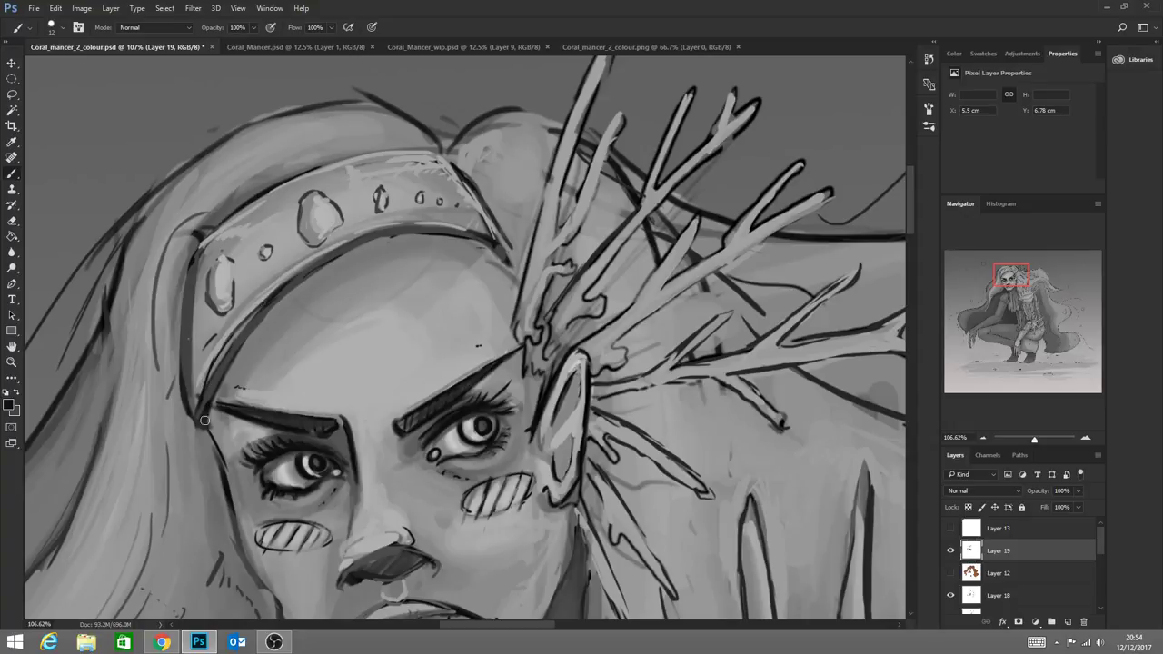
drag(187, 405, 187, 290)
drag(183, 338, 192, 268)
Add thin black hair strands beside the headband and redraw the hair's top outline across the crown towards the coral
mouse_move(182, 308)
mouse_down()
mouse_move(189, 270)
mouse_move(230, 226)
mouse_move(193, 223)
mouse_move(204, 233)
mouse_move(178, 239)
mouse_move(156, 321)
mouse_up()
drag(165, 273, 158, 343)
drag(164, 293, 169, 367)
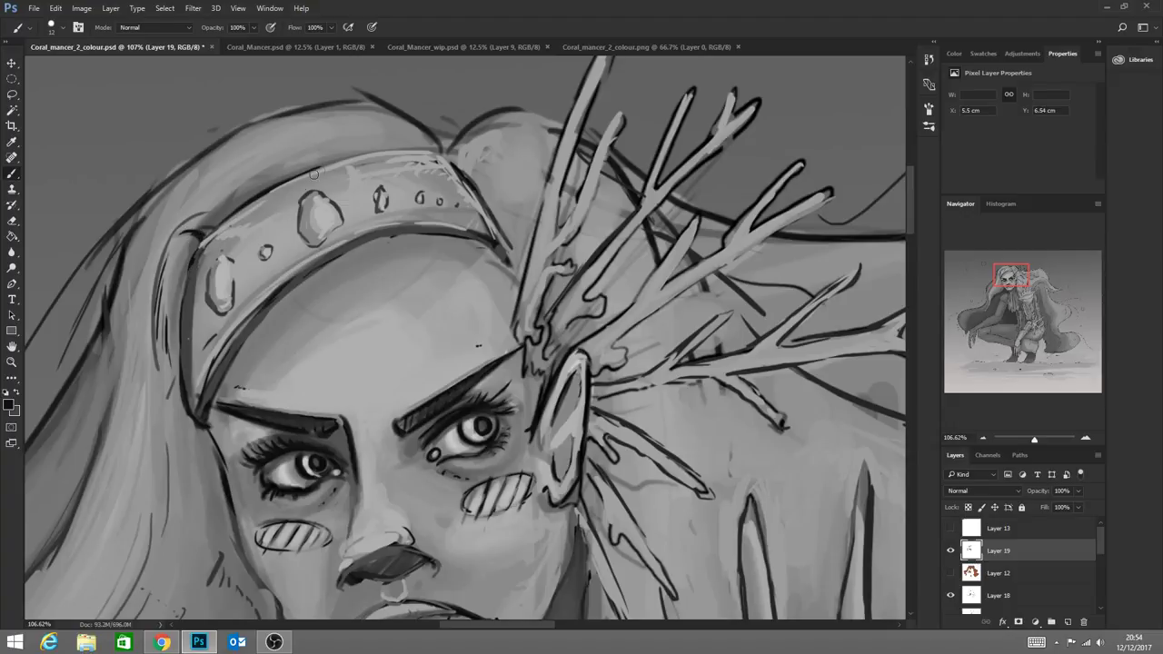
drag(436, 150, 433, 136)
mouse_move(347, 96)
mouse_down()
mouse_move(224, 129)
mouse_move(248, 133)
mouse_move(270, 113)
mouse_move(176, 172)
mouse_up()
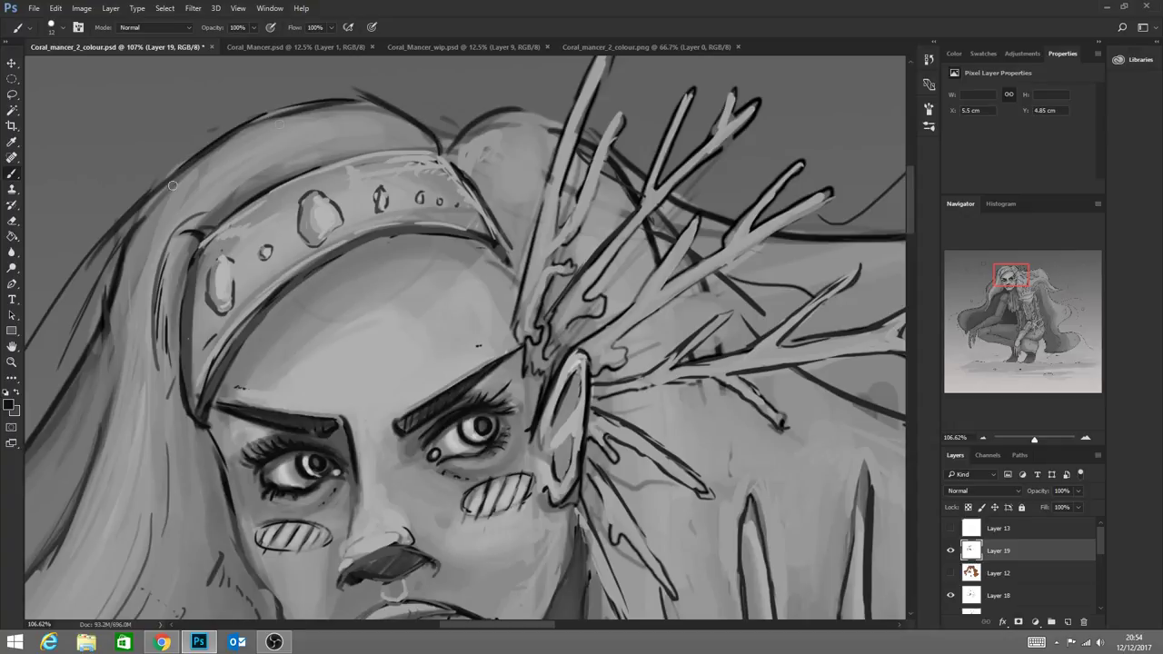
drag(332, 87, 383, 108)
mouse_move(441, 155)
mouse_down()
mouse_move(494, 102)
mouse_move(480, 123)
mouse_move(528, 108)
mouse_move(575, 128)
mouse_up()
drag(552, 175, 533, 240)
Review the whole figure, sample a light grey from the face and brush highlights between the eyes and eyebrows
click(12, 361)
key(ctrl+0)
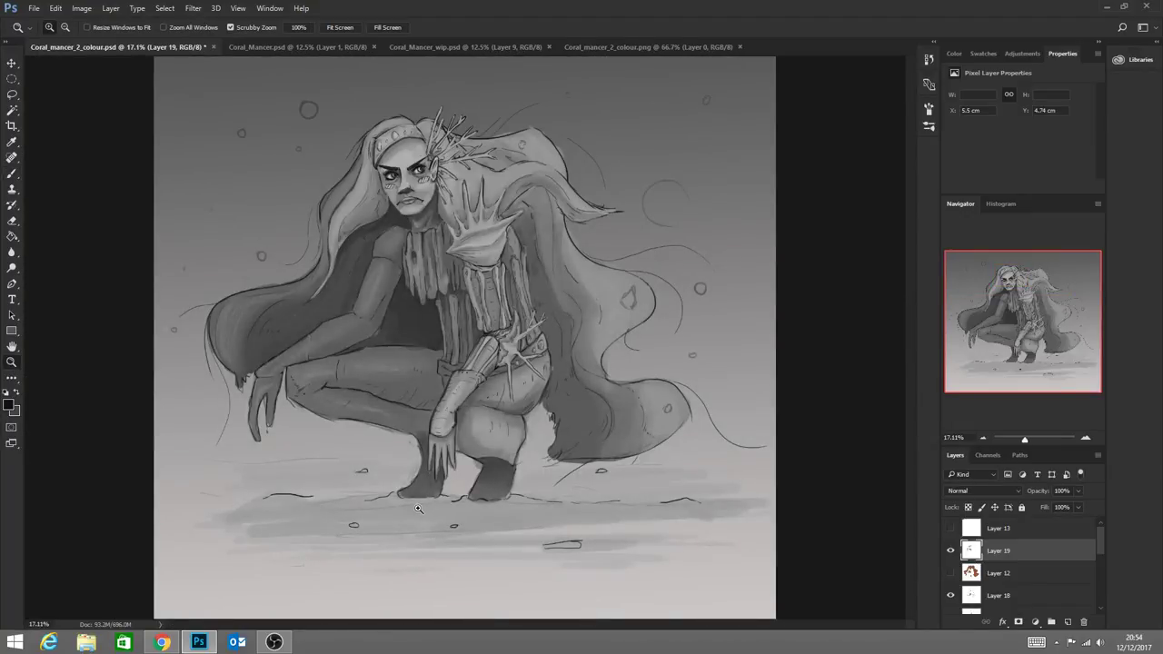
drag(436, 518, 480, 547)
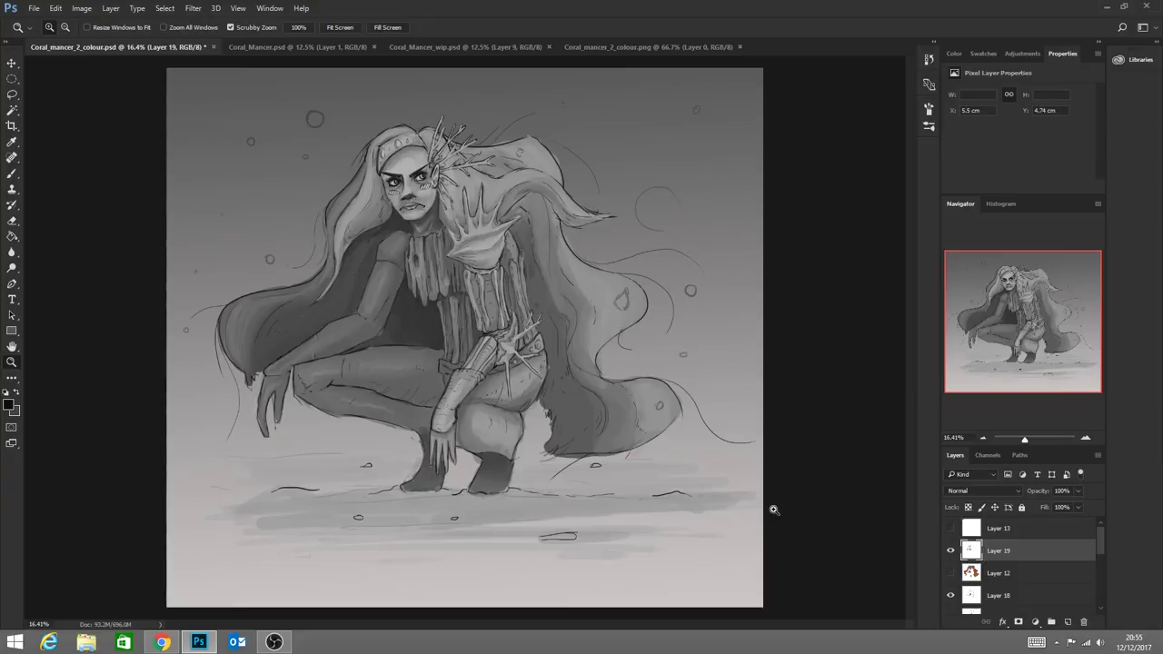
drag(543, 400, 513, 435)
mouse_move(380, 117)
mouse_down()
mouse_move(432, 173)
mouse_move(464, 174)
mouse_up()
key(b)
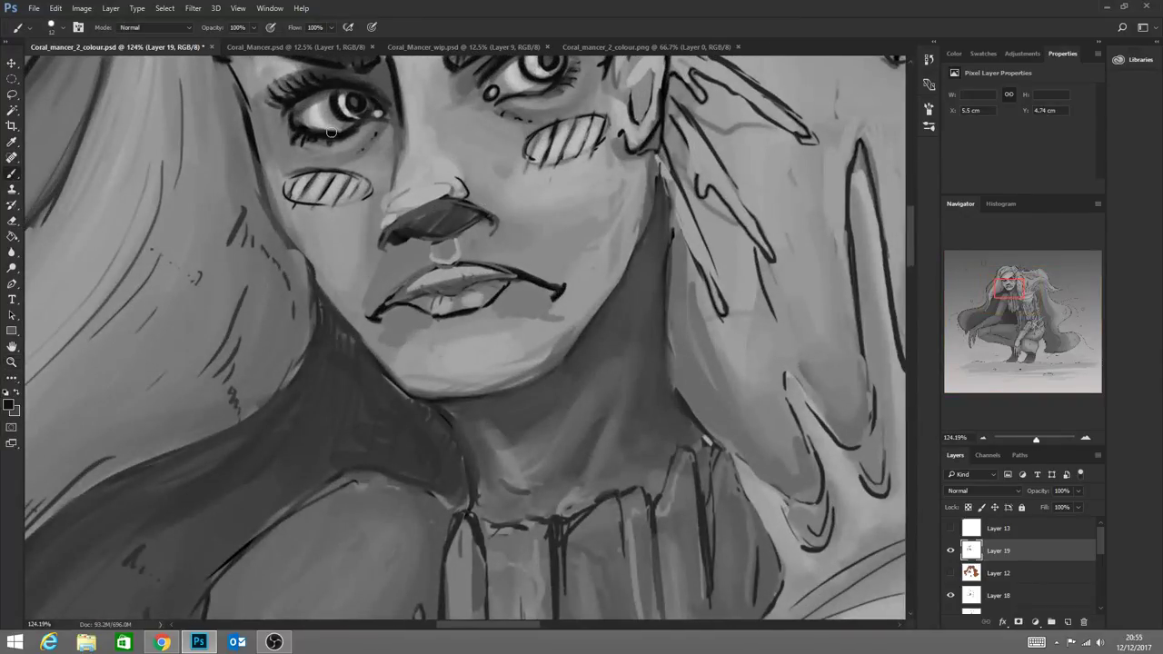
alt+click(318, 111)
alt+click(285, 66)
scroll(899, 300, up, 4)
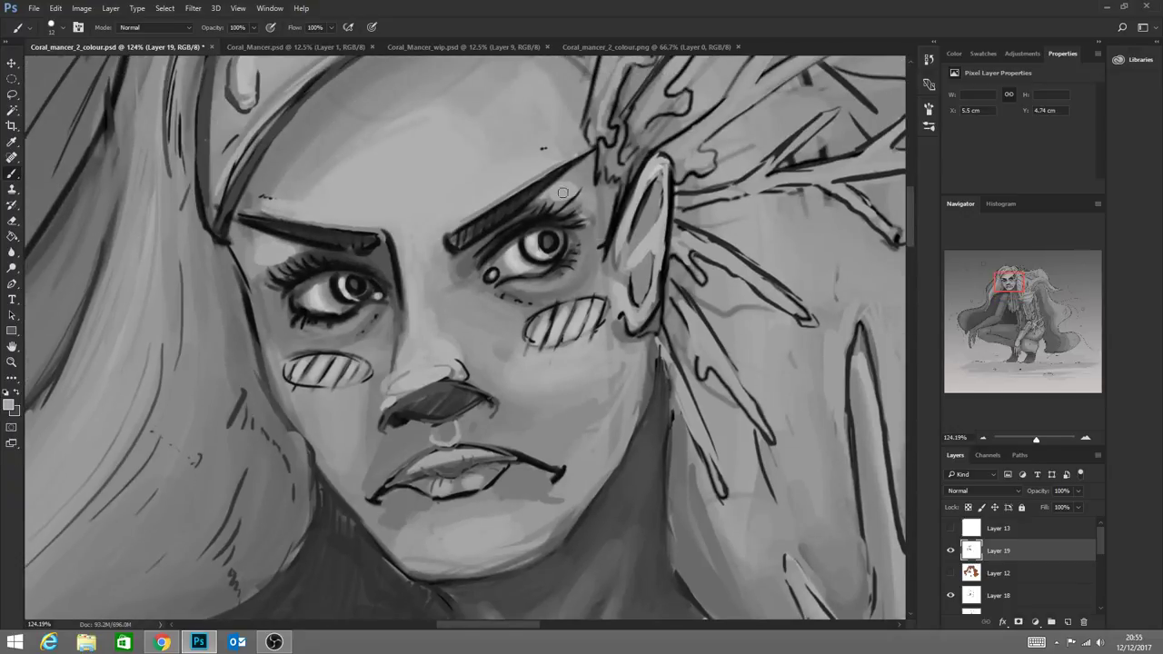
Sample skin greys beside the ear, paint over the line in front of it, and add light strokes on the jaw and above the upper lip
alt+click(606, 273)
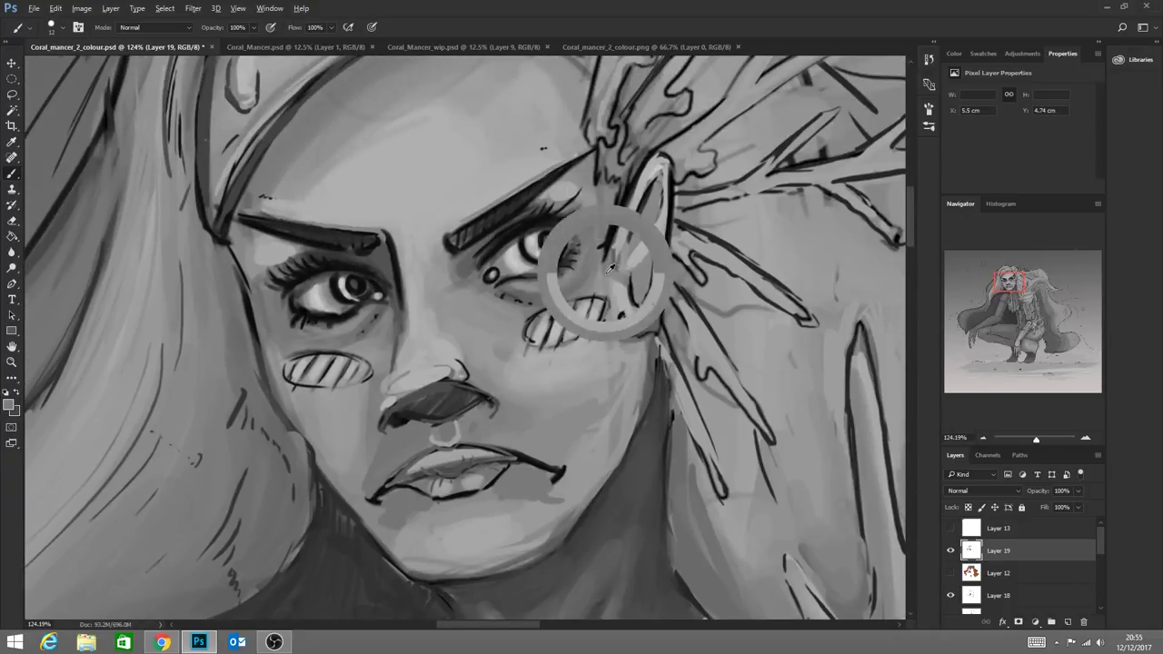
mouse_move(615, 256)
mouse_down()
mouse_move(663, 166)
mouse_move(652, 239)
mouse_move(664, 213)
mouse_move(631, 263)
mouse_move(657, 234)
mouse_move(655, 245)
mouse_move(664, 212)
mouse_move(654, 292)
mouse_move(620, 320)
mouse_up()
alt+click(632, 321)
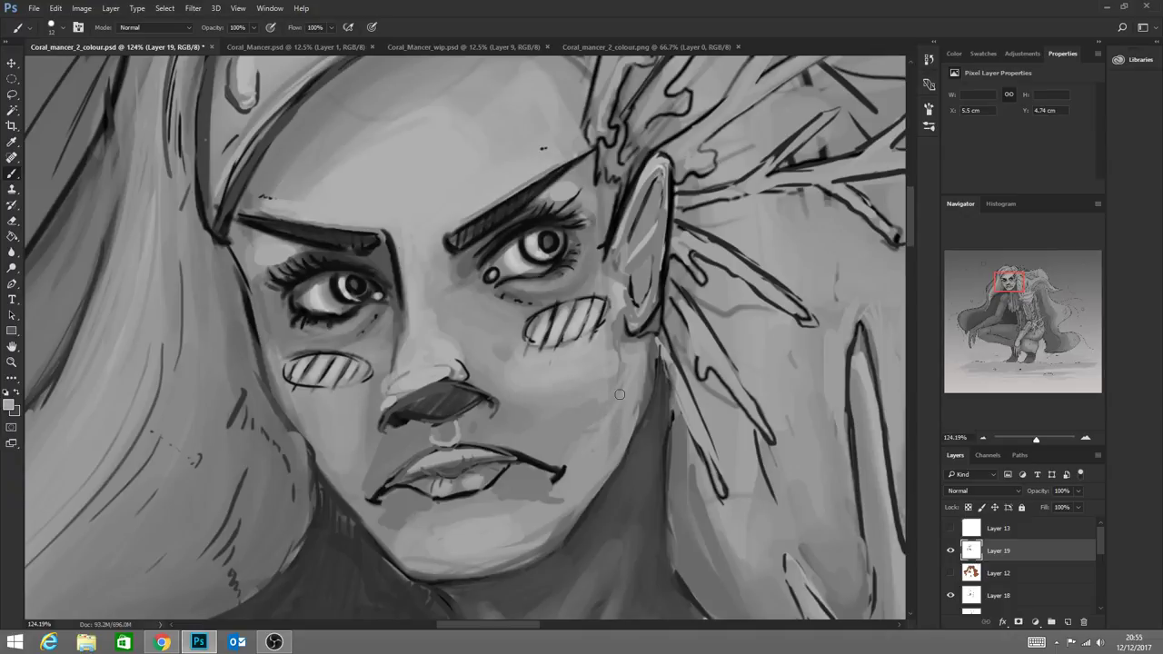
drag(633, 384, 605, 450)
drag(423, 568, 466, 562)
key(ctrl+z)
mouse_move(456, 426)
mouse_down()
mouse_move(443, 433)
mouse_move(476, 434)
mouse_up()
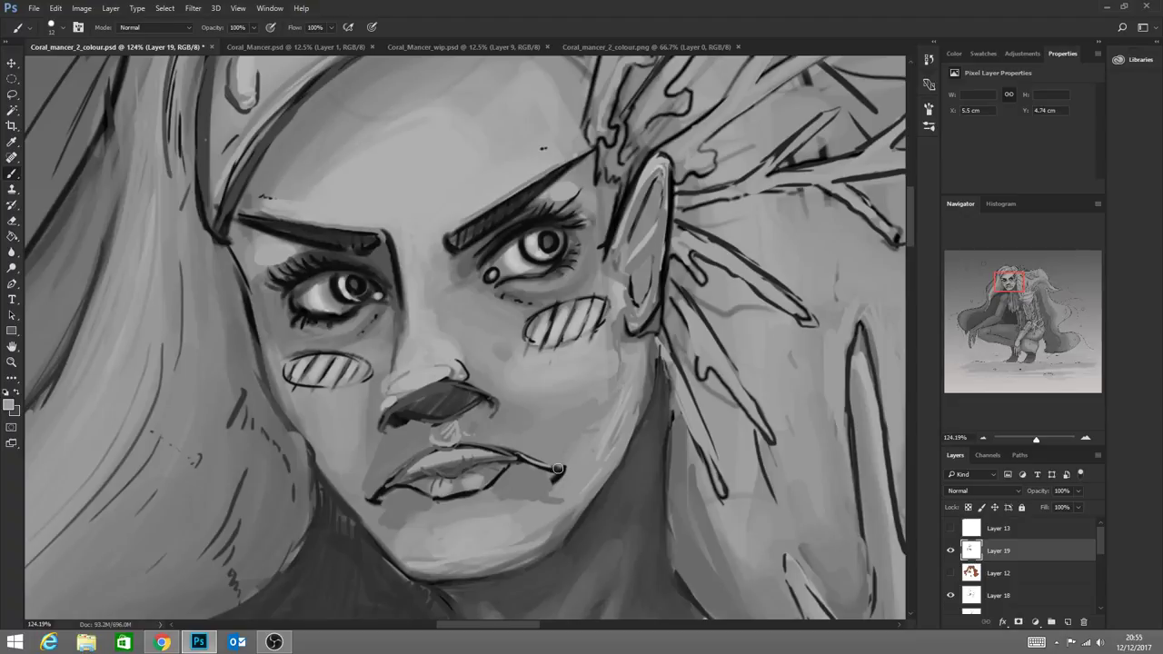
Brush light edges along the lip outlines, add fine creases inside the lips and touch up the nostril edge
mouse_move(501, 451)
mouse_down()
mouse_move(439, 456)
mouse_move(430, 438)
mouse_move(440, 452)
mouse_move(459, 445)
mouse_move(401, 476)
mouse_move(422, 451)
mouse_move(380, 493)
mouse_up()
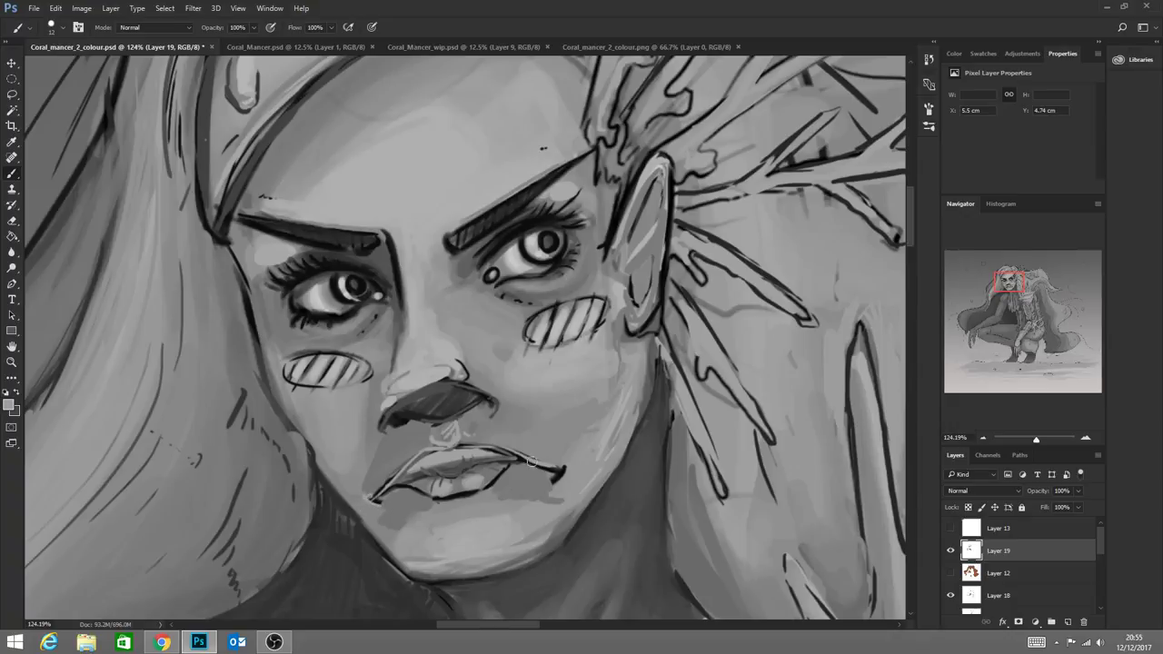
drag(531, 461, 565, 471)
mouse_move(503, 469)
mouse_down()
mouse_move(476, 490)
mouse_move(445, 498)
mouse_up()
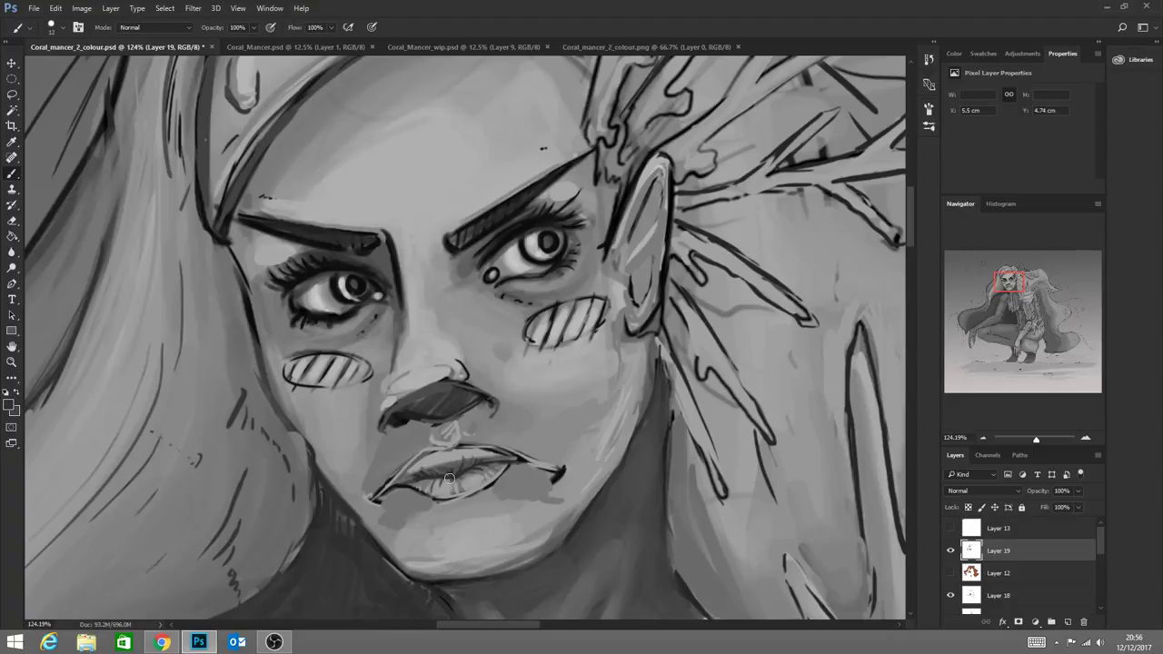
drag(390, 423, 408, 422)
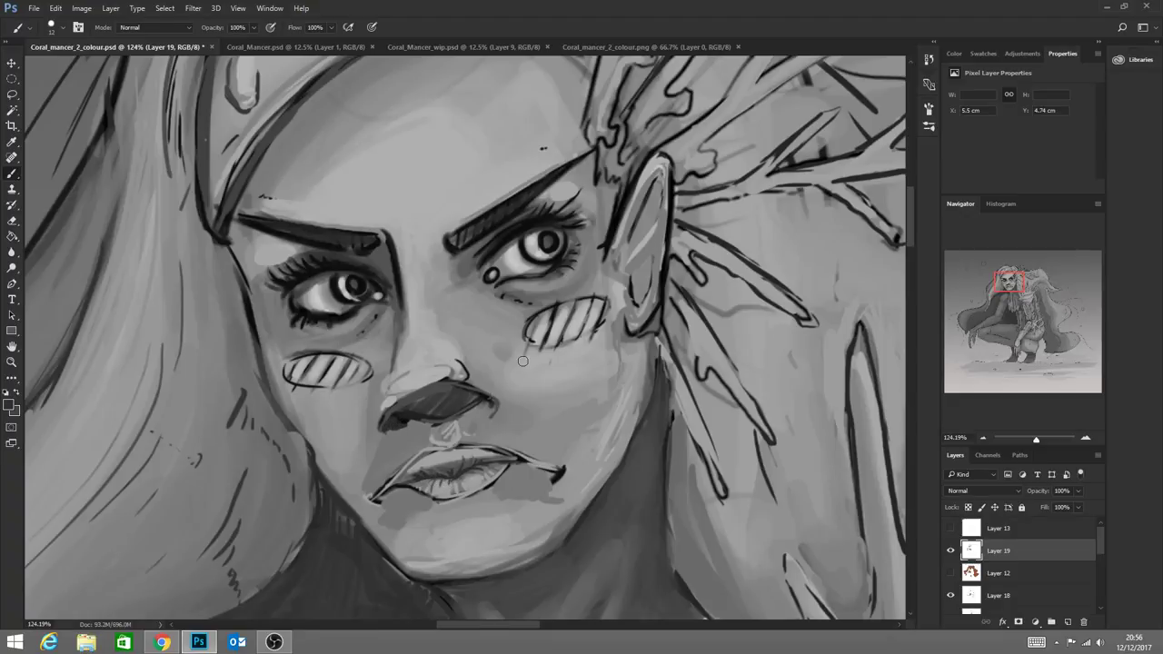
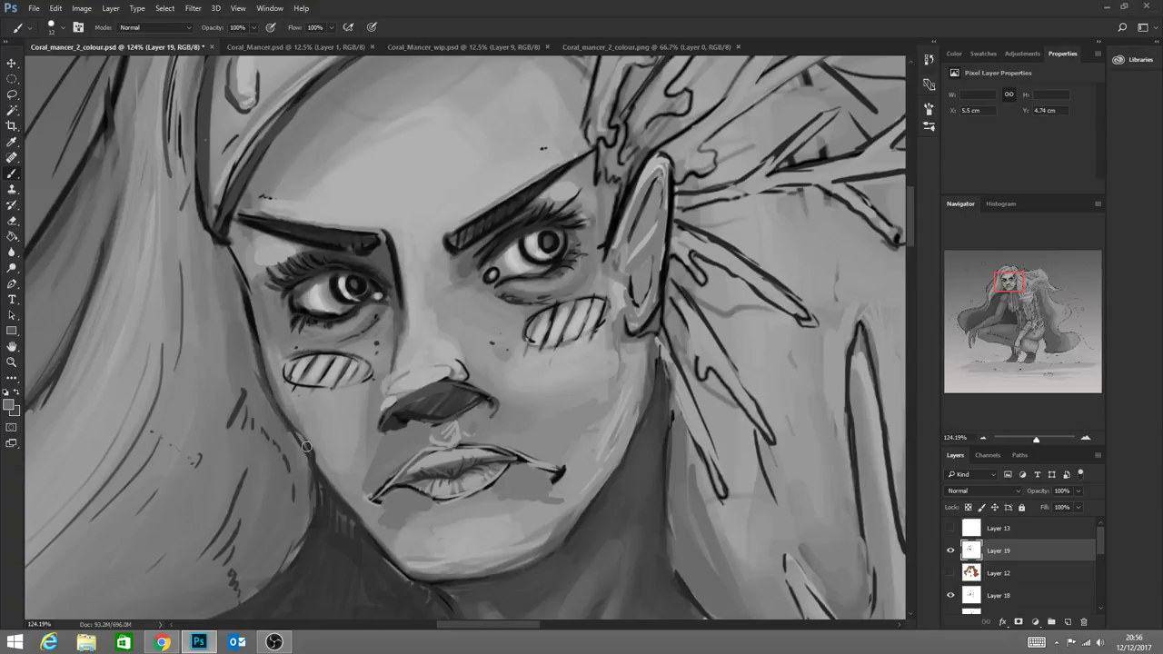
Redraw the jaw outline beside the hair and dot small freckles on the cheeks, nose and forehead using sampled greys
drag(334, 485, 300, 428)
alt+click(575, 350)
alt+click(496, 339)
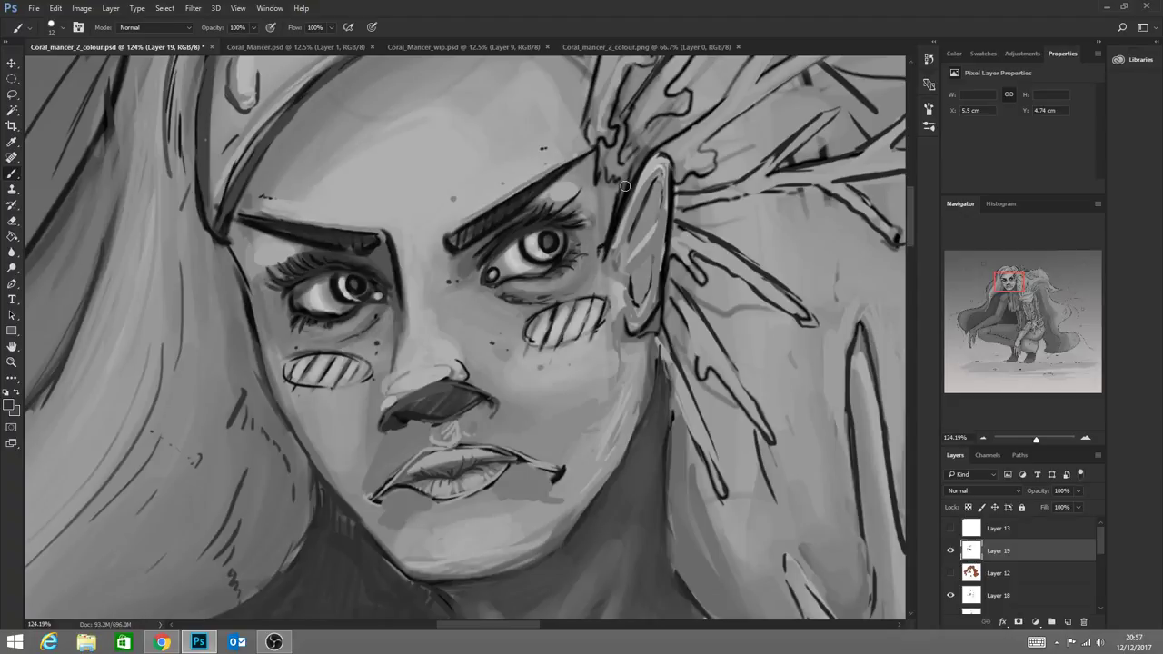
Set the brush to 42 px and paint sampled grey over the ear's front line and down the outer cheek
alt+click(614, 229)
click(63, 28)
click(85, 68)
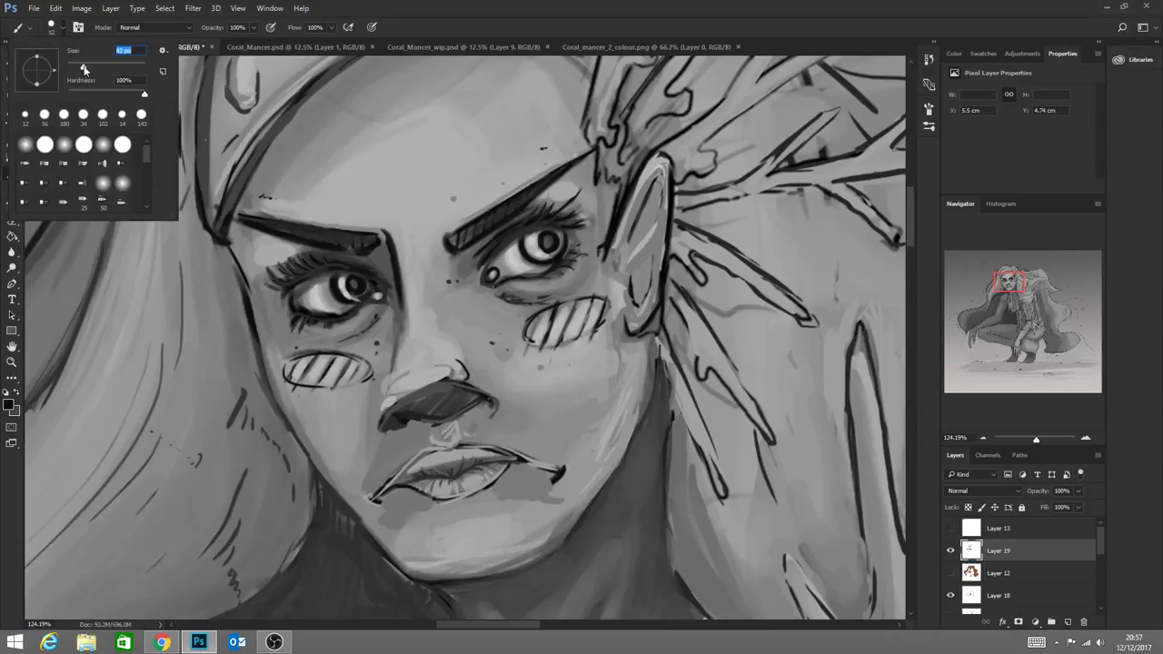
click(78, 27)
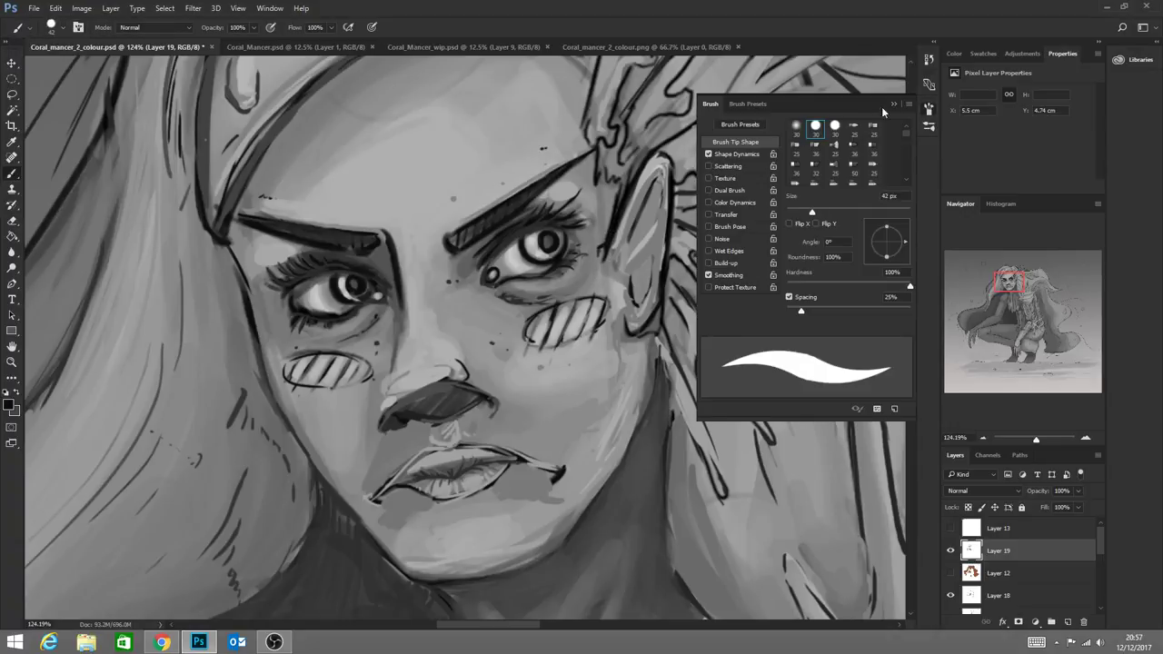
click(894, 104)
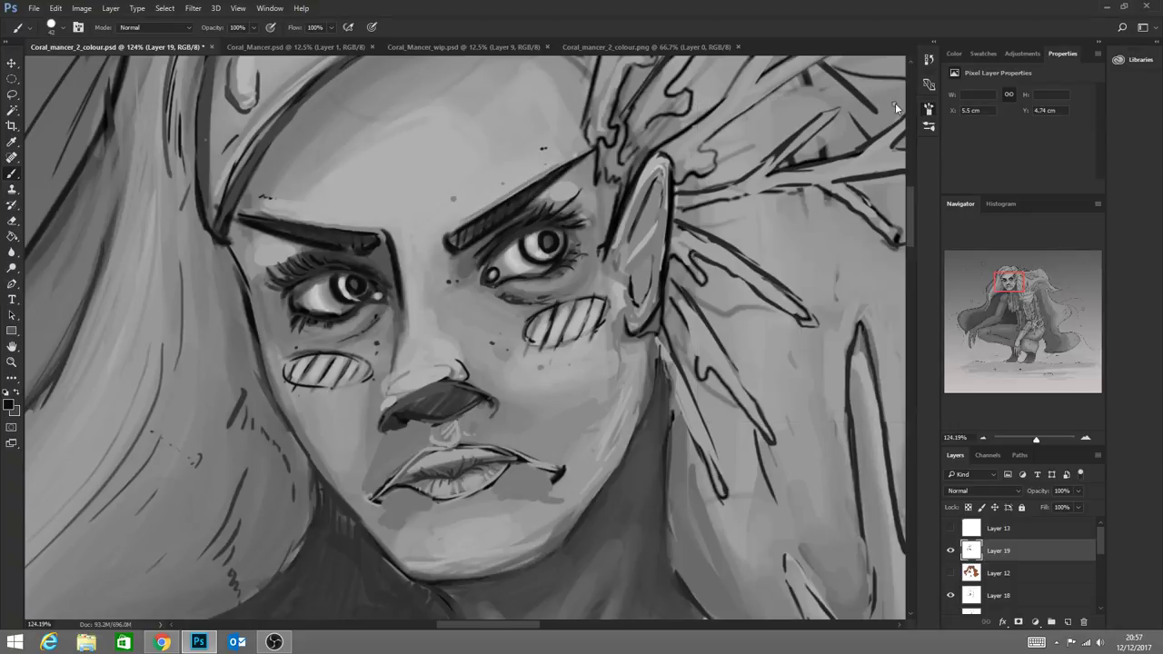
alt+click(601, 261)
mouse_move(602, 257)
mouse_down()
mouse_move(620, 198)
mouse_move(607, 252)
mouse_move(621, 189)
mouse_move(607, 261)
mouse_move(620, 193)
mouse_move(607, 221)
mouse_up()
mouse_move(627, 329)
mouse_down()
mouse_move(619, 350)
mouse_move(655, 328)
mouse_move(629, 345)
mouse_move(641, 303)
mouse_move(655, 357)
mouse_move(618, 346)
mouse_move(650, 349)
mouse_move(627, 422)
mouse_up()
drag(650, 372, 645, 397)
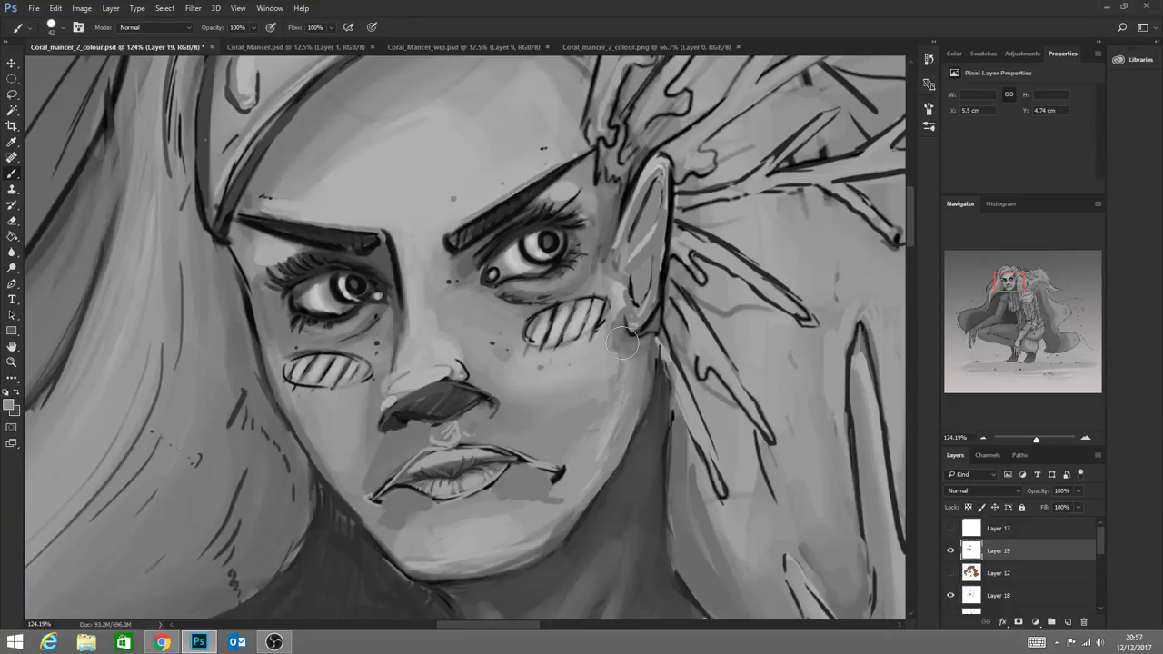
mouse_move(625, 360)
mouse_down()
mouse_move(598, 463)
mouse_move(619, 408)
mouse_up()
Sample greys from the jaw and cheek and blend the shading smoothly across the cheek
alt+click(603, 476)
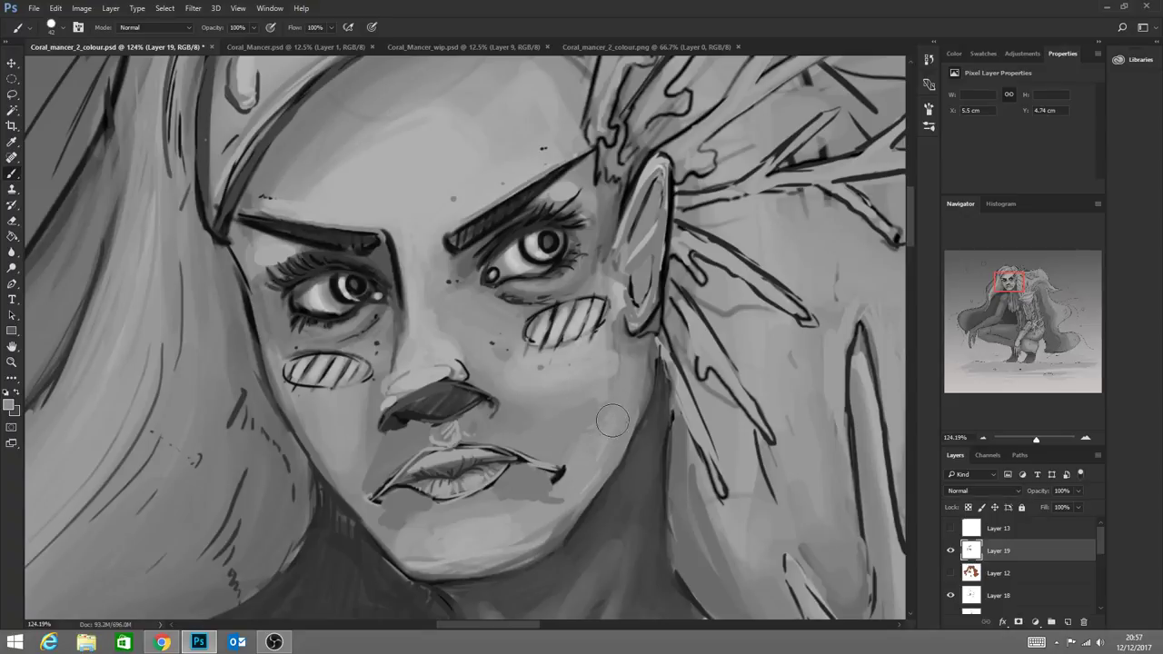
alt+click(590, 364)
alt+click(588, 417)
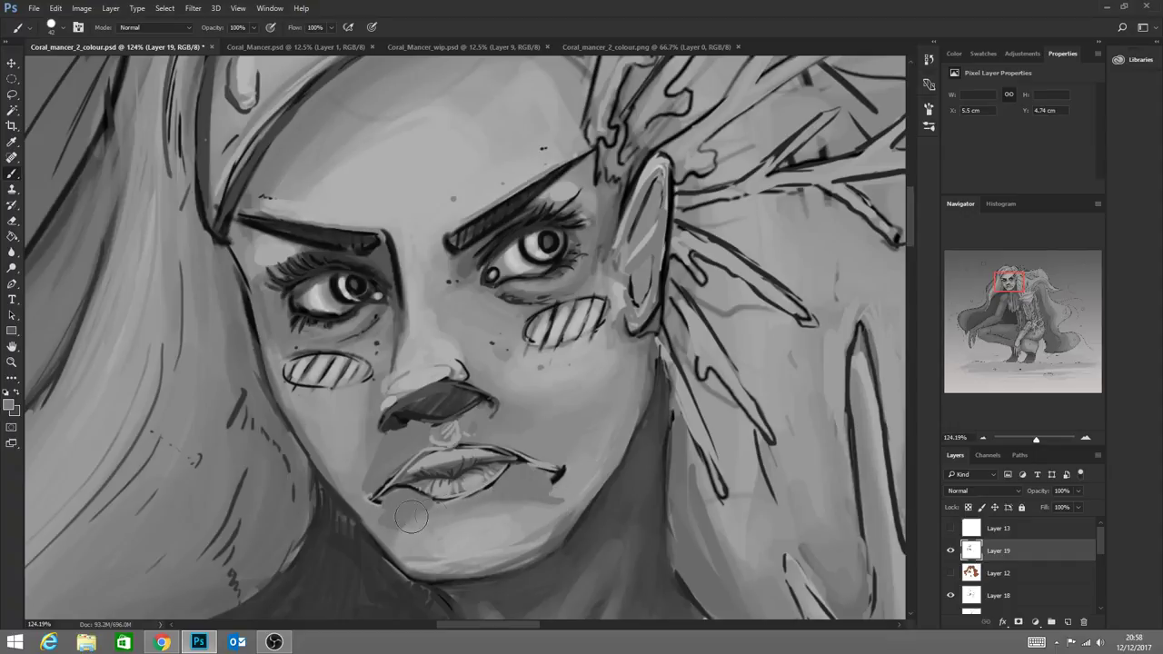
Sample neighbouring greys around the chin and blend a soft highlight across it and along the jawline
alt+click(521, 532)
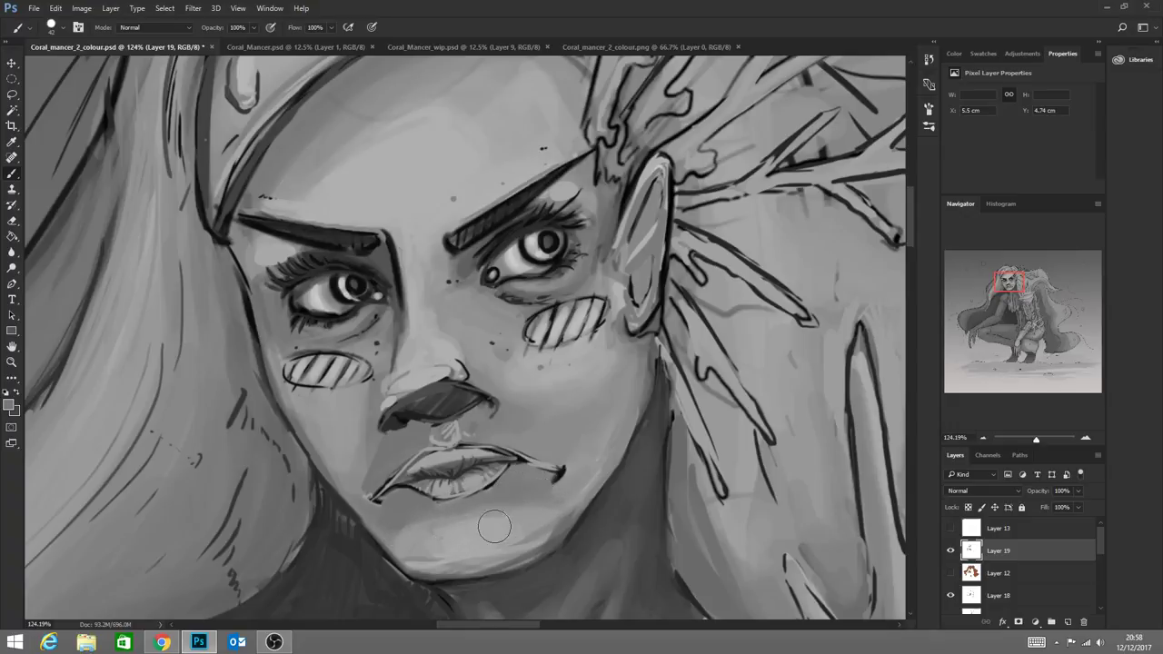
key(alt)
alt+click(494, 526)
key(alt)
alt+click(422, 553)
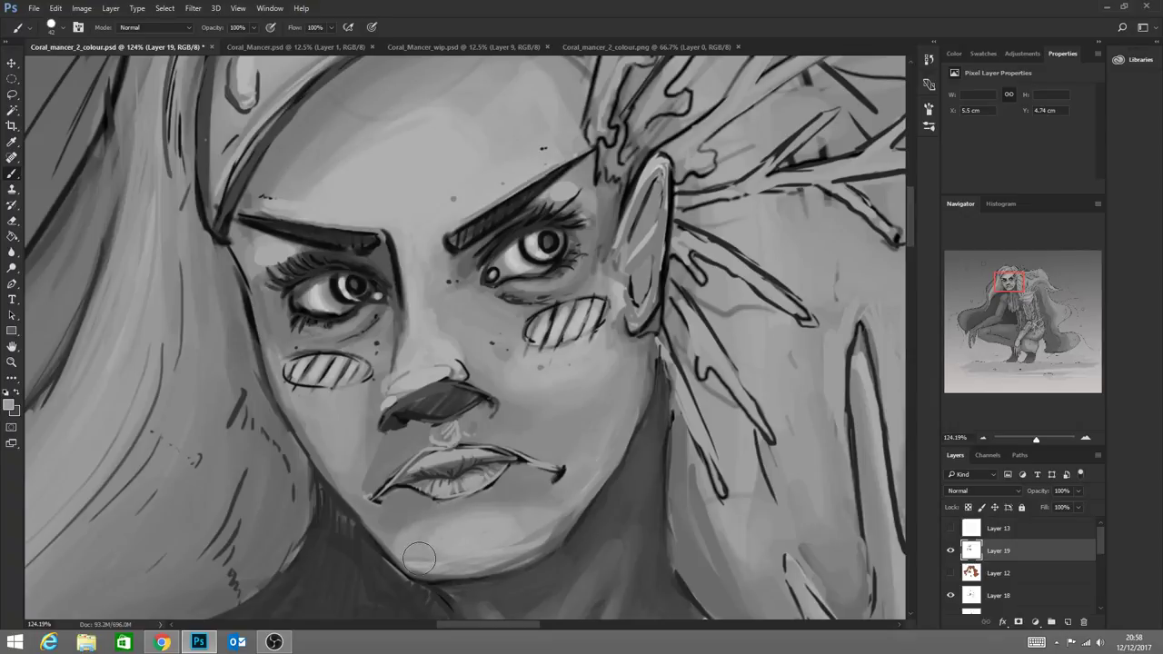
mouse_move(451, 561)
mouse_down()
mouse_move(512, 552)
mouse_move(547, 529)
mouse_move(453, 566)
mouse_move(570, 520)
mouse_up()
drag(489, 566, 546, 528)
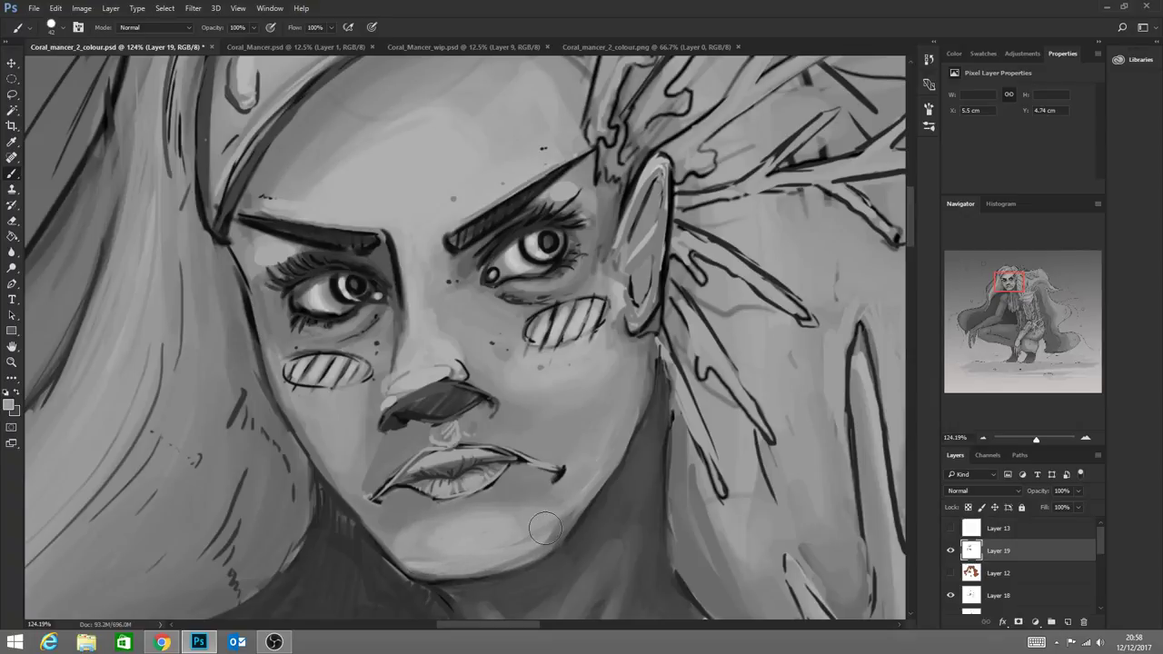
Paint light greys over the nose tip's black outline and smooth the bridge of the nose
drag(432, 370, 412, 379)
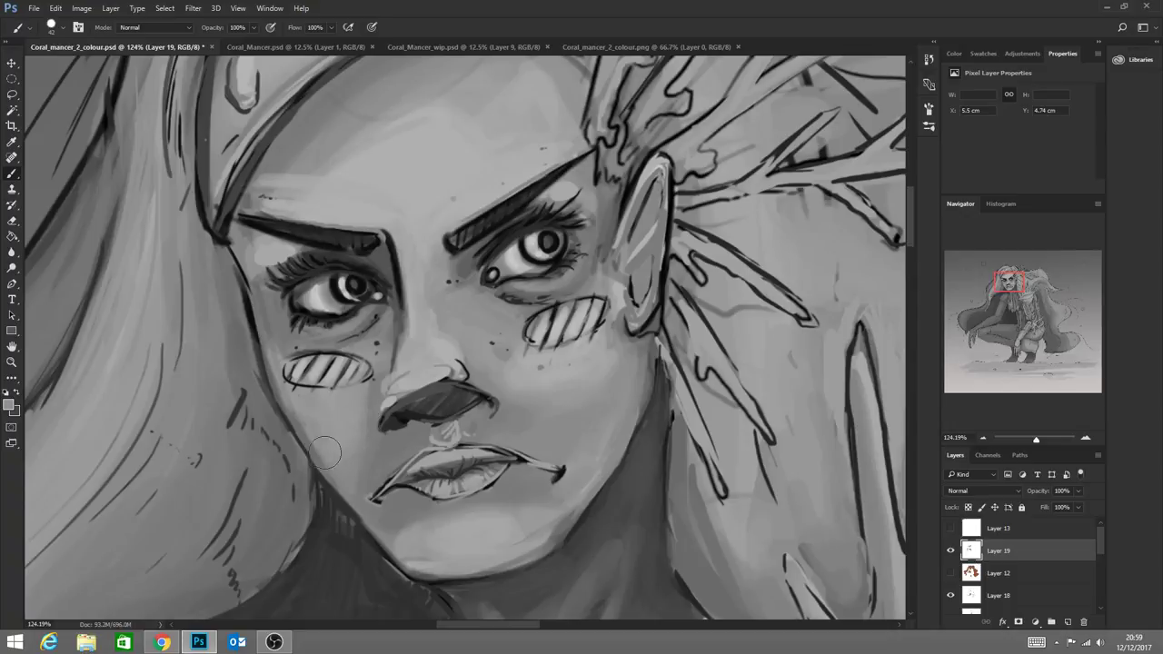
key(alt)
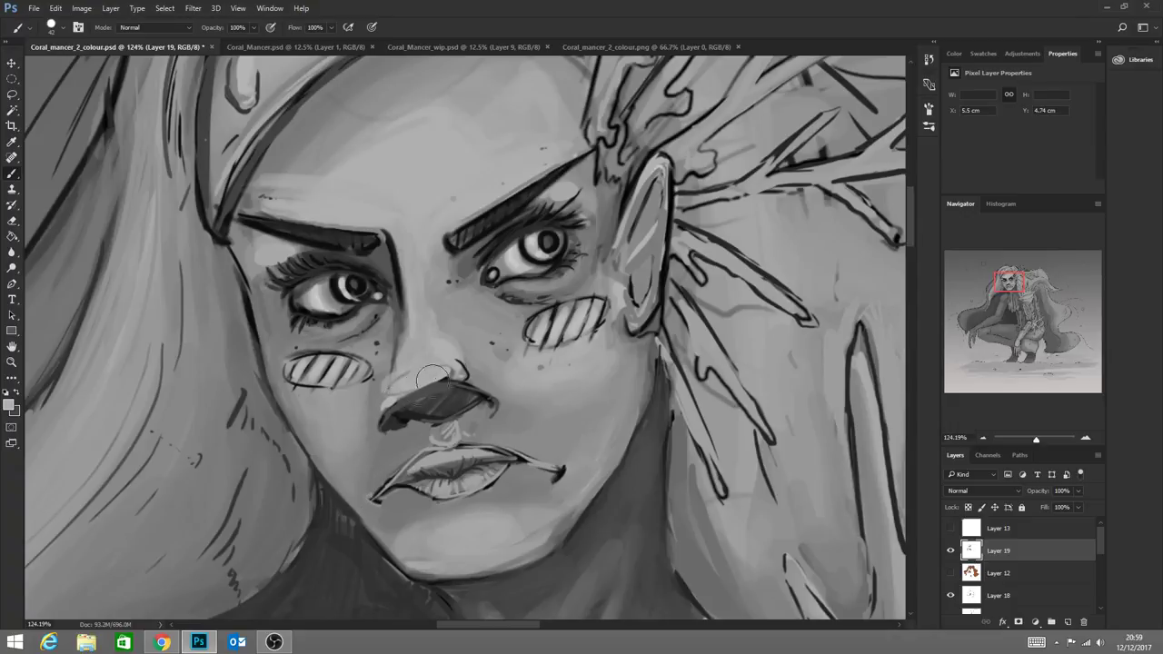
mouse_move(446, 373)
mouse_down()
mouse_move(407, 384)
mouse_move(481, 390)
mouse_move(410, 386)
mouse_move(486, 383)
mouse_up()
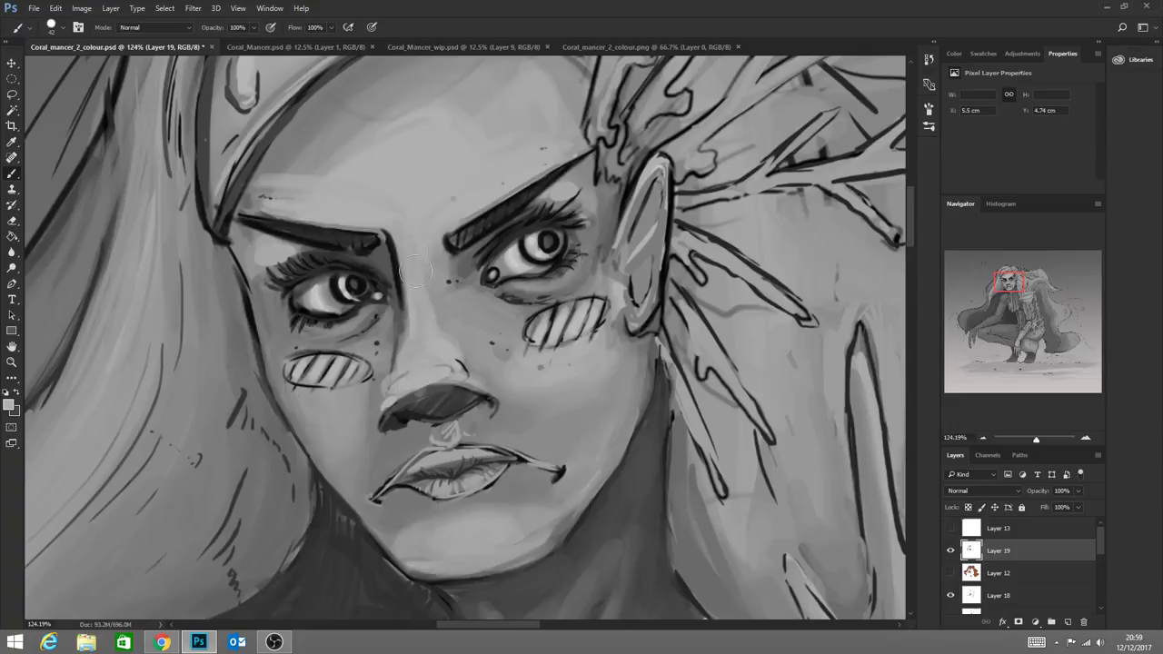
key(alt)
alt+click(434, 270)
drag(420, 364, 424, 367)
Turn on the brush's Transfer setting and reduce its size to 15 px
click(79, 28)
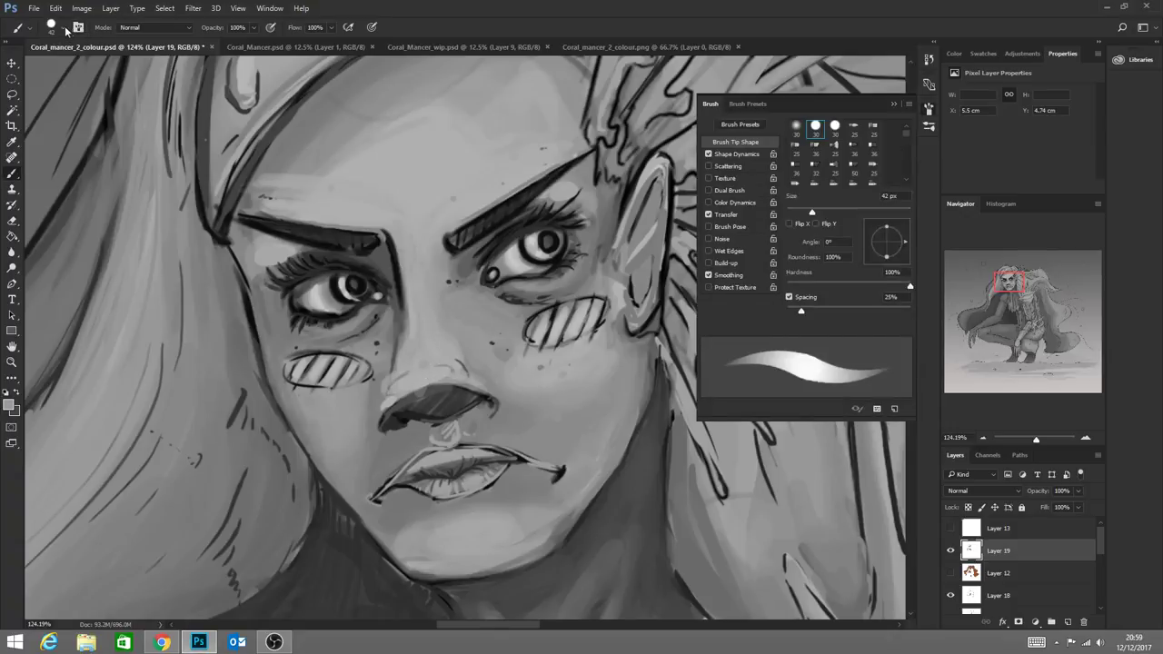
click(65, 27)
drag(89, 68, 73, 68)
click(396, 360)
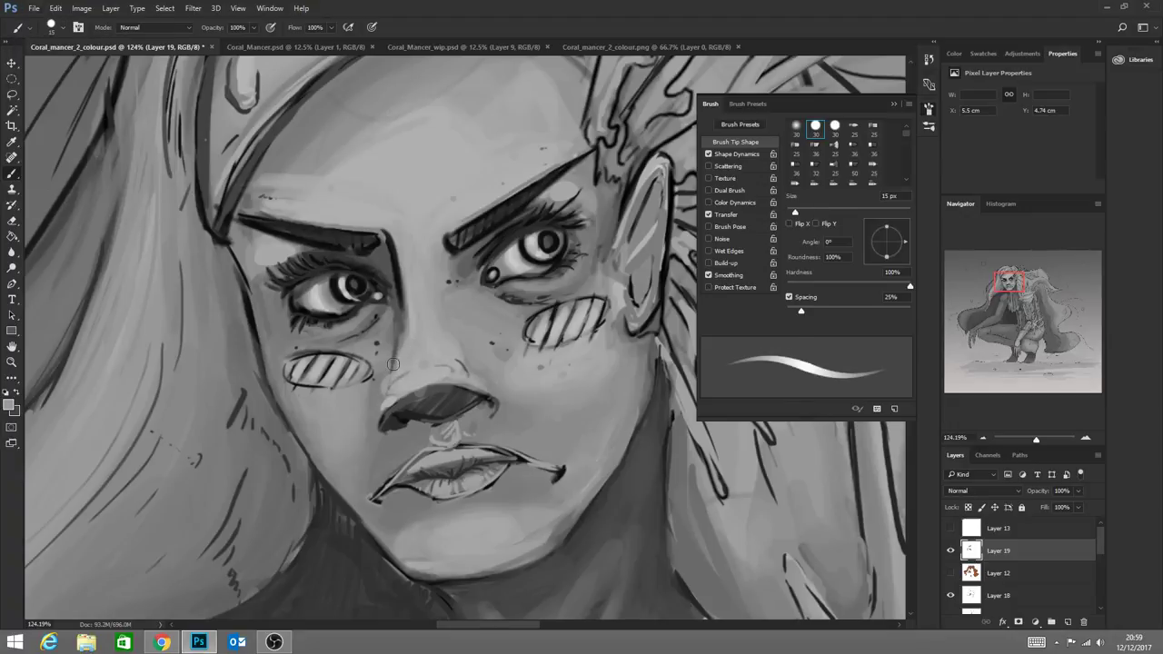
click(893, 103)
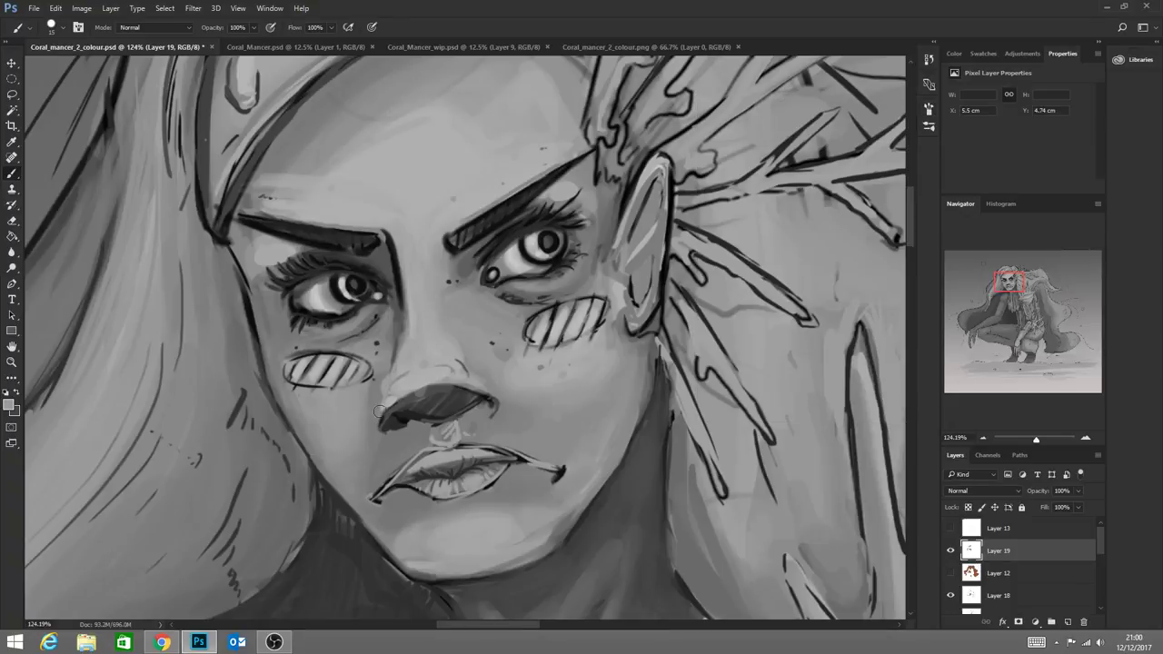
Sample greys around the nose and refine the upper edge of its underside and the shaded side of the nostril
key(alt)
drag(396, 400, 444, 384)
alt+click(421, 349)
alt+click(402, 362)
mouse_move(402, 360)
mouse_down()
mouse_move(415, 374)
mouse_move(377, 405)
mouse_up()
alt+click(396, 351)
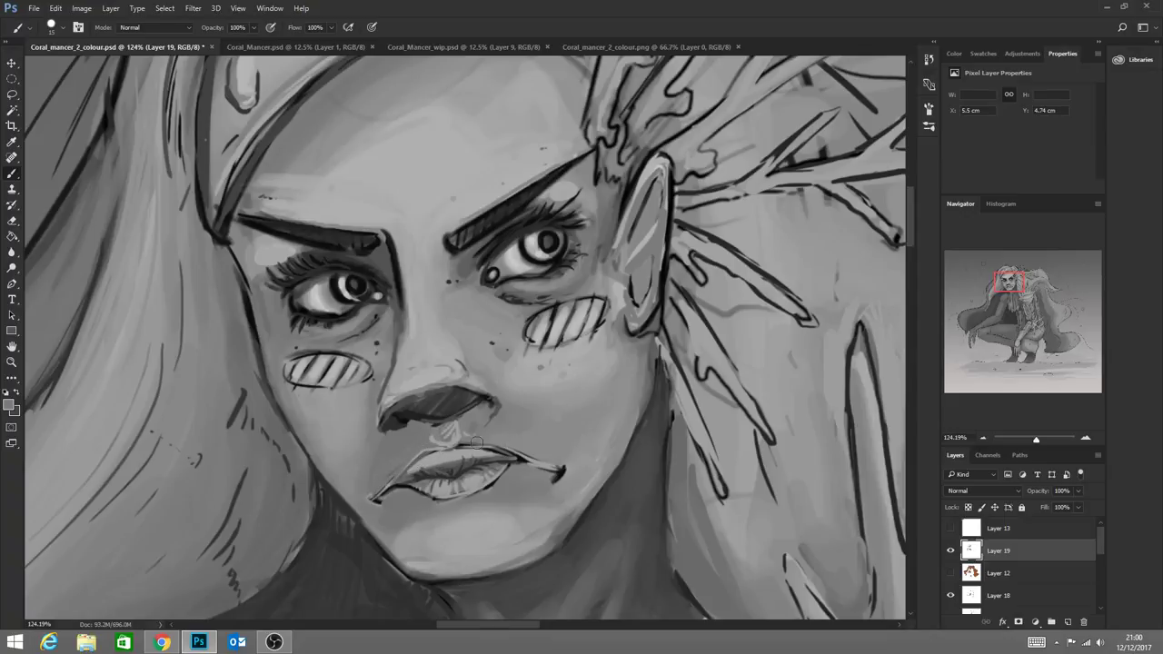
Paint sampled greys over the heavy mouth outlines to thin the lip edges and soften the mouth corners
drag(513, 451, 542, 462)
drag(404, 485, 451, 497)
mouse_move(514, 463)
mouse_down()
mouse_move(493, 489)
mouse_move(526, 463)
mouse_up()
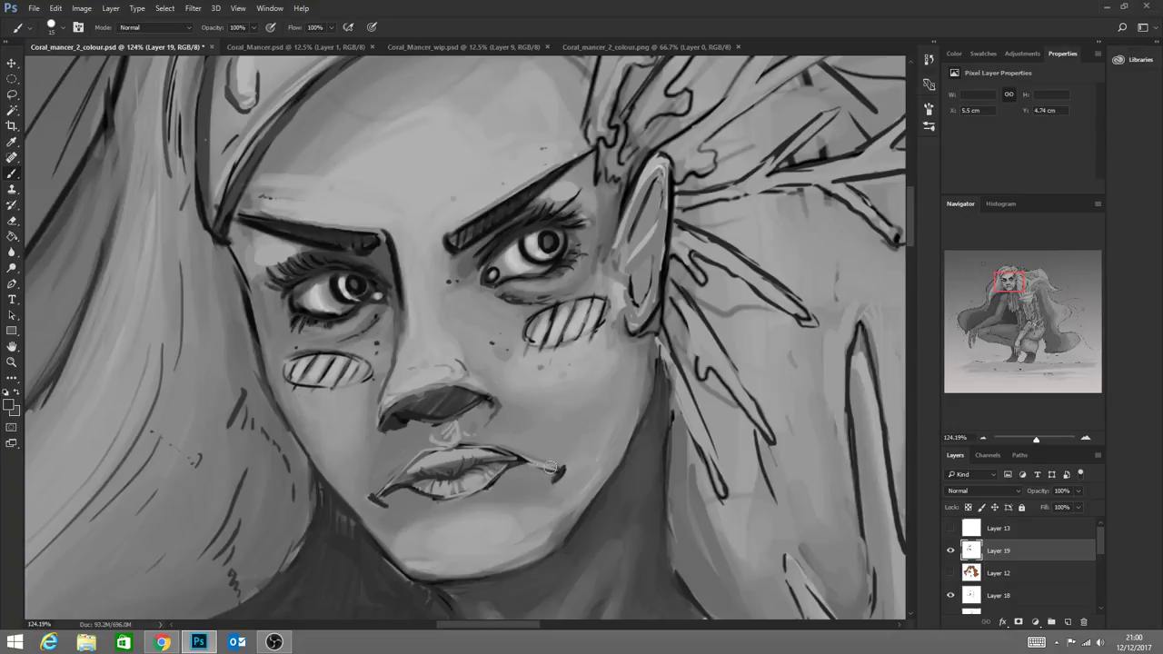
alt+click(462, 443)
drag(462, 444, 546, 465)
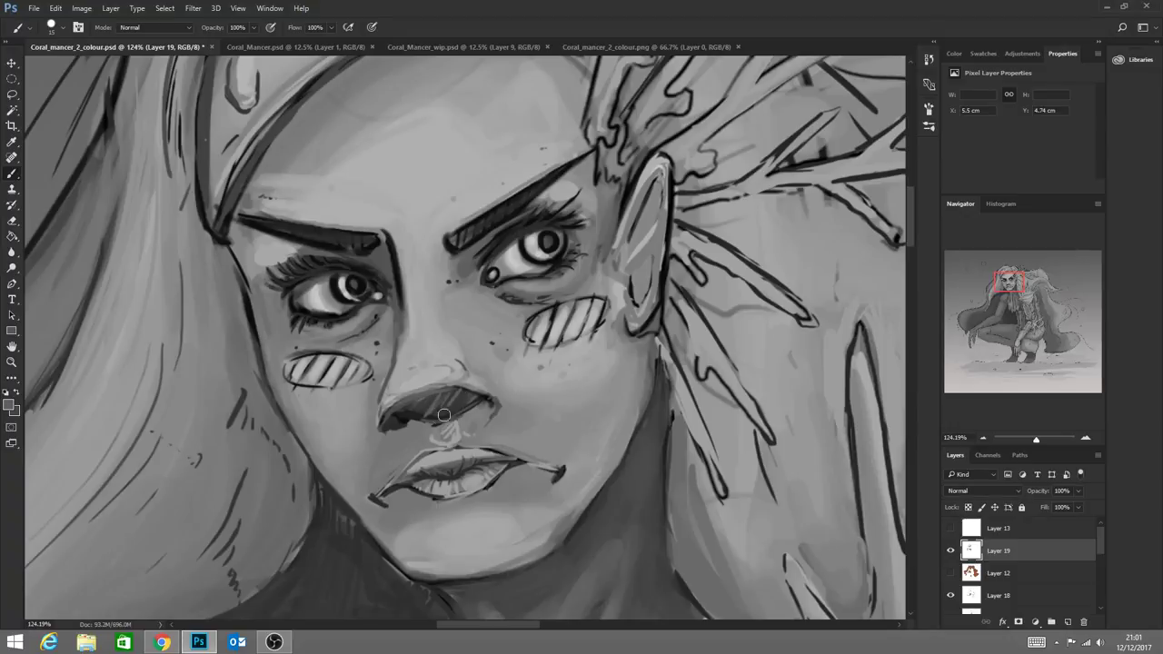
Shade the underside of the nose with fine strokes, redefine the nostrils' lower edge and lighten the skin beneath it
drag(472, 391, 470, 396)
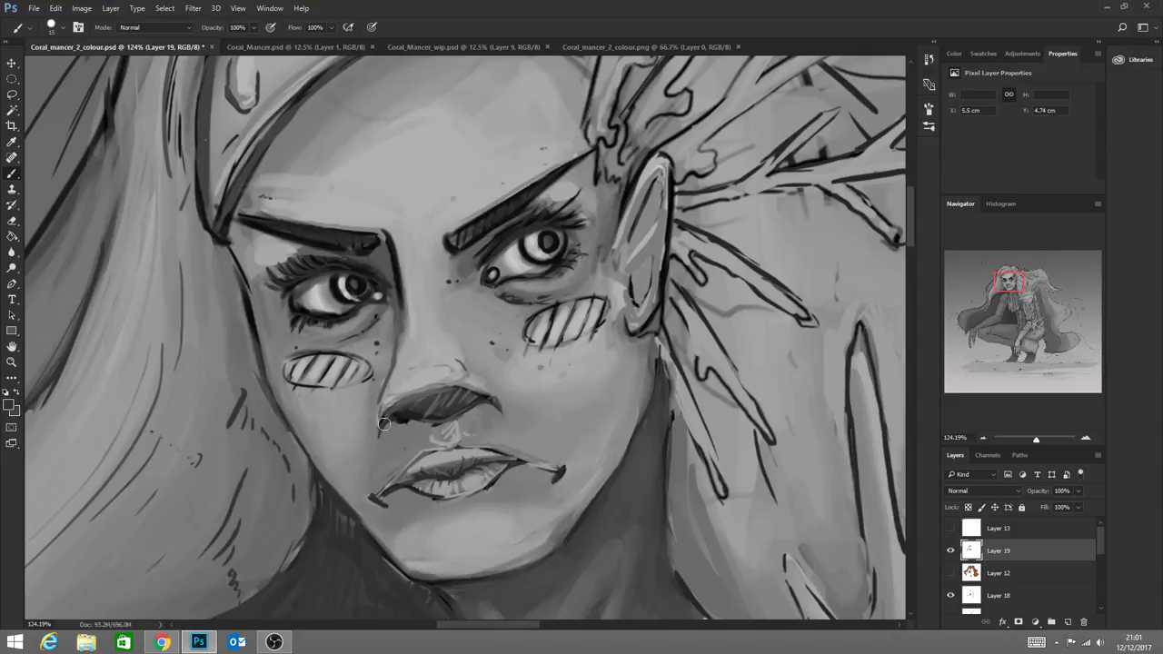
drag(397, 419, 472, 411)
alt+click(413, 414)
alt+click(455, 428)
drag(456, 427, 469, 415)
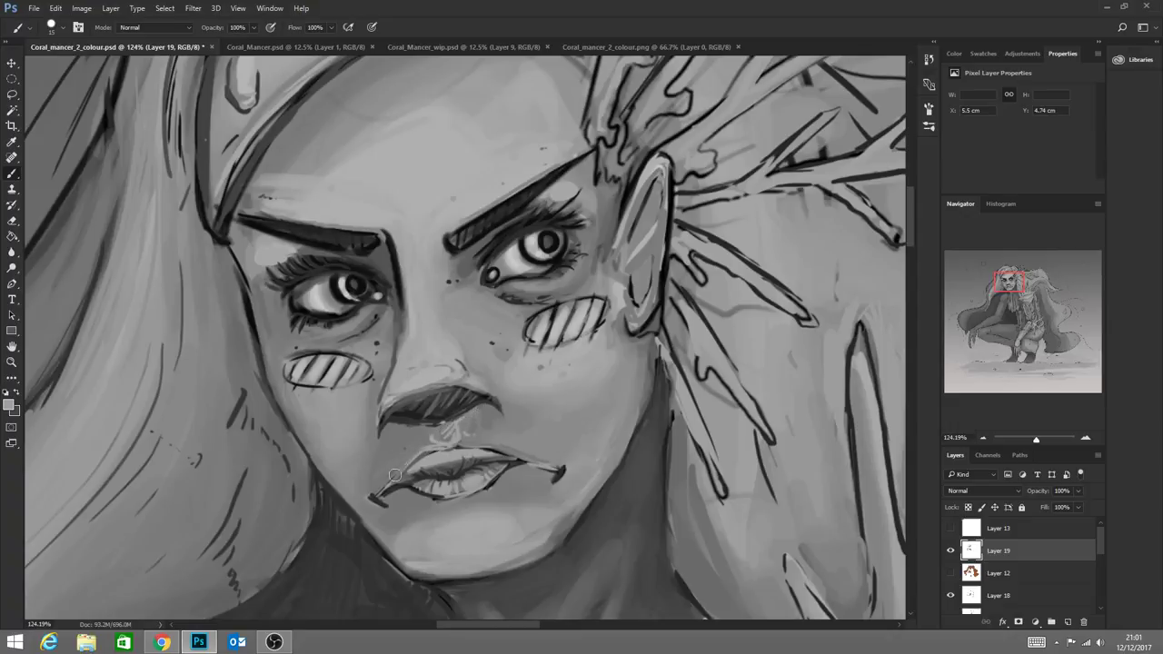
Lighten the upper lip's edge towards the mouth corner and blend the surrounding skin with sampled greys
drag(452, 445, 489, 446)
mouse_move(470, 444)
mouse_down()
mouse_move(500, 451)
mouse_move(460, 445)
mouse_move(483, 449)
mouse_move(458, 454)
mouse_move(509, 452)
mouse_move(448, 454)
mouse_move(476, 441)
mouse_move(418, 450)
mouse_move(405, 480)
mouse_up()
alt+click(505, 454)
alt+click(492, 471)
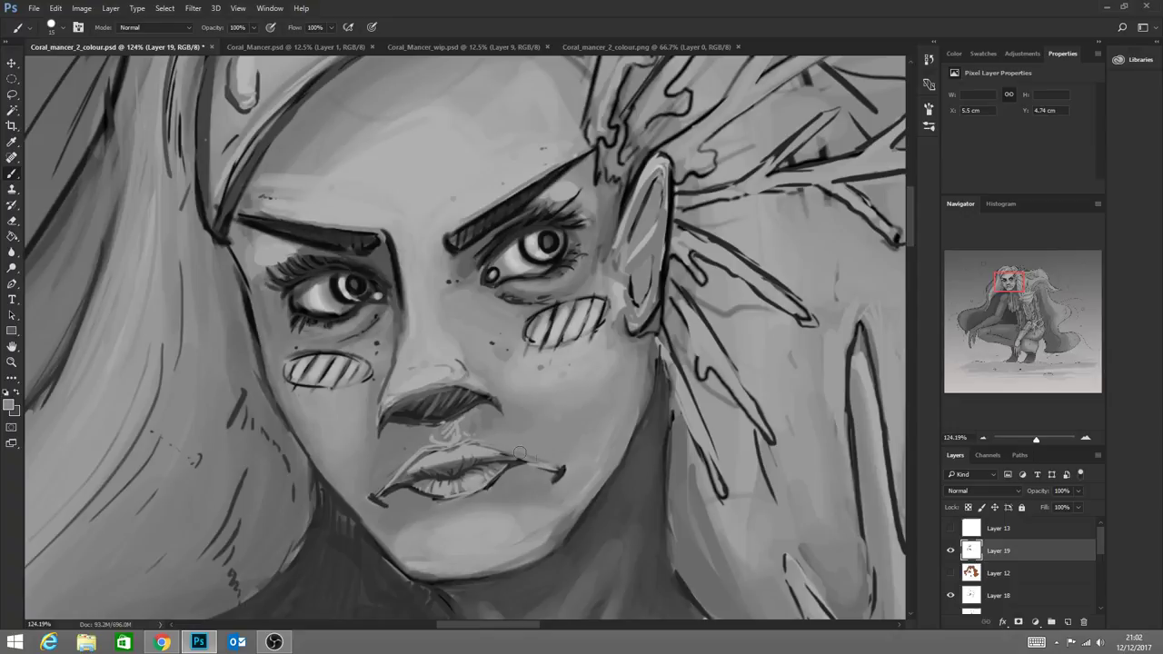
alt+click(405, 457)
Sample greys within both eyes and shade the whites around the irises to give the eyeballs volume
alt+click(327, 289)
drag(331, 277, 346, 301)
alt+click(328, 293)
alt+click(343, 288)
alt+click(340, 309)
alt+click(545, 250)
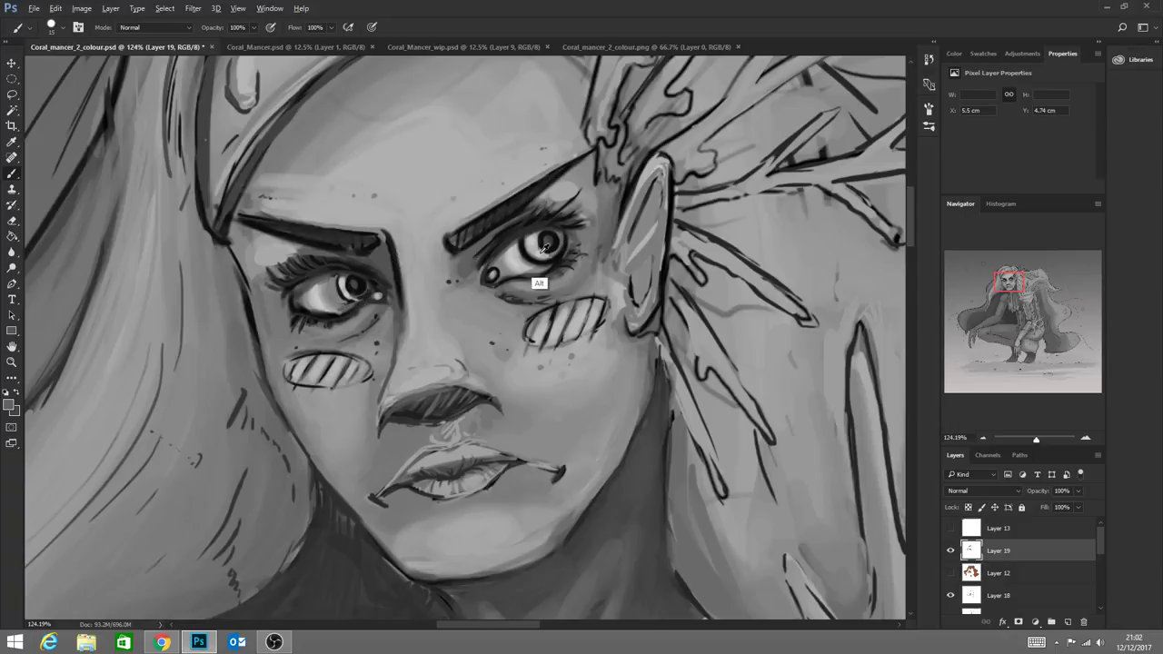
alt+click(520, 242)
drag(523, 255, 557, 263)
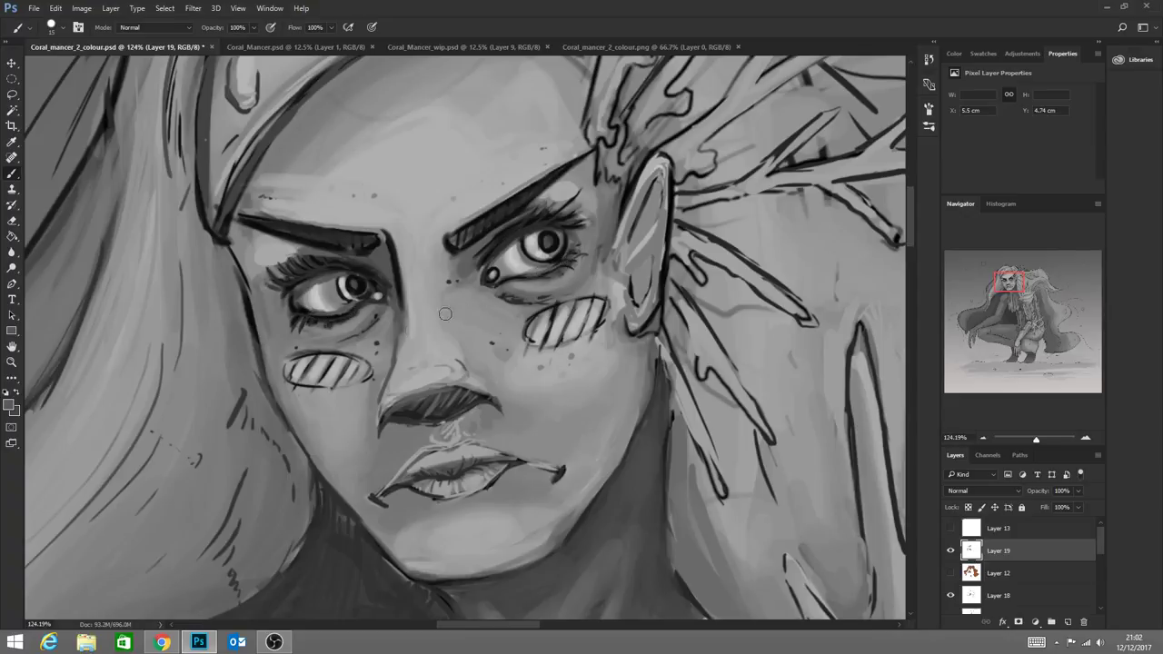
Review the whole figure with Layer 19 hidden and shown, return close to the face and reselect the Brush tool
click(12, 362)
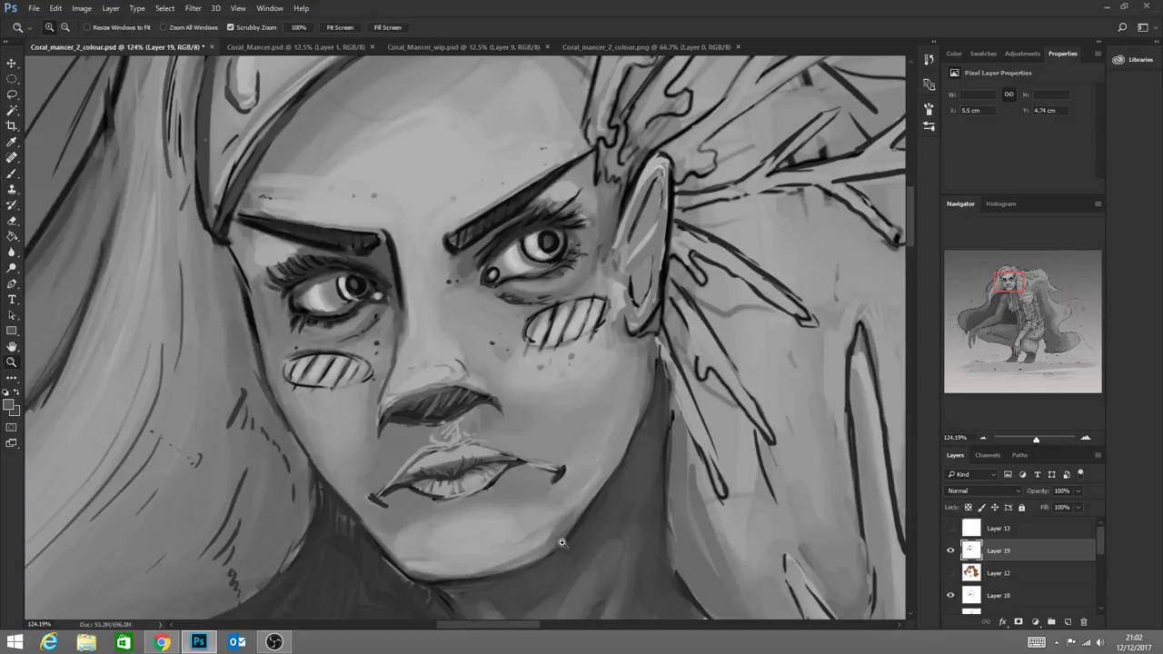
drag(562, 545, 498, 551)
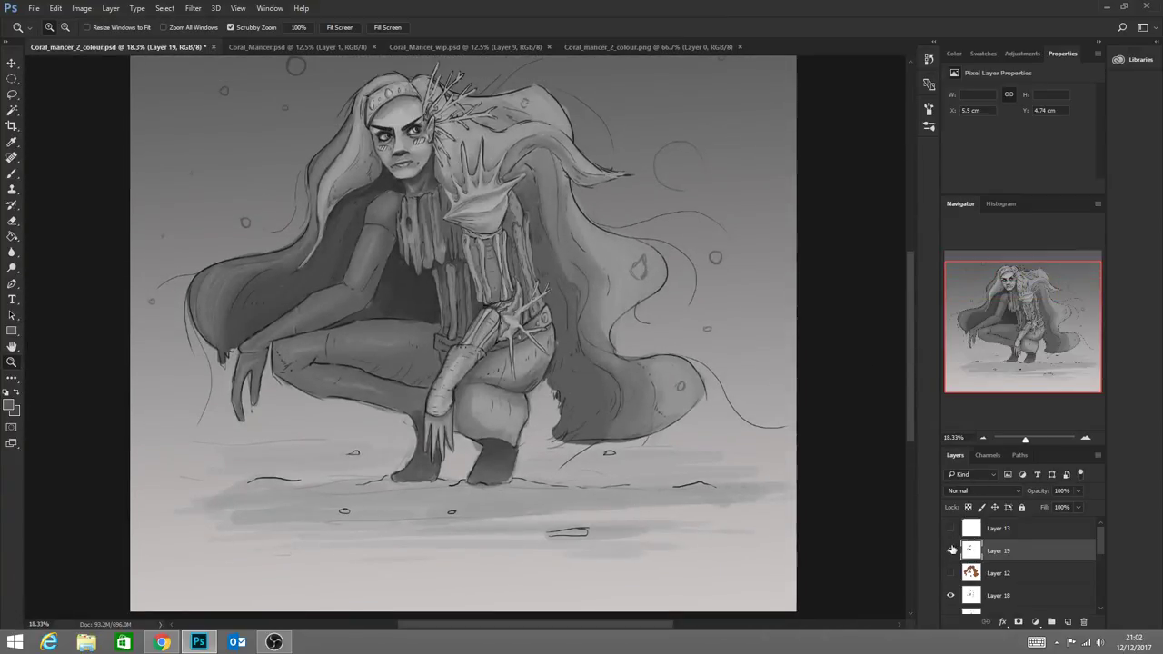
click(951, 552)
click(951, 551)
click(951, 551)
click(951, 551)
drag(396, 127, 478, 209)
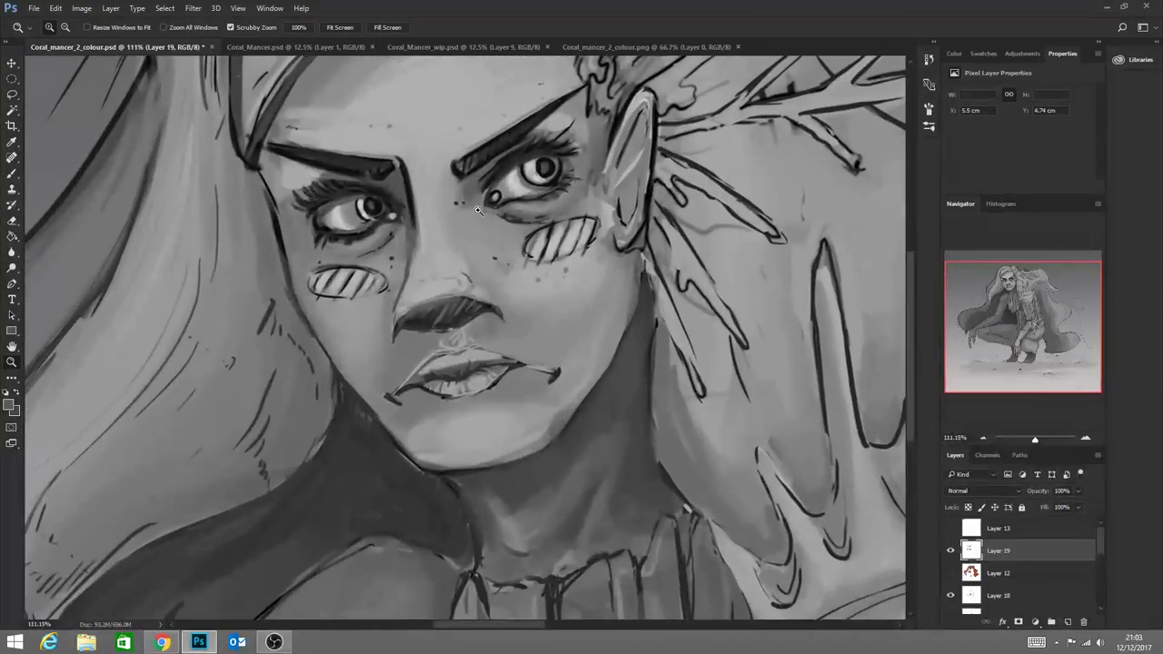
click(12, 172)
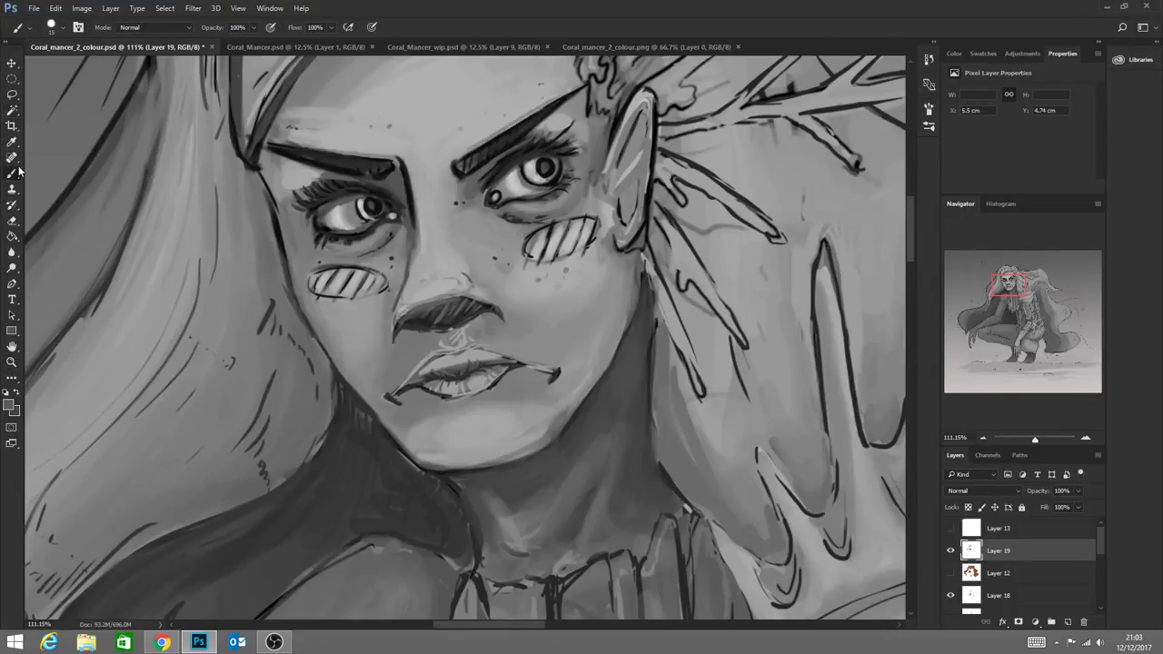
Enable Transfer for the brush and enlarge it to 66 px
click(79, 28)
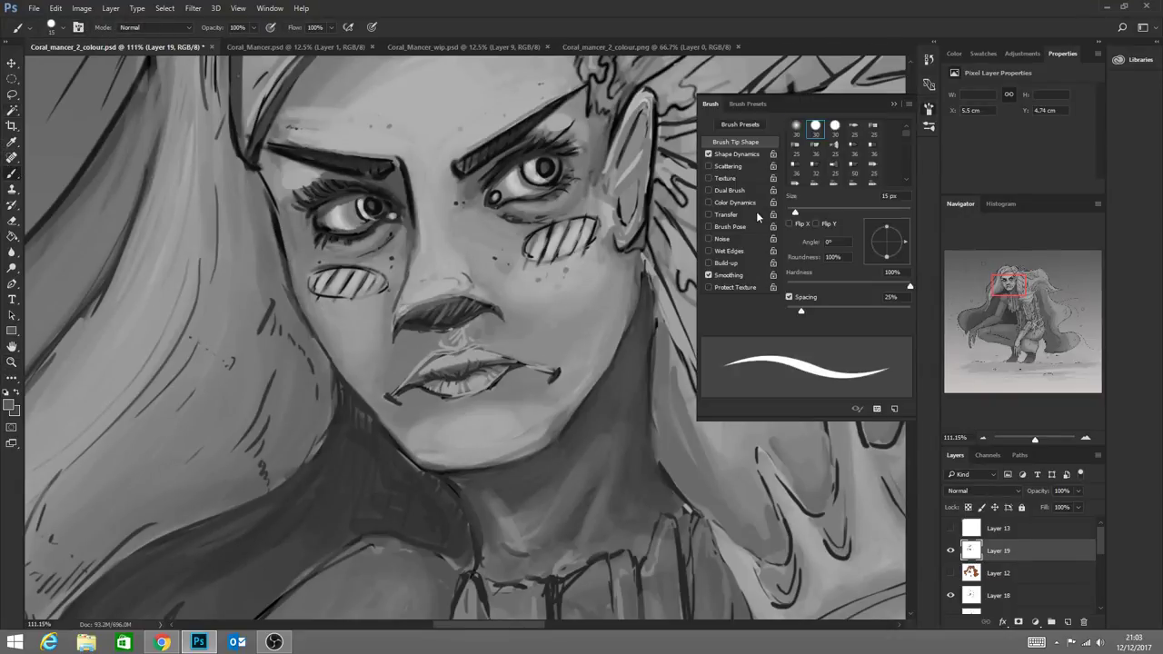
click(709, 215)
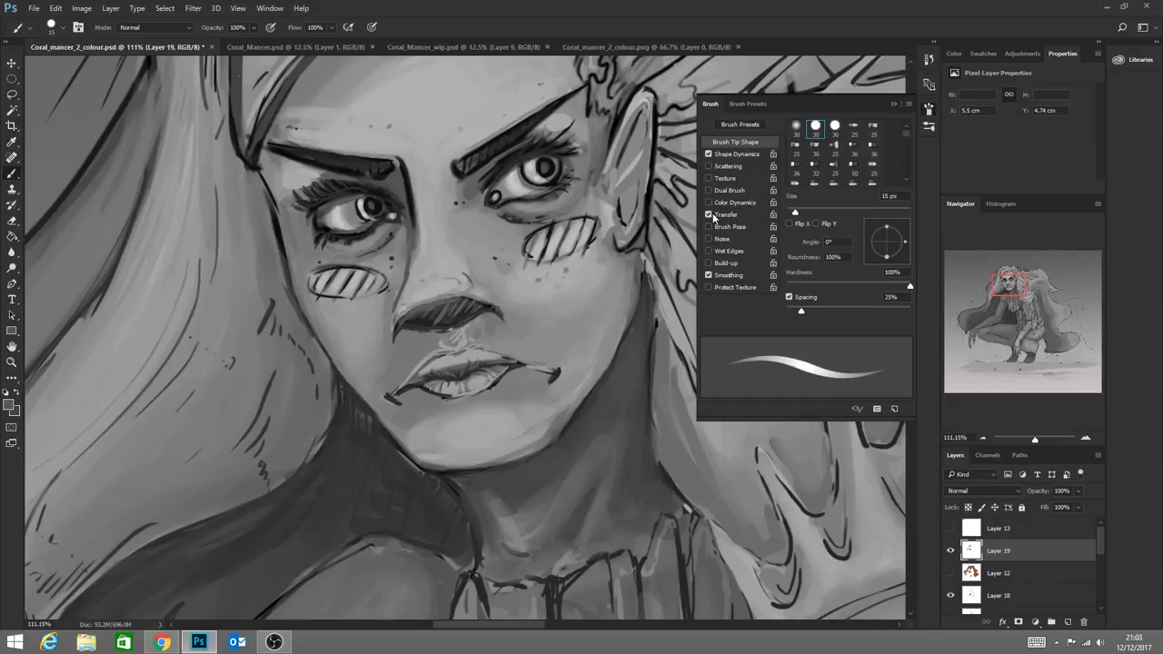
click(895, 105)
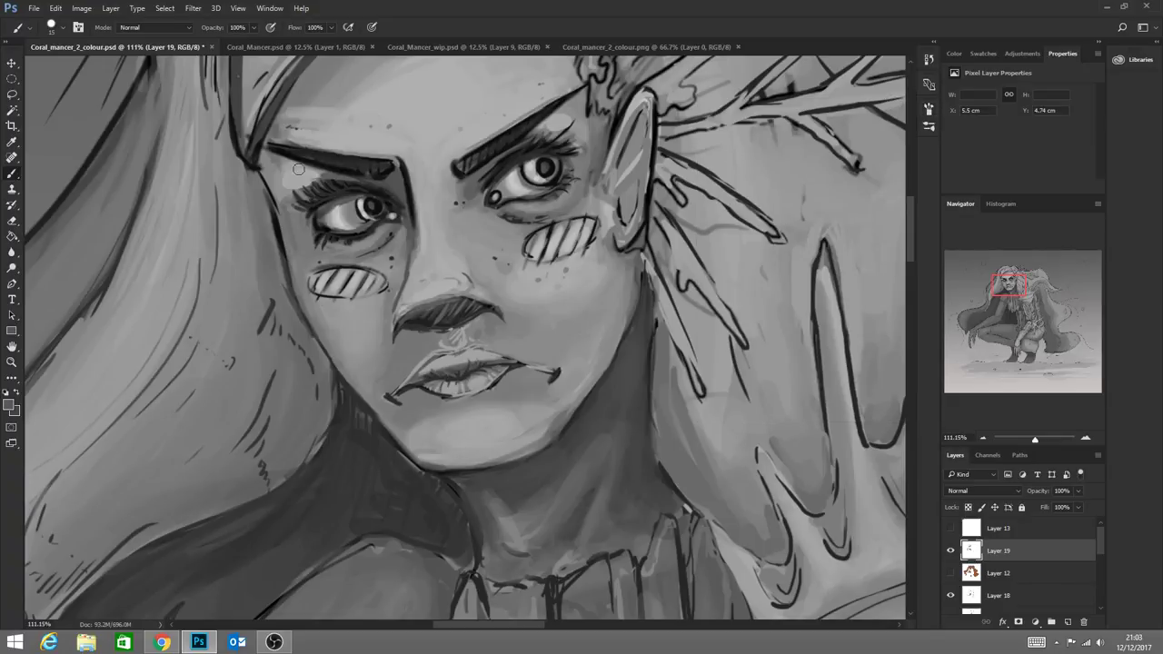
click(61, 29)
drag(90, 69, 96, 69)
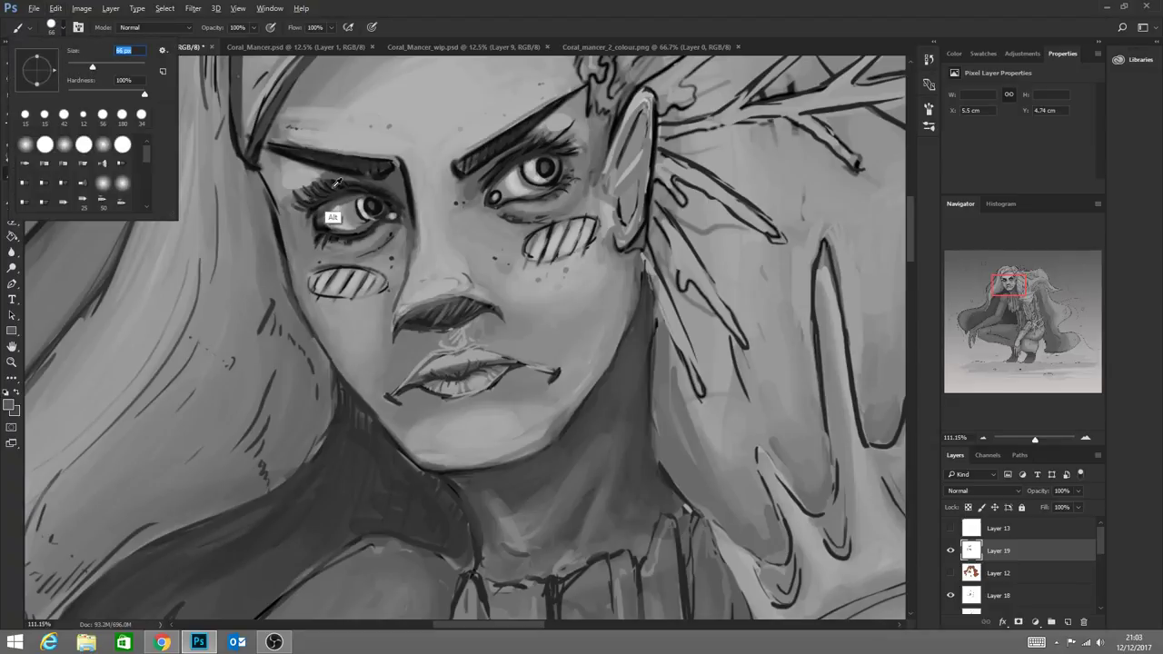
Soften the upper lids and lashes of both eyes and glaze shading over the eye whites with sampled greys
click(309, 211)
drag(308, 199, 377, 185)
mouse_move(477, 189)
mouse_down()
mouse_move(517, 177)
mouse_move(481, 186)
mouse_move(505, 159)
mouse_move(525, 162)
mouse_move(481, 179)
mouse_move(584, 136)
mouse_move(514, 165)
mouse_move(510, 150)
mouse_move(594, 153)
mouse_move(475, 171)
mouse_move(583, 143)
mouse_up()
mouse_move(318, 184)
mouse_down()
mouse_move(352, 185)
mouse_move(345, 218)
mouse_move(360, 217)
mouse_move(341, 207)
mouse_move(350, 202)
mouse_move(345, 218)
mouse_move(322, 207)
mouse_move(355, 205)
mouse_move(340, 218)
mouse_up()
mouse_move(518, 179)
mouse_down()
mouse_move(509, 186)
mouse_move(528, 169)
mouse_move(507, 189)
mouse_move(541, 163)
mouse_up()
drag(364, 207, 332, 220)
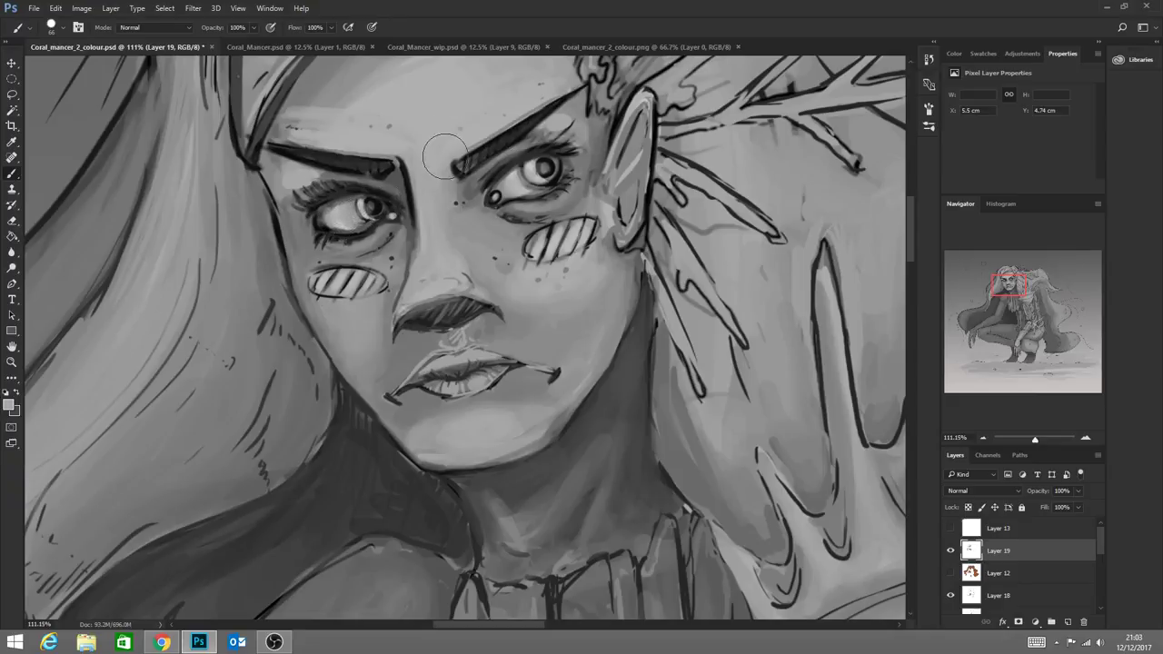
Reduce the brush to 17 px, sample a near-black from the lashes and disable Transfer
click(62, 28)
drag(90, 67, 74, 67)
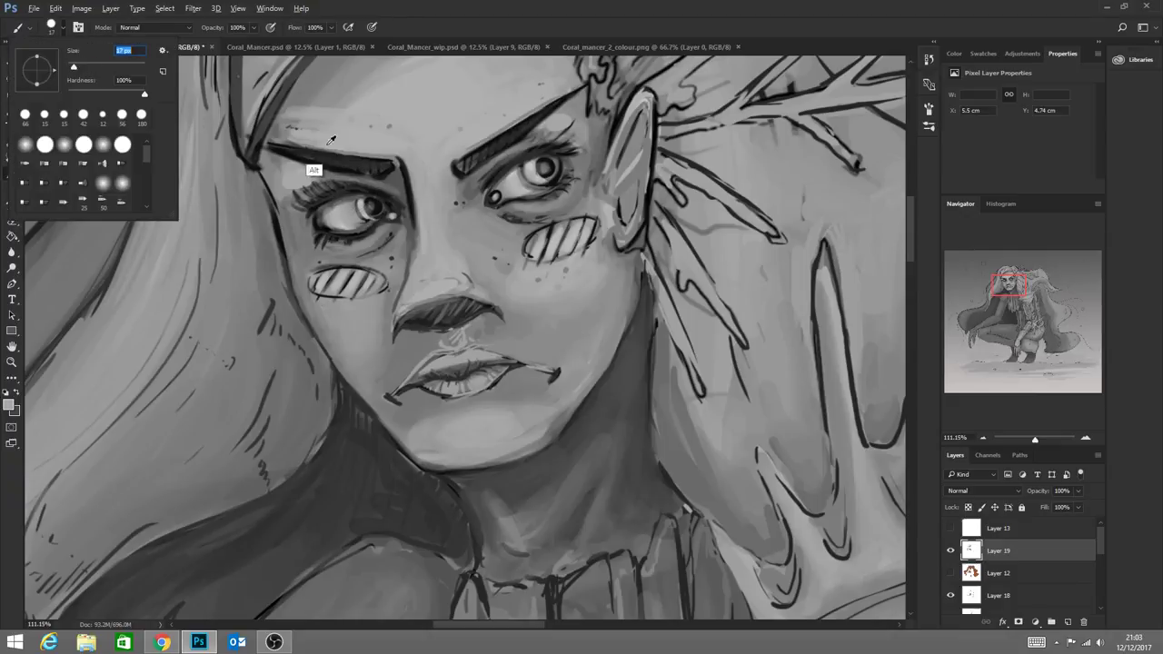
click(341, 212)
alt+click(338, 189)
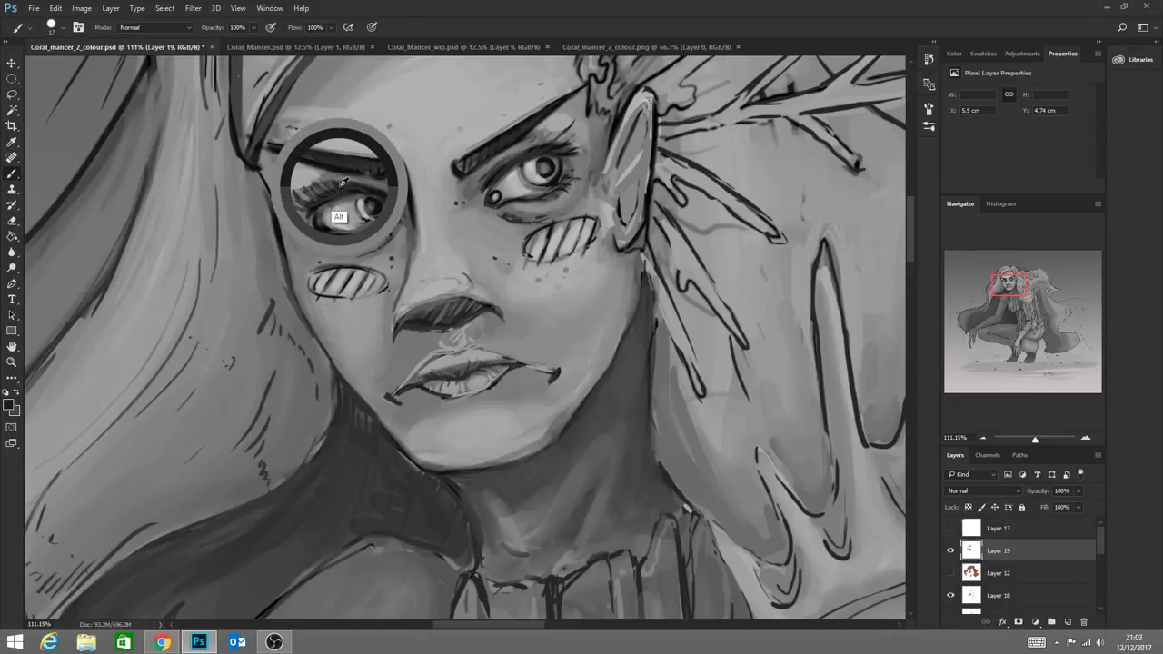
click(77, 28)
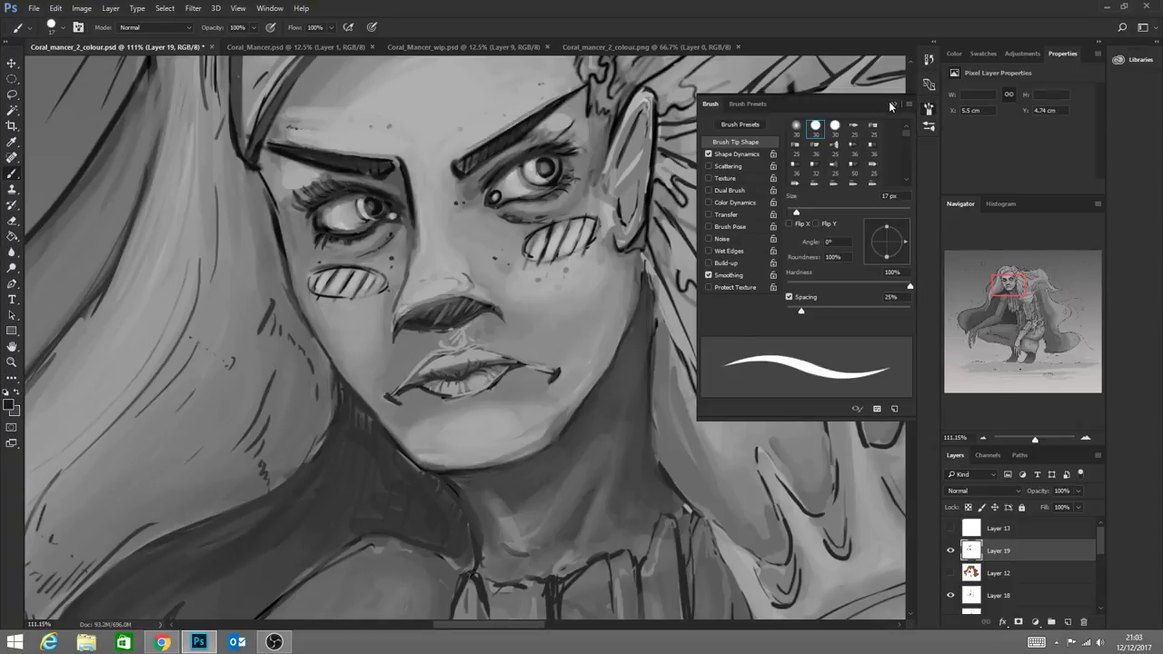
click(893, 103)
Redraw the dark lashes around the figure's right eye, deepen the other eye's pupil and reinforce the nostrils' dark edge
drag(309, 206, 304, 175)
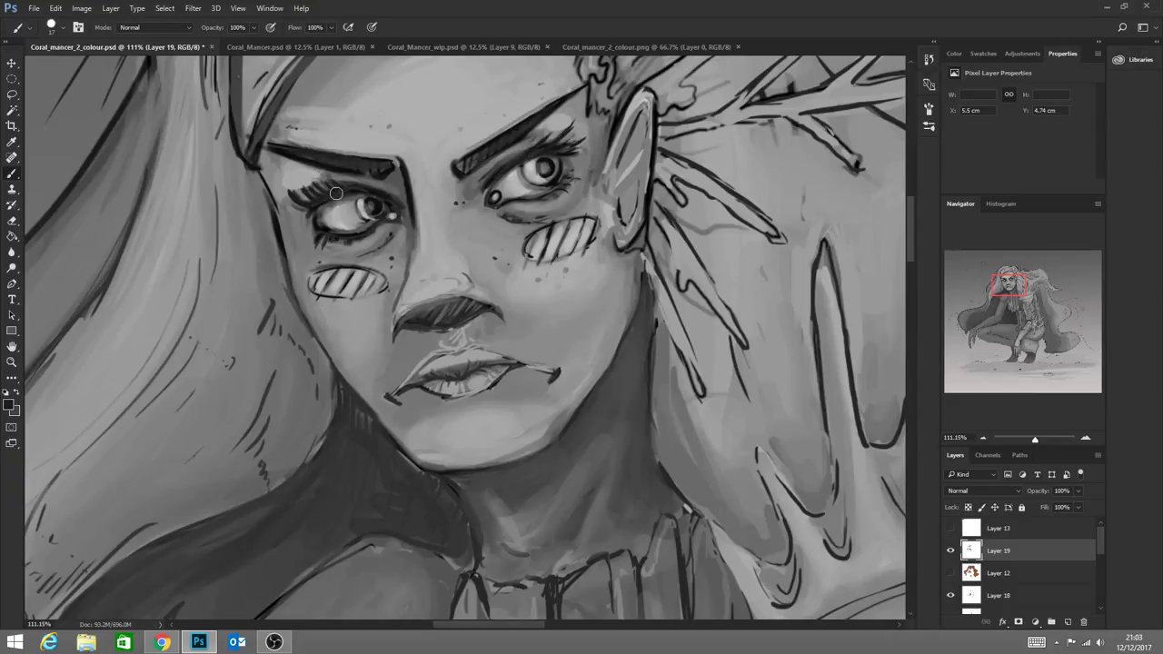
mouse_move(320, 193)
mouse_down()
mouse_move(296, 180)
mouse_move(290, 189)
mouse_up()
mouse_move(329, 236)
mouse_down()
mouse_move(320, 242)
mouse_move(345, 243)
mouse_up()
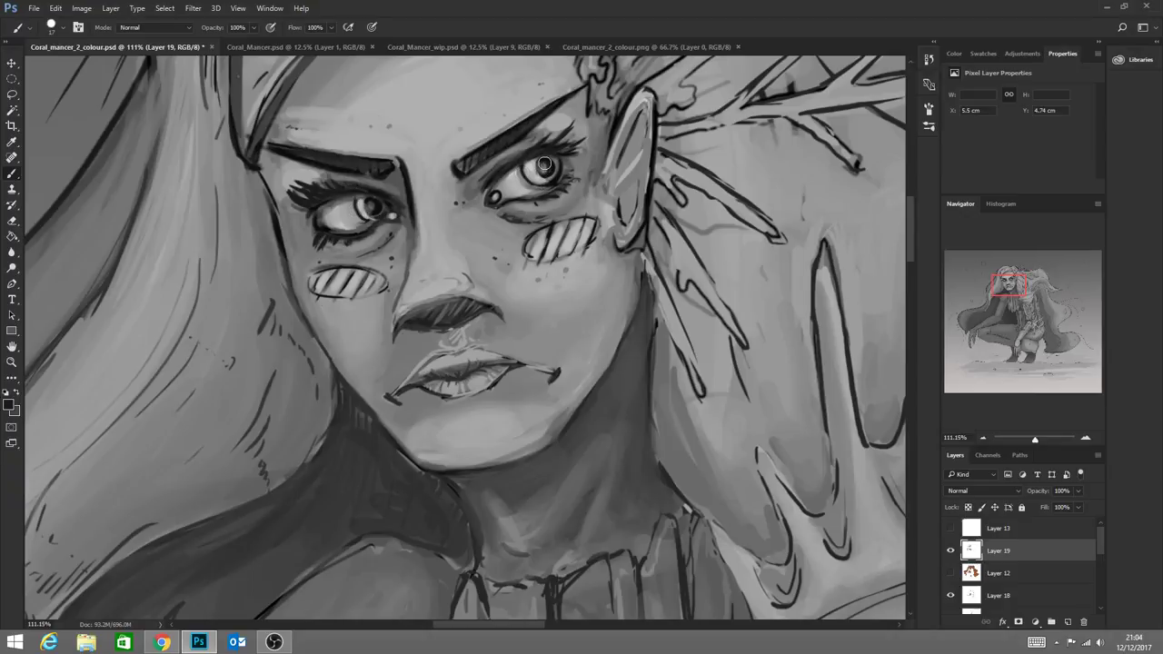
drag(545, 164, 542, 171)
mouse_move(399, 326)
mouse_down()
mouse_move(460, 301)
mouse_move(479, 307)
mouse_up()
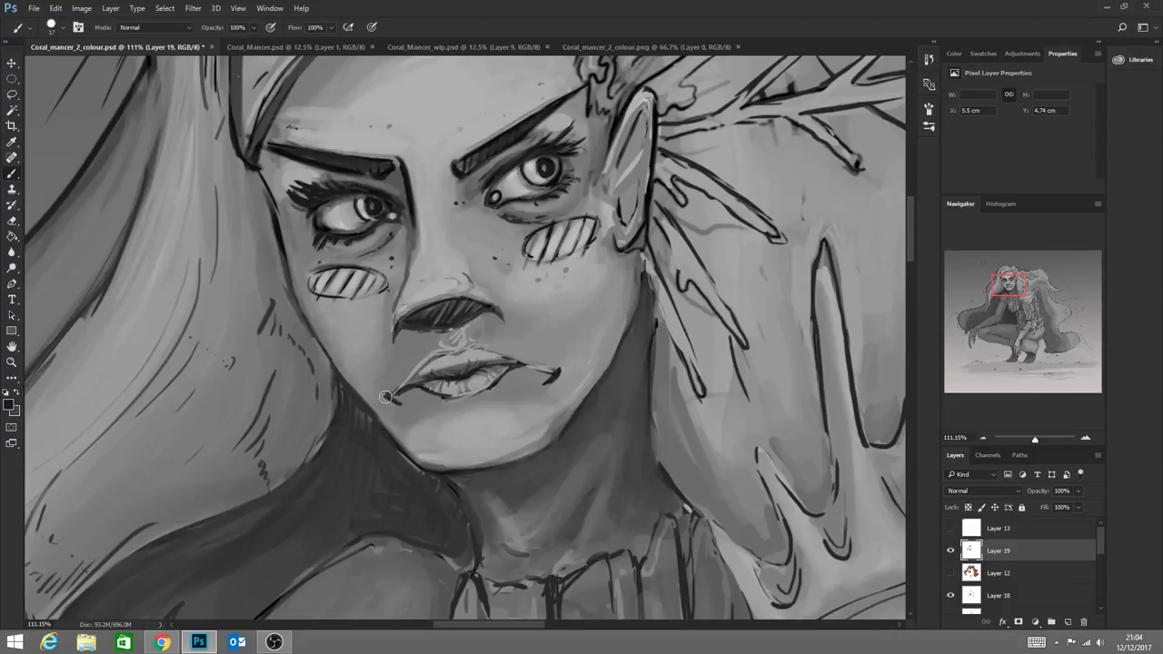
Check the whole figure, then sample a mid grey and hatch shadow strokes between the nostril and the mouth corner
click(12, 361)
drag(566, 504, 504, 499)
drag(536, 539, 524, 512)
drag(396, 273, 422, 273)
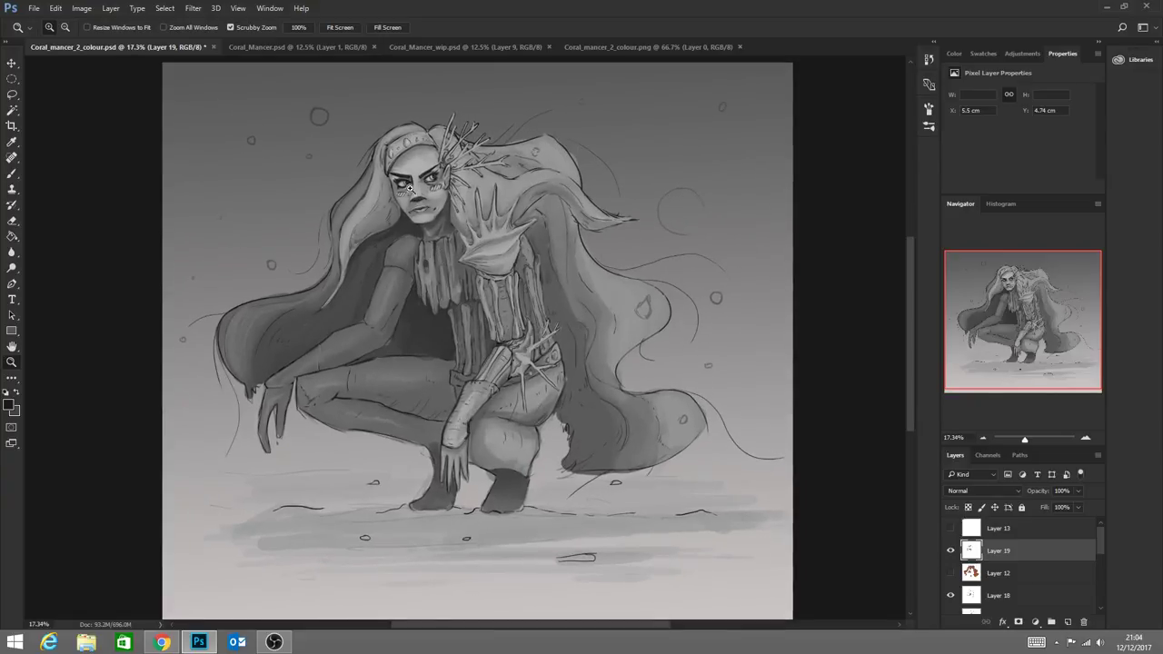
drag(410, 188, 495, 282)
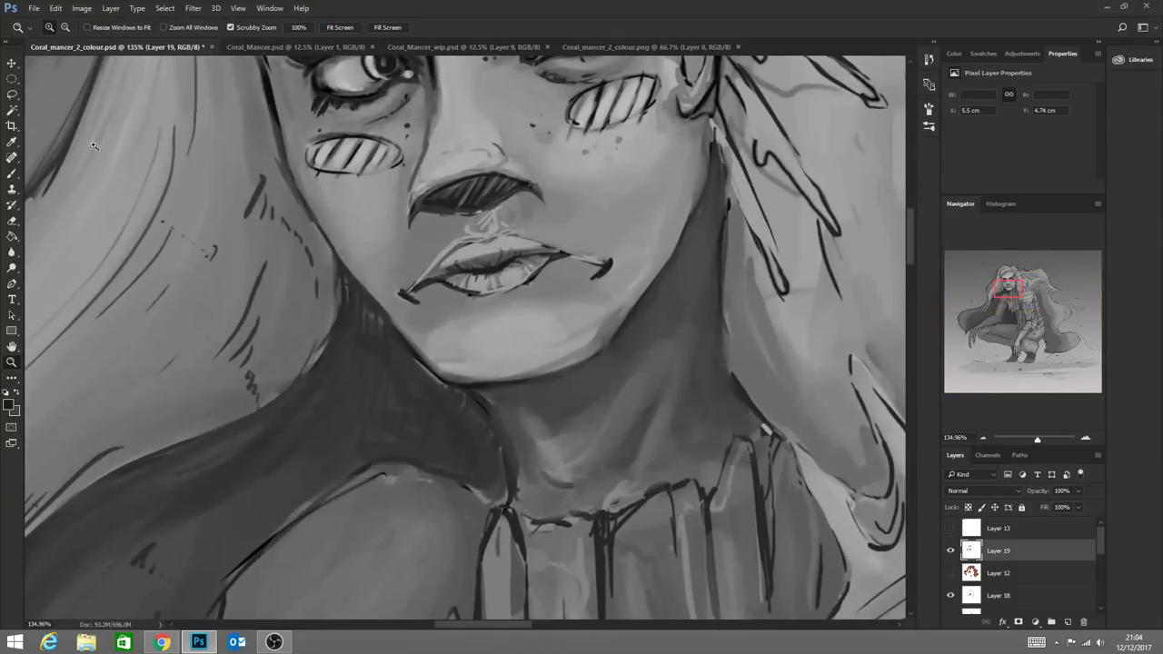
click(12, 174)
alt+click(440, 239)
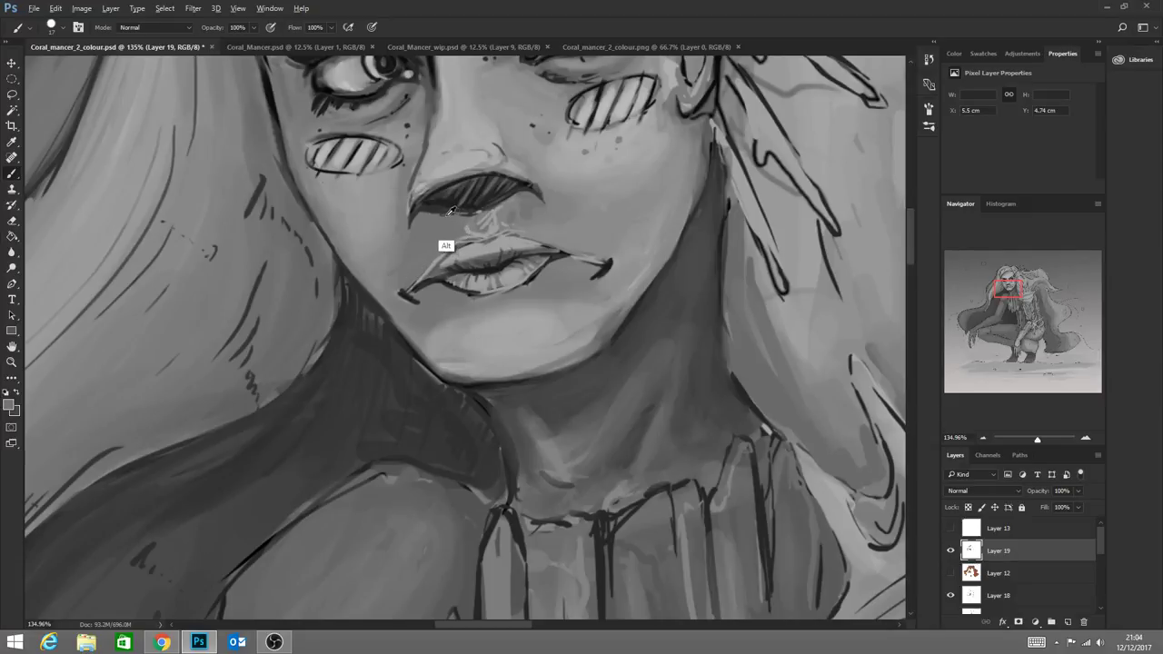
alt+click(471, 373)
mouse_move(461, 236)
mouse_down()
mouse_move(400, 290)
mouse_move(442, 232)
mouse_move(423, 222)
mouse_move(408, 268)
mouse_move(413, 237)
mouse_up()
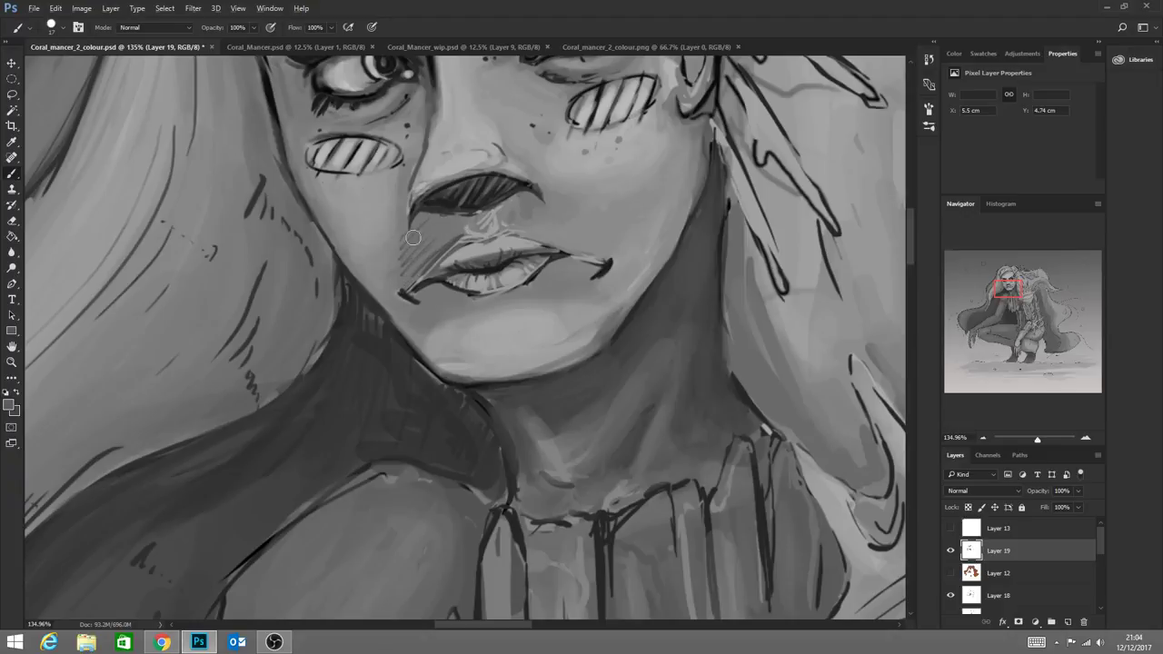
Enable Texture for the brush, enlarge it to 64 px and extend the shadow strokes down to the mouth corner
click(78, 28)
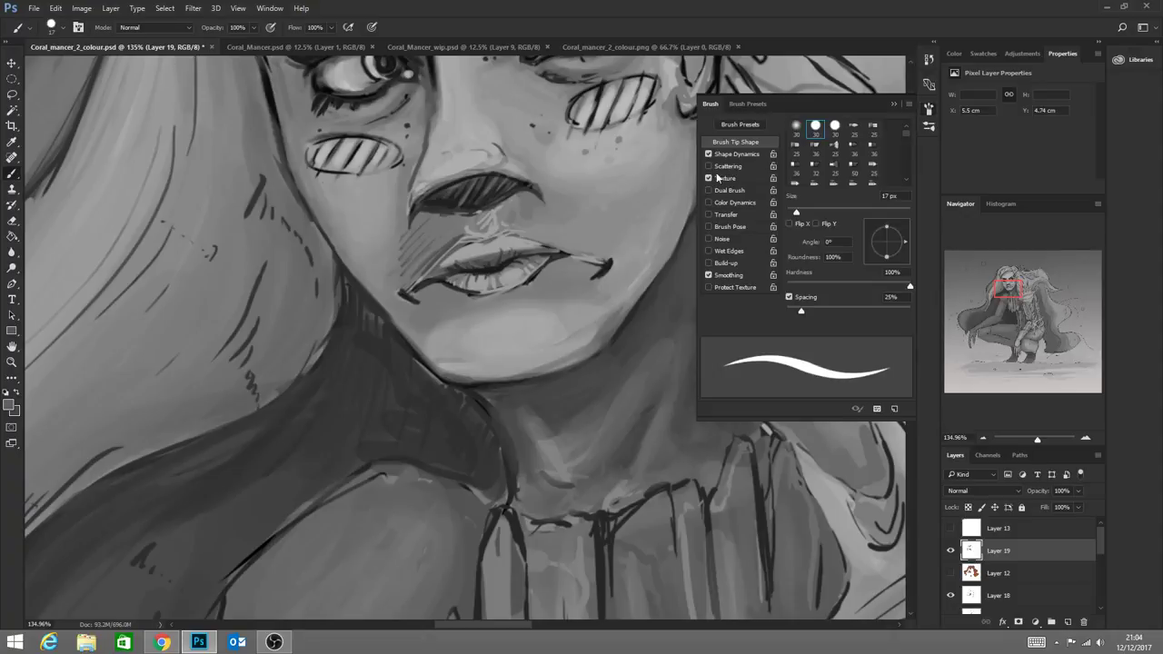
click(892, 102)
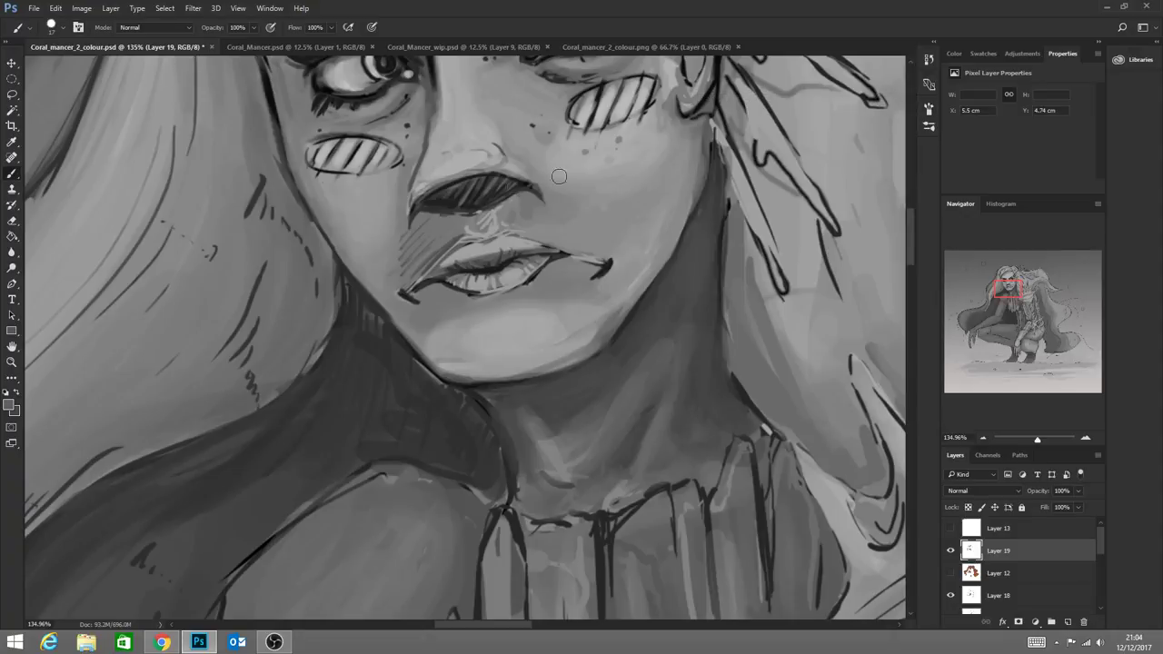
click(64, 28)
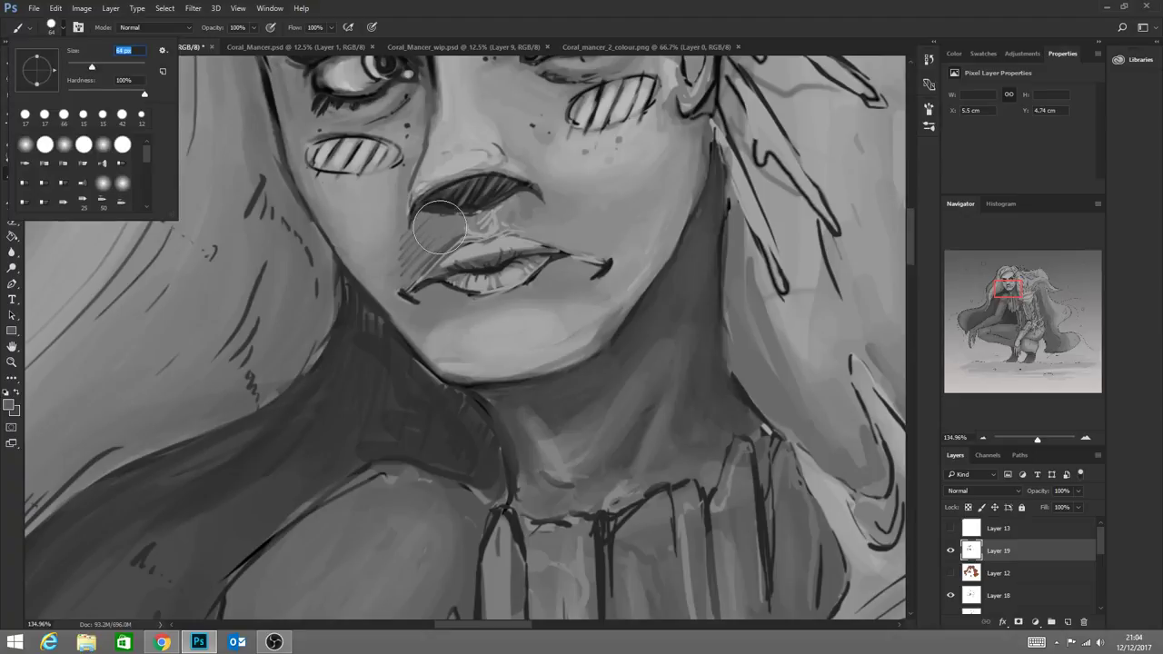
mouse_move(440, 228)
mouse_down()
mouse_move(414, 261)
mouse_move(456, 233)
mouse_move(398, 288)
mouse_up()
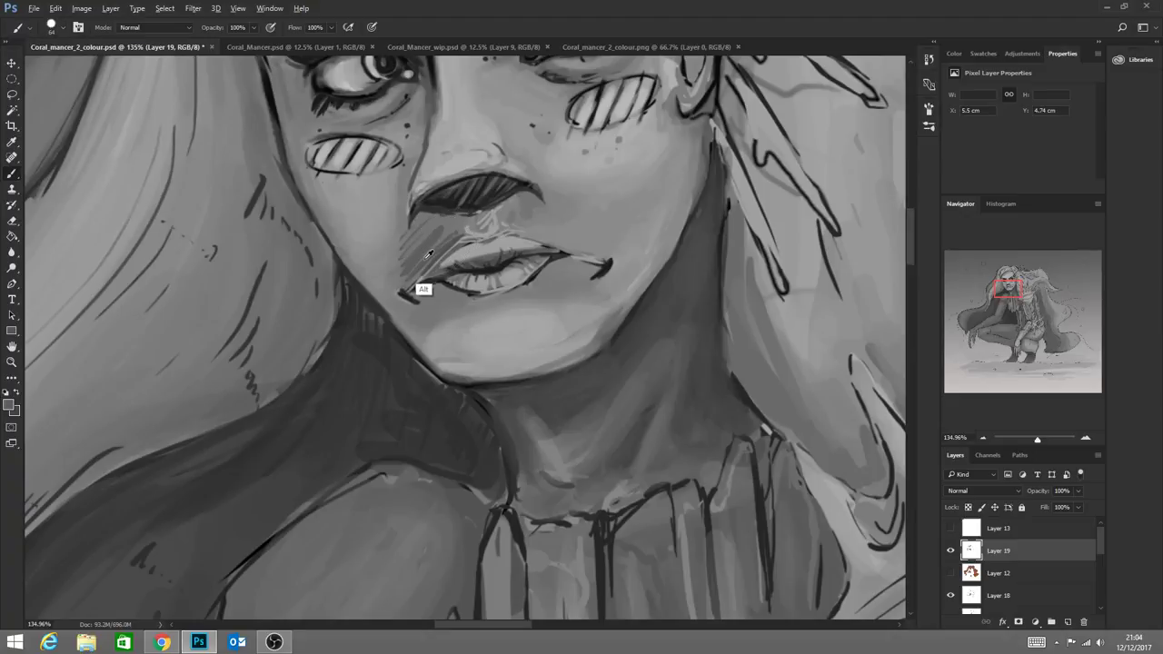
Swap the brush's Texture option for Transfer and blend the skin around the lips and beneath the nose with sampled greys
click(78, 28)
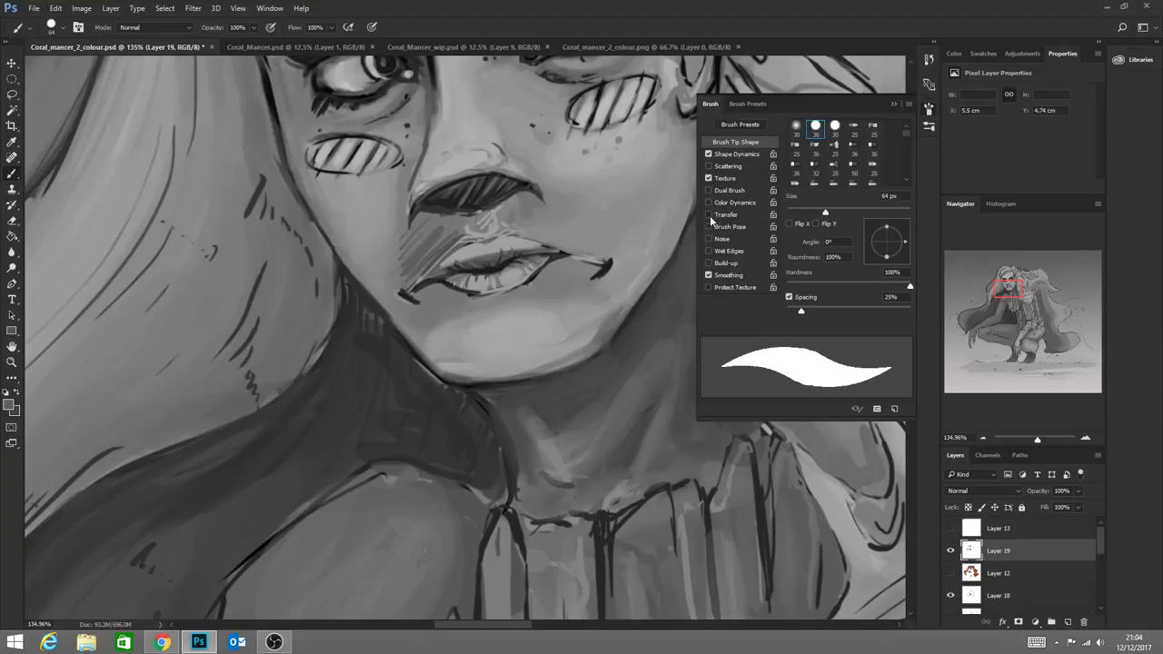
click(893, 104)
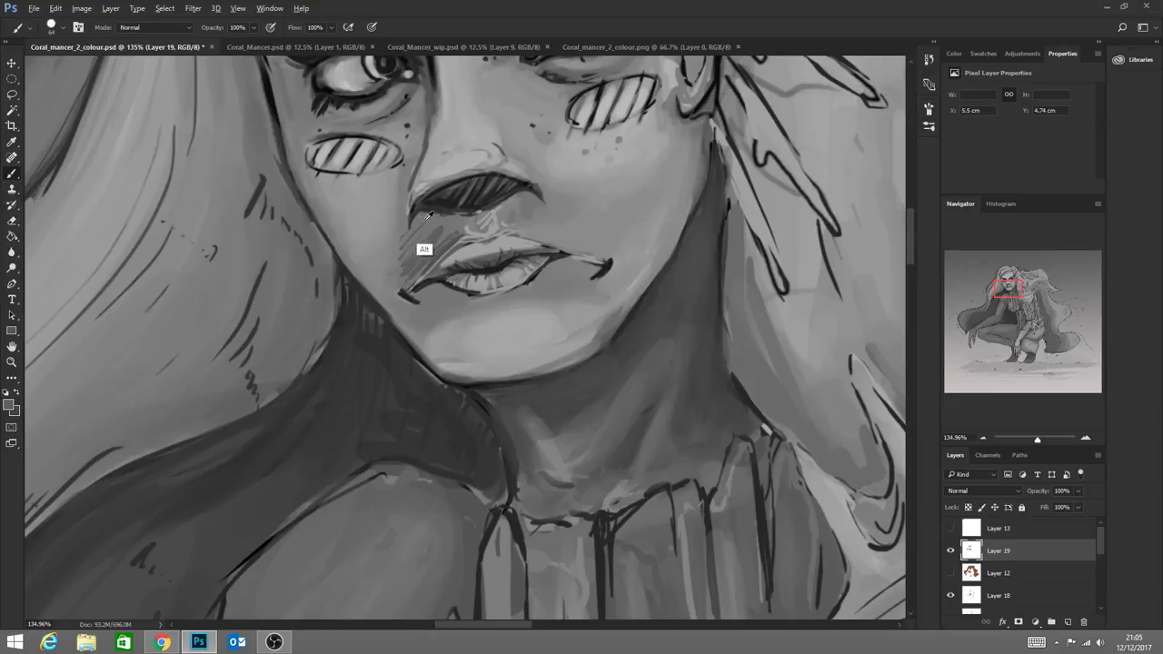
alt+click(421, 241)
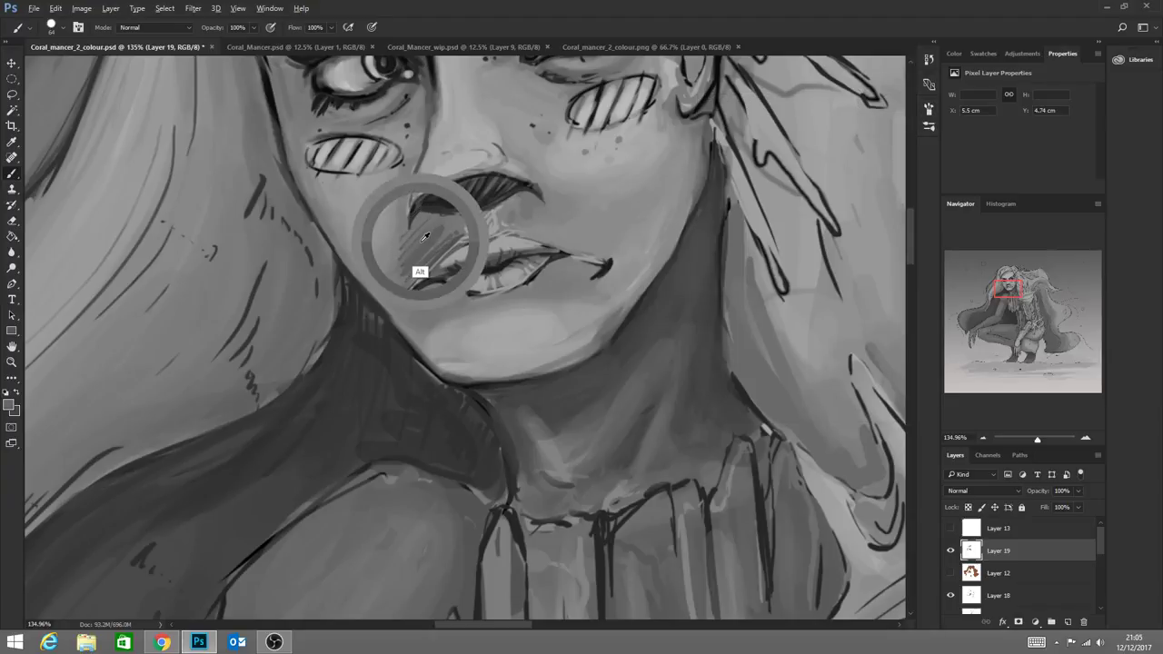
mouse_move(443, 221)
mouse_down()
mouse_move(404, 247)
mouse_move(428, 220)
mouse_move(404, 278)
mouse_move(449, 238)
mouse_move(407, 286)
mouse_move(451, 244)
mouse_move(432, 254)
mouse_move(455, 226)
mouse_move(408, 260)
mouse_move(418, 240)
mouse_move(397, 279)
mouse_move(454, 230)
mouse_move(410, 265)
mouse_move(470, 236)
mouse_move(611, 227)
mouse_move(522, 225)
mouse_move(564, 232)
mouse_move(528, 219)
mouse_move(447, 335)
mouse_move(466, 312)
mouse_move(441, 292)
mouse_move(452, 302)
mouse_move(547, 294)
mouse_move(511, 305)
mouse_move(562, 269)
mouse_move(591, 289)
mouse_move(565, 267)
mouse_move(500, 307)
mouse_move(456, 309)
mouse_move(543, 289)
mouse_move(518, 312)
mouse_move(447, 322)
mouse_move(528, 315)
mouse_move(432, 334)
mouse_move(492, 313)
mouse_move(539, 326)
mouse_move(536, 313)
mouse_move(498, 314)
mouse_move(447, 332)
mouse_move(536, 307)
mouse_up()
alt+click(502, 316)
alt+click(514, 218)
mouse_move(518, 225)
mouse_down()
mouse_move(516, 214)
mouse_move(493, 215)
mouse_move(584, 237)
mouse_move(491, 216)
mouse_up()
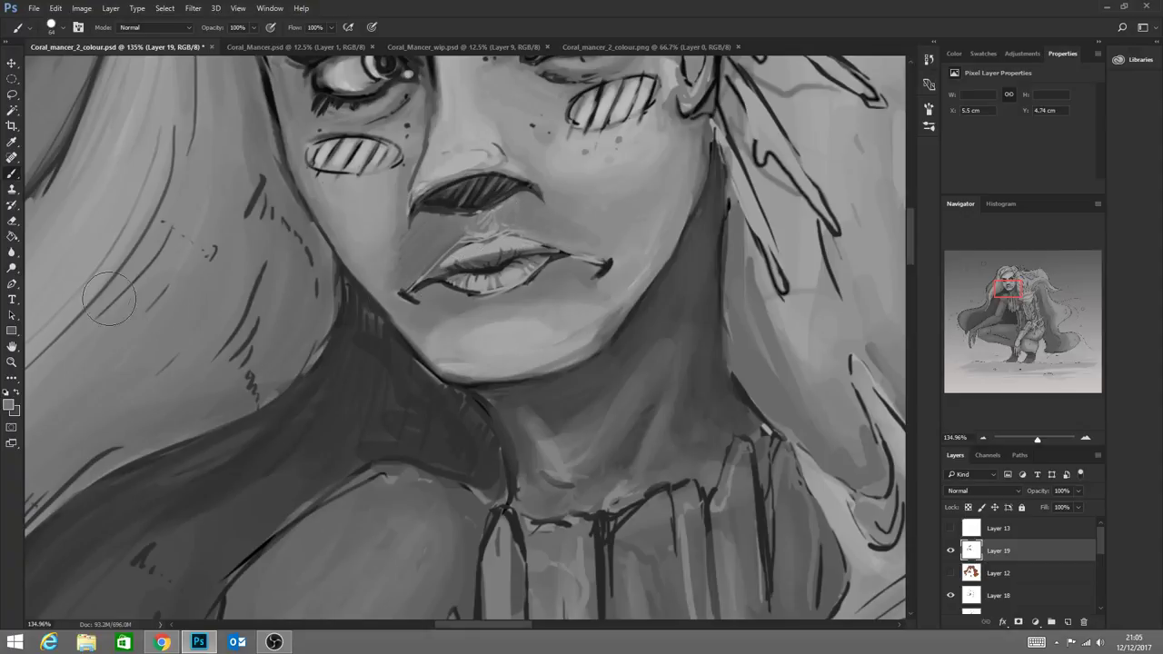
Darken the bright lower lip, then sample a lighter grey and blend soft highlights over both lips
click(12, 362)
drag(394, 446, 557, 389)
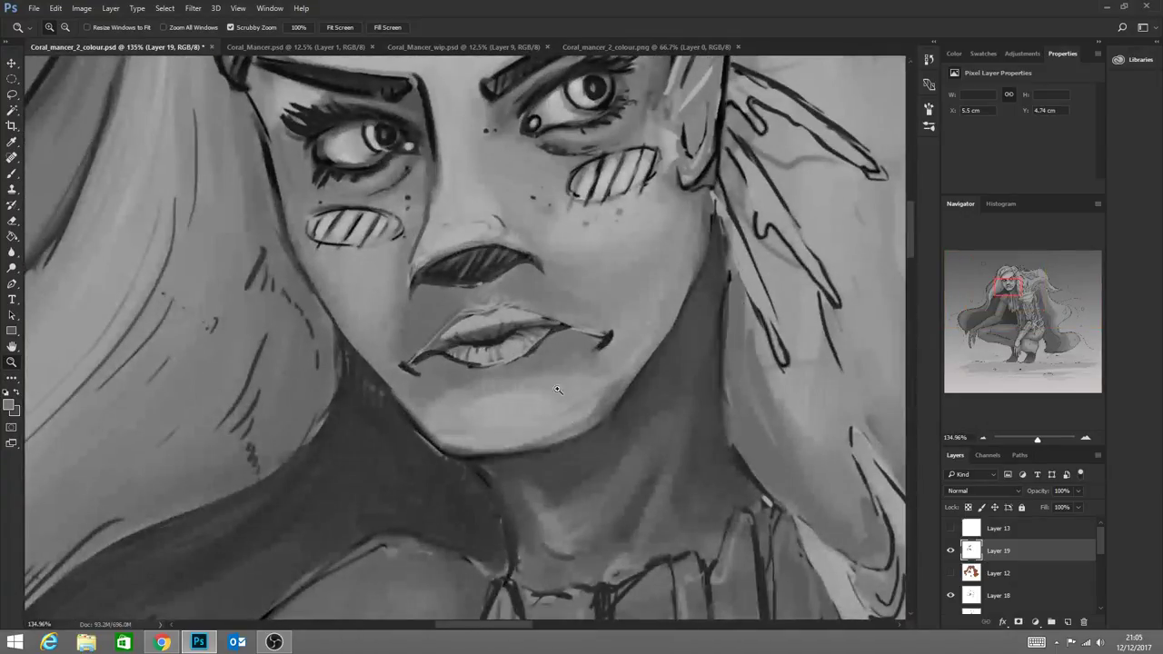
click(13, 175)
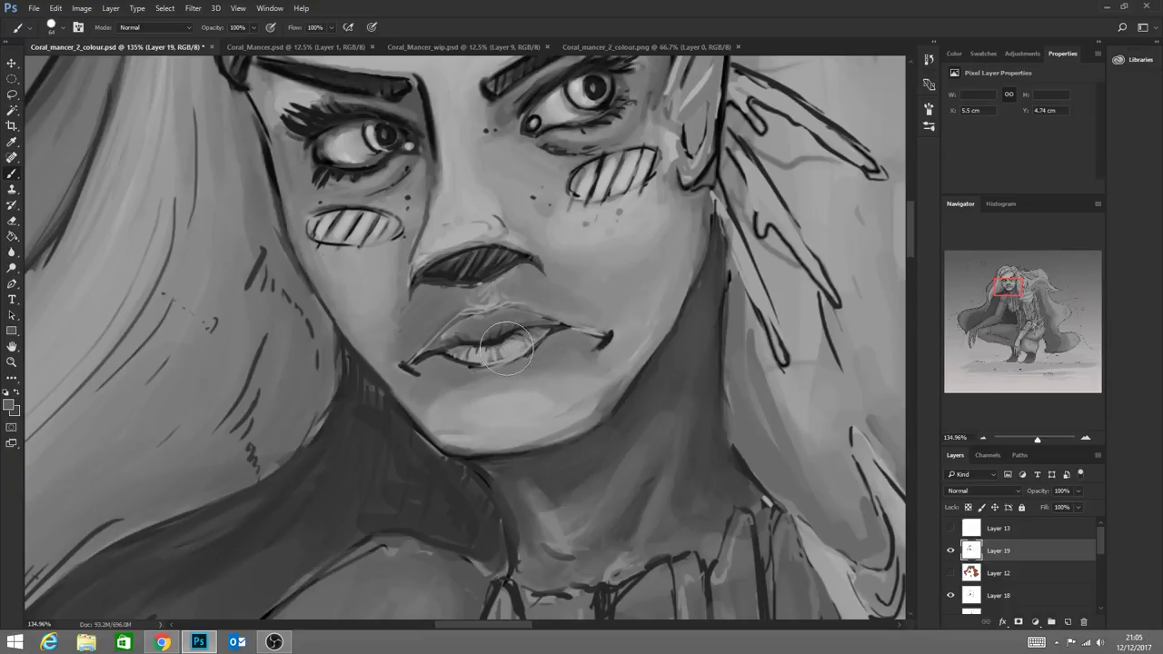
key(alt)
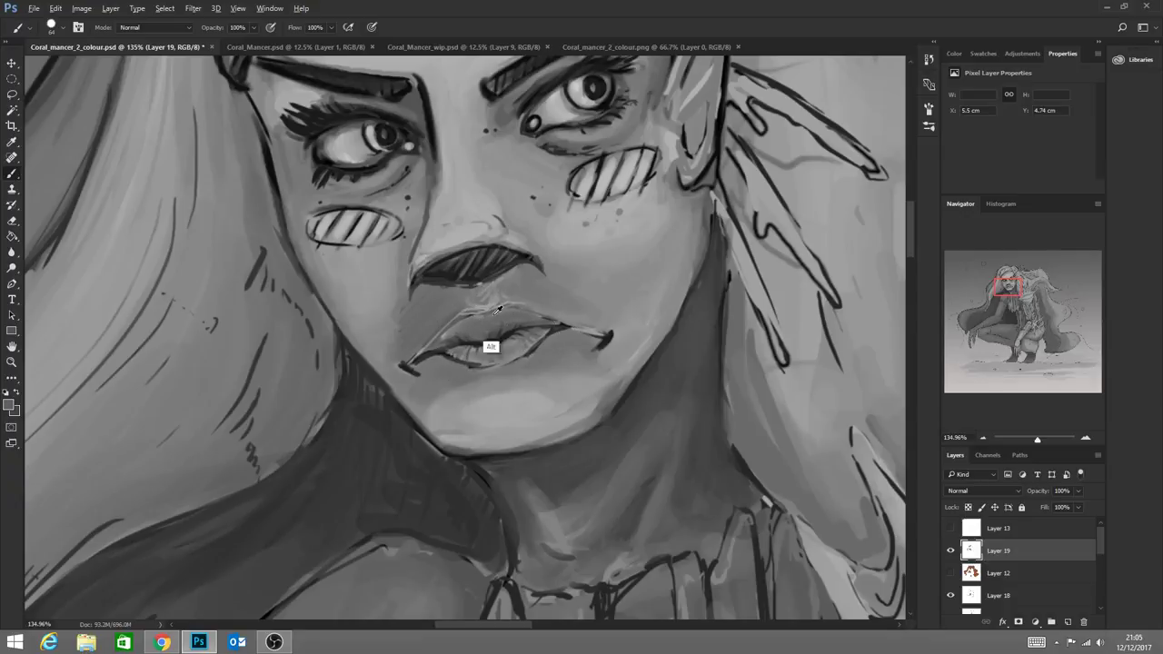
alt+click(475, 238)
mouse_move(513, 320)
mouse_down()
mouse_move(548, 322)
mouse_move(455, 327)
mouse_move(427, 348)
mouse_up()
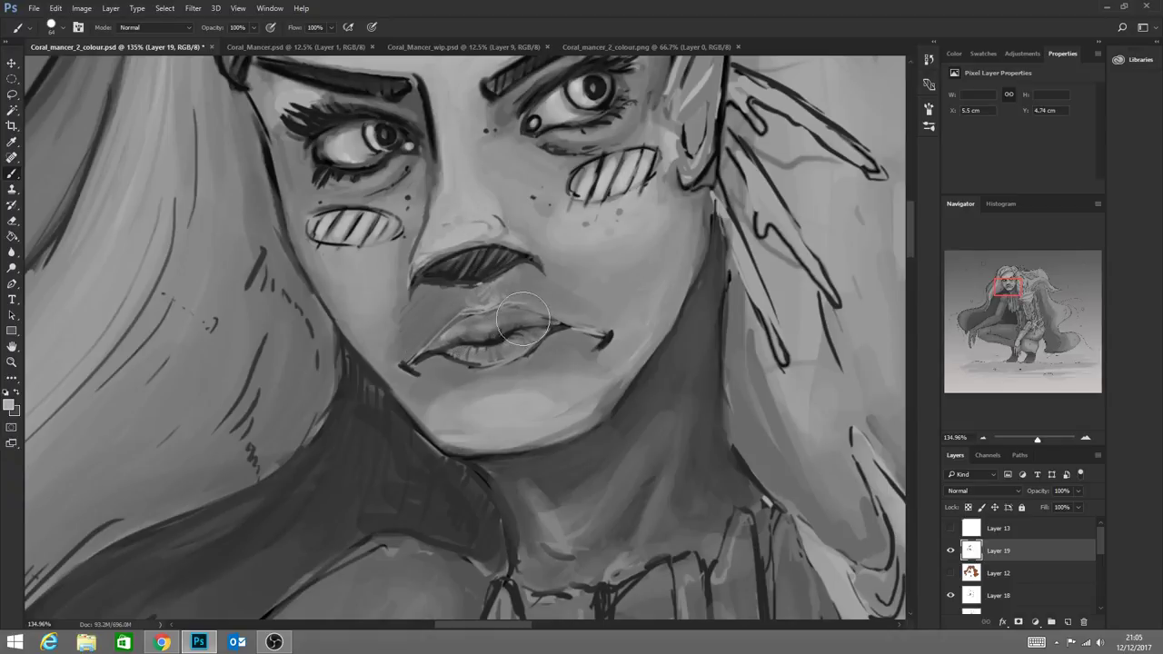
mouse_move(552, 343)
mouse_down()
mouse_move(489, 353)
mouse_move(531, 343)
mouse_move(516, 347)
mouse_up()
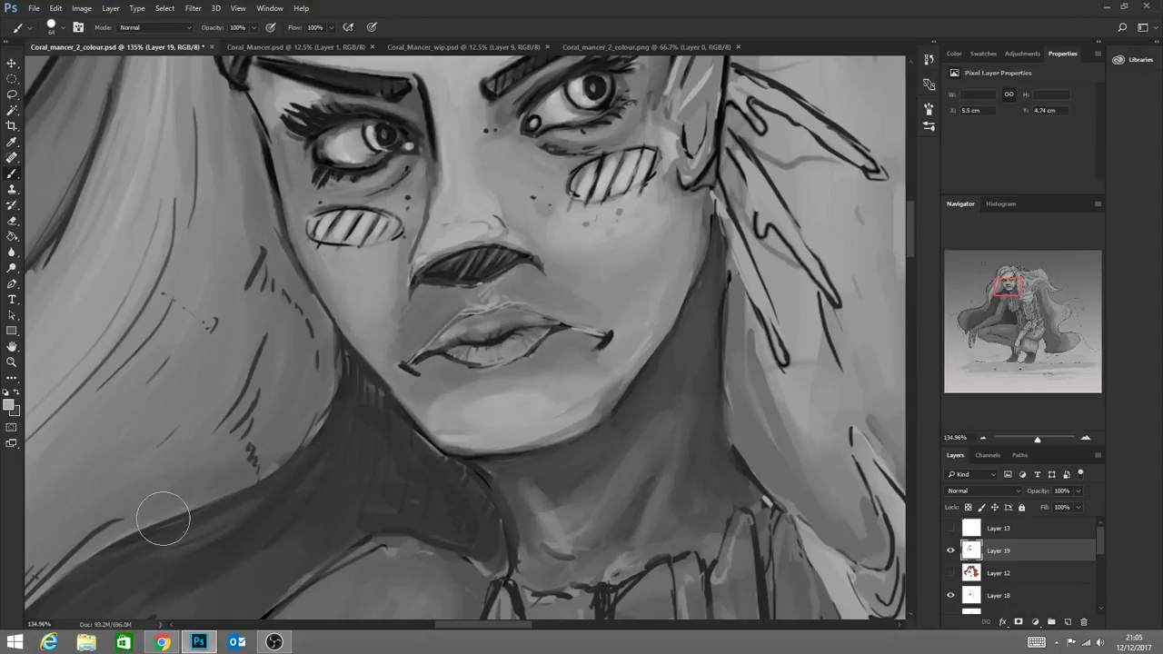
Check the whole figure, return to the mouth, disable the brush's Transfer option and reduce its size to 15 px
click(12, 361)
drag(604, 469, 531, 472)
mouse_move(576, 516)
mouse_down()
mouse_move(519, 500)
mouse_move(536, 491)
mouse_up()
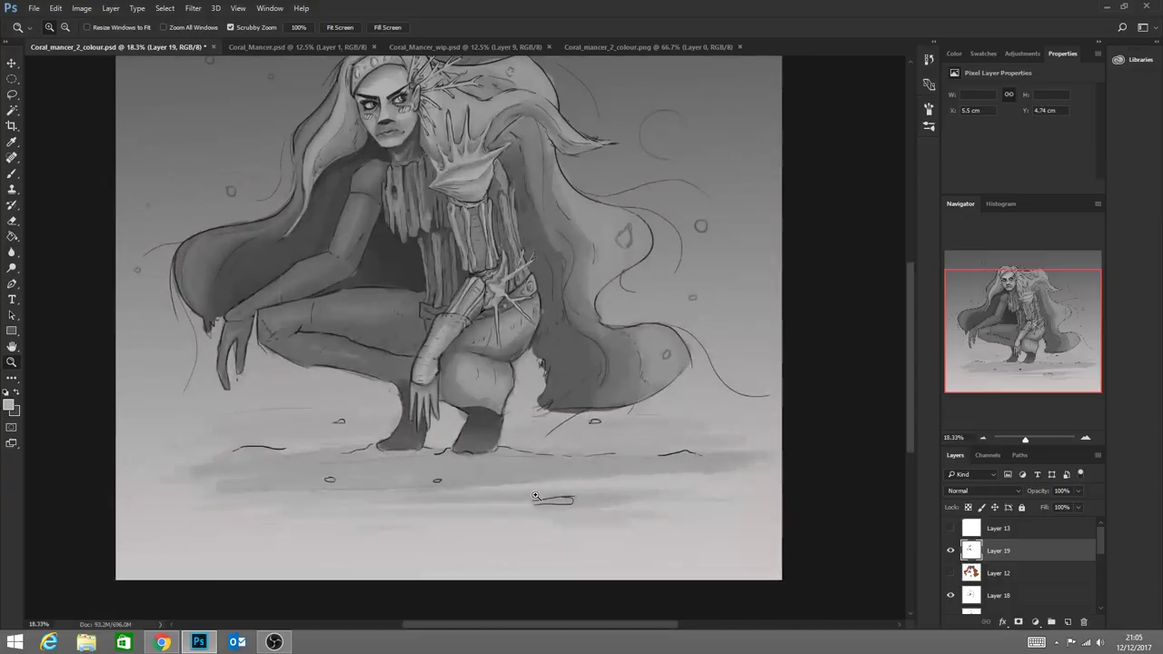
drag(390, 124, 485, 152)
key(b)
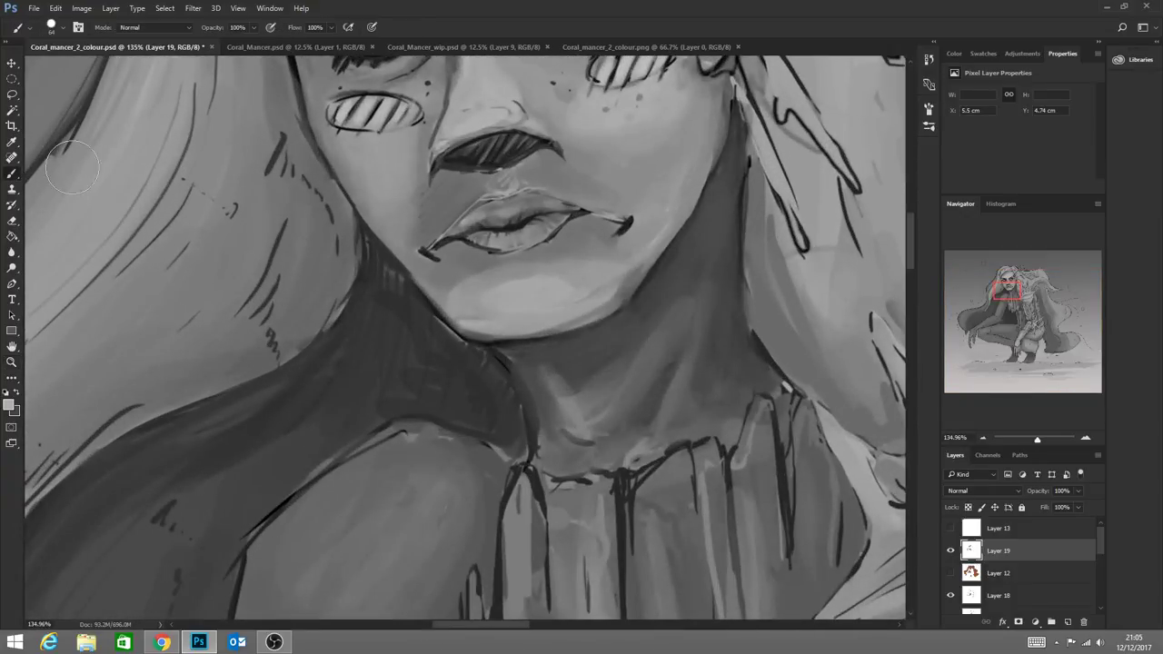
click(78, 27)
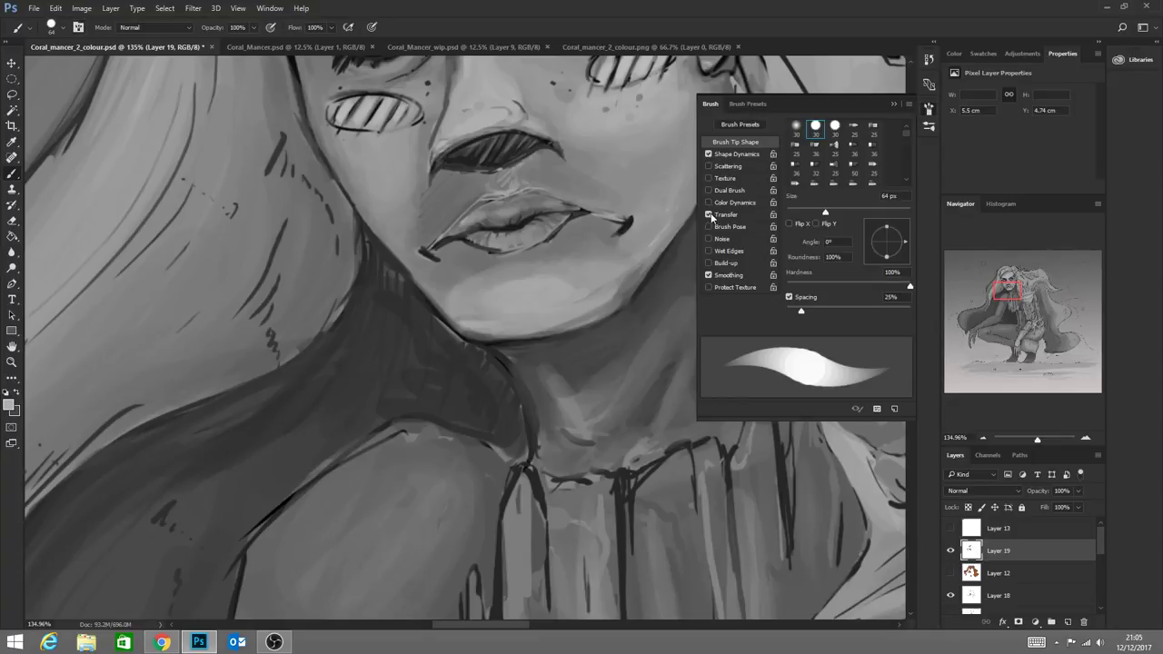
click(709, 215)
click(894, 104)
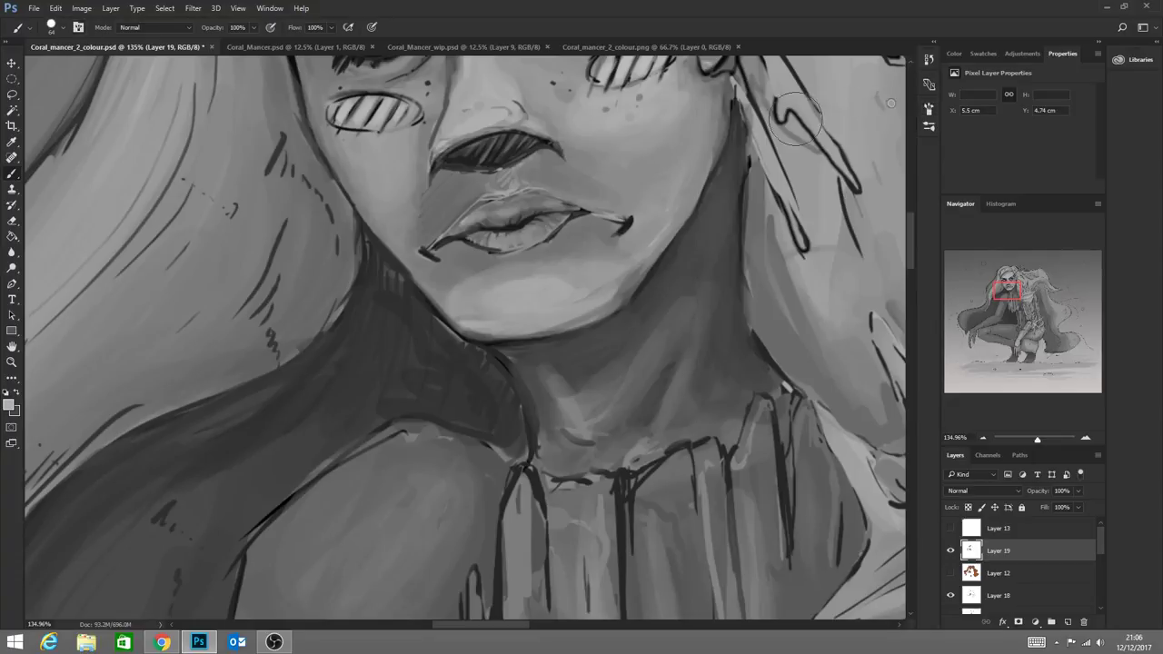
click(65, 29)
drag(88, 67, 81, 69)
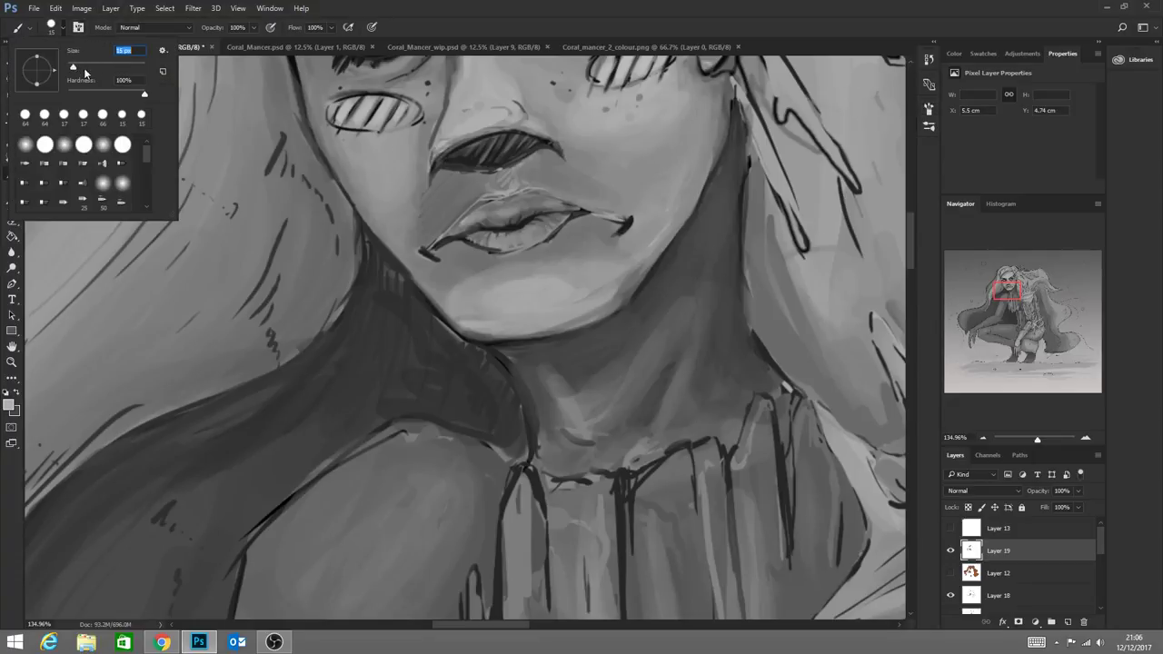
Sample the dark tone at the mouth corner and redraw the upper lip's outline and the line between the lips
alt+click(432, 249)
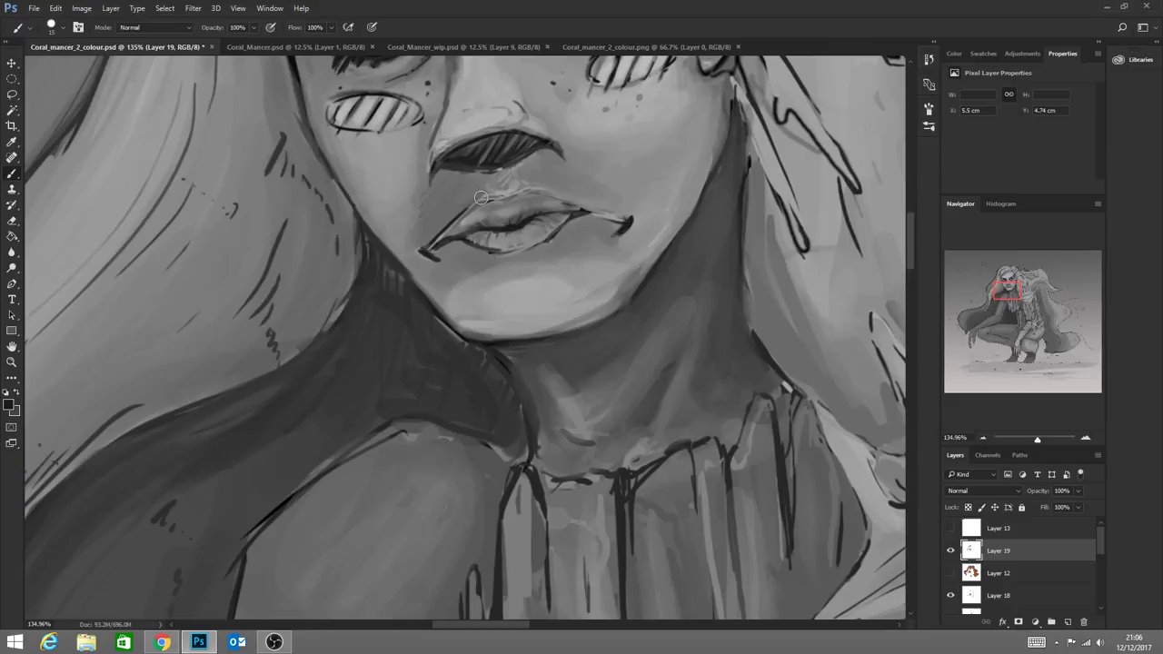
mouse_move(481, 197)
mouse_down()
mouse_move(552, 192)
mouse_move(604, 217)
mouse_up()
drag(533, 213, 583, 209)
mouse_move(439, 238)
mouse_down()
mouse_move(513, 252)
mouse_move(584, 212)
mouse_up()
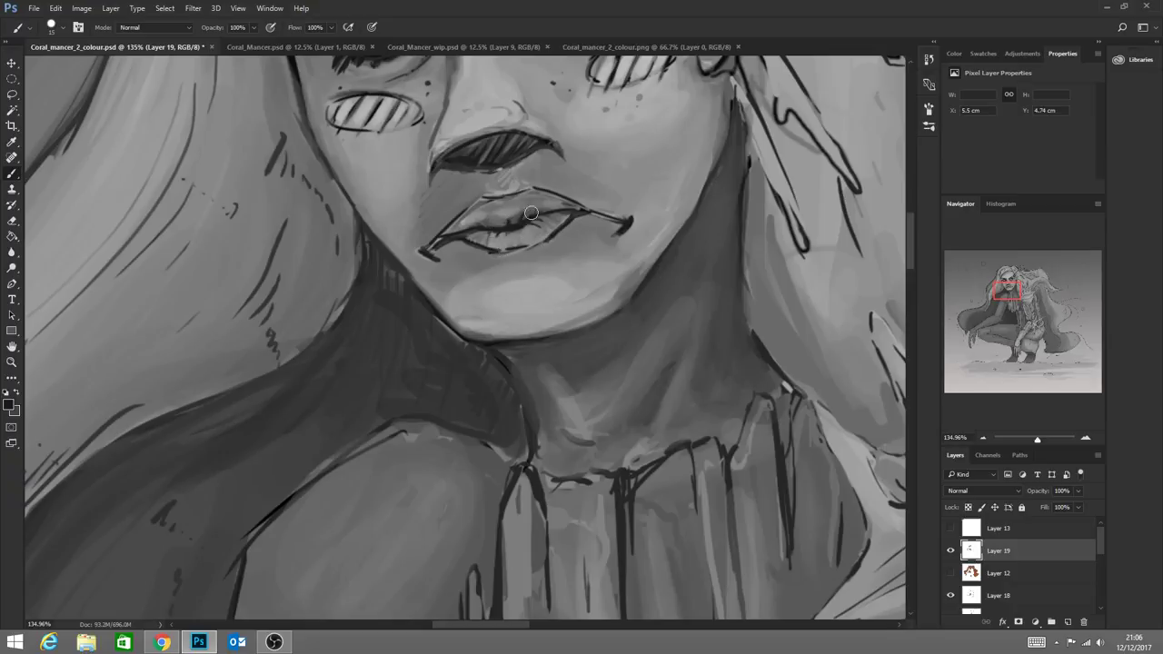
Examine the whole figure at several zoom levels and compare the greyscale painting with the colours on Layer 12, leaving that layer hidden
click(12, 360)
drag(412, 385, 351, 409)
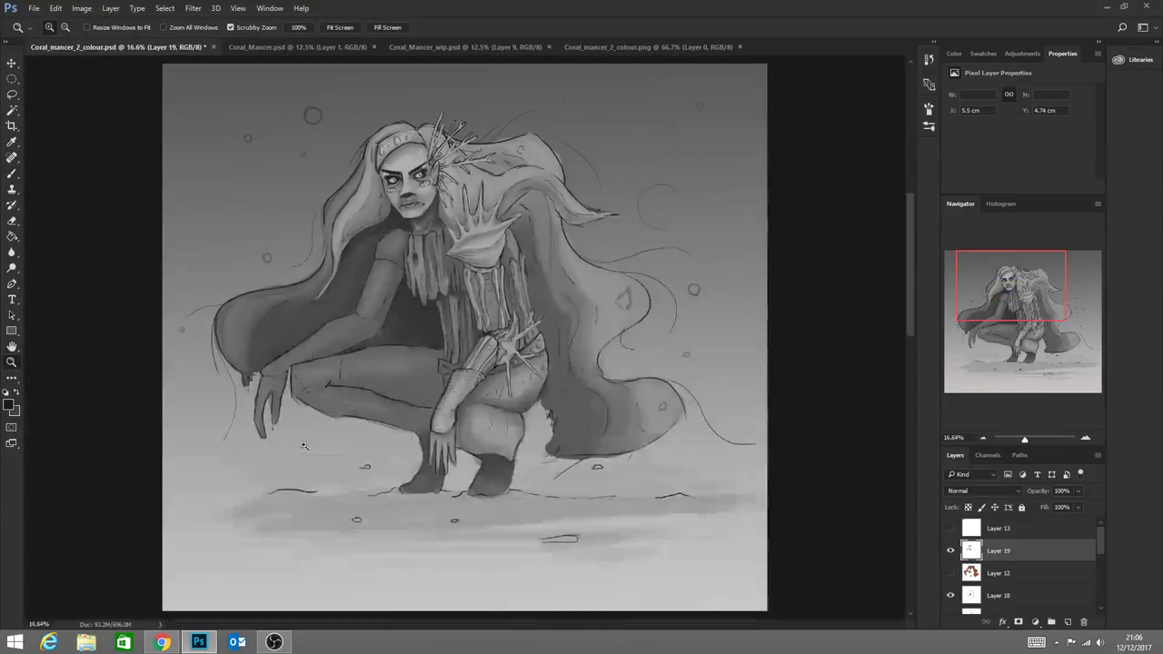
scroll(357, 454, up, 2)
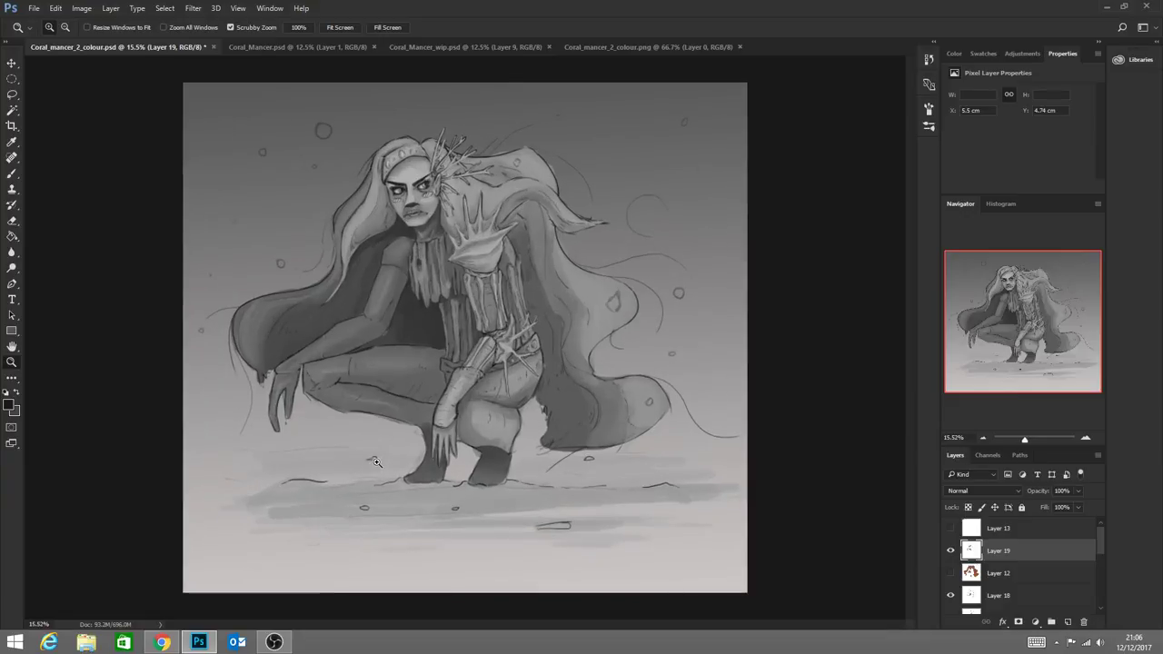
scroll(715, 542, down, 1)
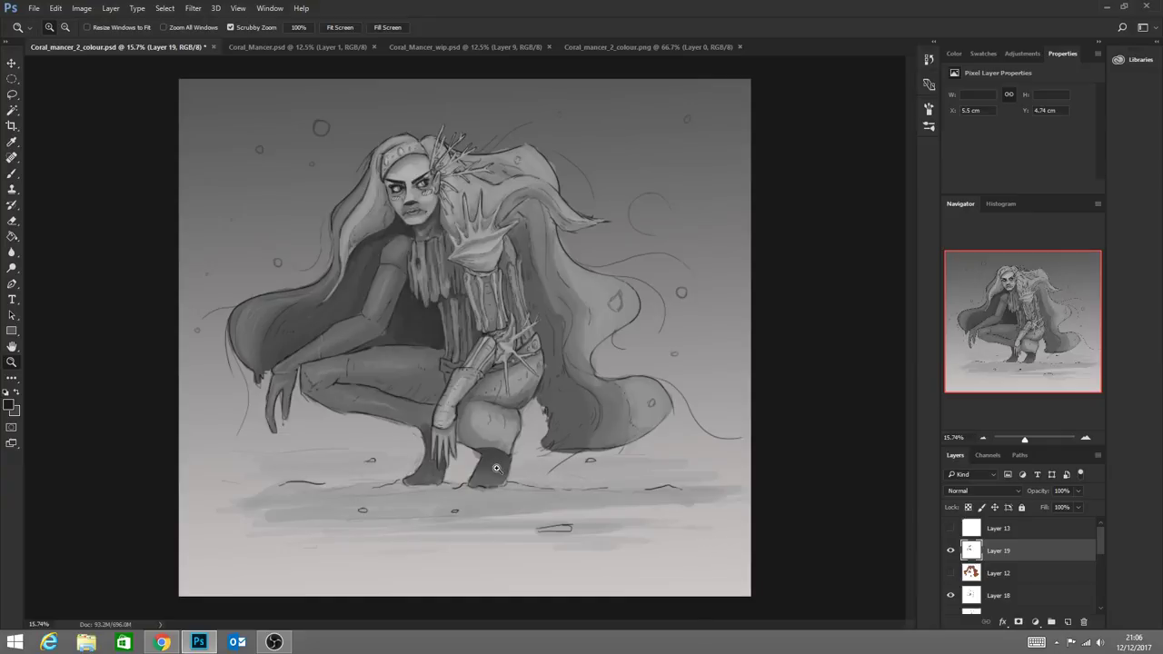
drag(498, 469, 441, 512)
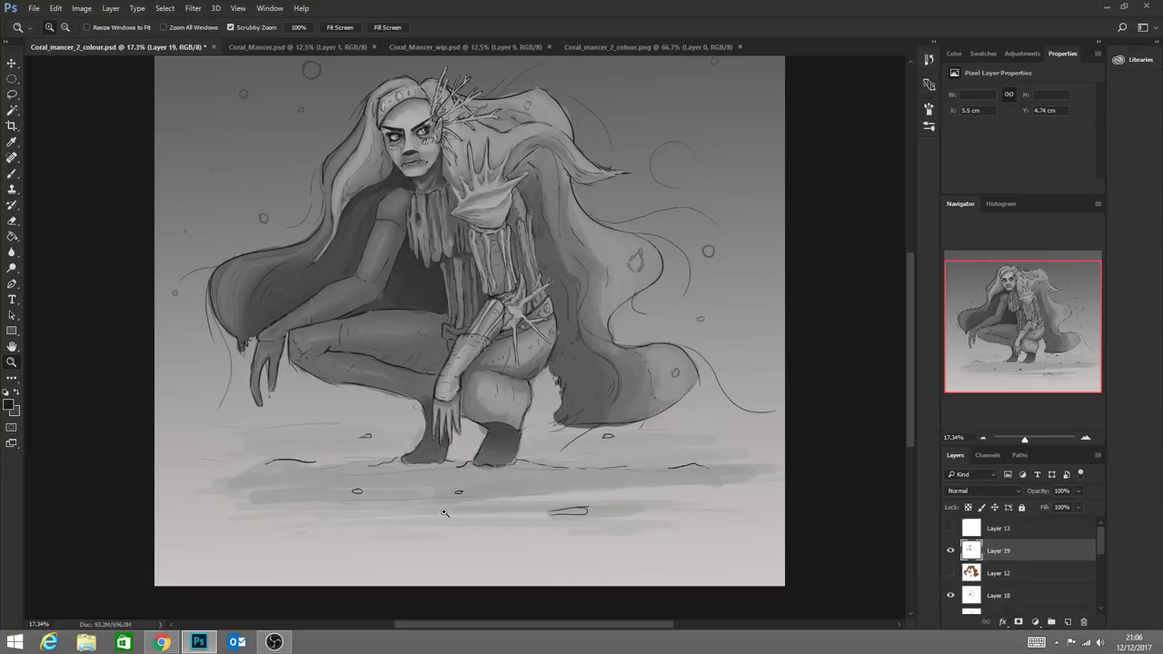
drag(444, 514, 420, 520)
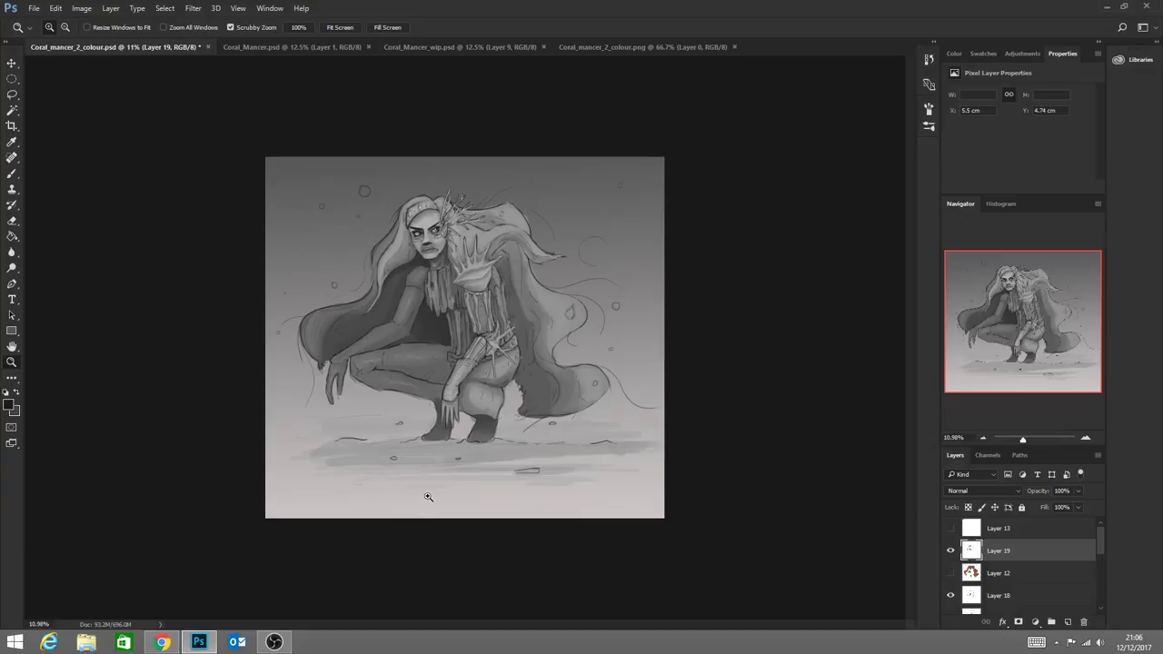
click(950, 573)
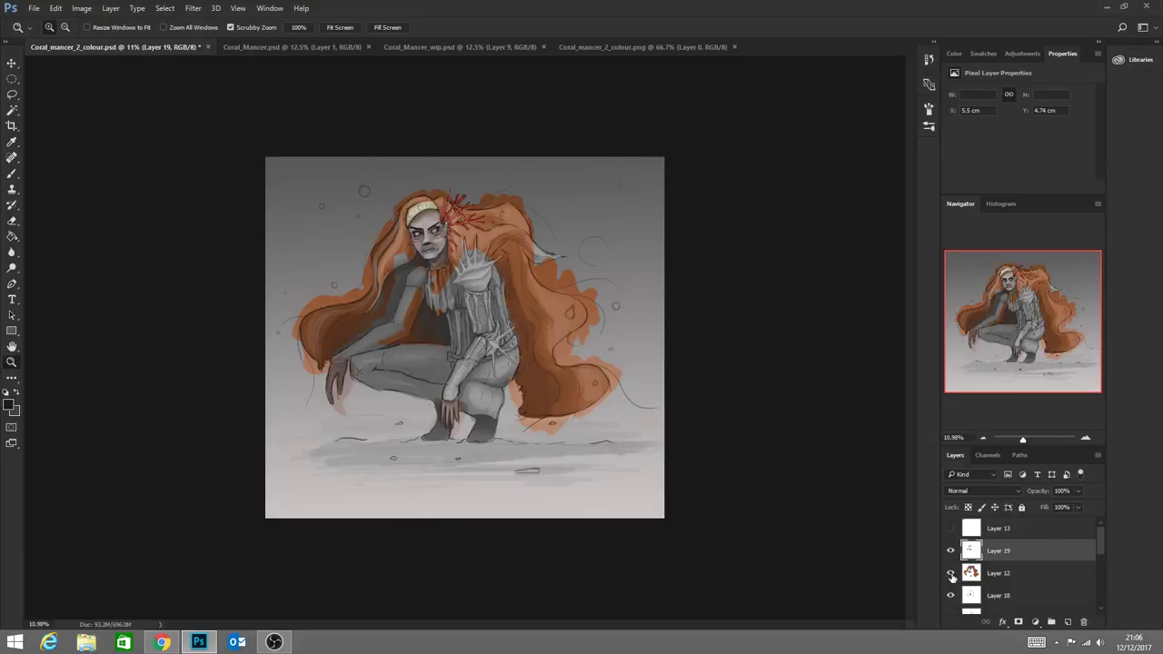
click(950, 573)
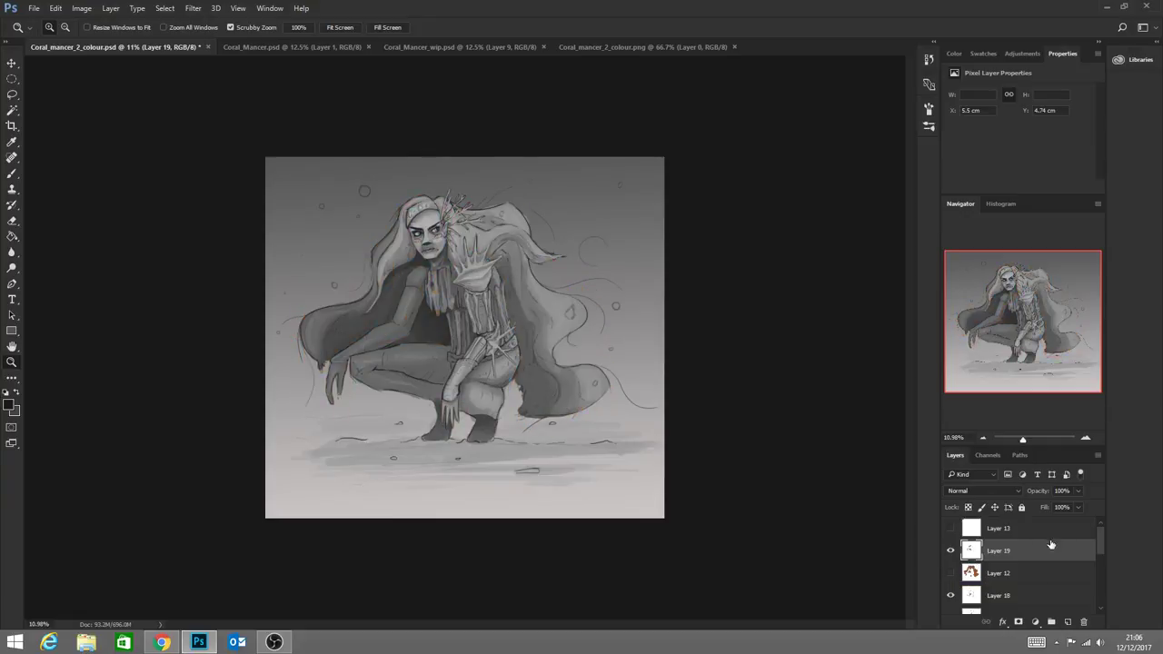
Make Layer 13 with the handwritten title and signature visible, and switch to Chrome
click(951, 528)
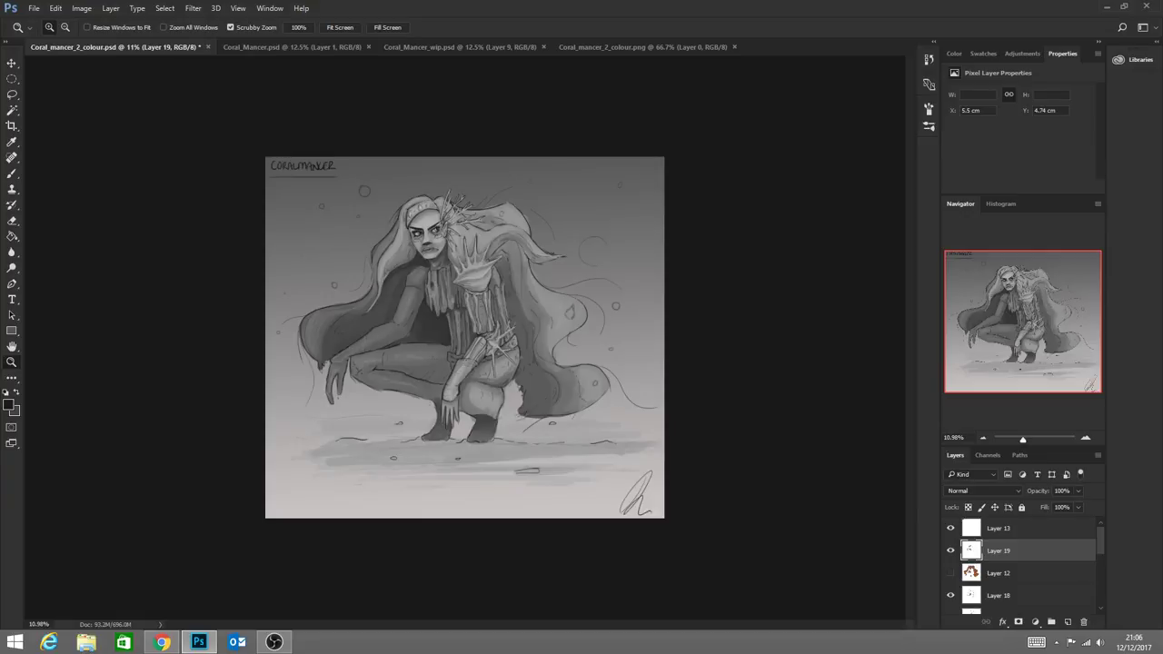
key(alt+Tab)
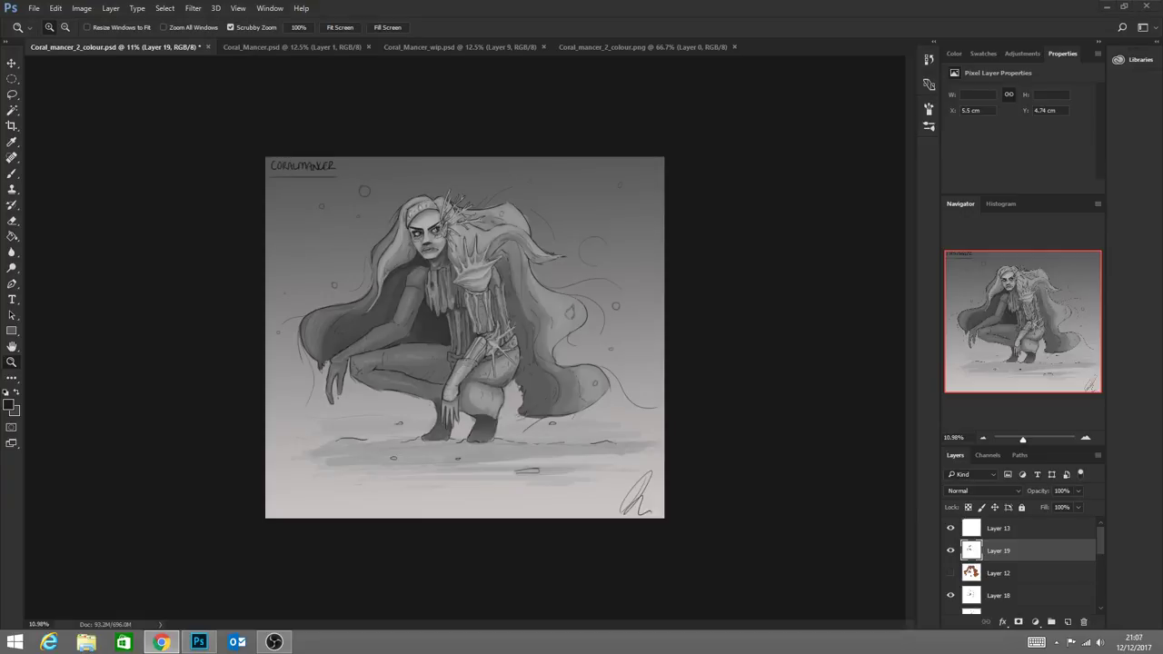